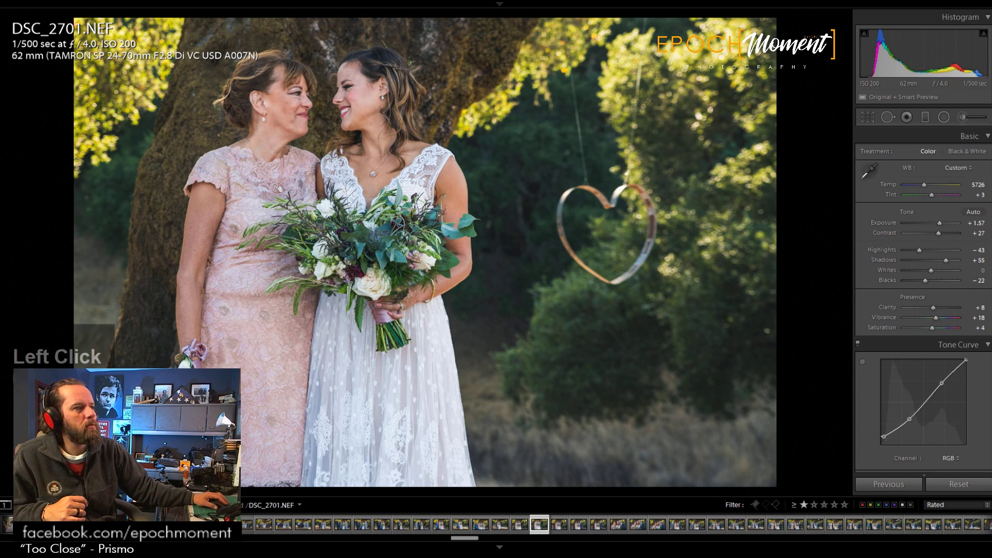
key("Right")
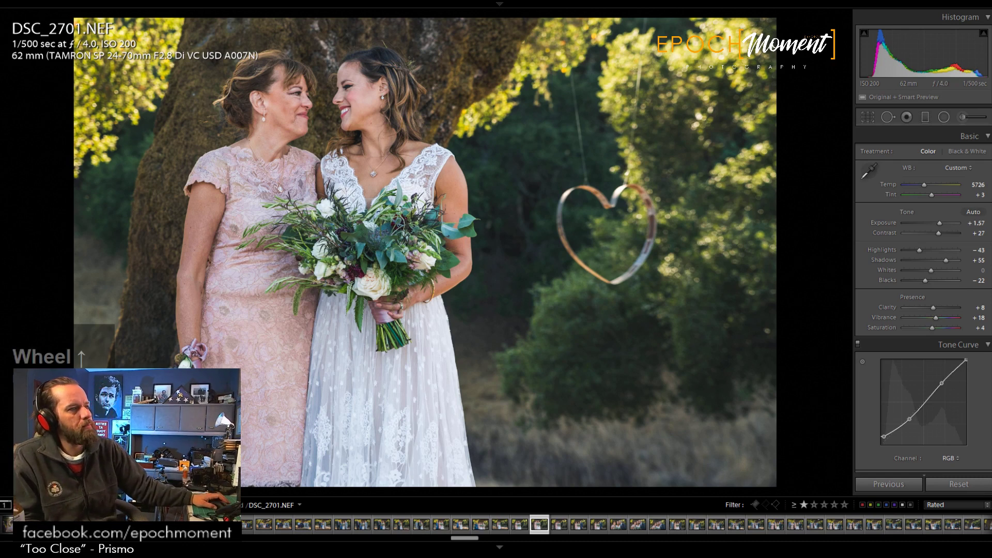
key("shift")
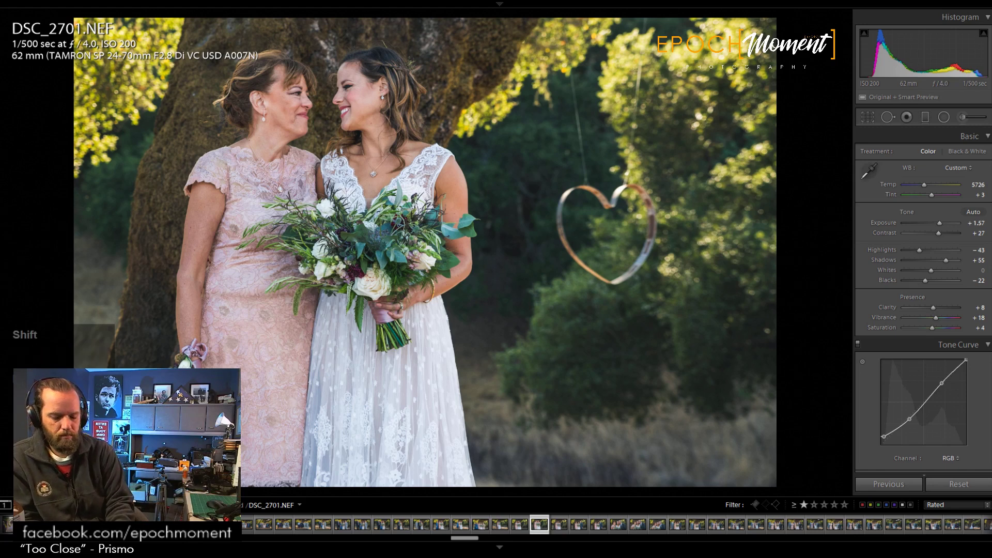
key("d")
key("i")
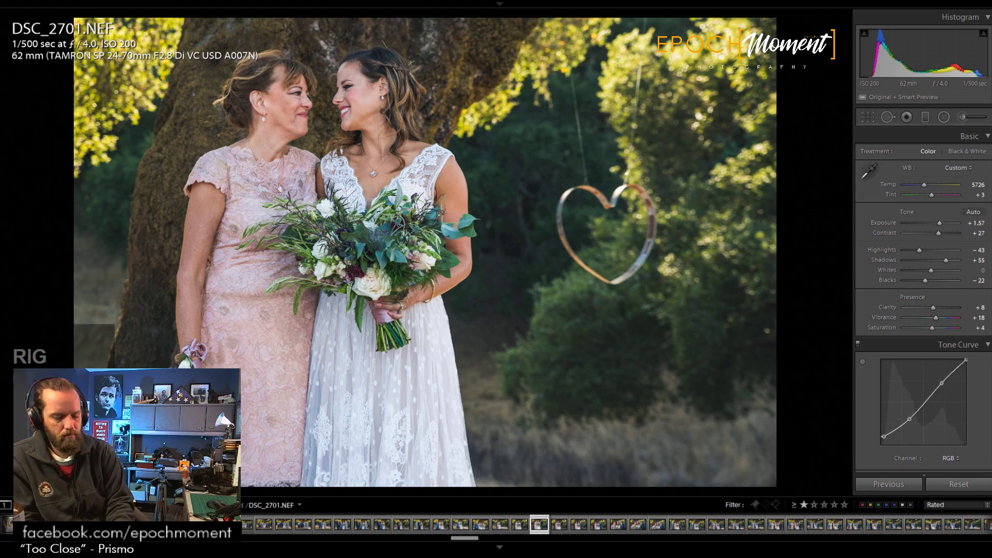
key("space")
key("o")
key("shift+y")
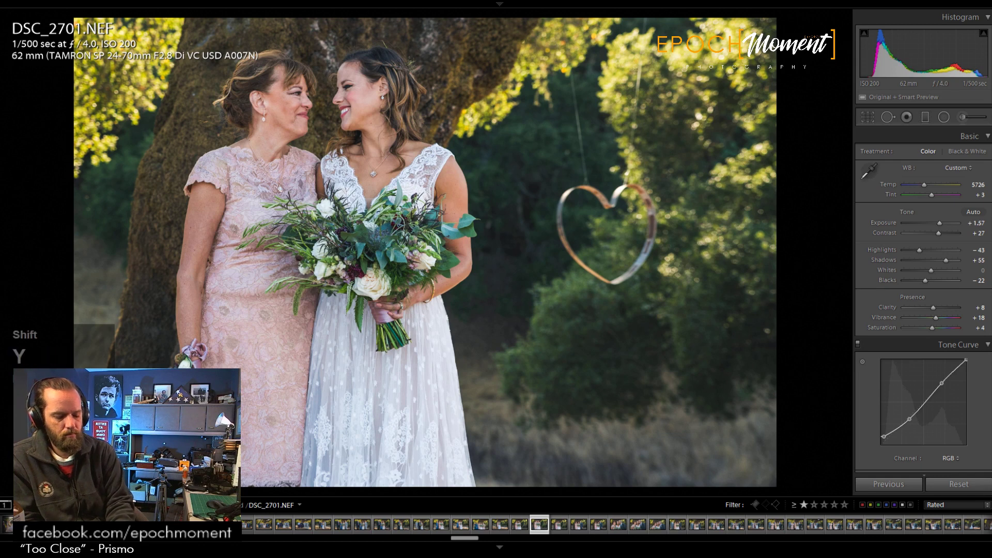
key("t")
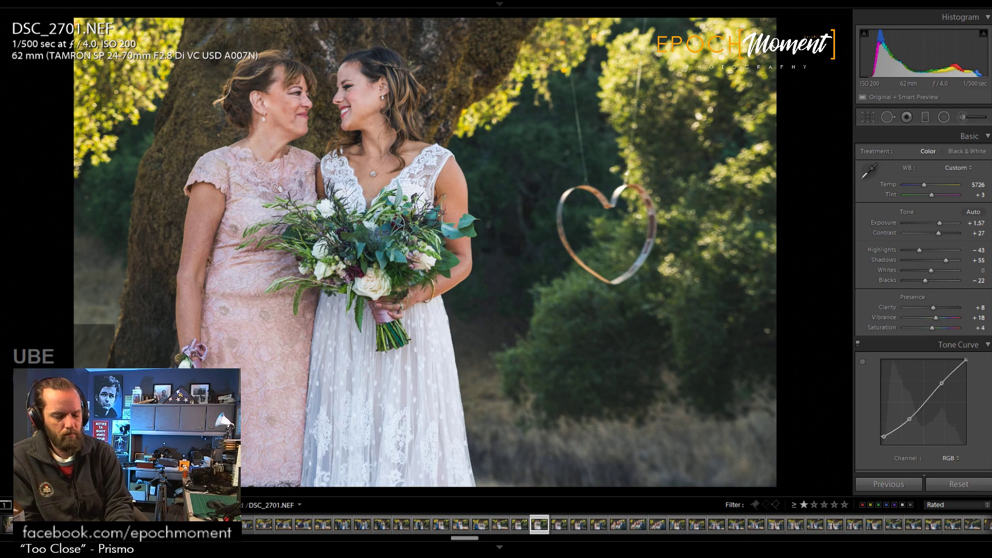
type("..")
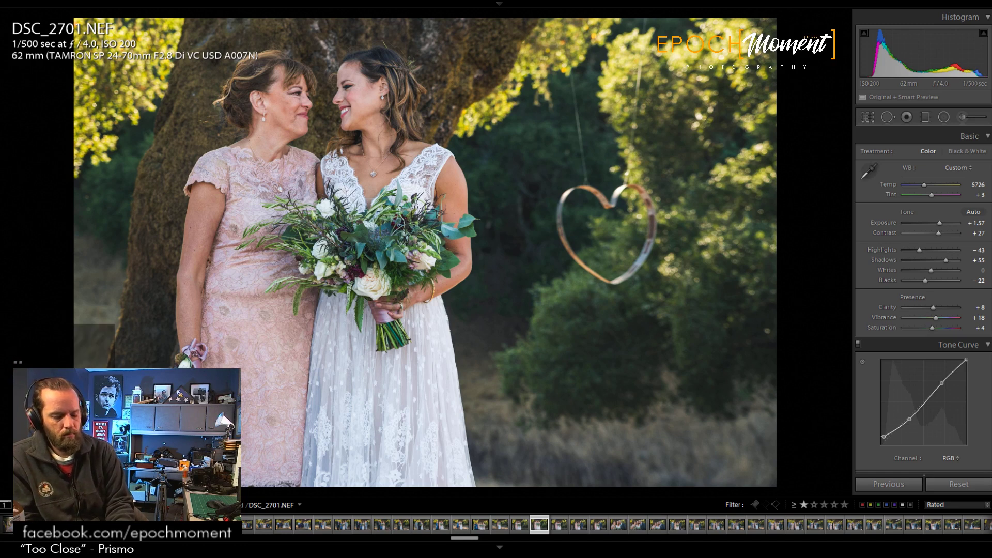
type("be")
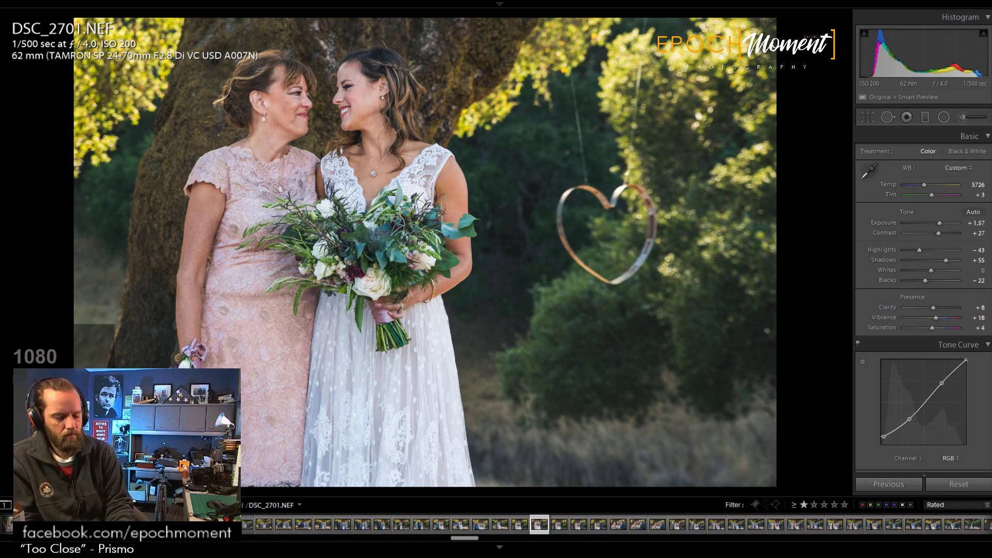
key("shift")
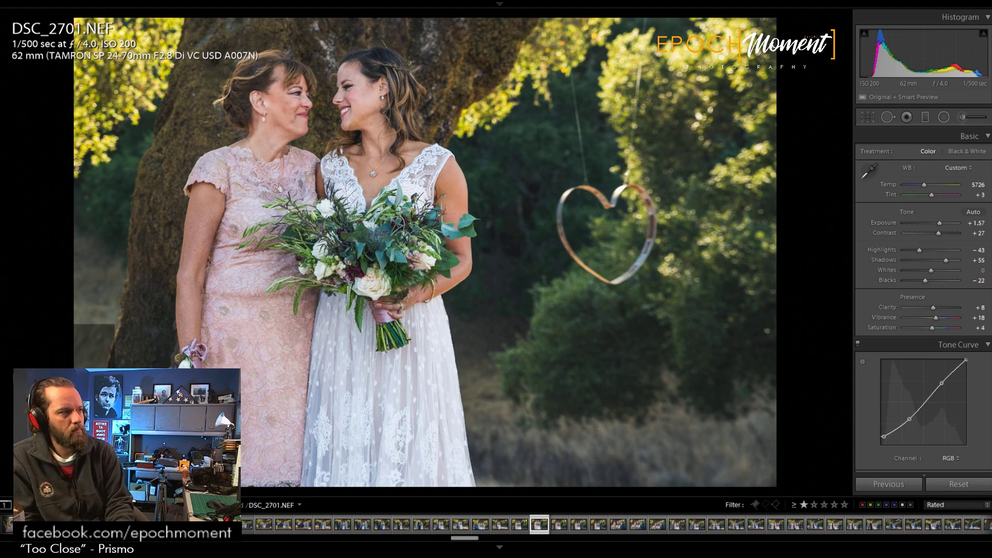
key("shift")
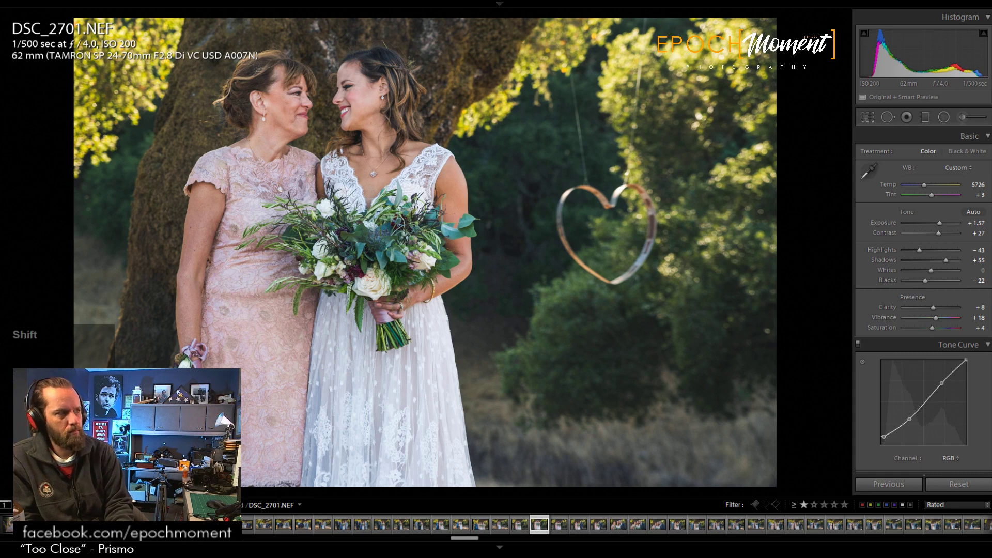
key("j")
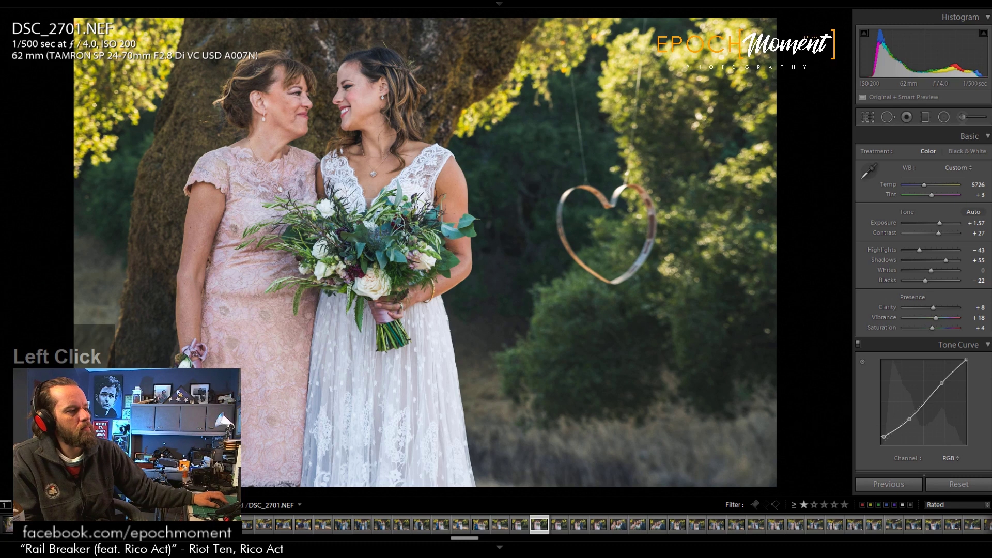
scroll(425, 252, "down", 1)
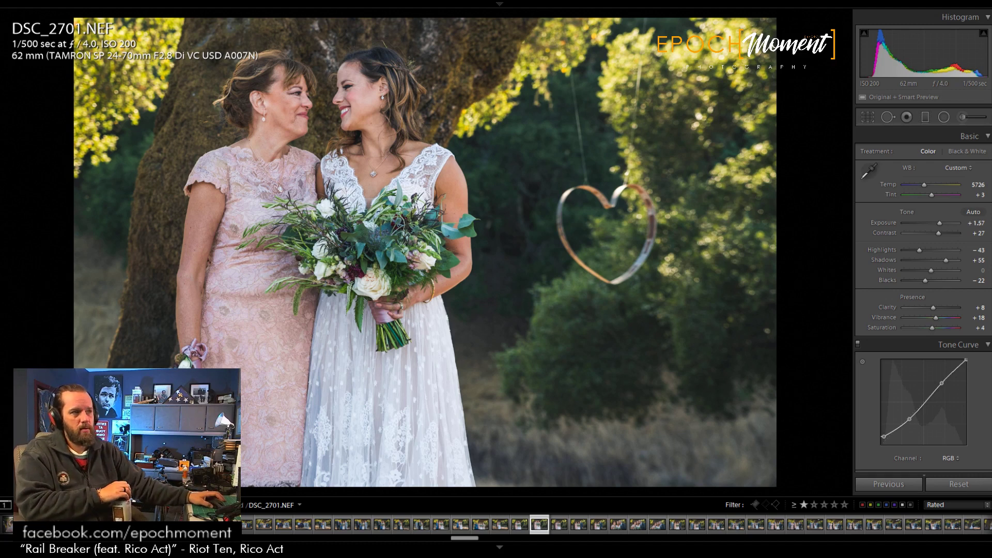
scroll(923, 310, "up", 2)
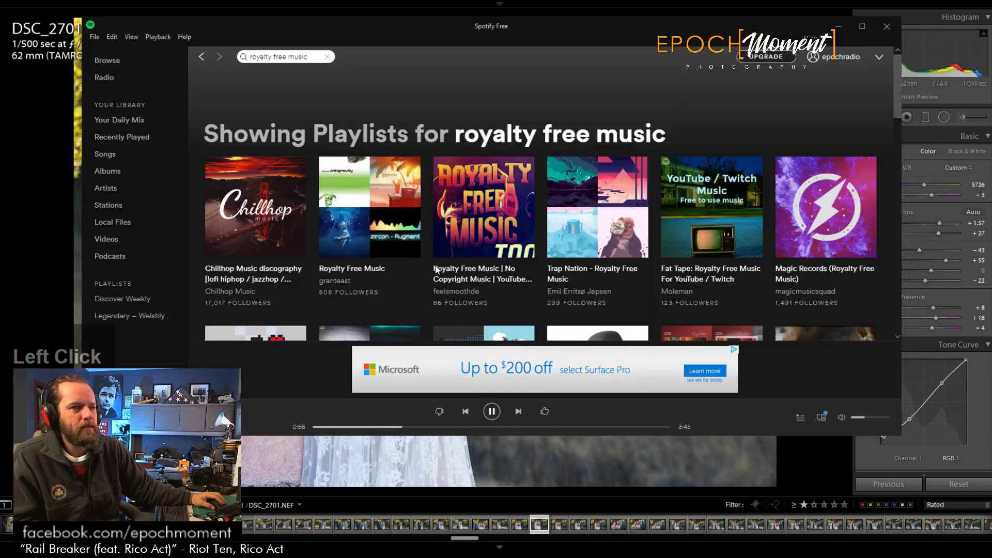
Step: Skip to the next track in Spotify and minimize its window to return to the photo
left_click(520, 412)
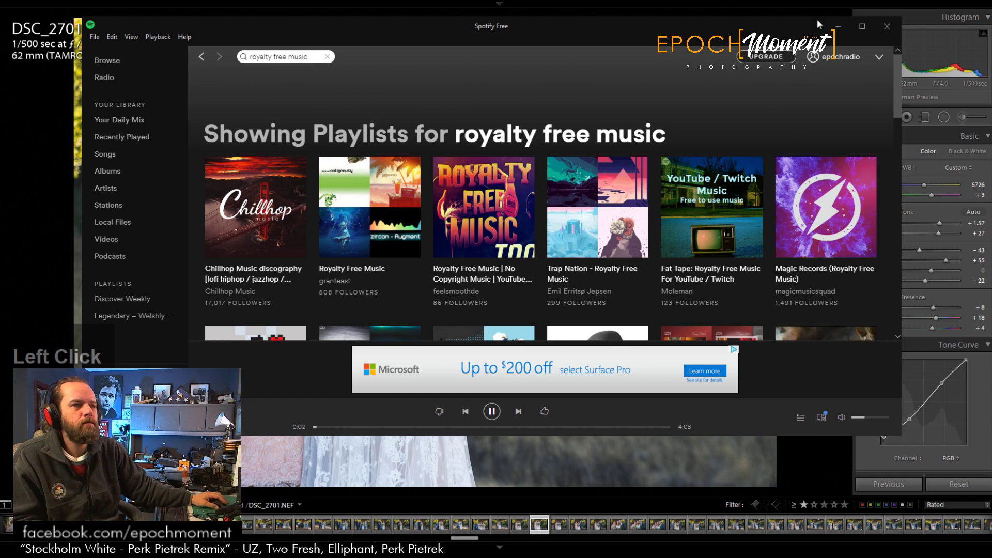
left_click(838, 26)
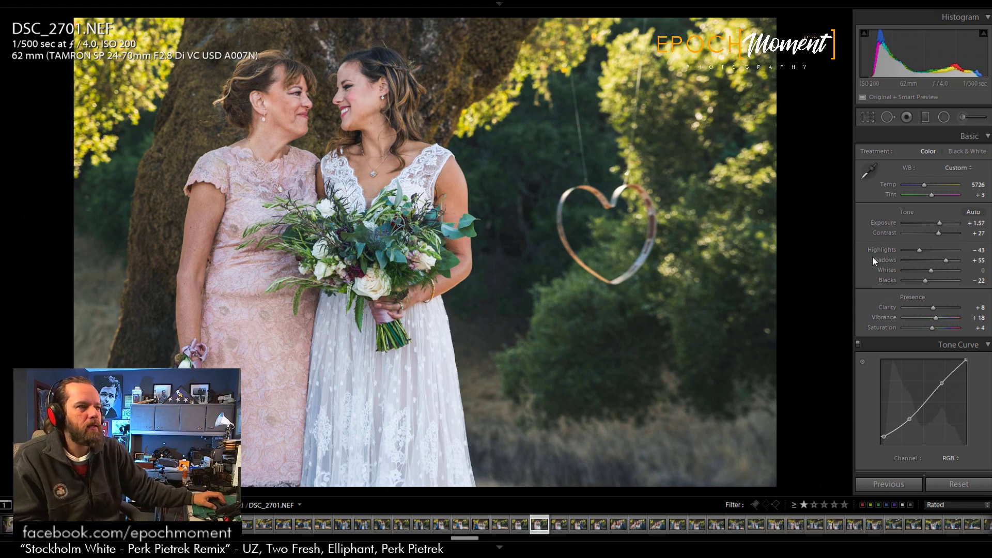
Step: Adjust DSC_2701.NEF to a Temp of 5824, Highlights of -35 and Shadows of +49
left_click_drag(924, 254, 926, 254)
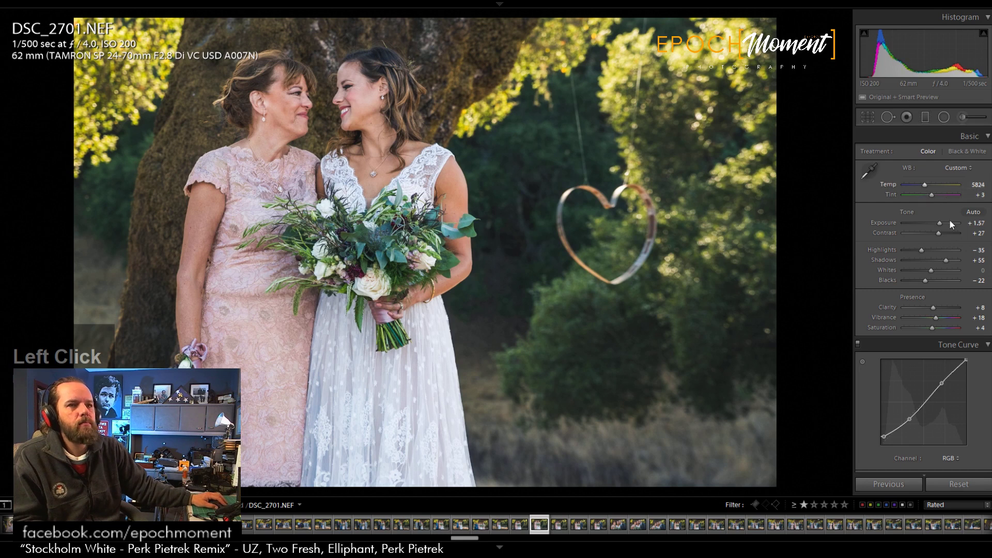
left_click_drag(947, 259, 944, 259)
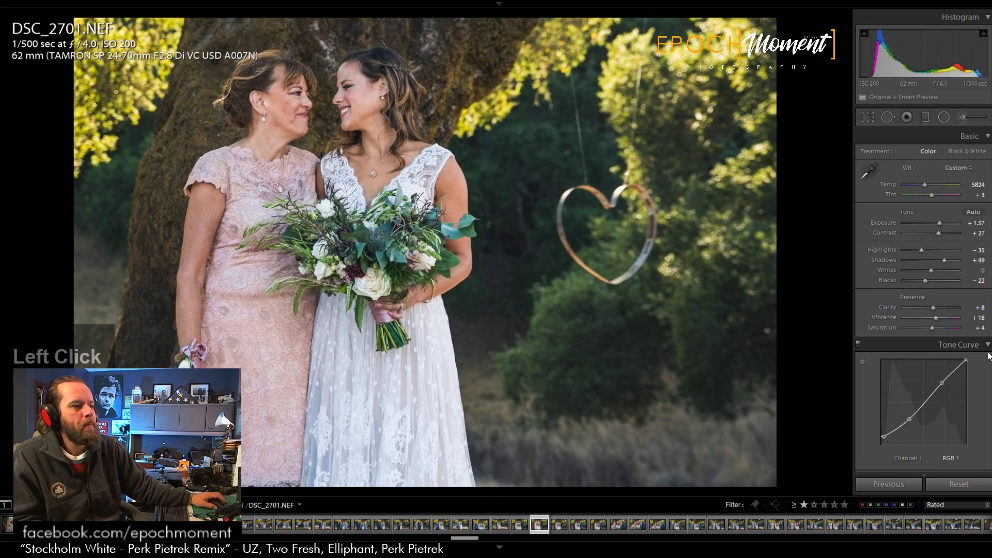
scroll(923, 383, "down", 1)
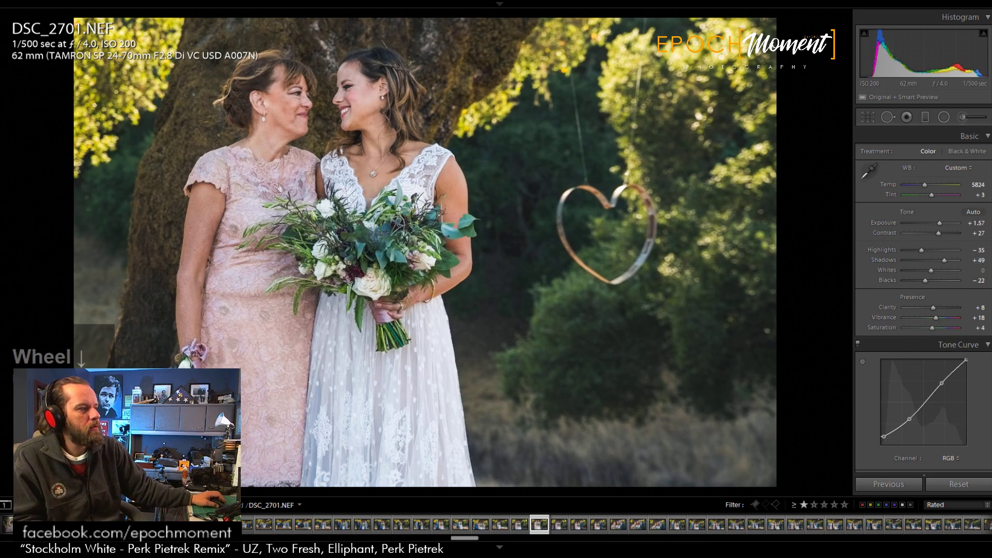
left_click(987, 382)
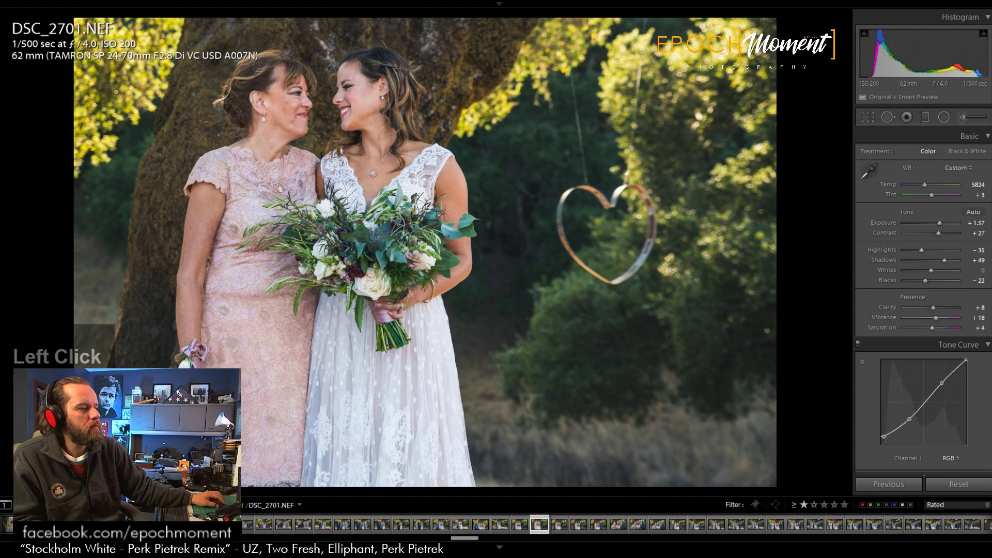
scroll(986, 383, "down", 1)
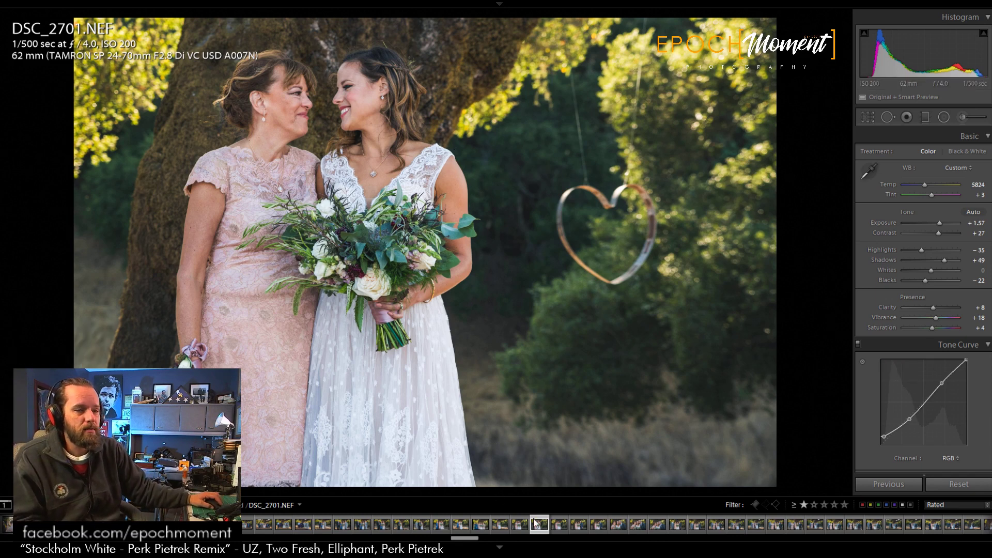
Step: Open DSC_2702.NEF and apply the previous photo's develop settings to it
left_click(559, 525)
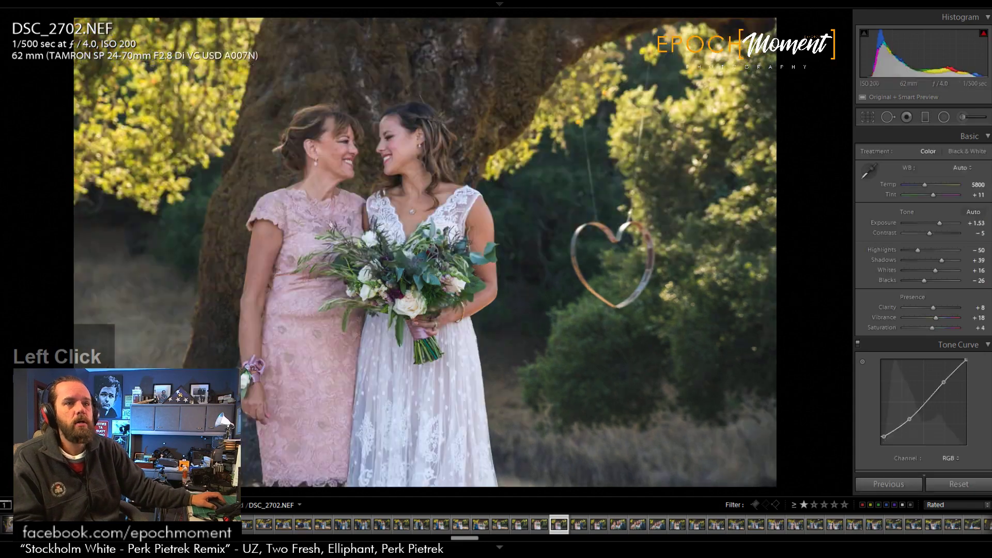
left_click(890, 483)
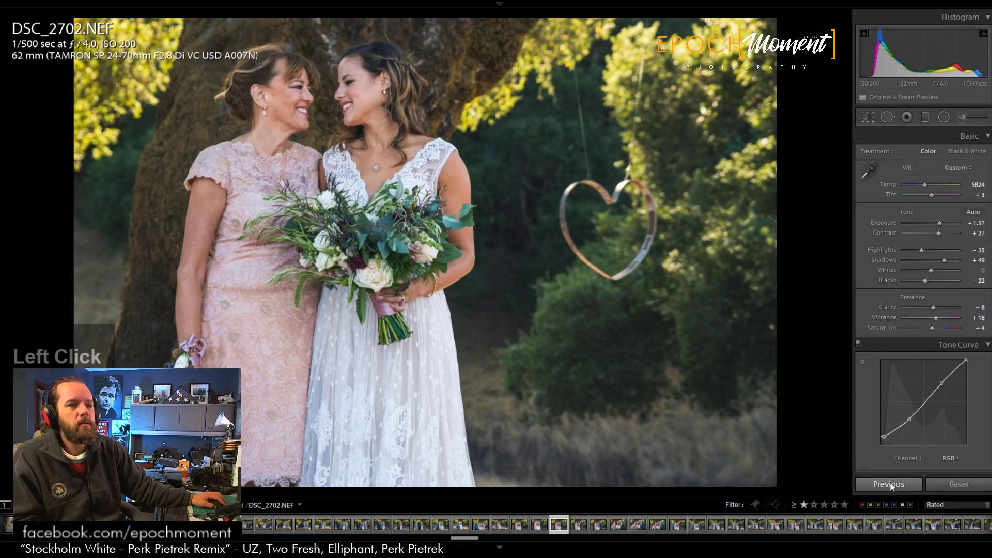
Step: Crop DSC_2702.NEF to a vertical 4 x 5 / 8 x 10 frame around the two women, leaving out the hanging heart
left_click(867, 118)
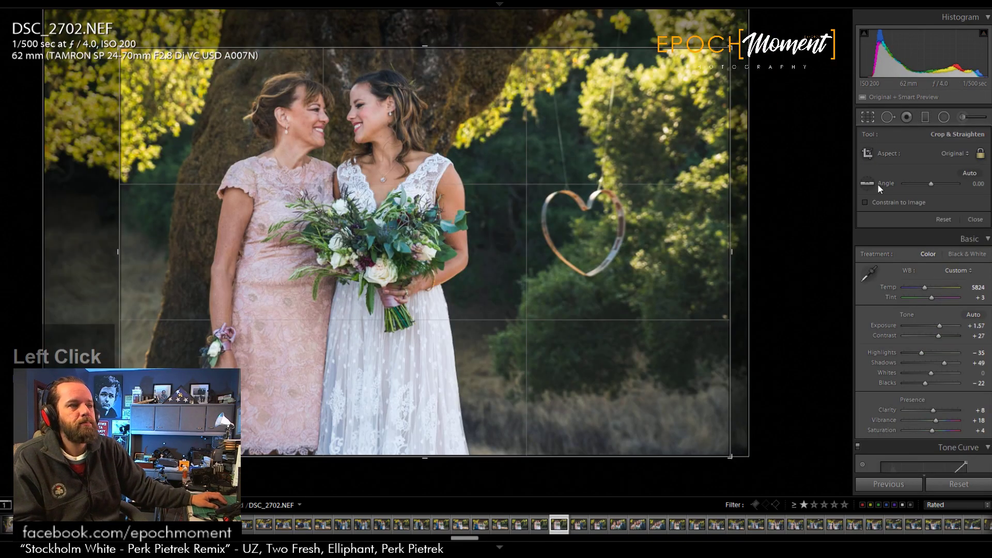
key("x")
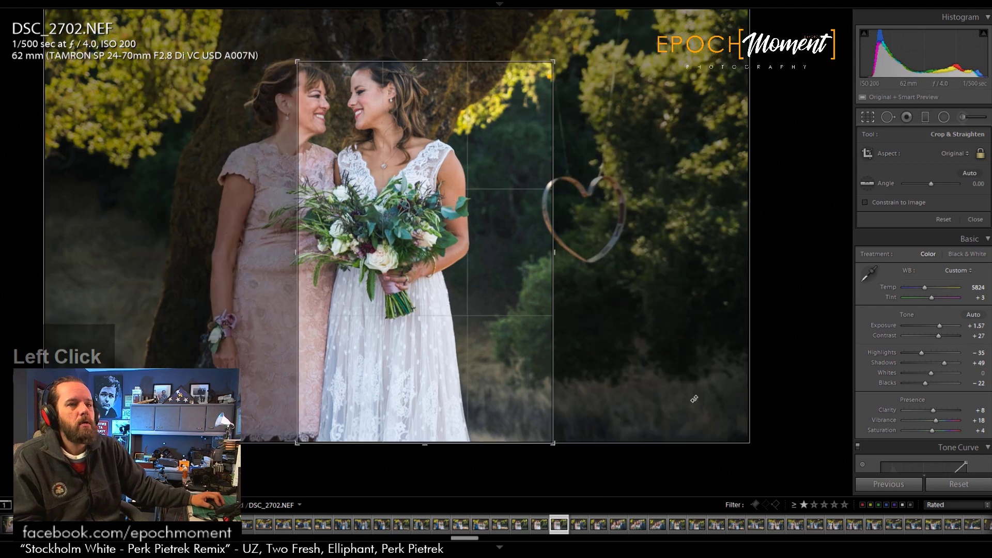
left_click(954, 154)
left_click(901, 216)
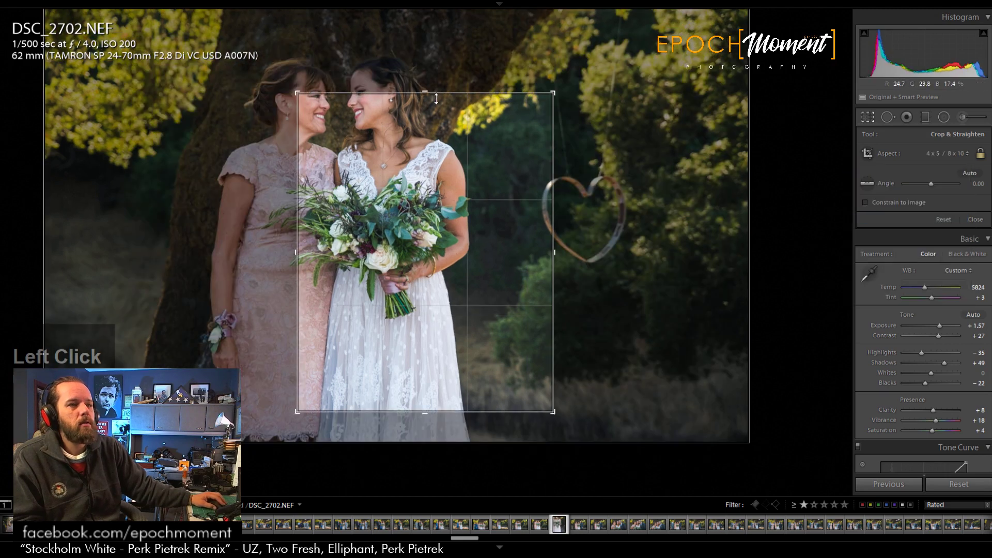
left_click_drag(424, 91, 425, 27)
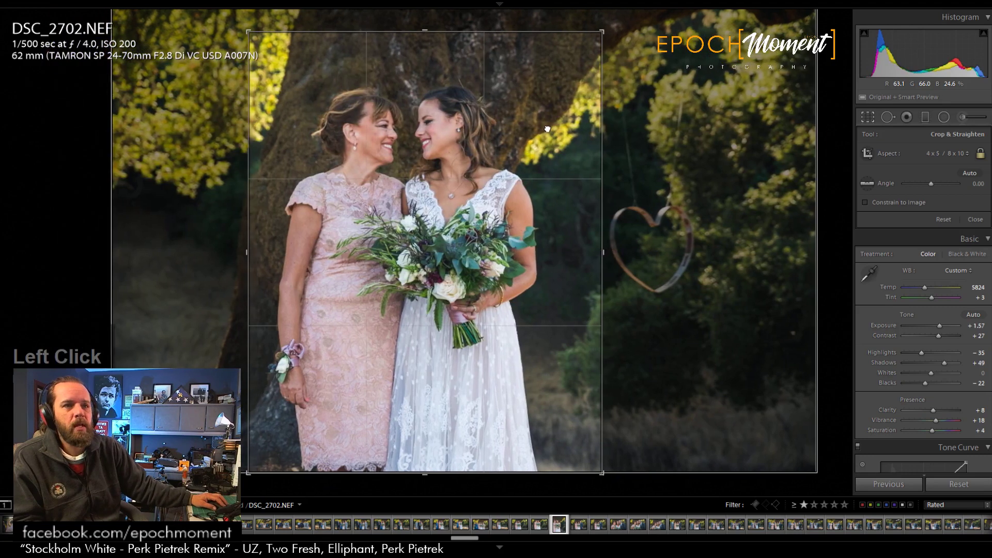
left_click_drag(547, 129, 566, 132)
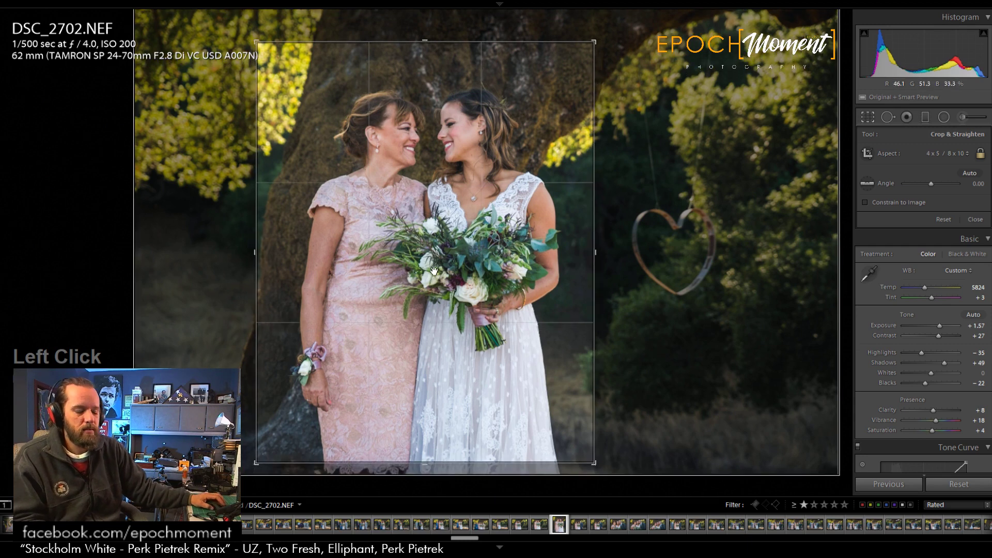
key("Return")
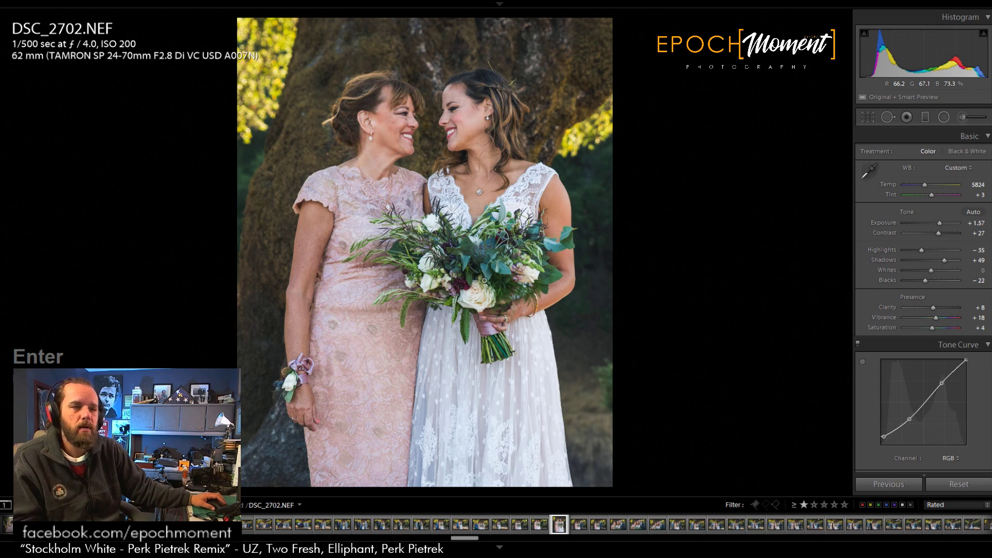
left_click(643, 344)
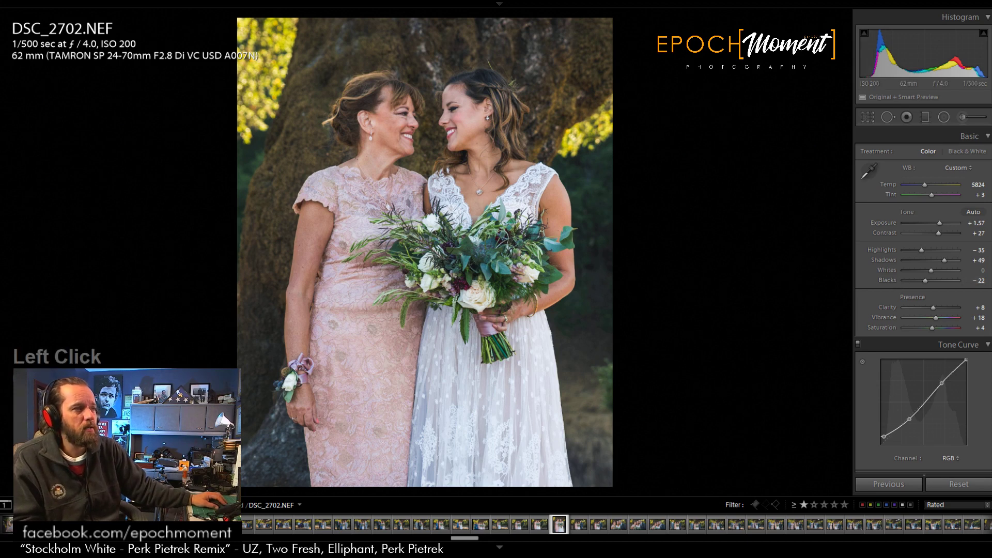
Step: Open DSC_2703.NEF and apply the previous photo's develop settings to it
left_click(583, 524)
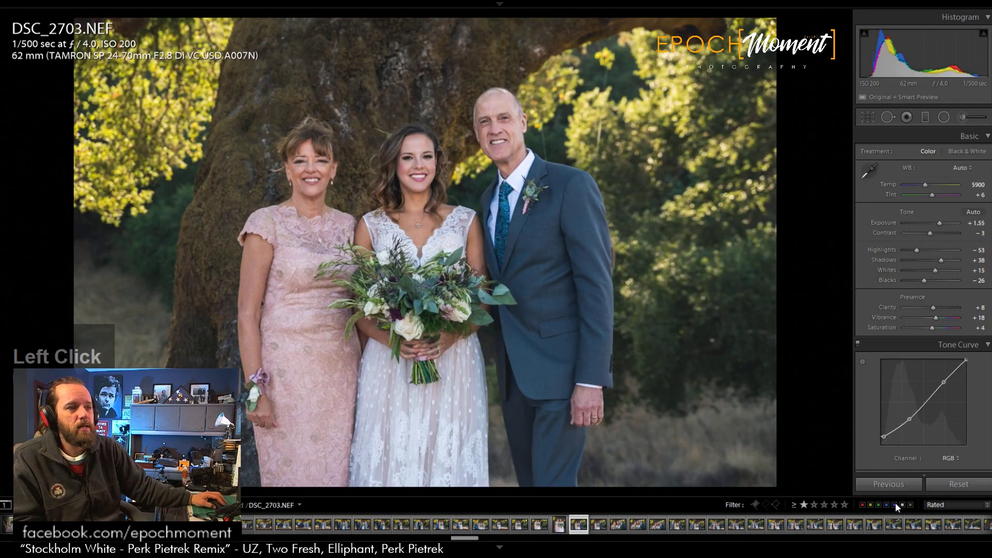
left_click(889, 482)
Step: Reset the crop of DSC_2703.NEF and crop it slightly tighter around the three people at the original aspect ratio
left_click(872, 116)
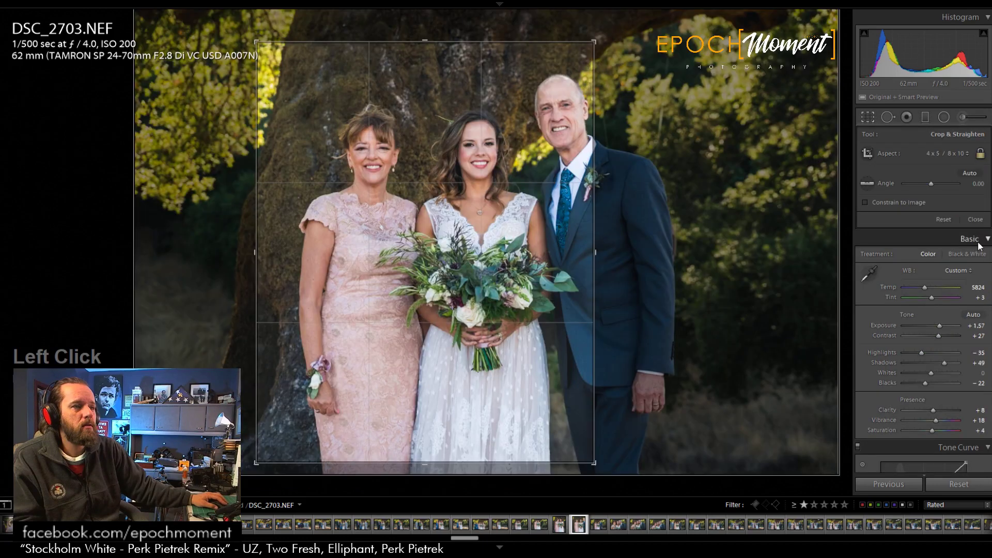
left_click(943, 219)
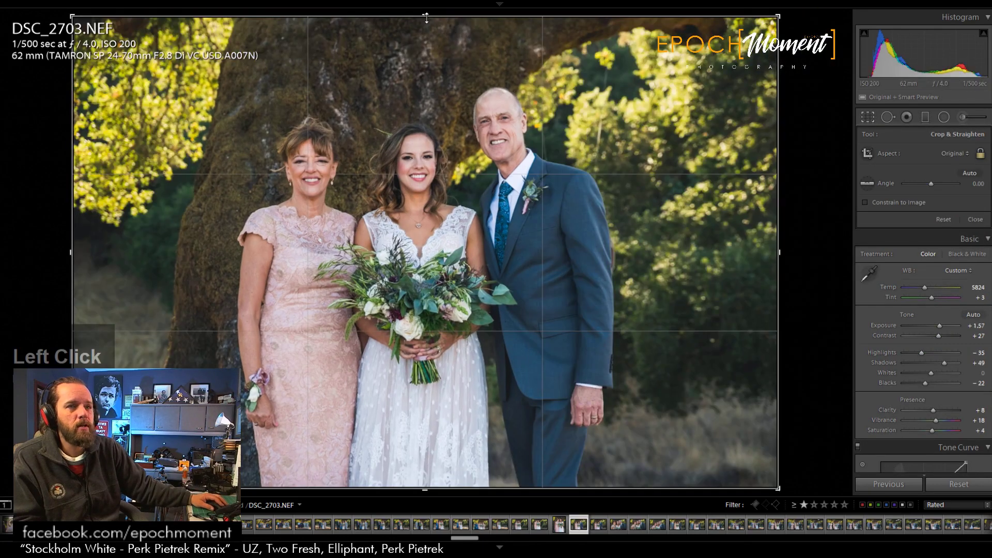
left_click_drag(426, 18, 427, 45)
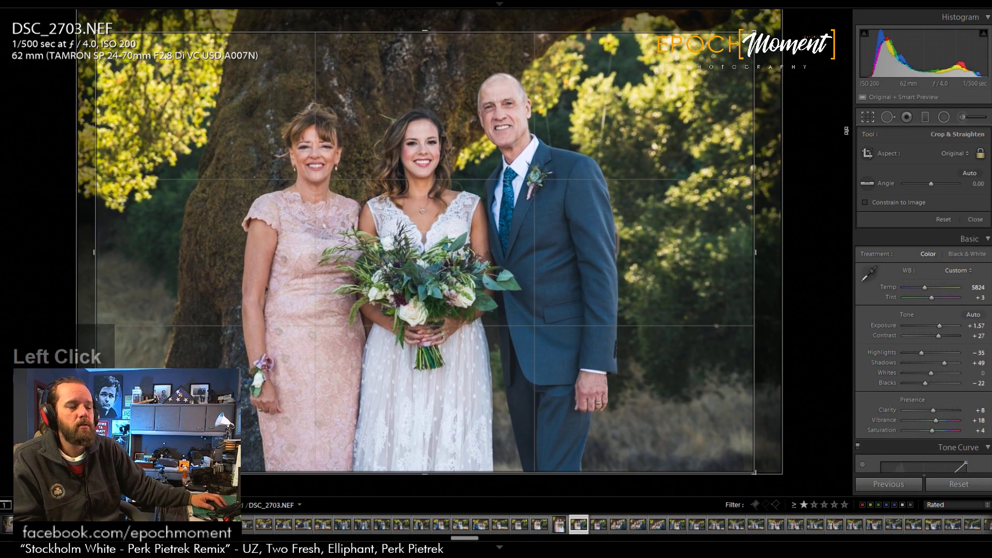
left_click(973, 221)
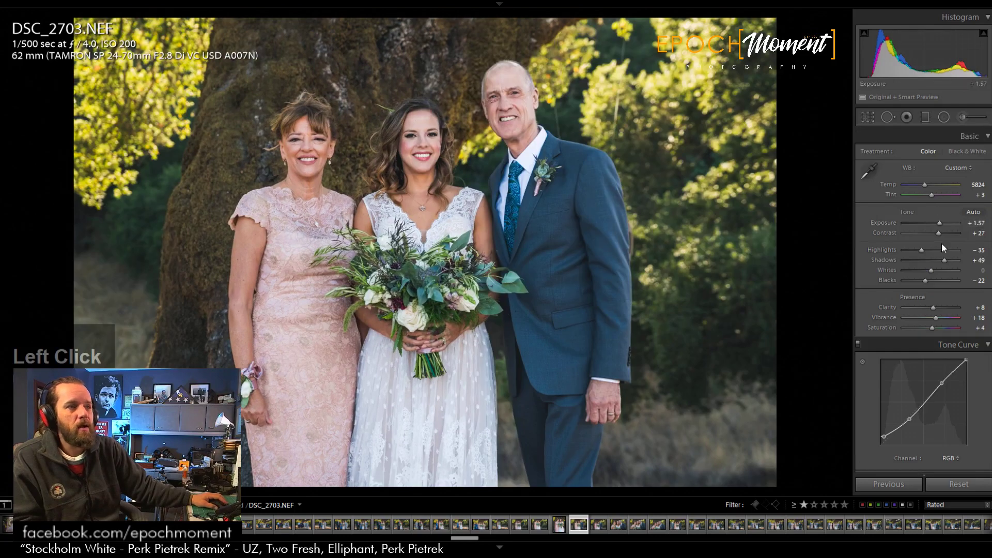
Step: Set Highlights to -47 and Blacks to -31 on the three-person portrait
left_click_drag(921, 250, 918, 251)
left_click_drag(913, 250, 919, 250)
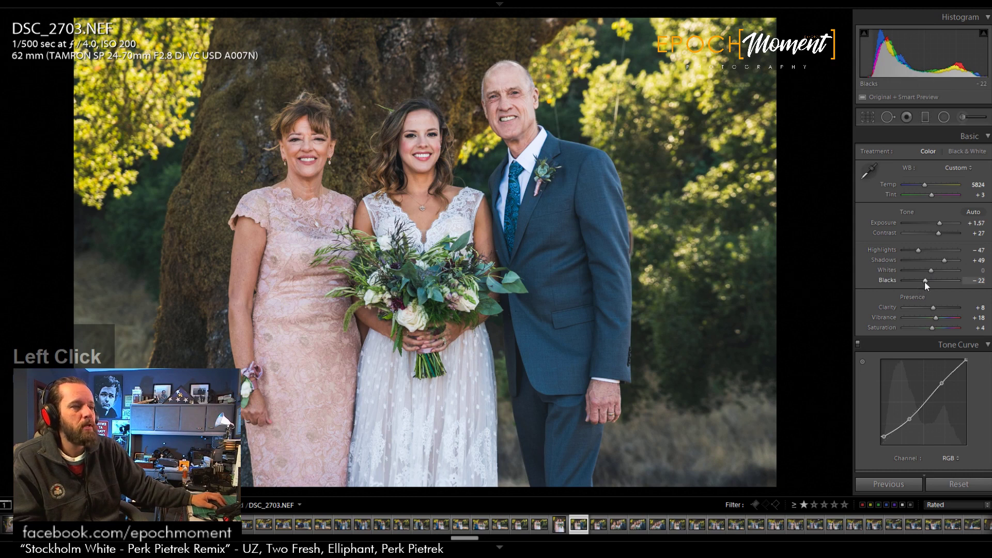
left_click_drag(924, 280, 922, 281)
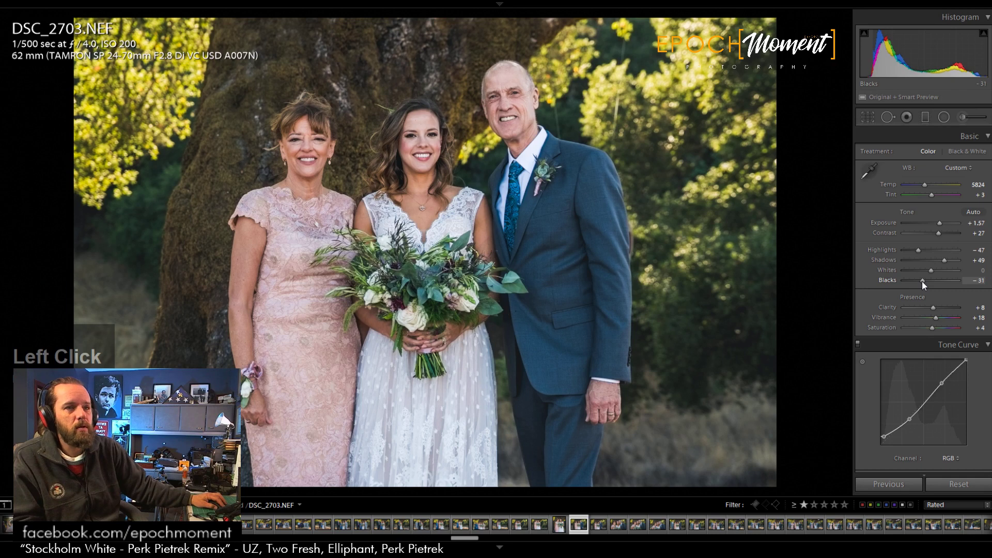
Step: Set Shadows to +57 on DSC_2703.NEF
left_click_drag(948, 260, 947, 261)
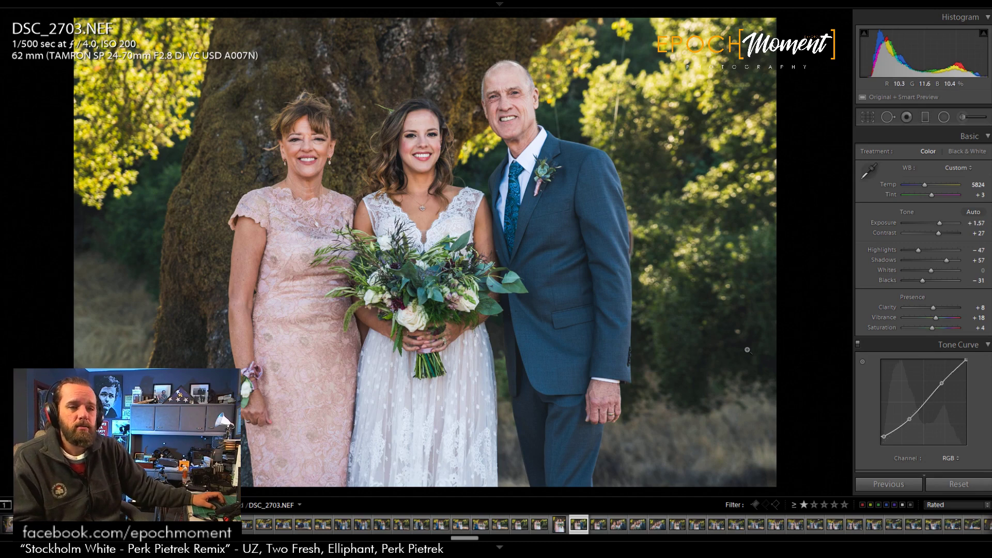
Step: Apply the previous photo's develop settings to DSC_2704.NEF, and set Temp to 6020, Exposure to +1.67 and Shadows to +65
left_click(598, 524)
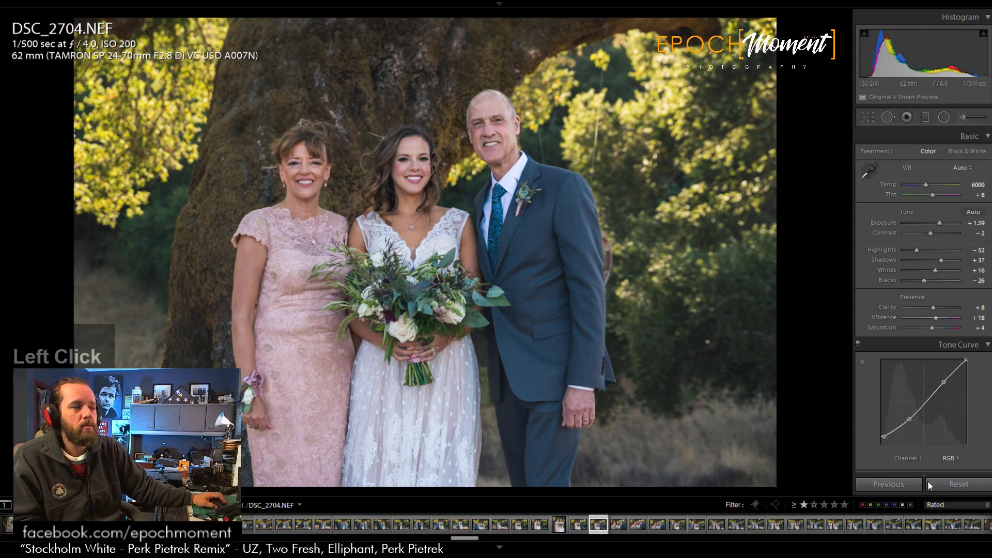
left_click(891, 488)
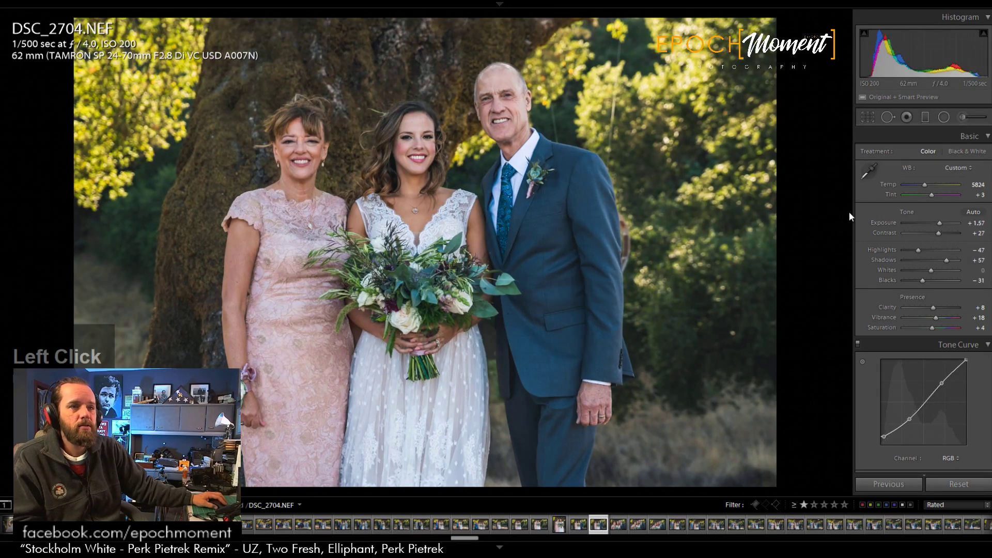
left_click(925, 185)
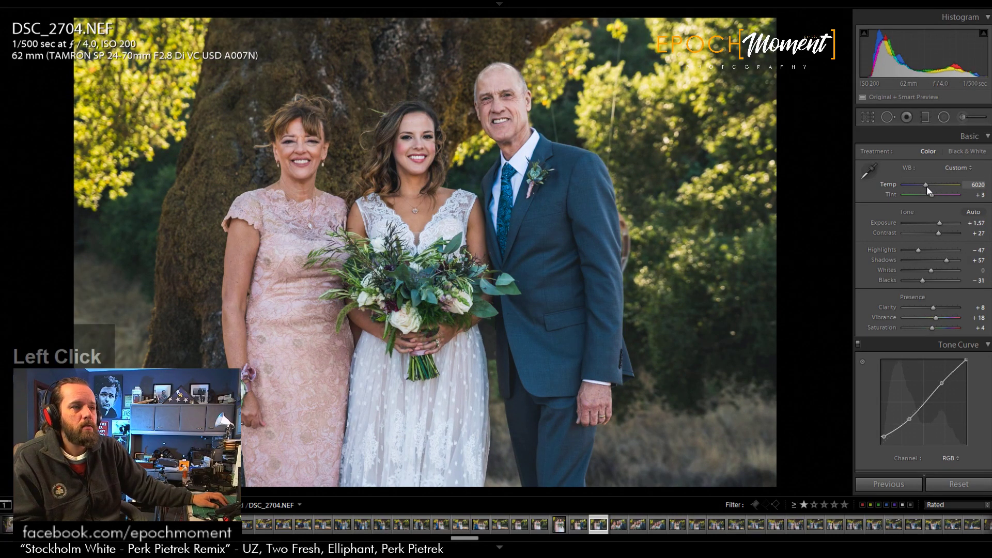
left_click_drag(937, 225, 940, 224)
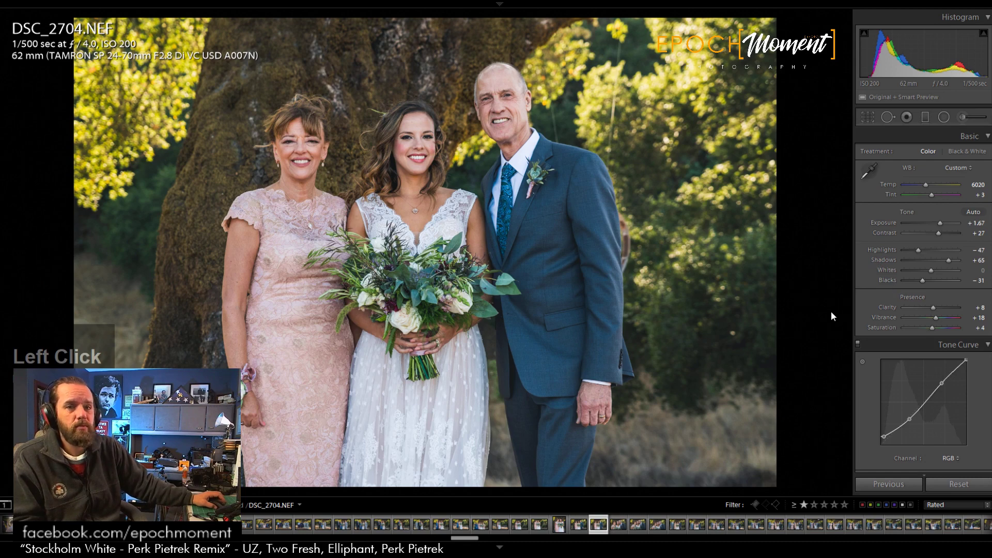
Step: Open DSC_2706.NEF, apply the previous photo's develop settings, and reset its crop to the full frame
left_click(619, 525)
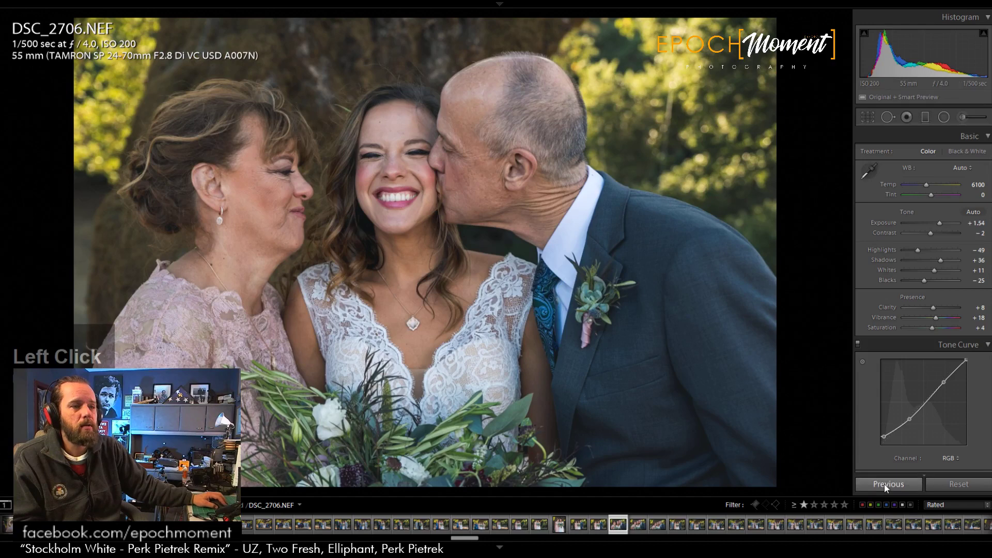
left_click(885, 485)
left_click(869, 119)
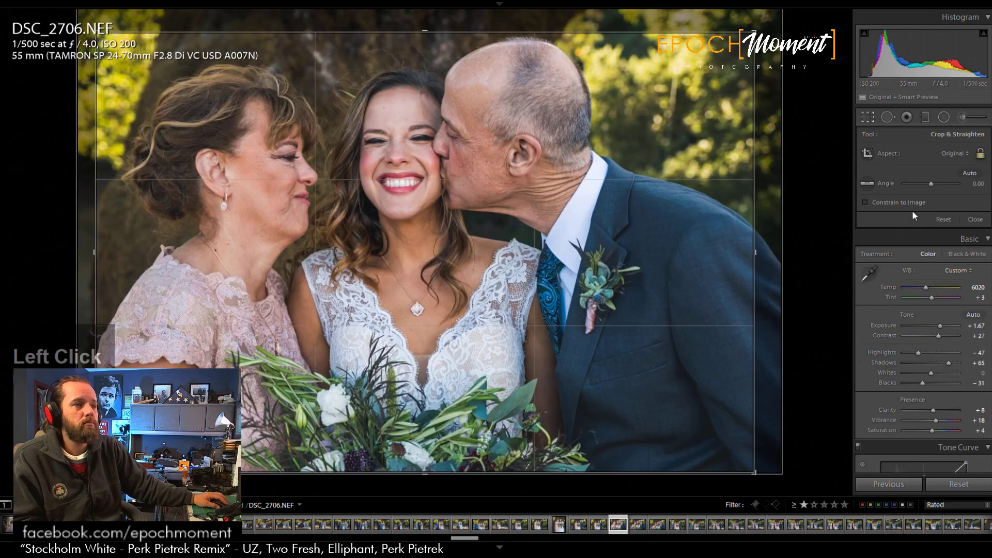
left_click(940, 219)
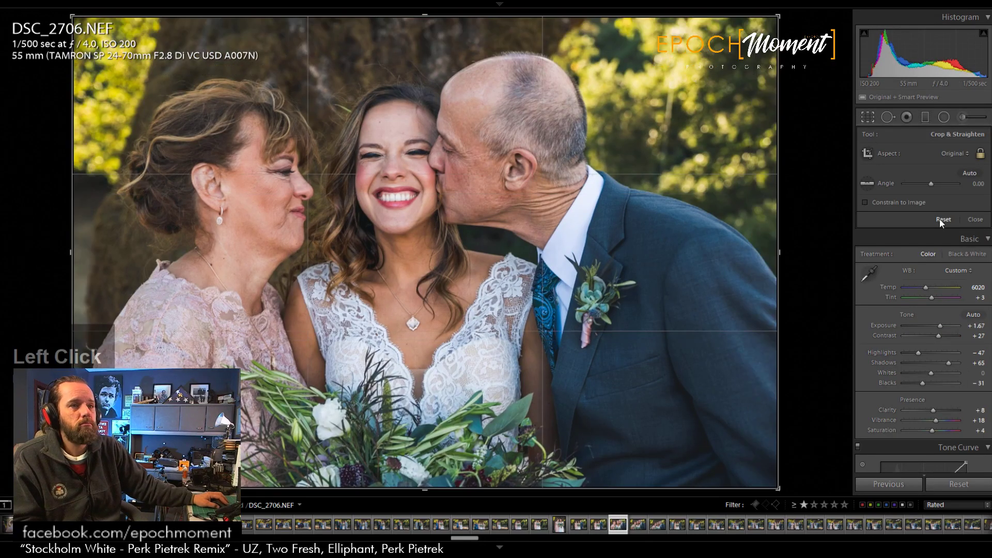
left_click(974, 219)
Step: Add an inverted radial filter centred on the bride's face, widen it to cover all three faces, and set its Shadows to 51
left_click(944, 119)
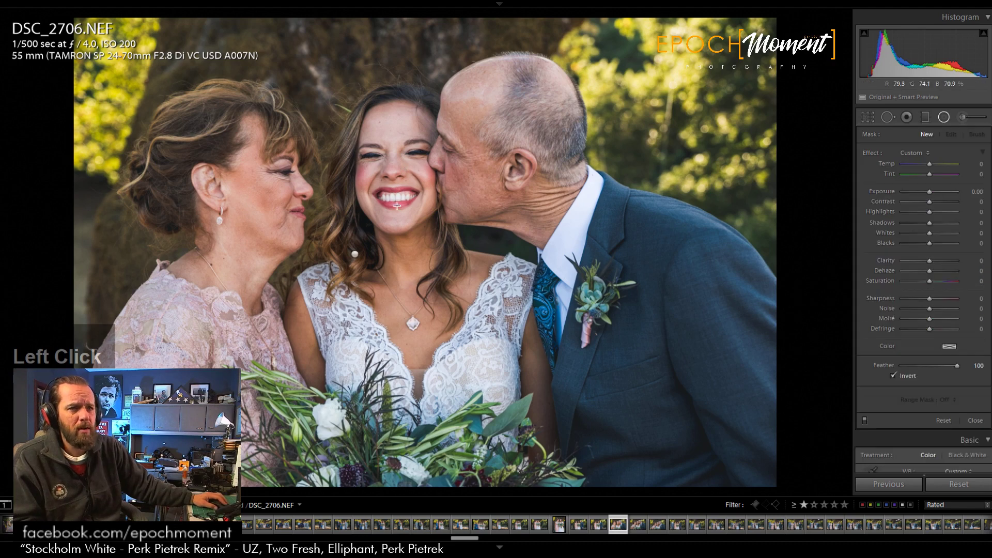
left_click(355, 255)
left_click_drag(398, 288, 418, 247)
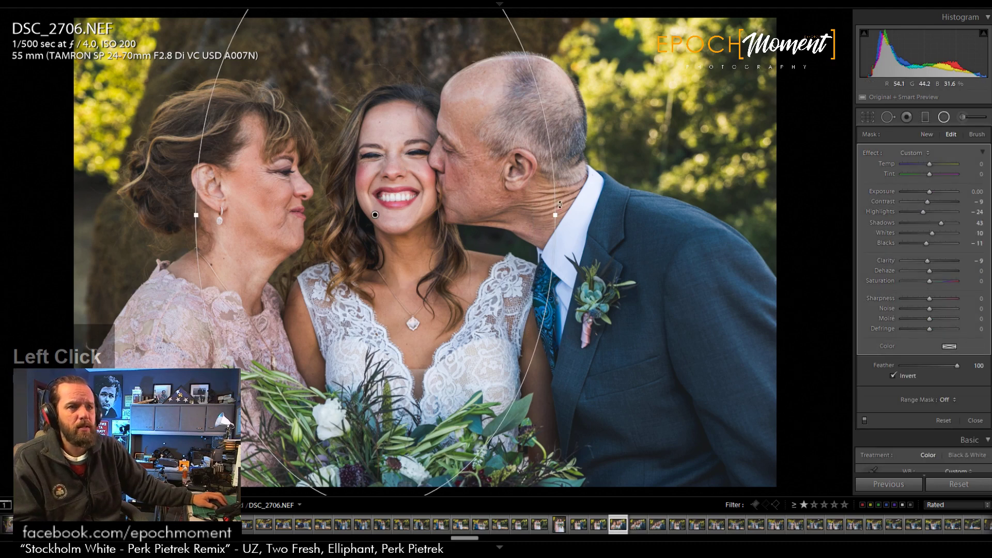
left_click_drag(560, 216, 669, 217)
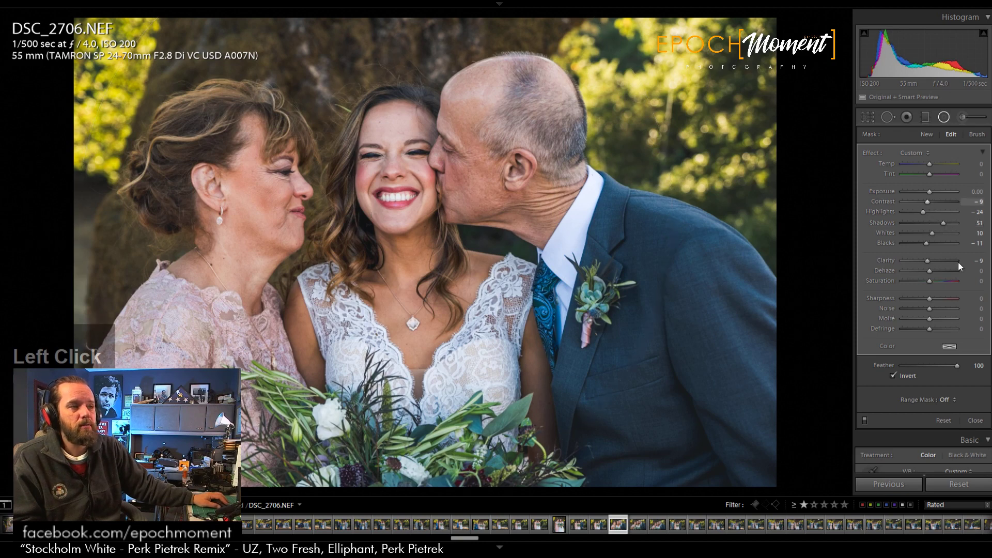
left_click(976, 420)
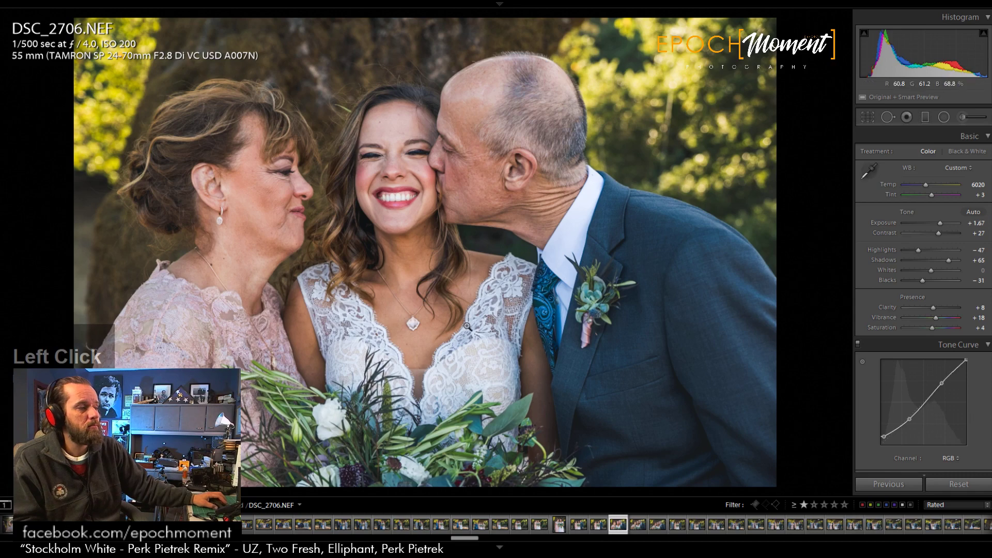
Step: Set Temp to 6216 on DSC_2706.NEF while checking the bride's skin tone up close
left_click(397, 156)
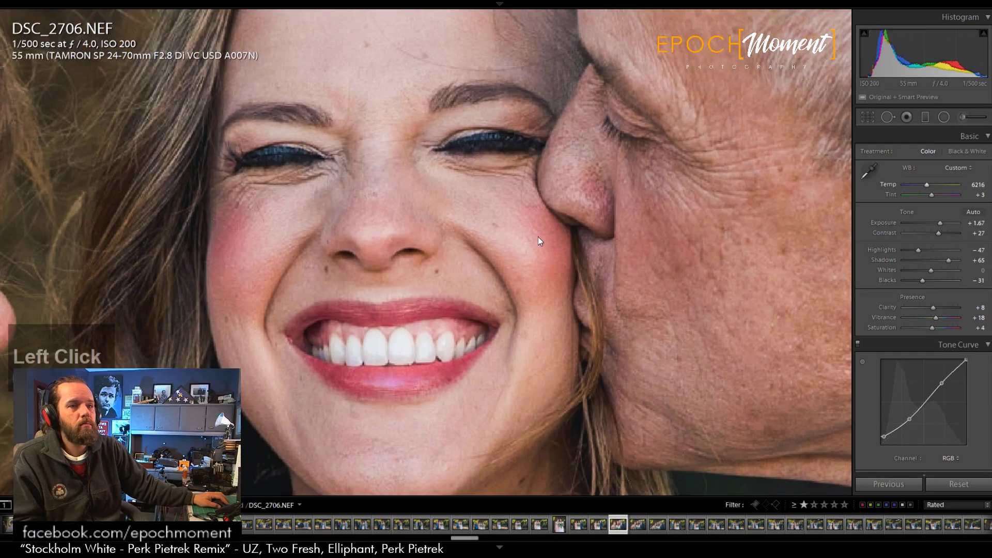
key("space")
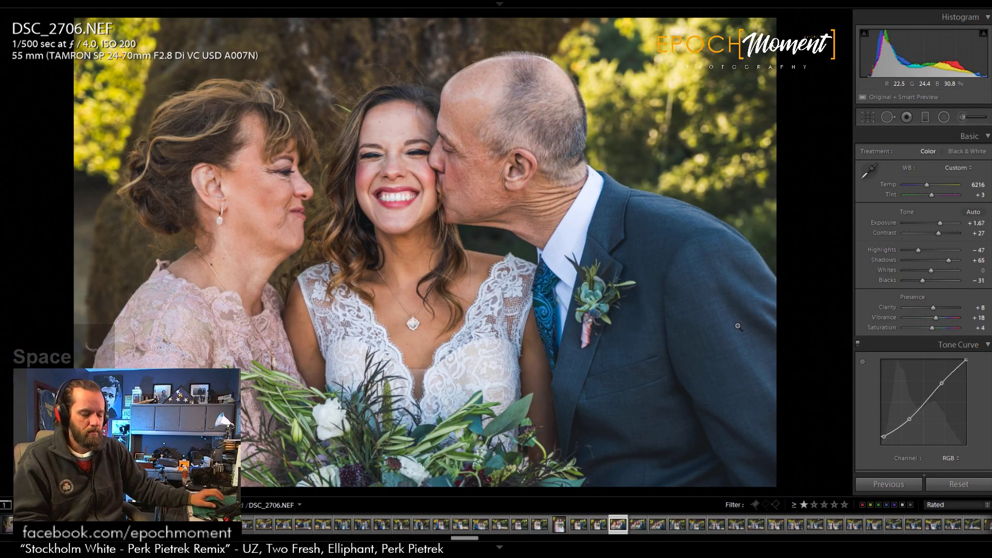
Step: Apply the previous photo's develop settings to DSC_2707.NEF and to DSC_2708.NEF
key("Right")
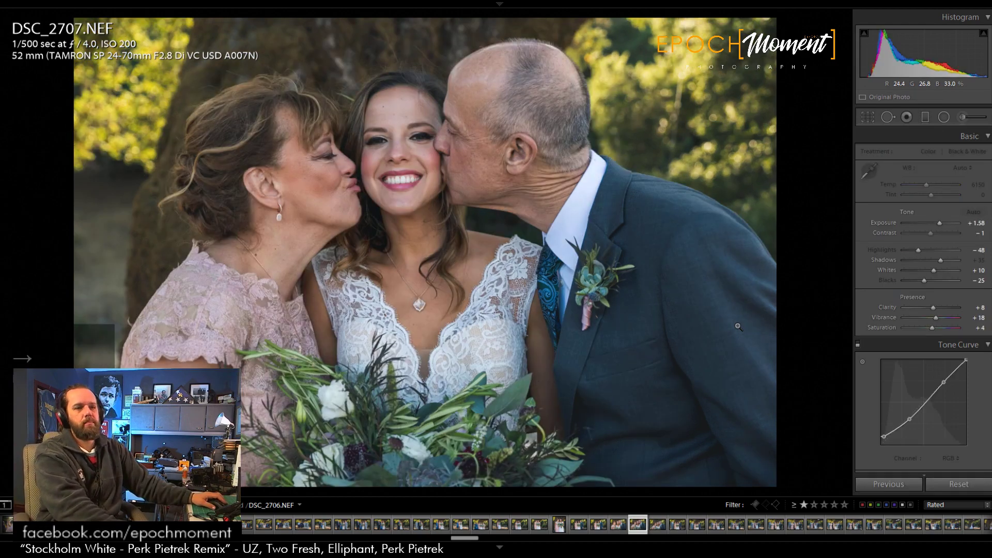
left_click(878, 485)
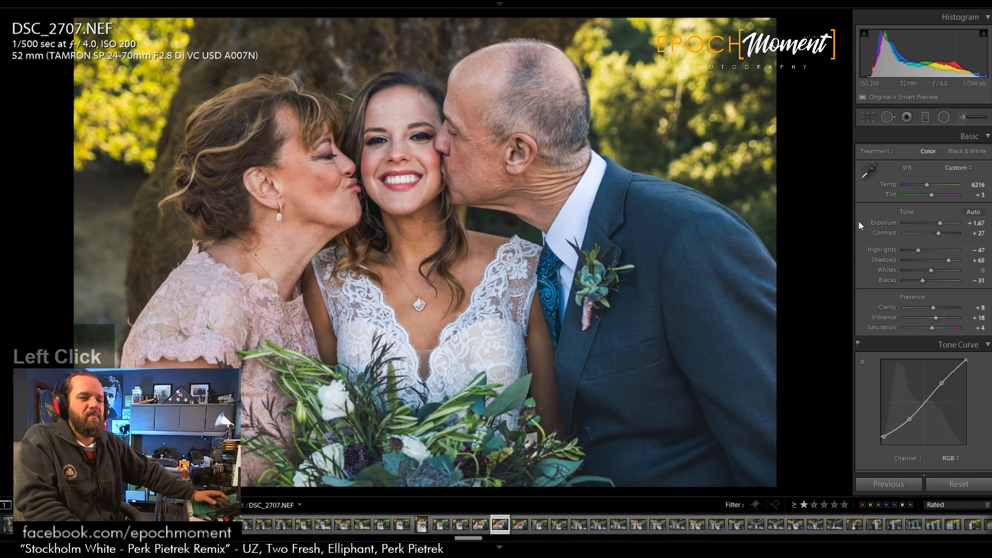
key("Right")
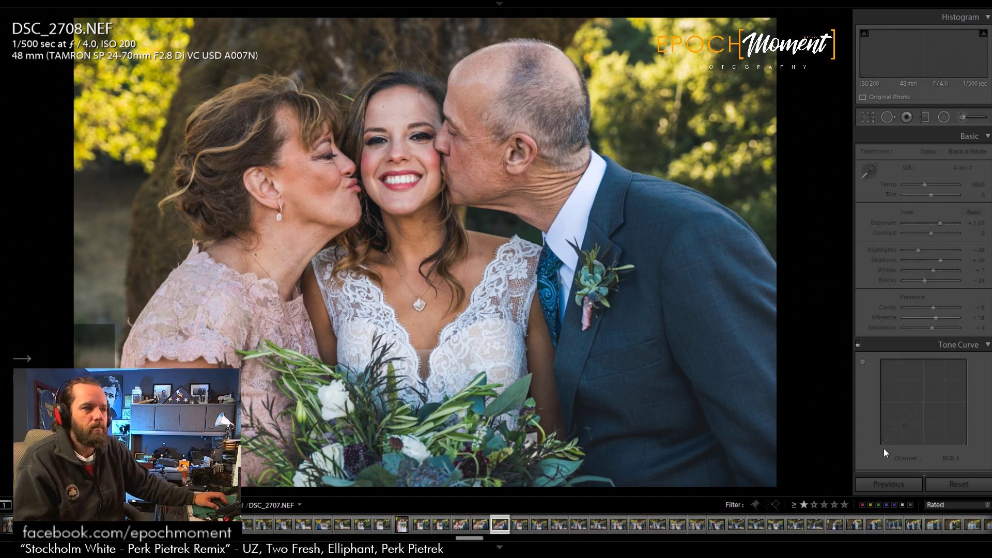
left_click(881, 483)
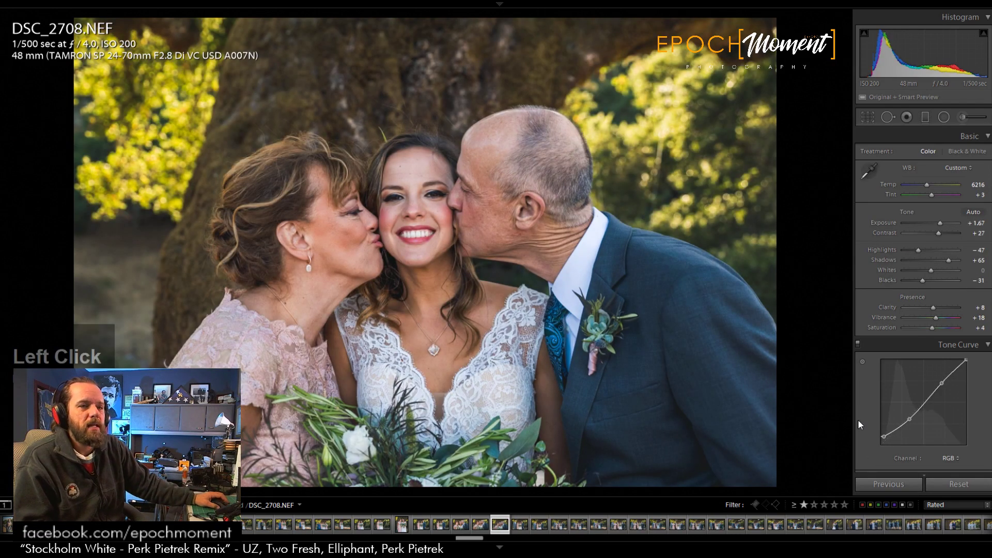
Step: Crop DSC_2708.NEF tighter around the three people at the original aspect ratio, trimming background above and beside the mother
left_click(868, 117)
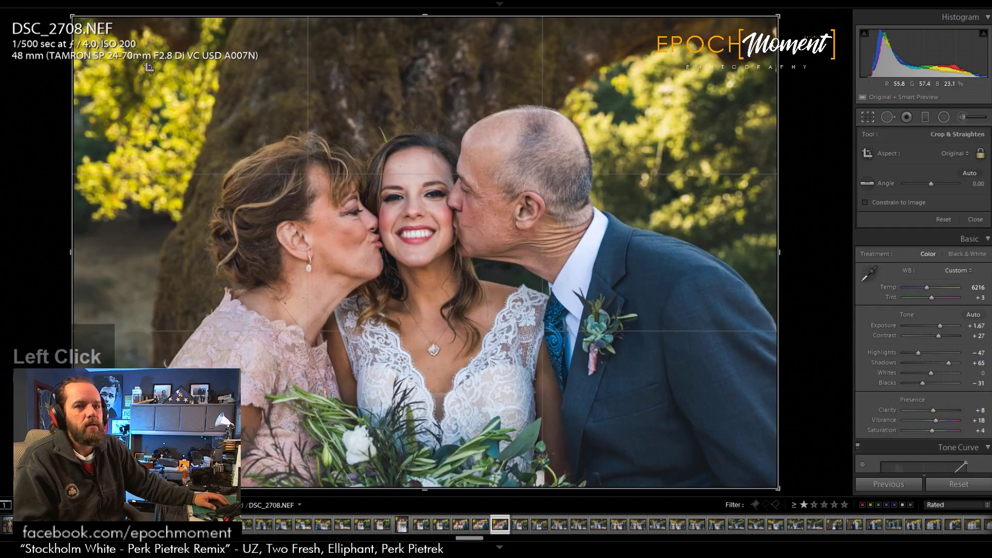
left_click_drag(74, 18, 101, 49)
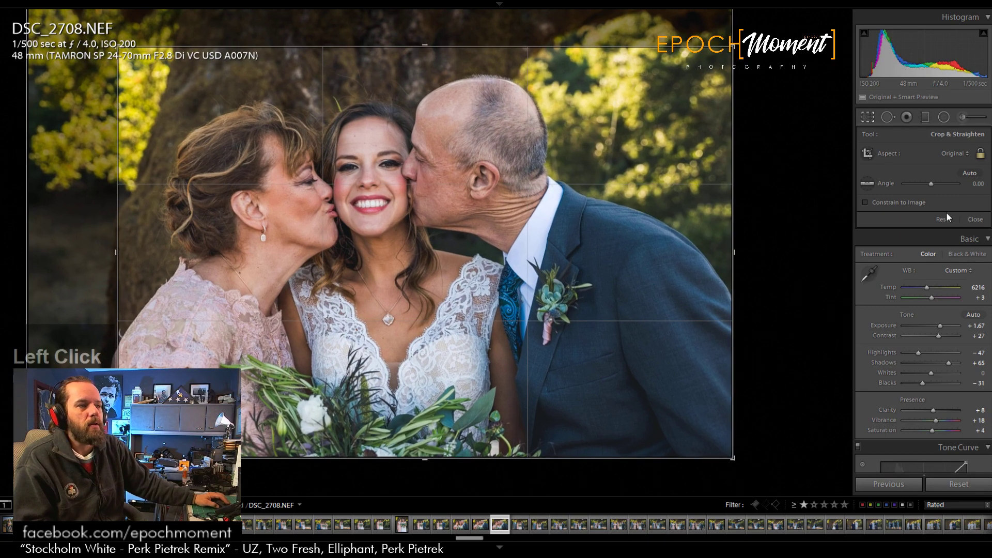
left_click(974, 219)
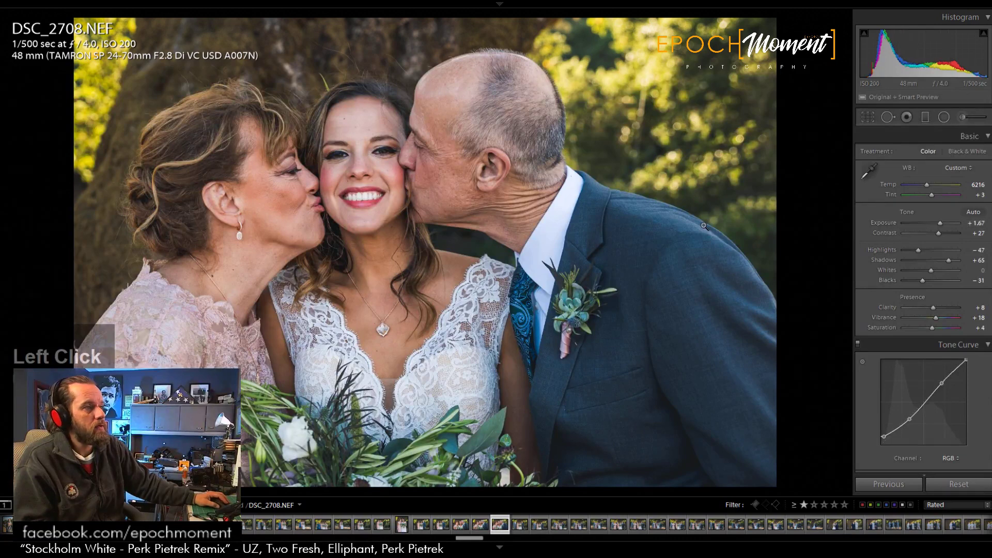
left_click(359, 157)
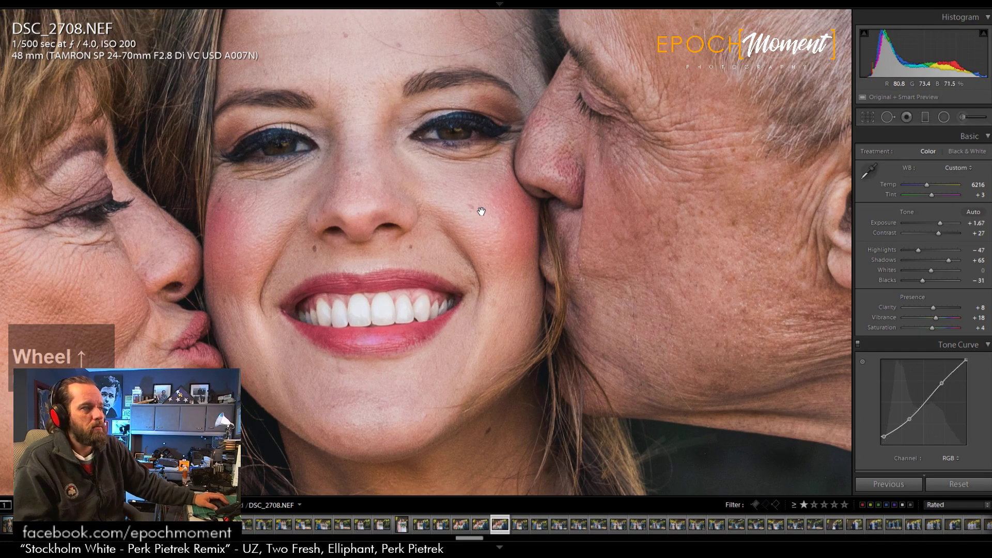
left_click(443, 193)
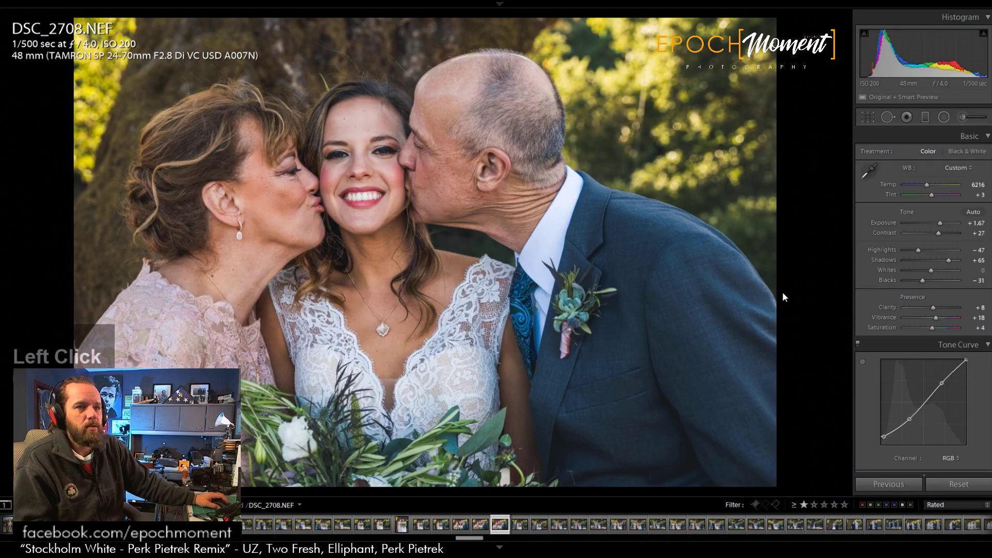
scroll(886, 358, "down", 4)
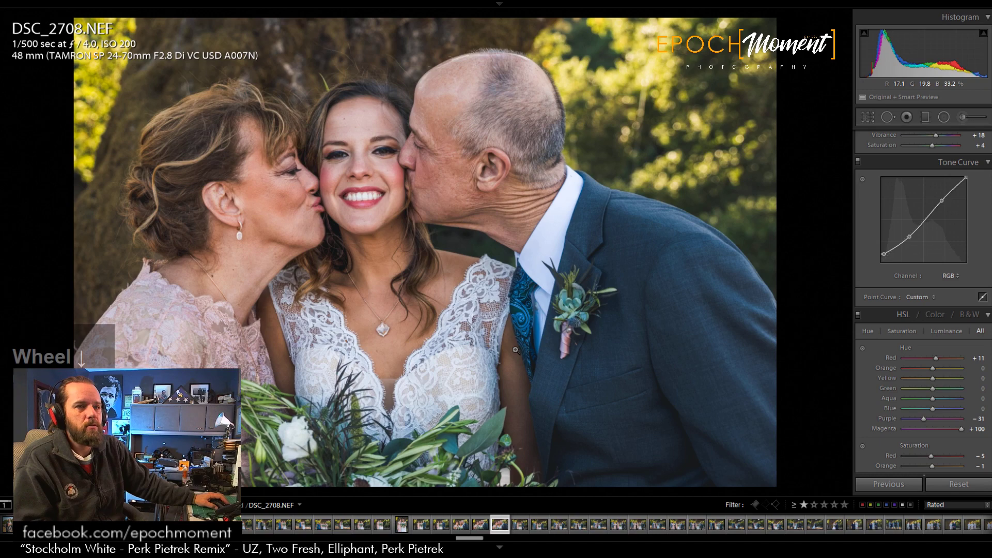
Step: Open DSC_2709.NEF, apply the previous photo's develop settings, and reset its crop so all four people fit in the full frame
key("Right")
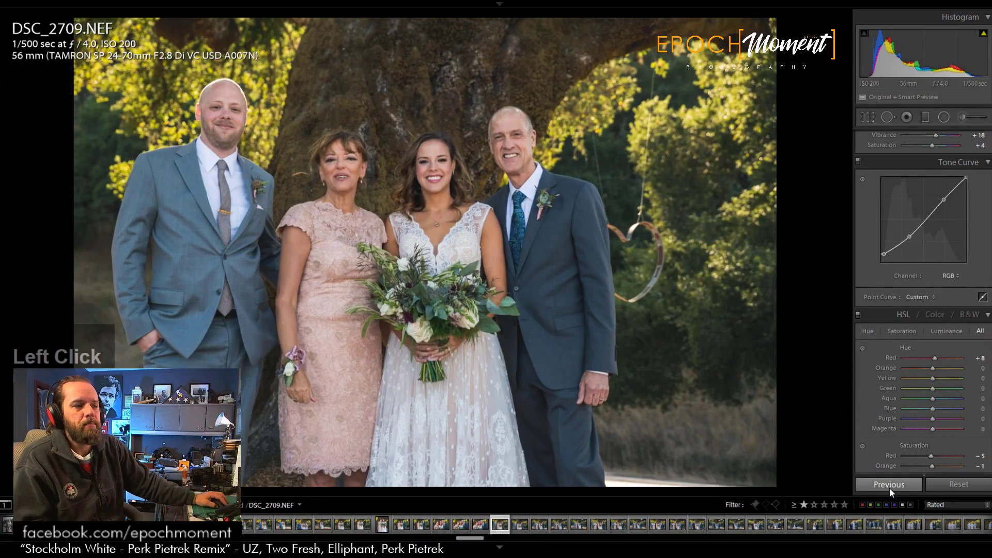
left_click(888, 485)
left_click(868, 117)
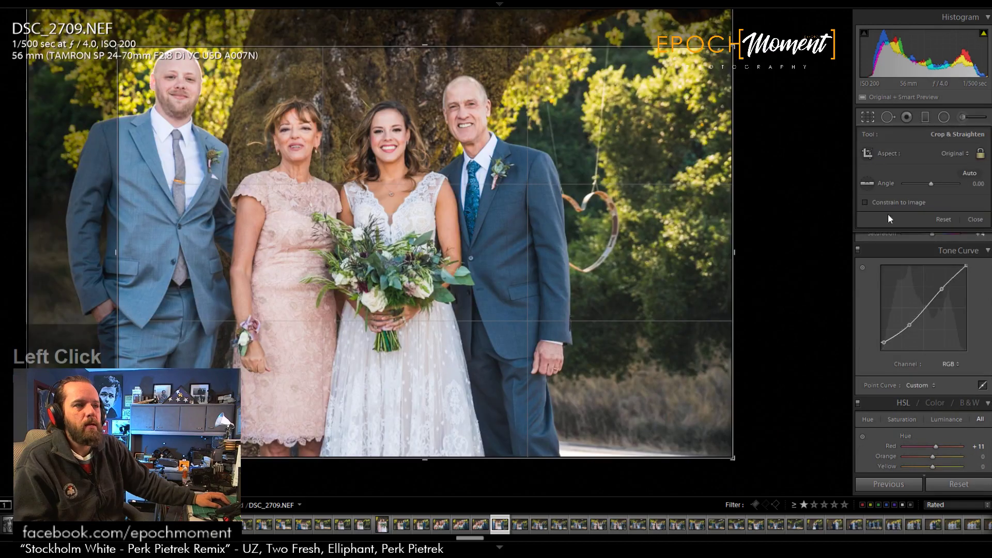
left_click(947, 221)
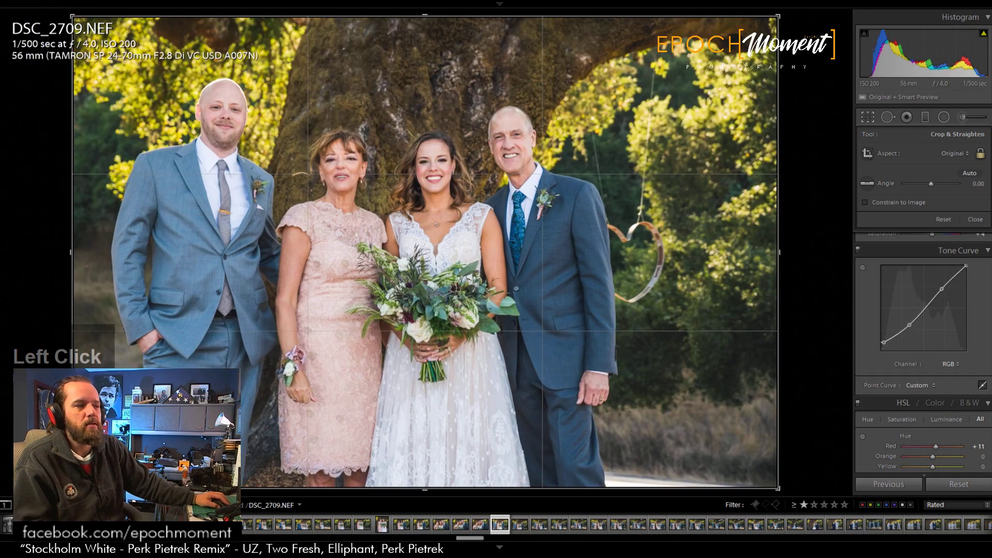
left_click(984, 222)
Step: Set Highlights to -67 and Shadows to +33 on the four-person portrait
scroll(881, 305, "up", 3)
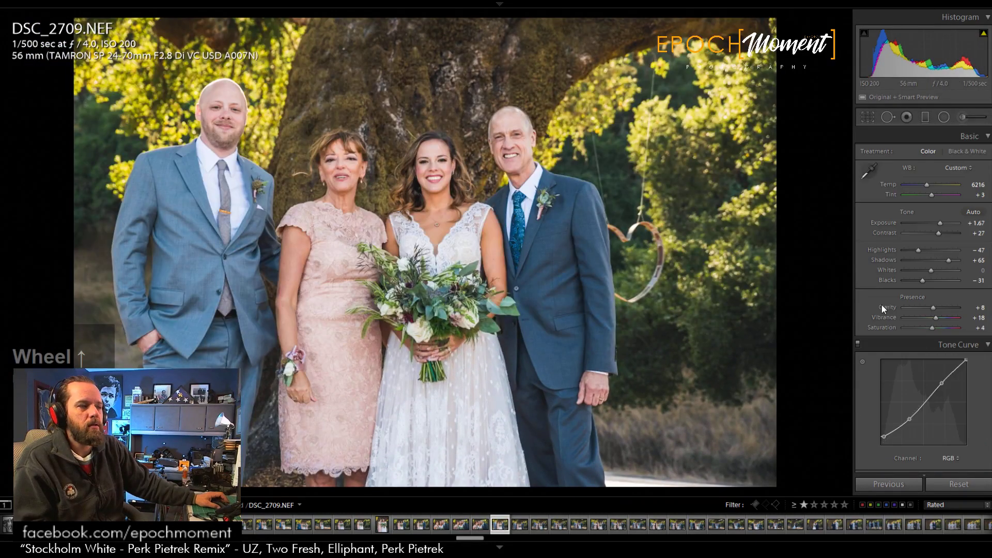
left_click(913, 253)
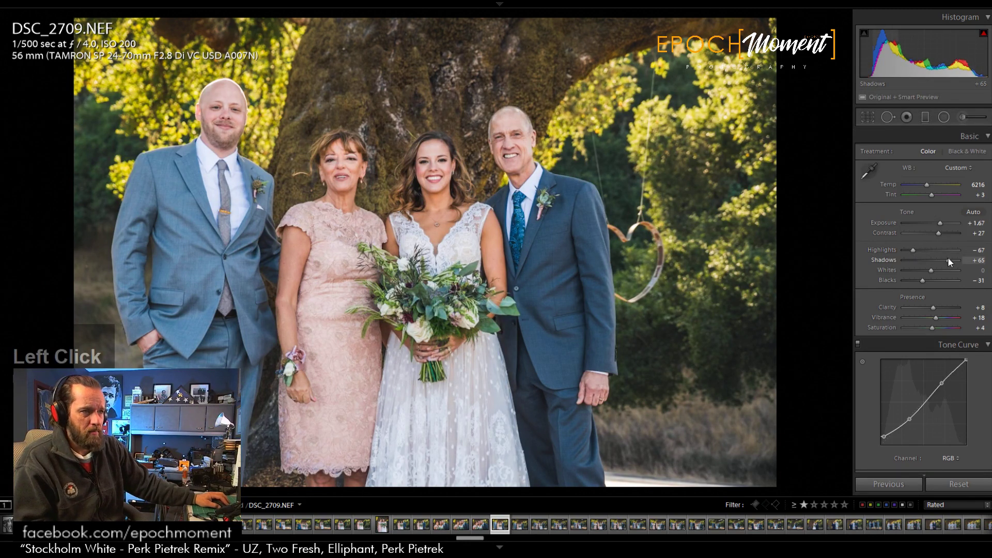
left_click_drag(947, 257, 939, 264)
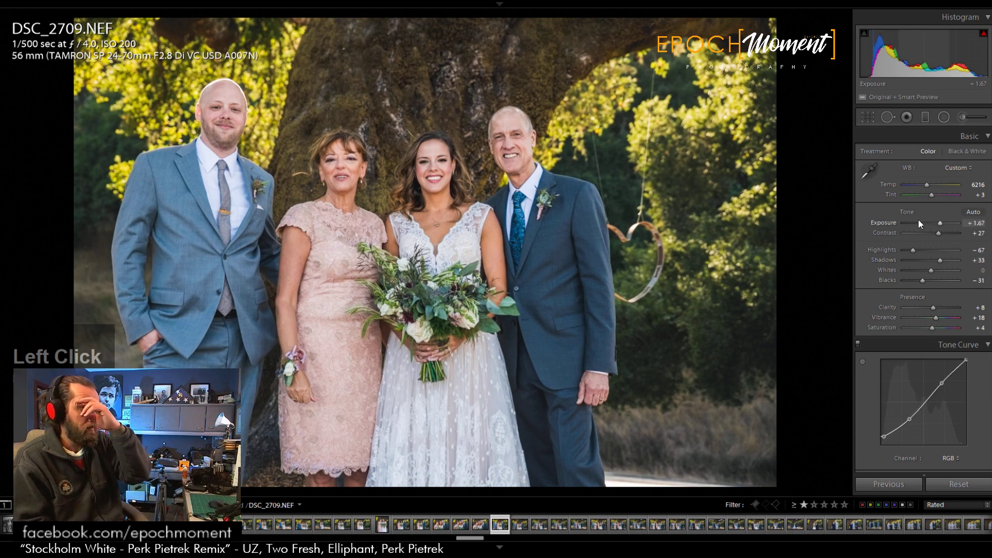
Step: Crop DSC_2709.NEF slightly tighter around the four people at the original aspect ratio
left_click(866, 115)
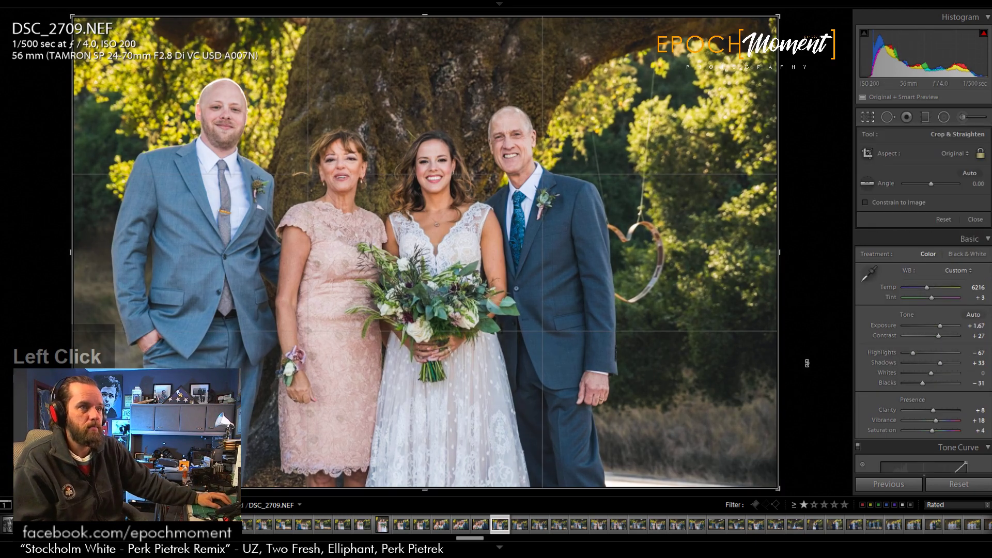
left_click_drag(780, 488, 763, 473)
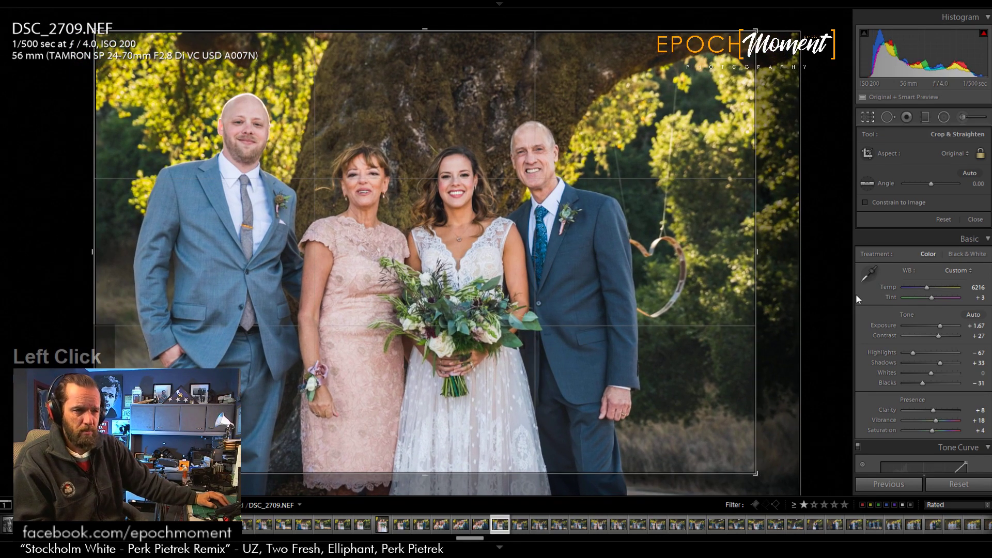
left_click(974, 219)
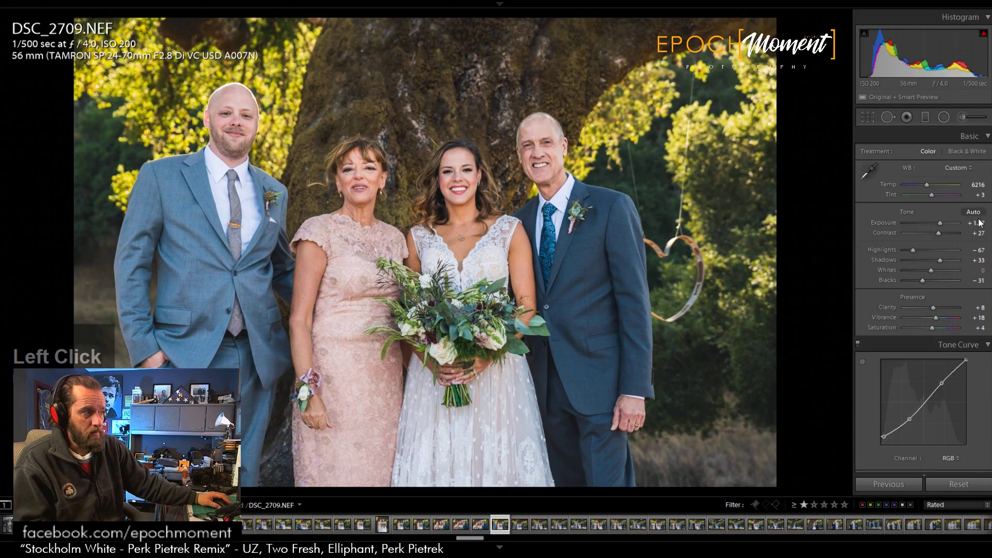
Step: Open DSC_2711.NEF and apply the previous photo's develop settings to it
scroll(980, 222, "down", 1)
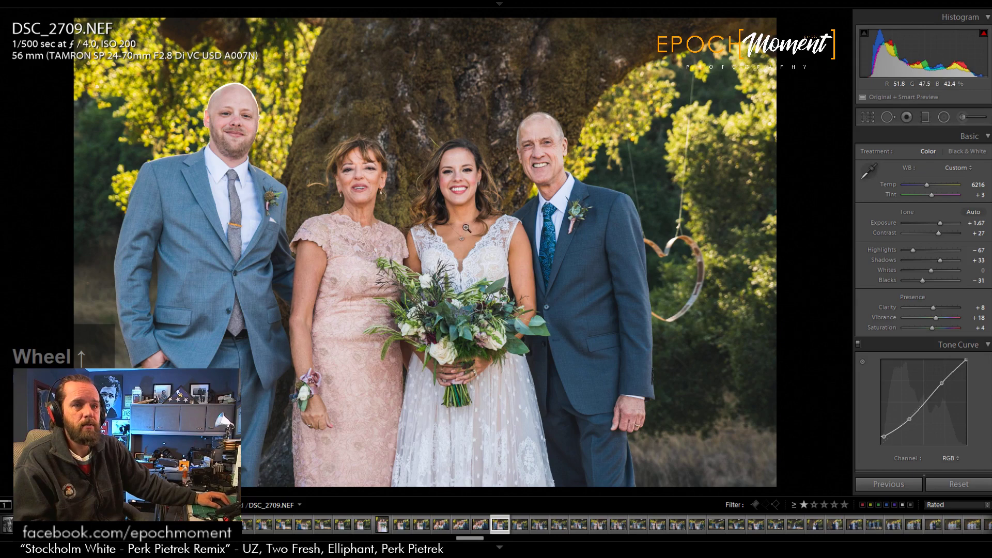
left_click(533, 514)
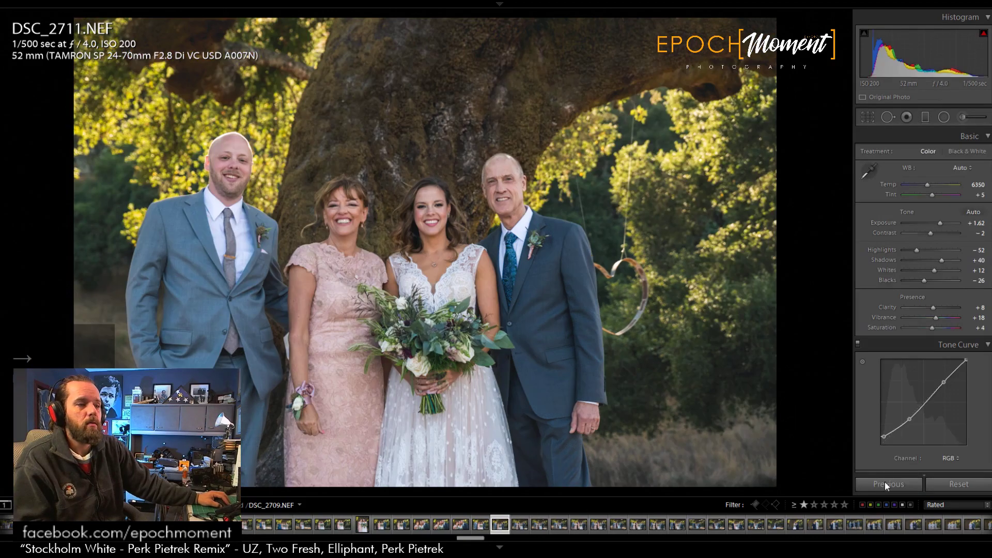
left_click(884, 481)
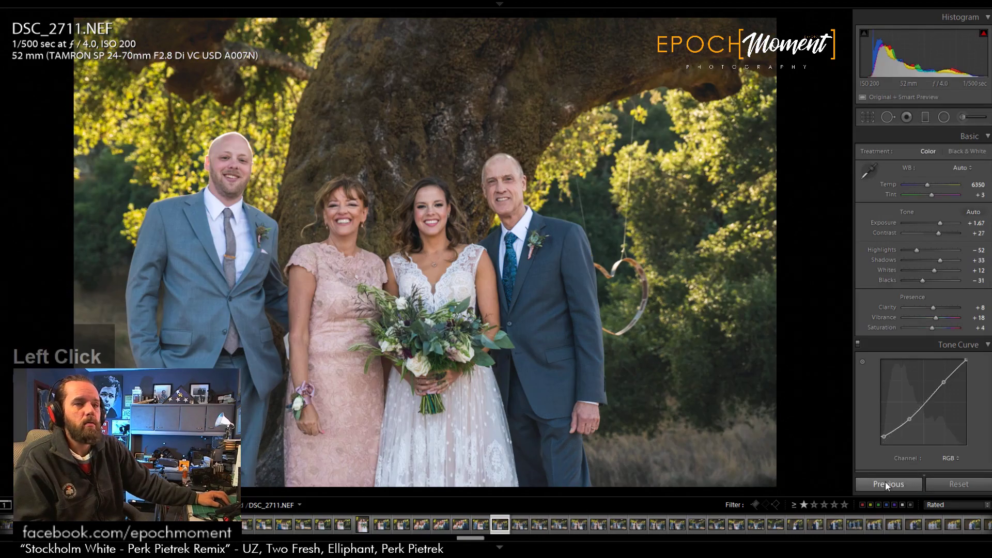
Step: Crop DSC_2711.NEF to 4 x 5 / 8 x 10, reposition the four people within the frame, and check the radial filter around them
left_click(867, 117)
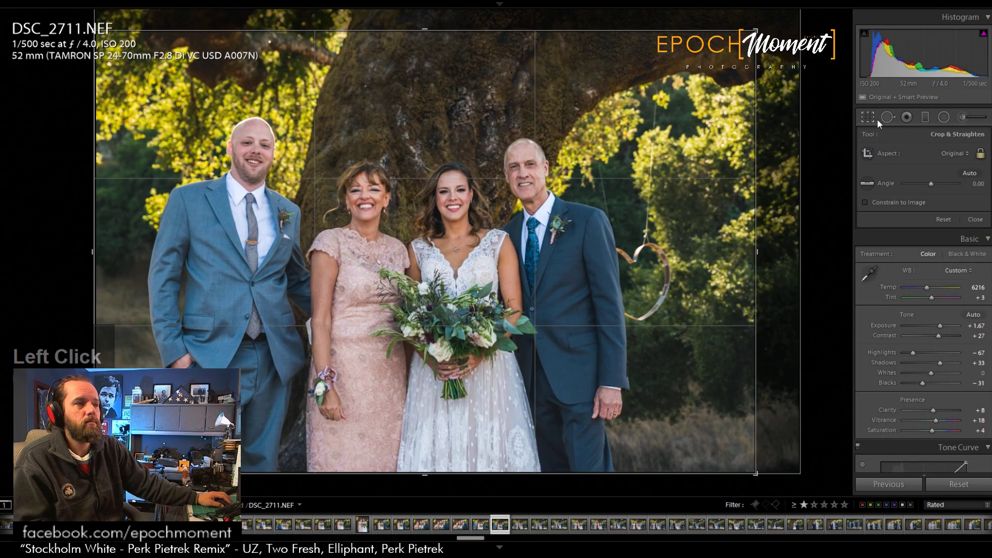
left_click(957, 153)
left_click(896, 217)
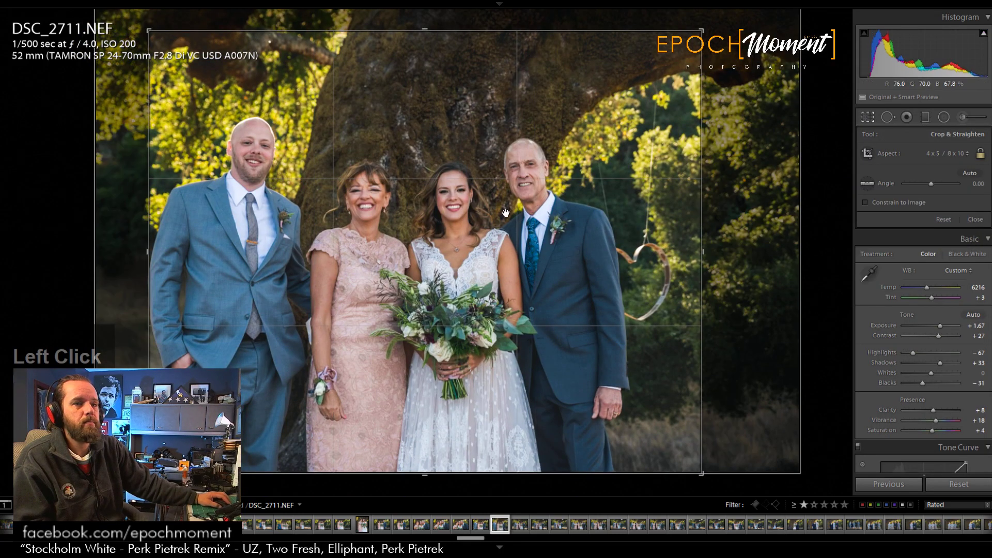
left_click_drag(552, 209, 524, 208)
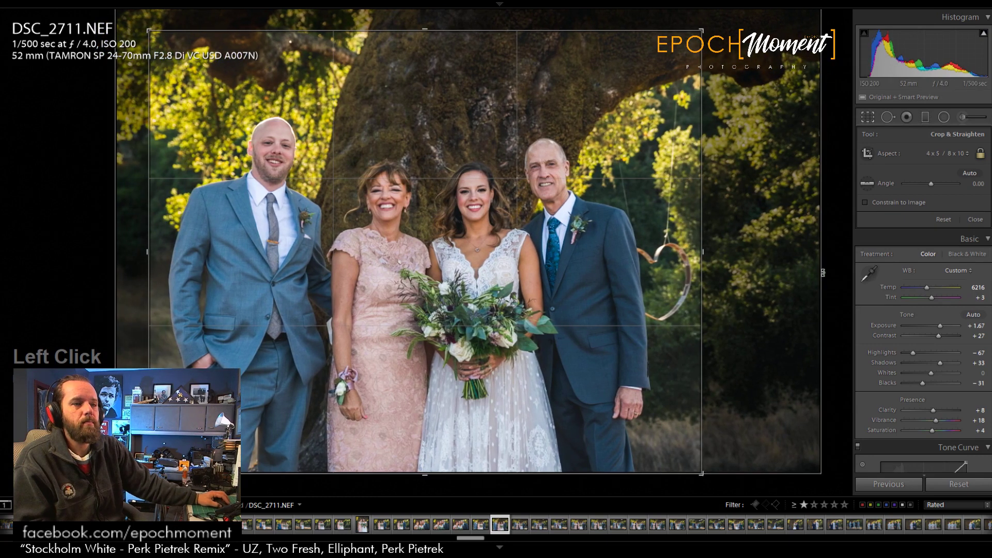
left_click(972, 220)
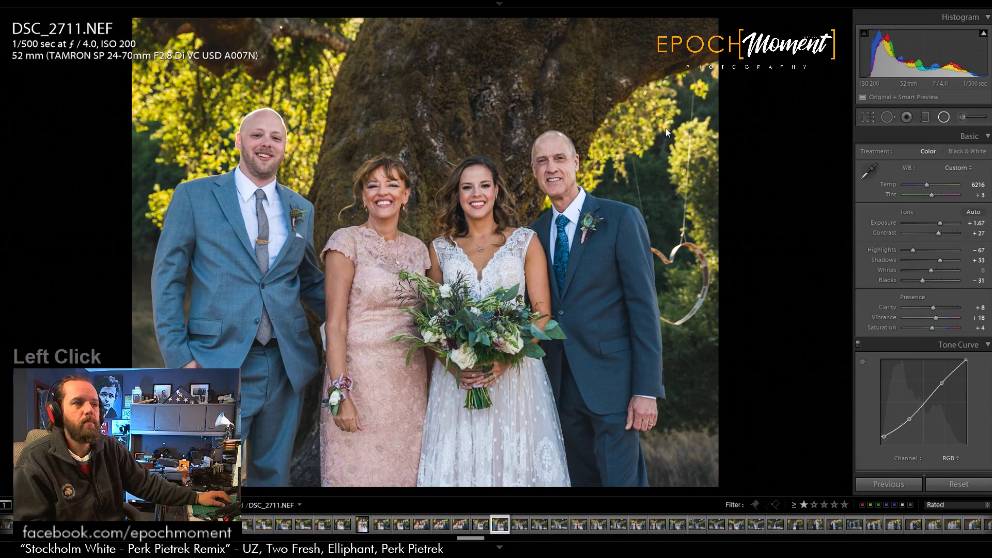
key("shift+m")
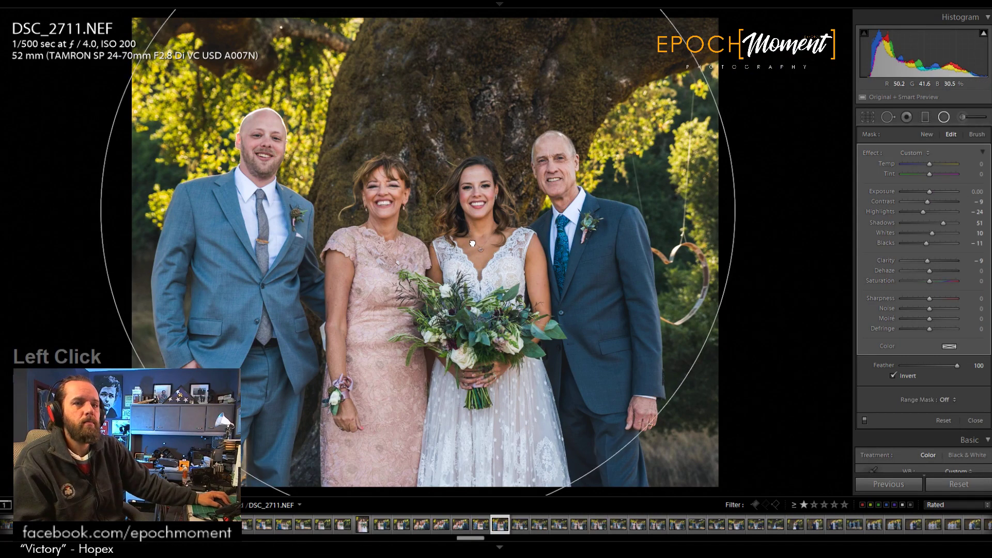
left_click(974, 420)
Step: Open DSC_2712.NEF, apply the previous photo's develop settings, and recrop it slightly tighter around the whole group at the original aspect ratio
key("Right")
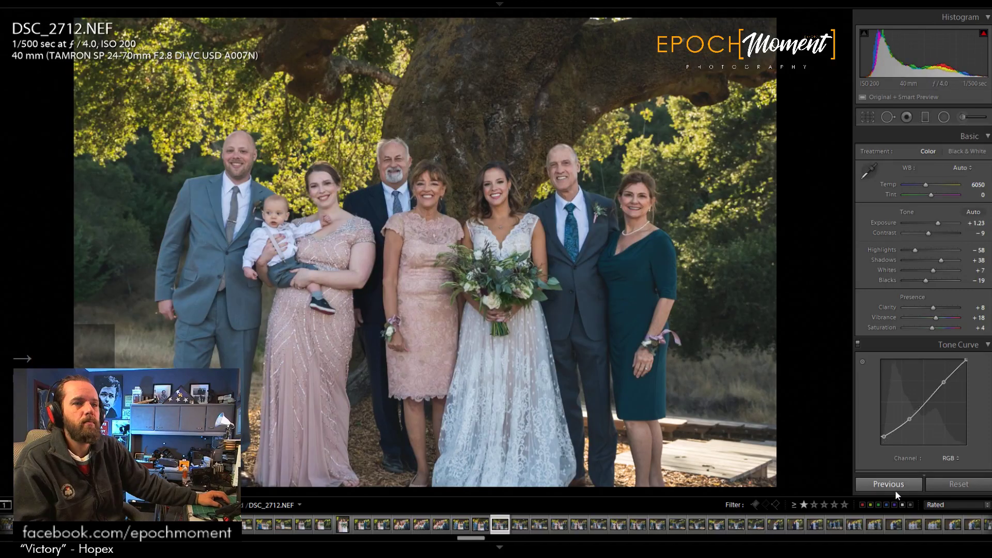
left_click(896, 485)
left_click(864, 119)
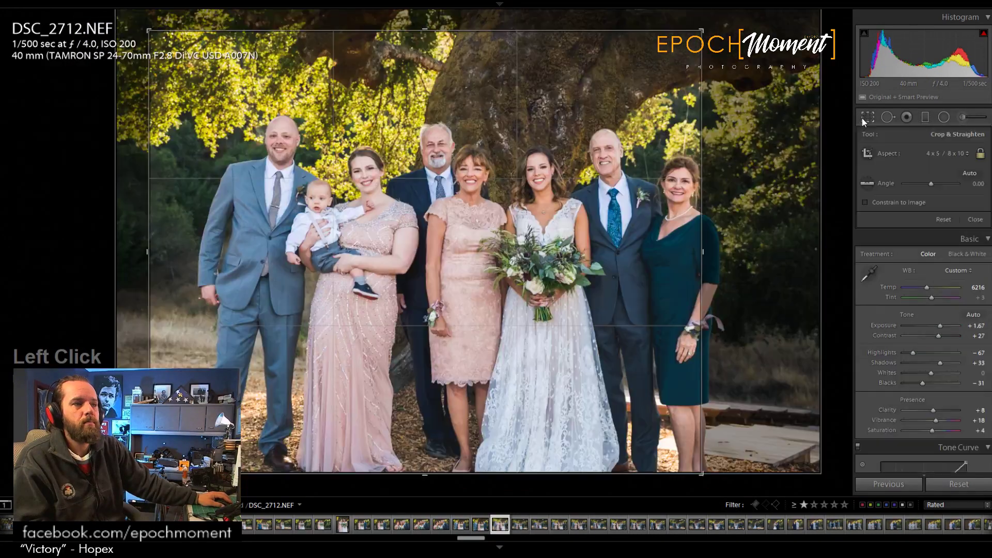
left_click(952, 175)
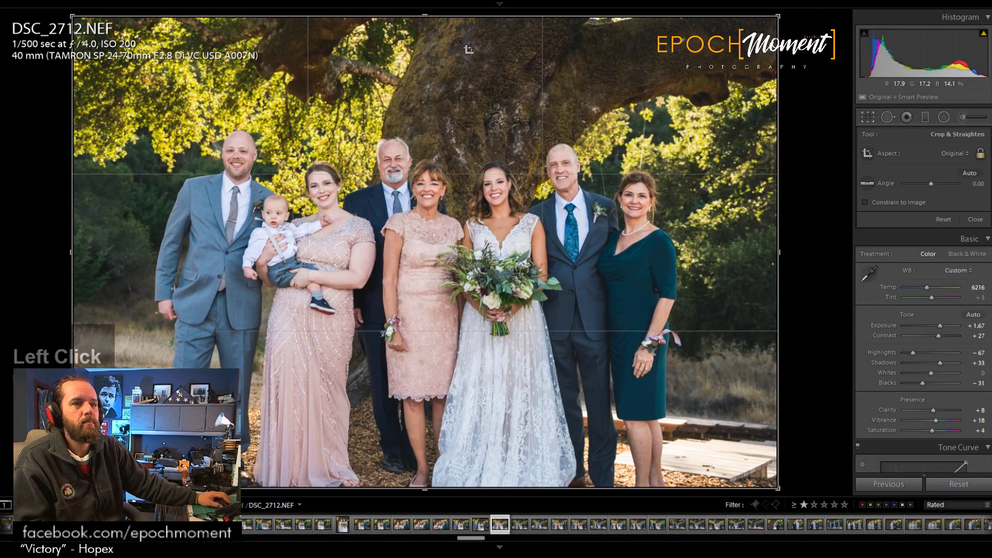
left_click_drag(422, 17, 419, 28)
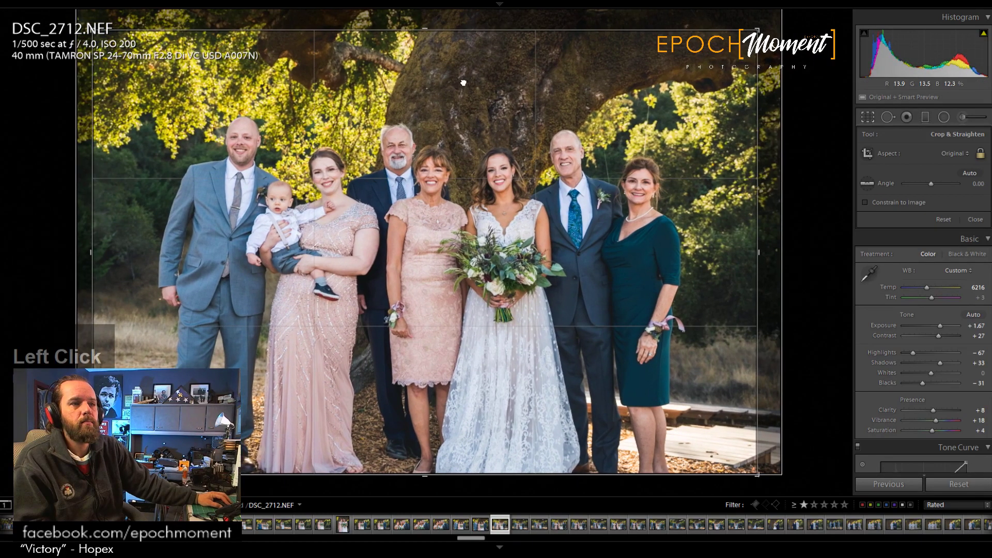
left_click(975, 219)
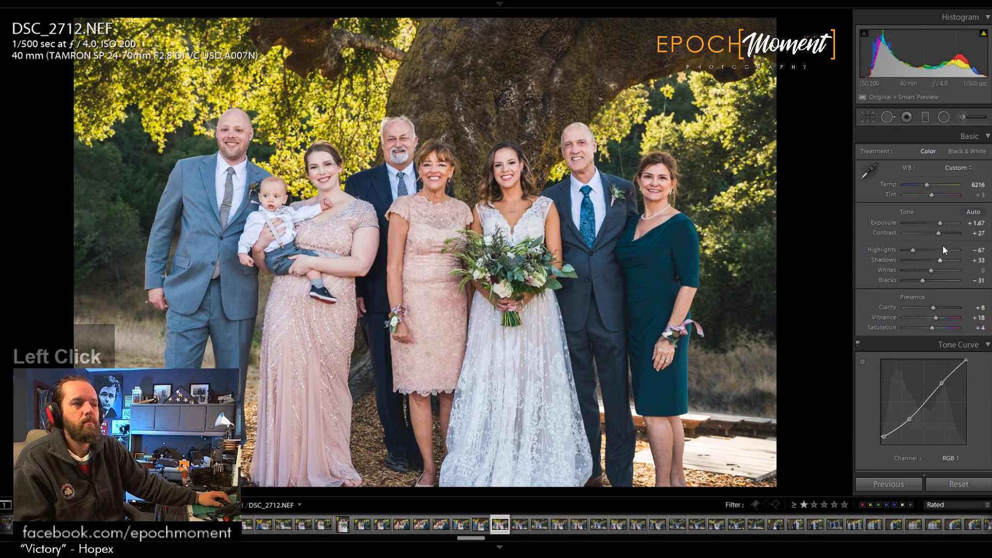
Step: Set Exposure to +1.47 and Highlights to -63 on the group portrait, and inspect the faces close up
left_click_drag(940, 224, 910, 250)
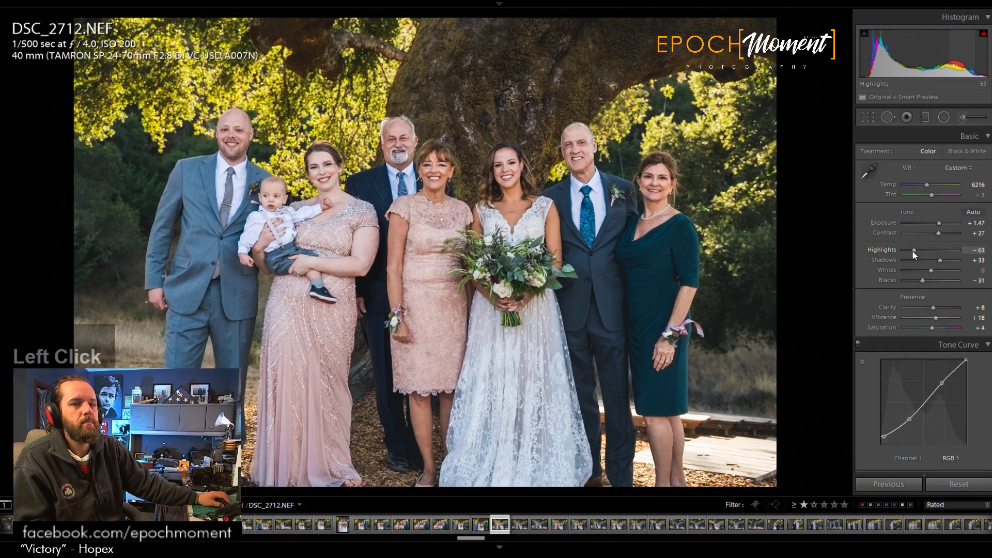
left_click(510, 188)
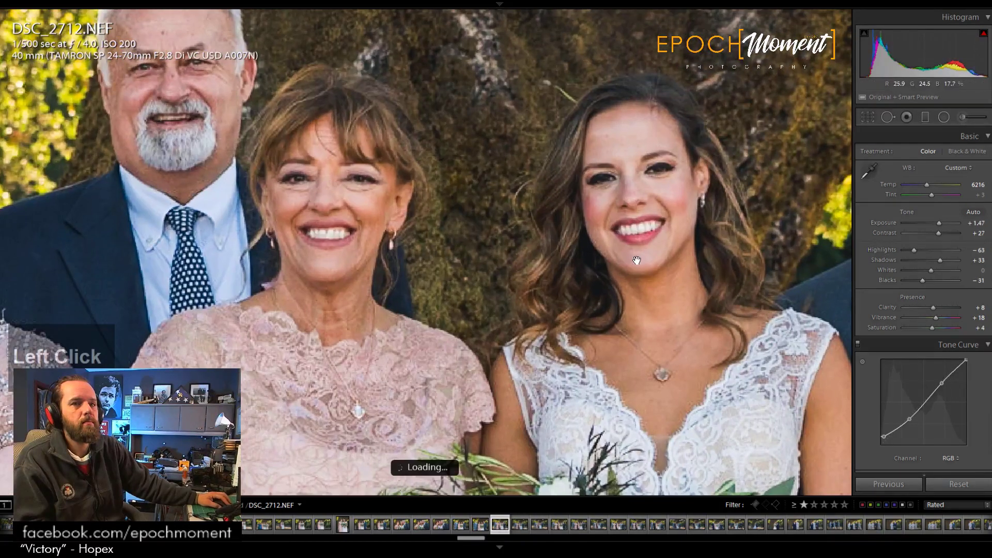
left_click_drag(636, 260, 242, 281)
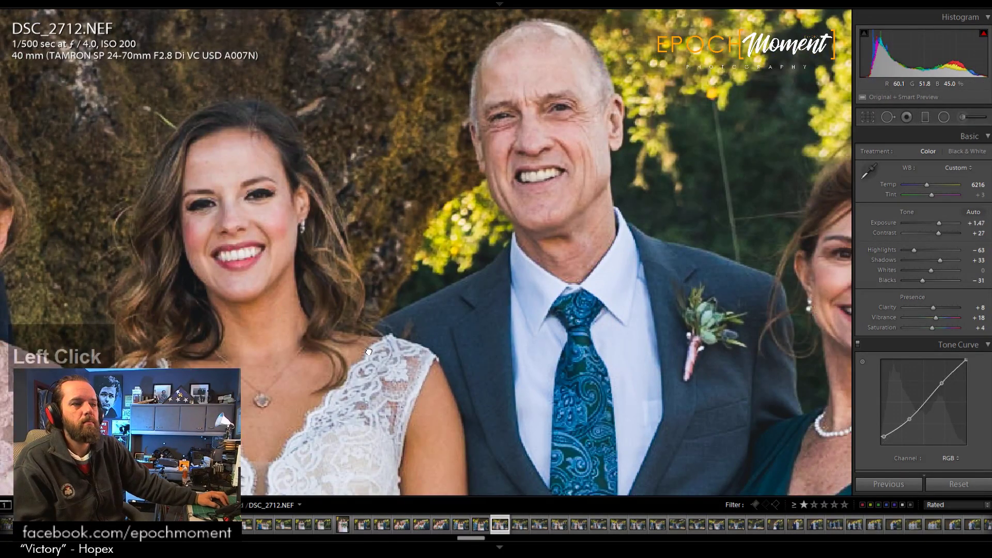
left_click_drag(368, 352, 729, 312)
left_click_drag(200, 200, 661, 292)
left_click_drag(332, 323, 637, 238)
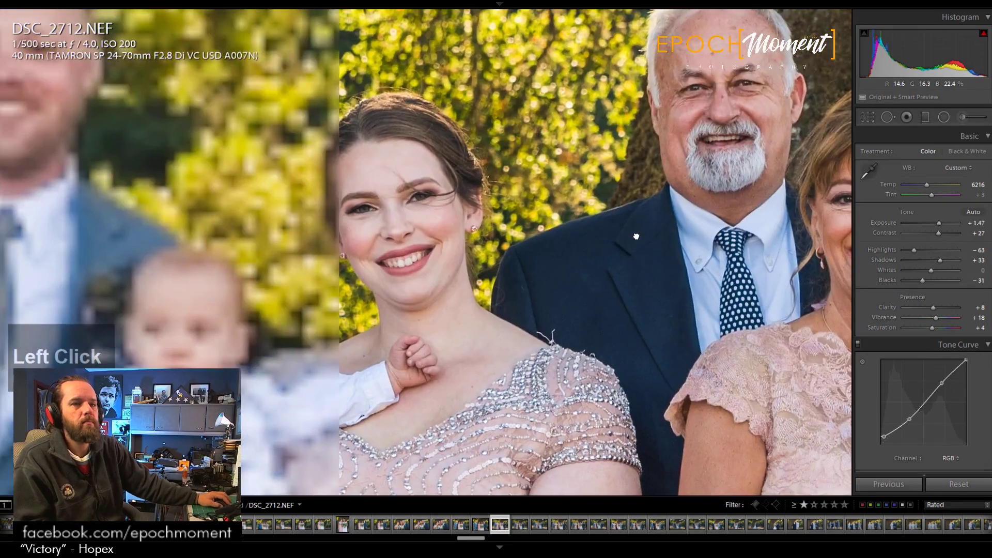
left_click(602, 238)
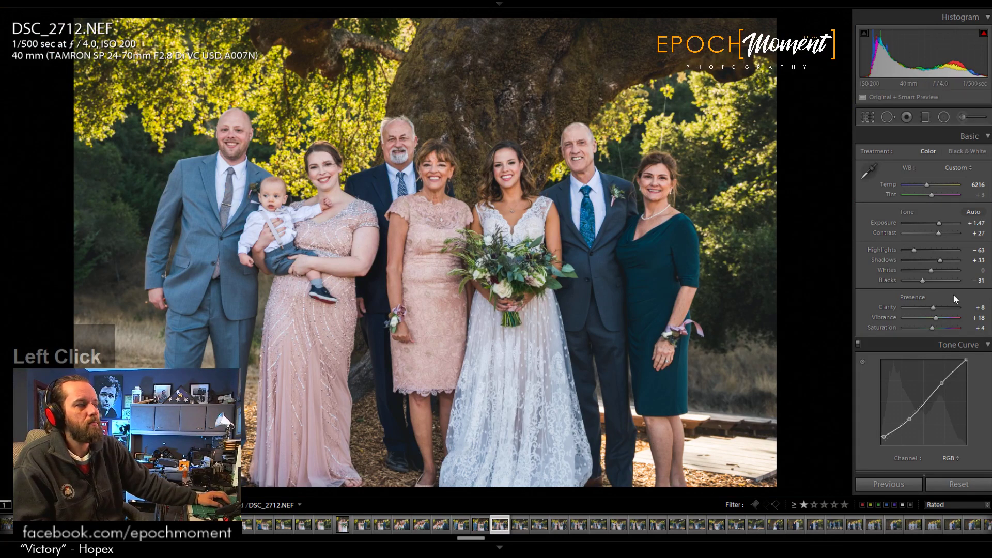
Step: Open DSC_2713.NEF, apply the previous photo's develop settings, and set Shadows to +53
key("Right")
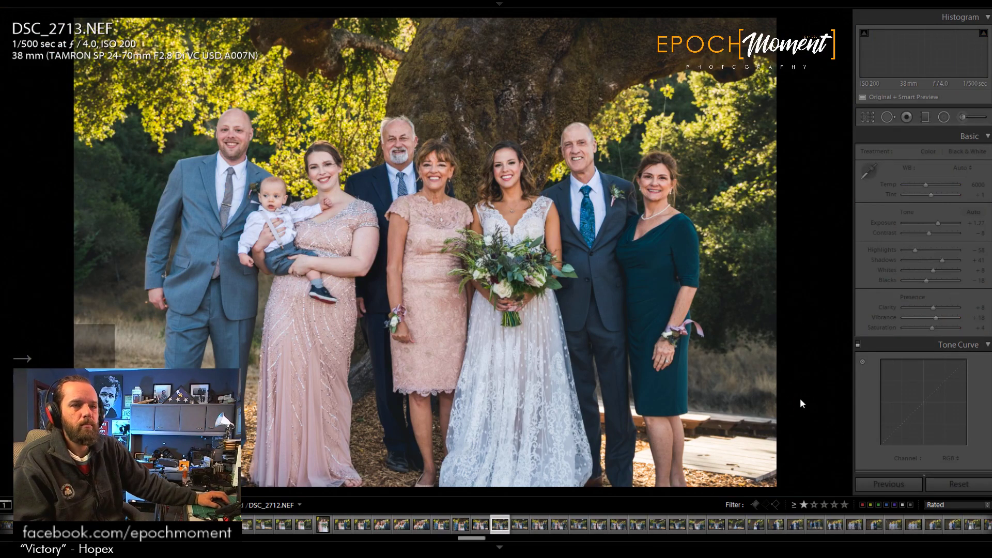
left_click(882, 482)
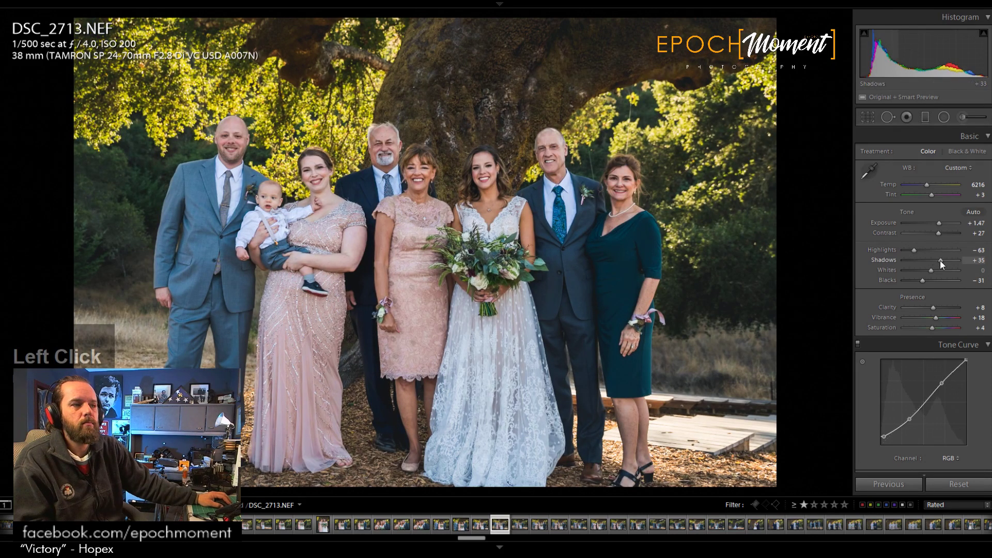
left_click_drag(939, 260, 945, 261)
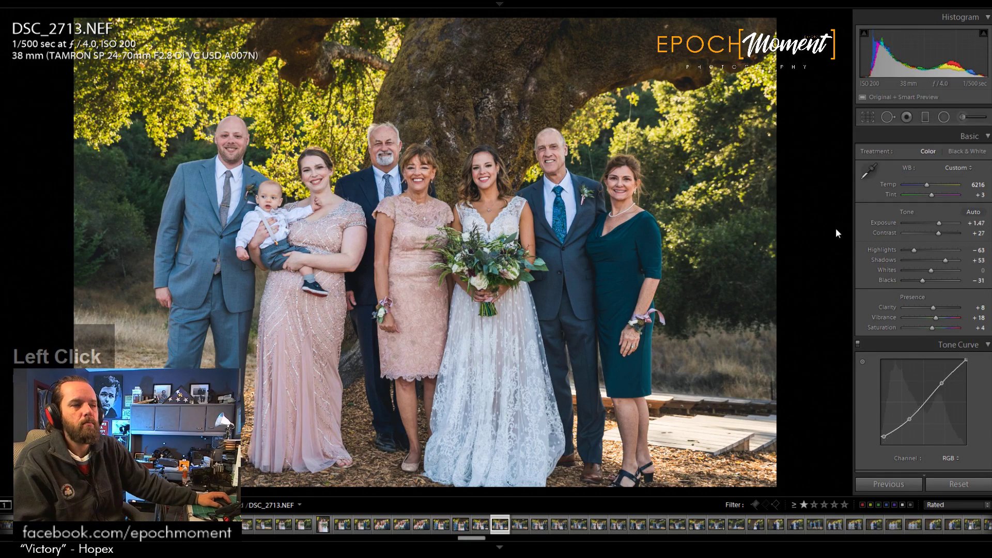
Step: Return to DSC_2712.NEF and crop it freely to a wide frame, trimming above the group, below the knees and at the sides
key("Left")
left_click(866, 117)
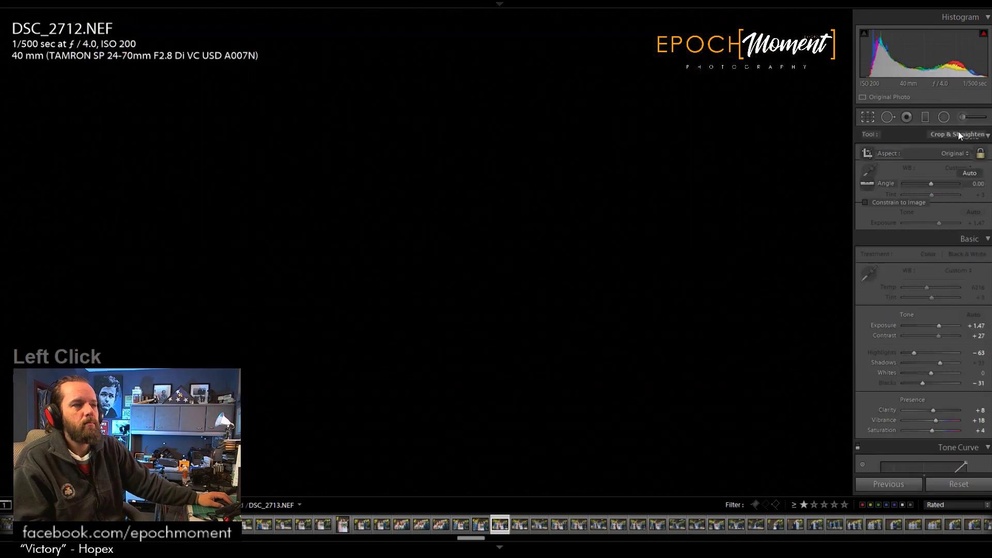
left_click_drag(467, 34, 468, 55)
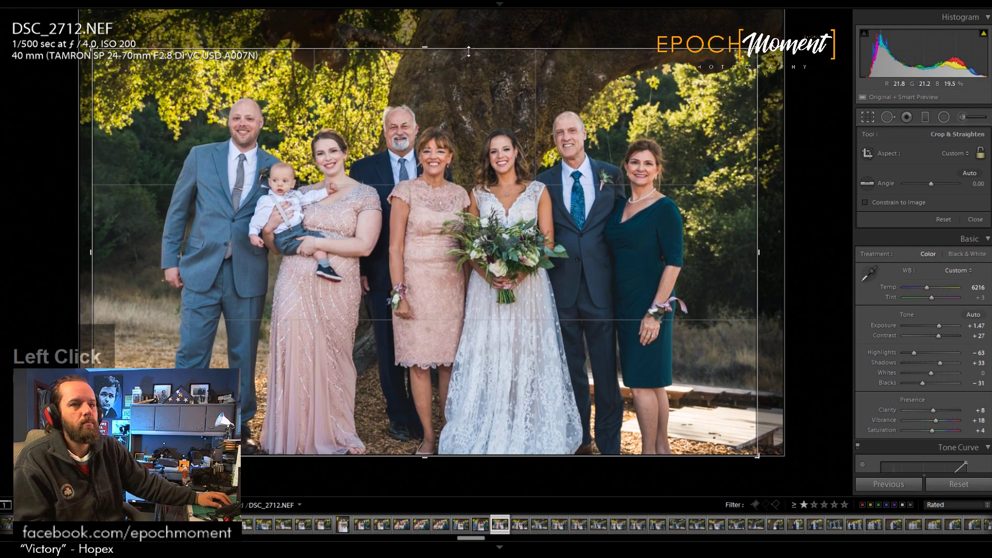
left_click_drag(424, 453, 426, 406)
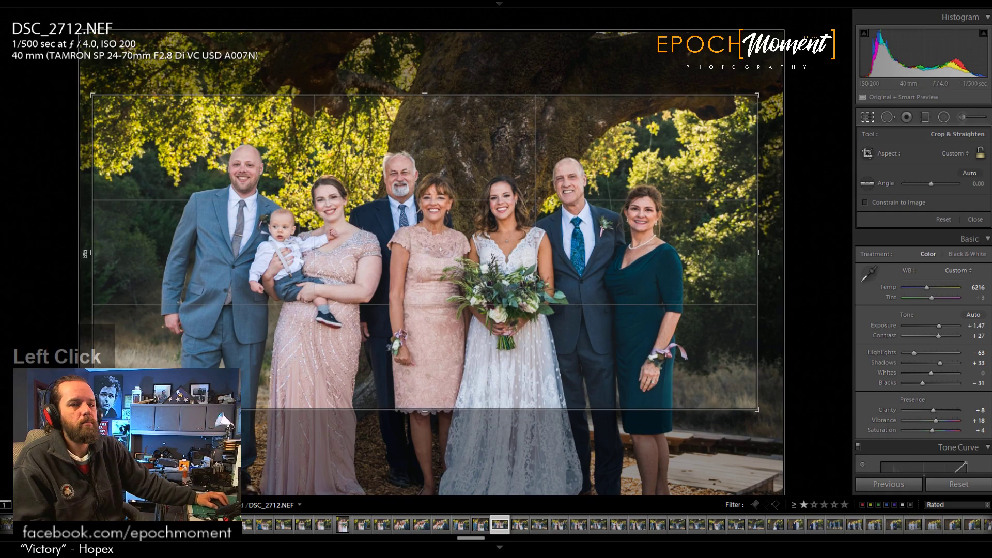
left_click_drag(91, 254, 105, 257)
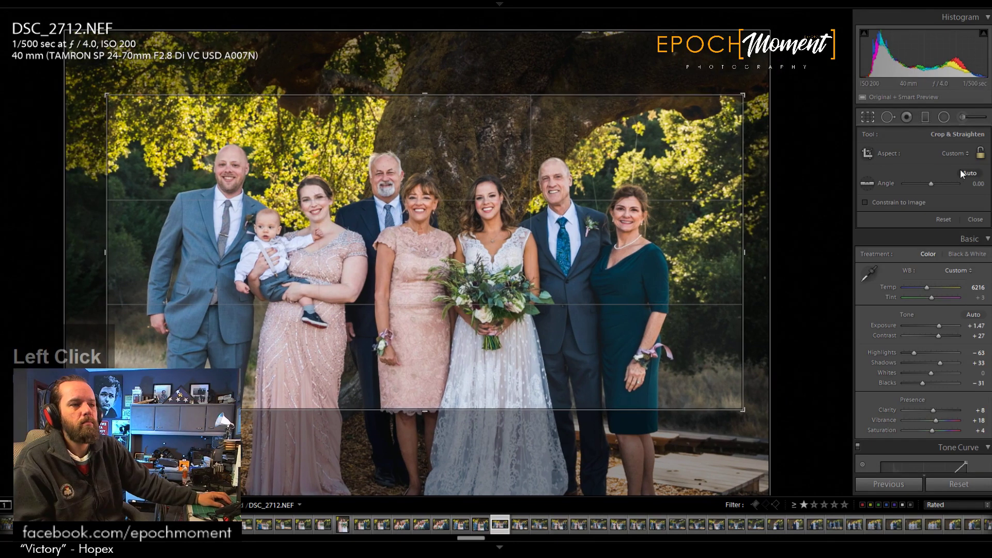
Step: Change the DSC_2712.NEF crop to a 16 x 9 aspect ratio and reposition the group slightly higher in the frame
left_click(960, 153)
left_click(891, 283)
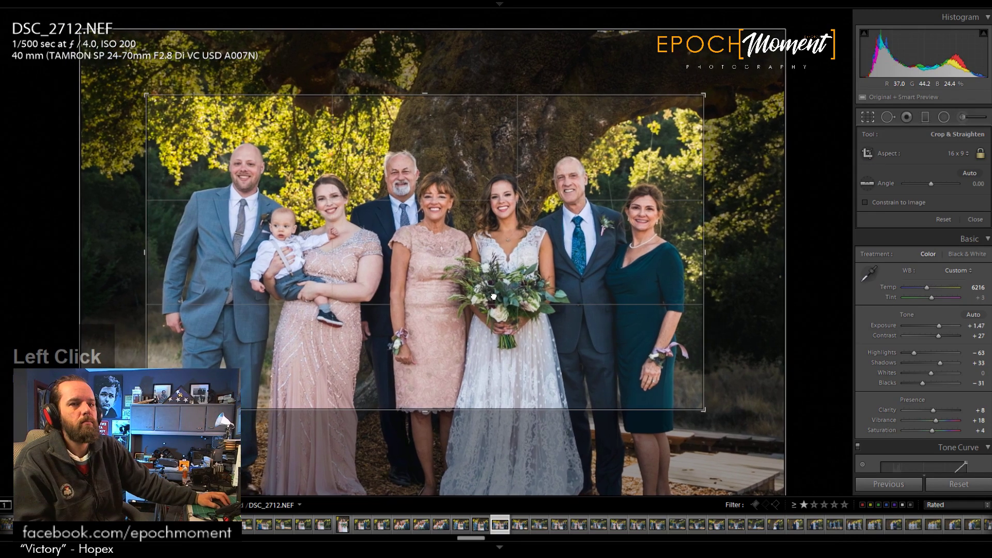
left_click_drag(493, 297, 492, 294)
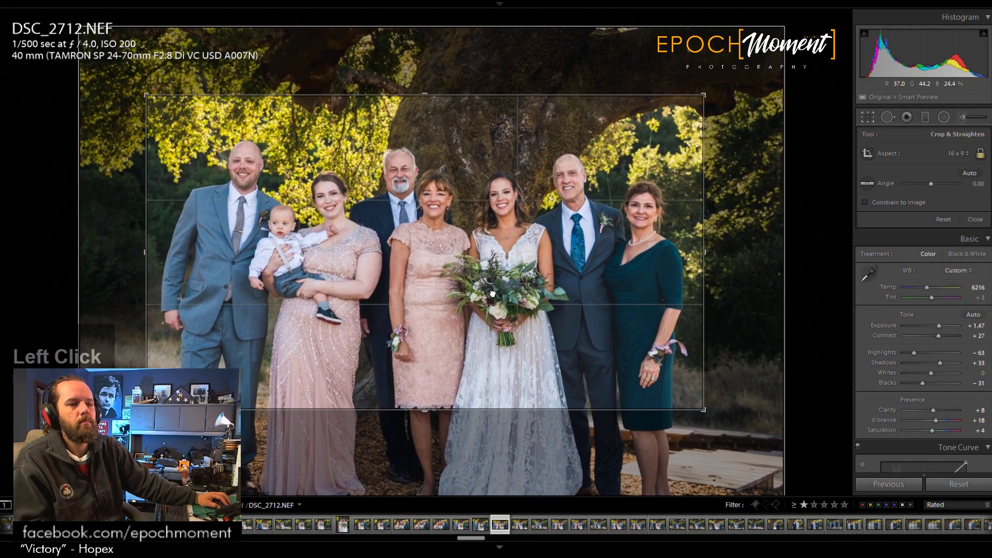
left_click(975, 219)
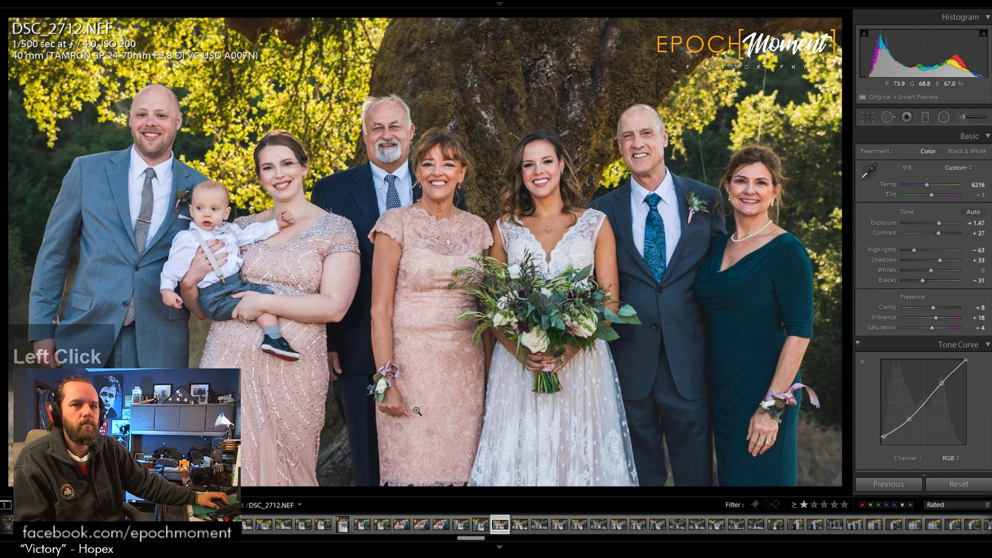
Step: Open DSC_2714.NEF, apply the previous photo's develop settings, and set Shadows to +59
key("Right")
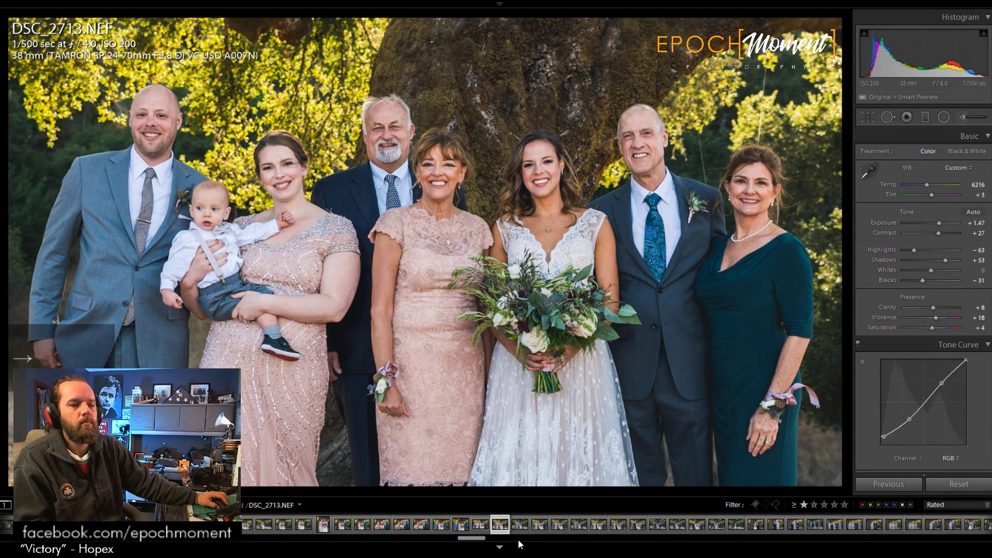
key("Right")
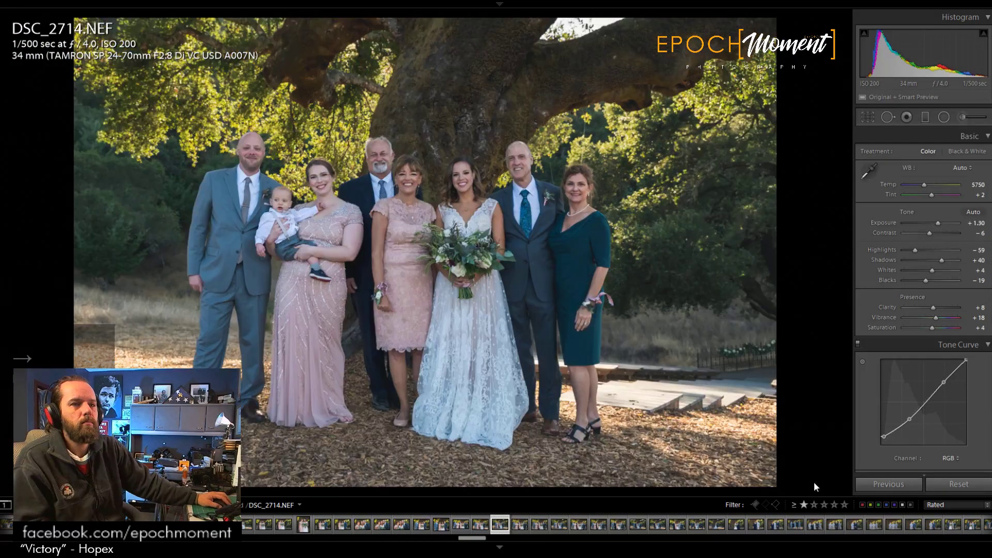
left_click(888, 484)
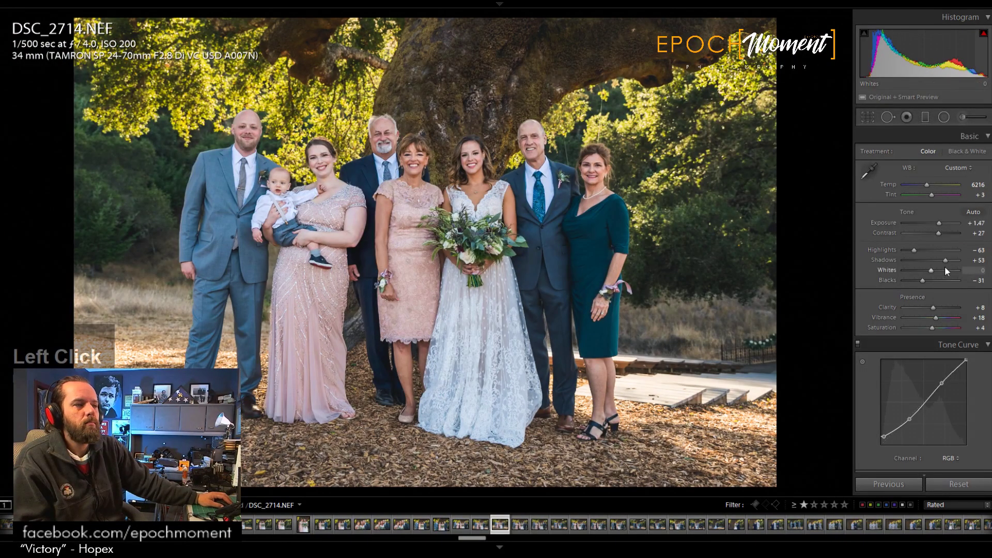
left_click_drag(945, 260, 947, 262)
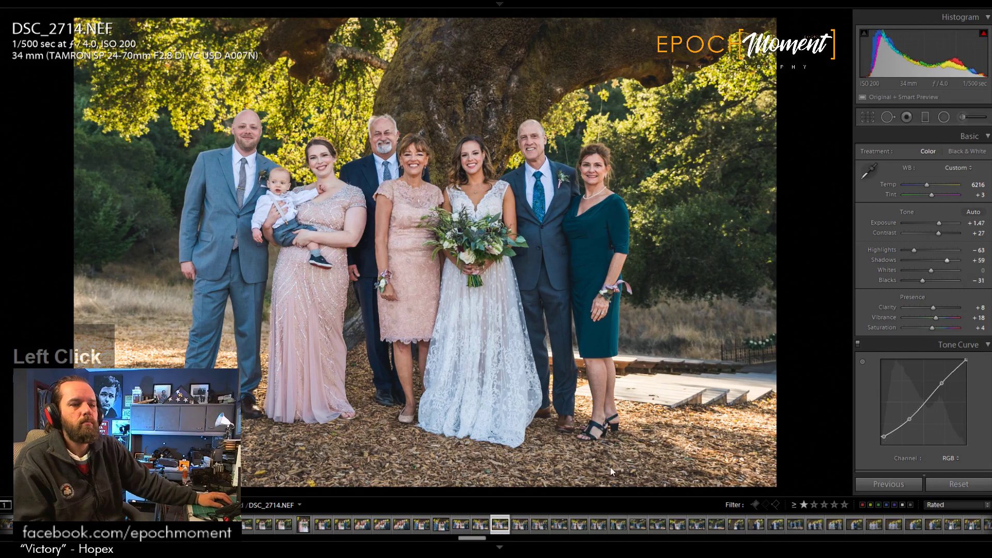
Step: Return to DSC_2713.NEF, crop it to a 4 x 5 / 8 x 10 aspect ratio, tighten the frame and centre the group
left_click(480, 524)
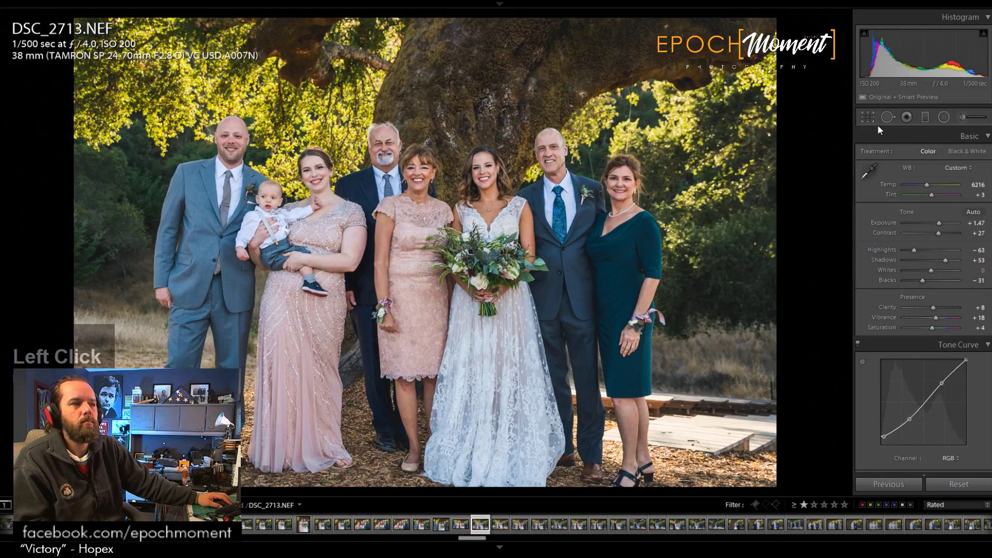
left_click(868, 119)
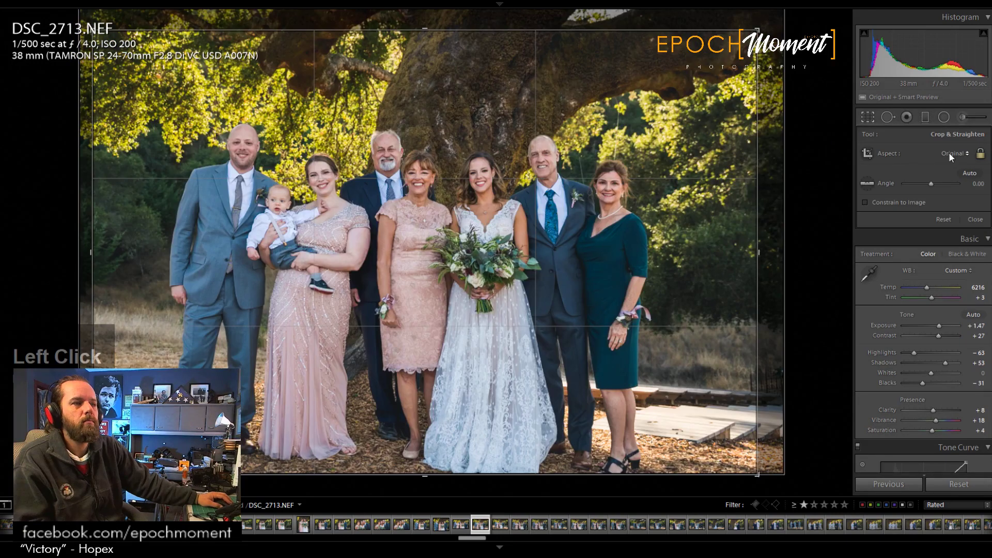
left_click(949, 151)
left_click(899, 217)
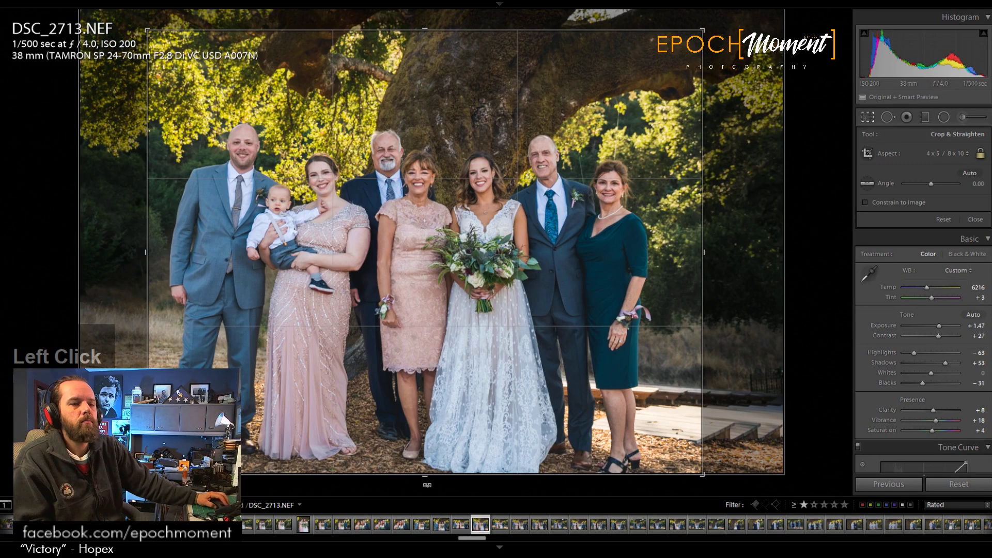
left_click_drag(451, 475, 455, 460)
left_click_drag(468, 405, 486, 360)
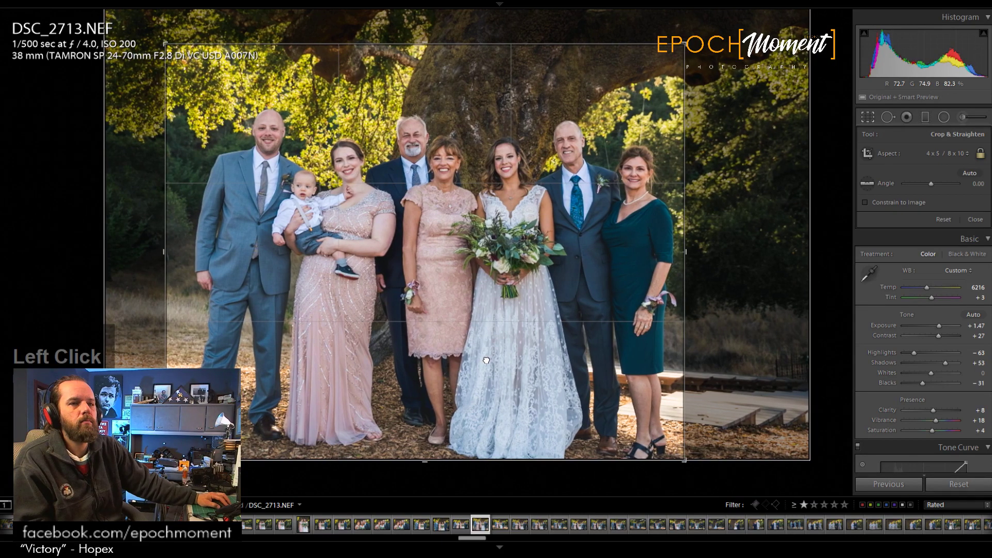
left_click_drag(486, 360, 483, 358)
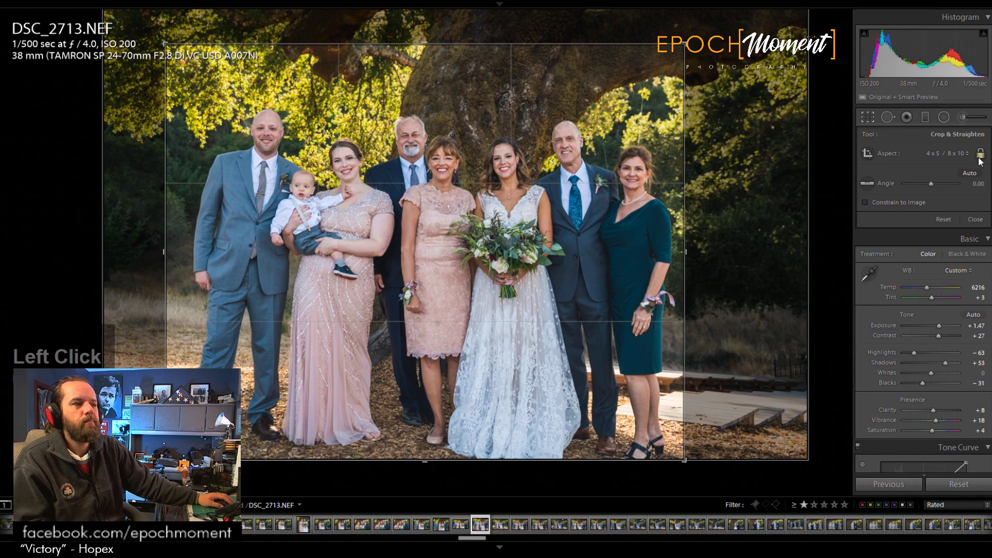
Step: Recrop DSC_2713.NEF freely to a wide frame, trimming closer above the heads and above the dress hems, and widening the sides slightly
left_click_drag(442, 460, 442, 404)
left_click_drag(420, 99, 419, 126)
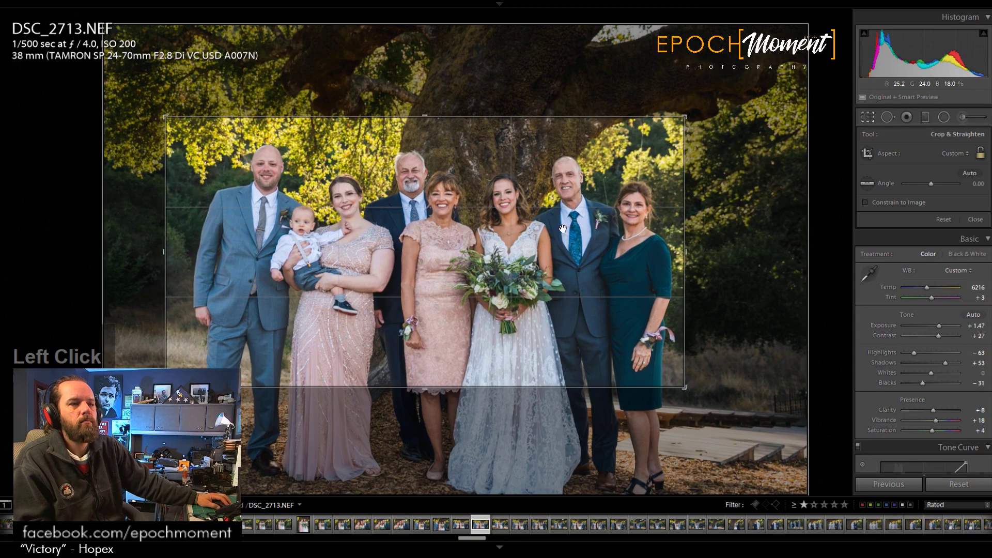
left_click_drag(686, 253, 692, 252)
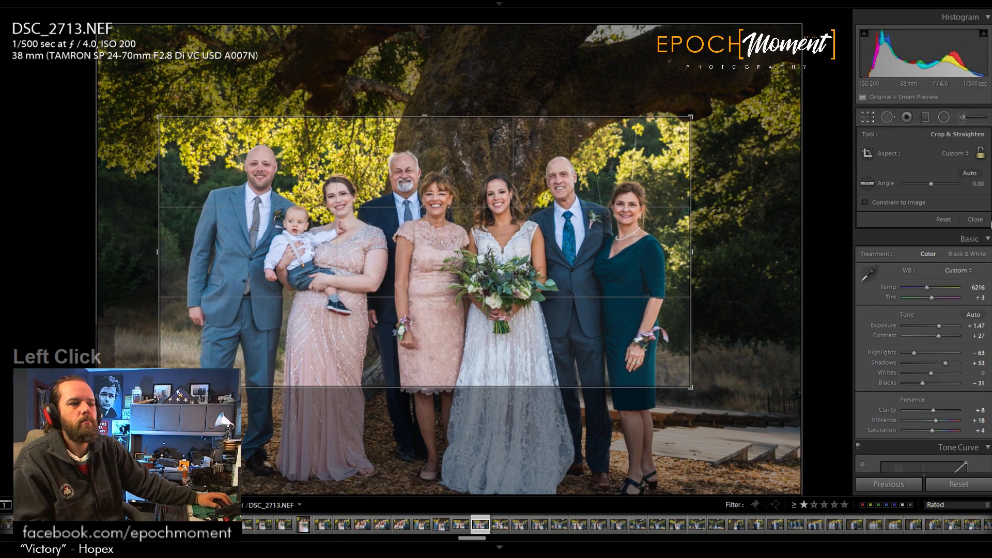
left_click(975, 219)
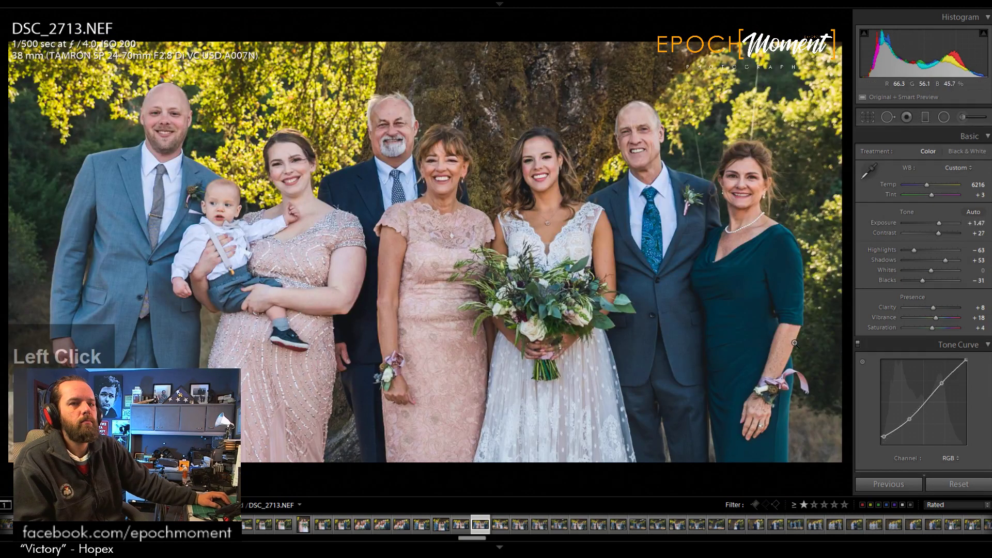
Step: Open DSC_2715.NEF, apply the previous photo's develop settings, and reset its crop to the full frame
key("Right")
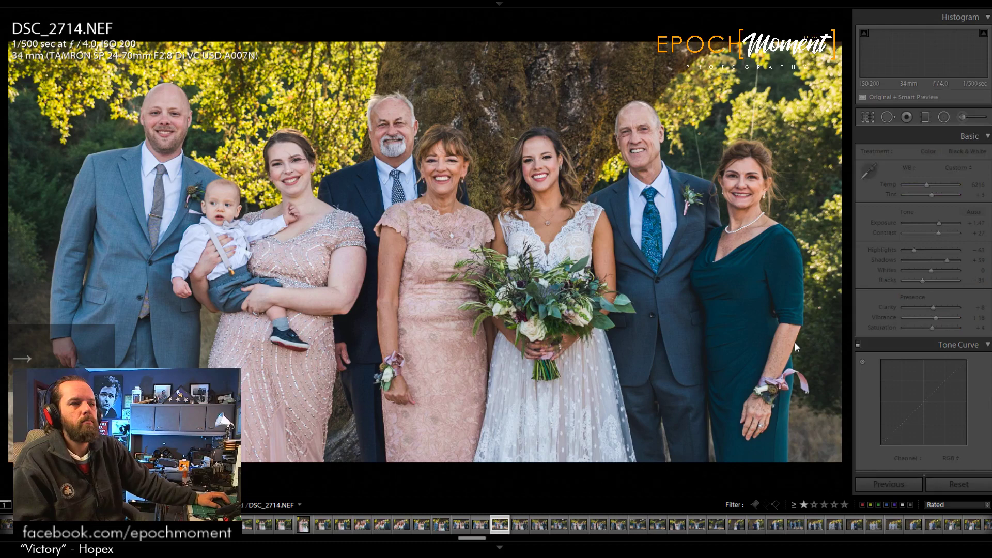
key("Right")
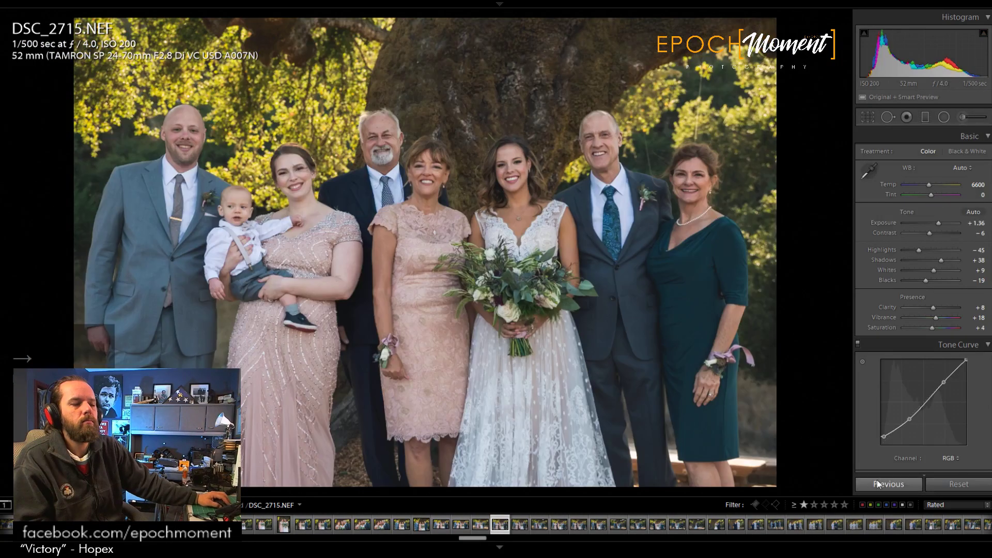
left_click(878, 481)
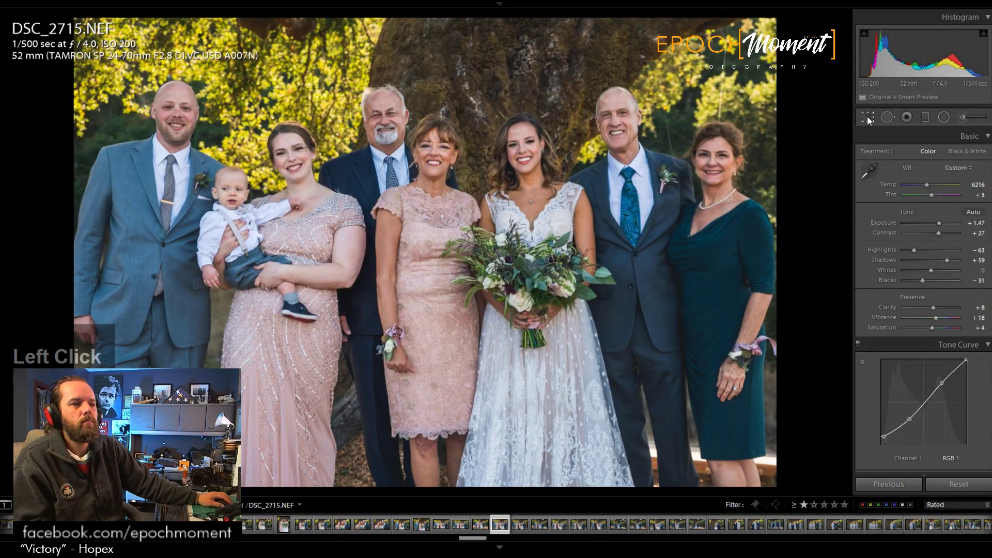
left_click(868, 117)
left_click(945, 219)
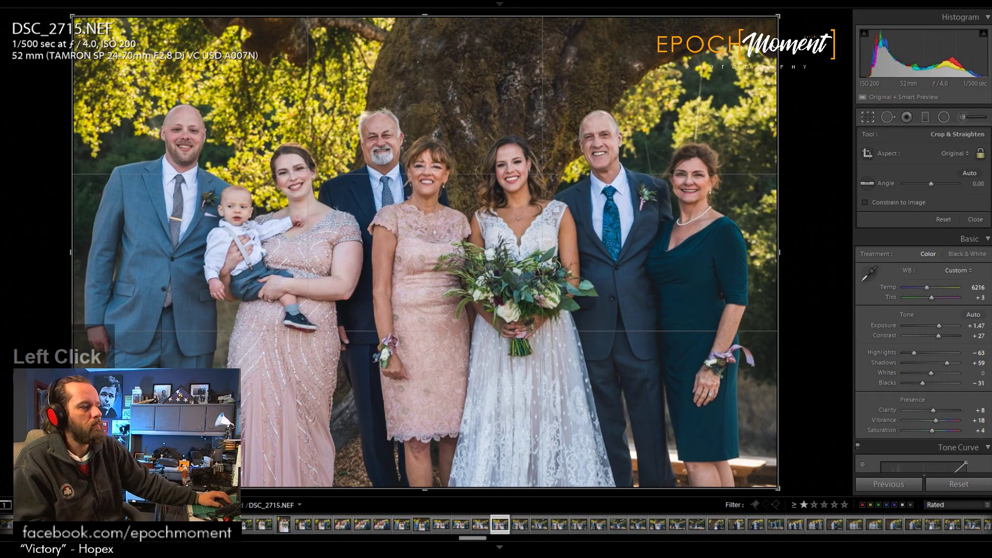
scroll(425, 252, "down", 1)
left_click(425, 252)
scroll(424, 252, "down", 1)
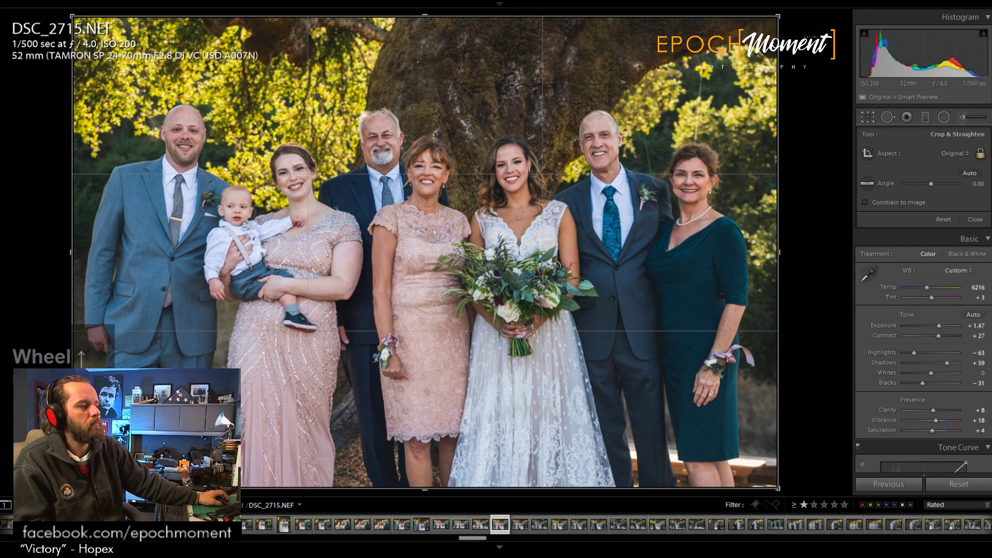
left_click(425, 252)
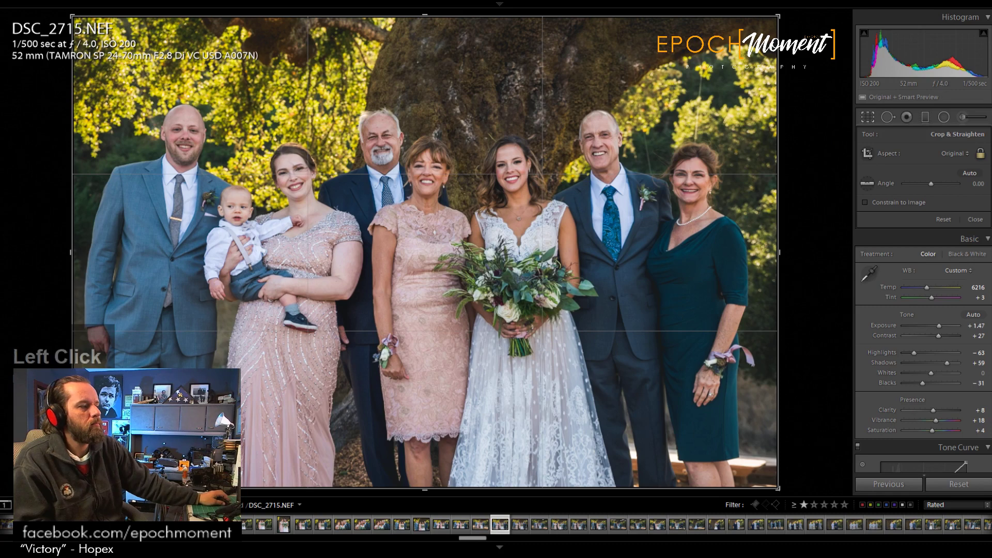
right_click(565, 201)
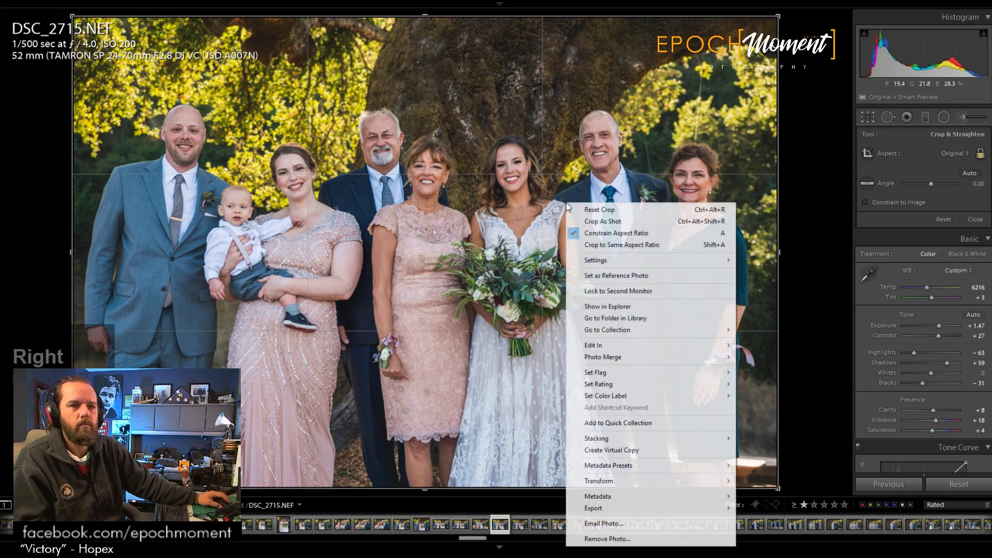
left_click(580, 179)
Step: On DSC_2715.NEF, set Temp 6314, Exposure +1.67, Highlights -75, Shadows +69 and Blacks -27, and slightly lower the tone curve's shadow point
left_click(975, 220)
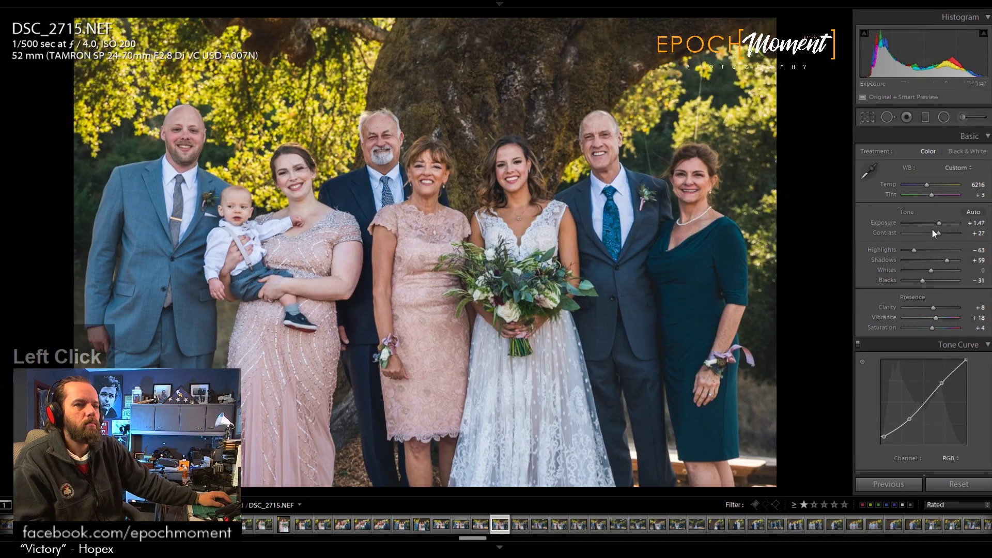
left_click_drag(940, 224, 922, 281)
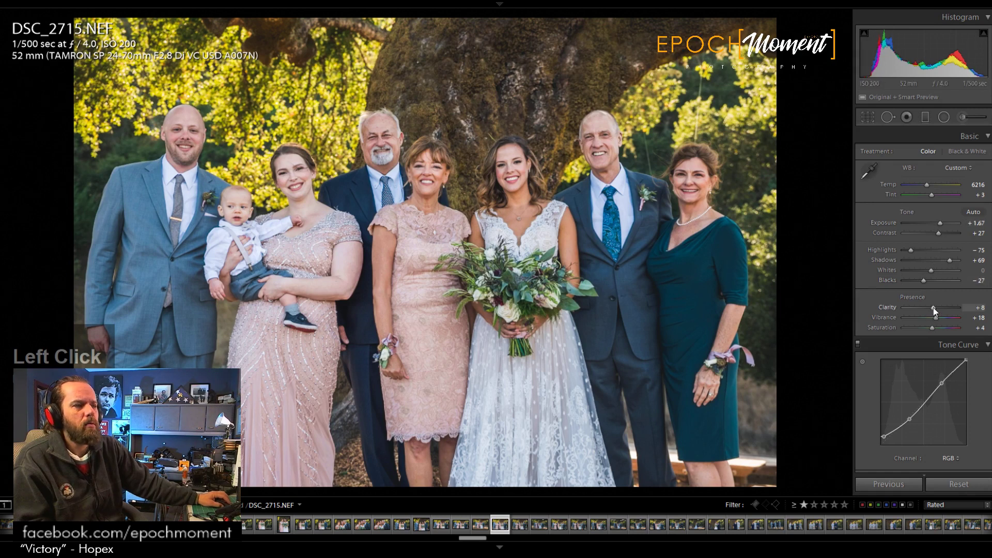
left_click_drag(910, 419, 909, 420)
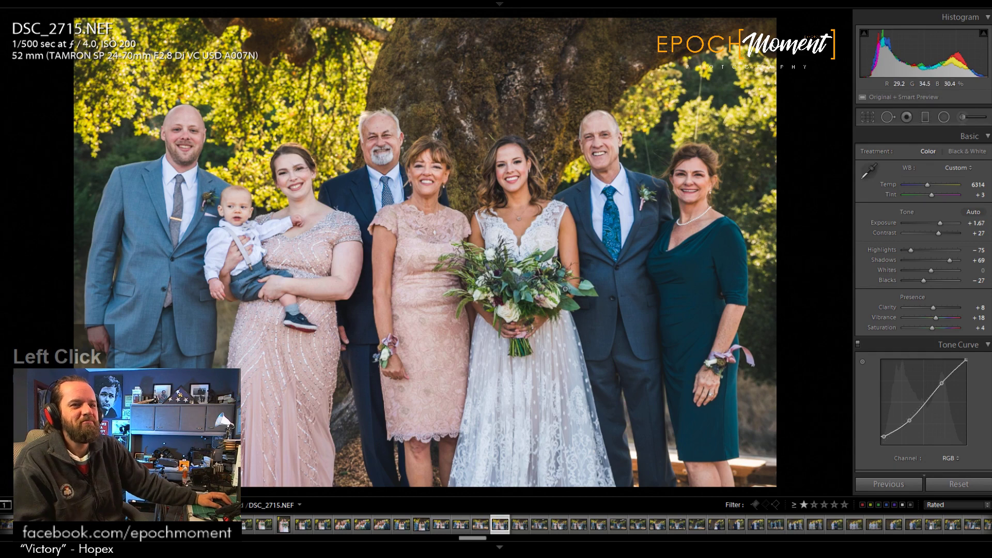
Step: Open DSC_2716.NEF, apply the previous develop settings, set Temp 6706, Tint 0, Highlights -61 and Shadows +65, and check the faces up close
key("Right")
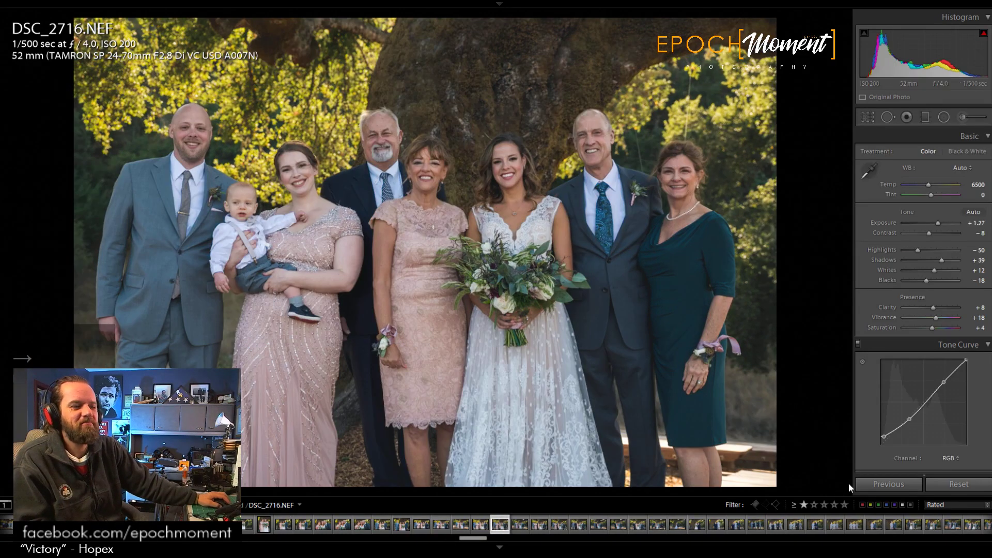
left_click(889, 485)
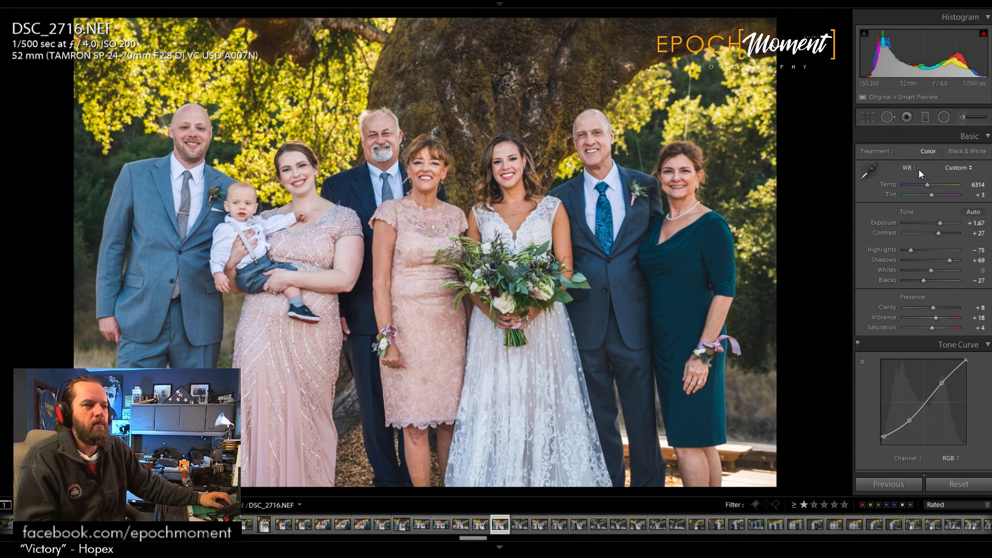
left_click_drag(932, 195, 929, 186)
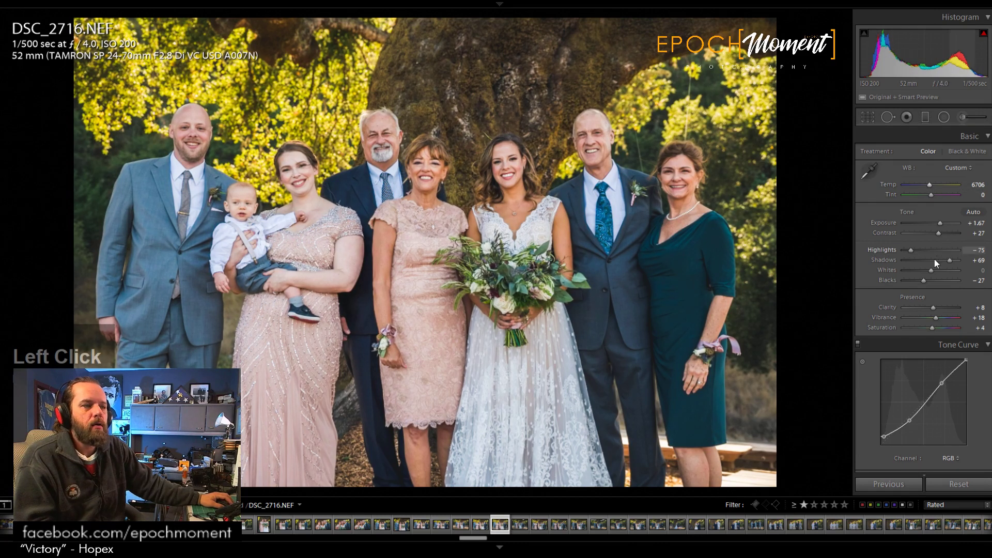
left_click_drag(949, 260, 916, 252)
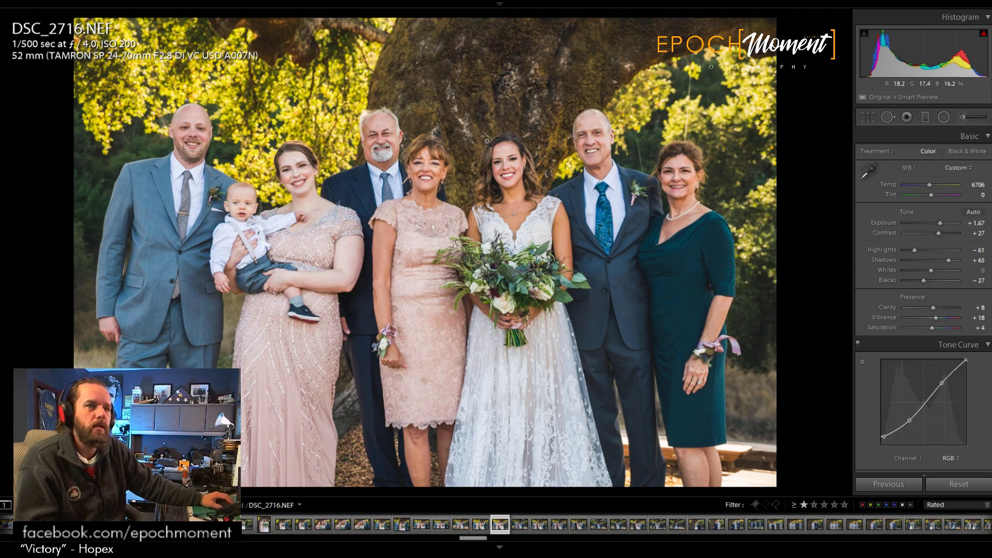
left_click(413, 158)
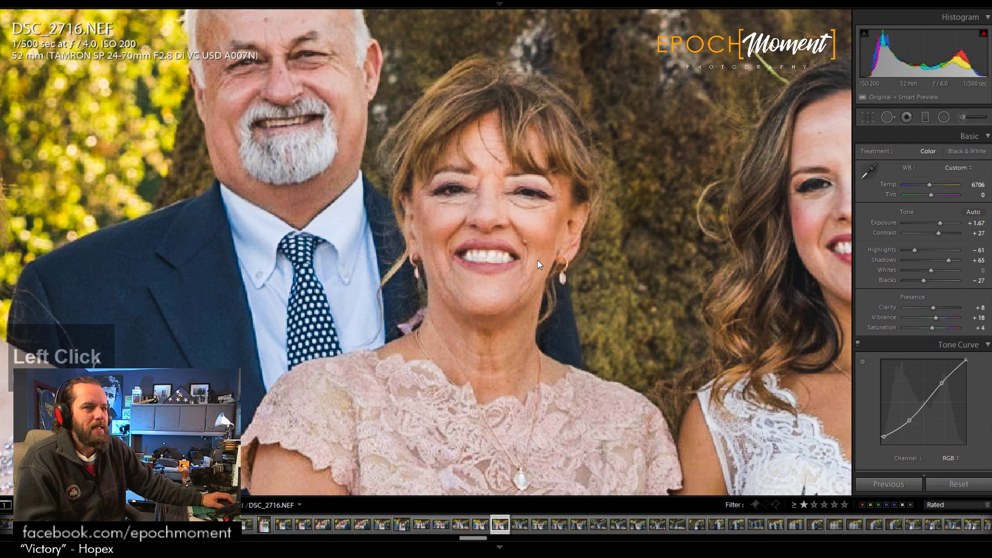
left_click(537, 261)
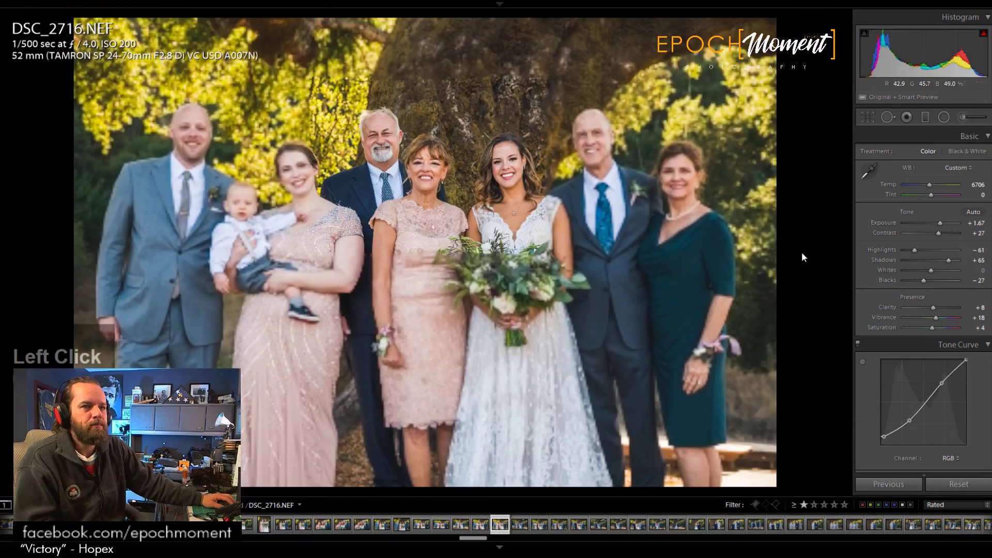
Step: Open DSC_2720.NEF, apply the previous photo's develop settings, and set Highlights to -75 and Shadows to +29
key("Right")
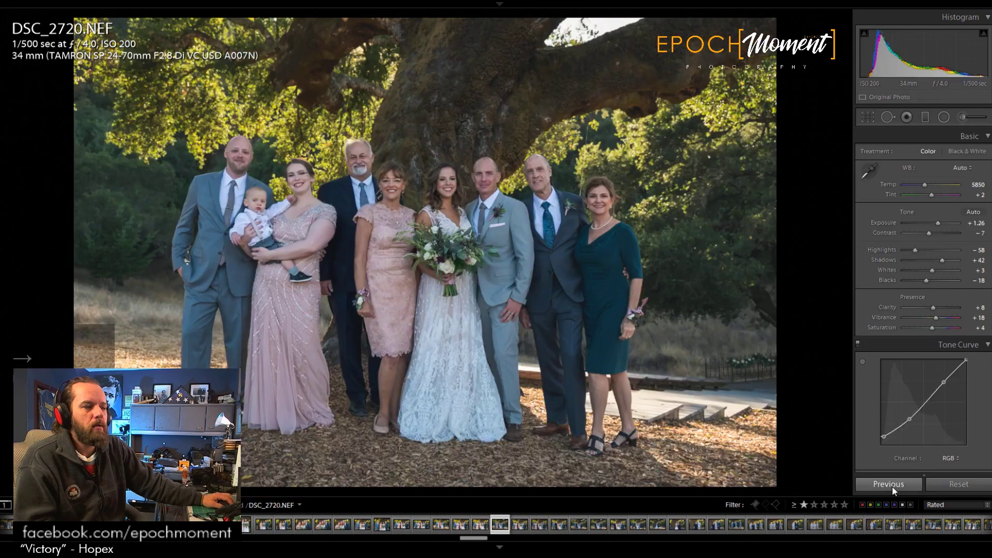
left_click(891, 484)
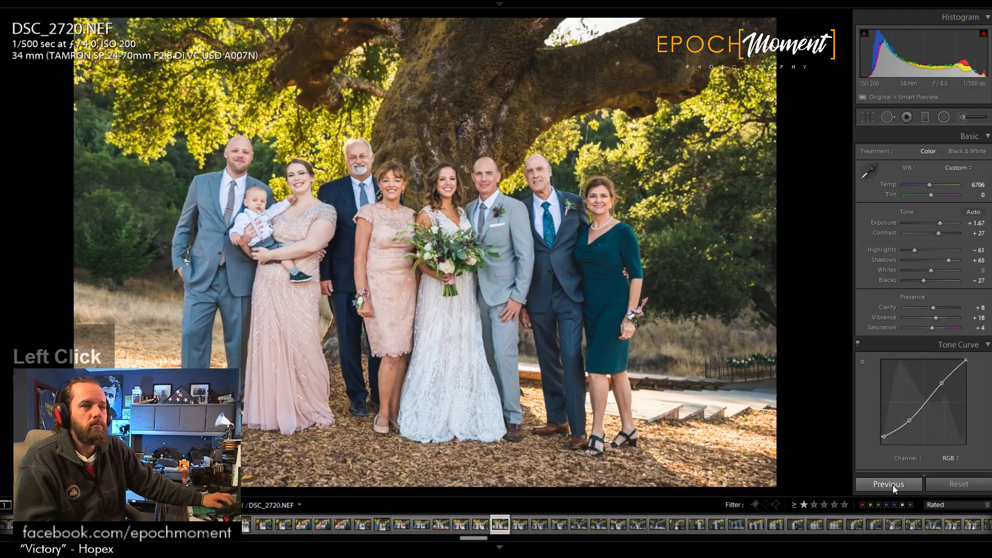
left_click_drag(919, 249, 941, 262)
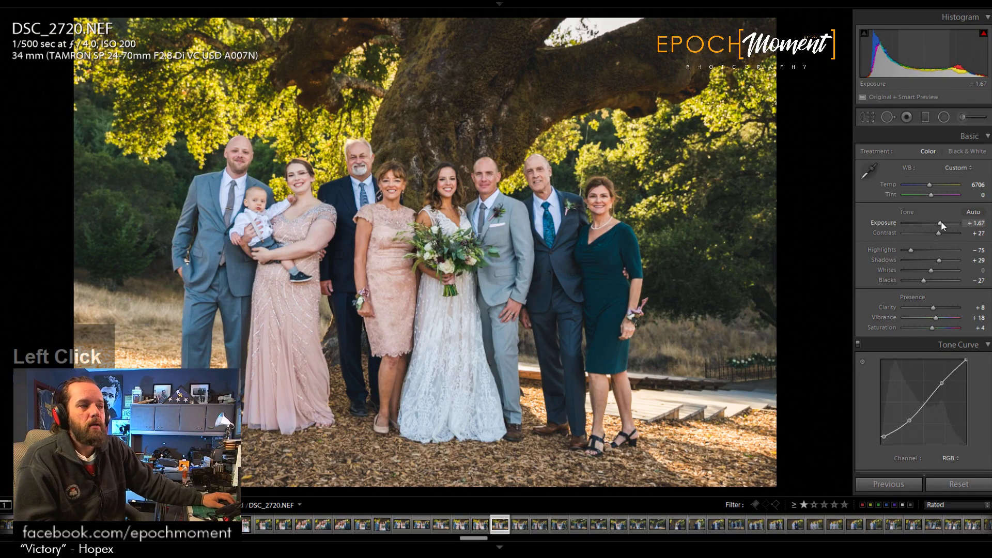
left_click_drag(941, 222, 941, 222)
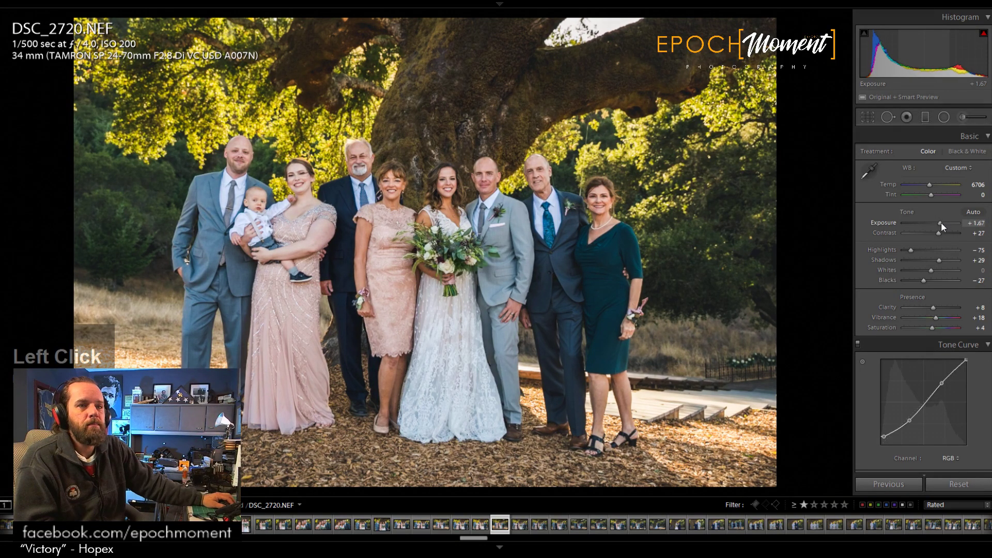
Step: Crop DSC_2720.NEF slightly tighter at its original aspect ratio and centre the group in the frame
left_click(867, 117)
left_click_drag(423, 18, 422, 35)
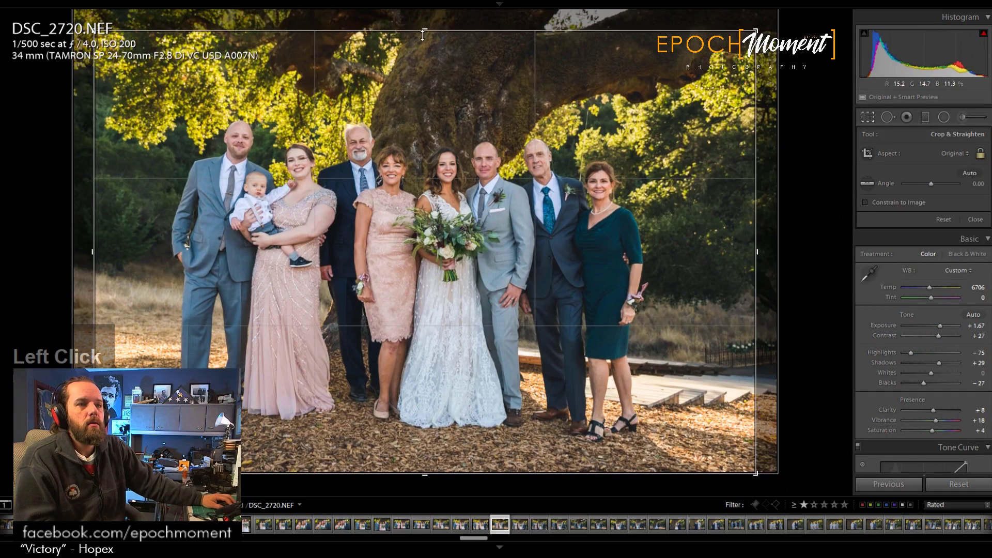
left_click_drag(489, 123, 504, 128)
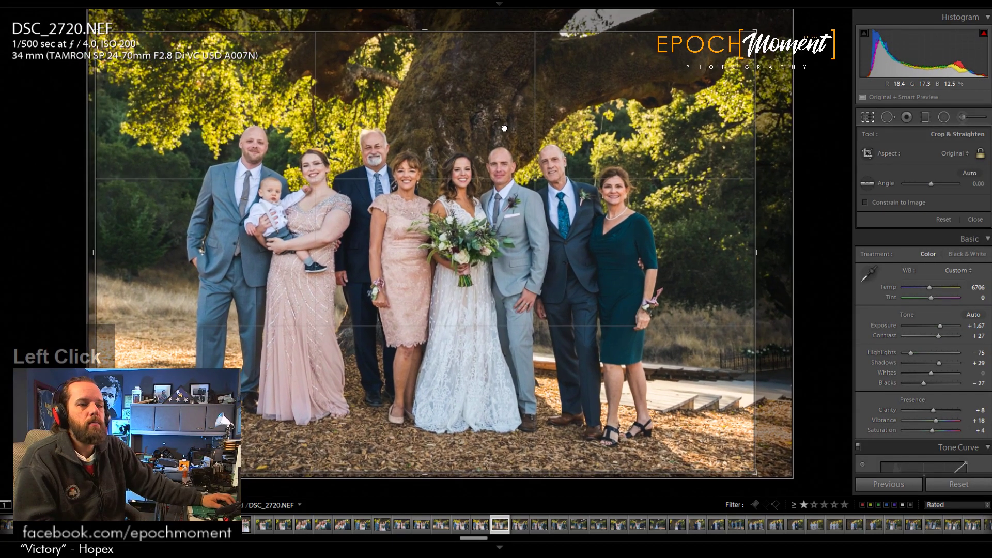
left_click(975, 219)
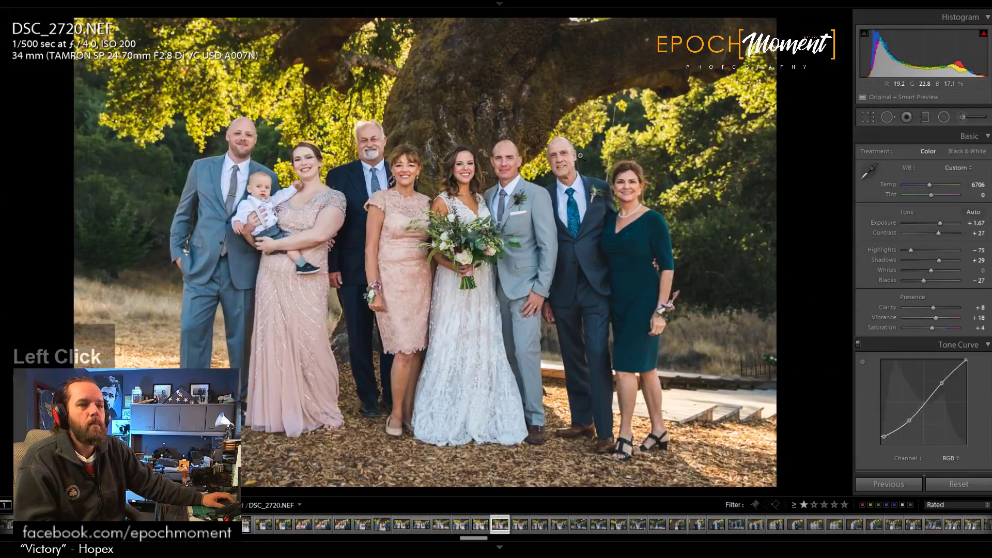
Step: Try a 4 x 5 / 8 x 10 aspect ratio for the DSC_2720.NEF crop
left_click(873, 117)
left_click(930, 154)
left_click(915, 218)
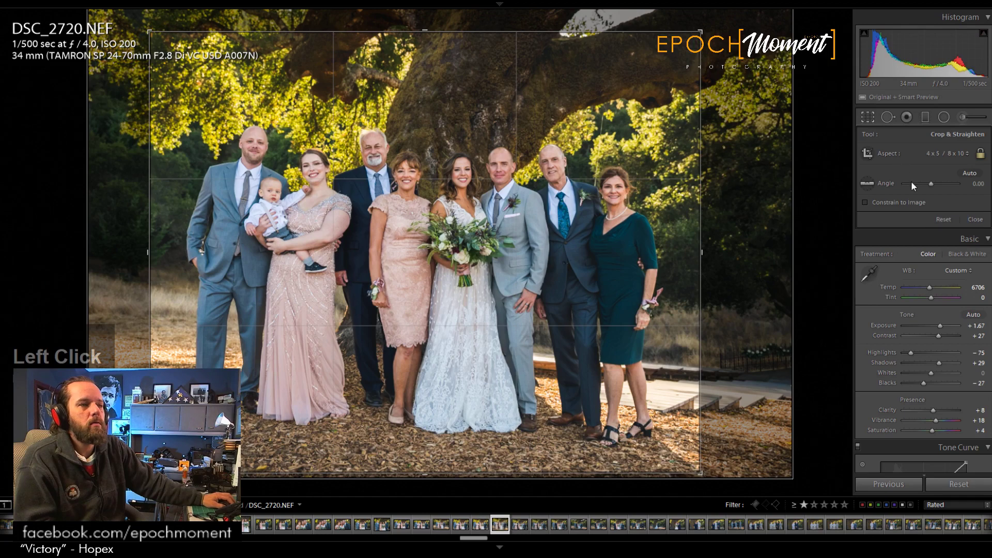
Step: Return the DSC_2720.NEF crop to the original aspect ratio, tighten it further around the group and apply it
left_click(947, 153)
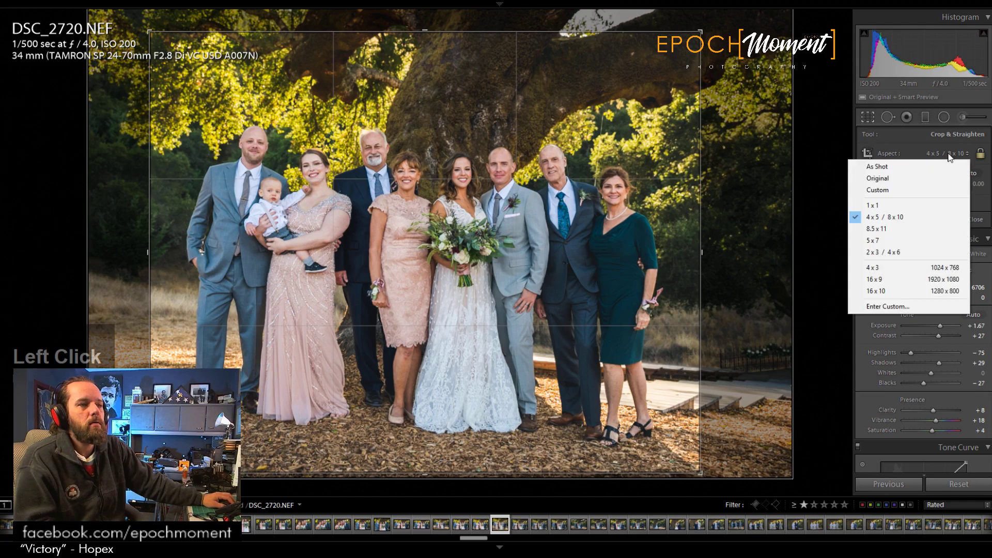
left_click(913, 169)
left_click_drag(419, 16, 454, 78)
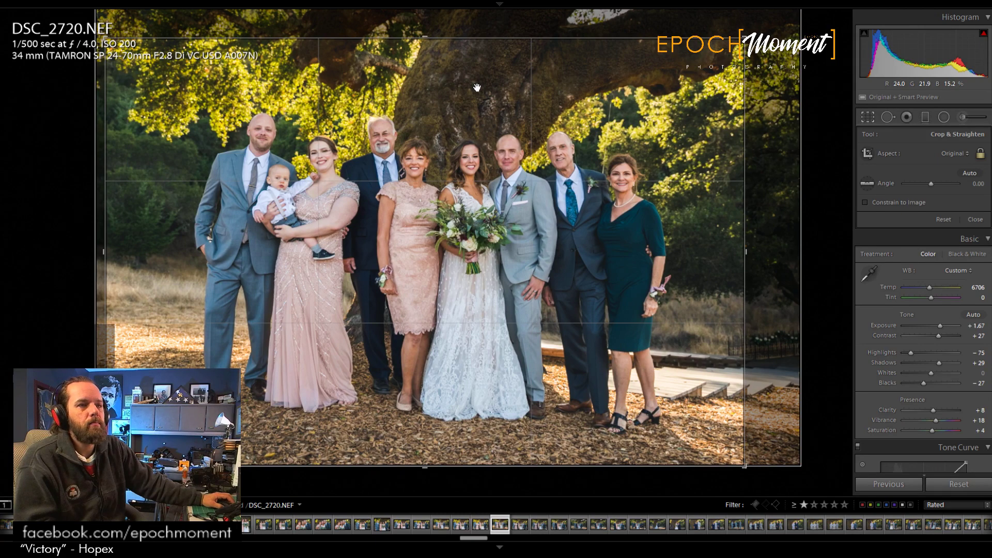
key("Return")
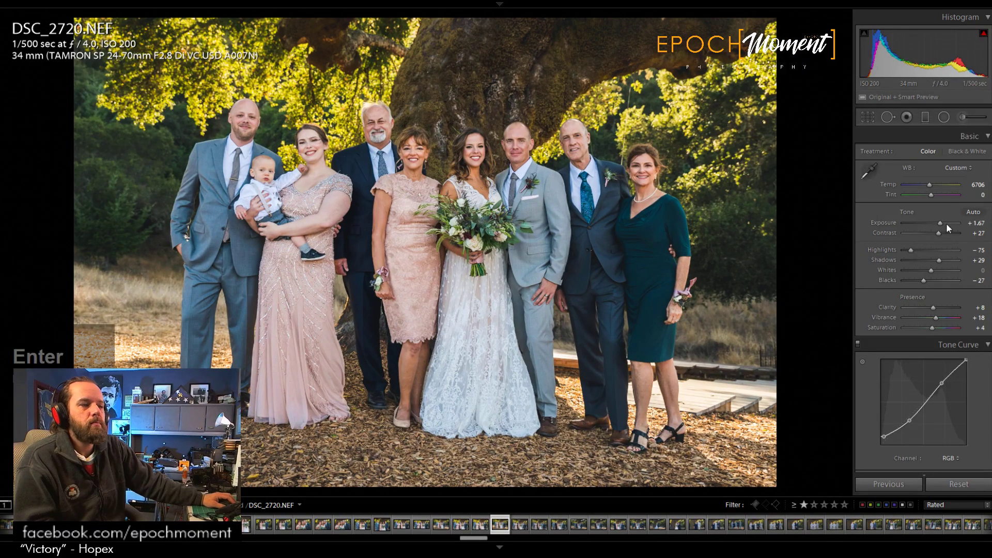
Step: Set Highlights to -82 and Blacks to -25 on DSC_2720.NEF
left_click(912, 250)
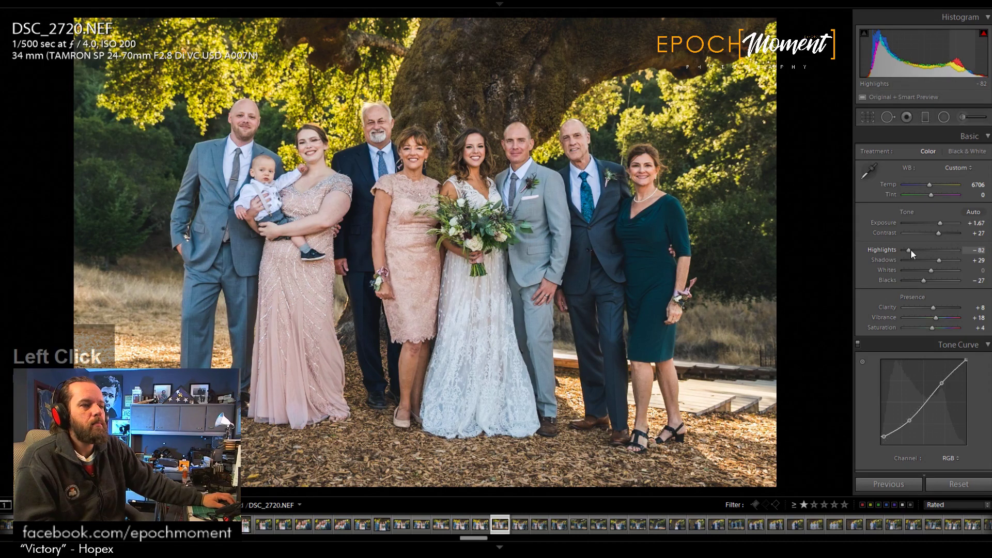
left_click_drag(922, 281, 922, 280)
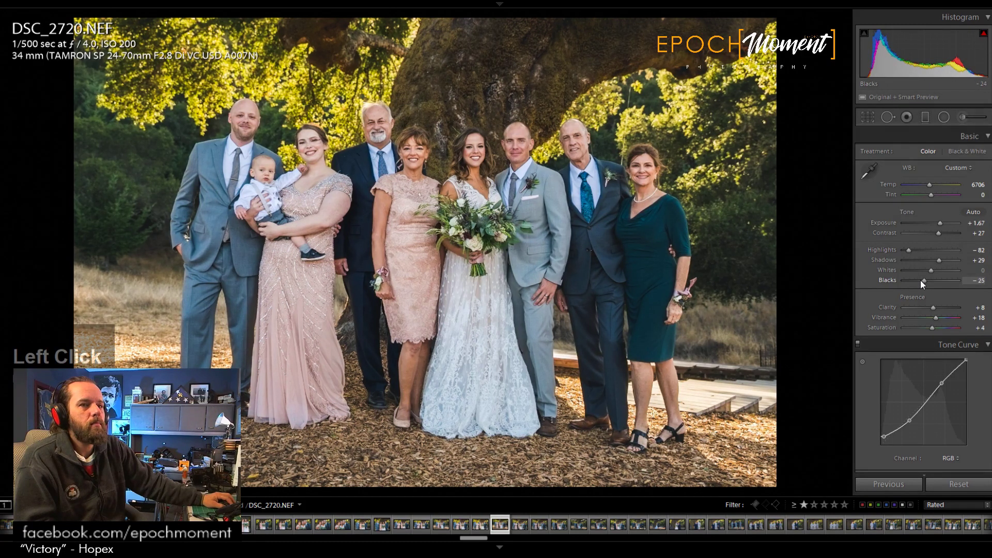
Step: Apply the previous photo's develop settings to DSC_2721.NEF and crop it to a wider, unconstrained ratio around the whole group
key("Right")
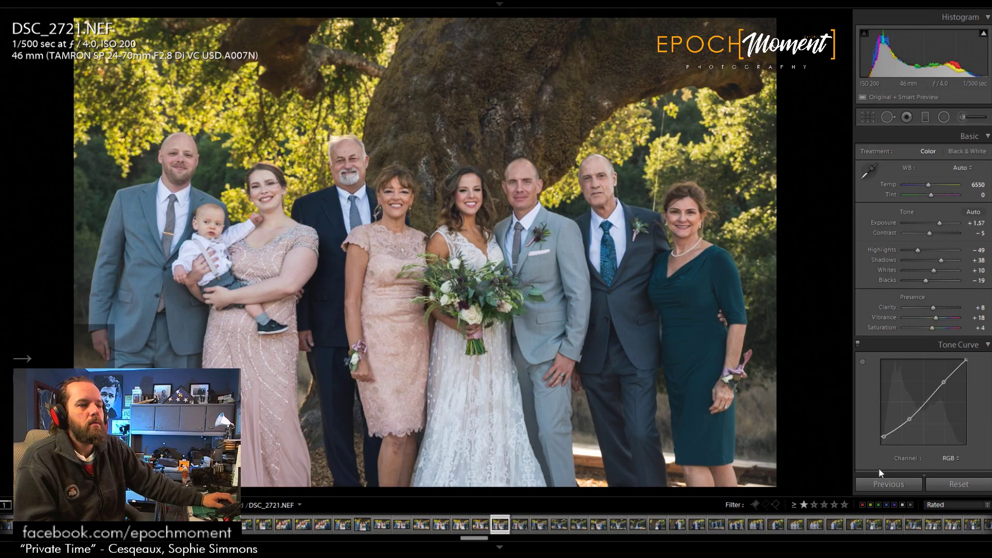
left_click(884, 482)
left_click(866, 116)
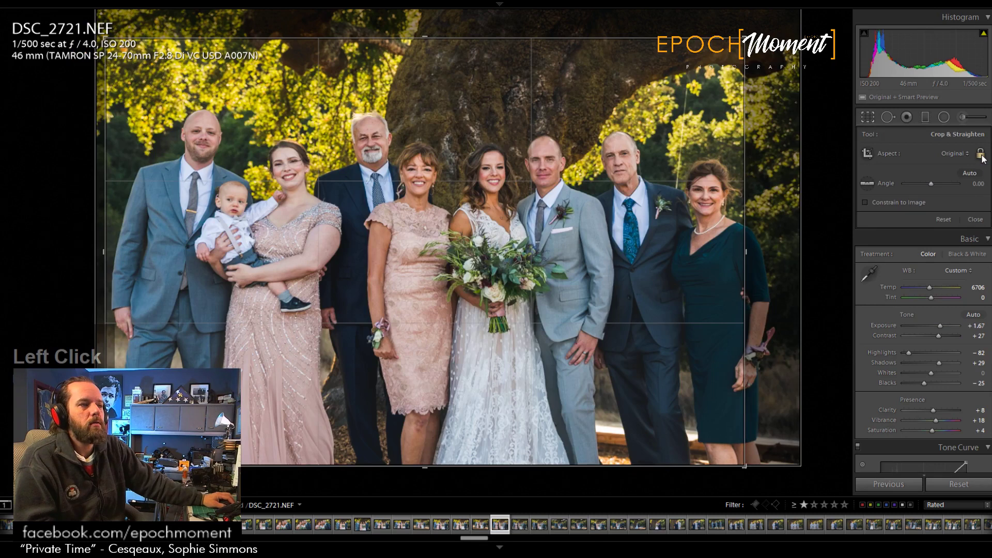
left_click_drag(753, 254, 800, 254)
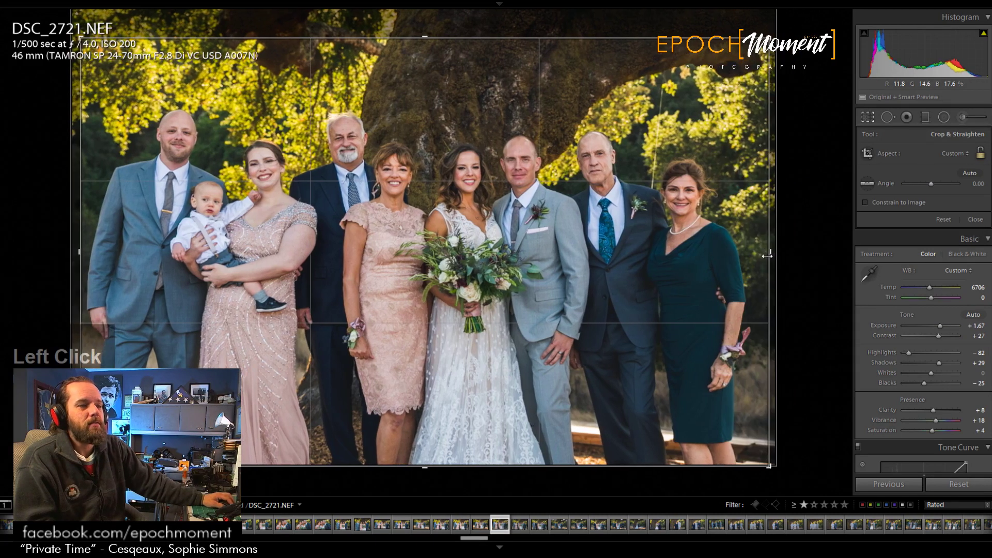
mouse_move(422, 441)
left_mouse_down()
mouse_move(426, 432)
mouse_move(426, 447)
left_mouse_up()
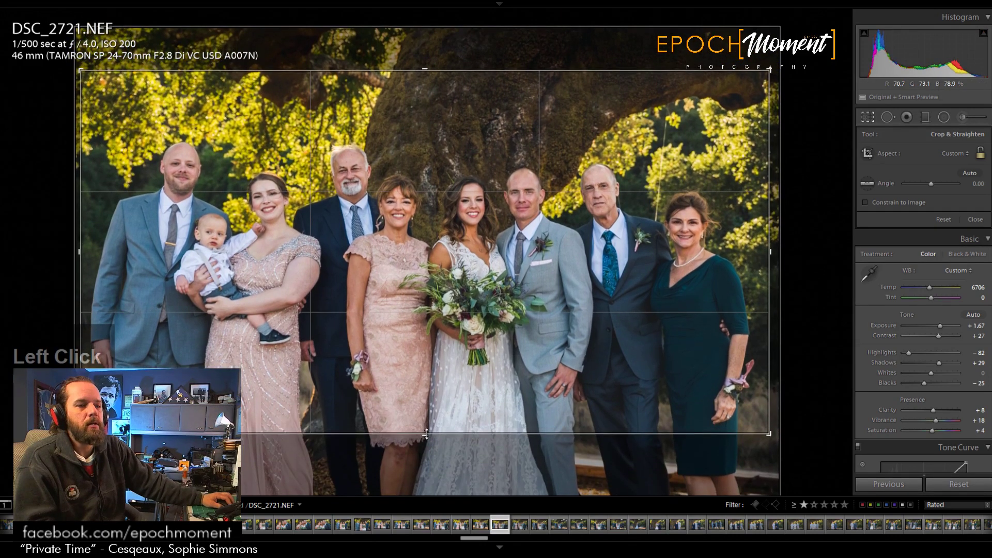
left_click_drag(397, 67, 397, 95)
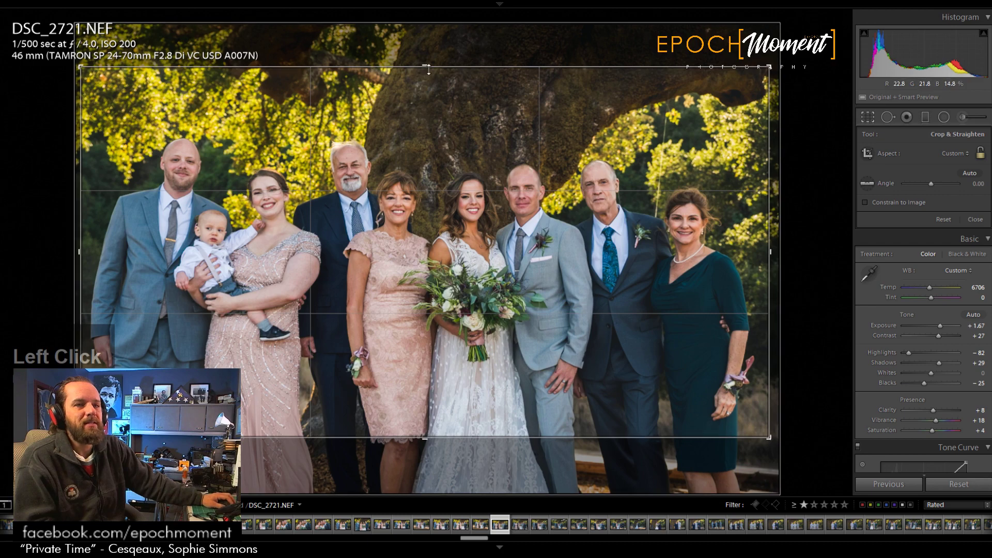
left_click(975, 219)
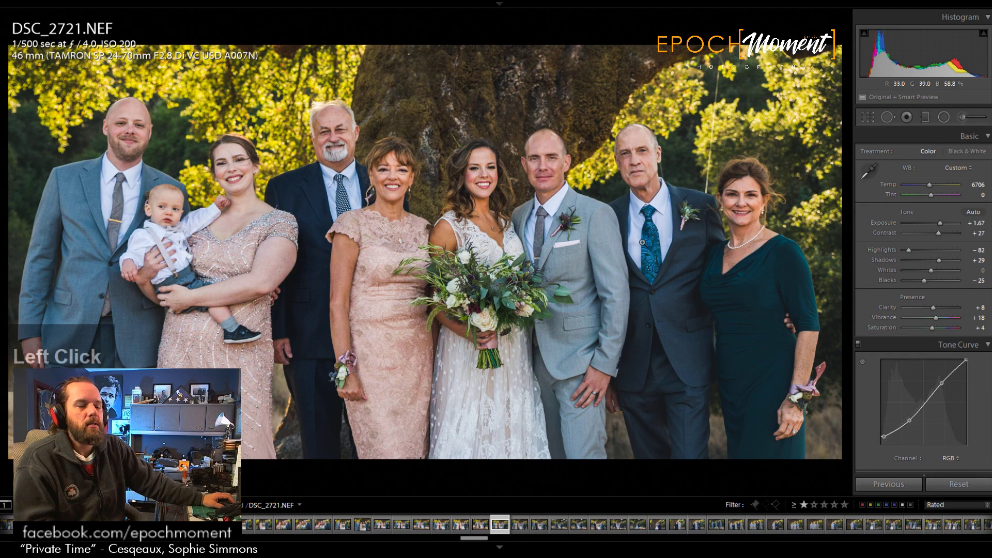
Step: Compare DSC_2721.NEF with DSC_2720.NEF and set the Shadows of DSC_2721.NEF to +35
key("Left")
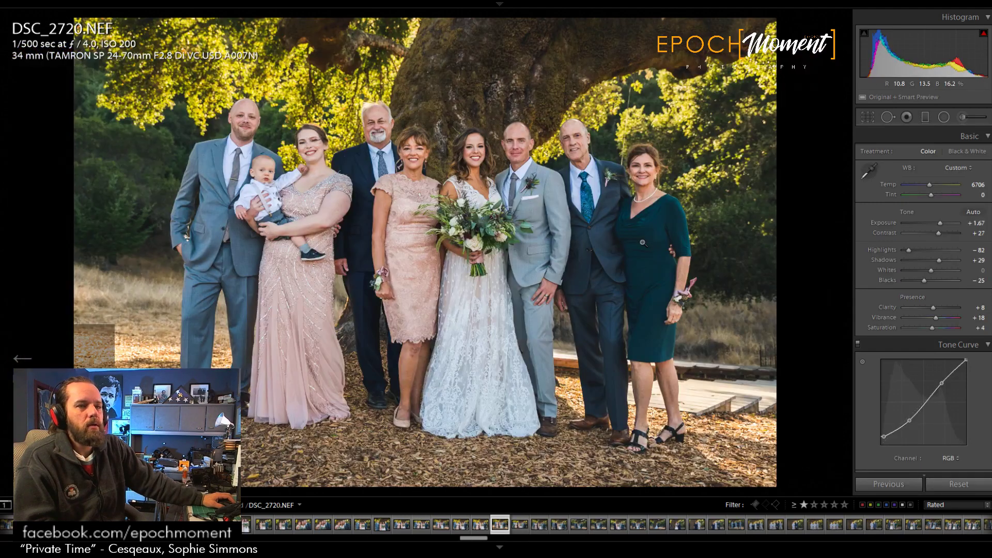
key("Right")
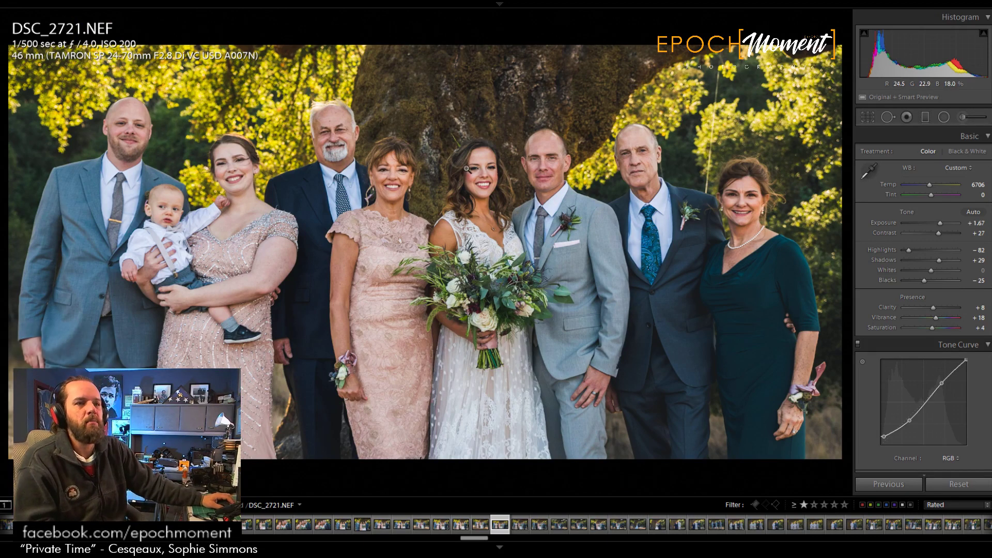
left_click(940, 260)
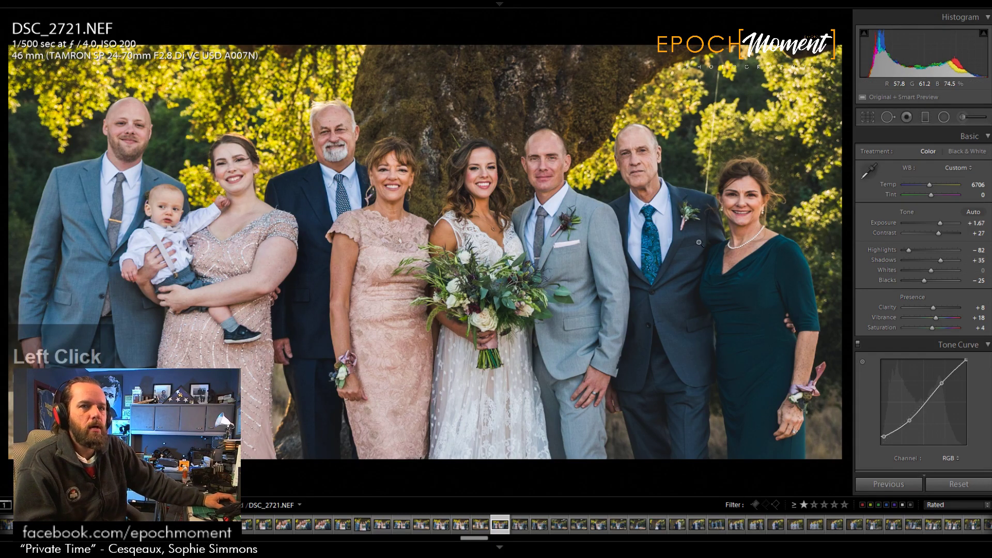
Step: Open DSC_2722.NEF, apply the previous photo's develop settings and reset the inherited crop
key("Right")
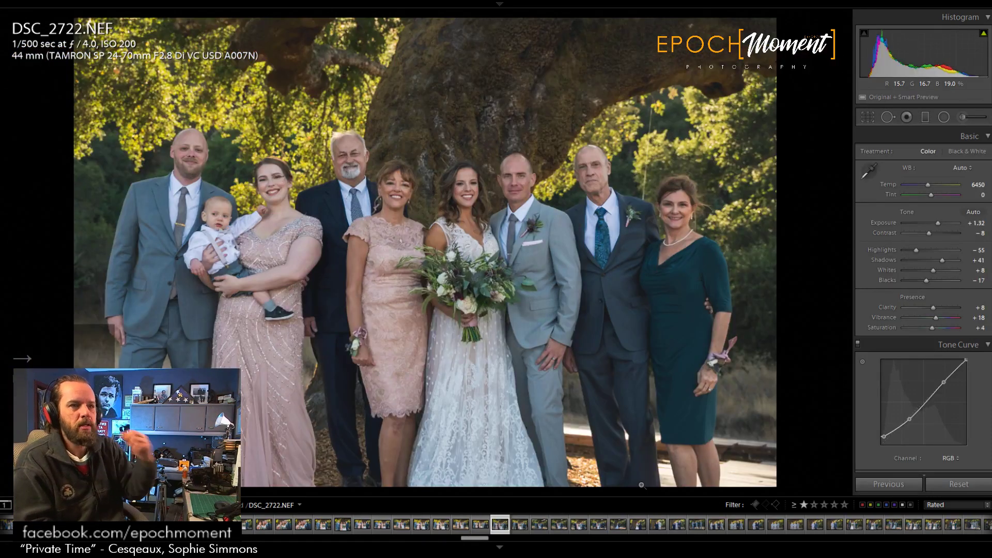
left_click(889, 484)
left_click(870, 117)
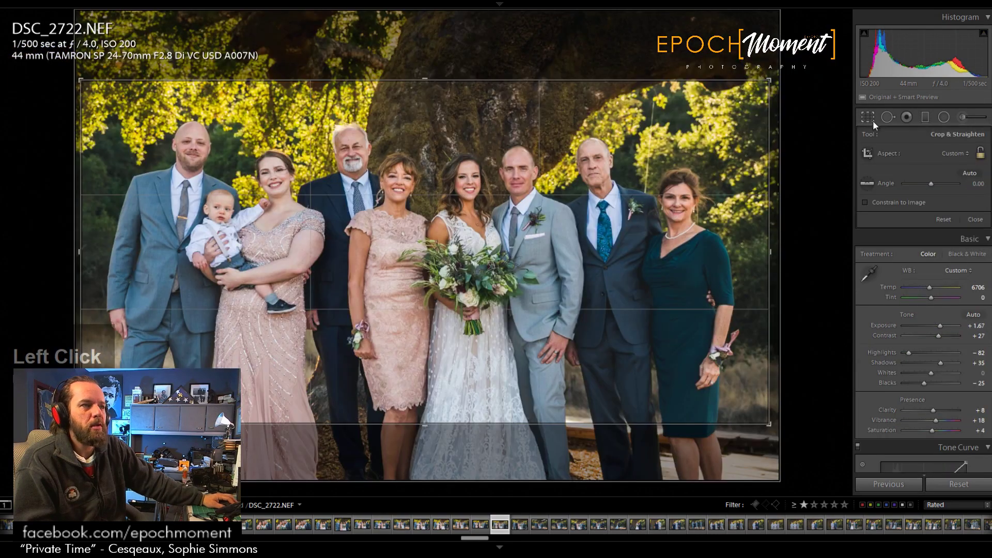
left_click(945, 219)
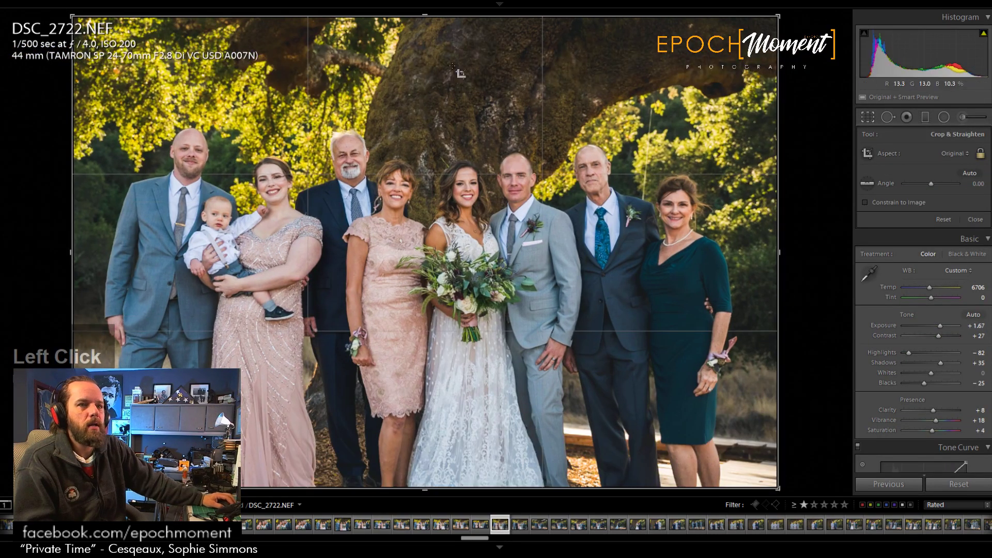
Step: Crop DSC_2722.NEF to a 16 x 9 aspect ratio, centre the group in the frame and apply the crop
left_click_drag(425, 488, 425, 452)
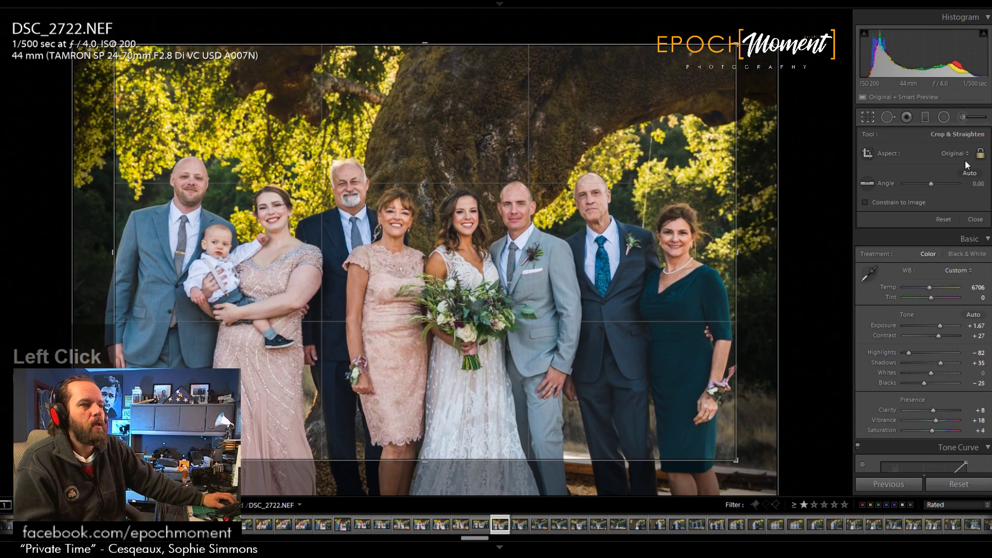
left_click(962, 153)
left_click(878, 279)
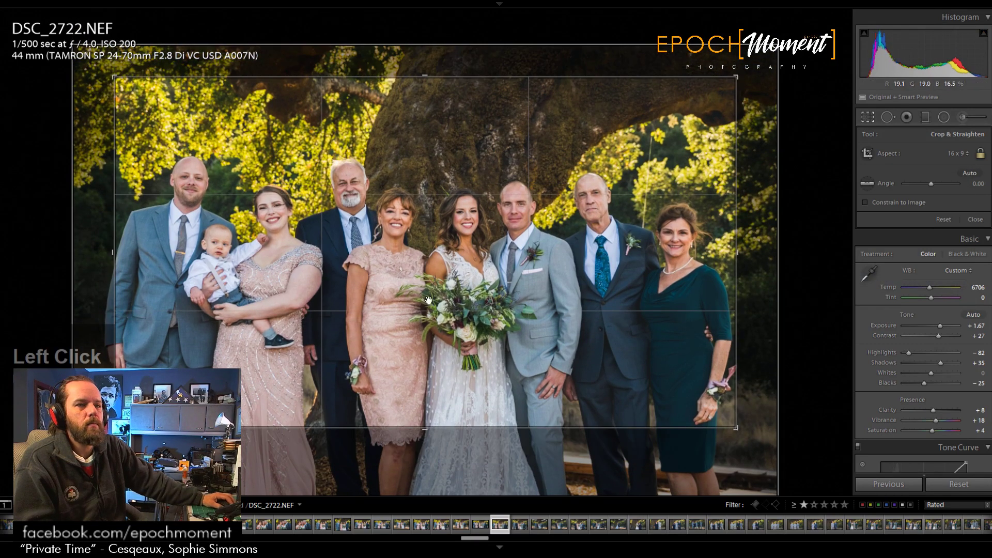
left_click_drag(432, 347, 434, 307)
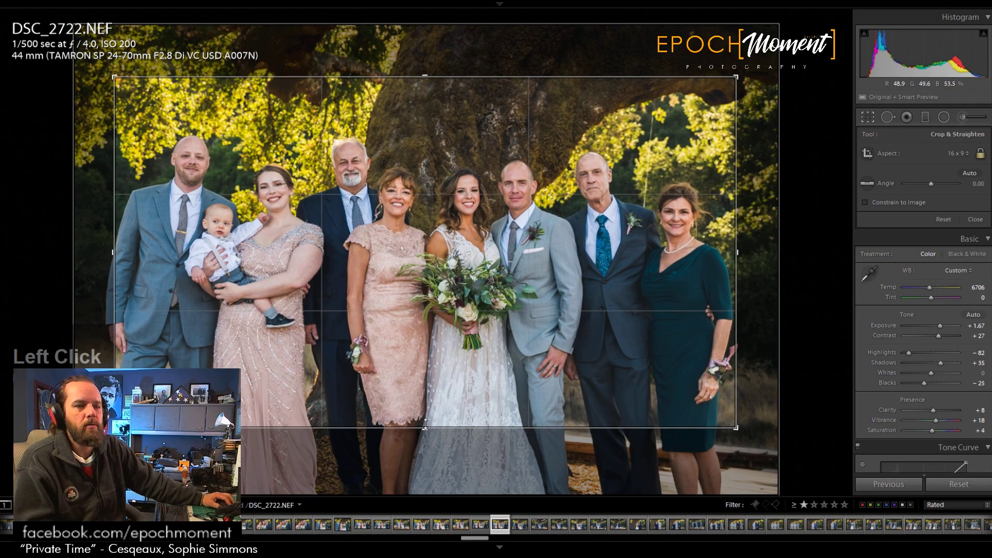
left_click_drag(424, 428, 423, 439)
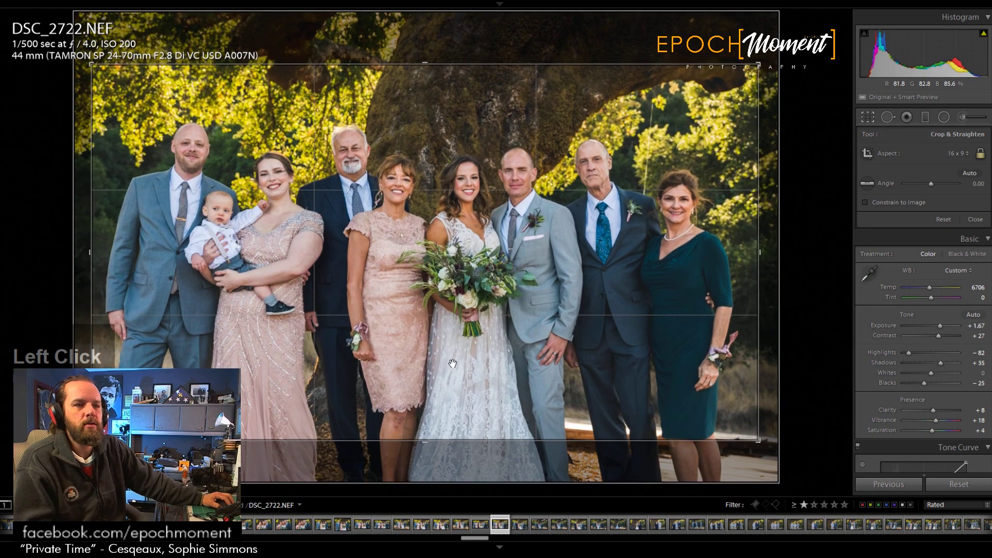
left_click_drag(453, 364, 456, 363)
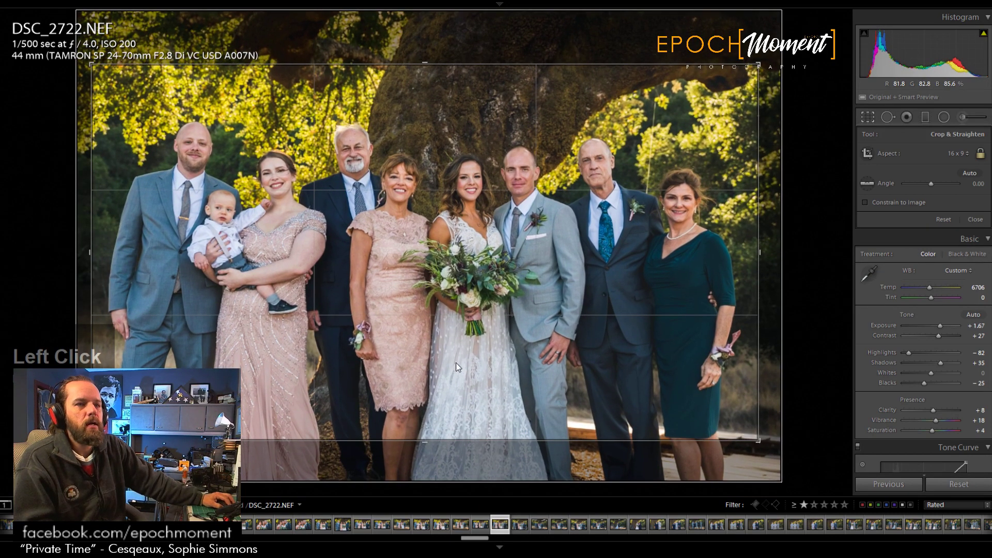
left_click(965, 219)
Step: Inspect the bride's face in DSC_2722.NEF up close and set the photo's Shadows to +31
left_click(481, 152)
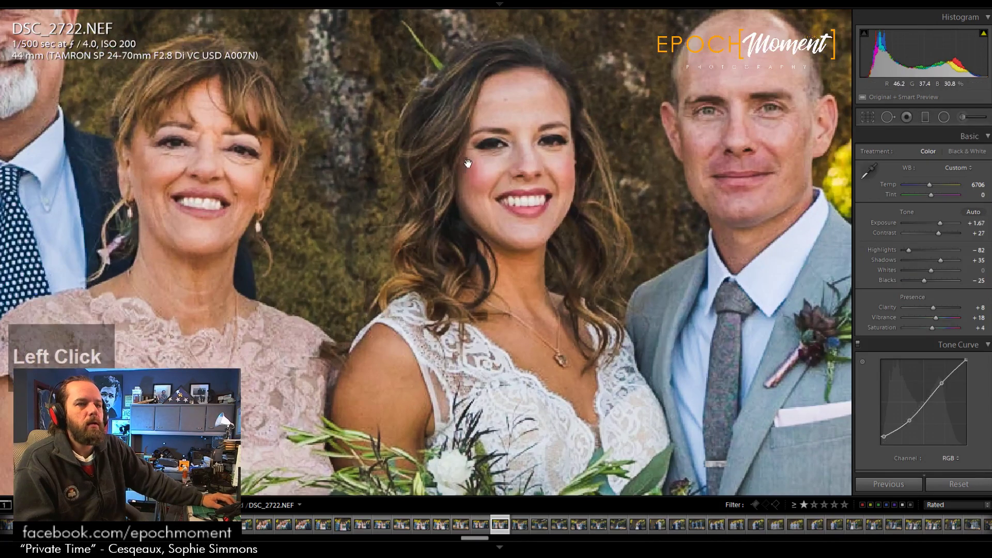
left_click(510, 144)
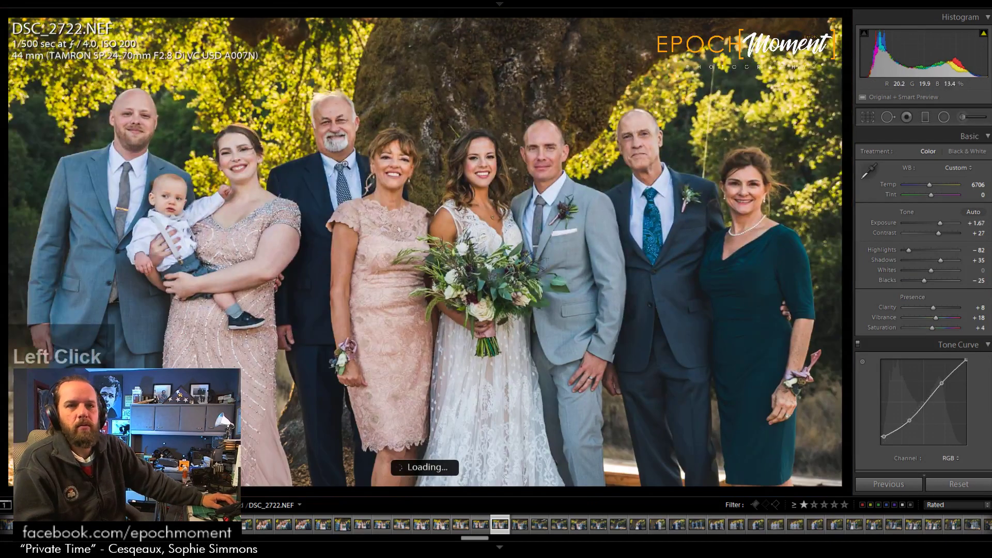
left_click_drag(937, 260, 939, 259)
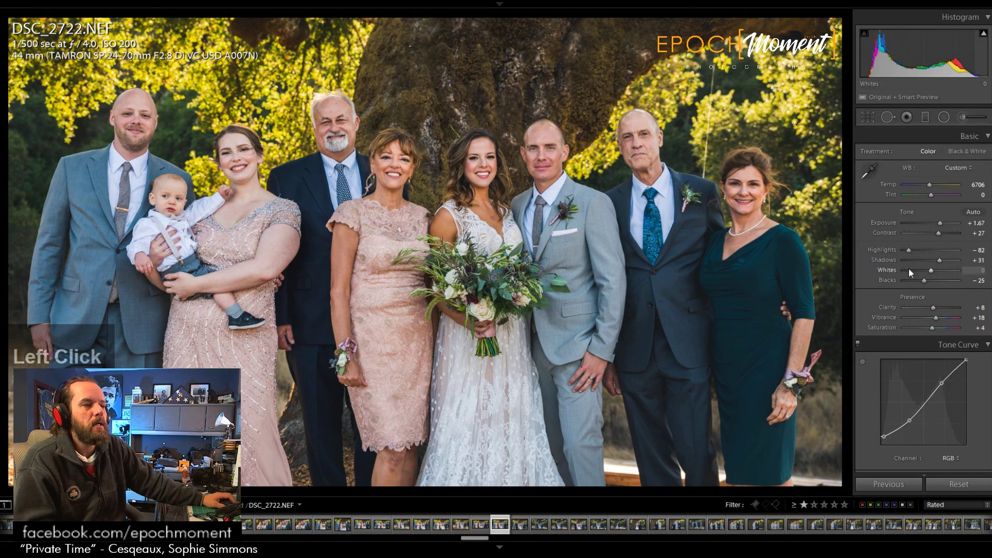
Step: Open DSC_2724.NEF, apply the previous photo's develop settings and reposition the group inside the 16 x 9 crop
key("Right")
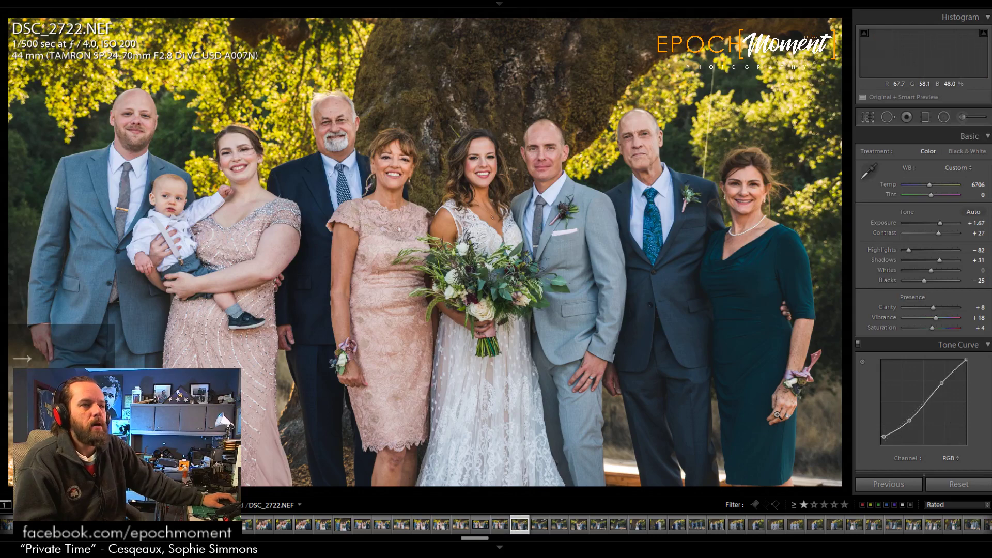
key("Right")
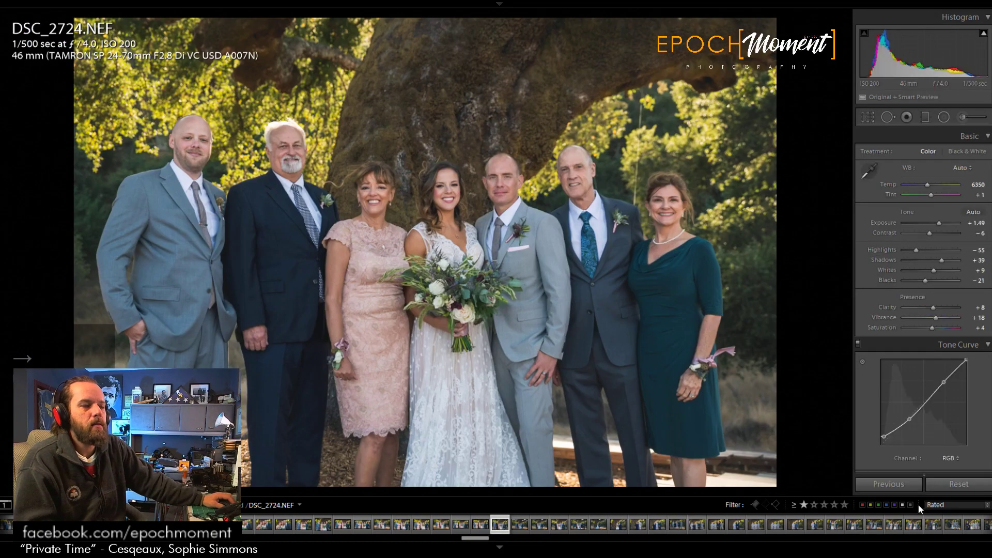
left_click(888, 485)
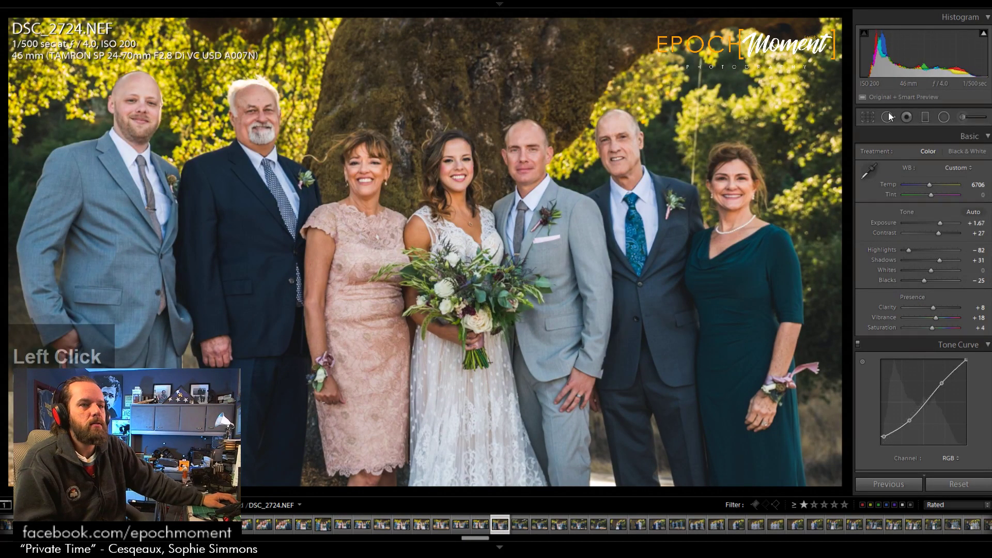
left_click(873, 118)
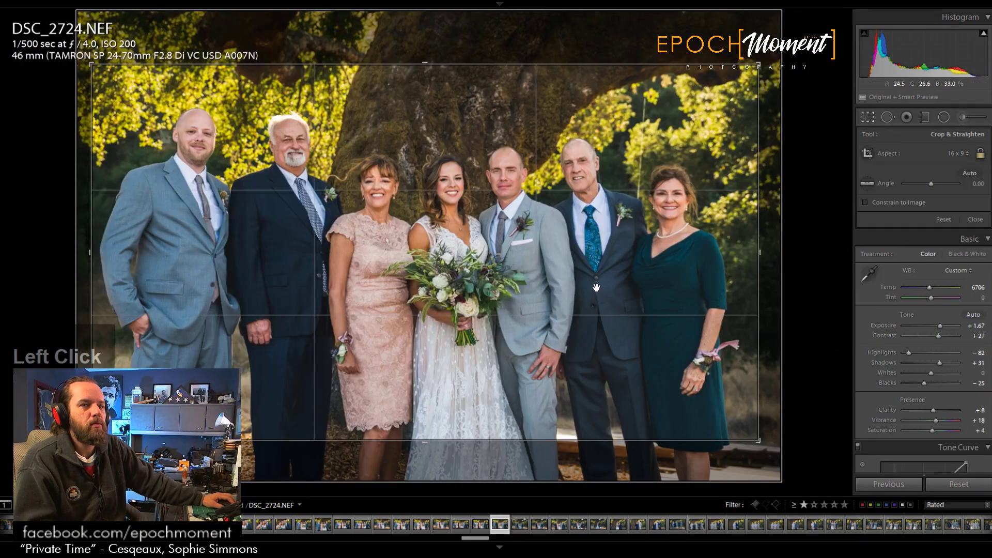
left_click_drag(587, 279, 583, 277)
left_click(975, 220)
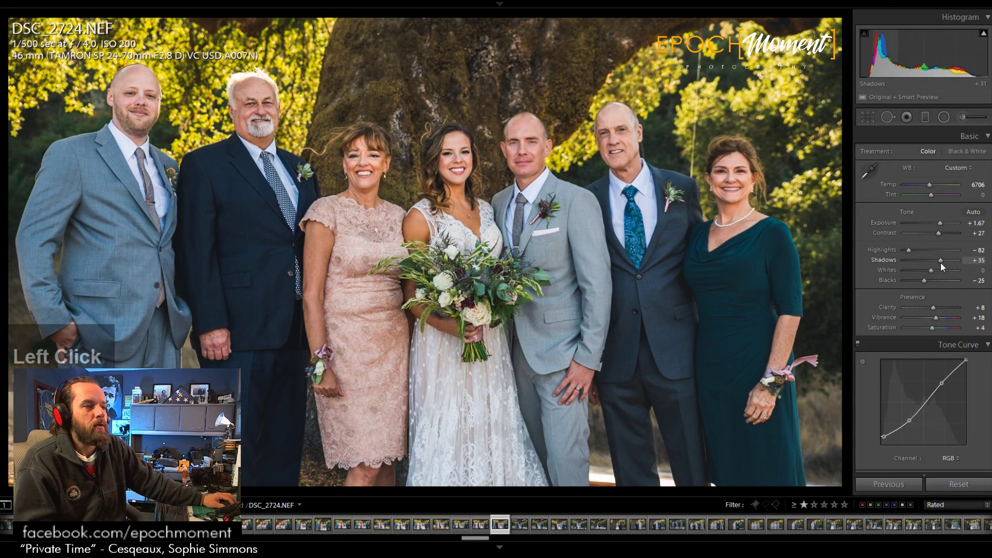
Step: Set the Shadows of DSC_2724.NEF to +35 and widen its 16 x 9 crop slightly, recentring the group
left_click_drag(940, 262, 941, 262)
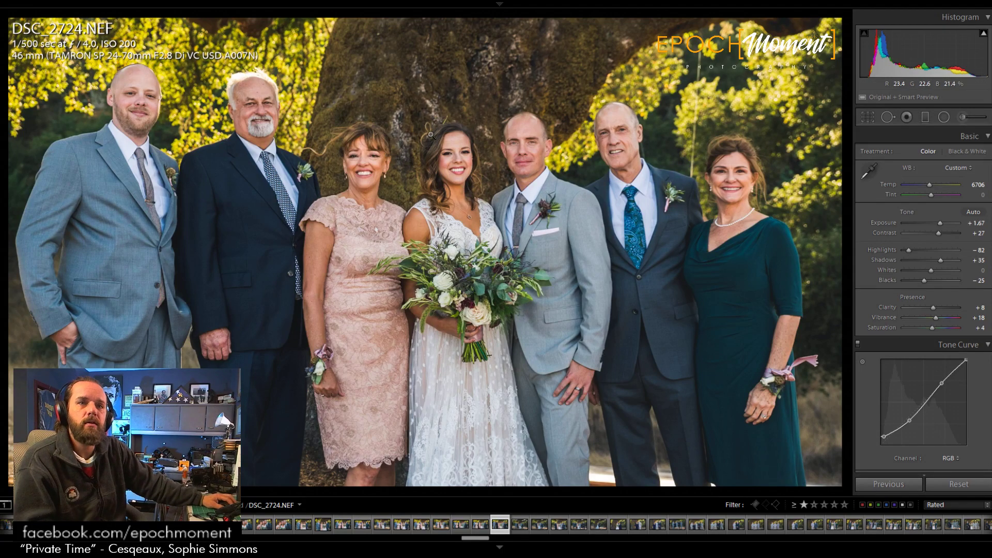
left_click(868, 117)
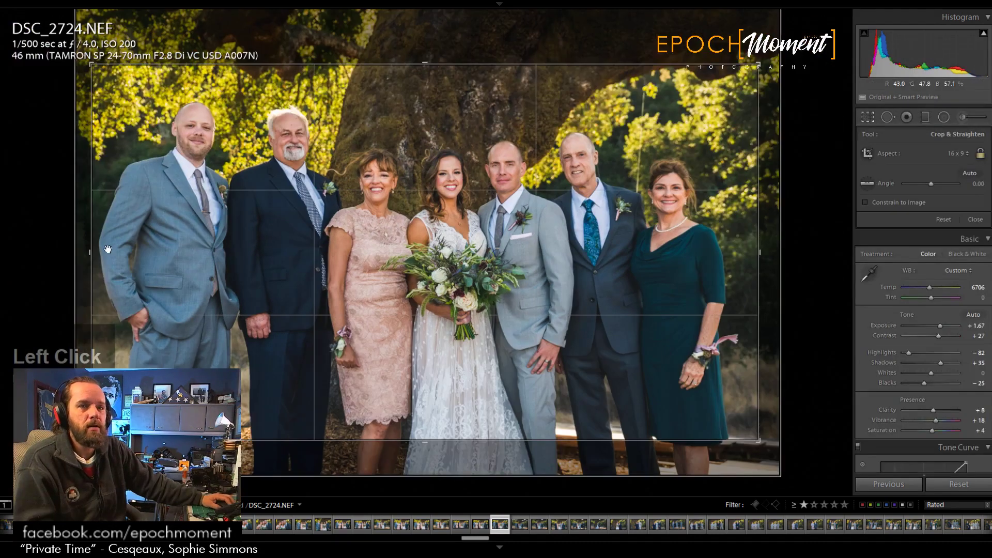
left_click_drag(93, 252, 88, 253)
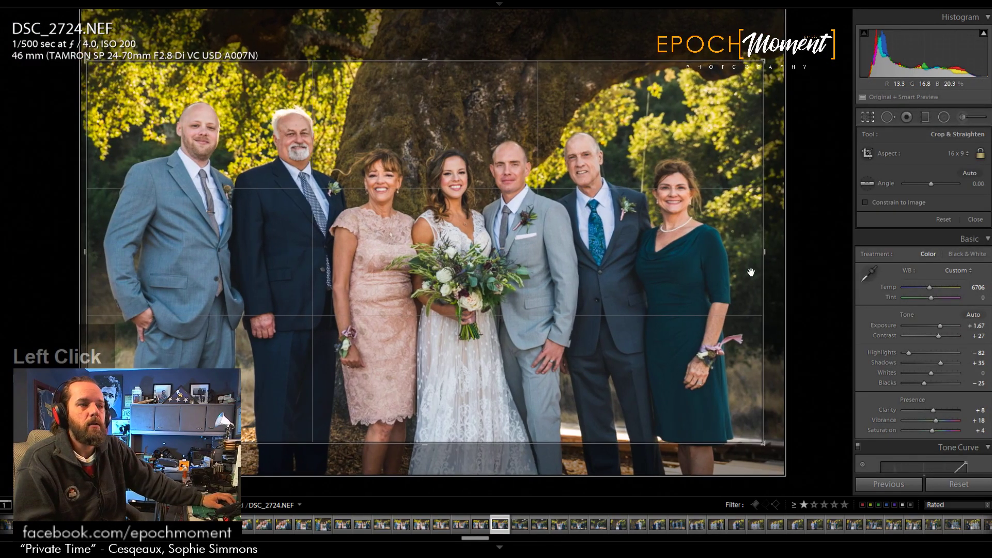
left_click_drag(751, 272, 663, 243)
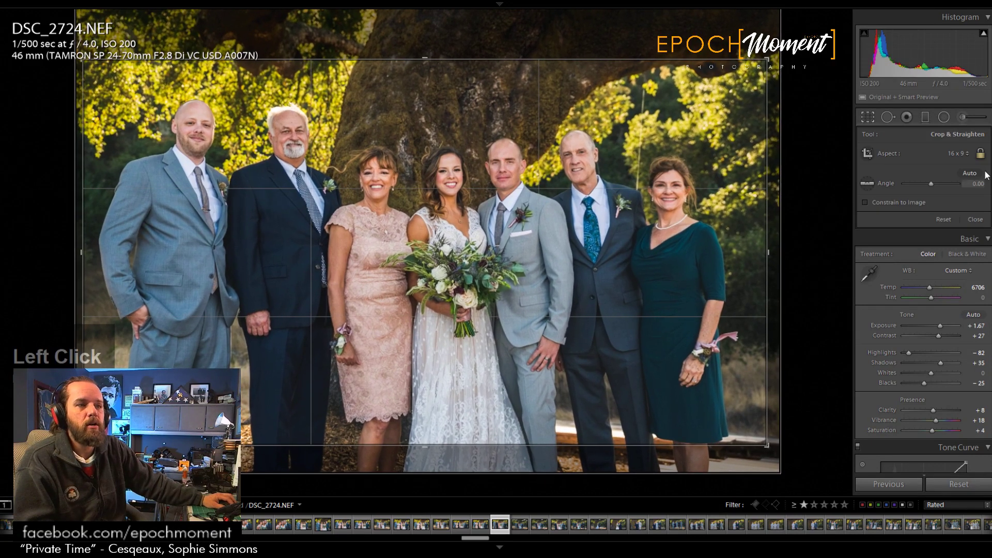
left_click(975, 219)
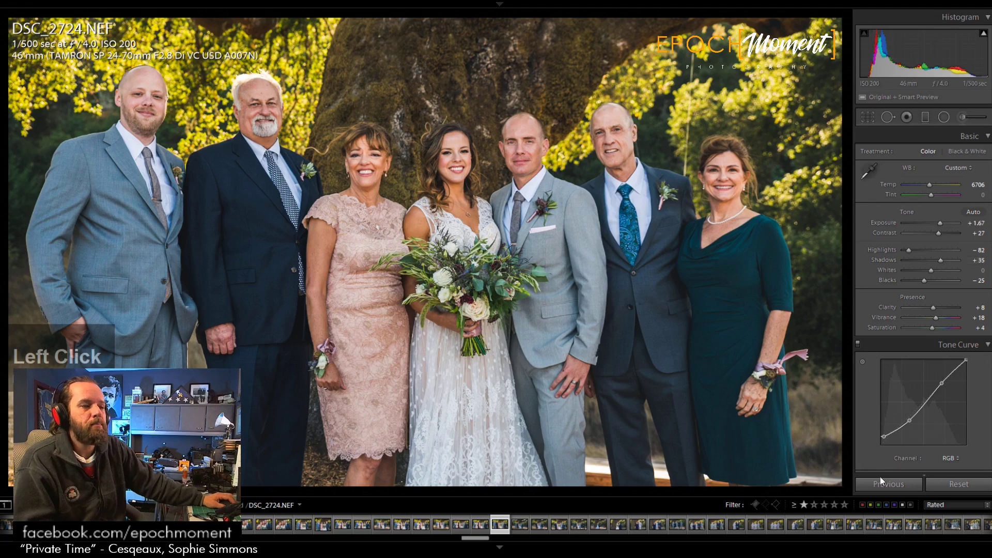
Step: Open DSC_2725.NEF, apply the previous photo's develop settings and replace its crop with a slightly tightened one in the Original aspect
key("Right")
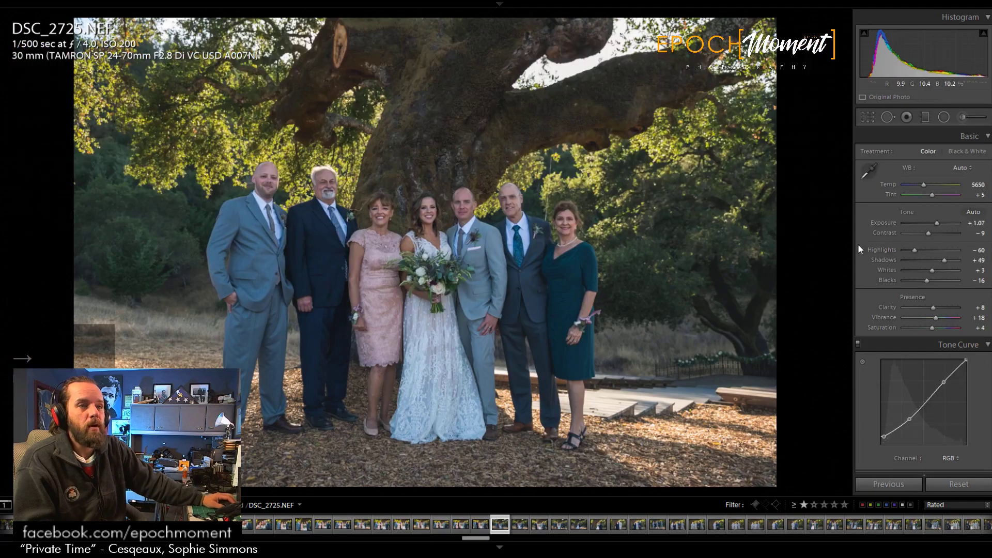
left_click(893, 481)
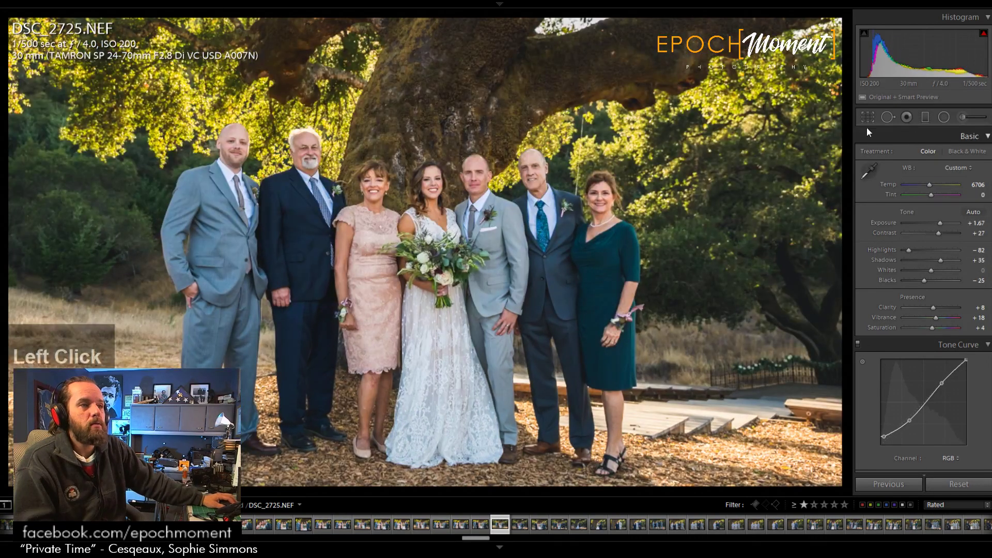
left_click(863, 122)
left_click(944, 219)
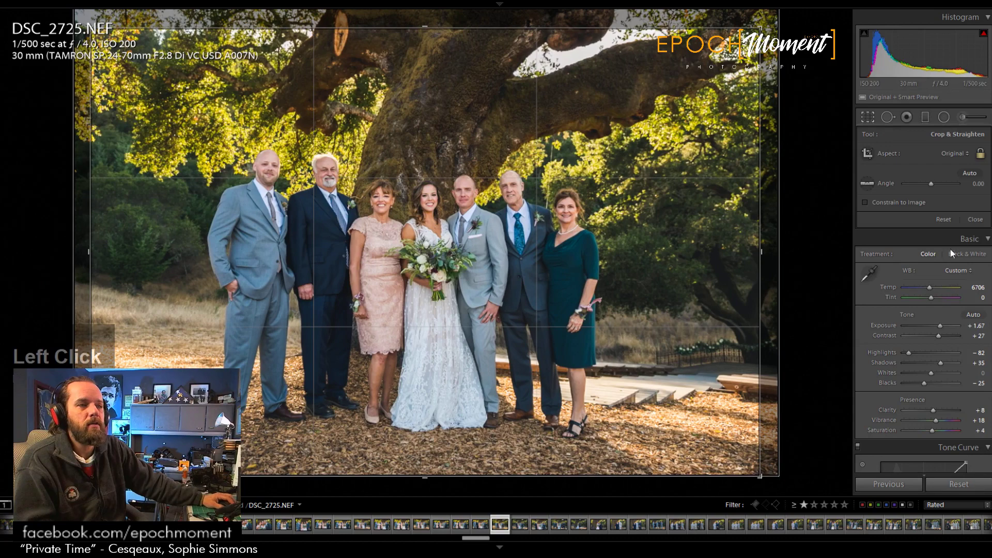
left_click(975, 219)
Step: Set the Exposure of DSC_2725.NEF to +1.47 and its Shadows to +37
left_click_drag(939, 222, 938, 222)
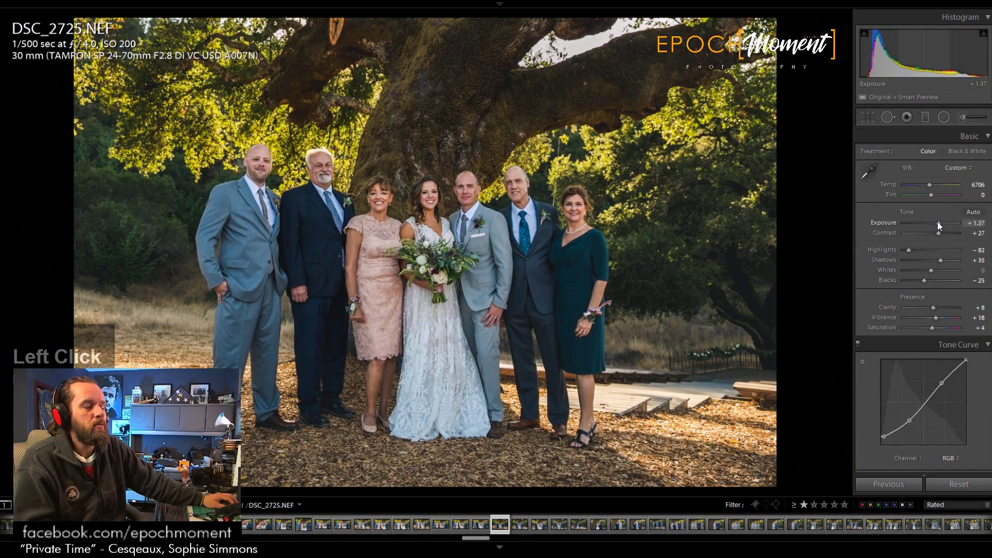
left_click_drag(937, 222, 937, 222)
left_click_drag(942, 261, 943, 261)
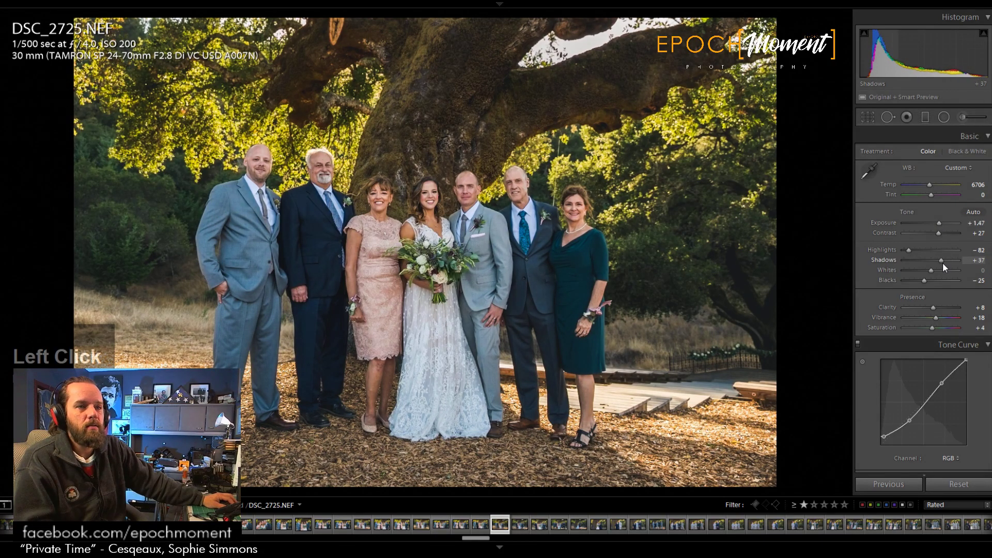
Step: Carry the settings to DSC_2726.NEF with Temp 6510, Highlights −84, Shadows +53 and Blacks −22, and inspect the faces up close
key("Right")
left_click_drag(933, 187, 929, 187)
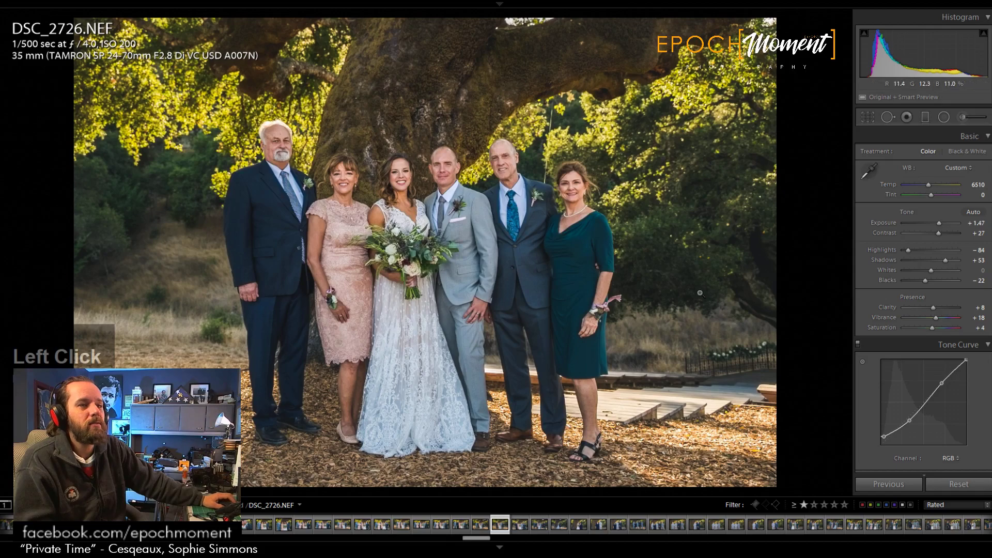
left_click(415, 173)
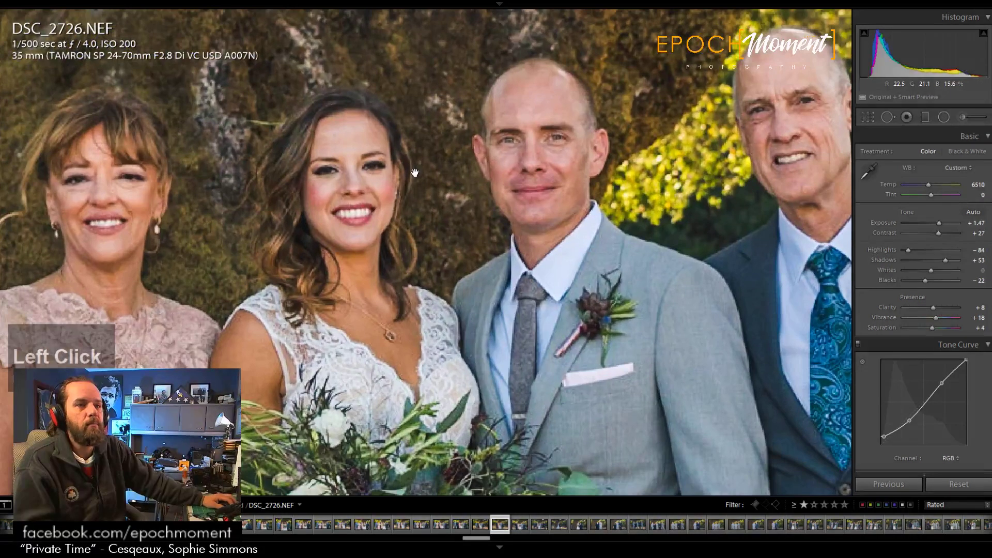
left_click(415, 173)
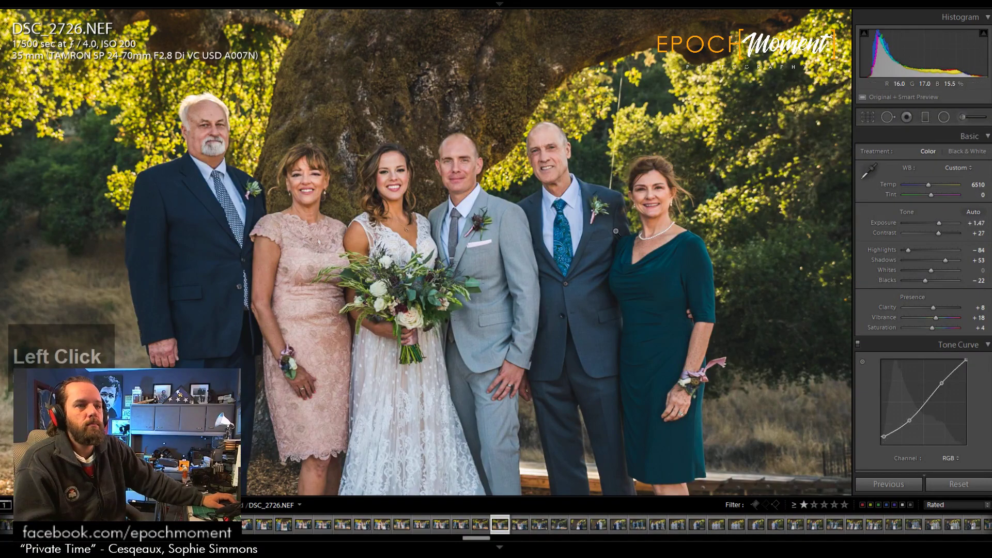
left_click(772, 278)
left_click(615, 232)
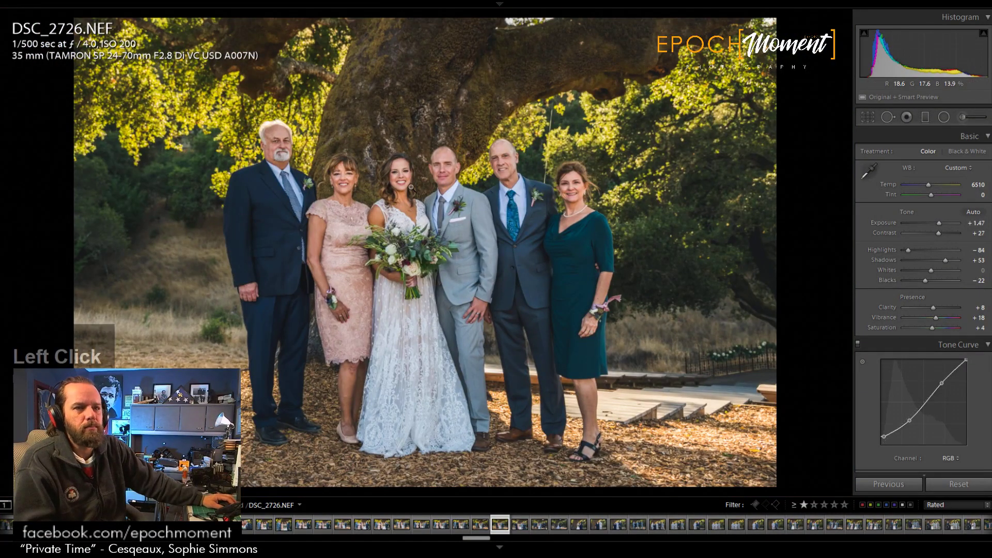
Step: Open DSC_2727.NEF, apply the previous photo's develop settings and tighten the crop around the group in the Original aspect
key("Right")
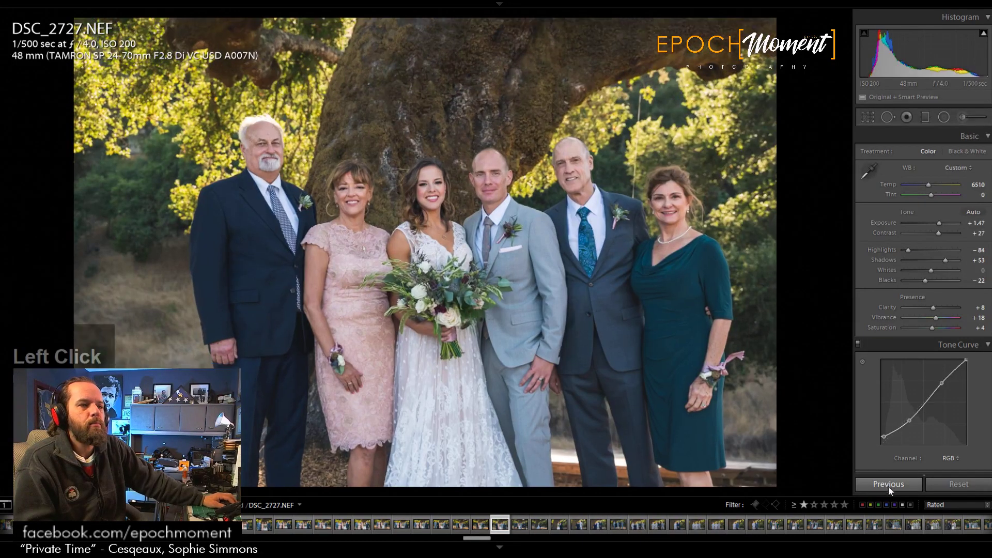
left_click(884, 485)
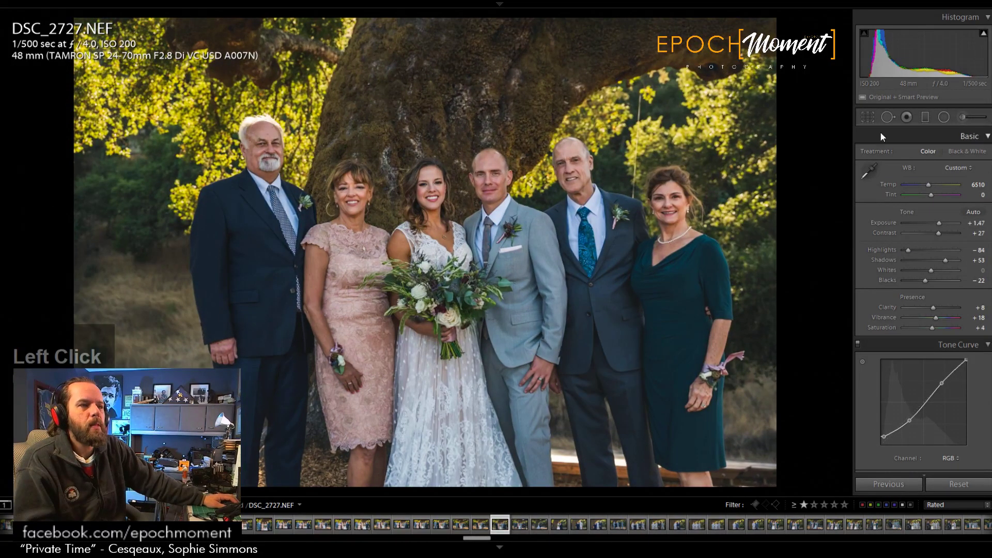
left_click(868, 117)
left_click_drag(74, 249, 128, 250)
mouse_move(336, 265)
left_mouse_down()
mouse_move(325, 250)
mouse_move(335, 254)
left_mouse_up()
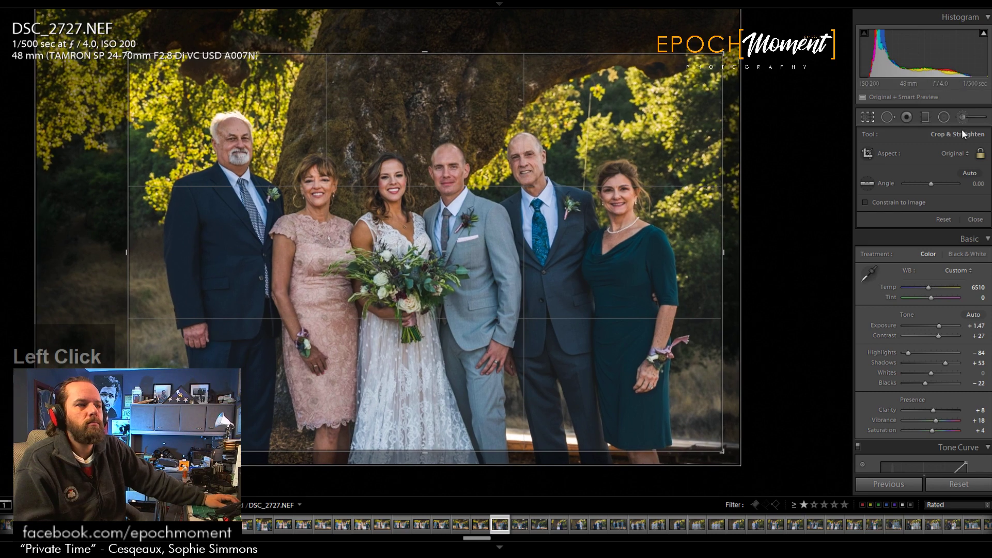
Step: Change the crop of DSC_2727.NEF to 4 x 5 / 8 x 10, enlarge it to fit the whole group and apply it
left_click(973, 156)
left_click(889, 215)
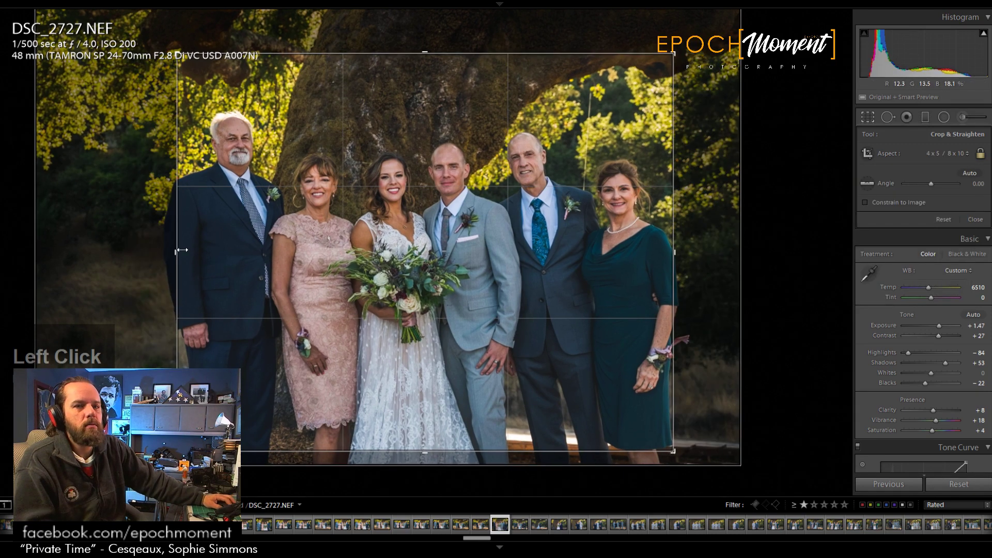
left_click_drag(182, 250, 164, 251)
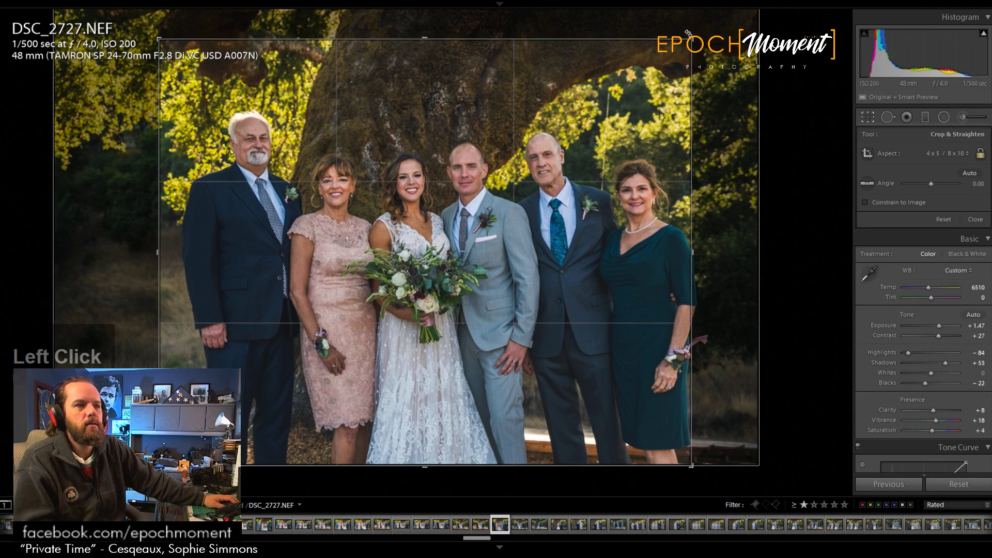
left_click_drag(688, 33, 802, 163)
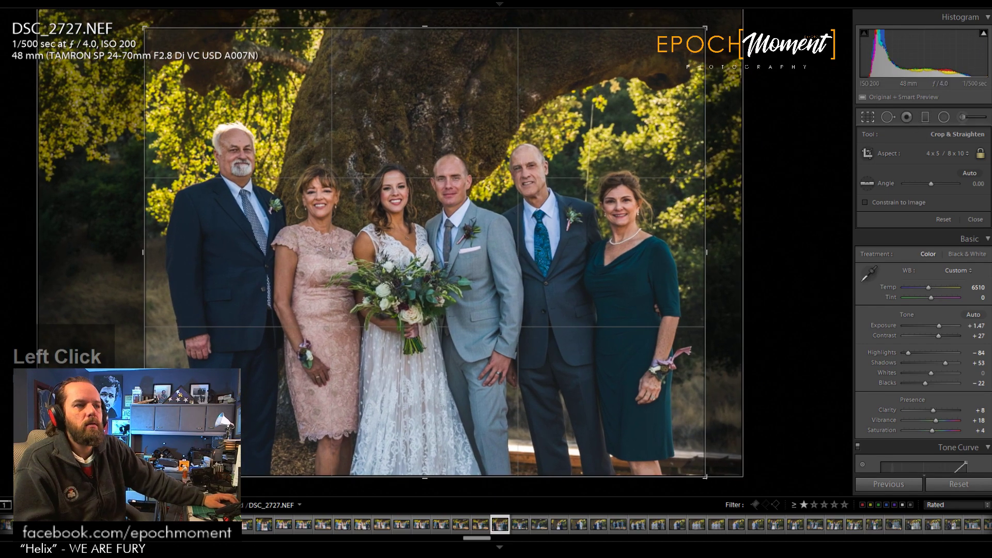
left_click(974, 219)
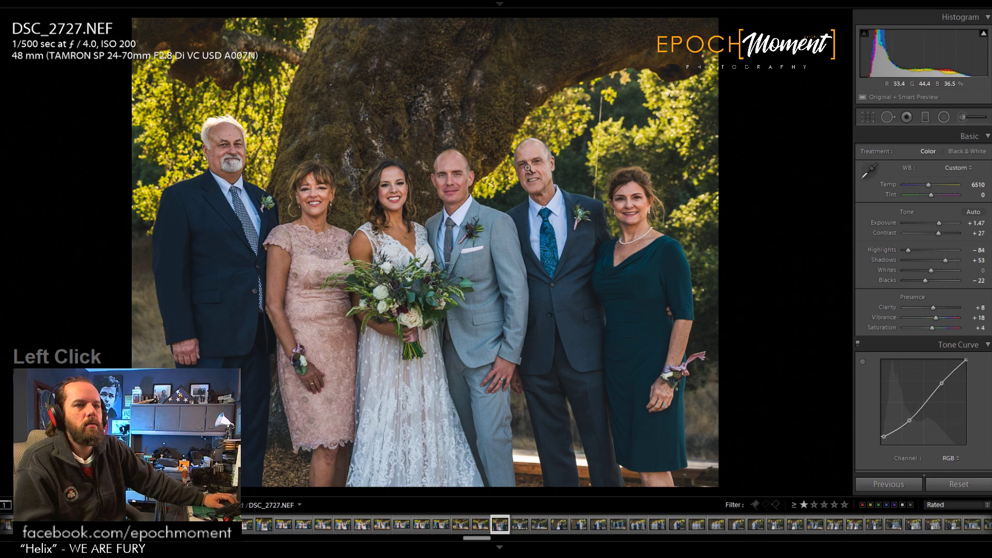
Step: Set the Exposure of DSC_2727.NEF to +1.57, Shadows to +73, Highlights to −67 and Blacks to −16
left_click_drag(939, 222, 940, 222)
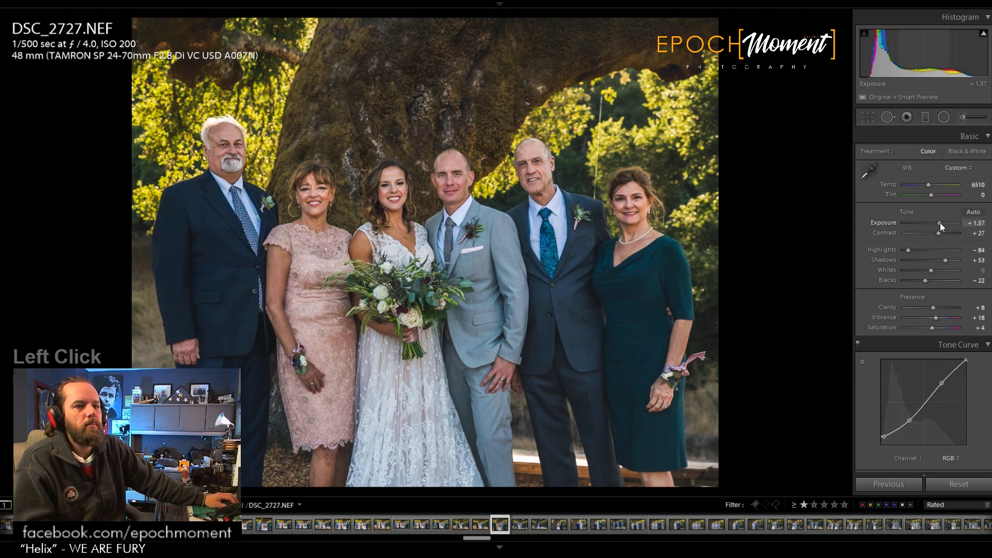
left_click_drag(945, 260, 952, 262)
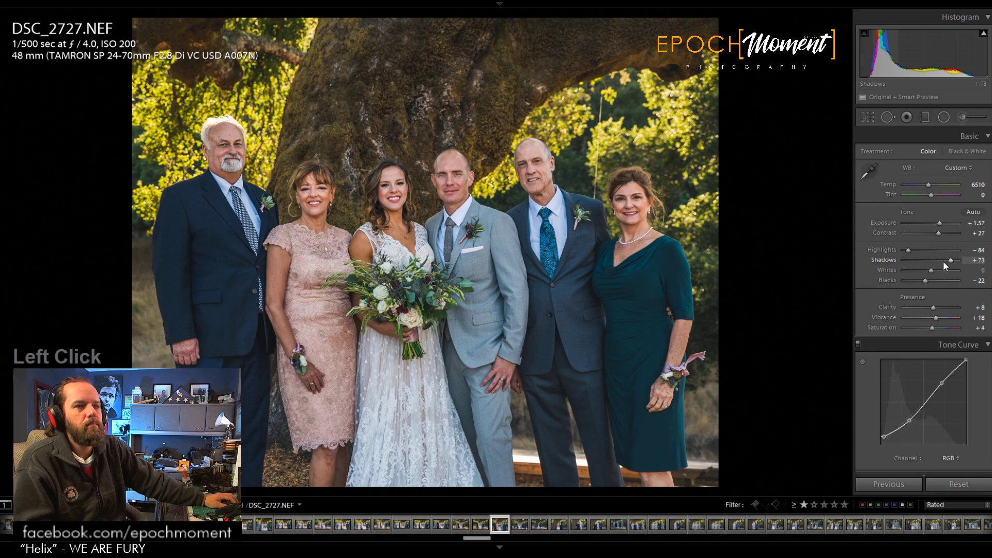
left_click_drag(909, 250, 928, 281)
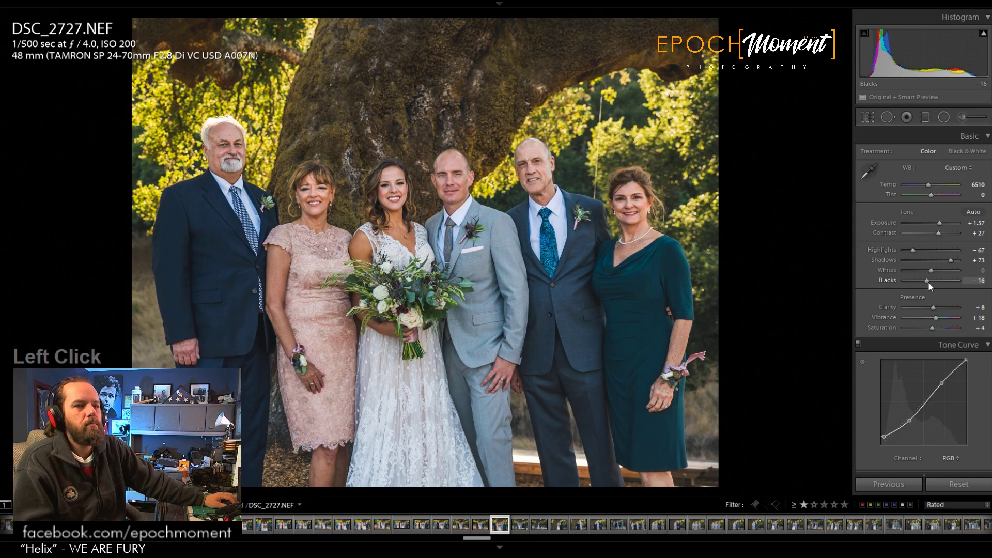
Step: Open DSC_2728.NEF, apply the previous photo's develop settings and reset its crop to the full frame
key("Right")
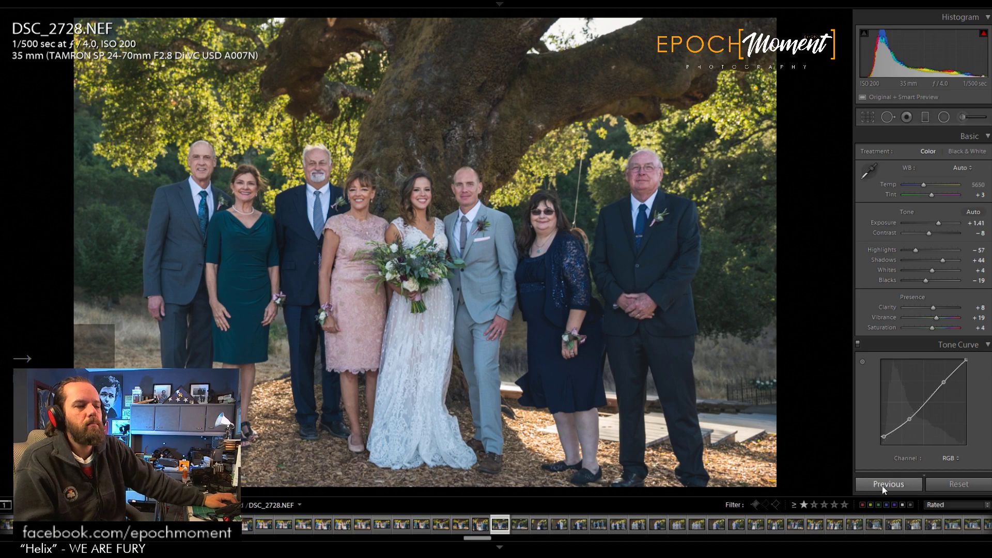
left_click(884, 485)
left_click(869, 118)
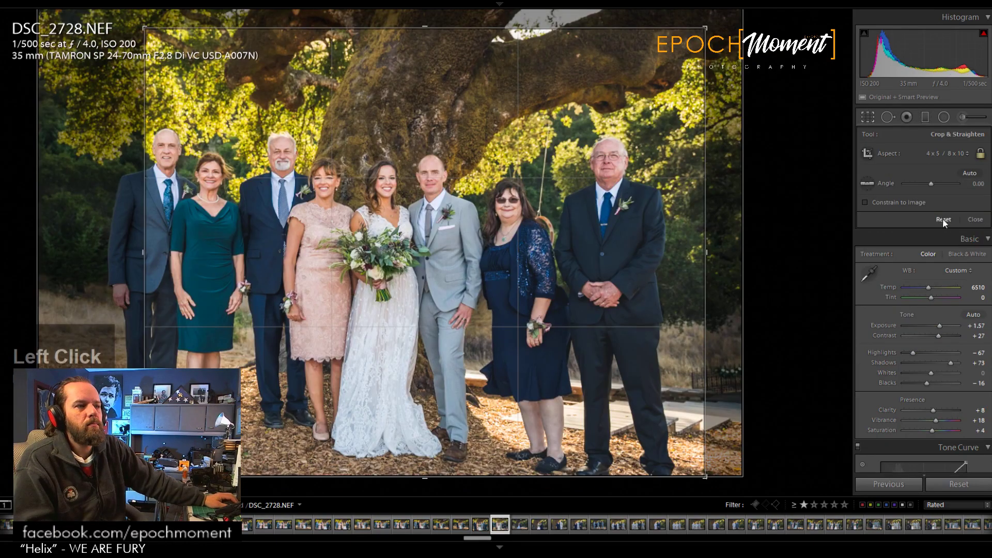
left_click(943, 219)
left_click(975, 219)
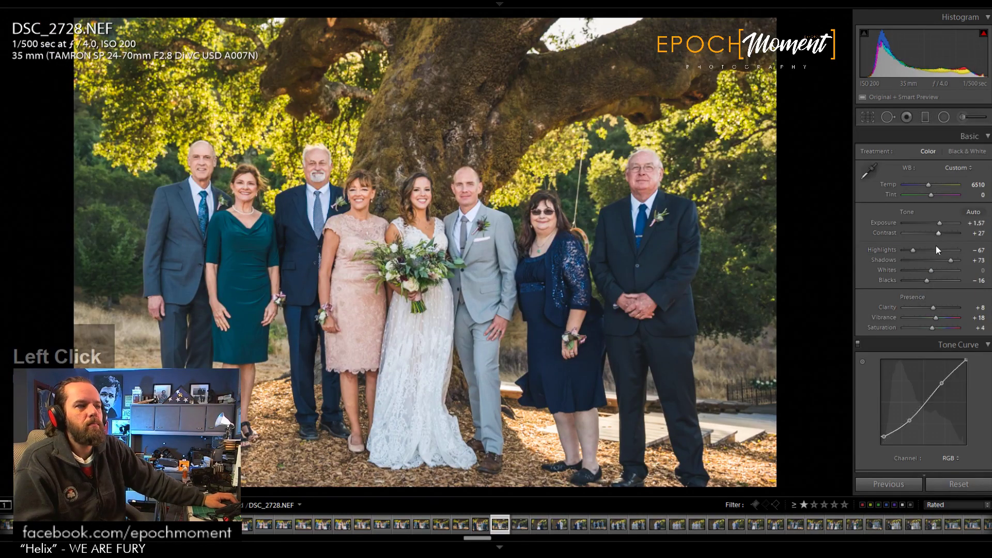
Step: Set the Exposure of DSC_2728.NEF to +1.27, Shadows to +75 and Highlights to −57
left_click_drag(939, 222, 937, 222)
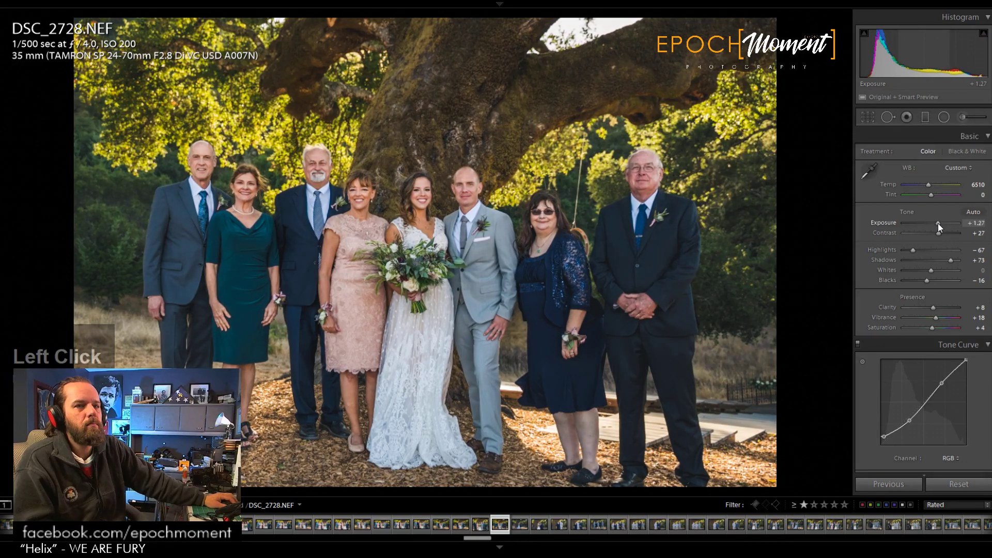
left_click_drag(949, 259, 914, 252)
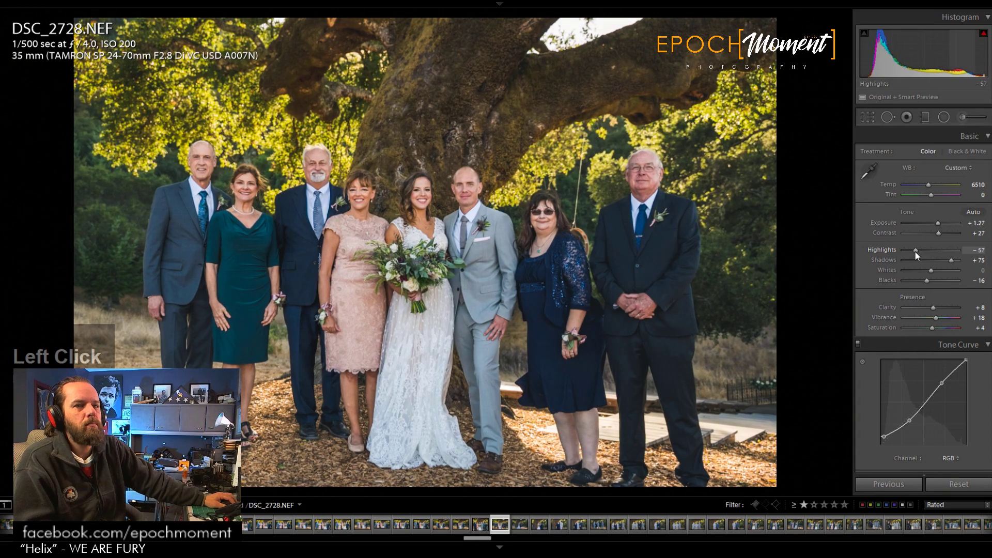
Step: Crop DSC_2728.NEF to a 16 x 9 aspect ratio, tighten and reposition the frame around the group, and apply the crop
left_click(868, 118)
left_click(959, 153)
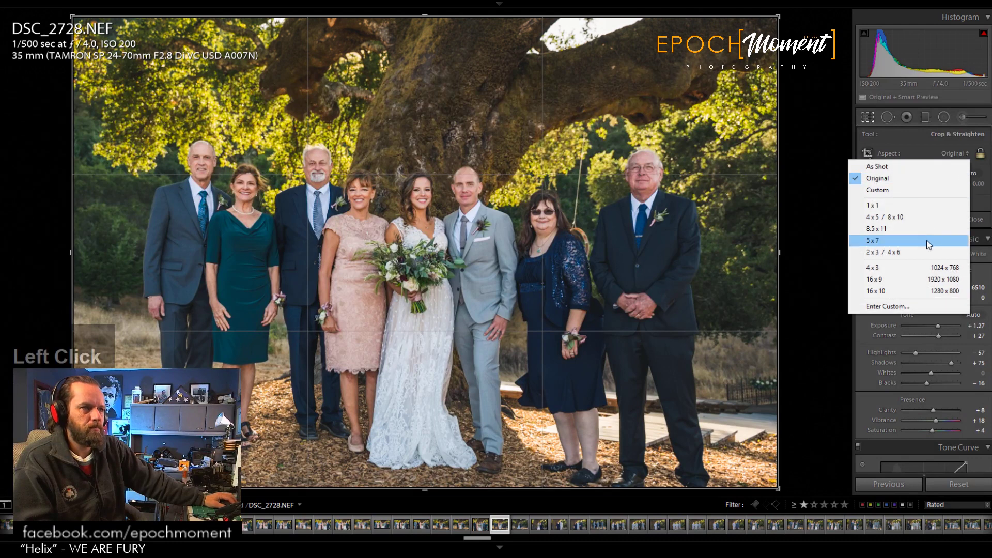
left_click(901, 278)
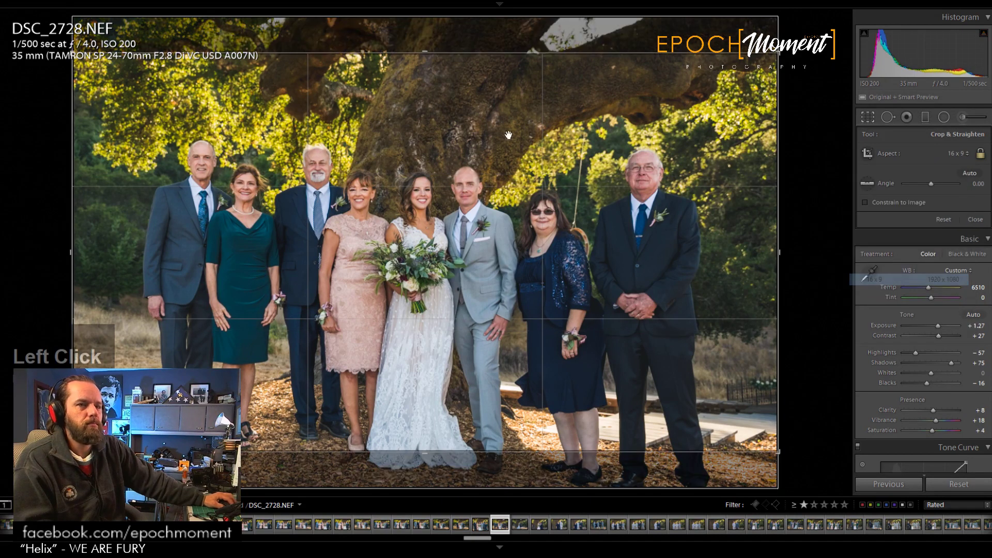
left_click_drag(509, 135, 422, 112)
left_click(975, 220)
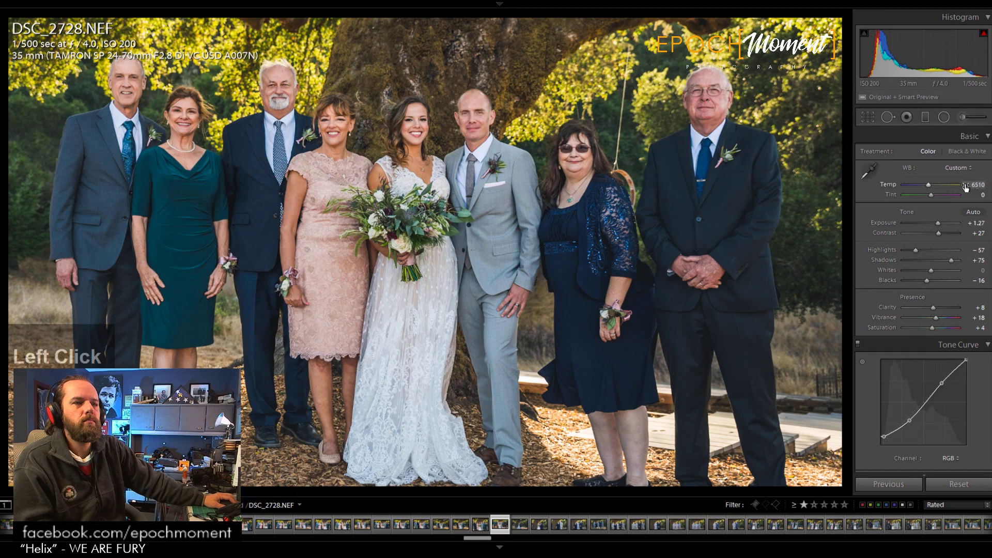
Step: Set the Highlights of DSC_2728.NEF to −71, Shadows to +67, Blacks to −20 and Exposure to +1.37
left_click_drag(919, 250, 949, 261)
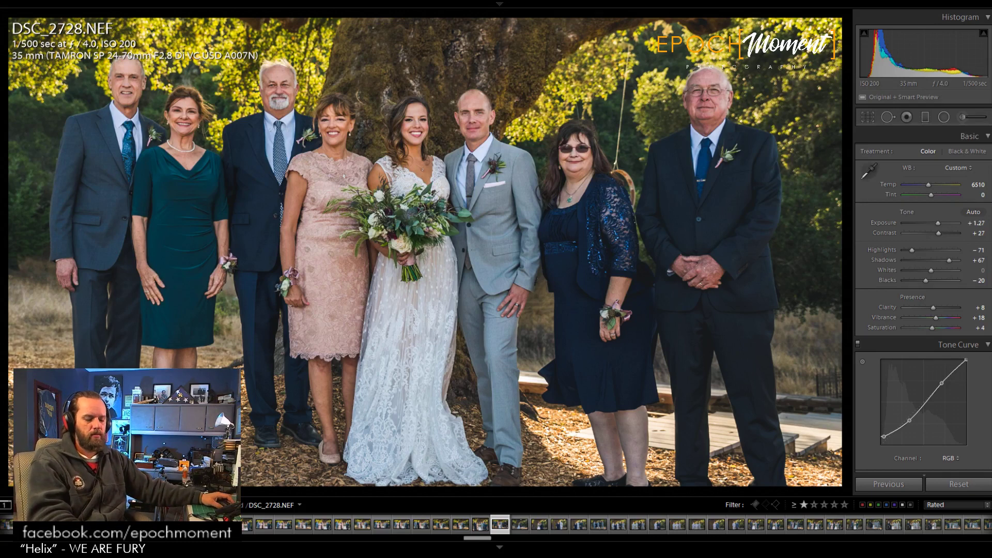
left_click(938, 223)
scroll(938, 224, "up", 2)
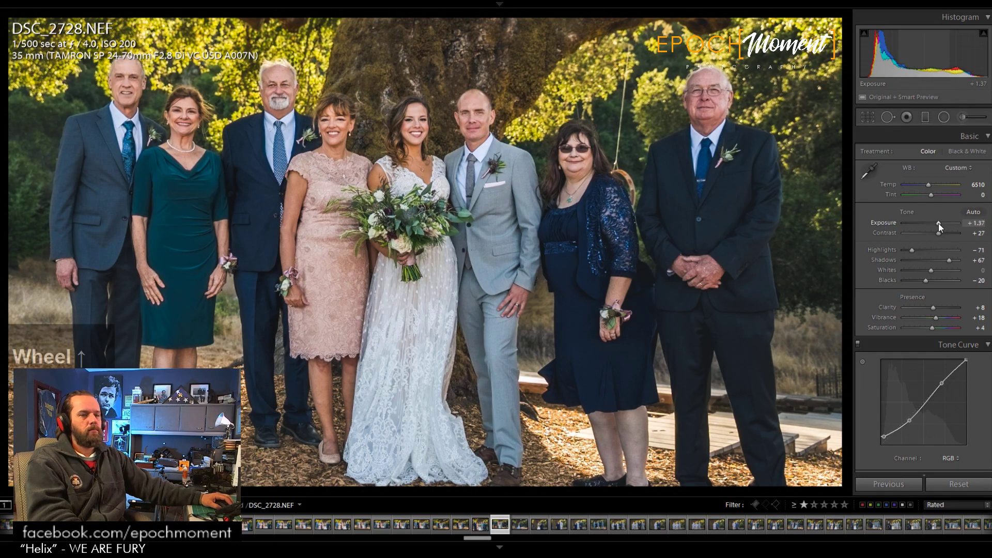
Step: Open DSC_2730.NEF, apply the previous photo's develop settings and recrop it tighter around the two women in the Original aspect
key("Right")
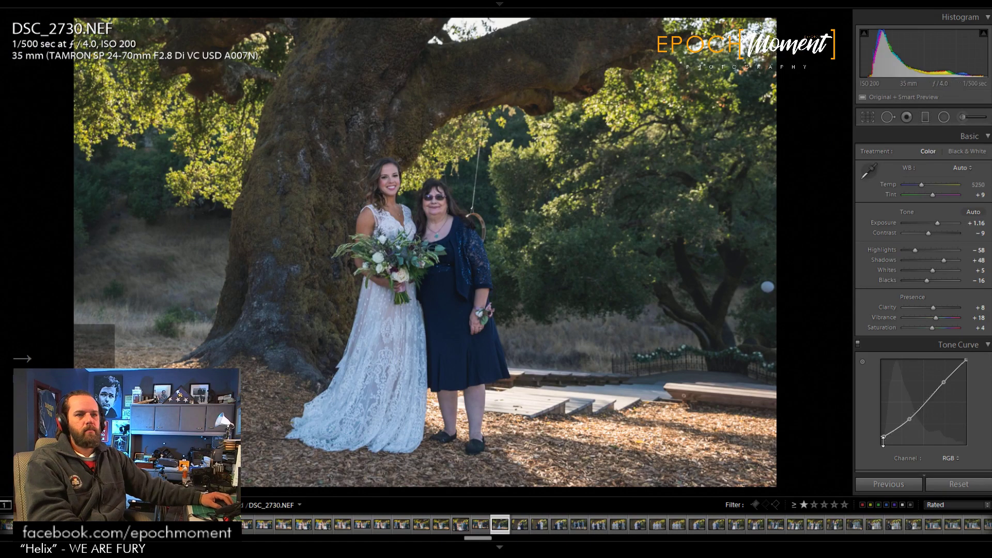
left_click(880, 490)
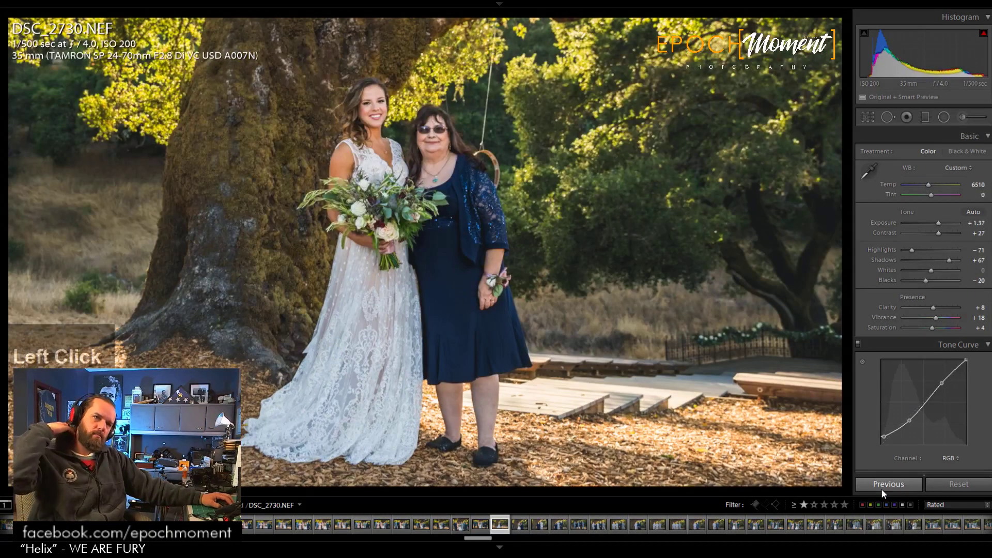
left_click(867, 117)
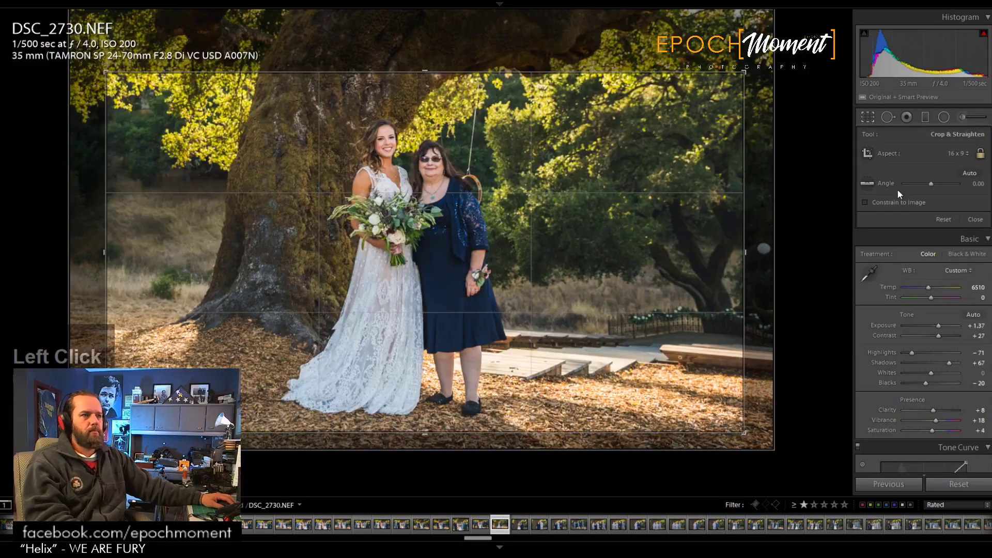
left_click(940, 218)
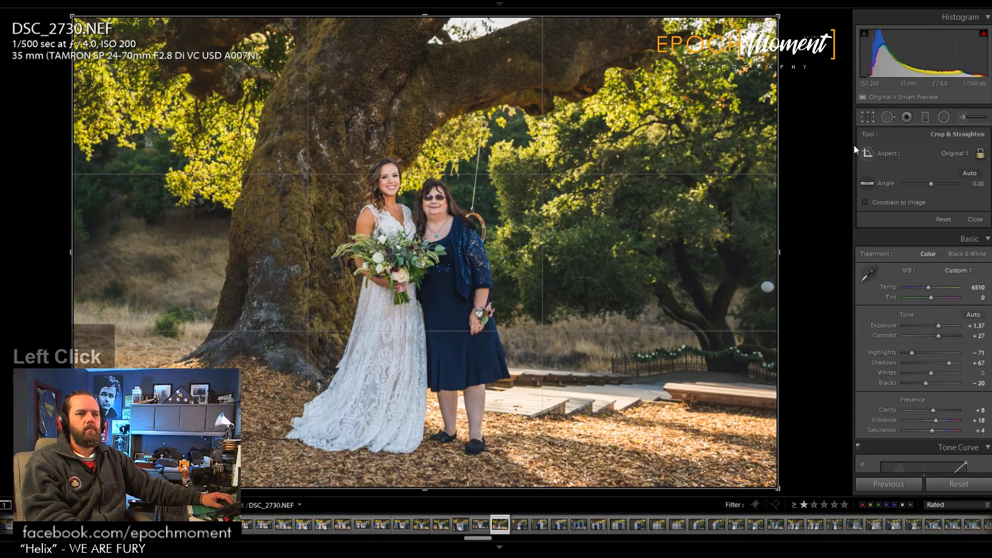
left_click_drag(426, 19, 494, 113)
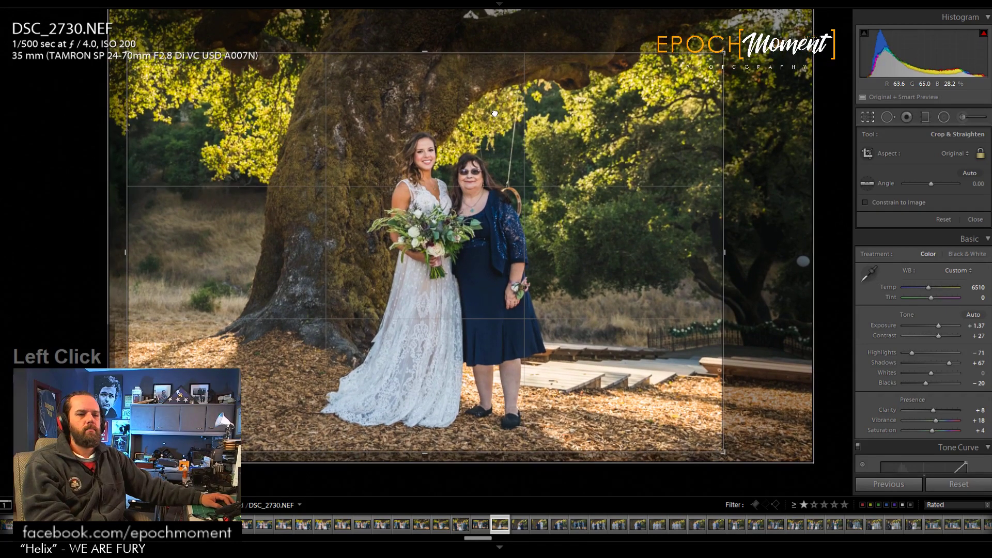
key("Return")
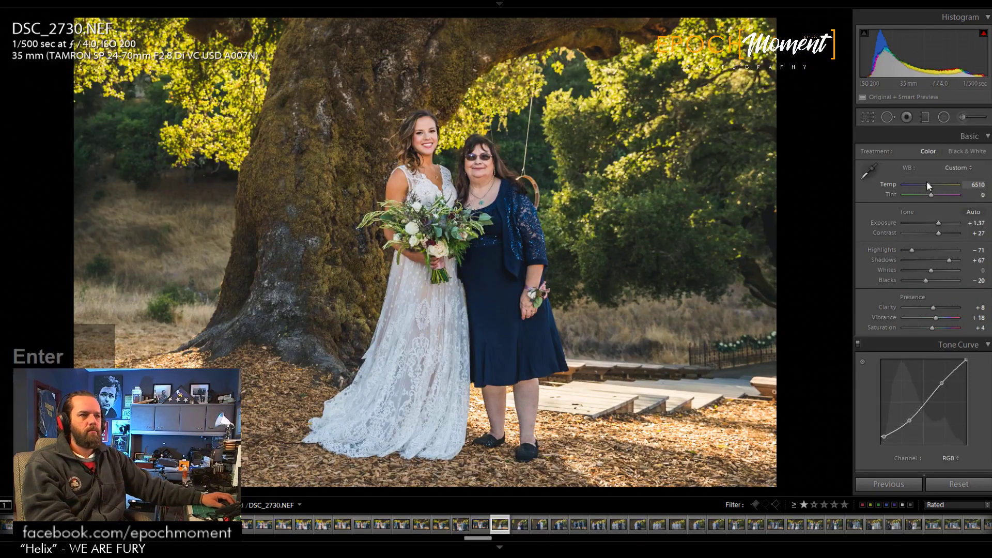
Step: Set the Temp of DSC_2730.NEF to 6412 and Shadows to +55
left_click_drag(928, 185, 927, 185)
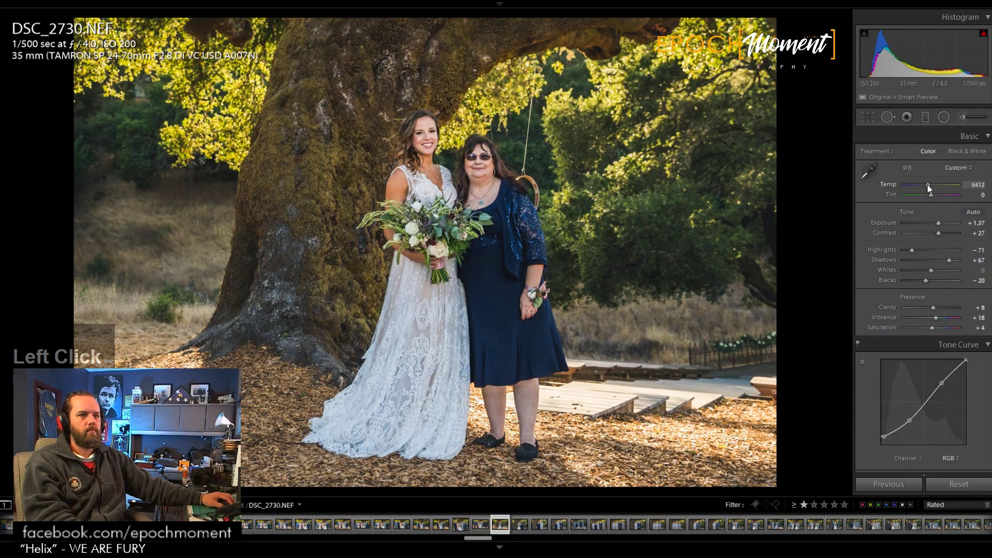
left_click_drag(944, 261, 948, 265)
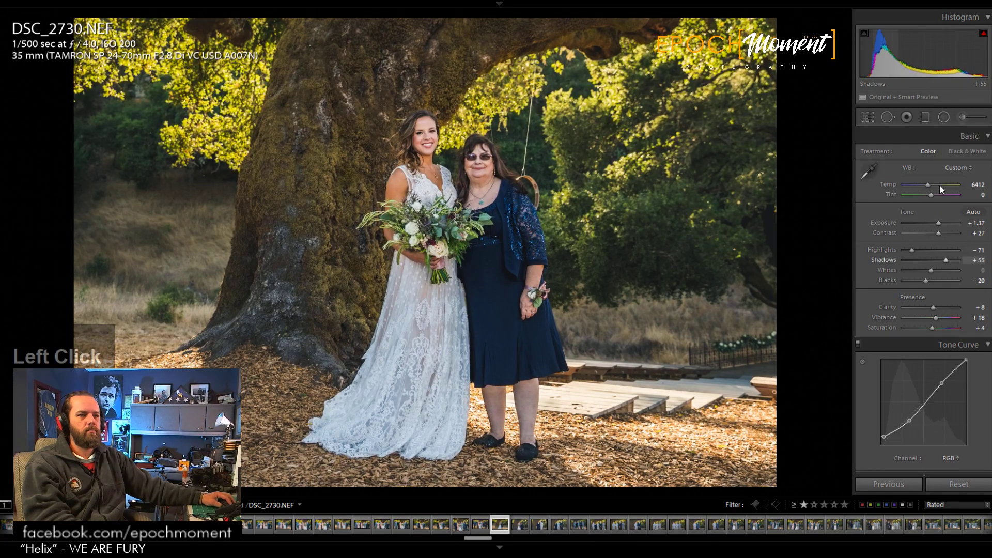
Step: Add a radial filter over the two women in DSC_2730.NEF, narrow it around them and set its Highlights to −29
left_click(943, 116)
left_click(408, 195)
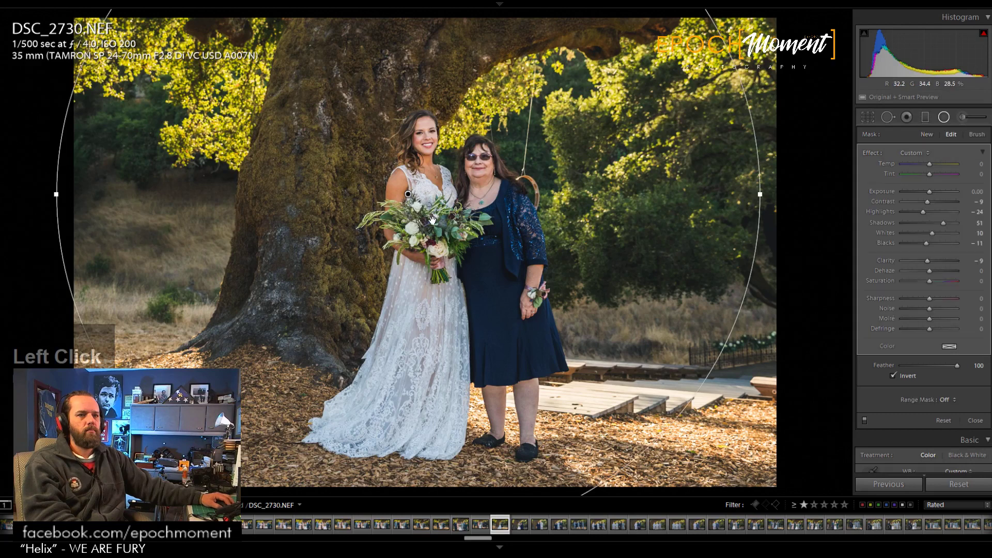
left_click_drag(441, 227, 478, 251)
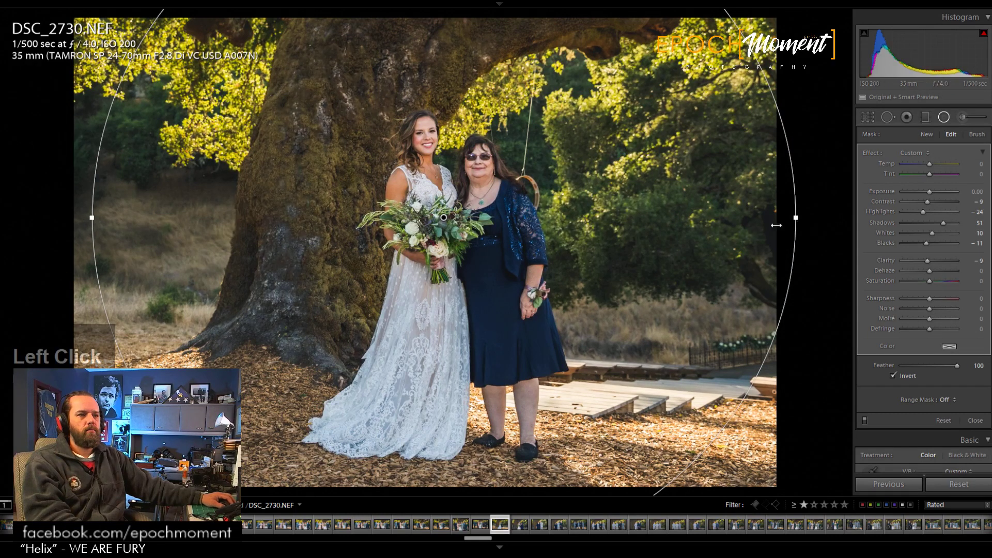
left_click_drag(795, 217, 668, 218)
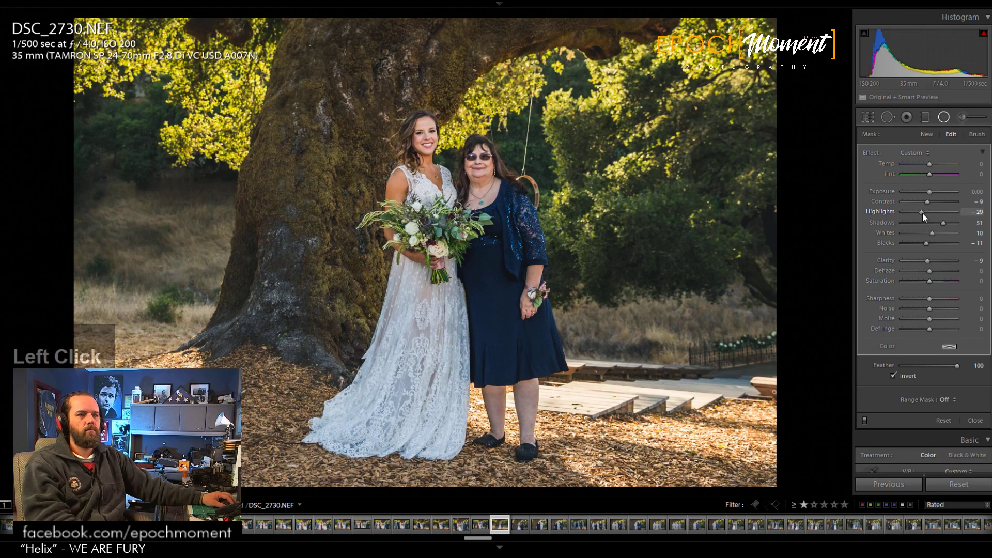
left_click(975, 420)
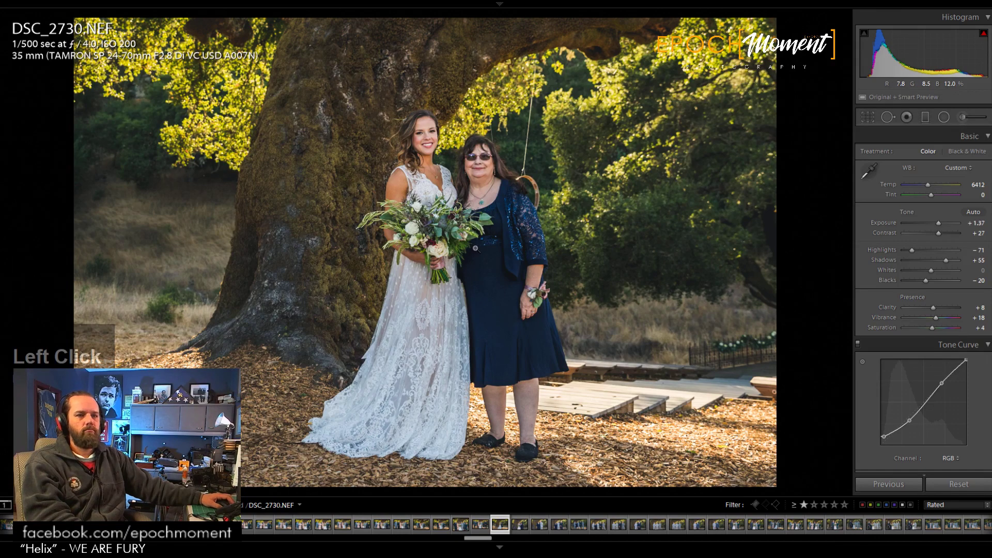
Step: Open DSC_2732.NEF, apply the previous photo's develop settings and loosen the crop slightly around the two women
key("Right")
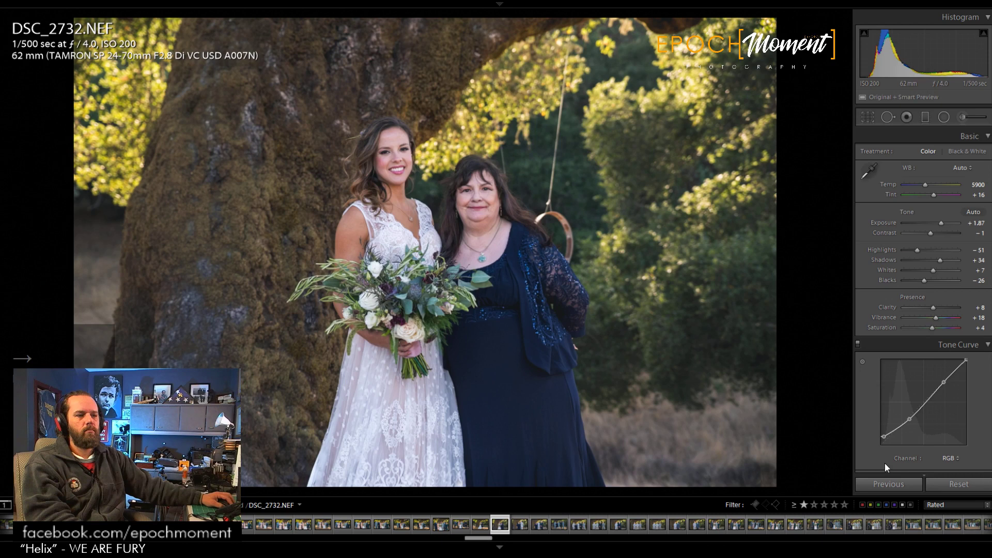
left_click(887, 484)
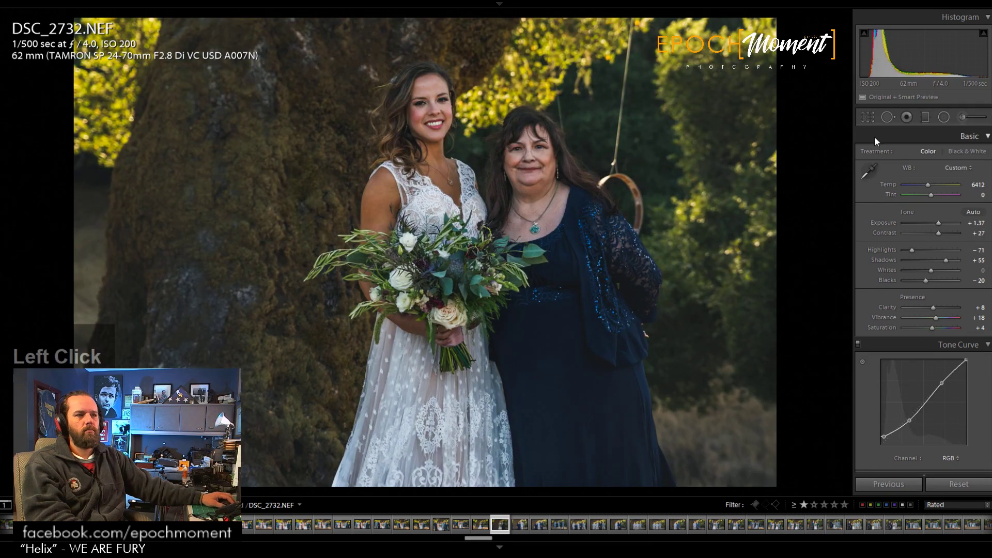
left_click(868, 117)
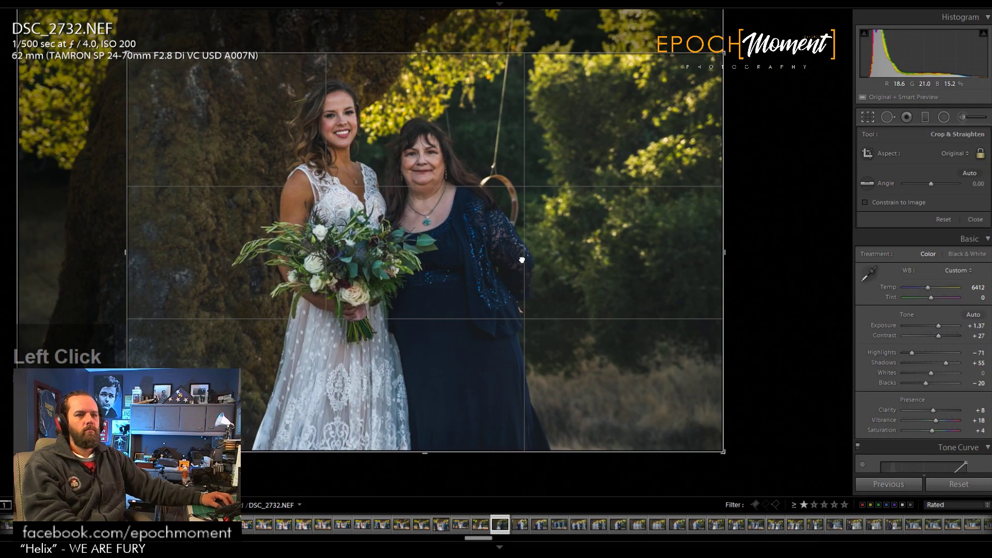
left_click_drag(128, 53, 116, 36)
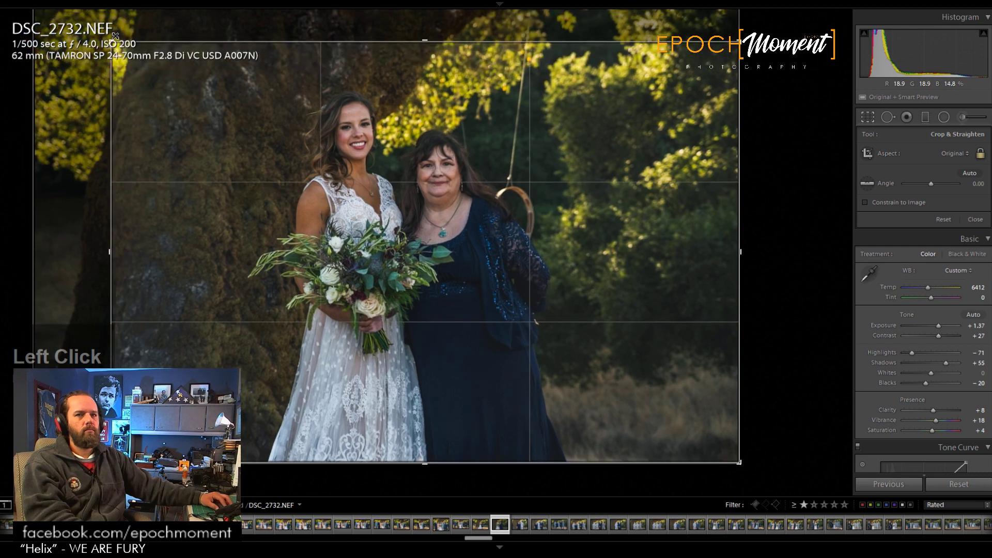
left_click(975, 220)
Step: Set the Exposure of DSC_2732.NEF to +1.77, Highlights to −51, Shadows to +84 and Blacks to −8
left_click_drag(937, 222, 923, 249)
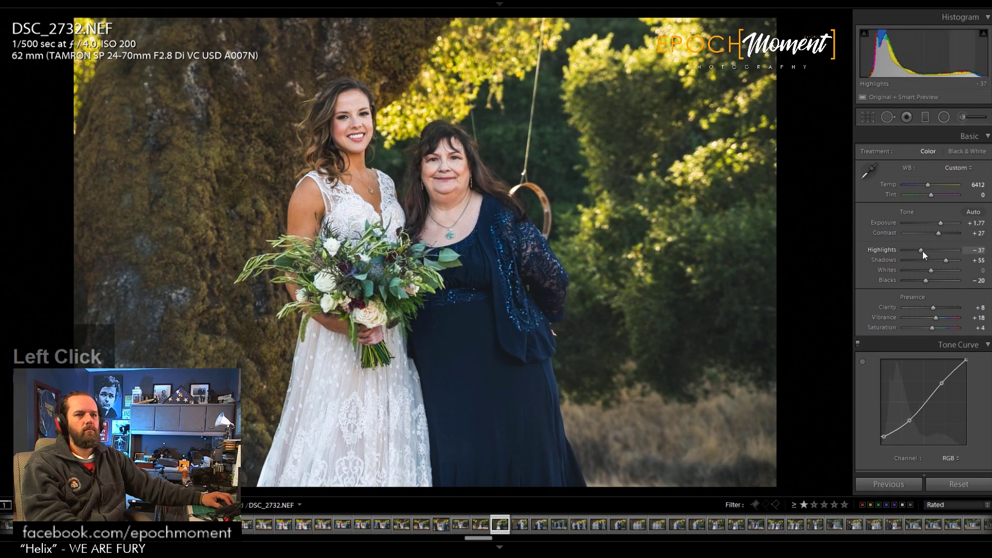
left_click_drag(947, 261, 953, 265)
left_click_drag(415, 180, 519, 305)
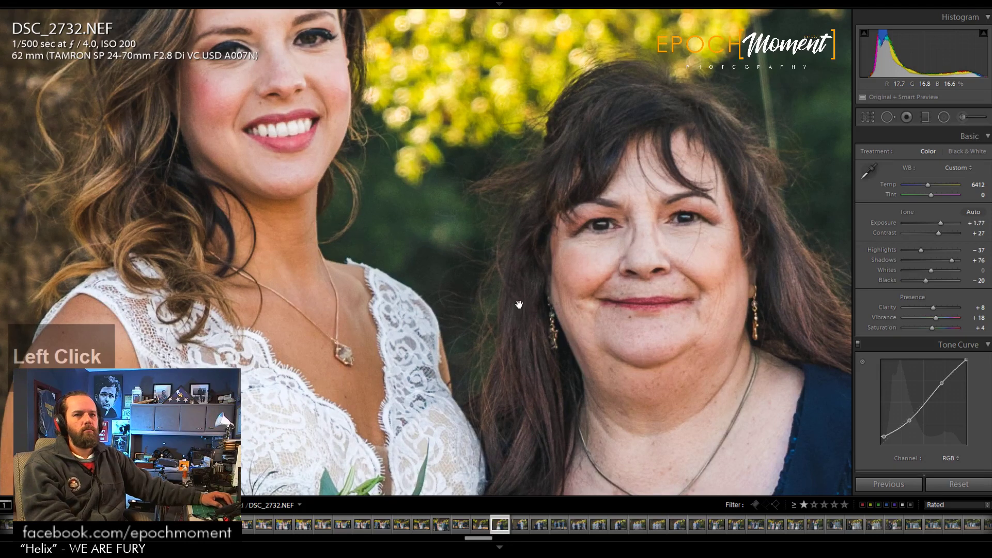
left_click(864, 34)
left_click(485, 151)
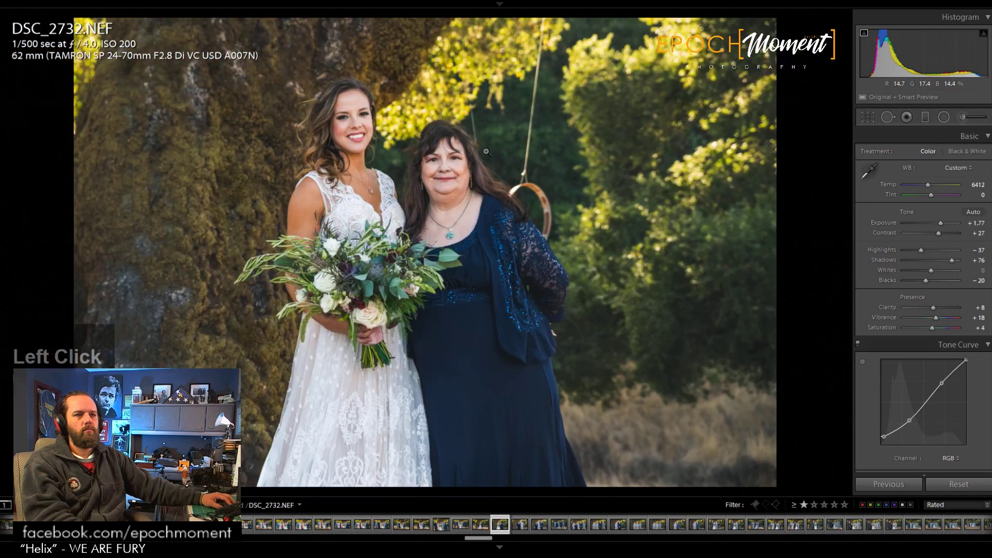
left_click(864, 34)
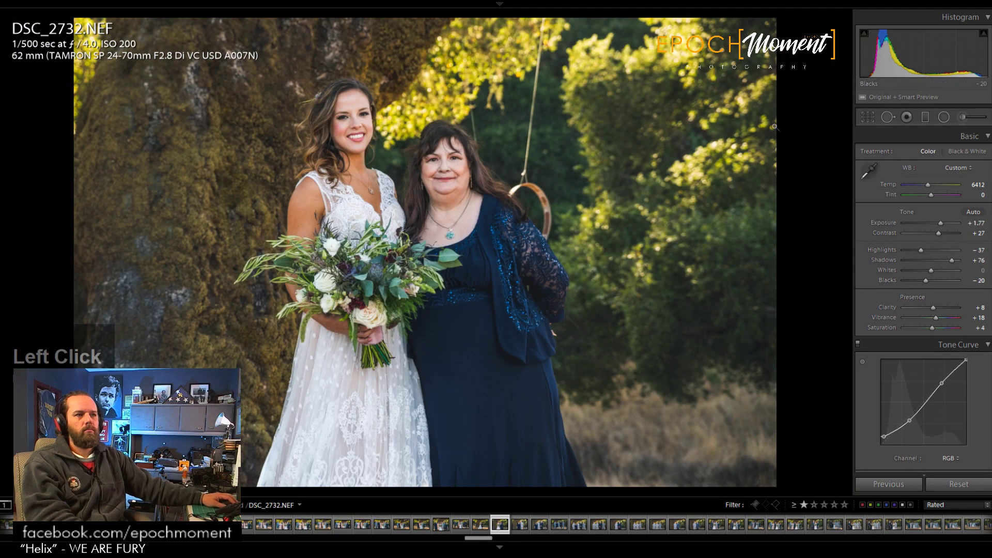
left_click_drag(921, 251, 929, 272)
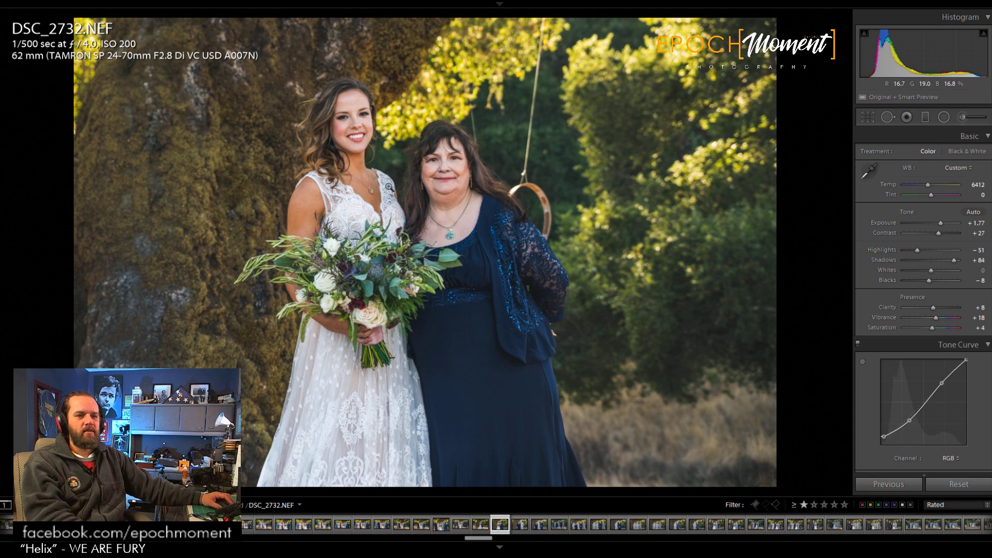
Step: Open DSC_2733.NEF and apply the previous photo's develop settings
key("Right")
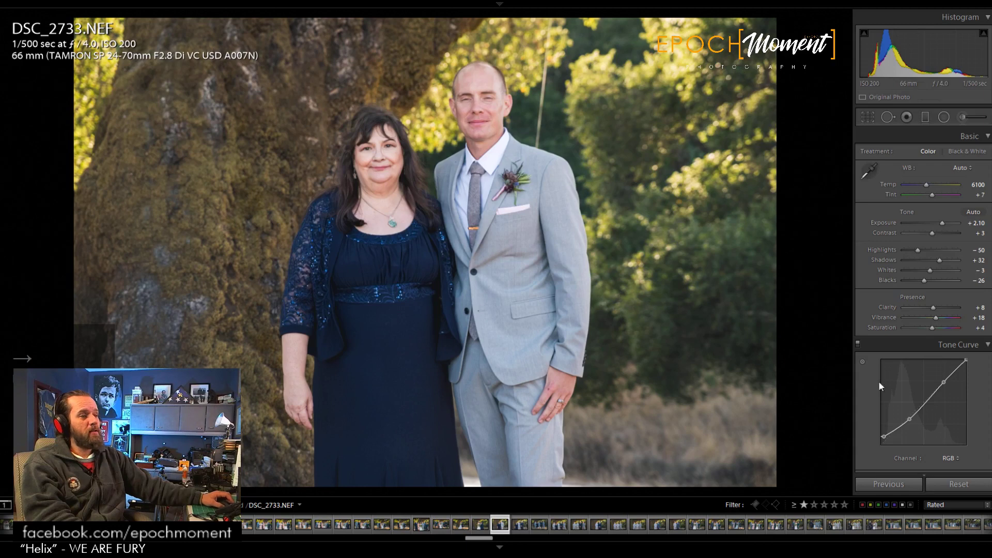
left_click(903, 482)
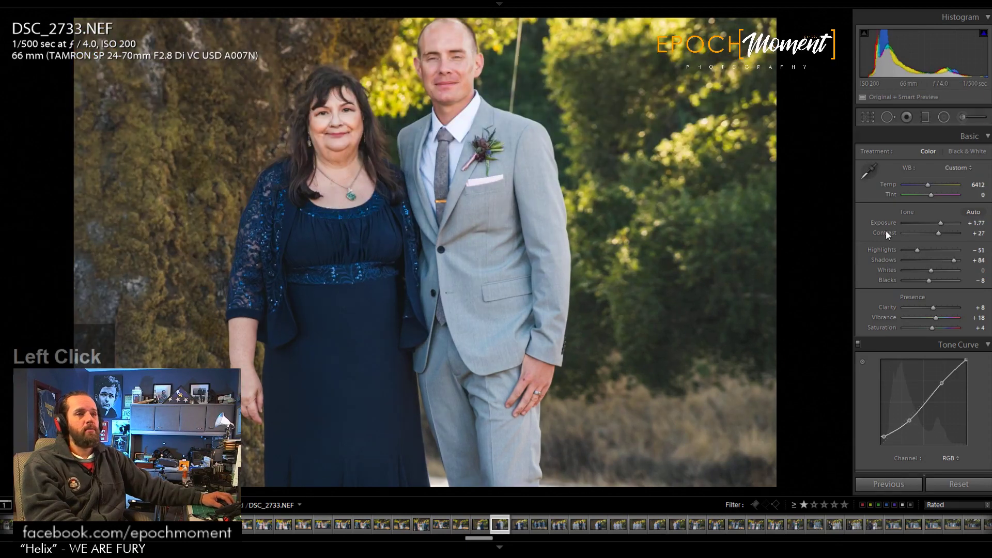
Step: Crop DSC_2733.NEF slightly tighter around the couple in the Original aspect, reposition the frame, and set Shadows to +69
left_click(868, 119)
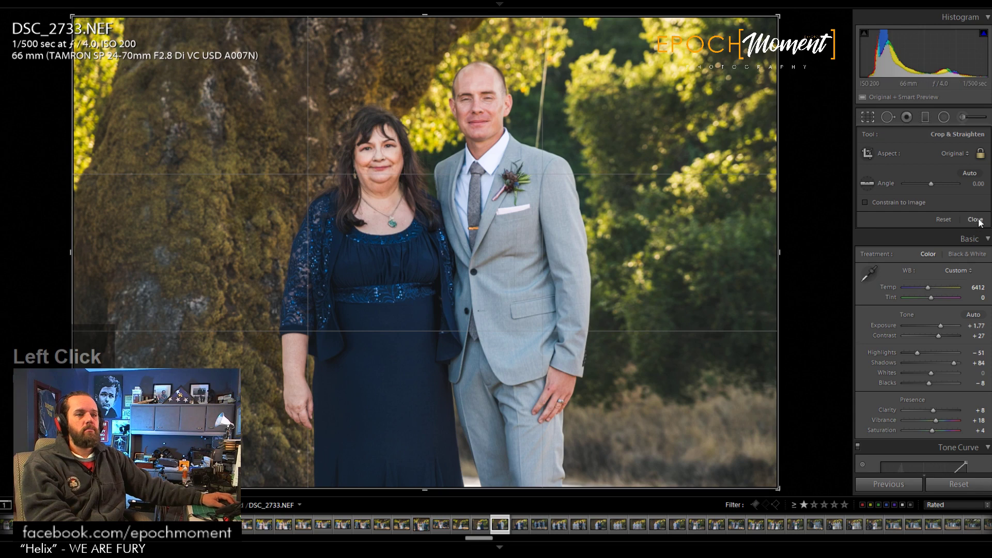
left_click_drag(432, 488, 432, 472)
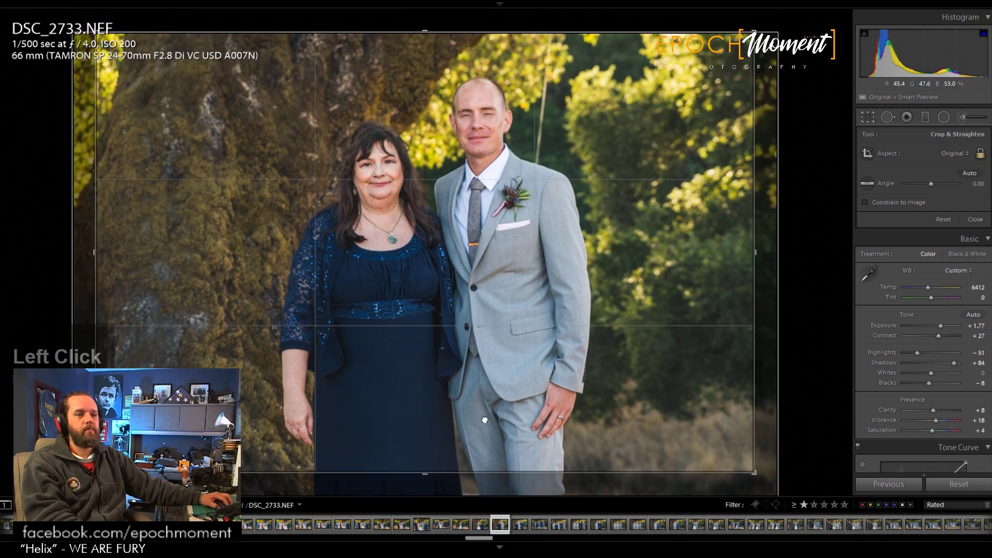
left_click_drag(484, 420, 500, 418)
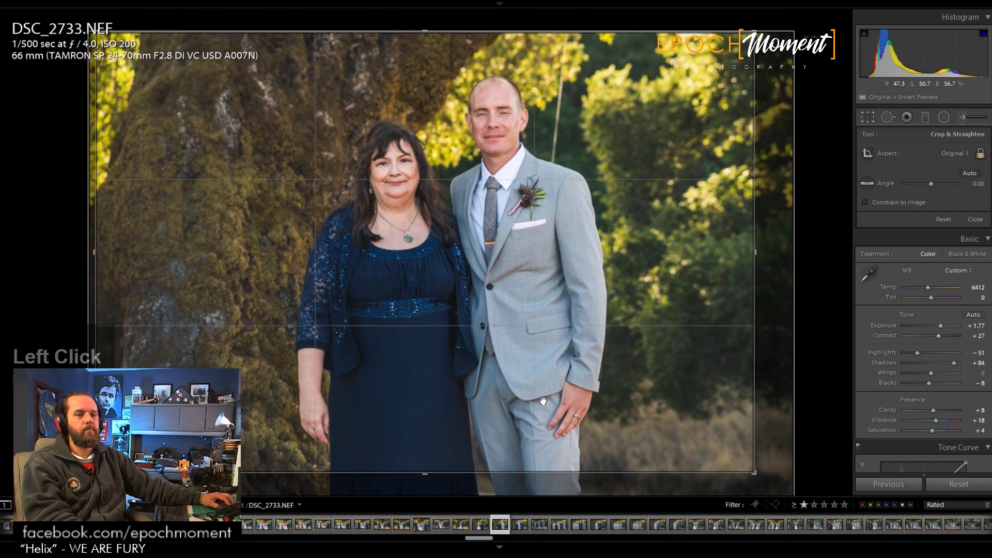
left_click(975, 219)
left_click_drag(953, 260, 950, 262)
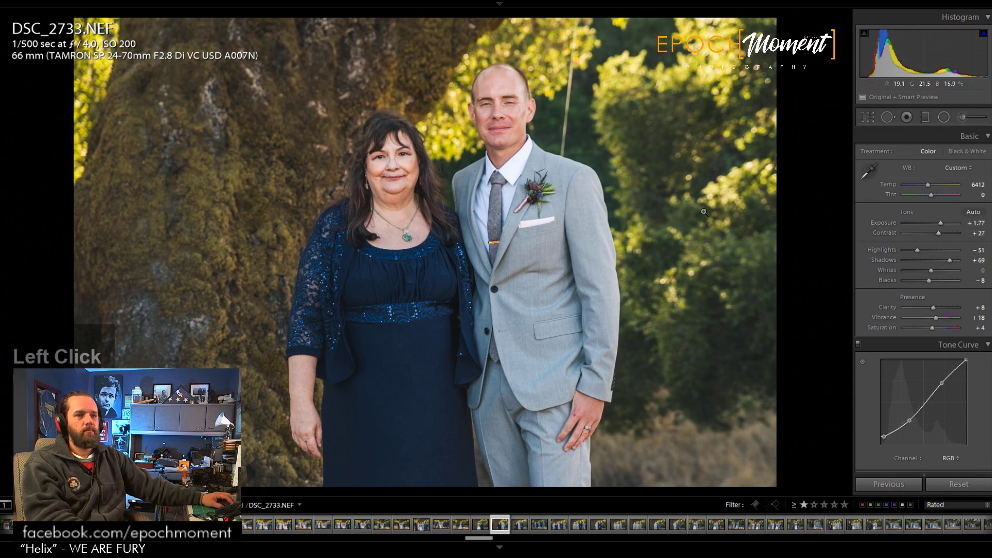
Step: Open DSC_2736.NEF, apply the previous photo's develop settings and reposition the crop around the three people
key("Right")
key("Left")
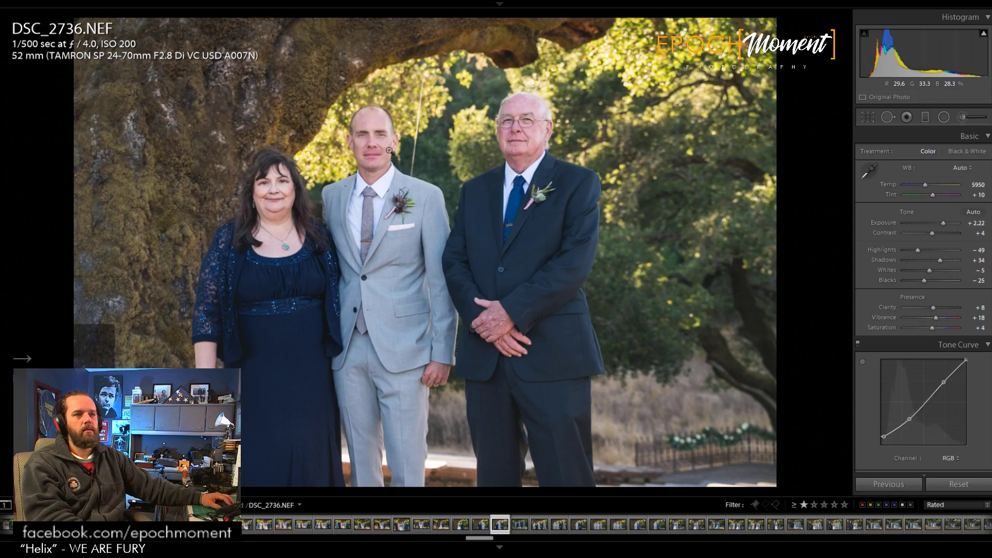
left_click(895, 488)
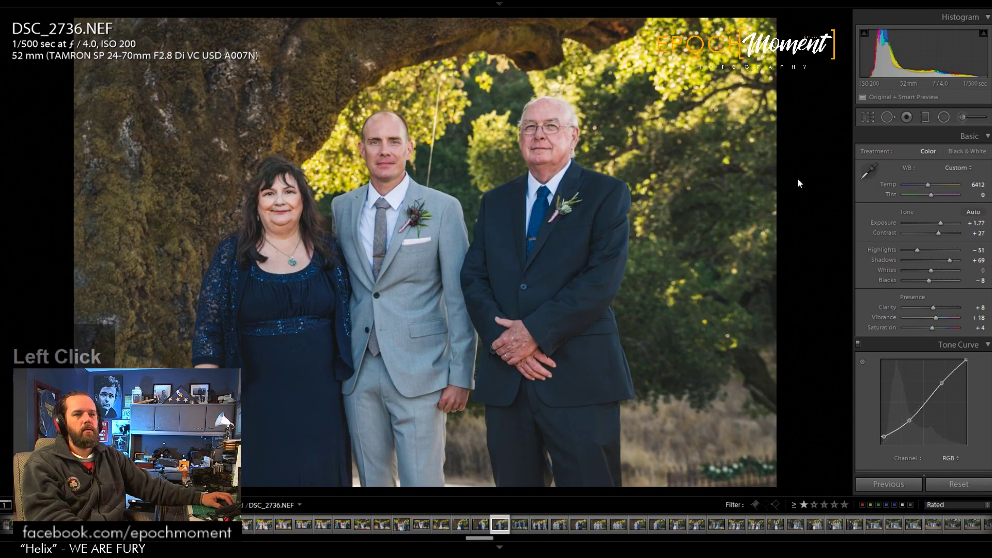
left_click(862, 118)
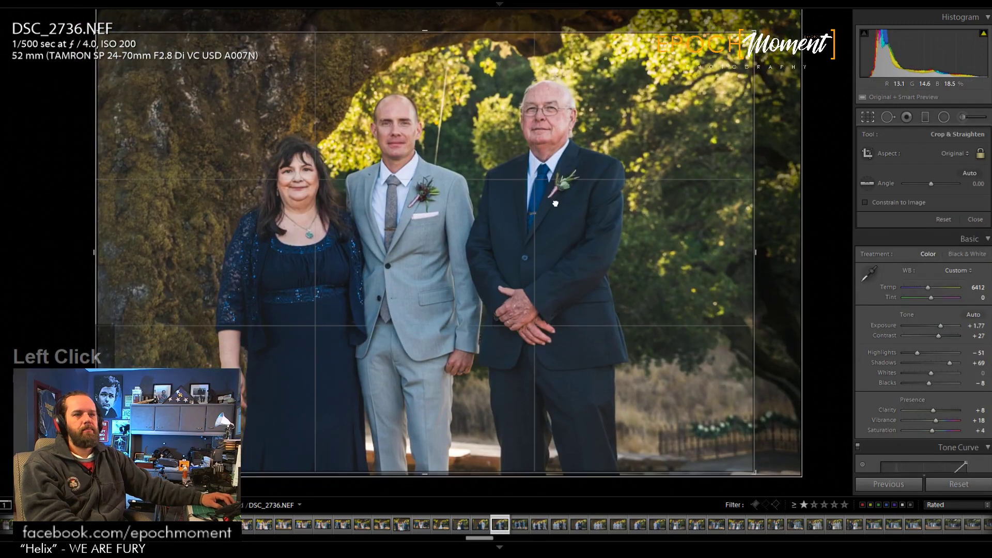
left_click_drag(552, 207, 539, 216)
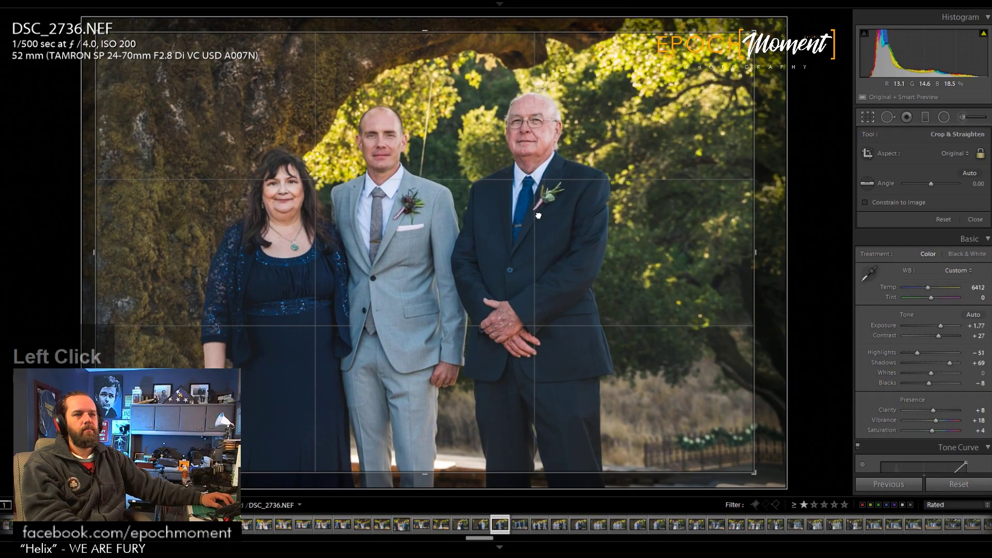
left_click(964, 222)
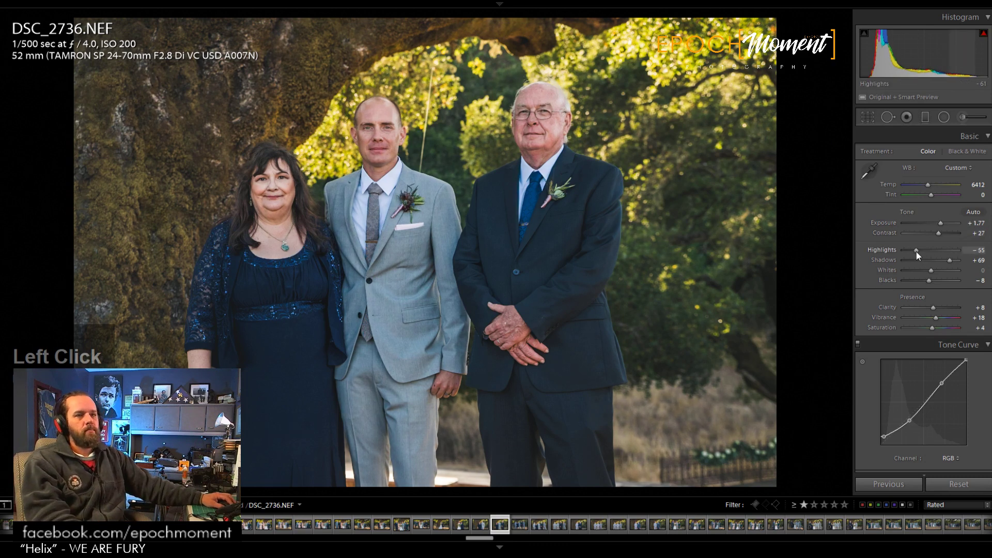
Step: Set the Highlights of DSC_2736.NEF to −47 and the Red hue to +19
left_click_drag(916, 252, 918, 252)
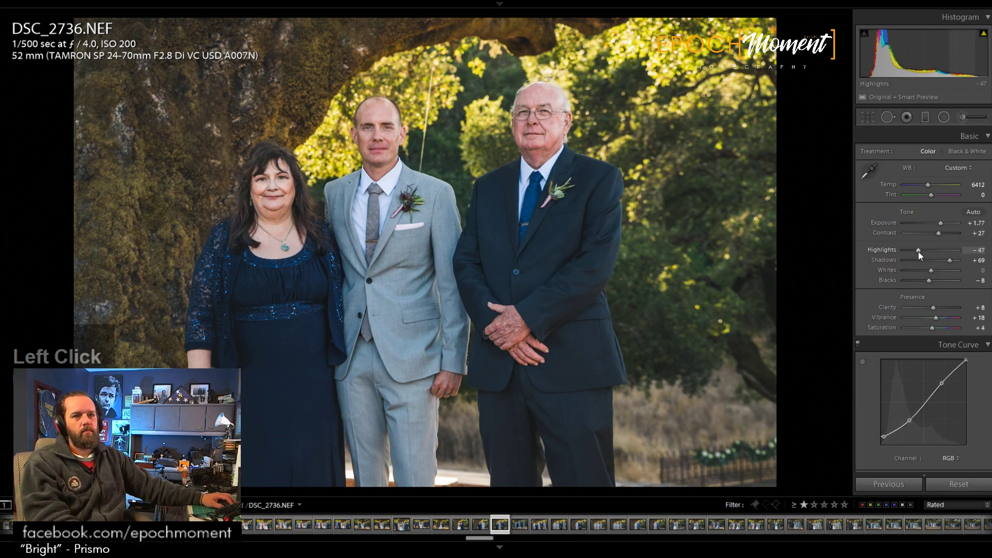
scroll(924, 196, "down", 5)
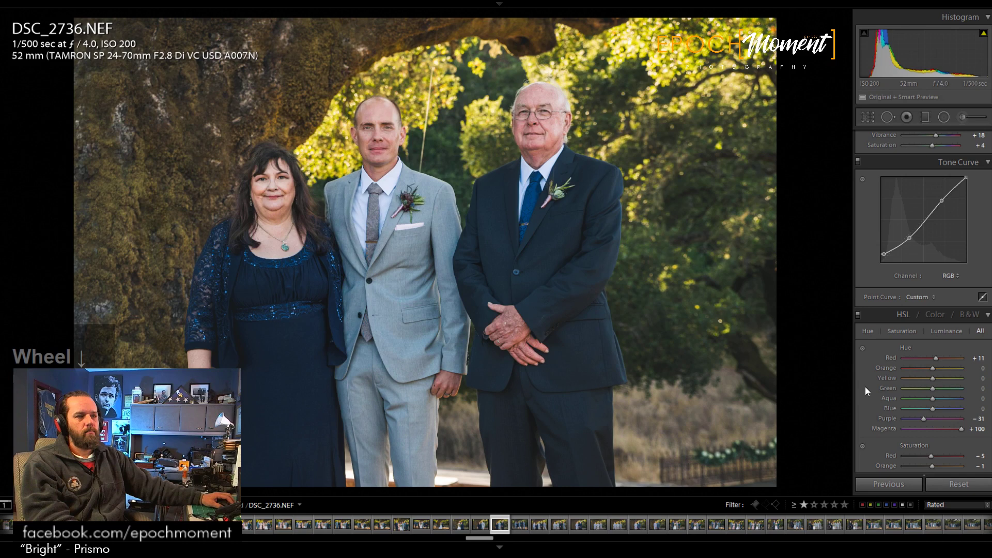
left_click(937, 358)
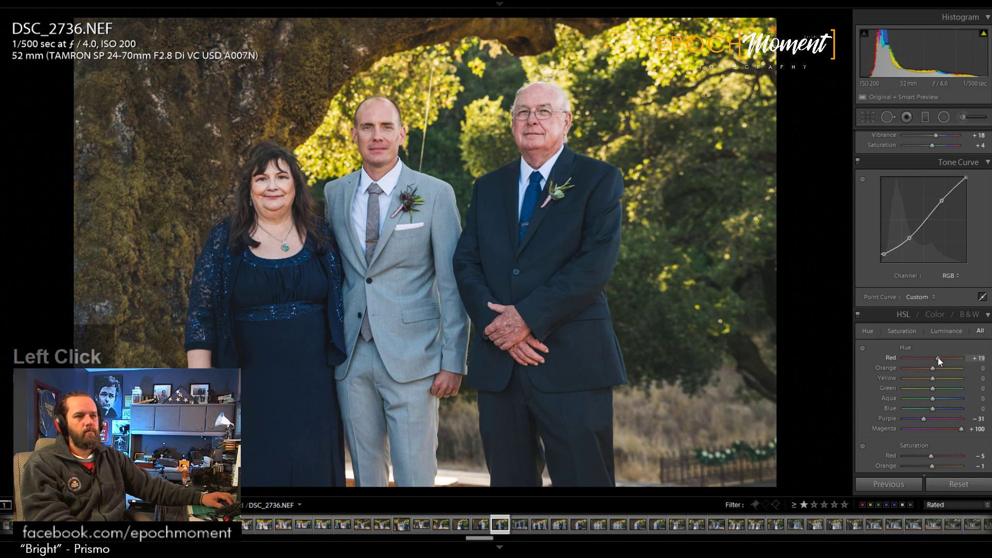
scroll(891, 419, "up", 3)
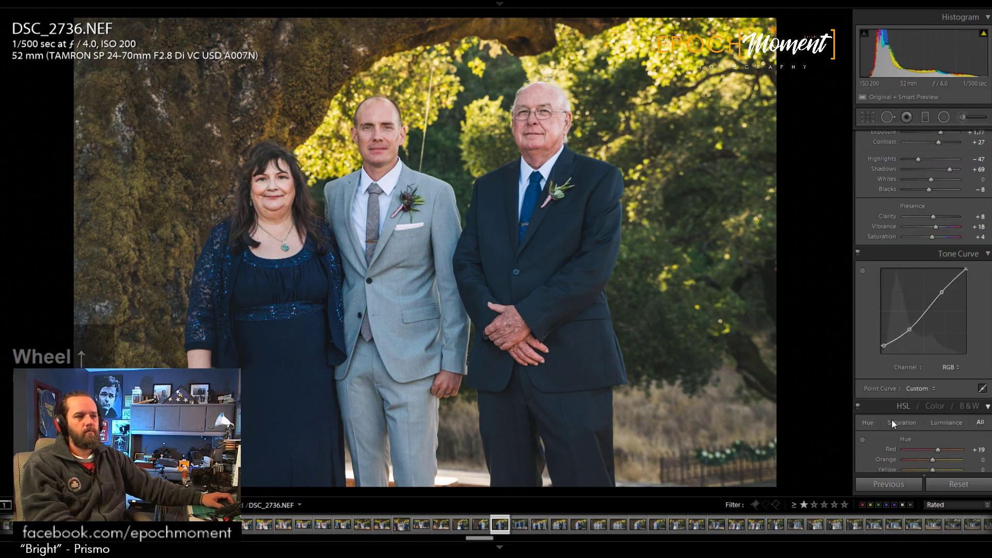
scroll(891, 423, "down", 3)
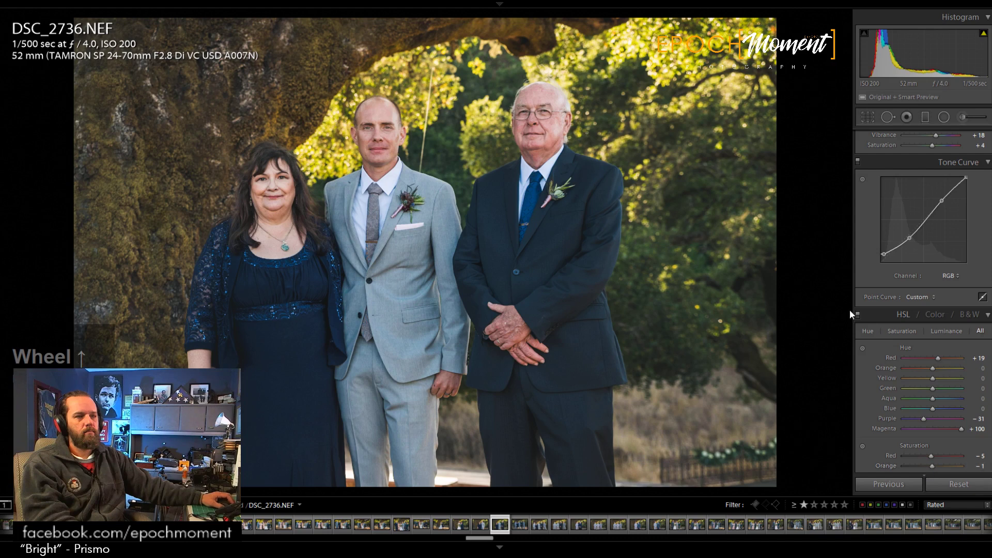
Step: Set the Blacks of DSC_2736.NEF to −24
scroll(878, 280, "up", 5)
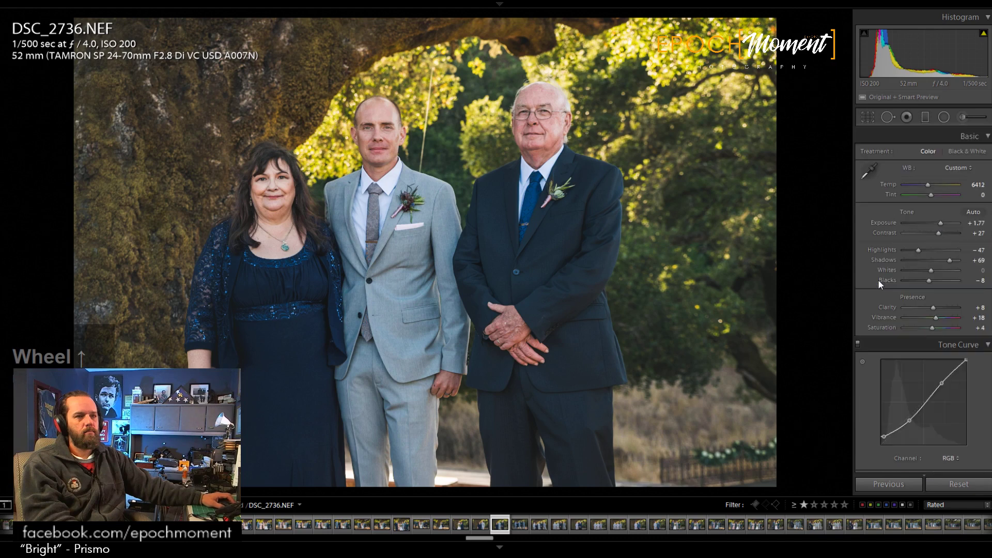
left_click(928, 279)
left_click_drag(927, 279, 925, 282)
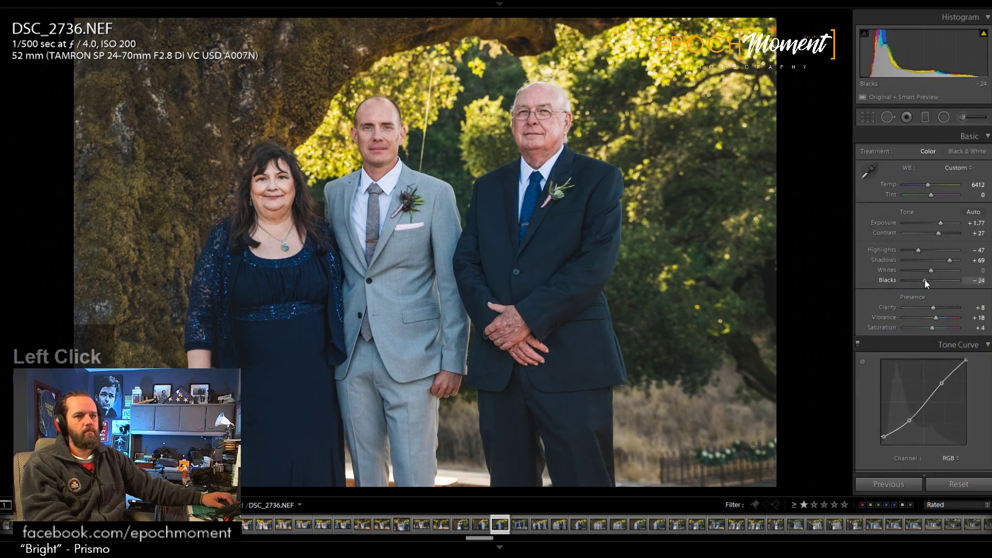
Step: Open DSC_2737.NEF and apply the previous photo's develop settings
key("Right")
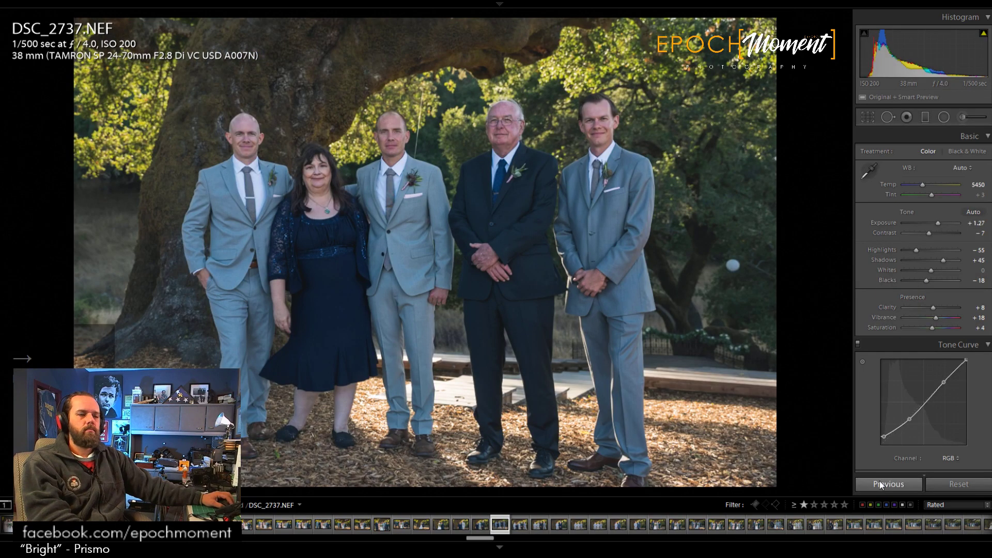
left_click(888, 481)
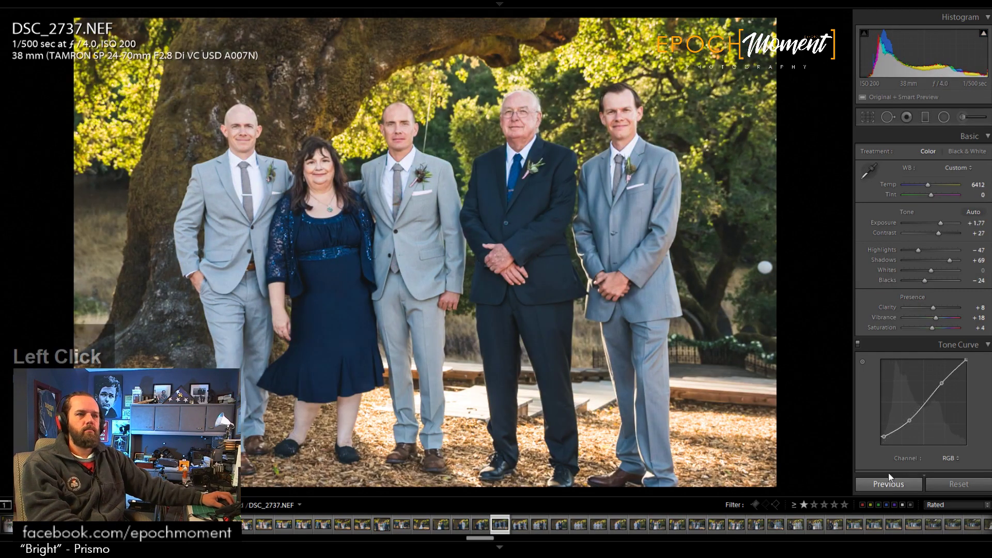
Step: Reset the crop of DSC_2737.NEF to the full frame and set Exposure to +1.57 and Temp to 6020
left_click(867, 118)
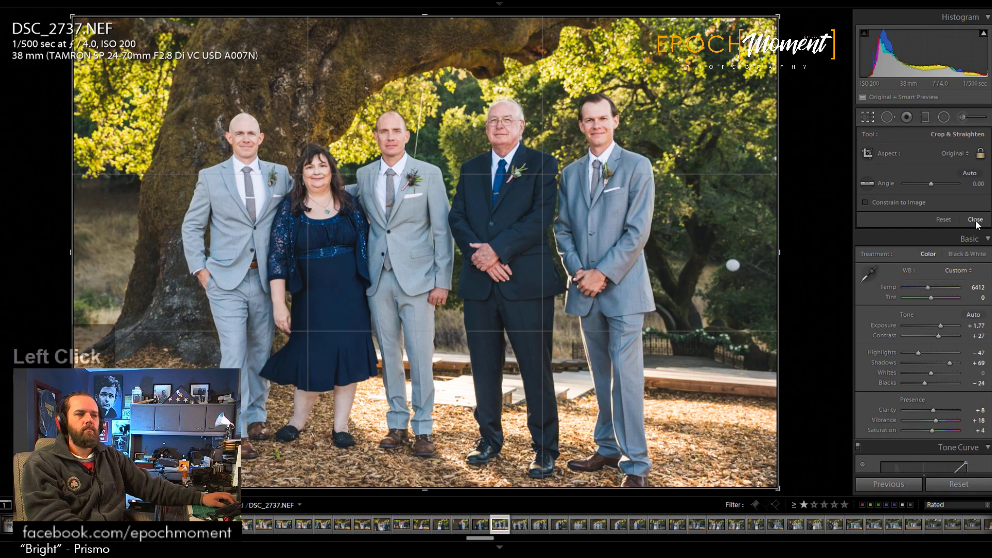
left_click(976, 220)
left_click_drag(938, 225, 938, 225)
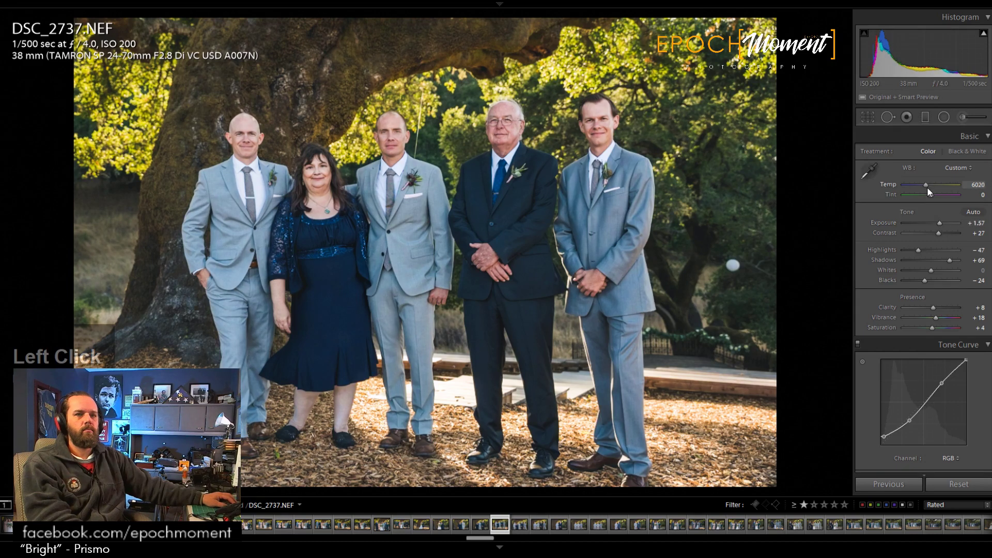
Step: Set Highlights to −59, Shadows to +31, Blacks to −14 and Contrast to +22 on DSC_2737.NEF, and inspect the faces up close
left_click_drag(913, 250, 935, 261)
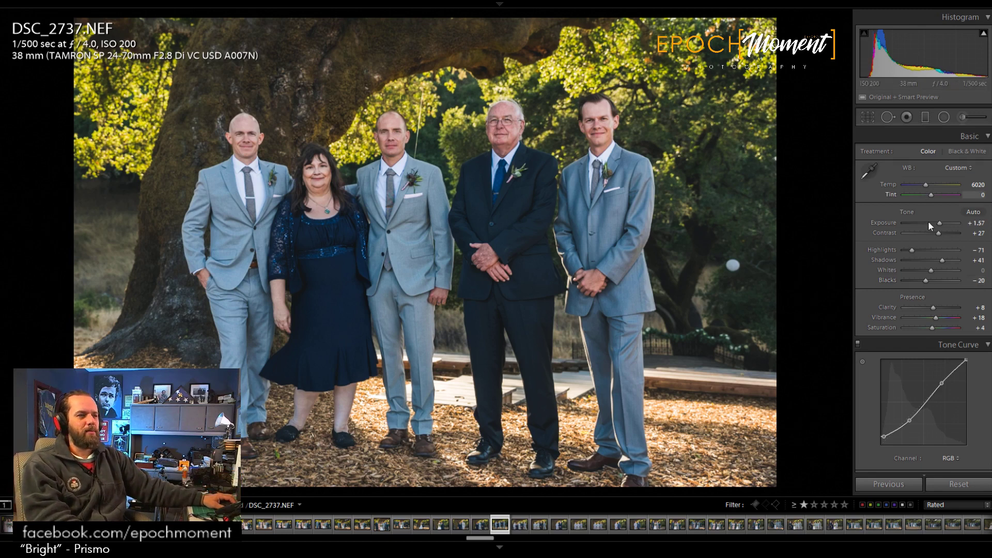
left_click_drag(912, 252, 940, 269)
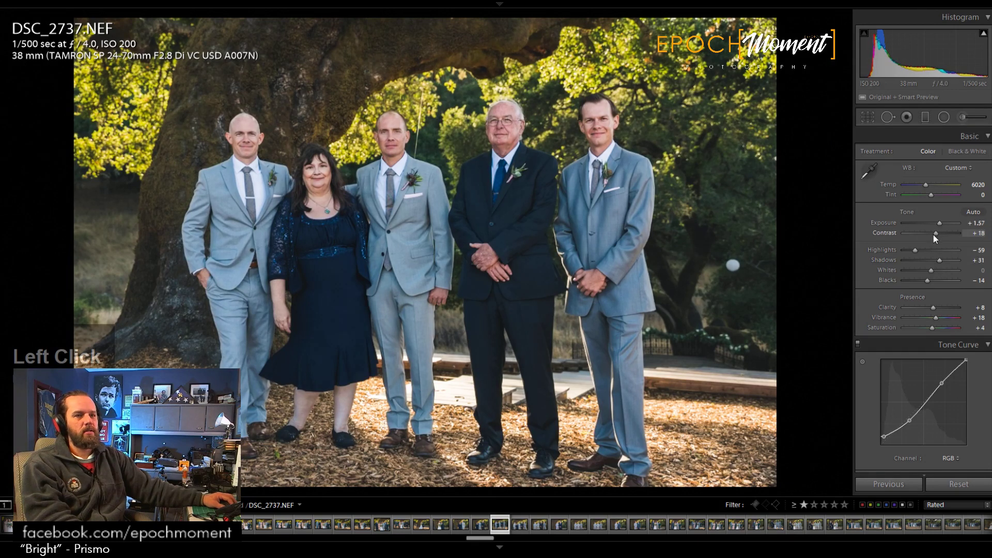
left_click_drag(935, 237, 936, 237)
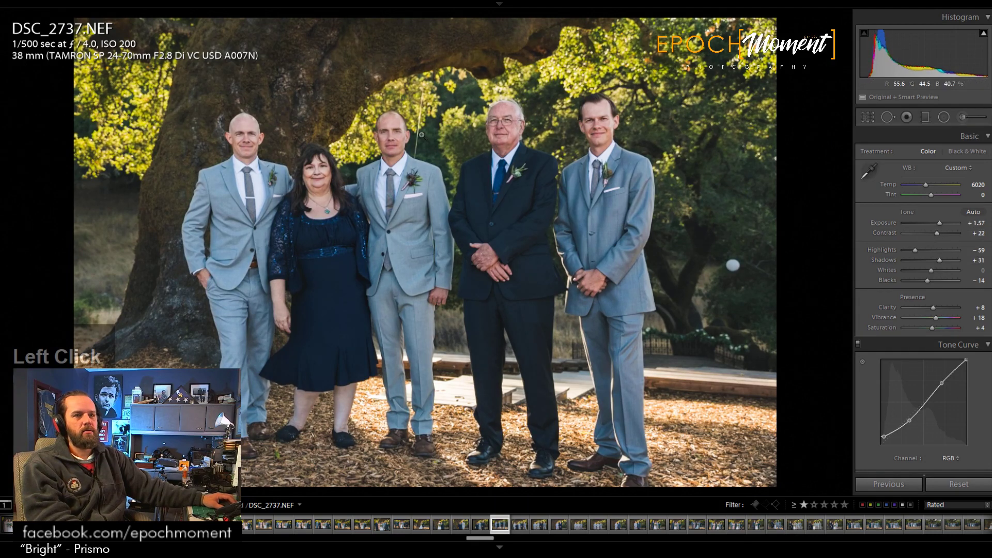
left_click(453, 136)
left_click_drag(580, 166, 503, 298)
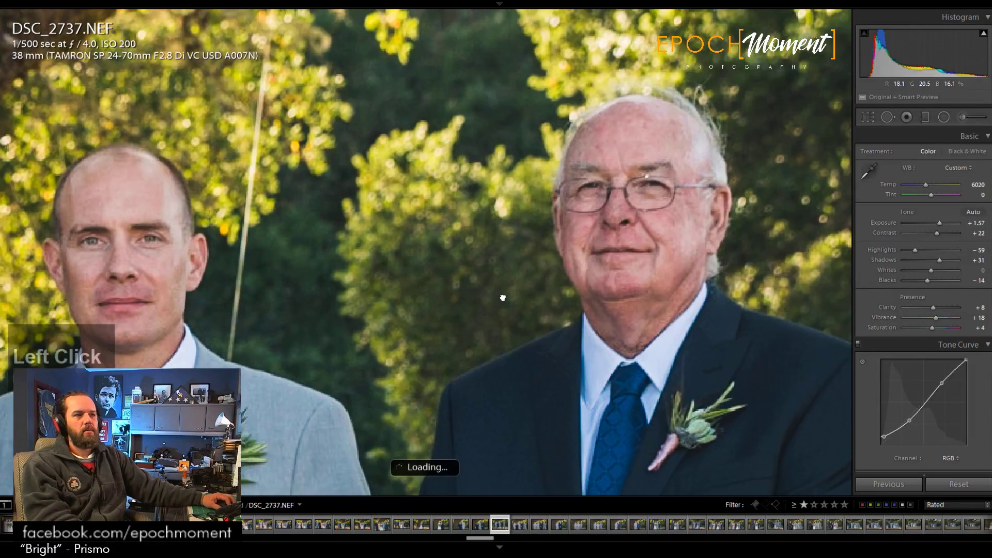
left_click(464, 277)
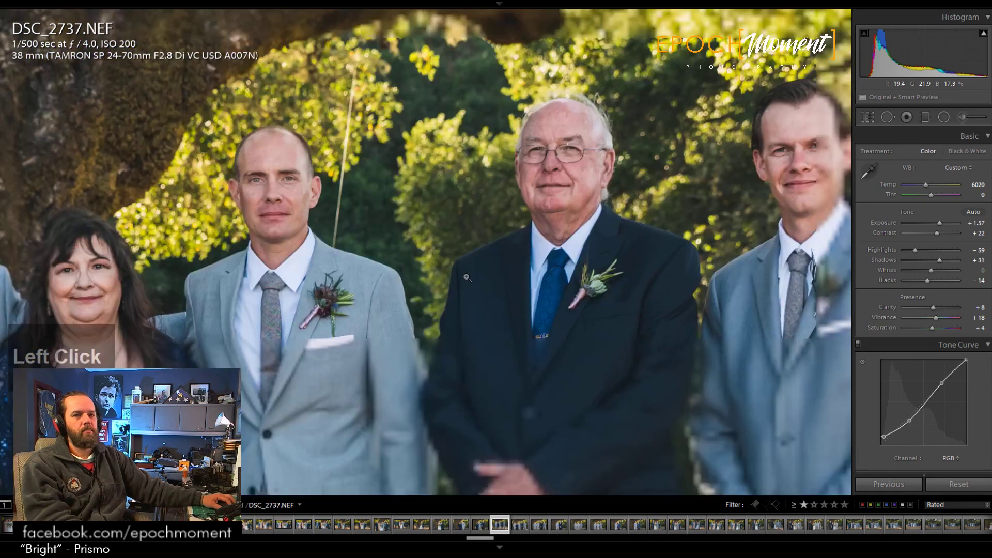
Step: Apply the previous photo's develop settings to DSC_2738.NEF, with Exposure +1.86, Temp 6608, Highlights −57, Shadows +51 and Blacks −20
key("Right")
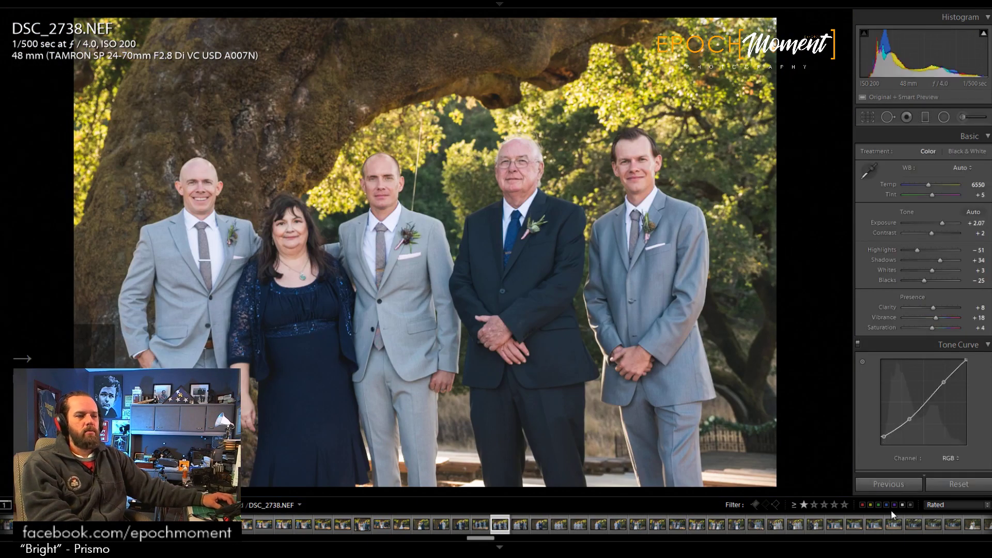
left_click(892, 486)
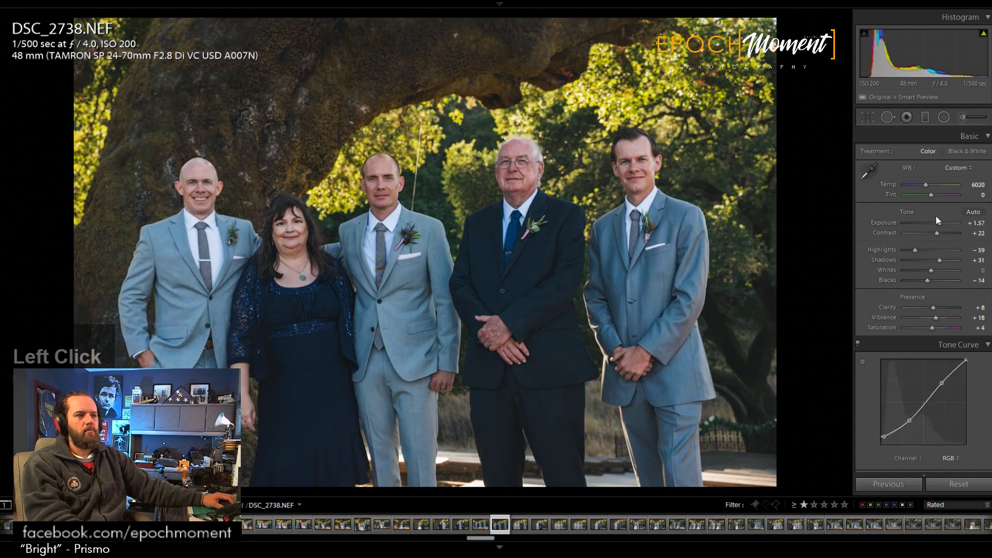
left_click_drag(938, 221, 941, 222)
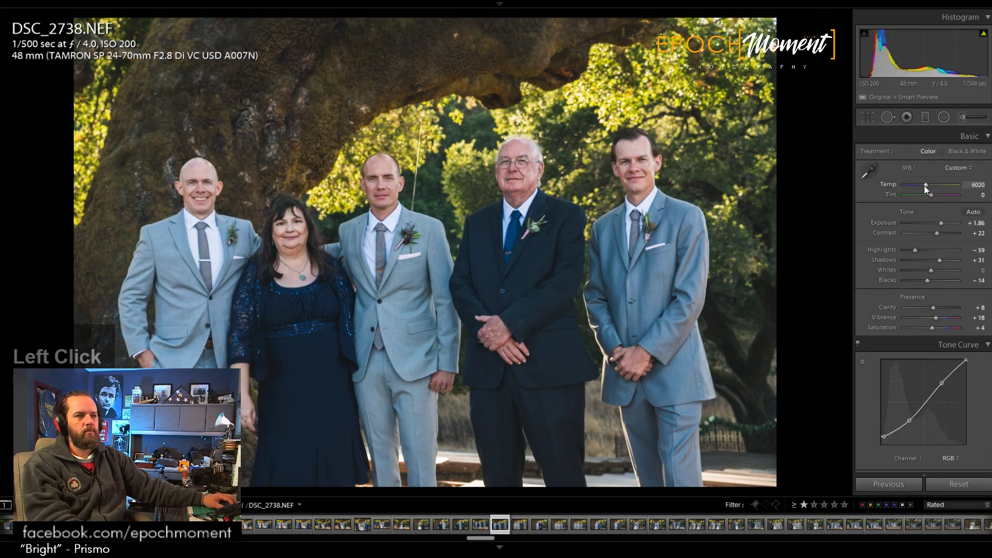
left_click_drag(915, 251, 942, 260)
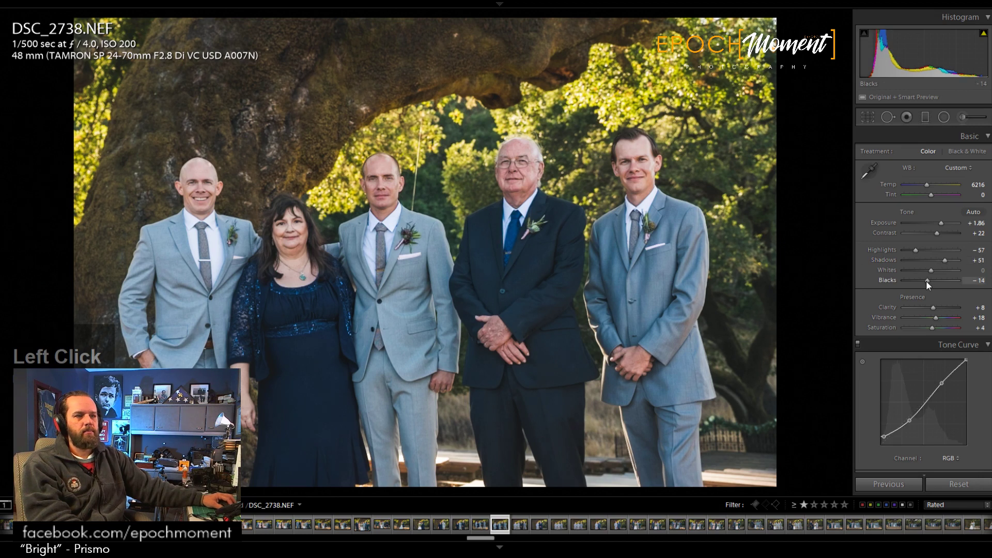
left_click_drag(926, 281, 926, 280)
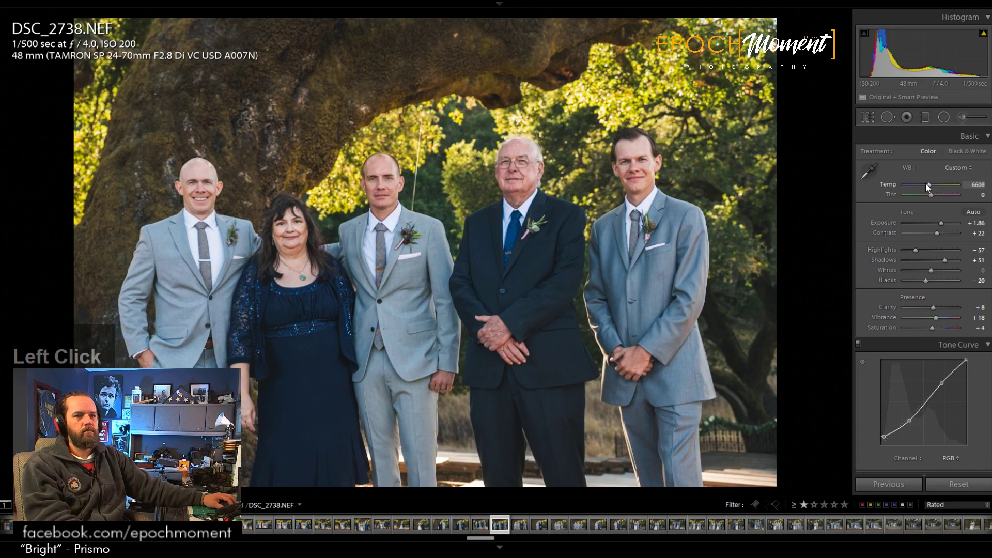
left_click(865, 119)
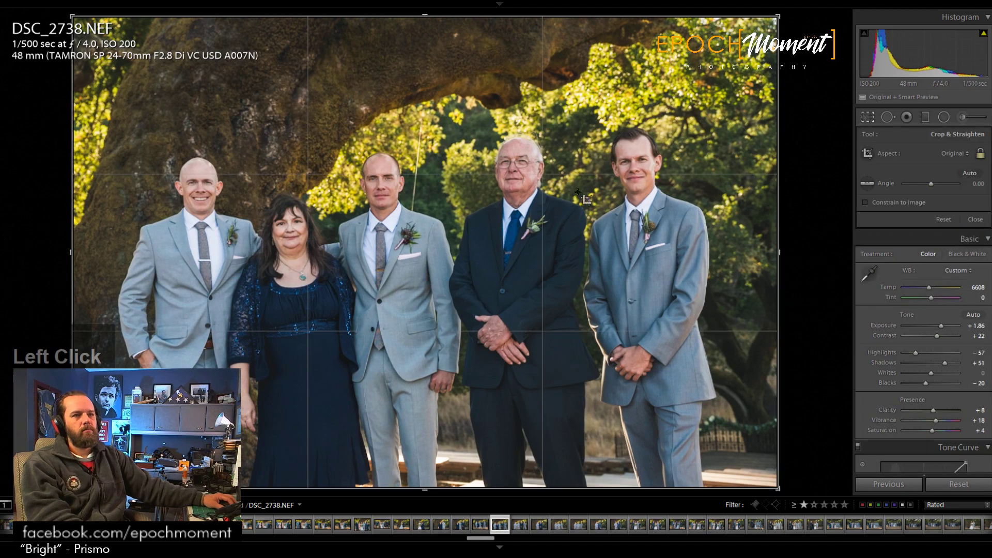
left_click_drag(427, 19, 428, 35)
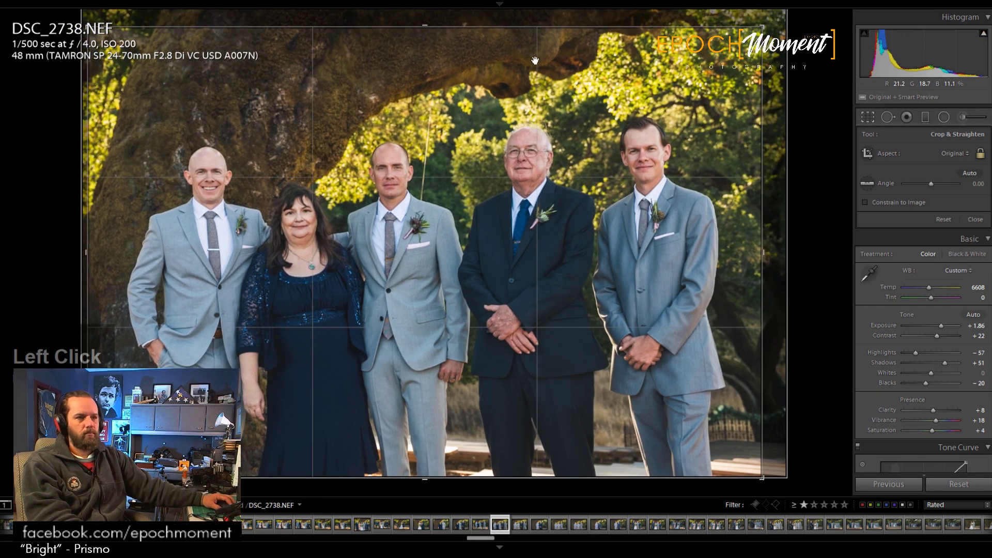
left_click_drag(490, 28, 496, 12)
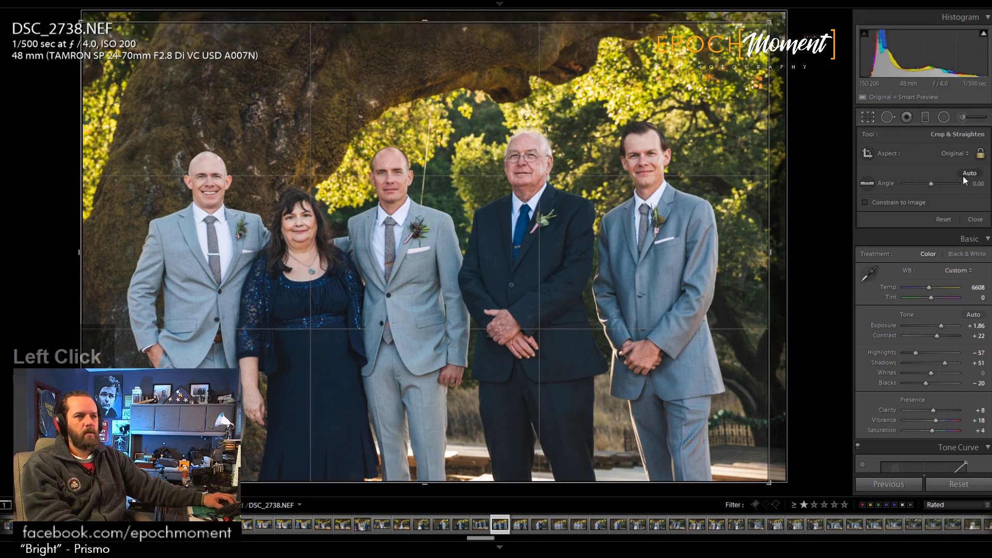
left_click(953, 154)
left_click(871, 217)
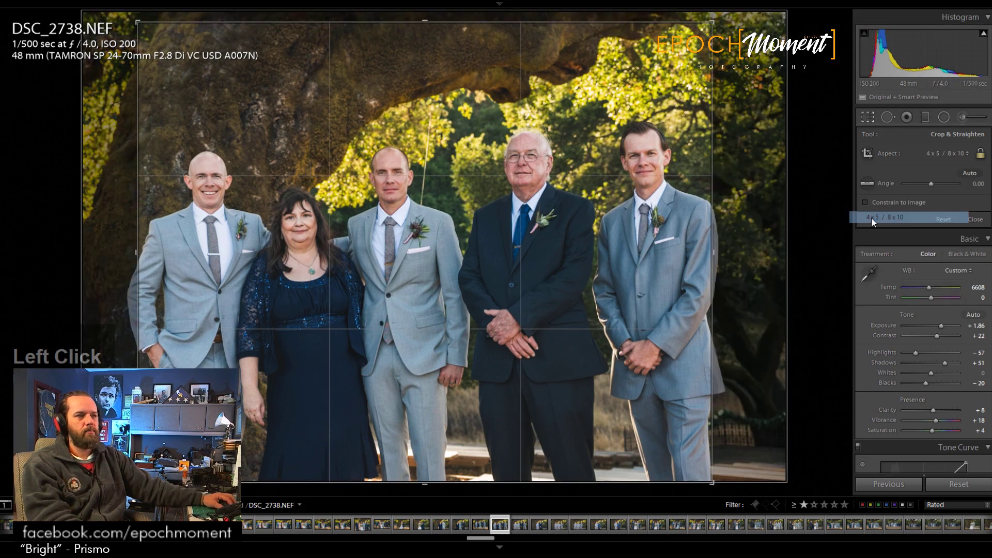
left_click_drag(519, 23, 523, 9)
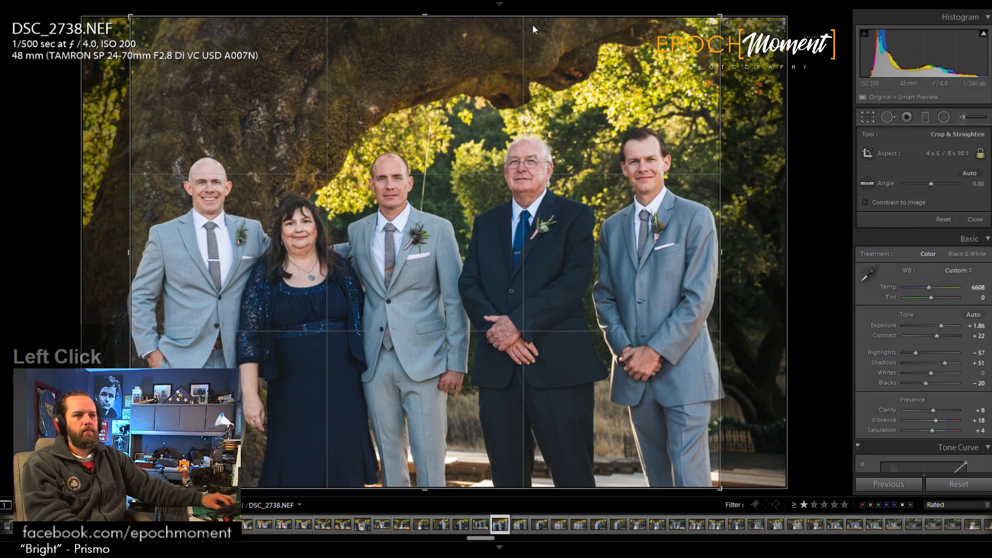
left_click_drag(551, 88, 549, 89)
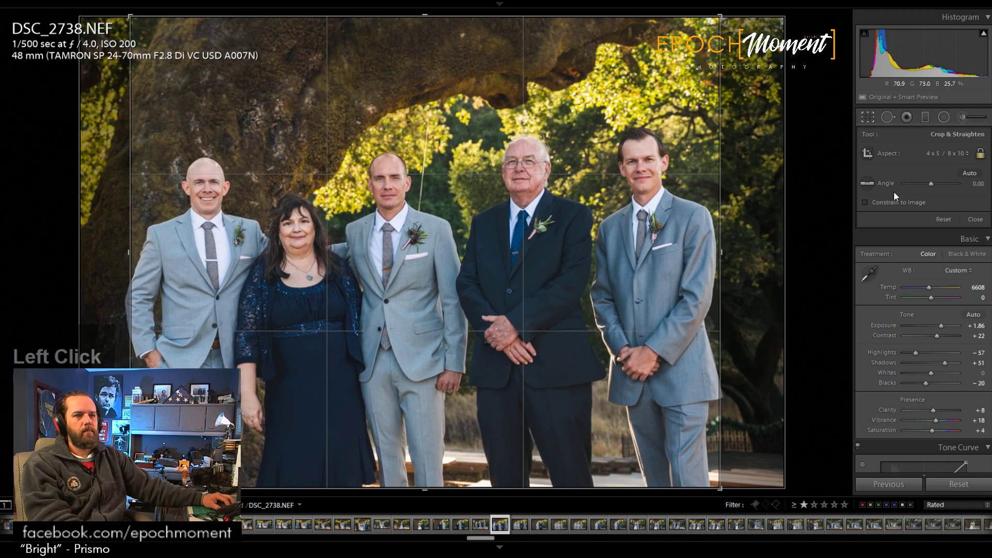
left_click(943, 219)
left_click(964, 220)
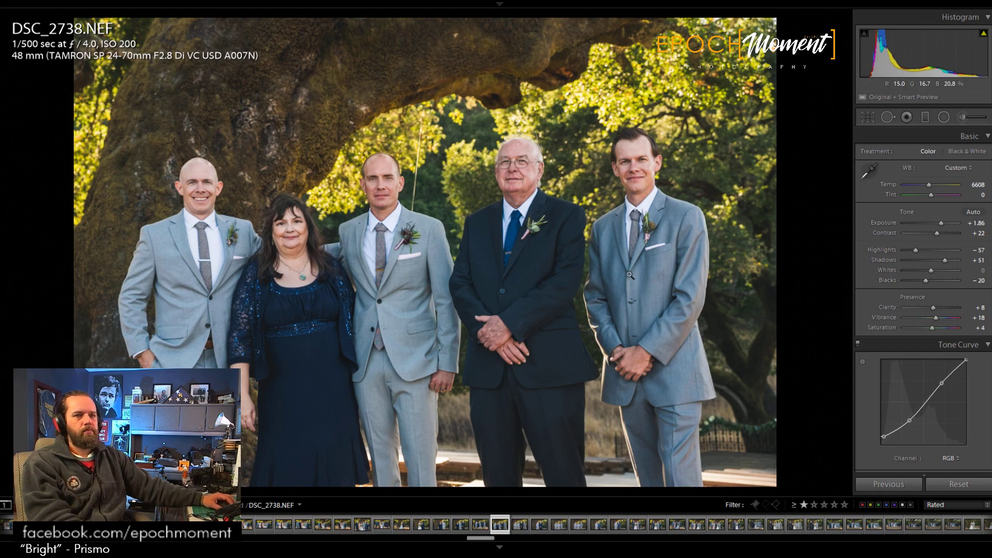
Step: Apply the previous photo's develop settings to DSC_2740.NEF, set Highlights to −59 and Shadows to +57, and inspect a face up close
key("Right")
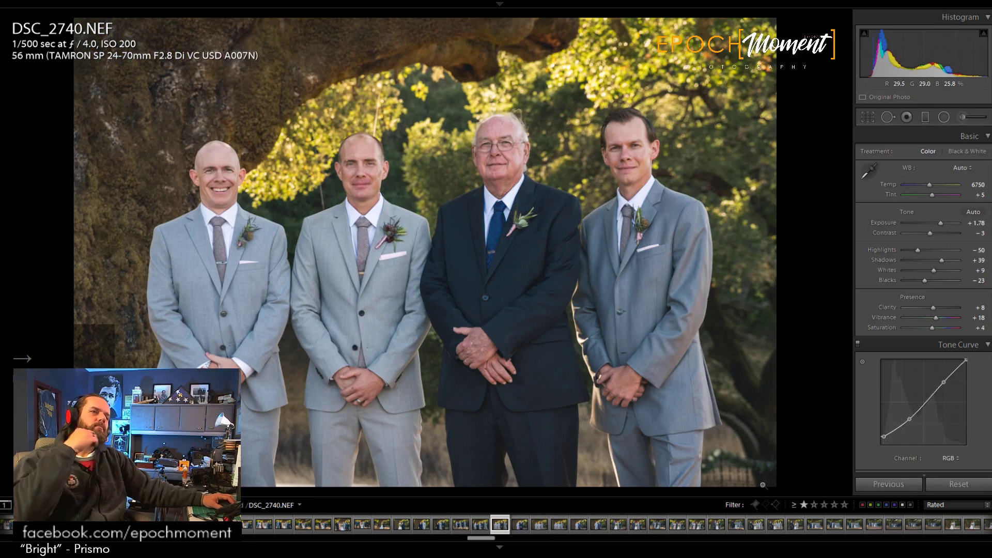
left_click(888, 482)
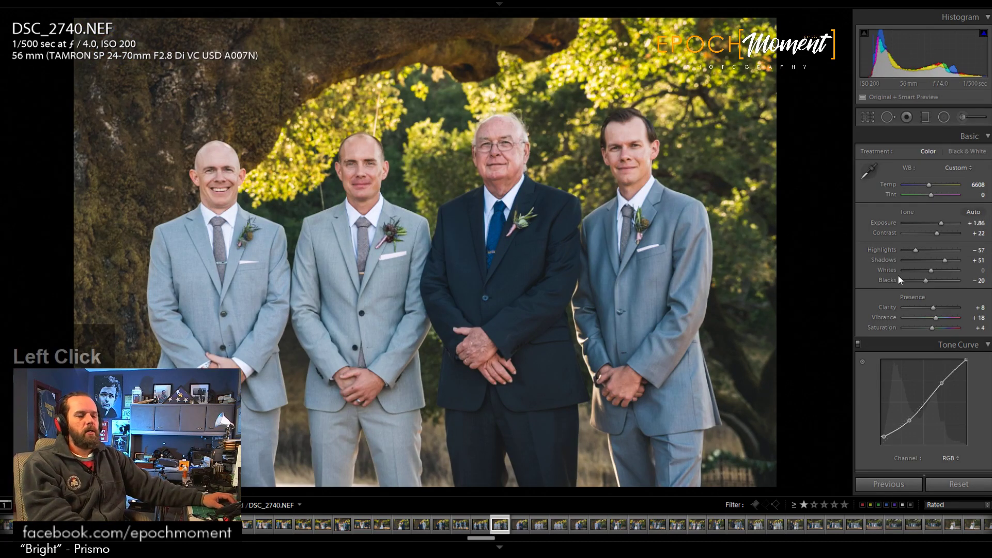
left_click_drag(913, 249, 947, 265)
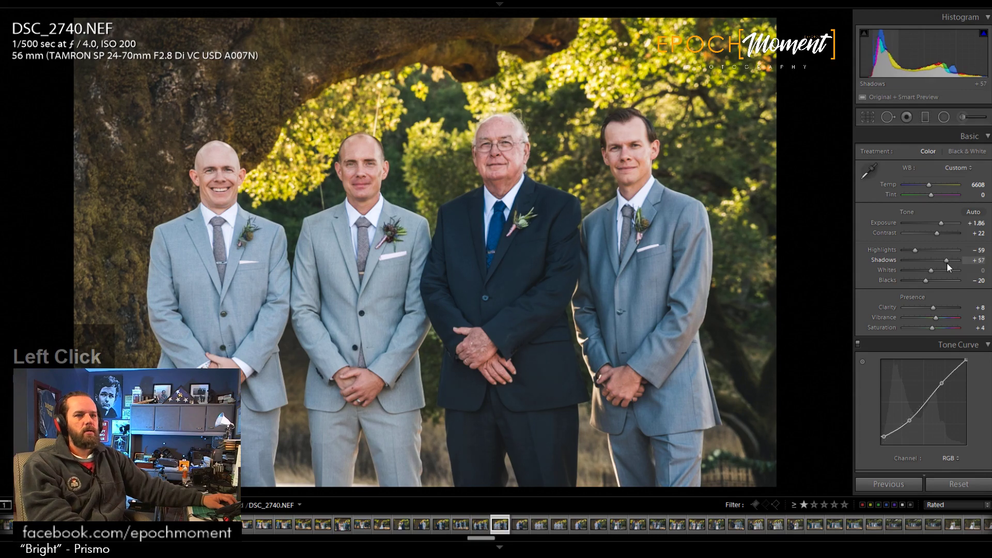
left_click(379, 176)
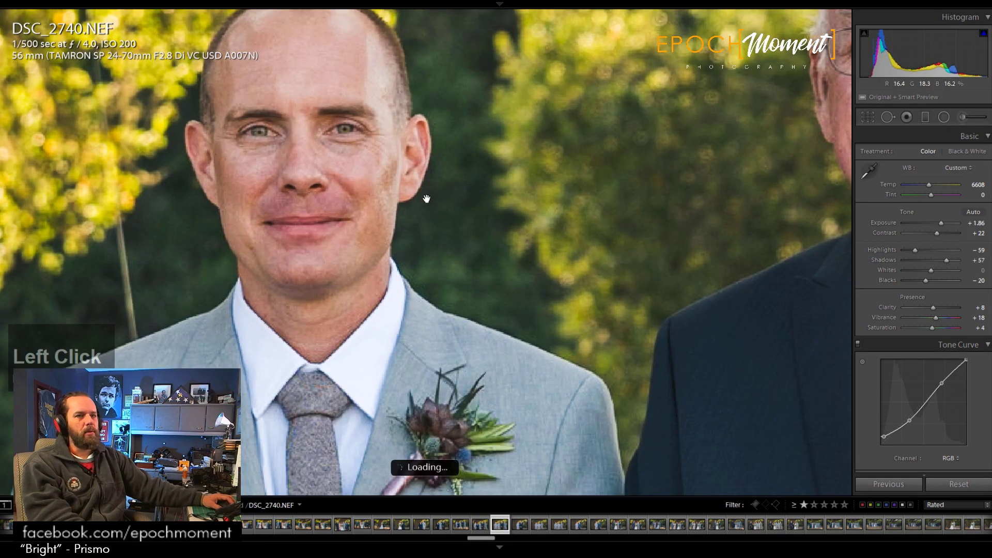
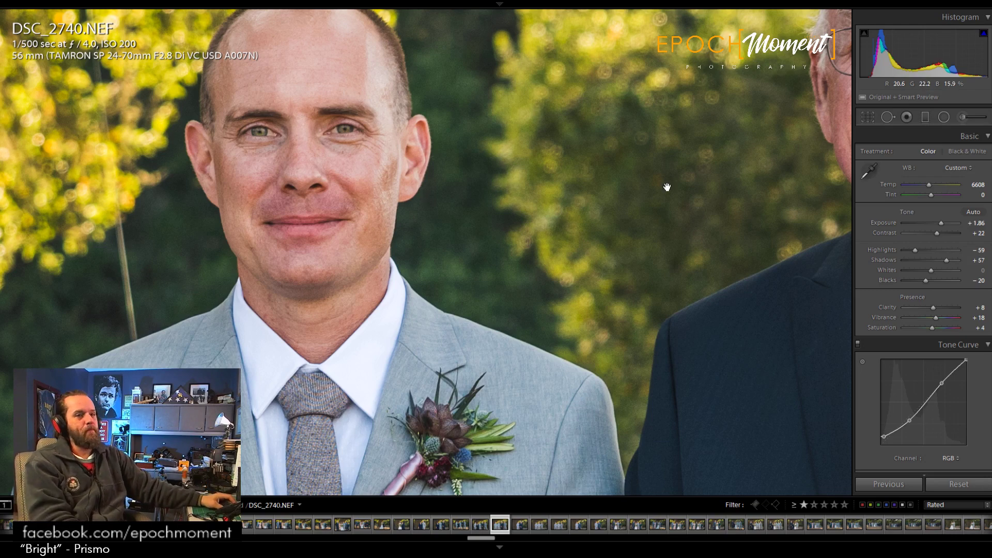
left_click(617, 192)
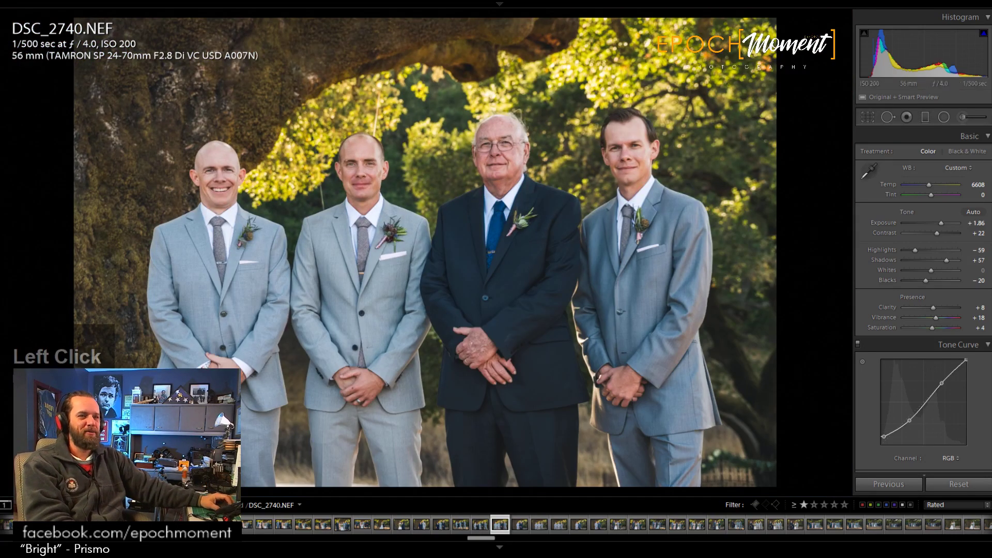
Step: Set the Orange saturation of DSC_2740.NEF to −6
scroll(875, 349, "down", 5)
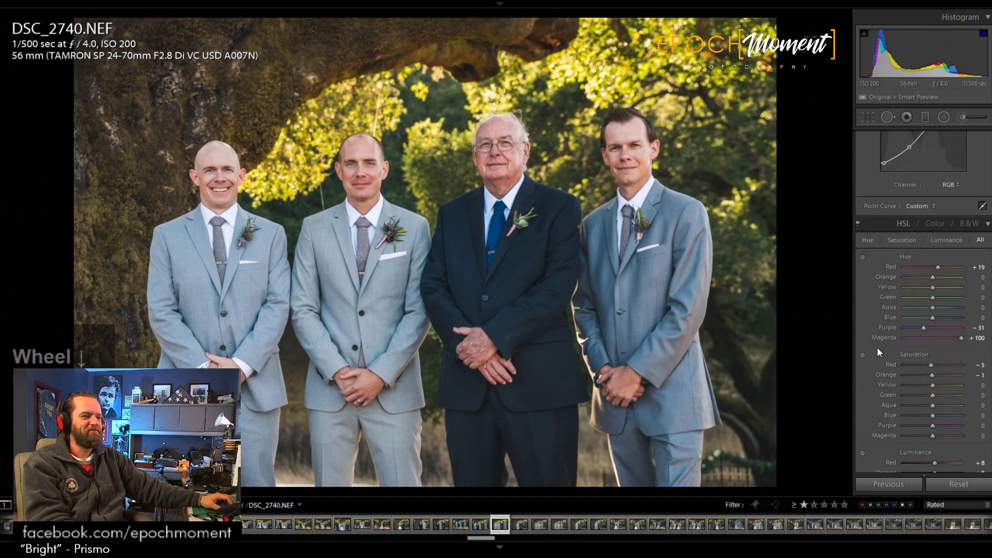
left_click(932, 376)
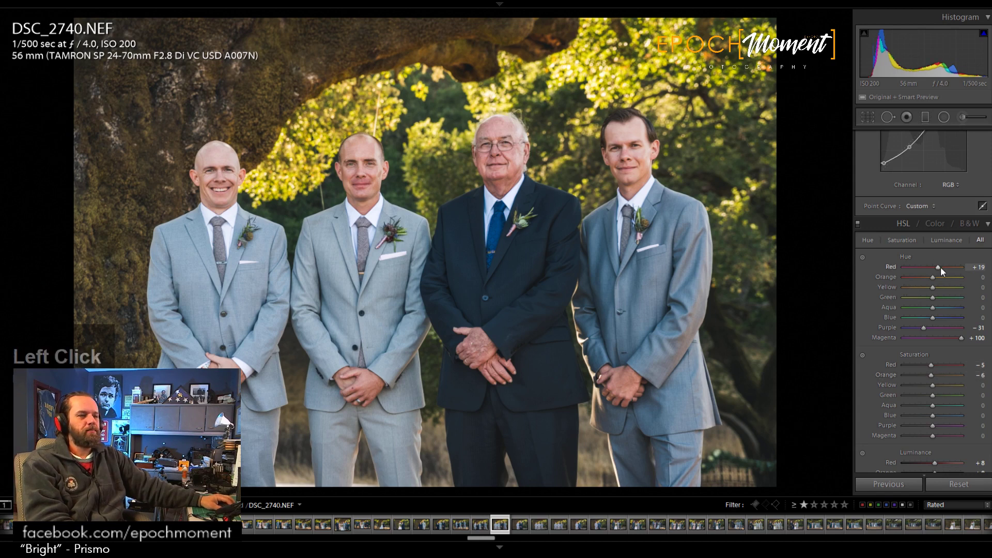
scroll(883, 349, "up", 4)
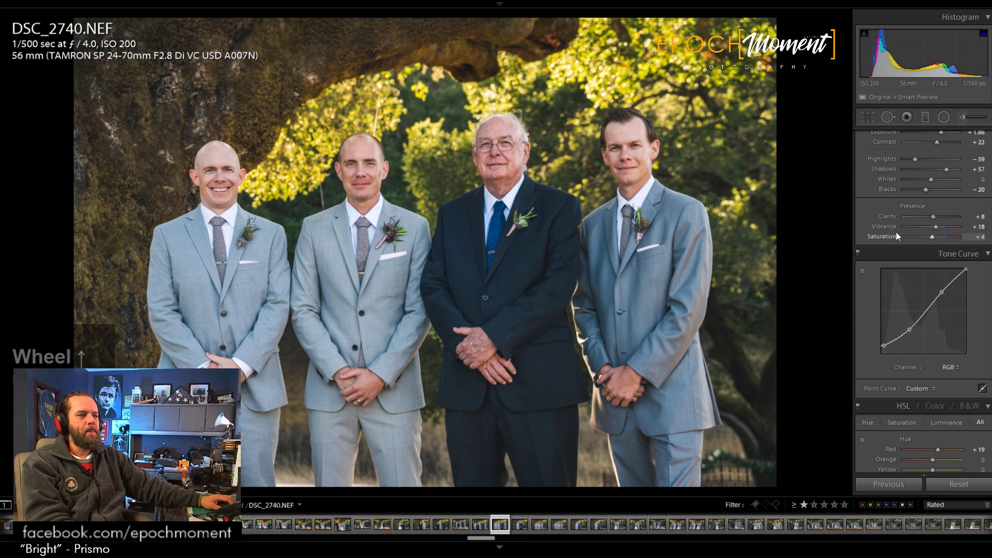
scroll(896, 236, "up", 2)
Step: Open DSC_2741.NEF, apply the previous photo's develop settings and crop slightly tighter around the two men
key("Right")
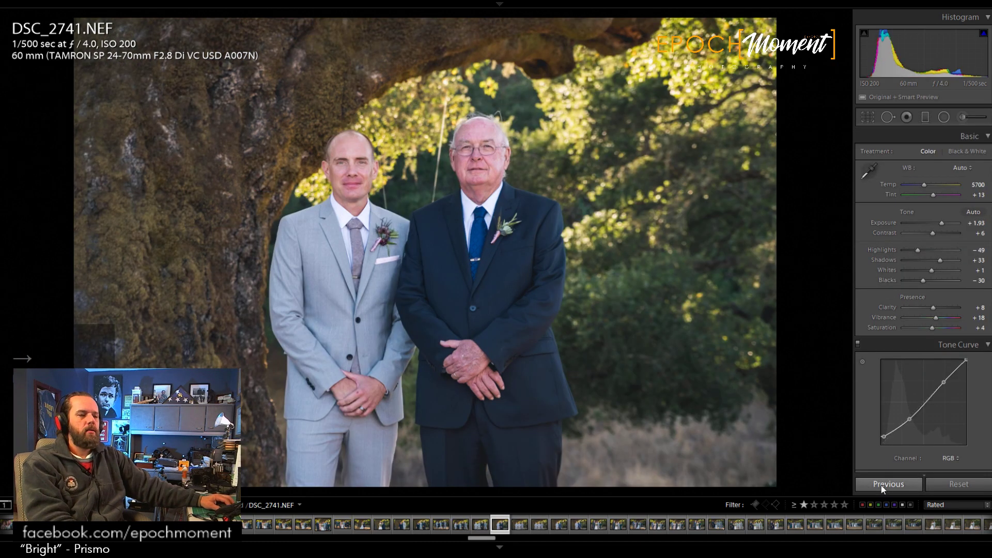
left_click(885, 485)
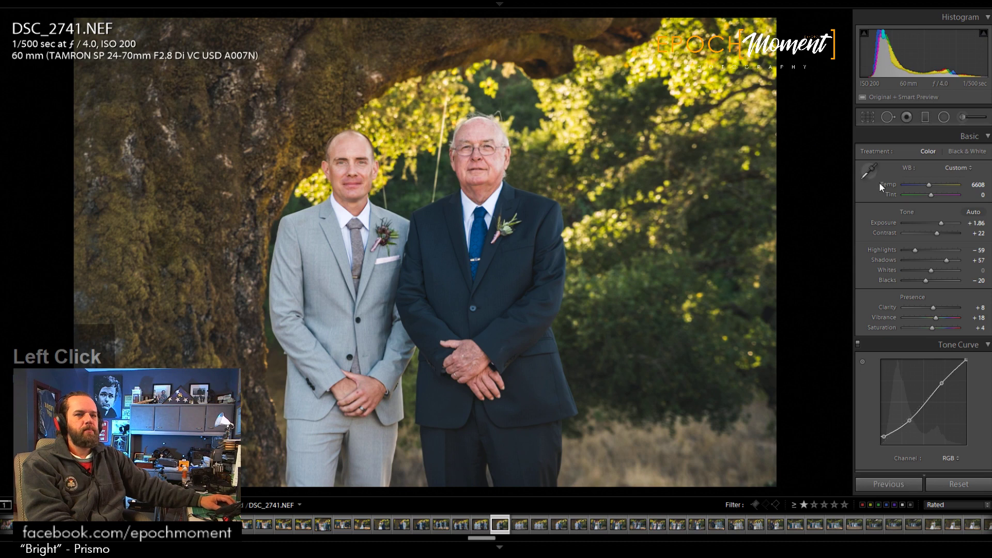
left_click(870, 120)
left_click_drag(424, 16, 424, 55)
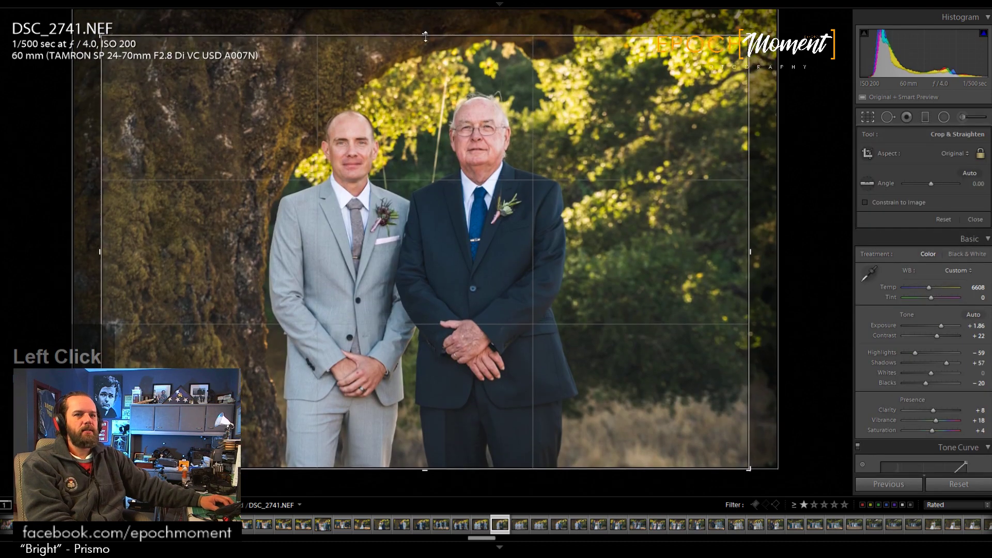
left_click_drag(514, 112, 521, 129)
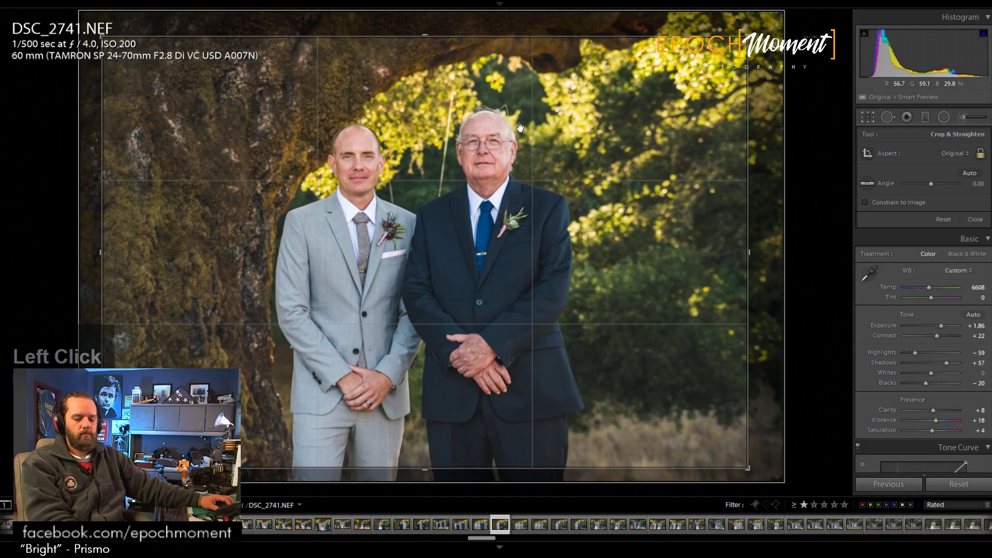
key("Return")
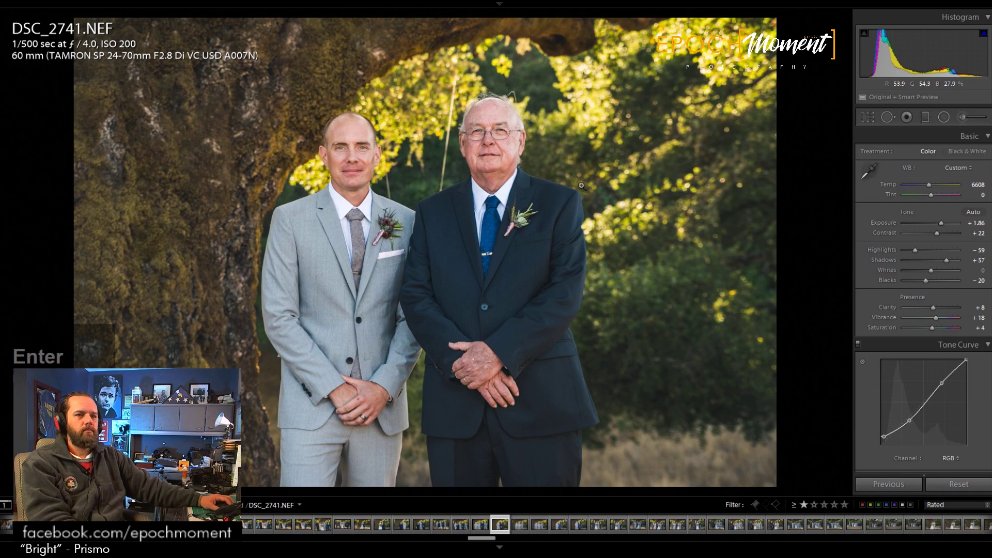
Step: Compare the edited DSC_2741.NEF with the following photo of three men, DSC_2743.NEF
key("Right")
key("Left")
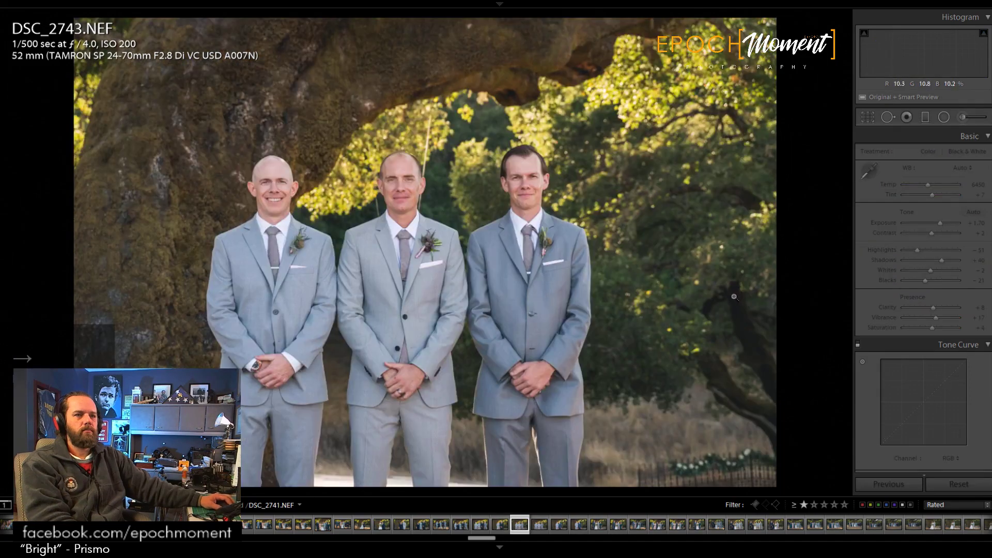
key("Right")
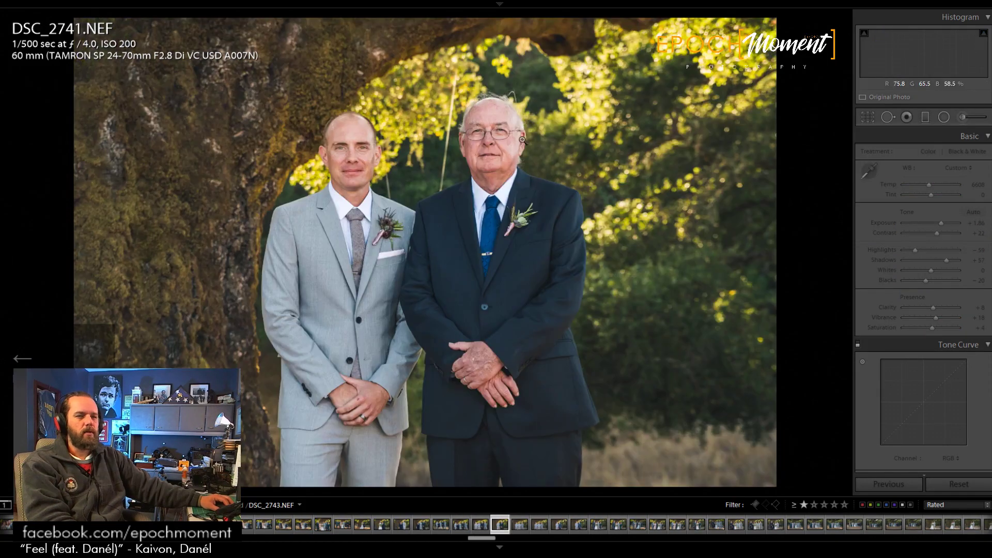
Step: Inspect both men's faces up close in DSC_2741.NEF, and return to the full view
left_click(480, 136)
left_click_drag(360, 200, 546, 248)
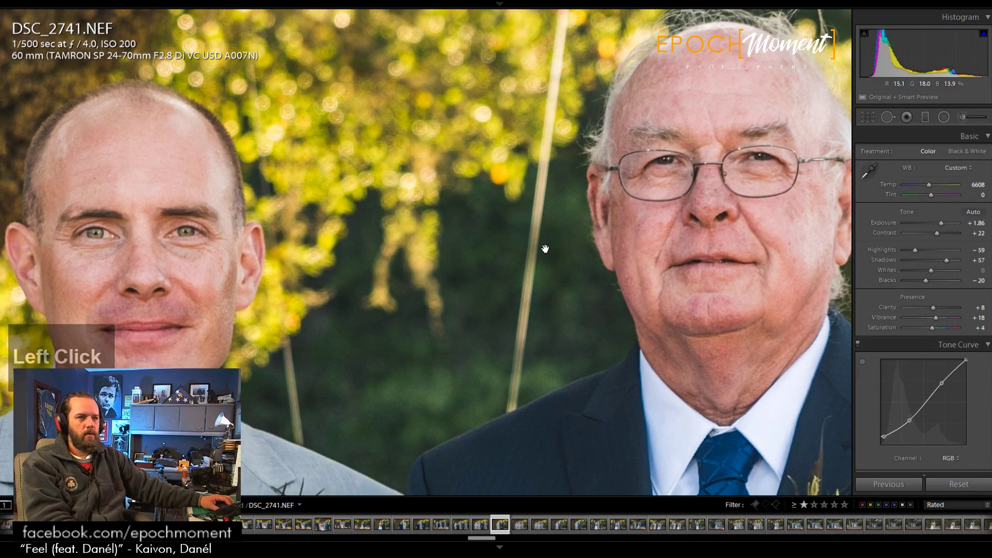
left_click(545, 249)
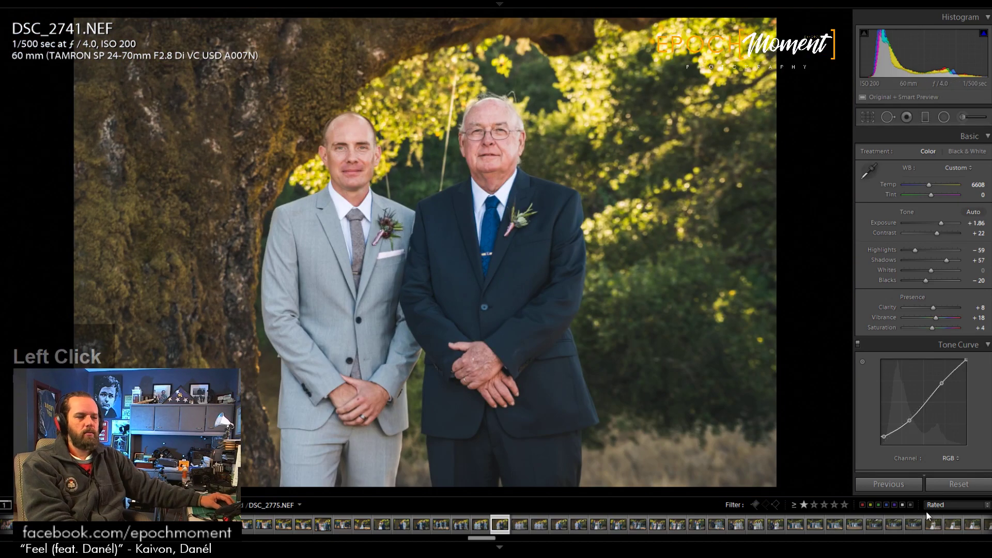
Step: Apply the previous develop settings to DSC_2743.NEF, and set Temp to 6412, Exposure to +1.67, Highlights to −65 and Shadows to +49
key("Right")
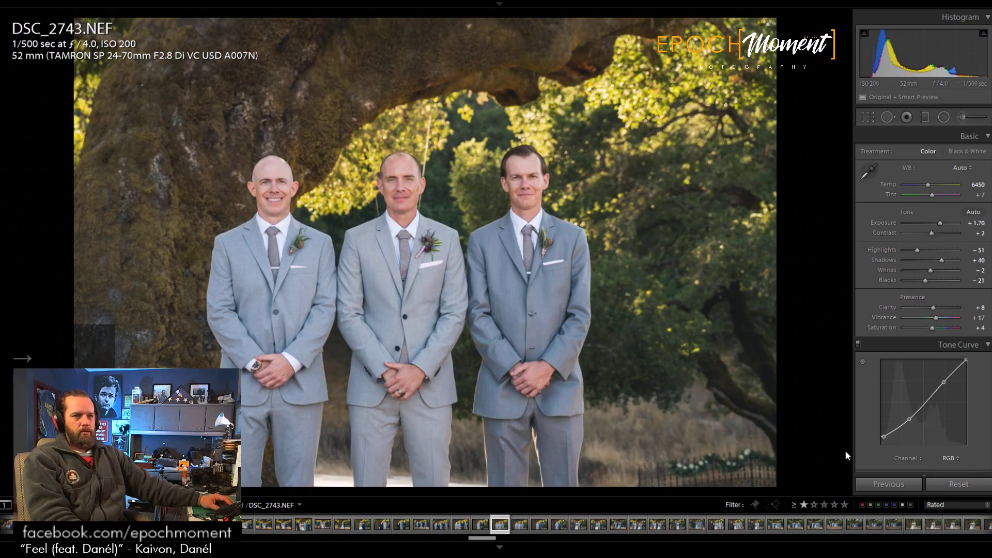
left_click(888, 484)
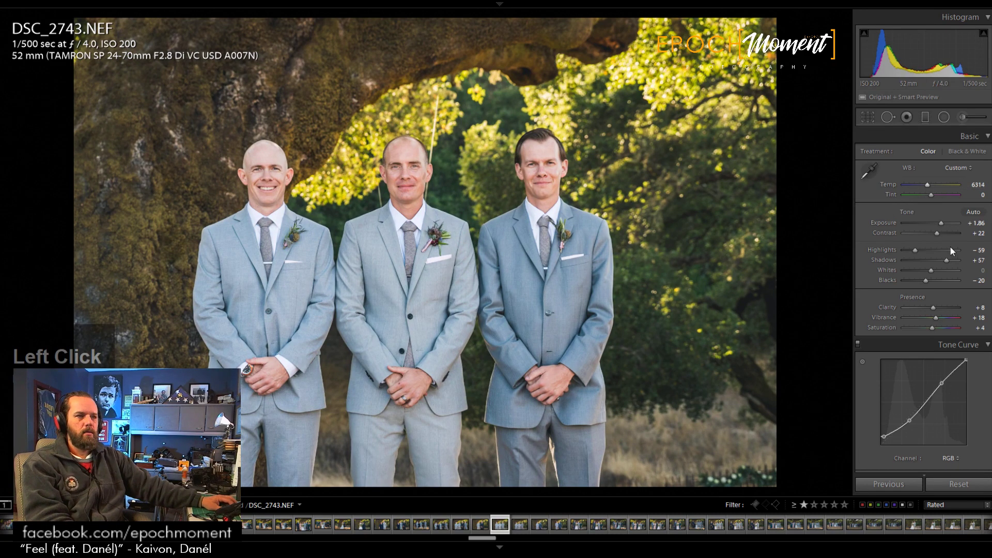
left_click_drag(946, 260, 935, 261)
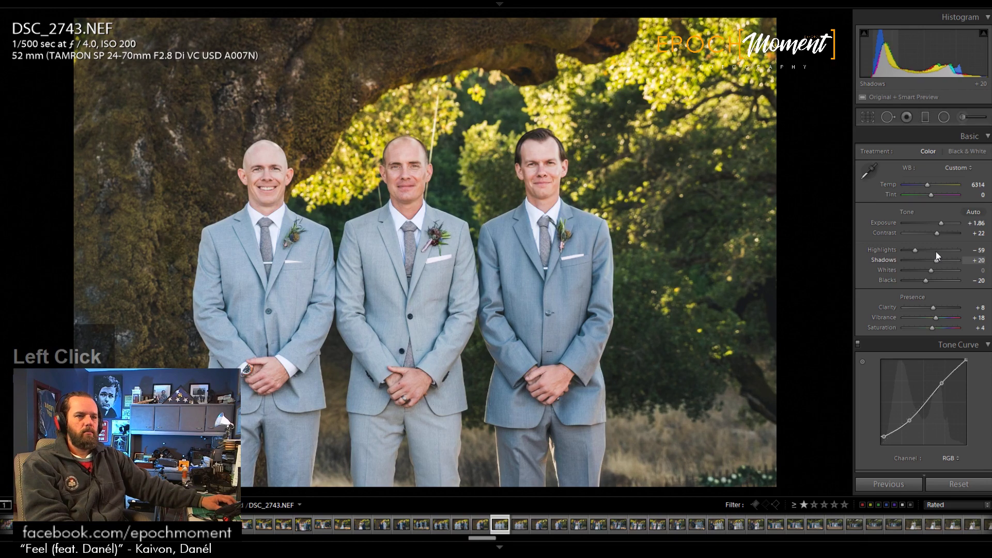
left_click_drag(939, 225, 941, 222)
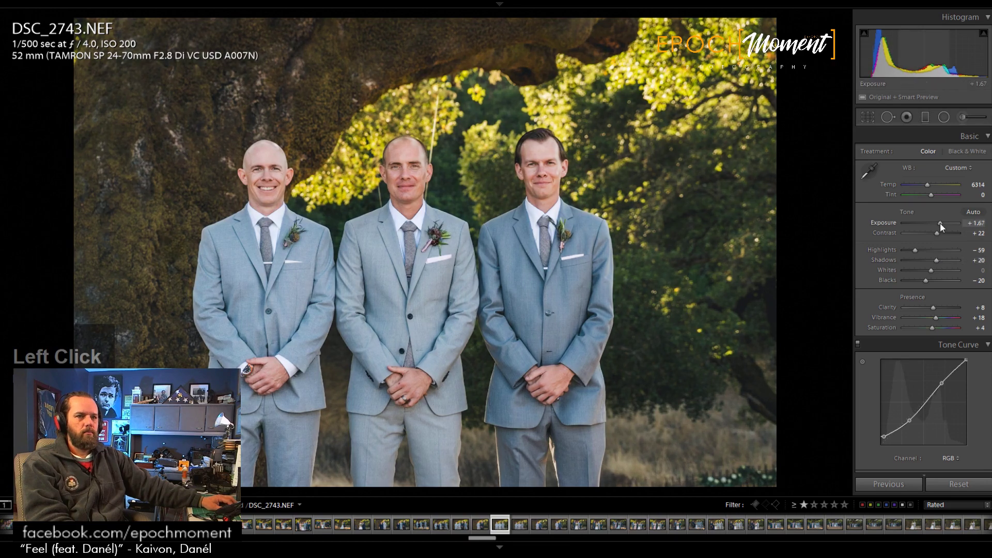
left_click(940, 260)
left_click_drag(940, 263, 914, 256)
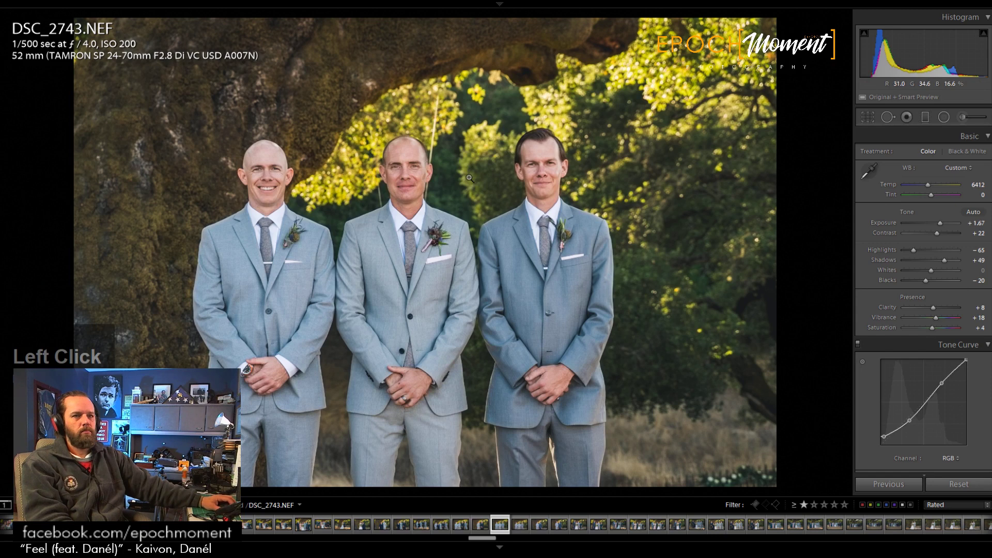
Step: Open DSC_2745.NEF, apply the previous photo's develop settings and set Exposure to +1.77
key("Right")
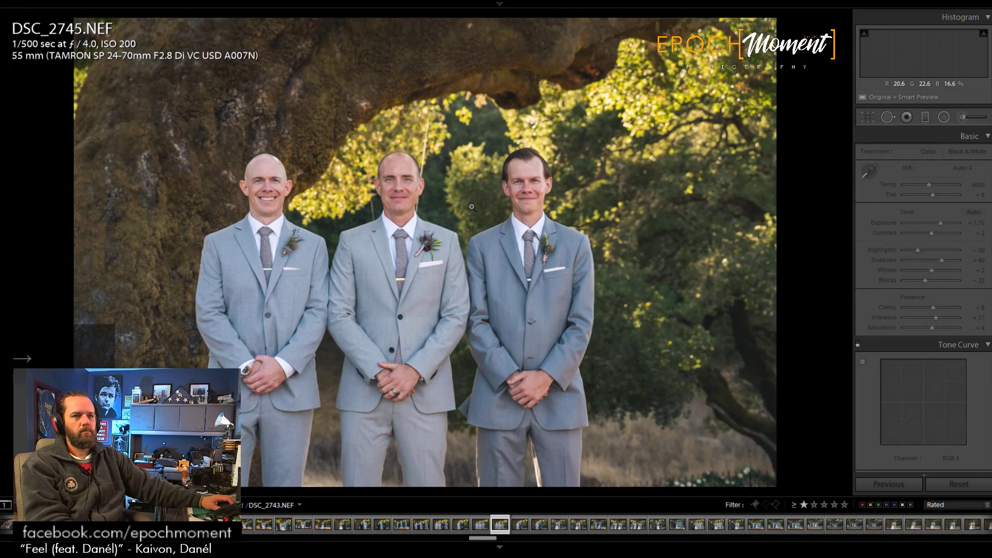
left_click(894, 484)
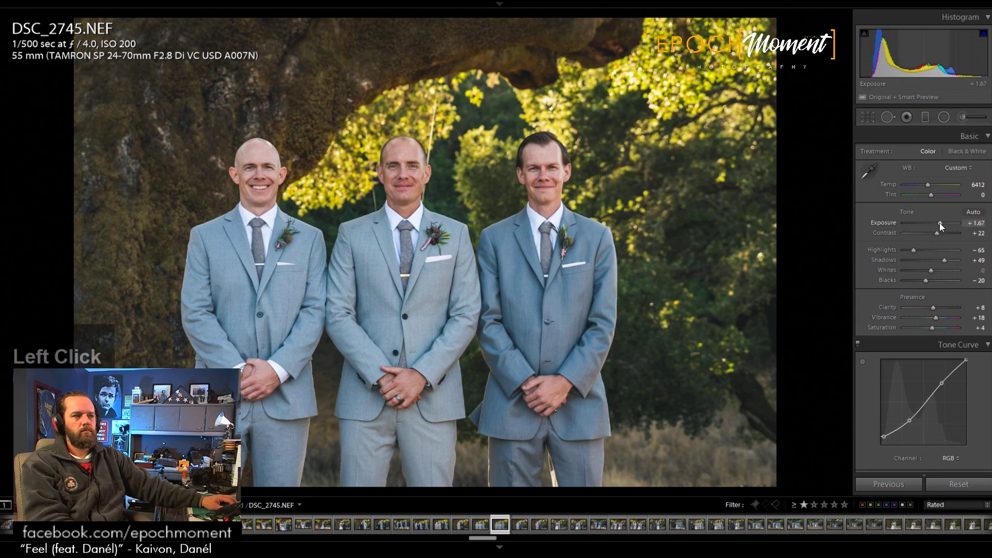
left_click_drag(939, 222, 940, 222)
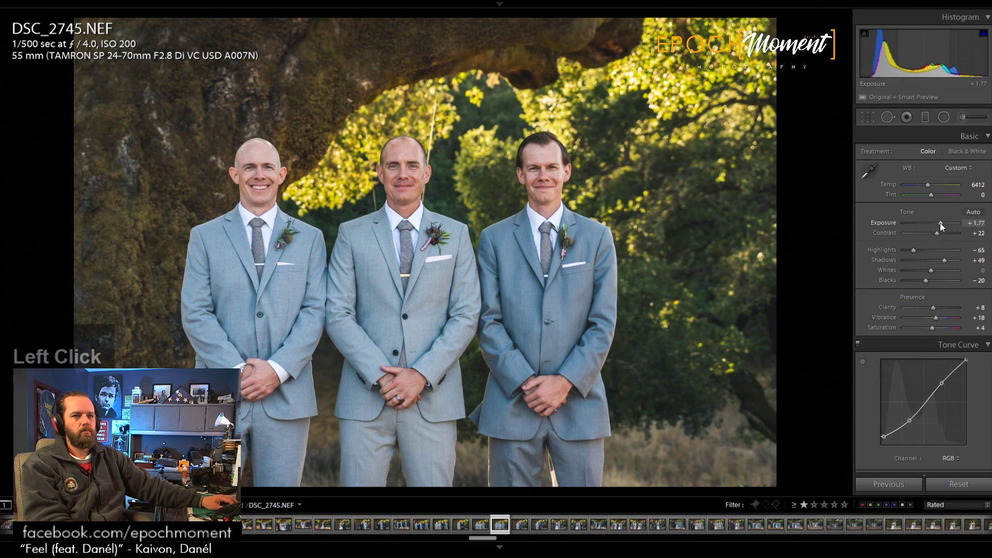
Step: Compare DSC_2745.NEF with DSC_2743.NEF, and inspect the middle man's face up close
key("Left")
key("Left")
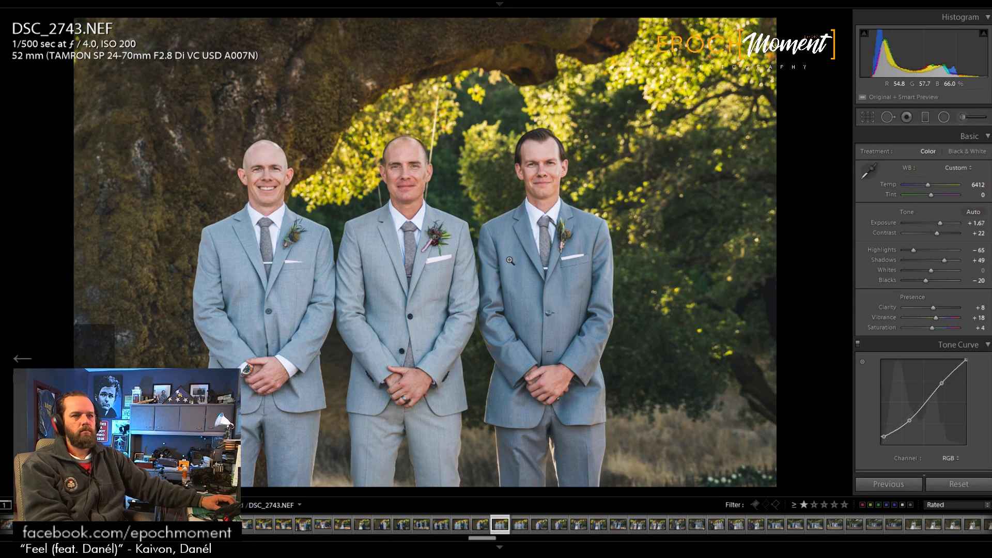
key("Right")
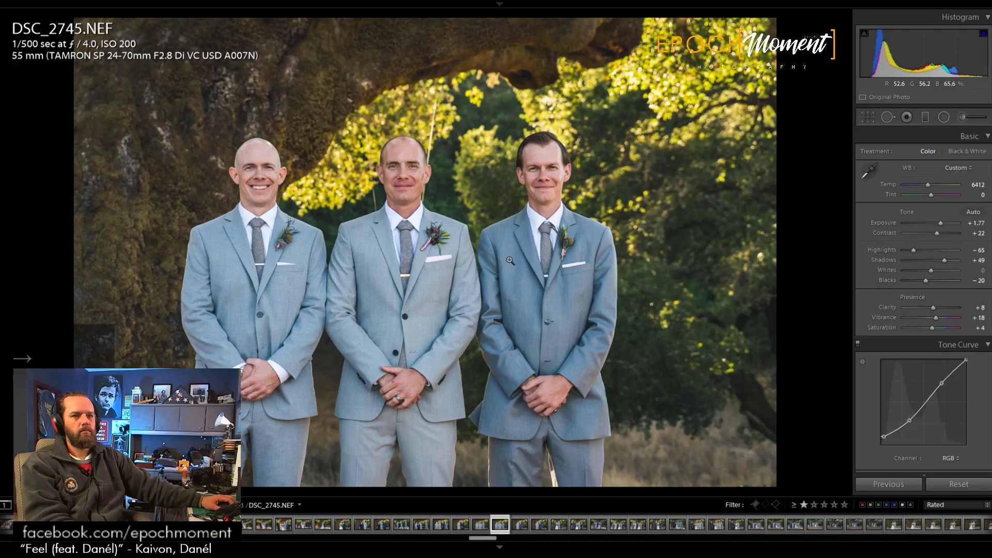
left_click(391, 169)
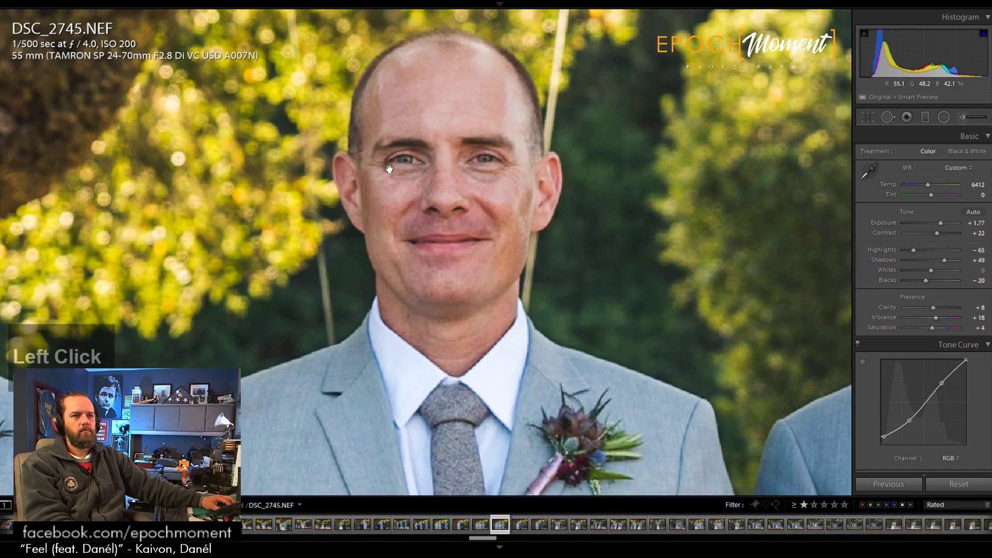
left_click(389, 169)
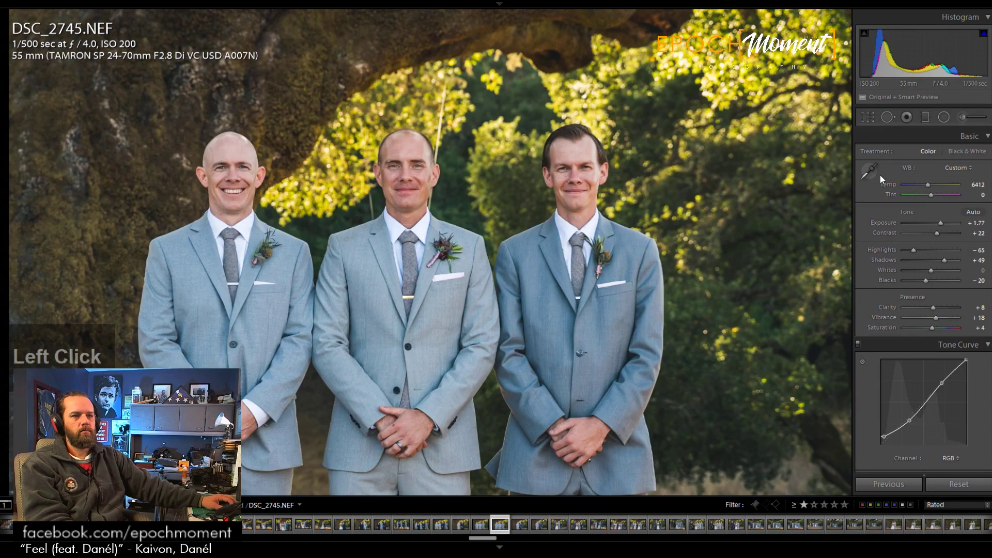
left_click(869, 117)
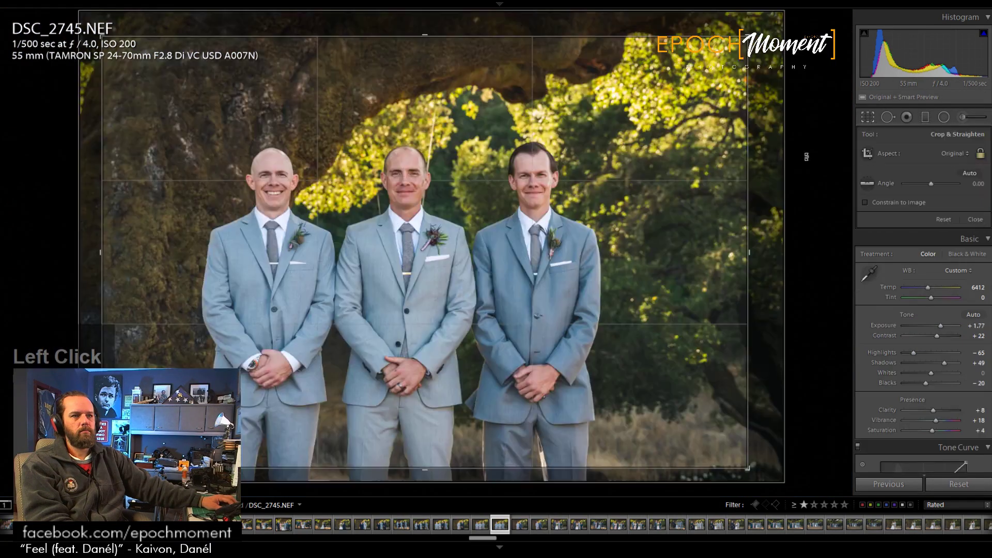
left_click(976, 220)
key("Right")
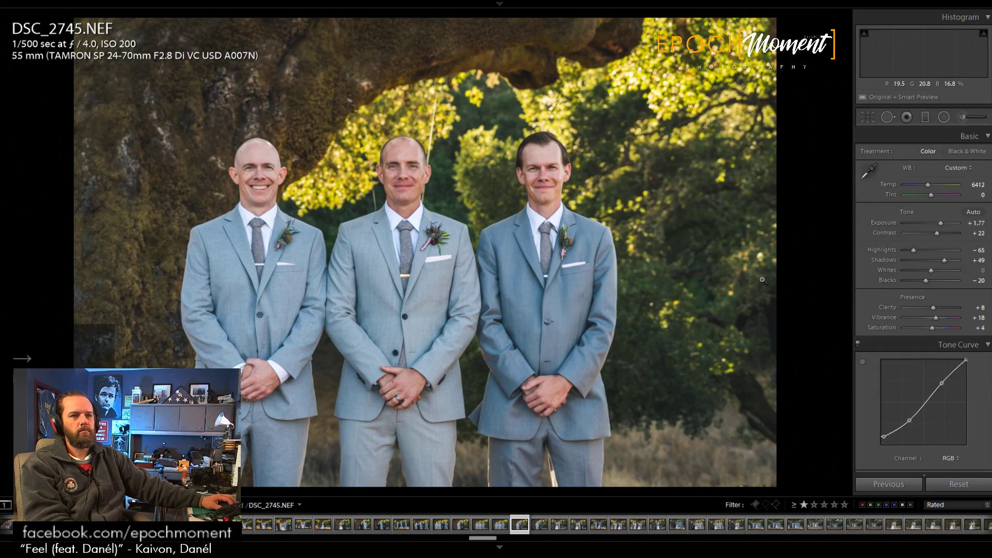
key("Left")
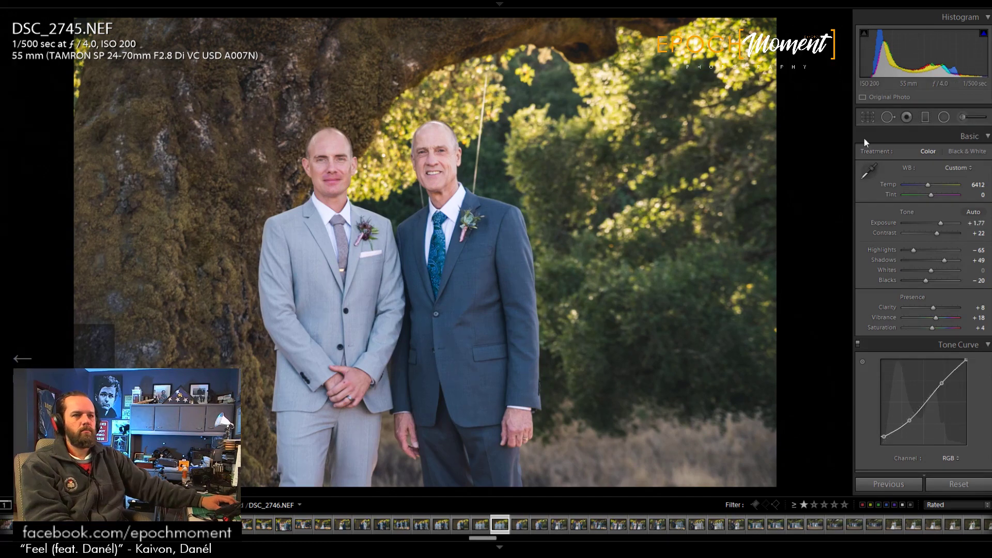
Step: Crop DSC_2745.NEF to the 4 x 5 / 8 x 10 aspect, framed tighter around the three men
left_click(872, 119)
left_click(963, 154)
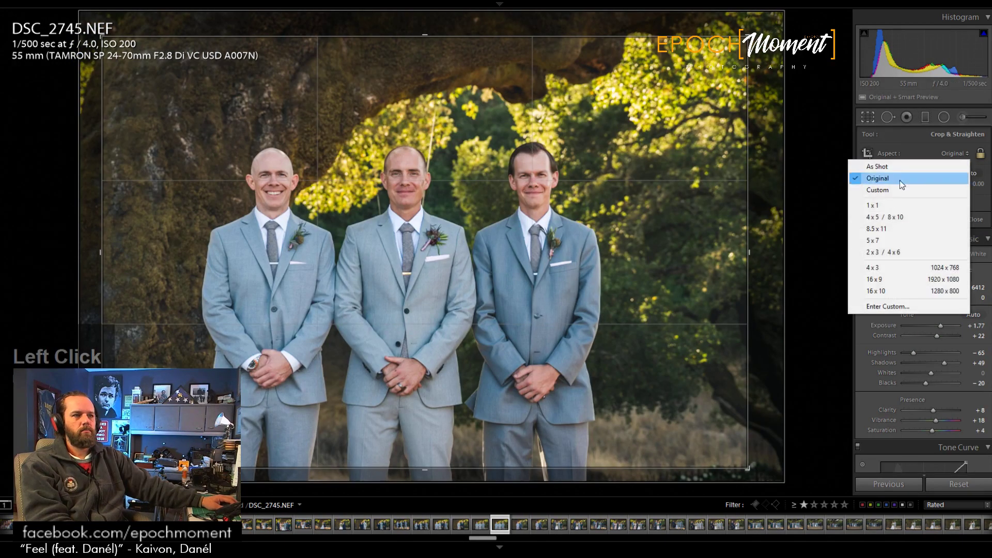
left_click(902, 214)
left_click_drag(427, 39, 427, 97)
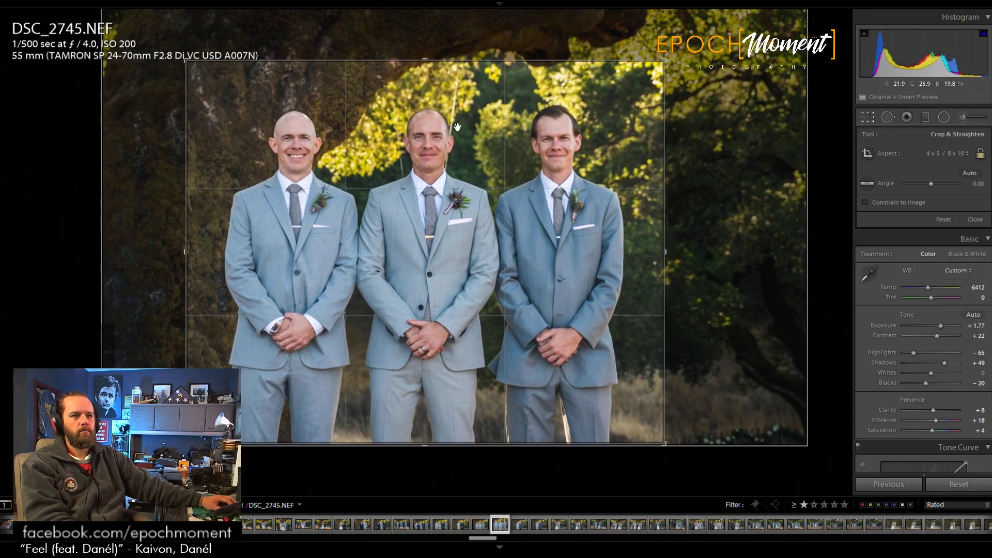
key("Return")
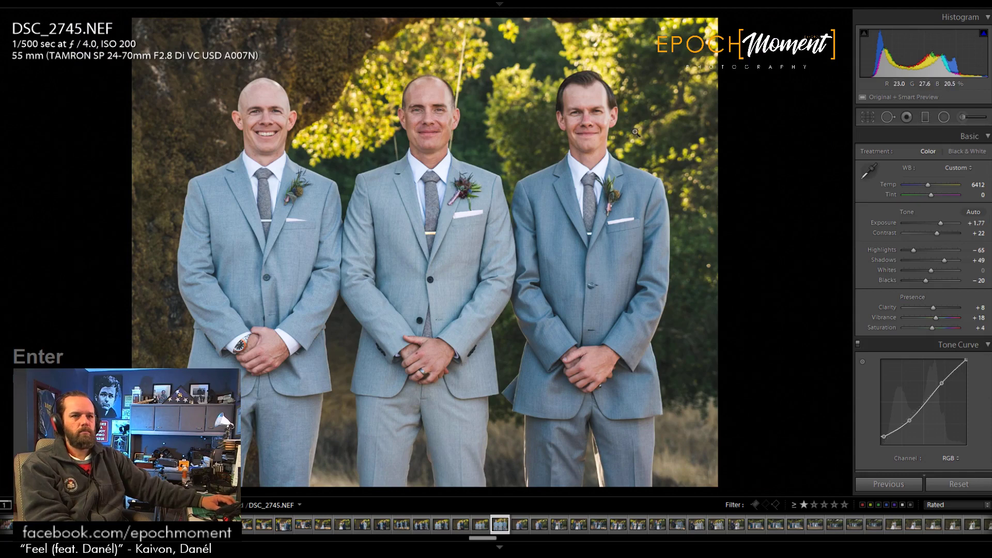
Step: Enlarge the existing radial filter in DSC_2745.NEF to surround the three men, and set the photo's Contrast to +33
left_click(943, 116)
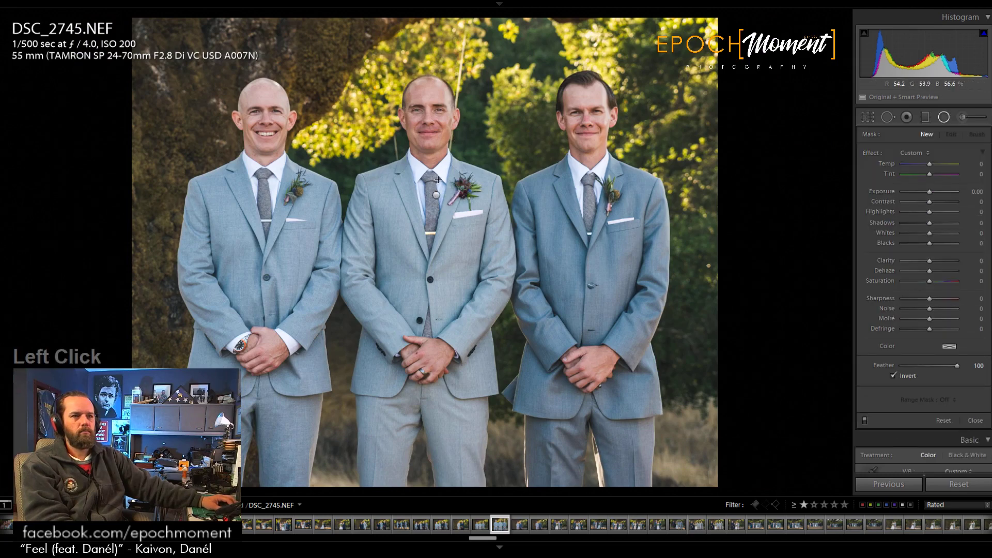
left_click(436, 195)
left_click_drag(437, 210, 436, 210)
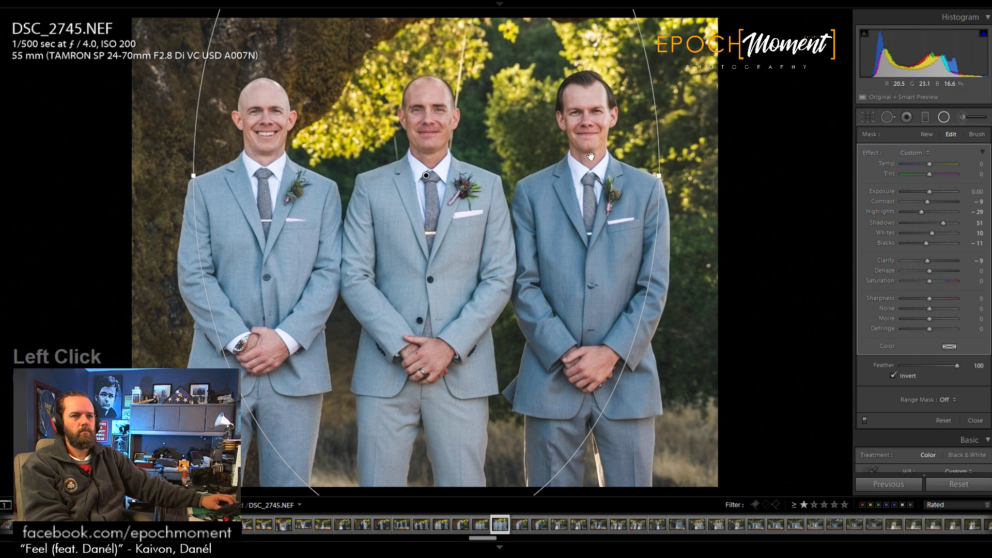
left_click_drag(610, 339, 476, 342)
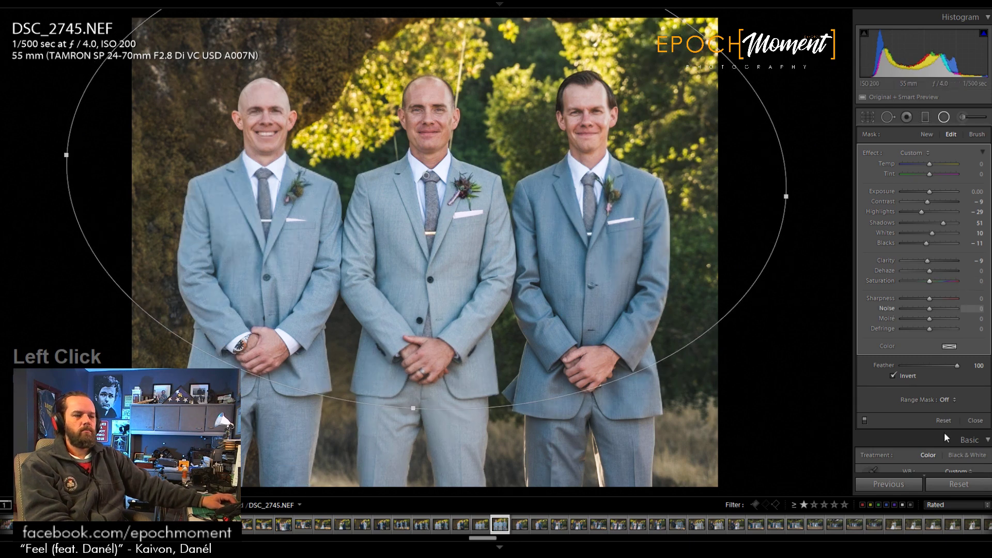
left_click(975, 420)
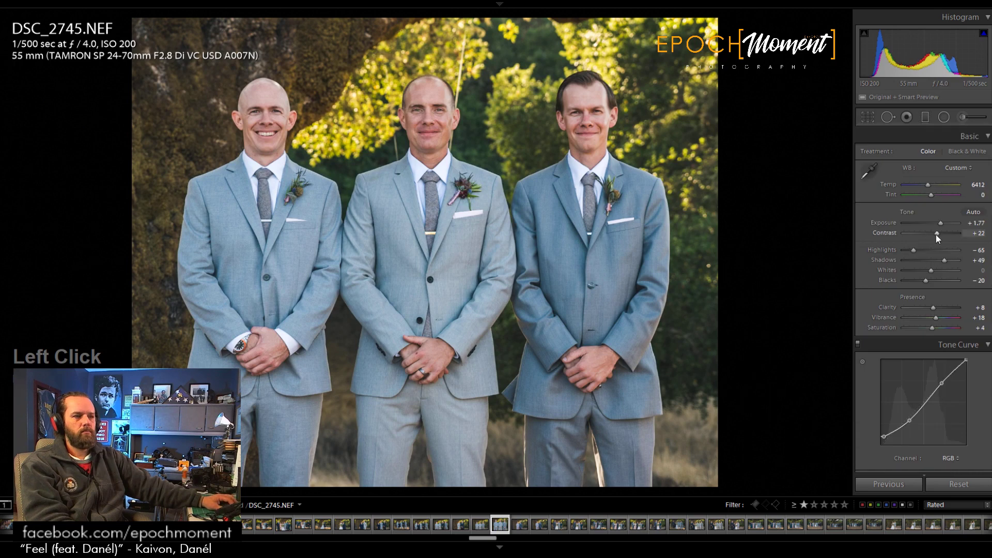
left_click_drag(935, 234, 939, 233)
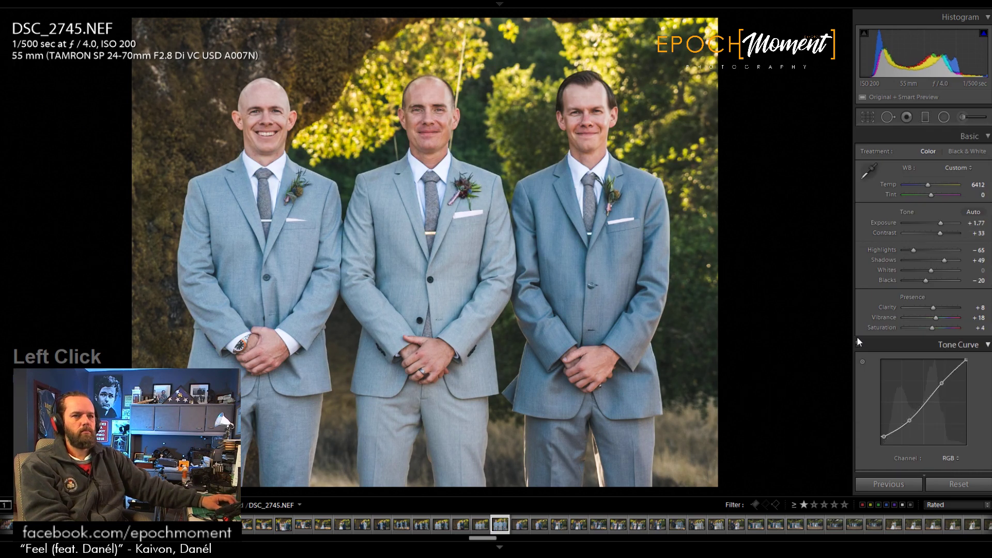
Step: Open DSC_2746.NEF, apply the previous photo's develop settings and reset the crop to the full frame
key("Right")
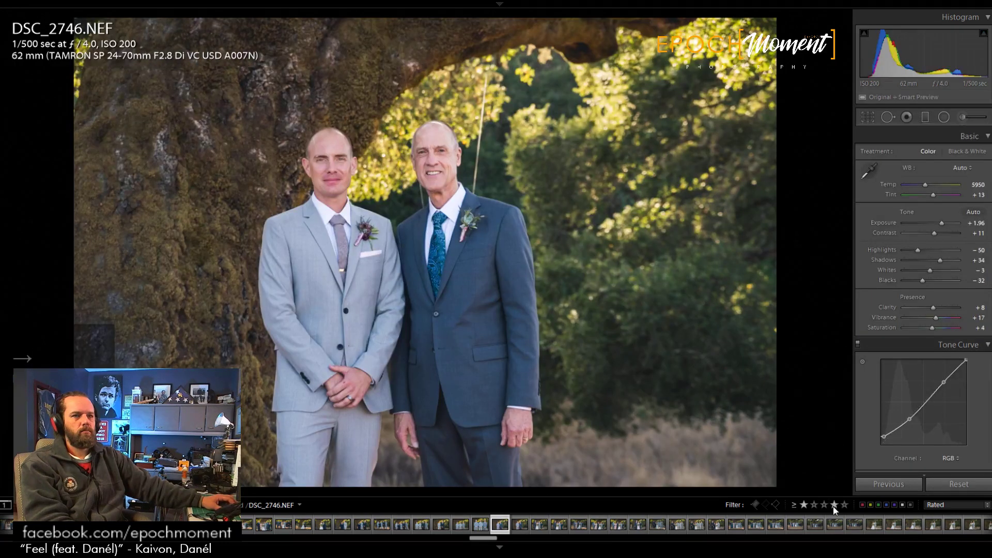
left_click(891, 485)
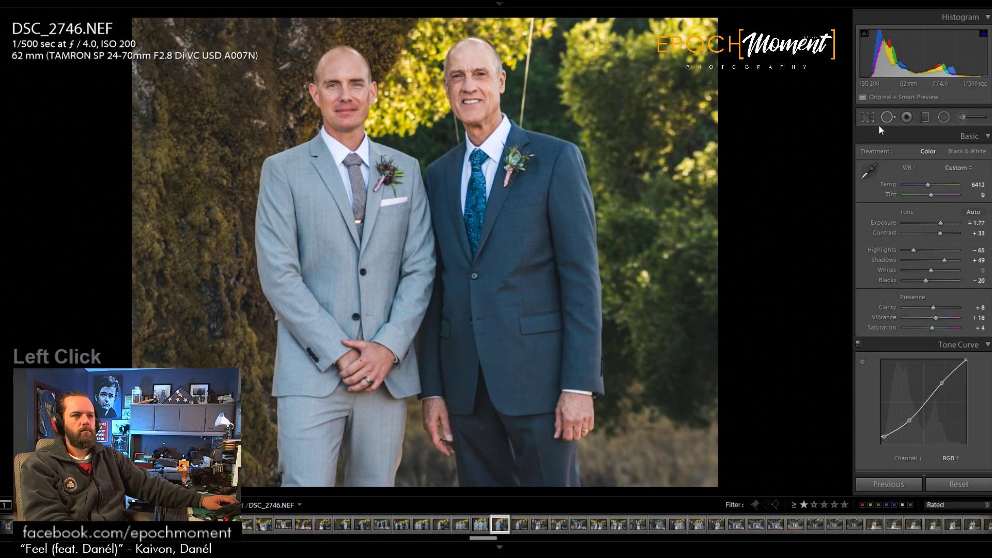
left_click(868, 119)
left_click(946, 219)
left_click(974, 220)
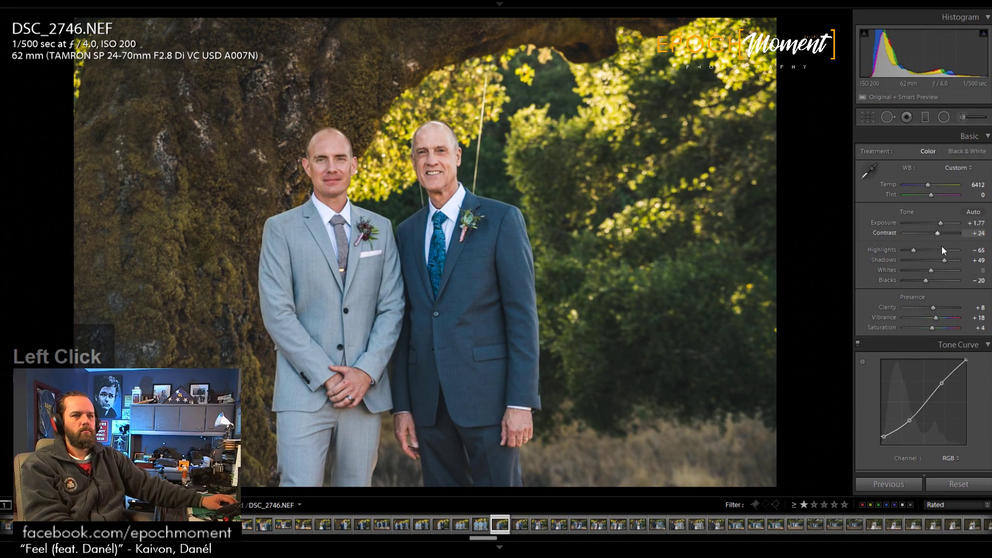
Step: Set Contrast to +24, Exposure to +1.86, Highlights to −71 and Shadows to +63 in DSC_2746.NEF
left_click_drag(946, 260, 919, 251)
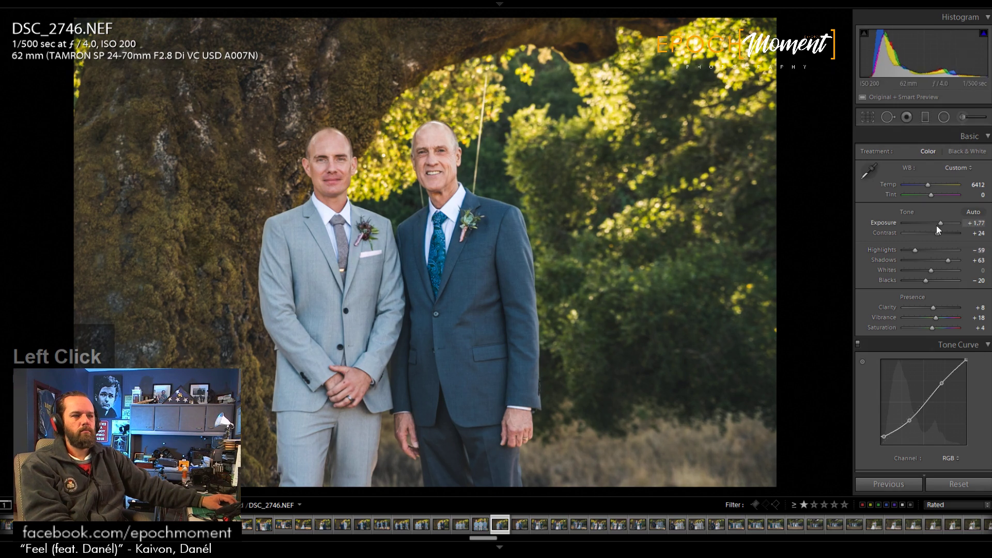
left_click_drag(937, 226, 939, 223)
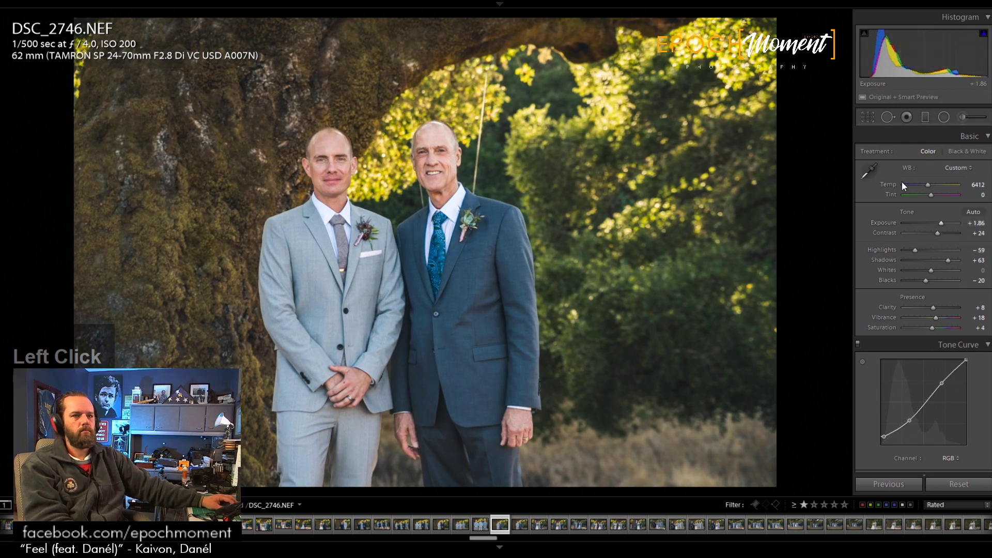
left_click_drag(917, 251, 915, 253)
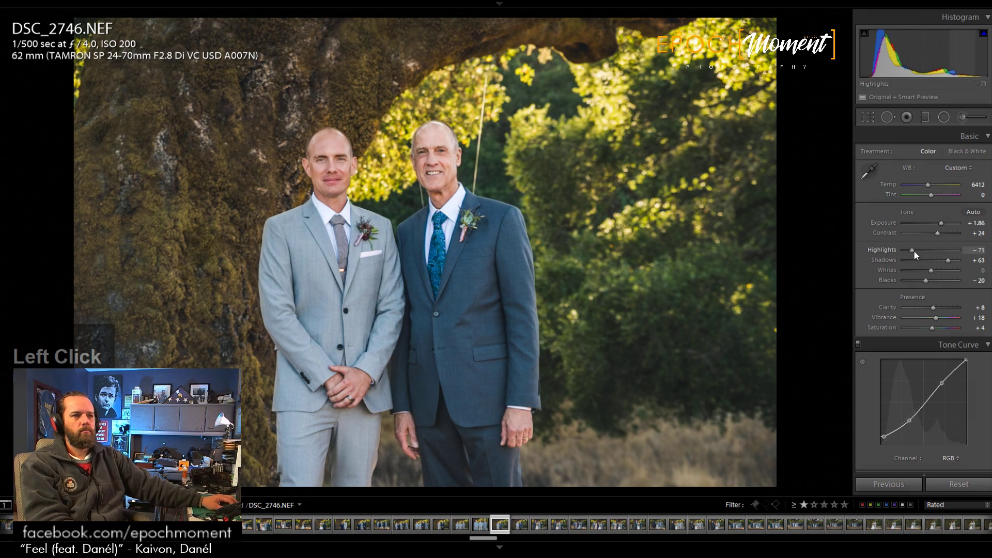
Step: Crop DSC_2746.NEF slightly tighter around the two men at the original aspect ratio
left_click(868, 116)
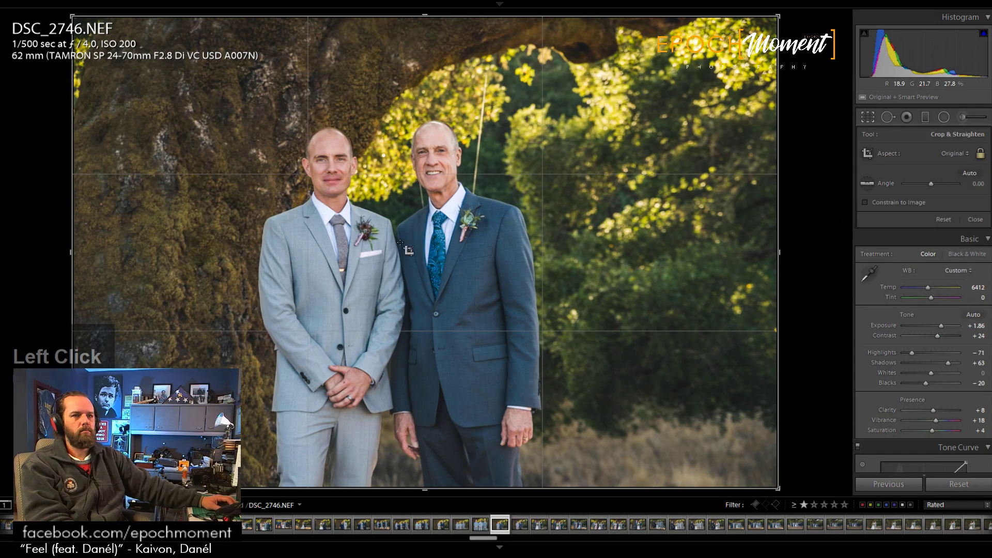
left_click_drag(425, 17, 428, 37)
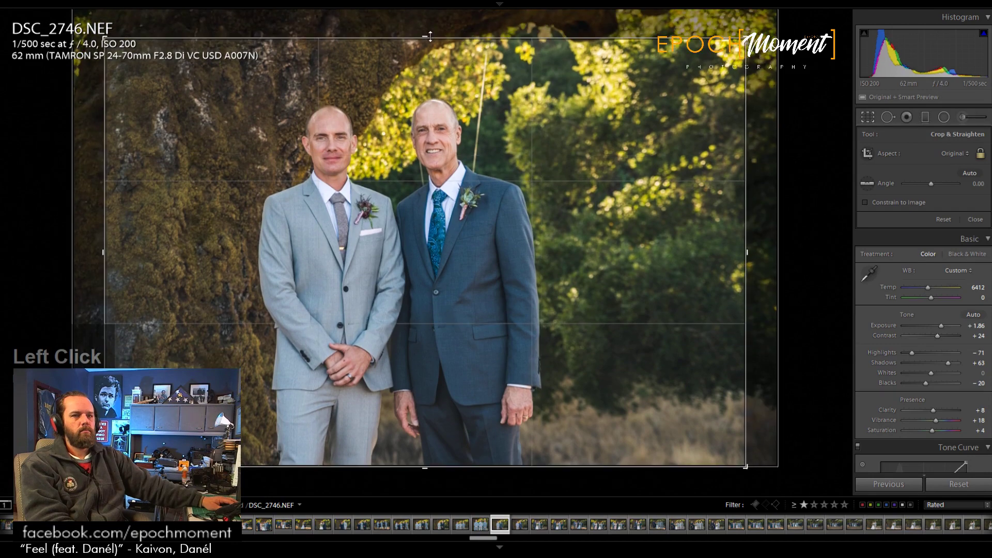
mouse_move(470, 111)
left_mouse_down()
mouse_move(454, 127)
mouse_move(462, 119)
left_mouse_up()
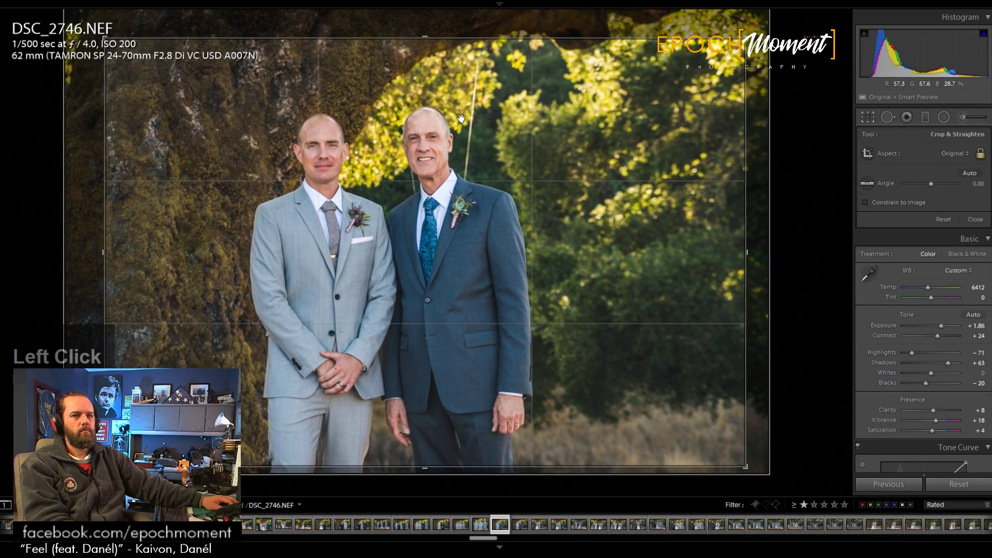
left_click(970, 220)
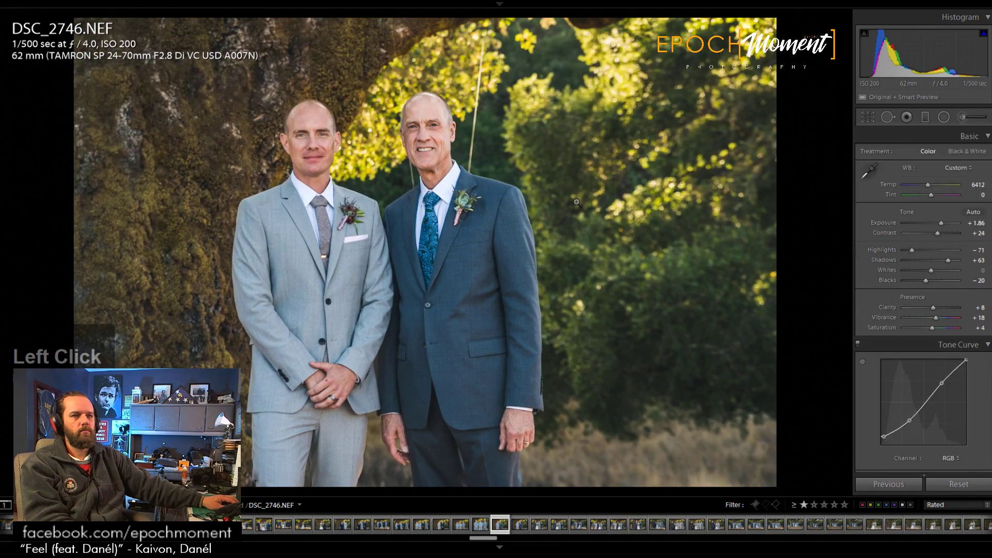
Step: Open DSC_2747.NEF and apply the previous photo's develop settings to it
left_click(302, 144)
left_click_drag(600, 161, 223, 161)
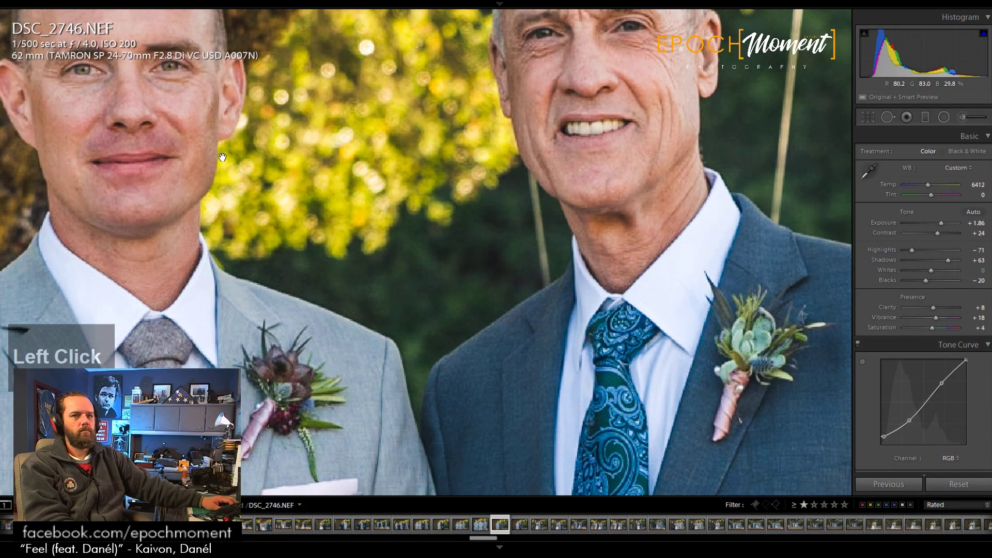
left_click(222, 158)
key("Right")
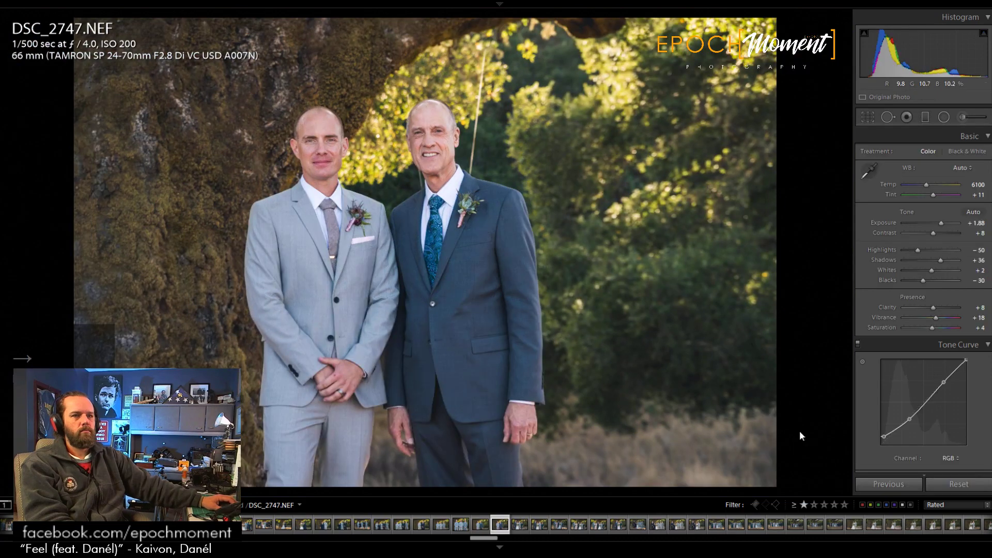
left_click(897, 488)
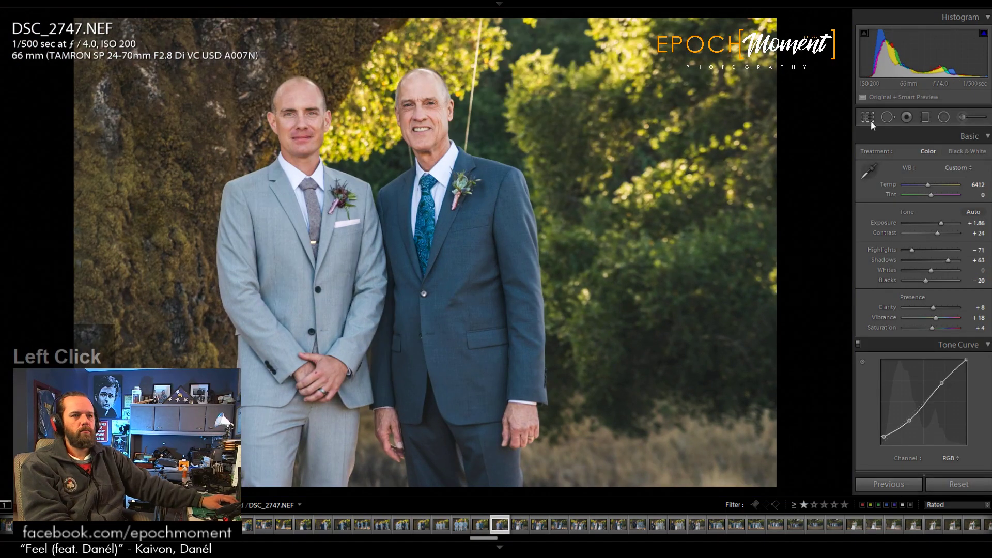
Step: Crop DSC_2747.NEF to a vertical 4 x 5 / 8 x 10 frame around the two men, from above their heads to their thighs
left_click(868, 119)
left_click_drag(177, 100, 476, 476)
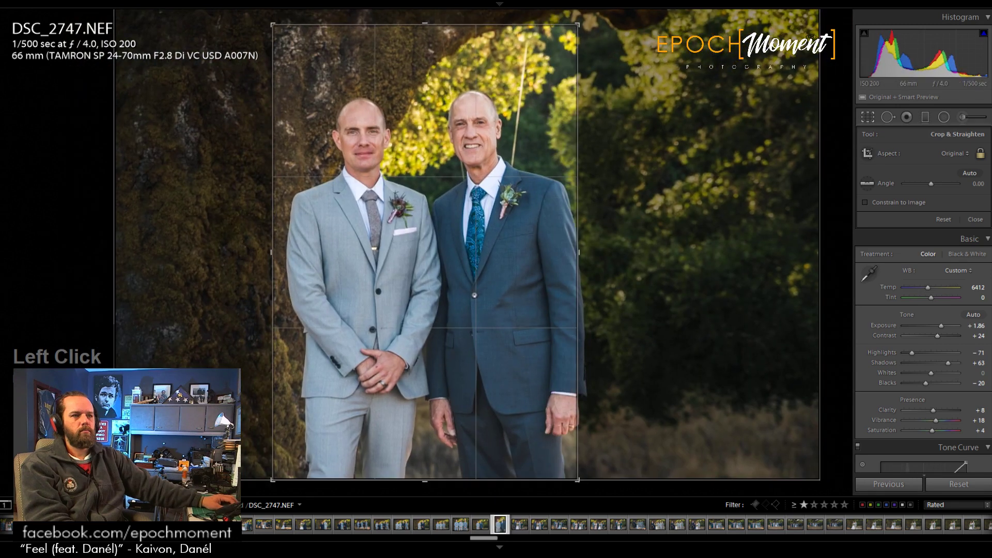
left_click(952, 151)
left_click(884, 216)
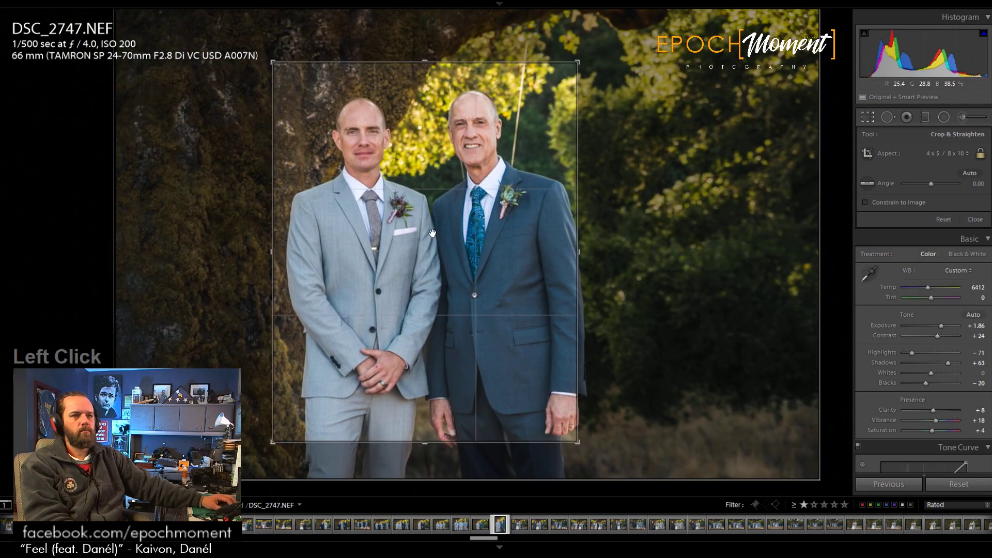
left_click_drag(445, 444, 445, 463)
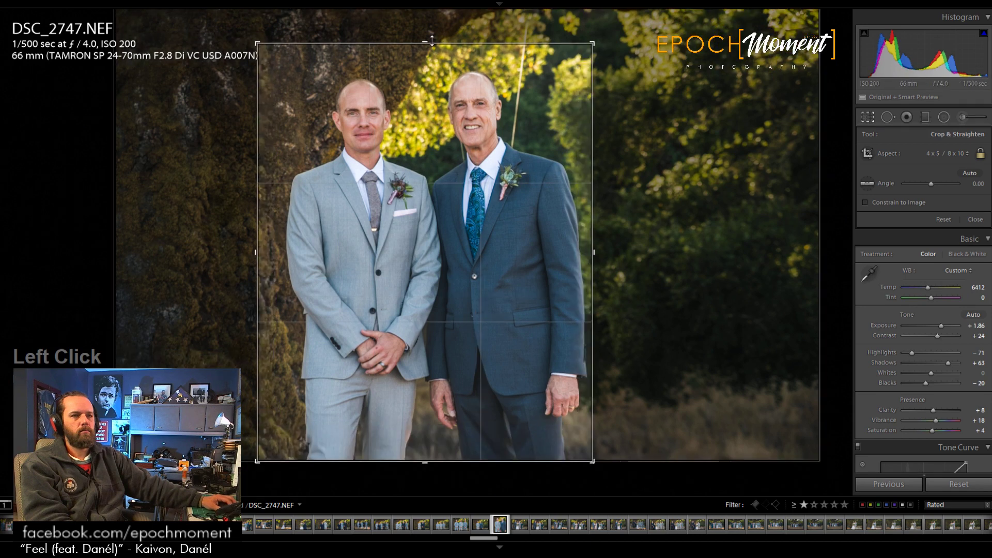
left_click_drag(431, 43, 430, 27)
mouse_move(518, 128)
left_mouse_down()
mouse_move(497, 129)
mouse_move(516, 128)
left_mouse_up()
key("Return")
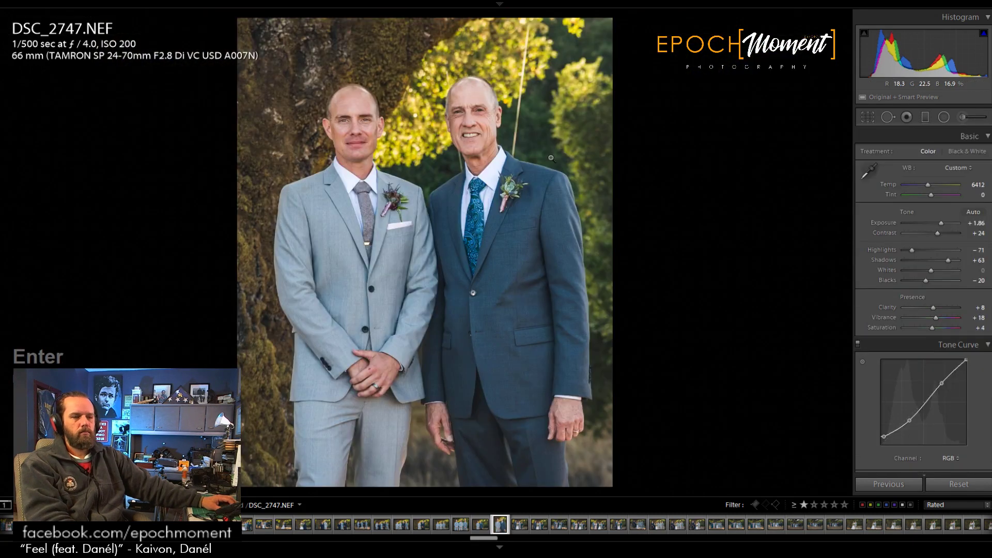
Step: On DSC_2747, set Shadows to +59 and the white balance Temp to 6902
left_click(944, 261)
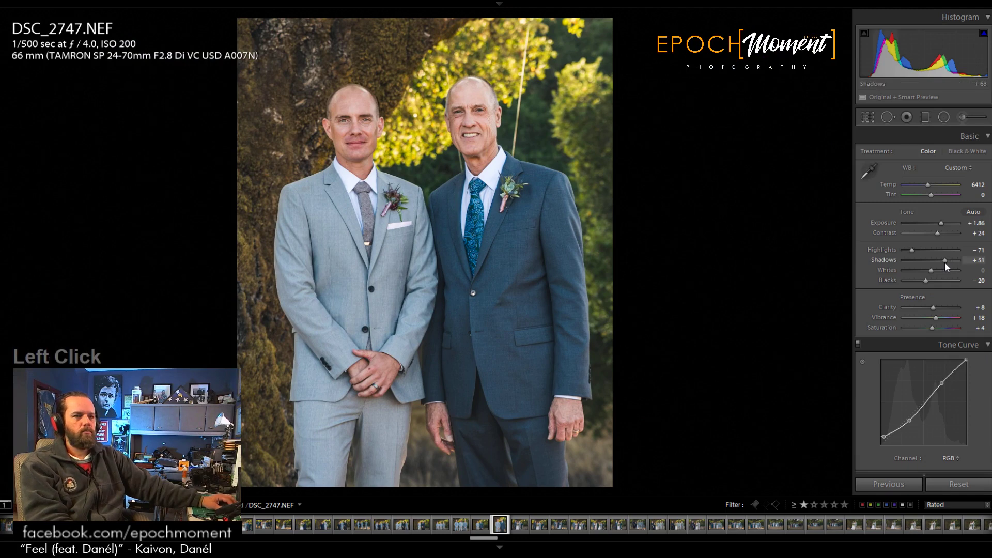
left_click_drag(944, 262, 947, 263)
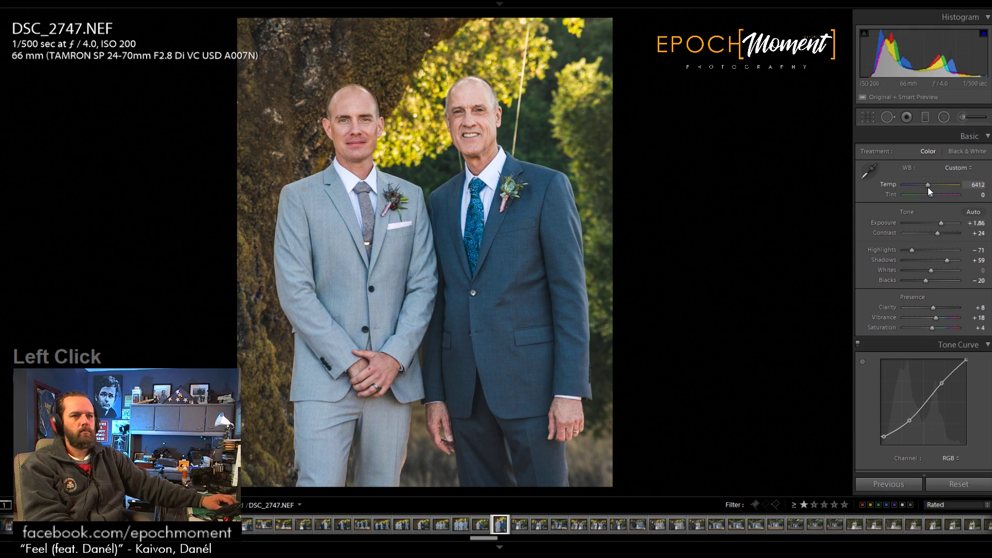
left_click_drag(929, 191, 930, 191)
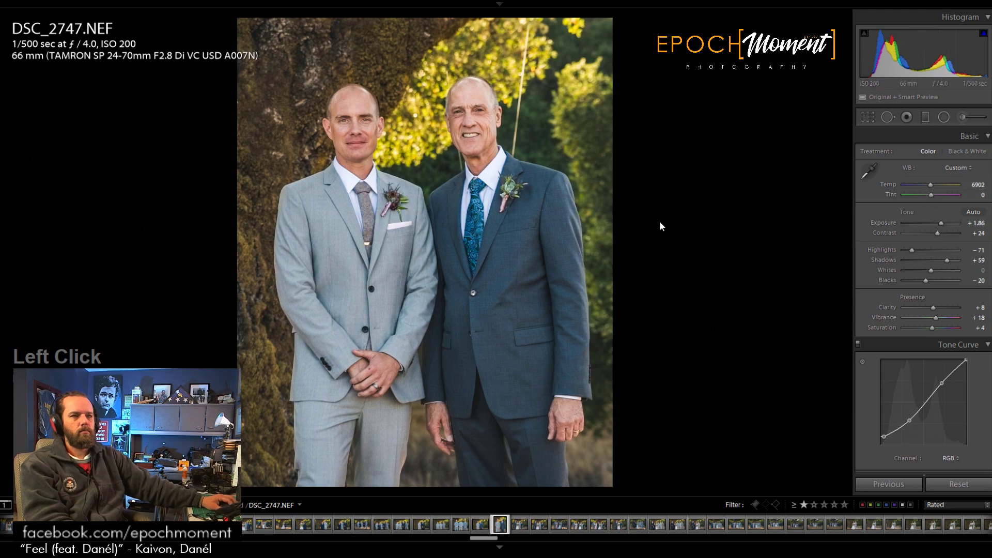
Step: Go to the previous photo, DSC_2746, and set its Temp to 6706 and Shadows to +49
key("Left")
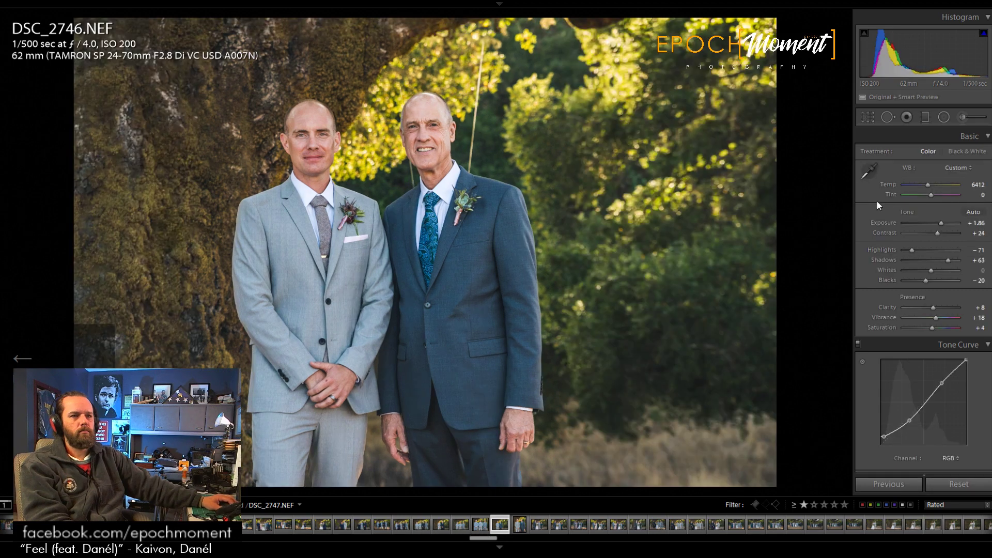
left_click_drag(927, 185, 928, 187)
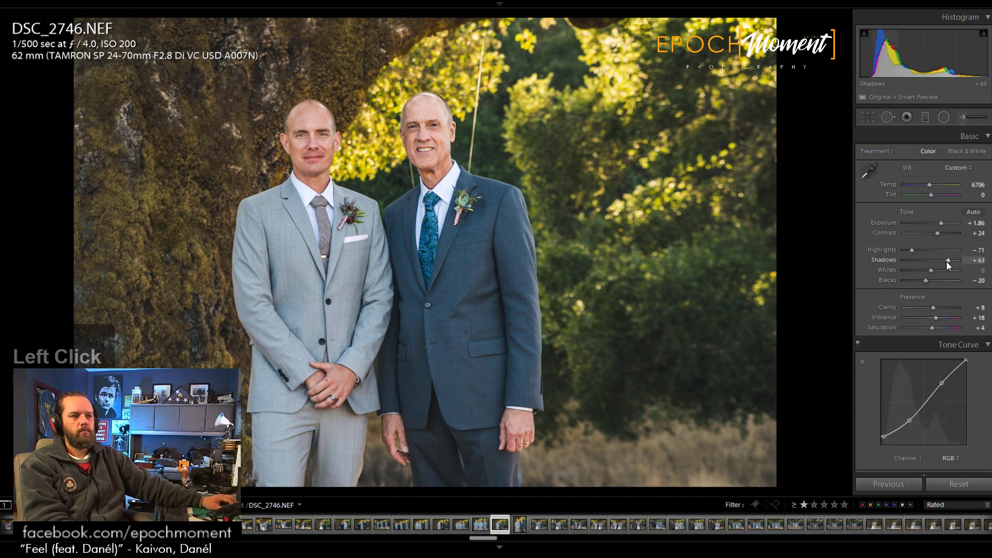
left_click_drag(946, 261, 942, 261)
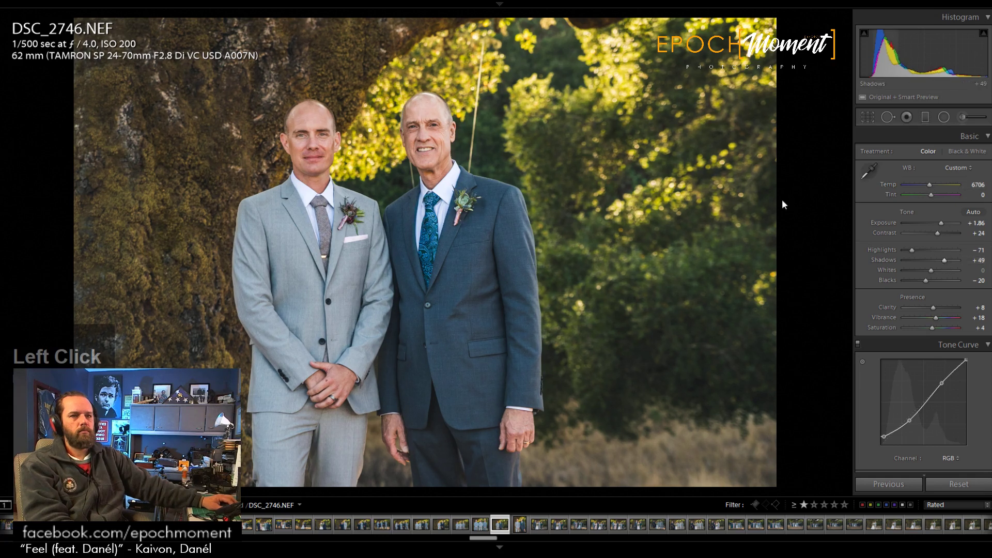
Step: Return to DSC_2747 and slightly reposition its 4 x 5 / 8 x 10 crop around the two men
key("Right")
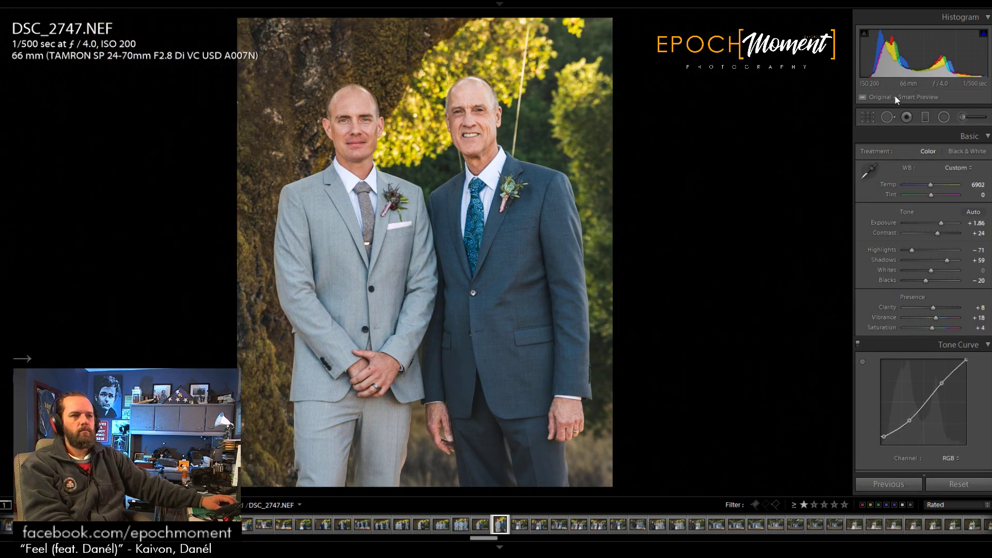
left_click(868, 116)
left_click_drag(473, 263, 471, 263)
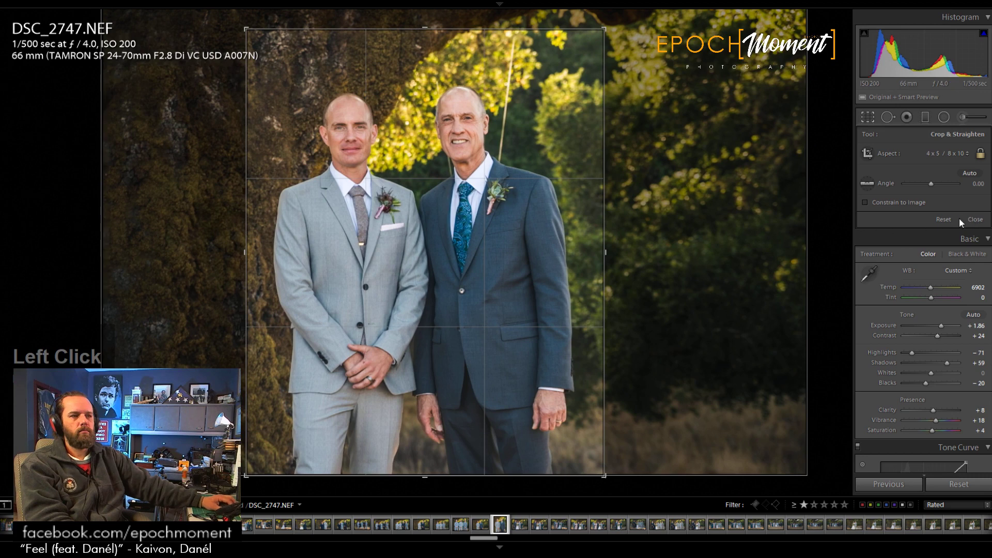
left_click(974, 220)
Step: Apply the previous photo's settings to DSC_2749 and reset the copied crop to the original full frame
key("Right")
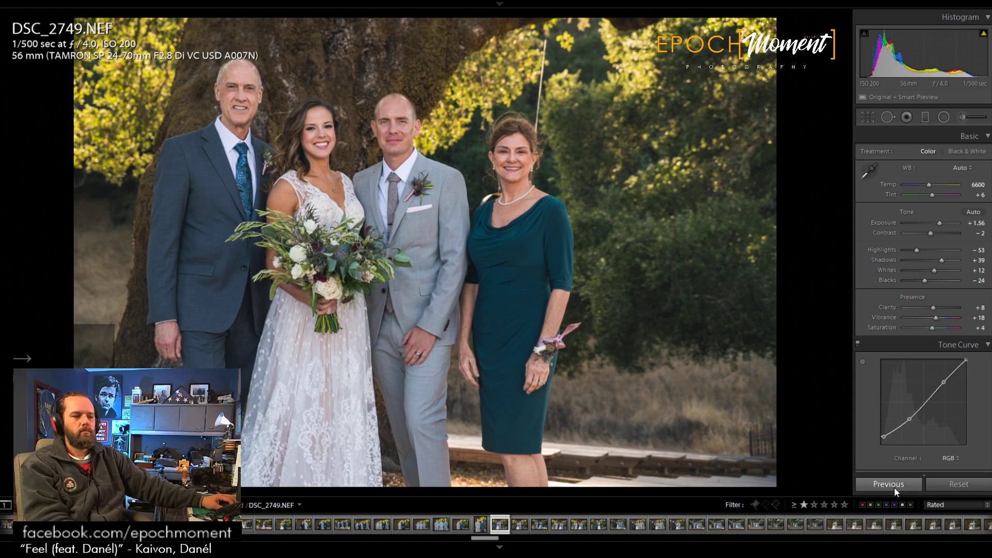
left_click(894, 485)
left_click(869, 117)
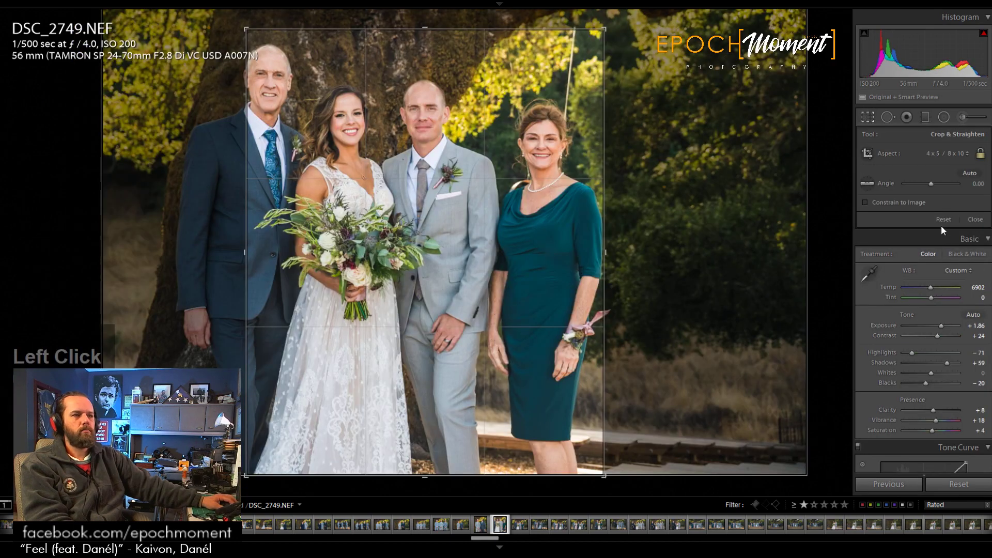
left_click(975, 220)
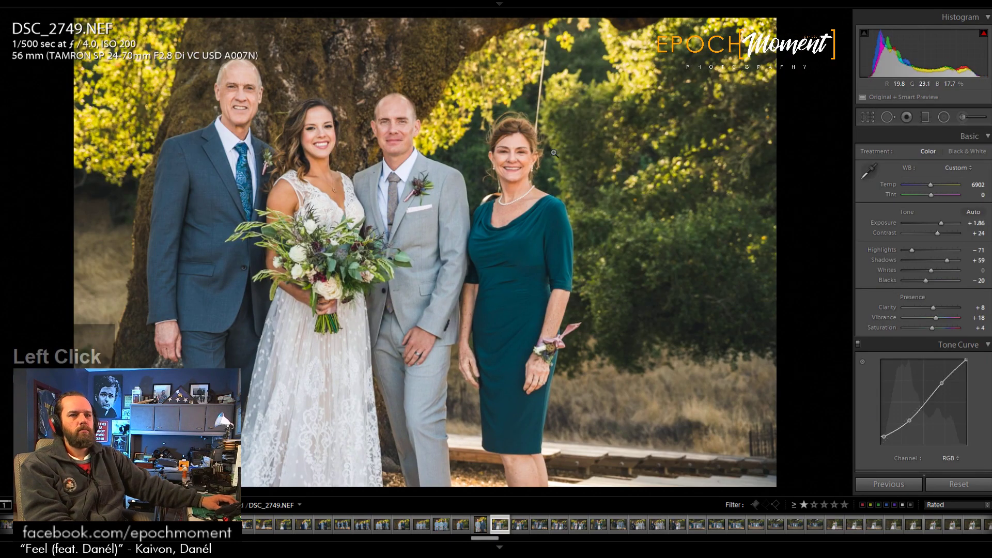
Step: Crop DSC_2749 slightly tighter at the original aspect ratio, trimming the lower edge and repositioning the four people in the frame
left_click(869, 117)
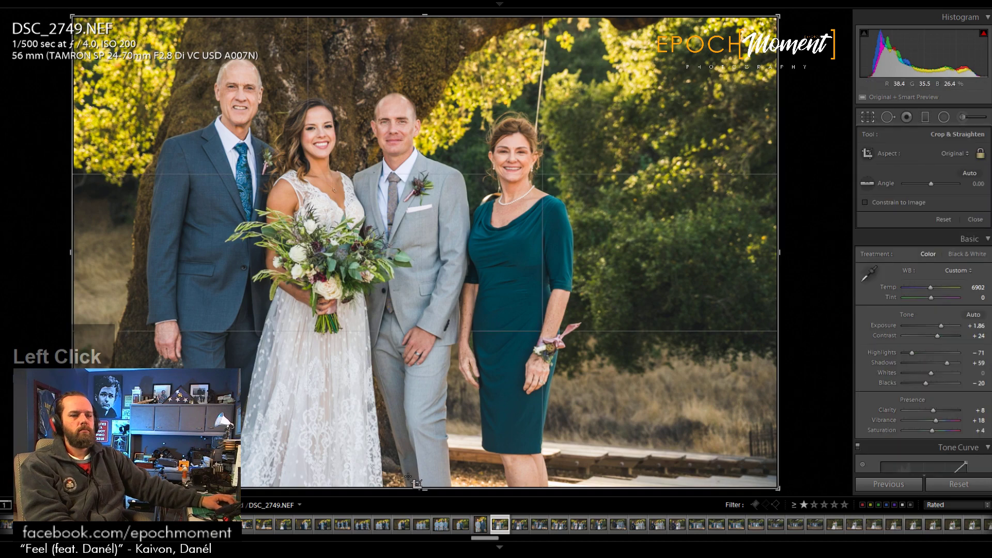
left_click_drag(420, 483, 422, 469)
left_click_drag(456, 418, 473, 412)
key("Return")
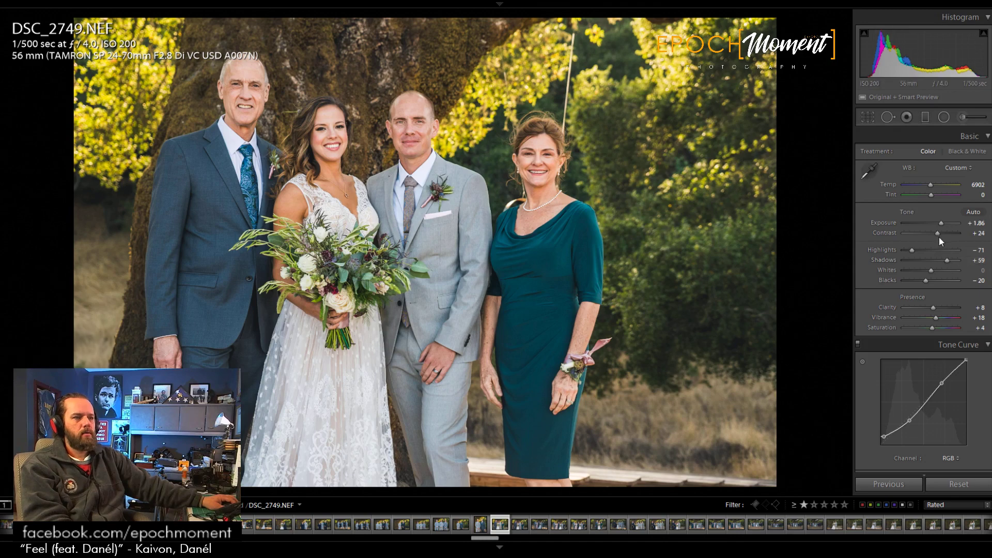
Step: Set the Exposure of DSC_2749 to +1.77 and Highlights to -78
left_click(940, 222)
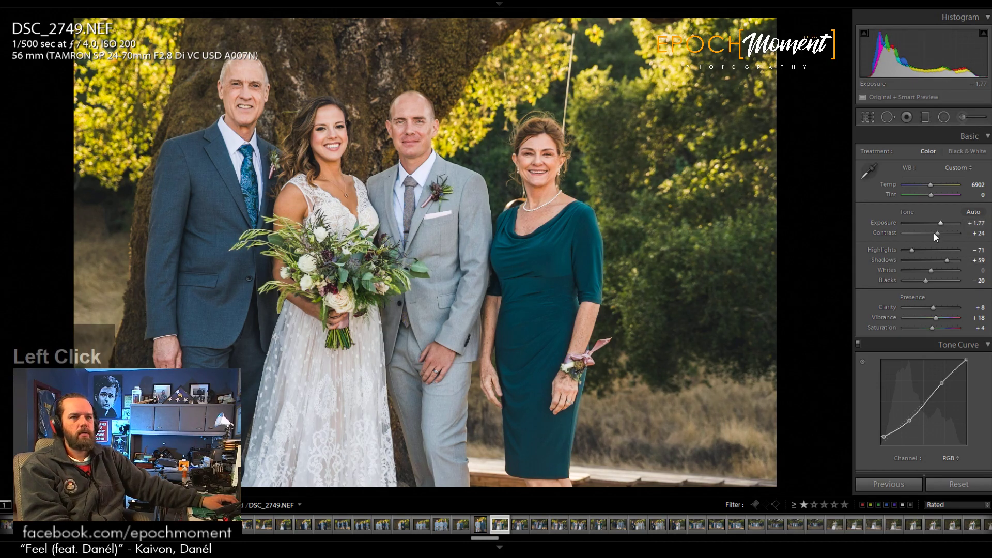
left_click_drag(909, 250, 911, 251)
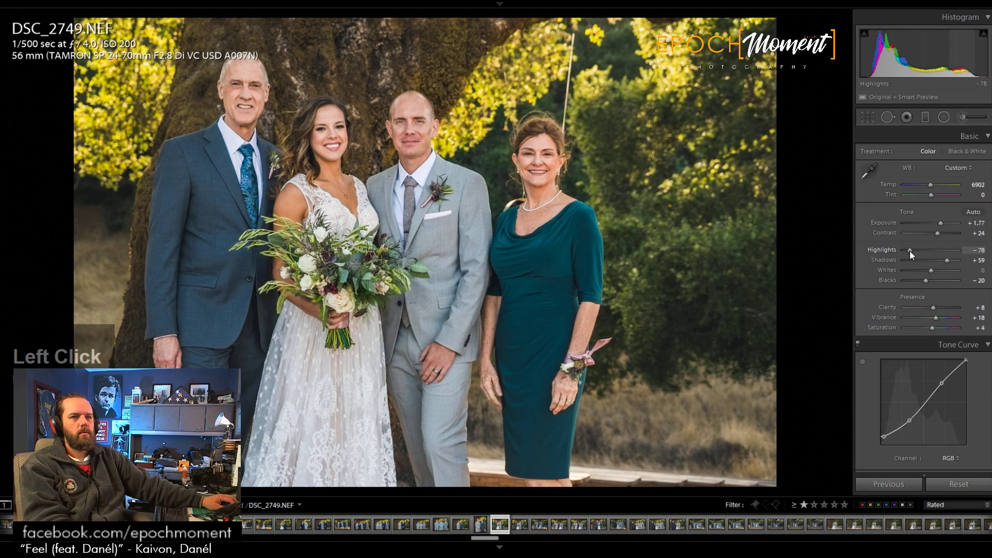
Step: Add a large inverted radial filter with feather 100 and Shadows 51 over the group's upper bodies, and check the couple's faces up close
left_click(943, 117)
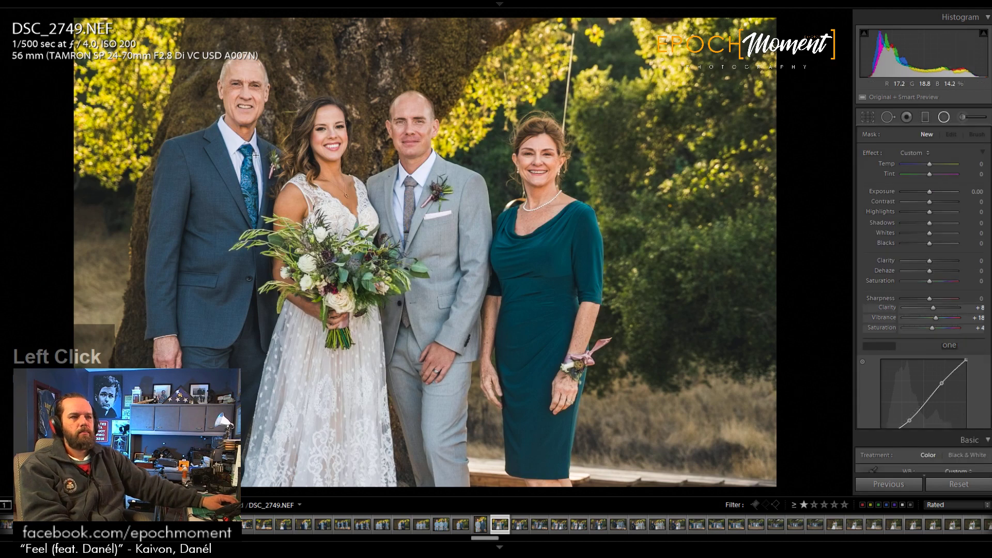
left_click(412, 241)
left_click_drag(413, 241, 364, 183)
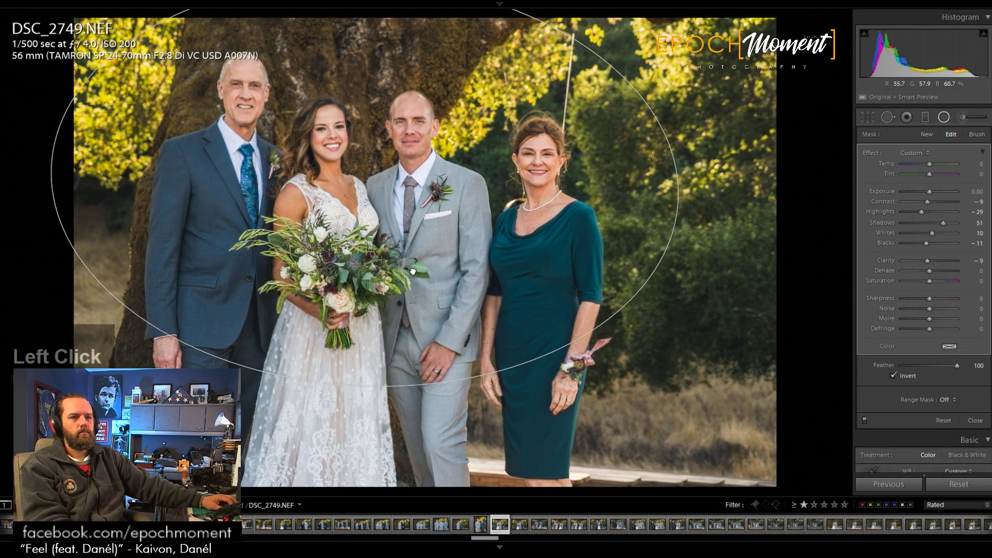
left_click(975, 420)
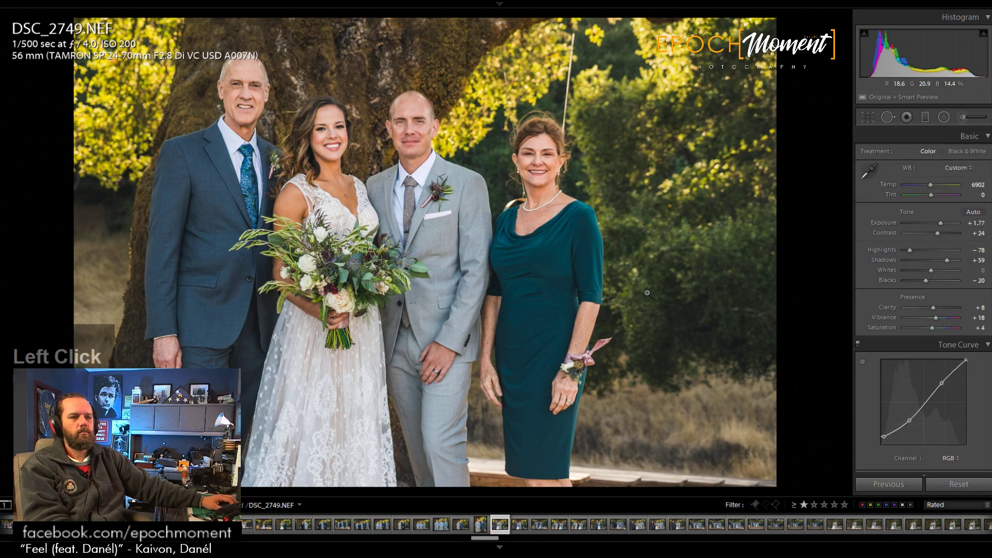
left_click(354, 133)
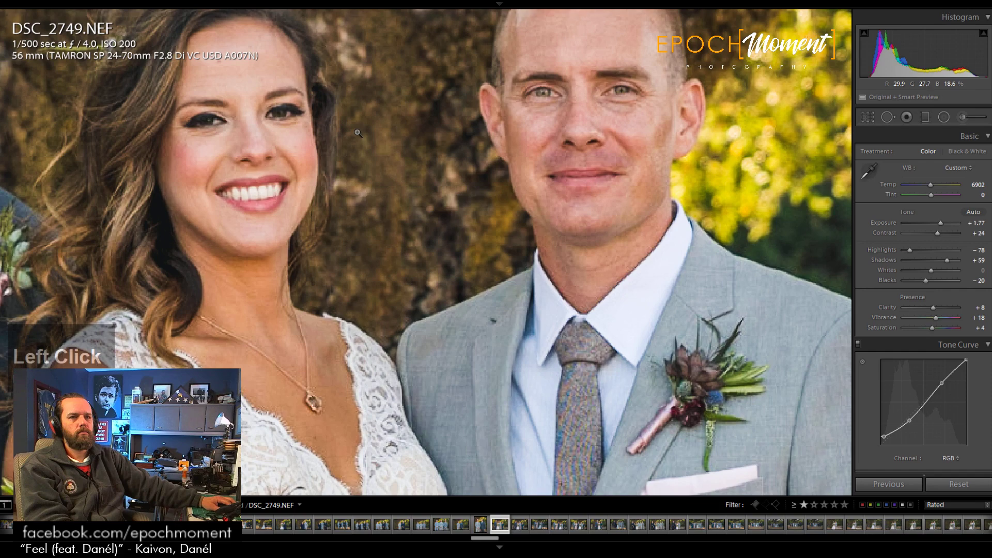
left_click(357, 133)
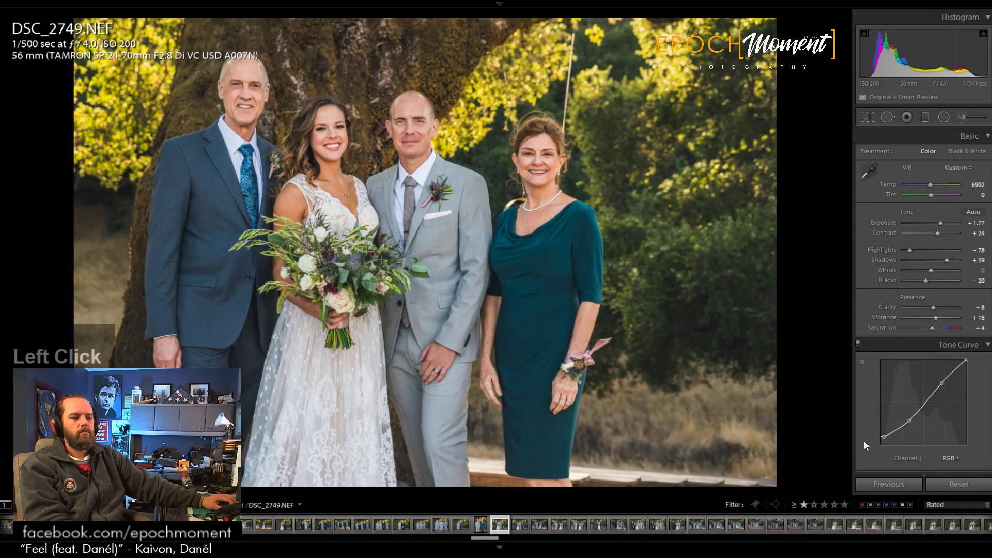
Step: Apply the previous photo's settings to DSC_2750 and reposition its crop around the four people
key("Right")
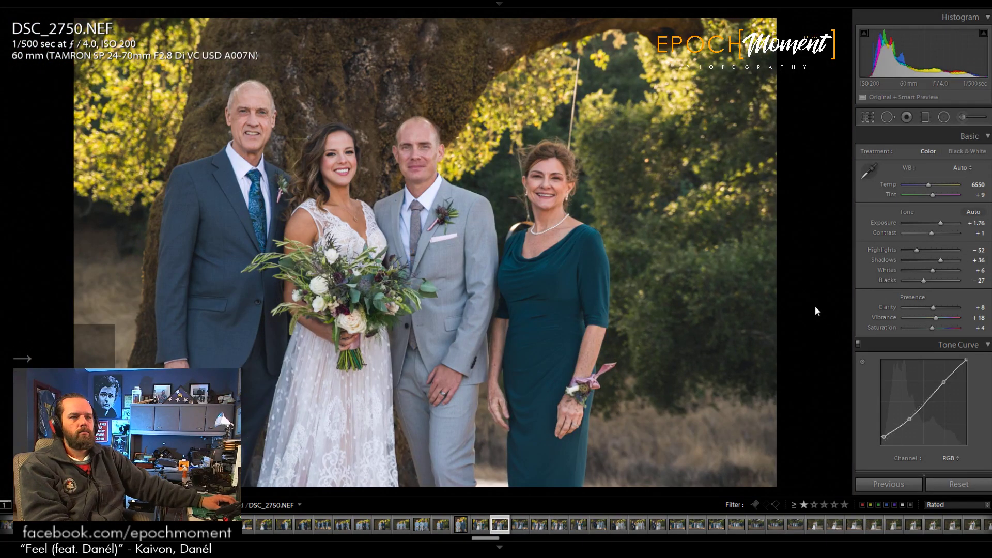
left_click(879, 483)
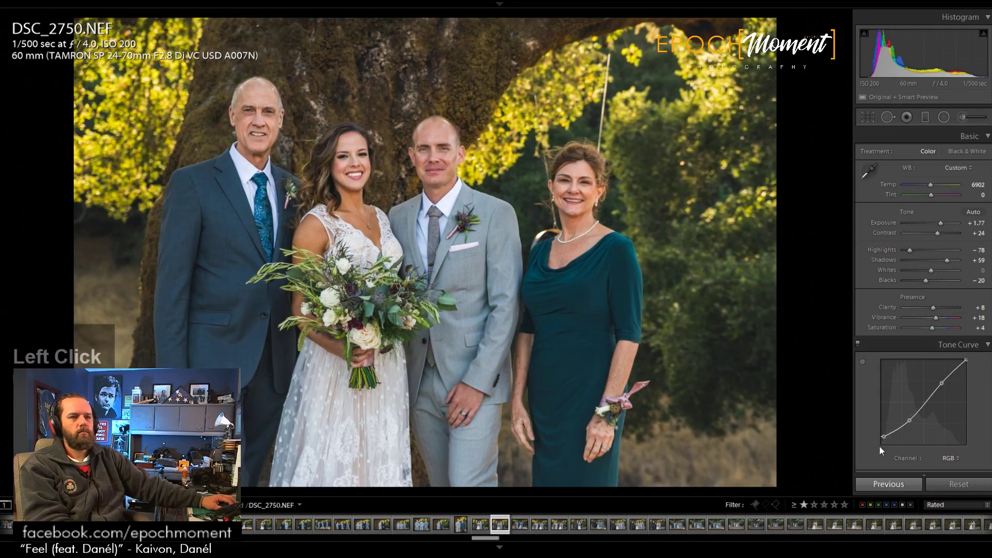
left_click(867, 118)
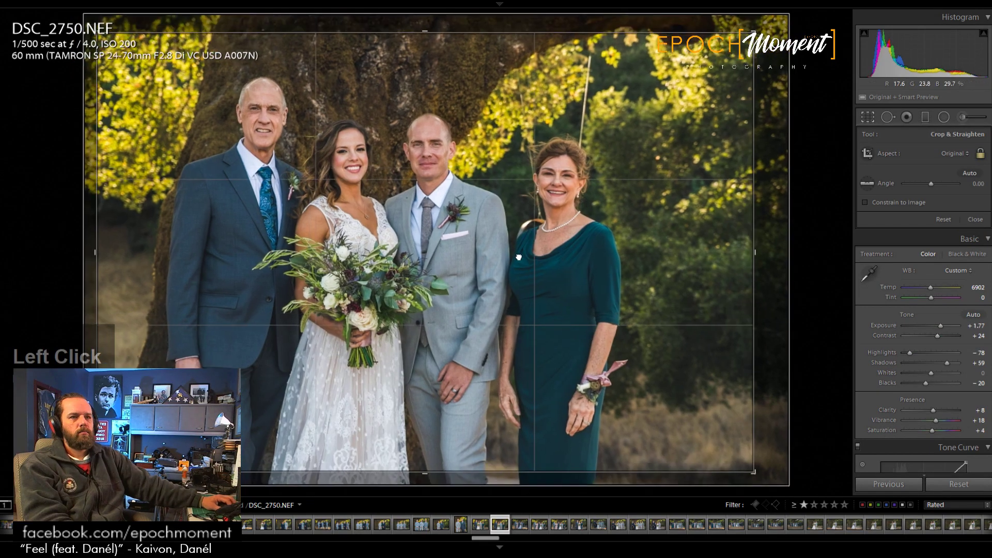
left_click_drag(775, 244, 780, 238)
left_click(976, 220)
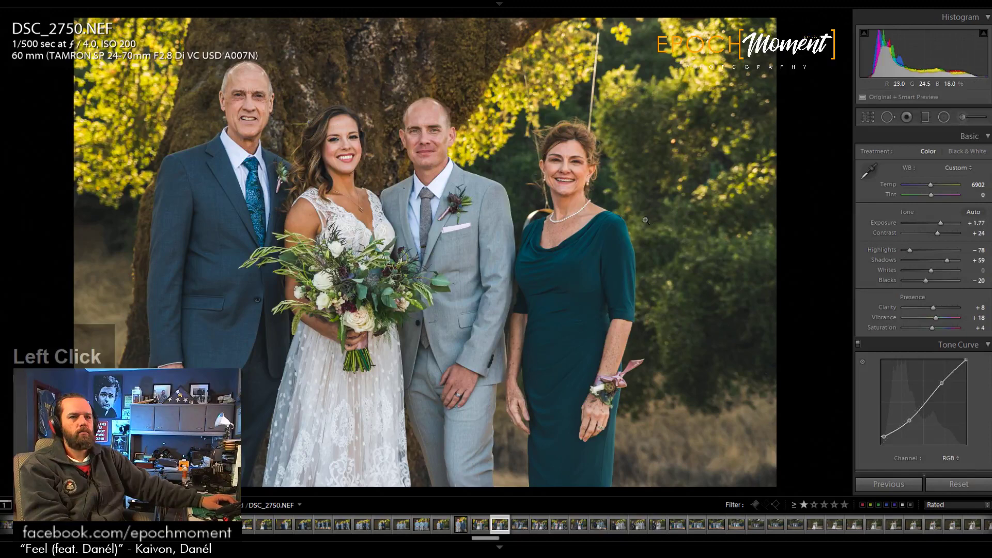
Step: On DSC_2750, set Shadows to +75, Exposure to +1.96, Tint to +3, Temp to 7294 and Highlights to -61
left_click_drag(947, 261, 952, 262)
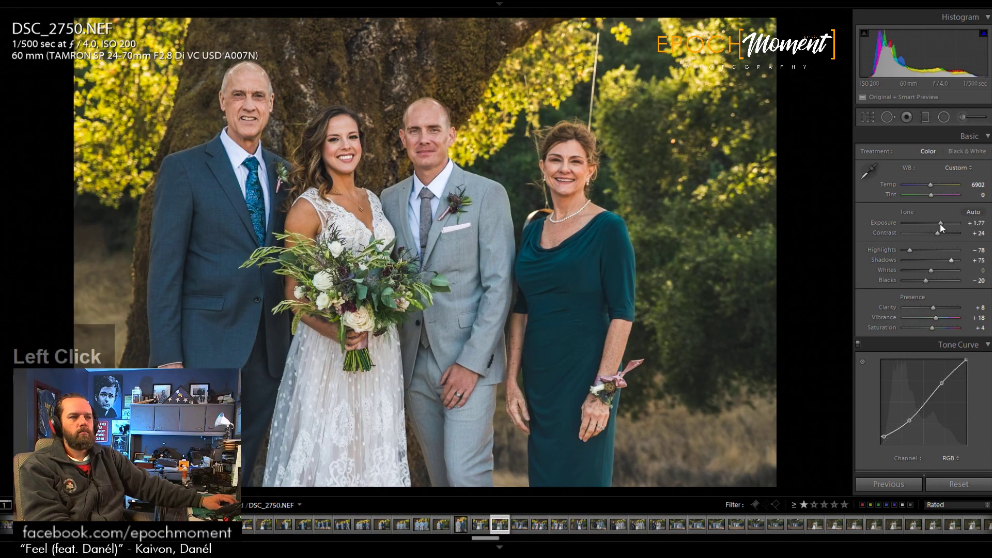
left_click_drag(940, 223, 942, 223)
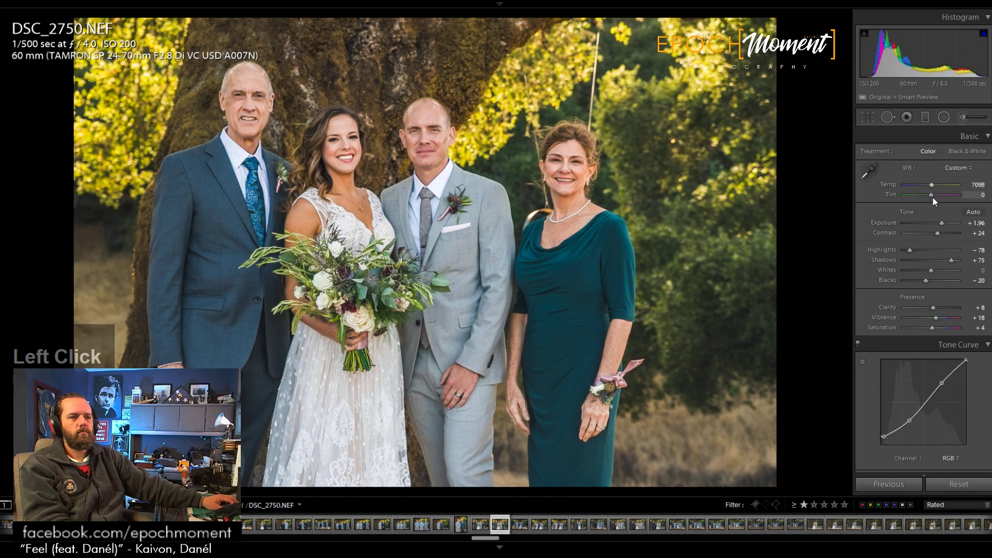
left_click_drag(932, 198, 934, 197)
left_click_drag(932, 188, 933, 187)
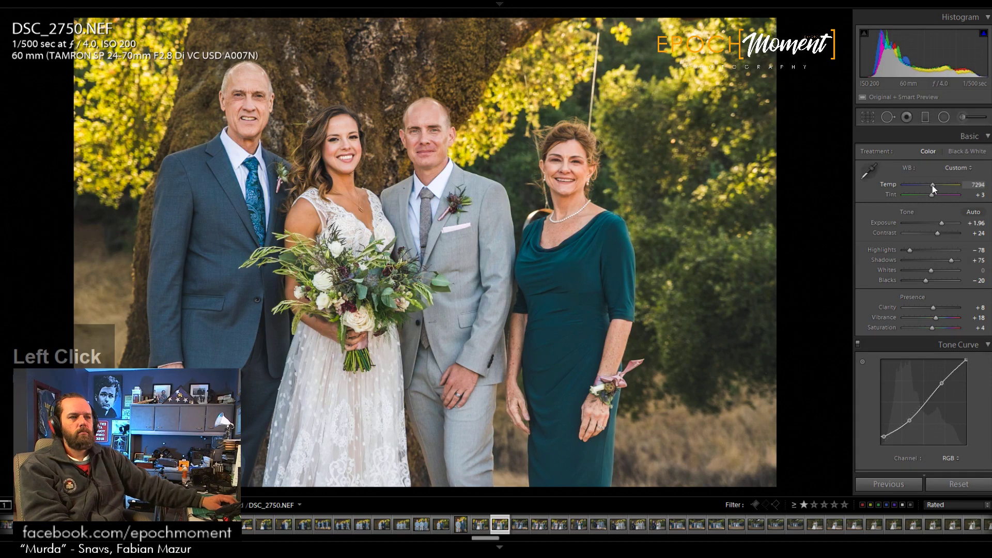
left_click_drag(911, 250, 914, 250)
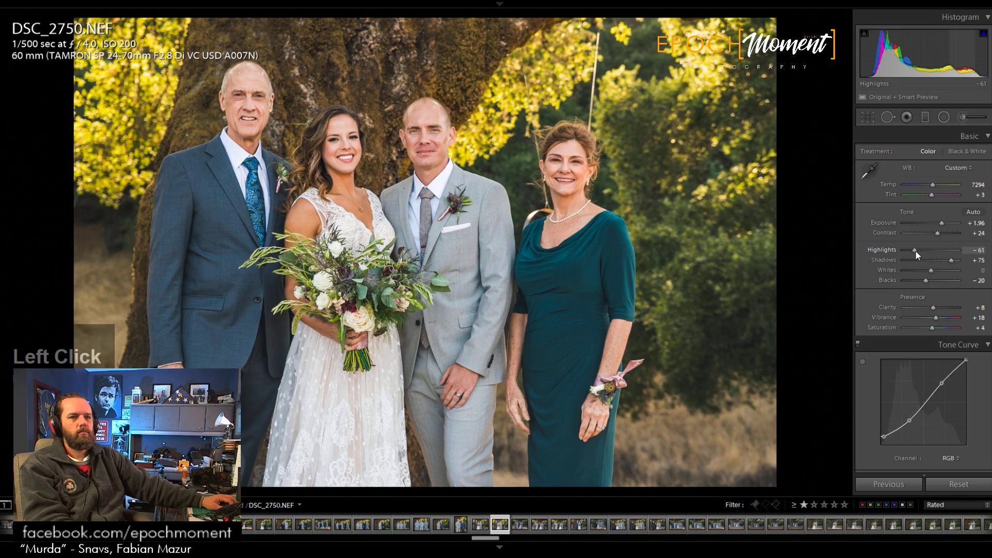
Step: Return to DSC_2749, set Highlights to -69 and Exposure to +1.77, and compare it with DSC_2750
key("Left")
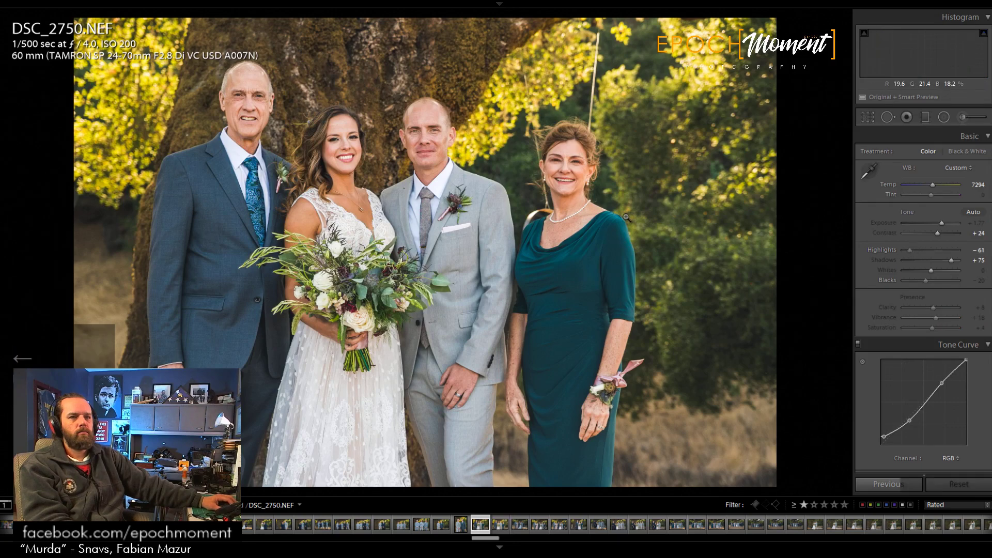
key("Left")
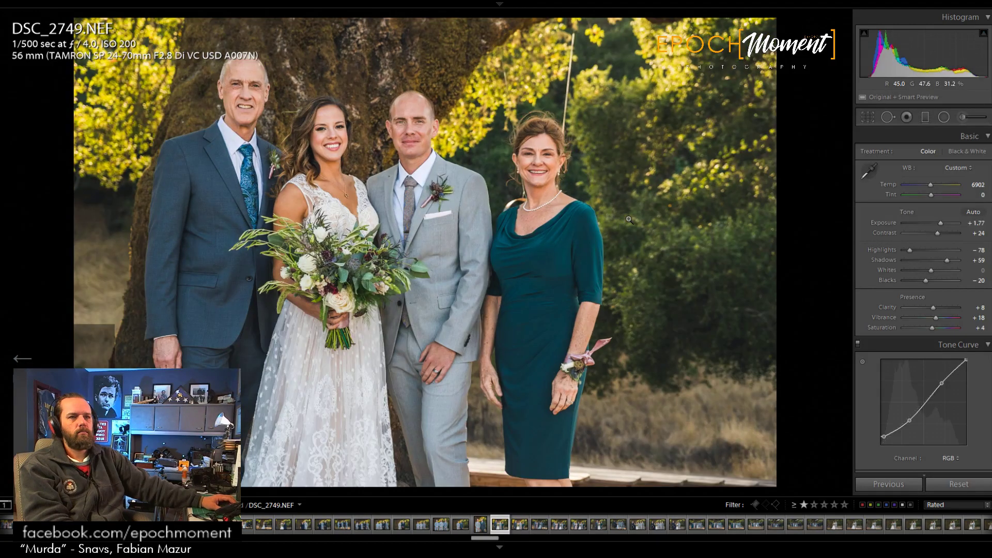
left_click(941, 223)
scroll(941, 224, "down", 1)
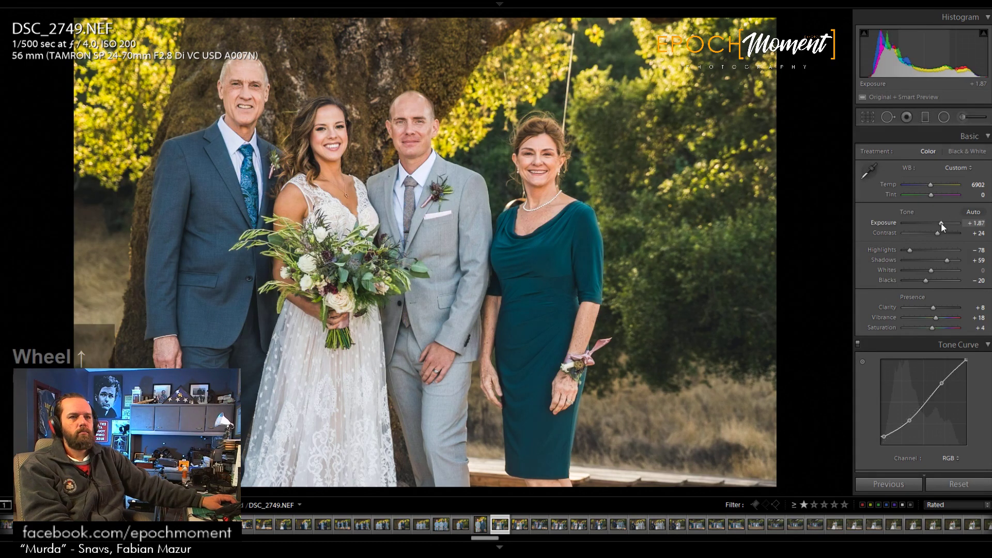
scroll(941, 222, "up", 1)
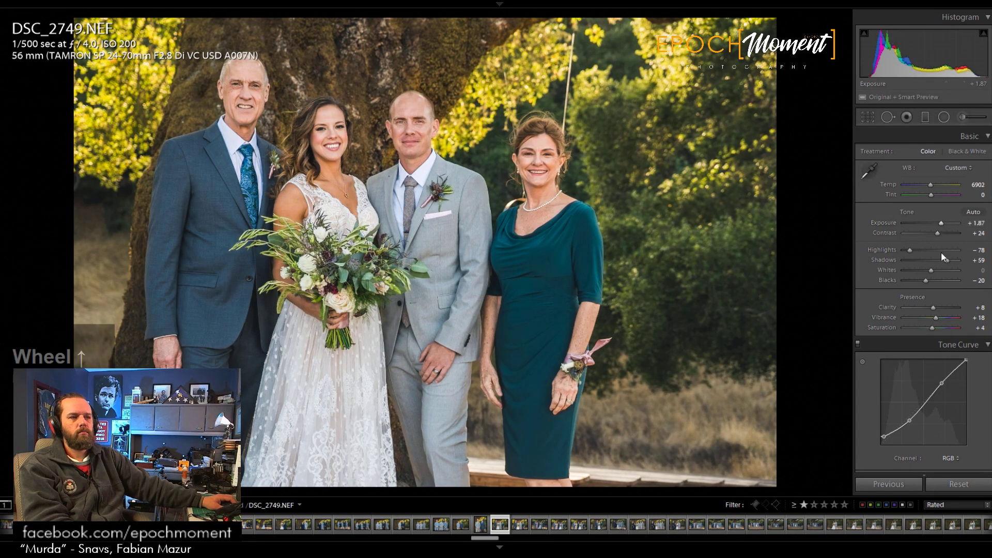
left_click(913, 250)
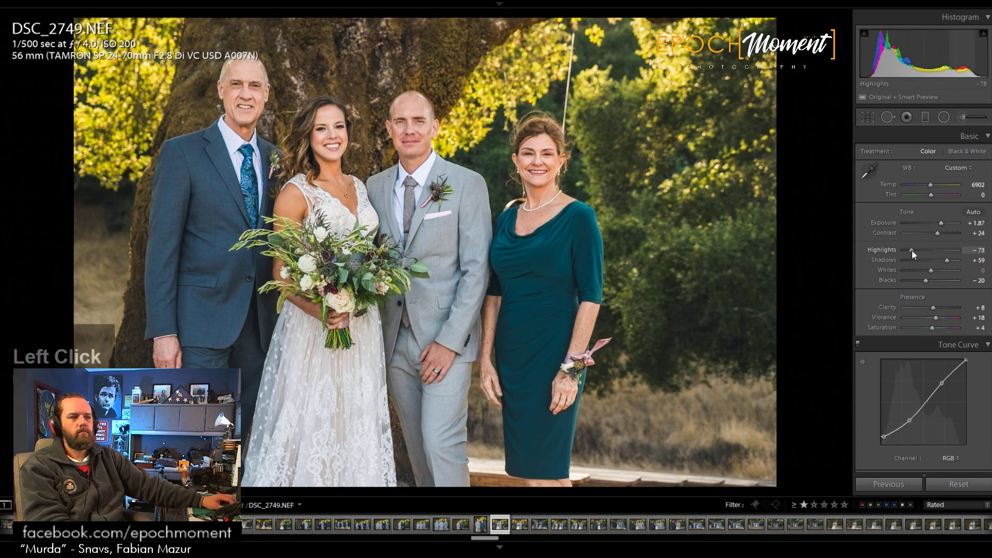
left_click(939, 223)
left_click(938, 224)
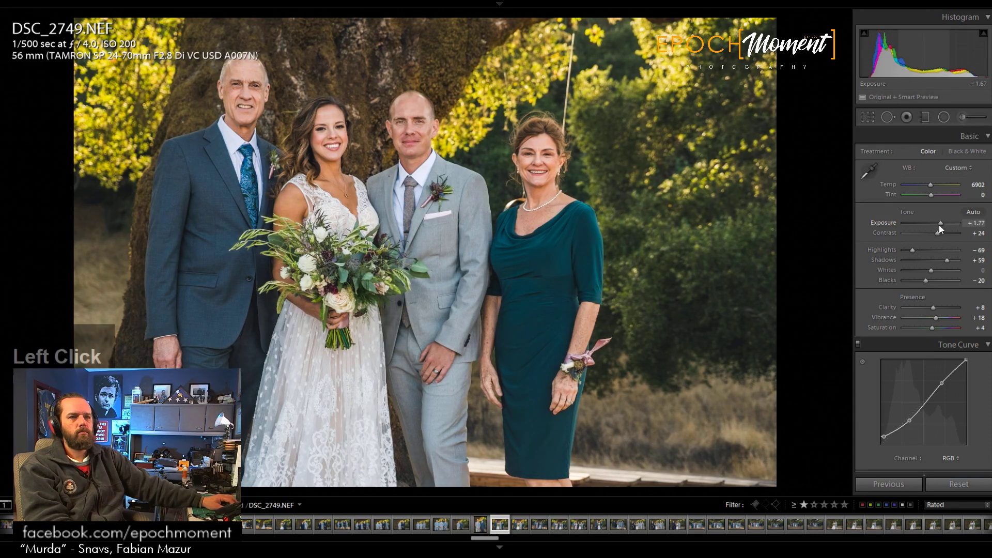
key("Right")
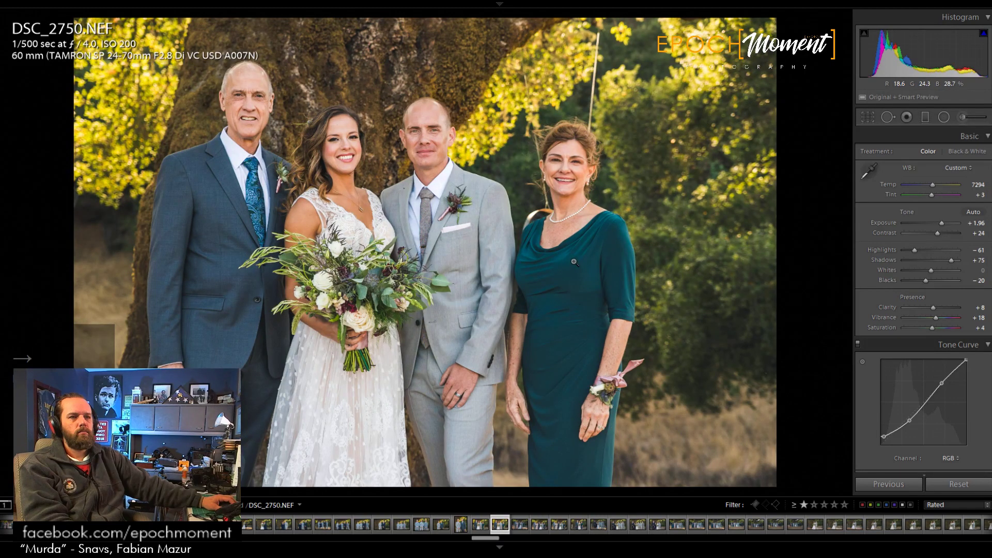
Step: Apply the previous photo's settings to DSC_2751, then set Temp to 6706, Exposure to +1.47, Highlights to -45 and Shadows to +82
key("Right")
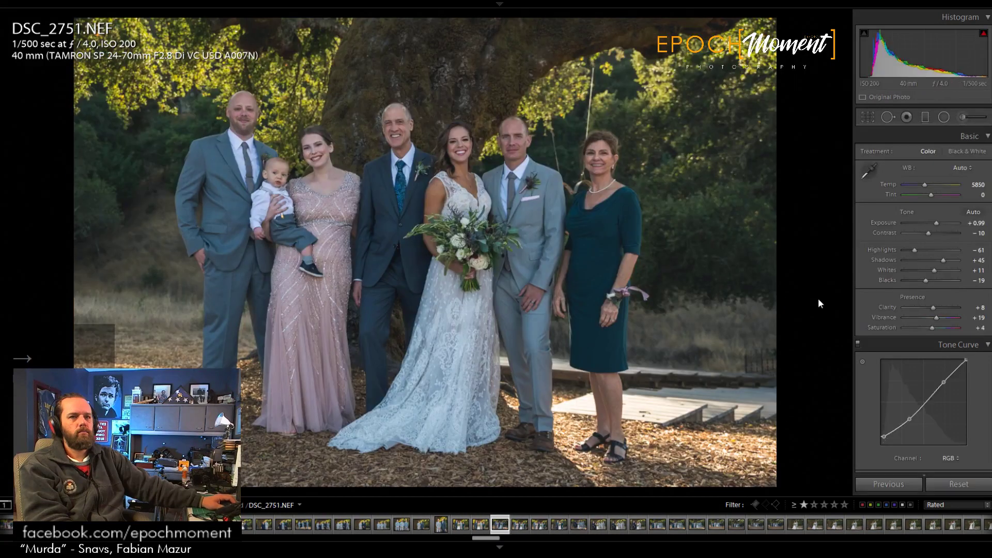
left_click(889, 488)
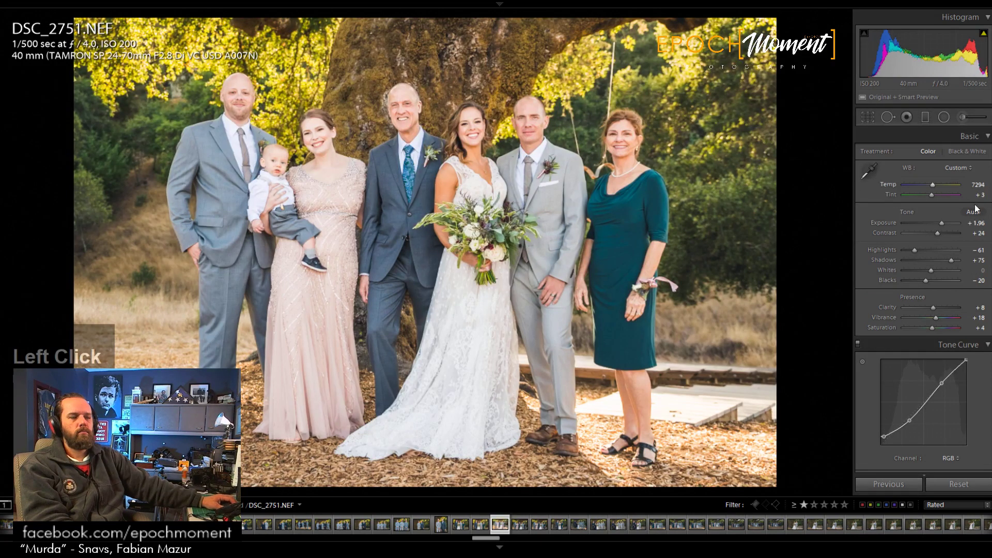
left_click_drag(932, 185, 932, 186)
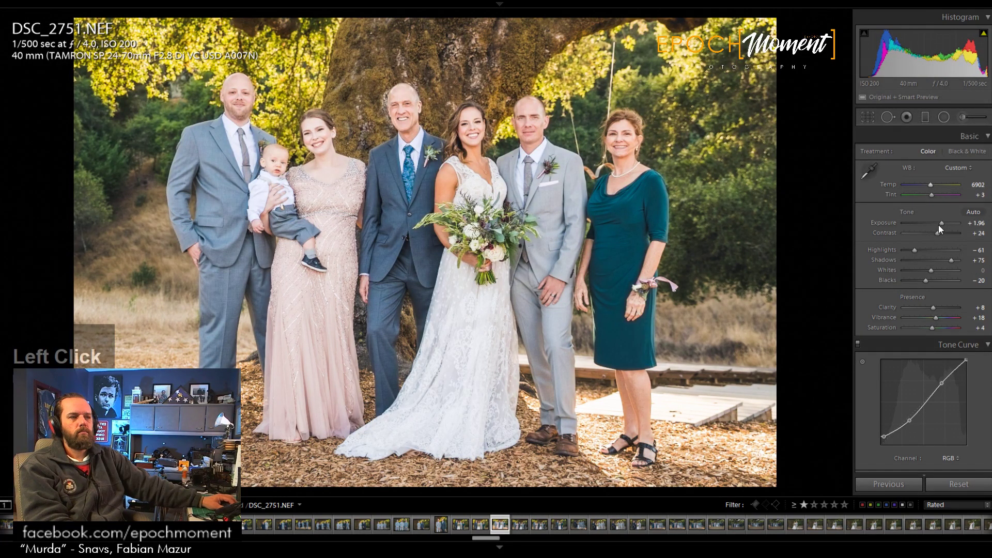
left_click(937, 225)
left_click_drag(938, 224, 939, 225)
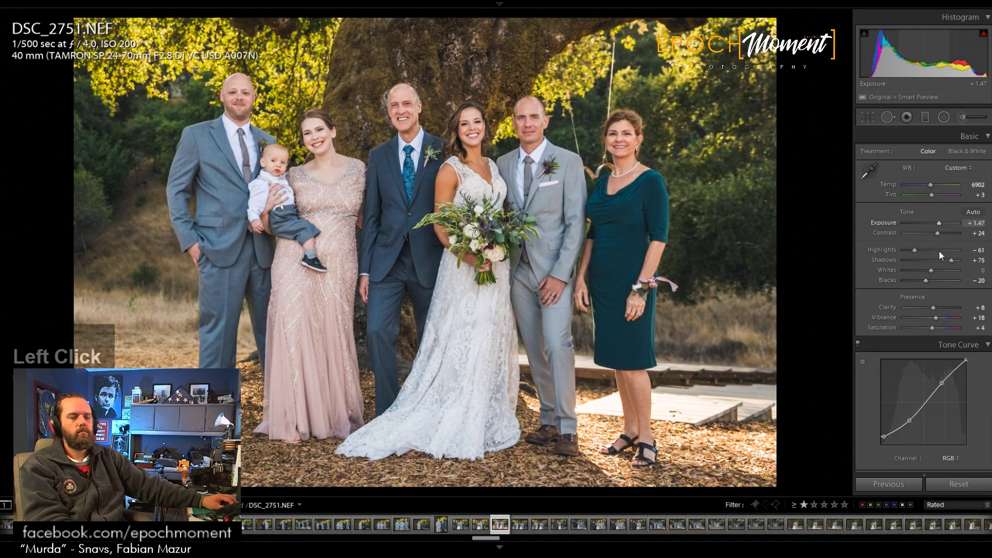
left_click_drag(951, 260, 918, 250)
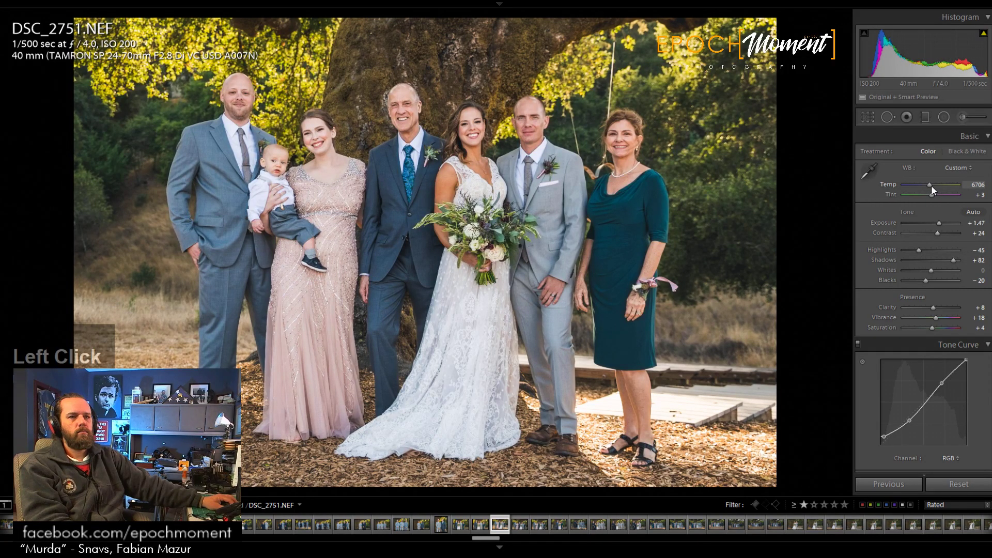
Step: Check the faces of the woman in pink and the man beside her up close, and set Highlights to -80
left_click(314, 138)
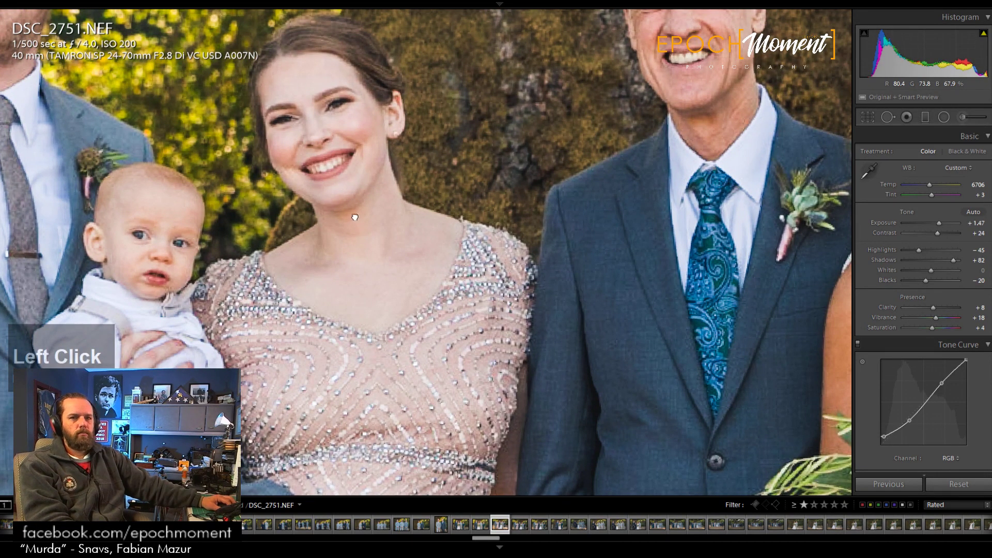
left_click_drag(355, 217, 294, 254)
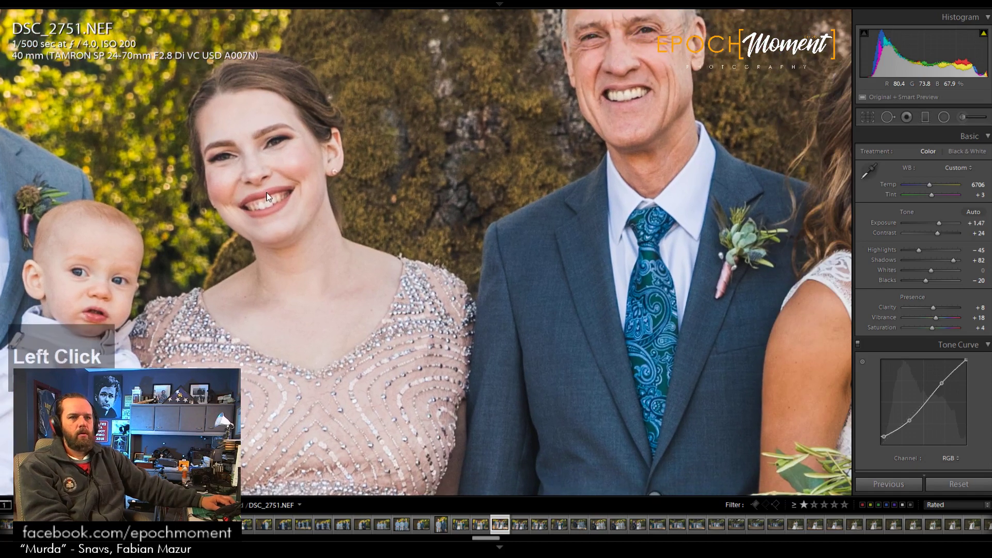
left_click(741, 142)
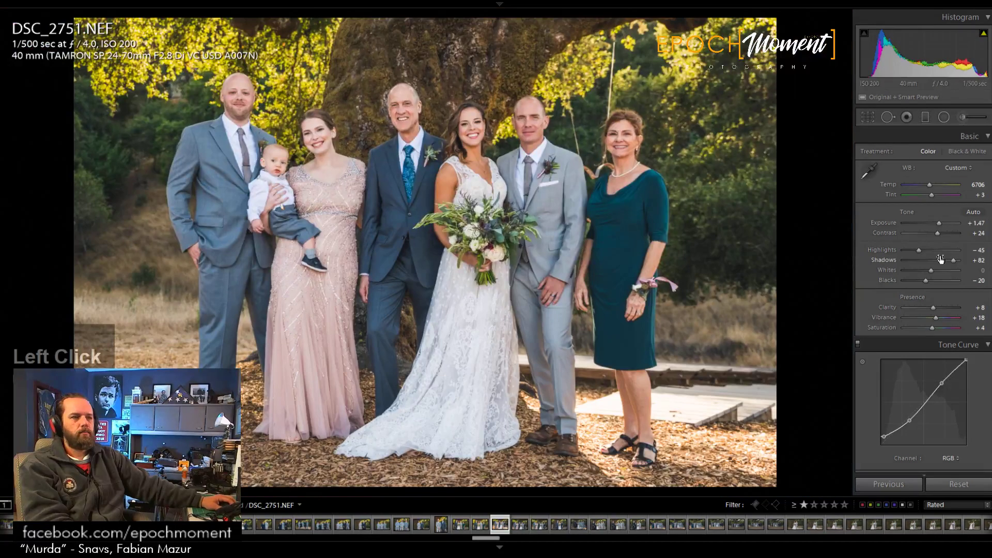
left_click_drag(919, 253, 909, 253)
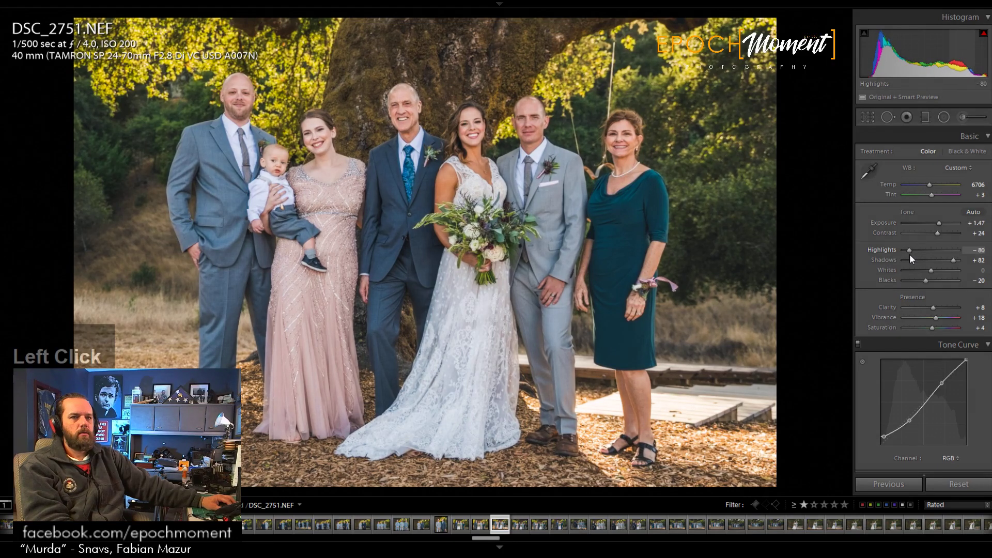
Step: Set the Orange luminance of DSC_2751 to +11
scroll(889, 361, "down", 10)
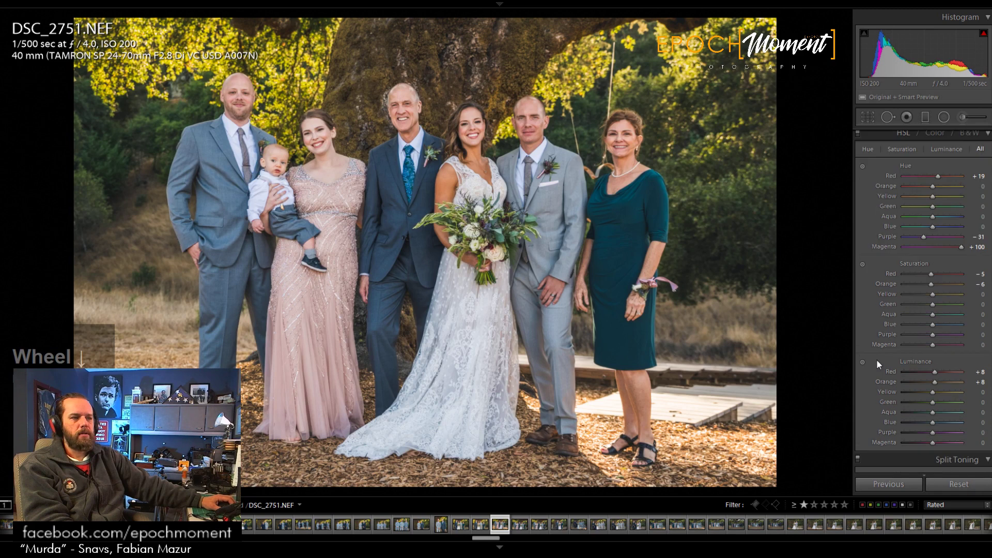
left_click(935, 382)
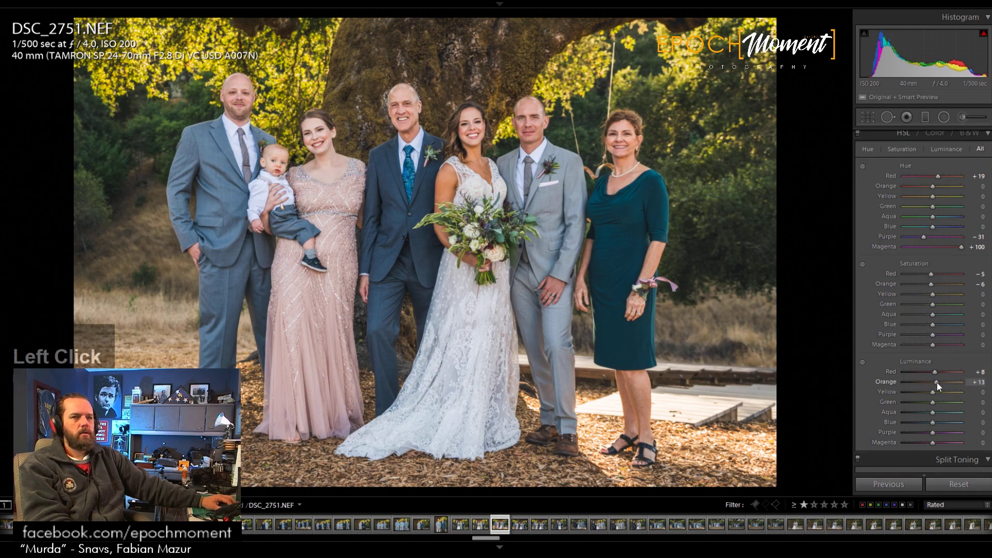
left_click_drag(937, 382, 935, 383)
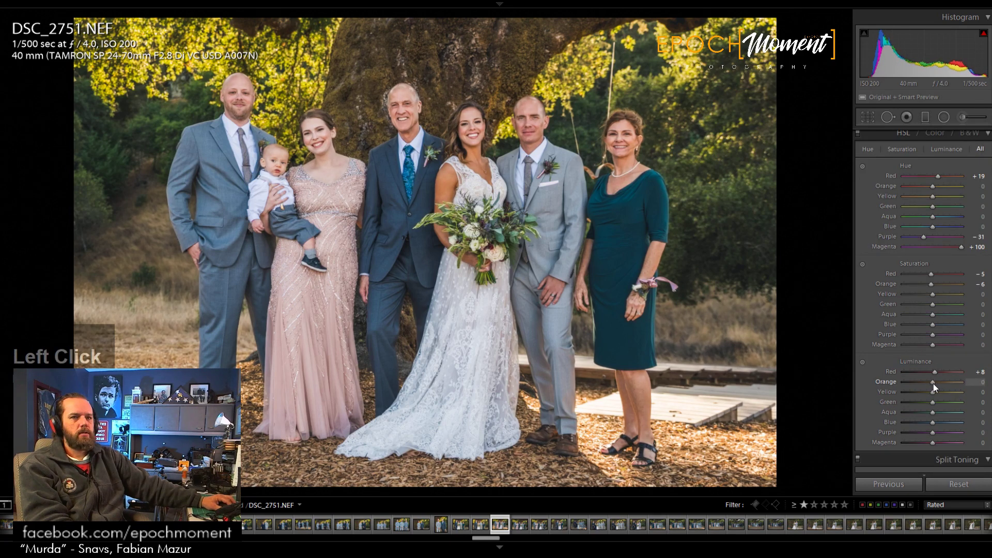
left_click_drag(934, 384, 936, 383)
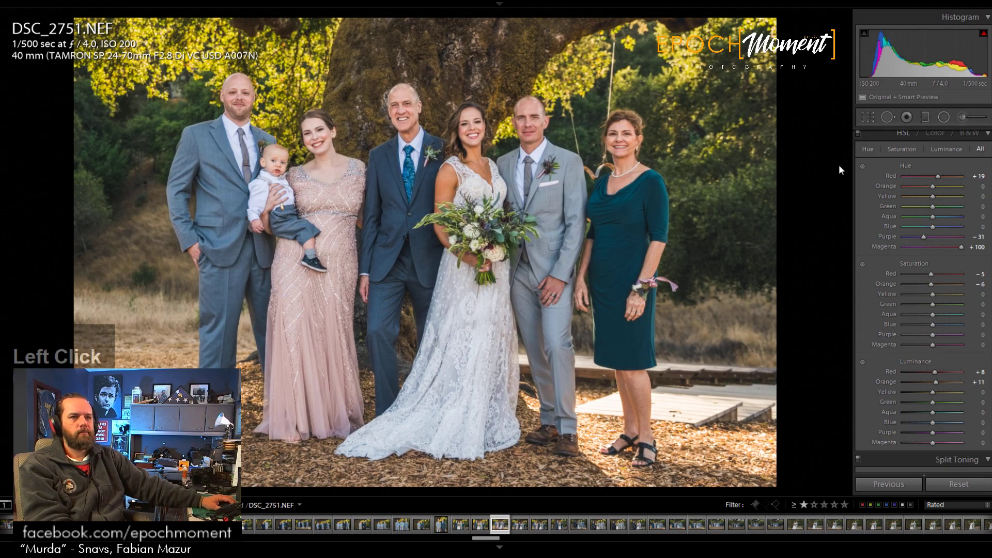
Step: Straighten the crop of DSC_2751 to an angle of -1.59
left_click(867, 118)
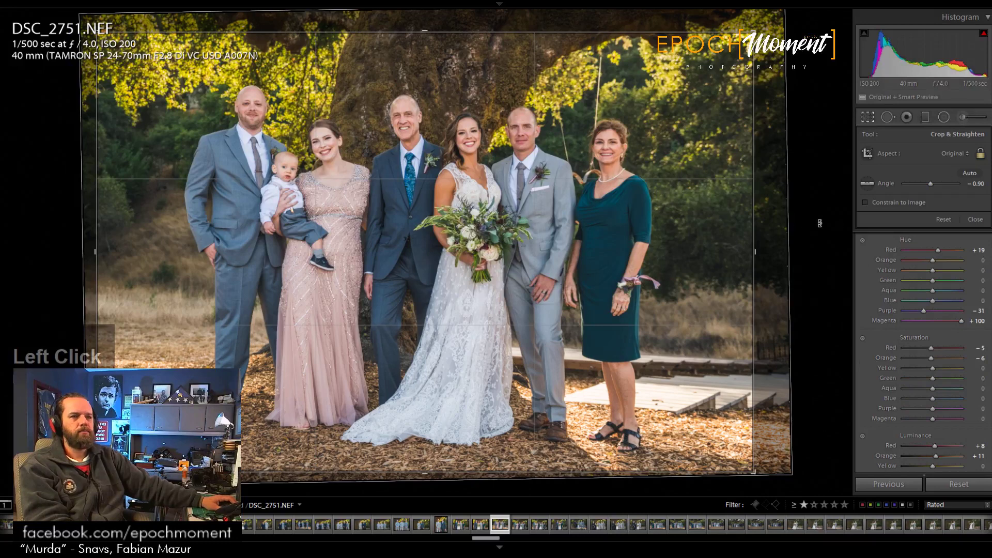
left_click_drag(776, 251, 776, 247)
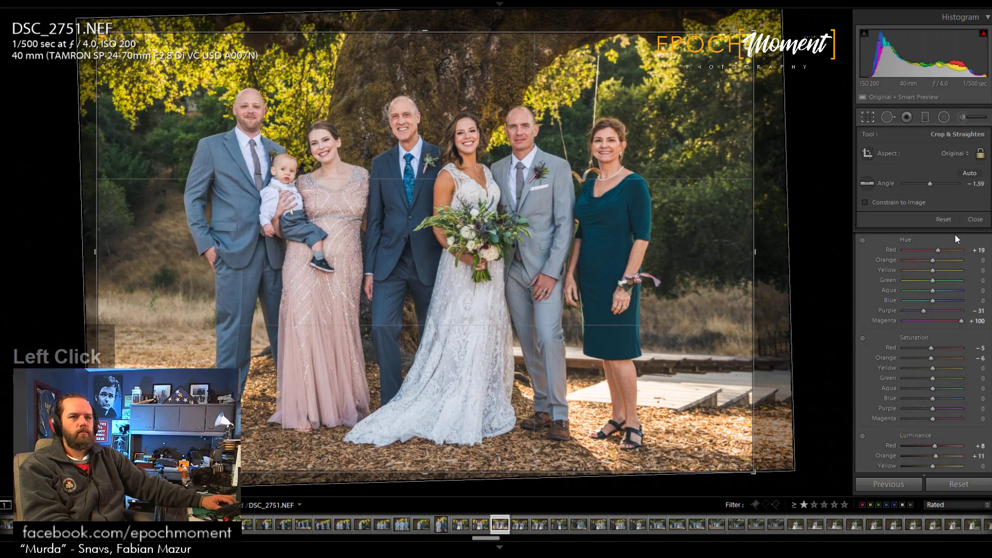
left_click(975, 219)
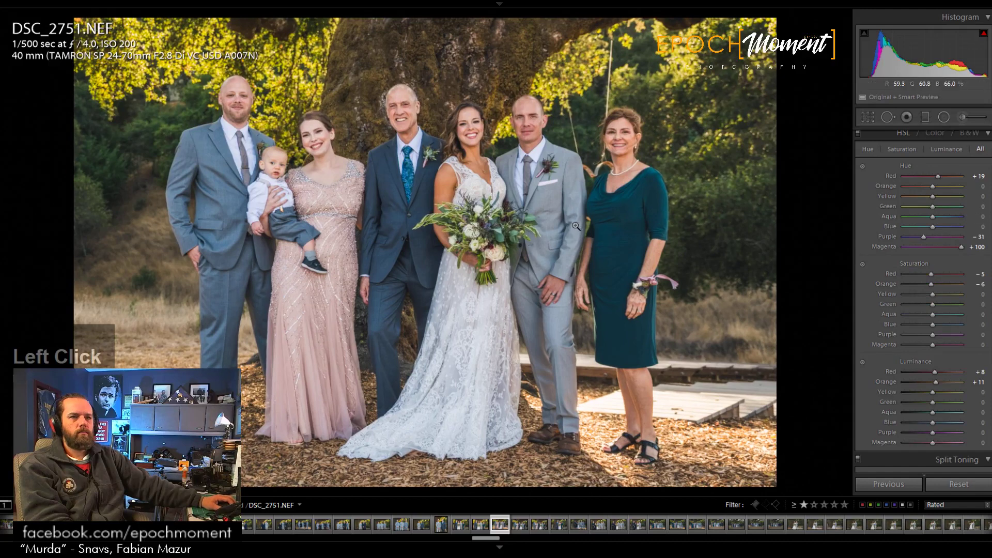
Step: Shift the existing radial filter toward the bride, set its Highlights to -39 and fine-tune its Shadows
left_click(944, 117)
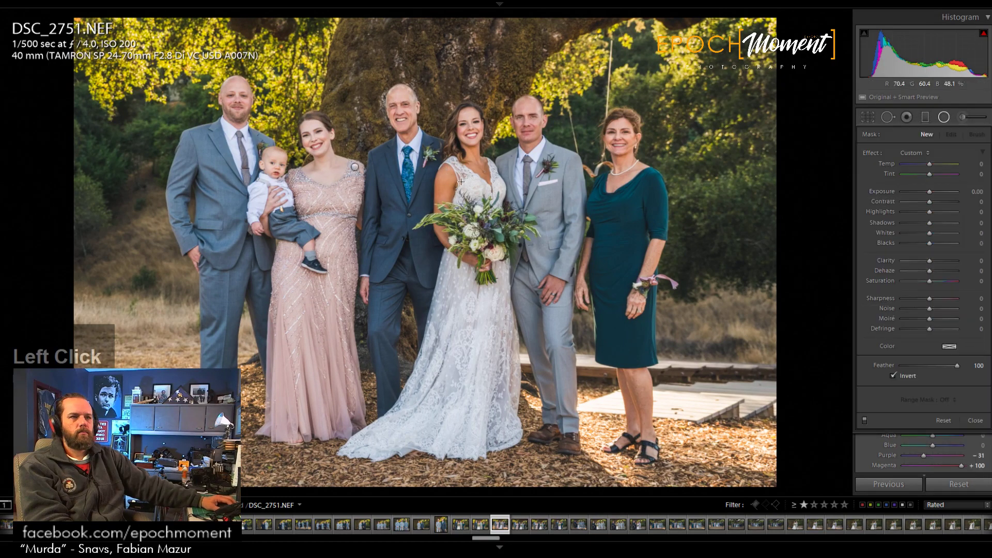
left_click(356, 168)
left_click_drag(406, 206, 486, 204)
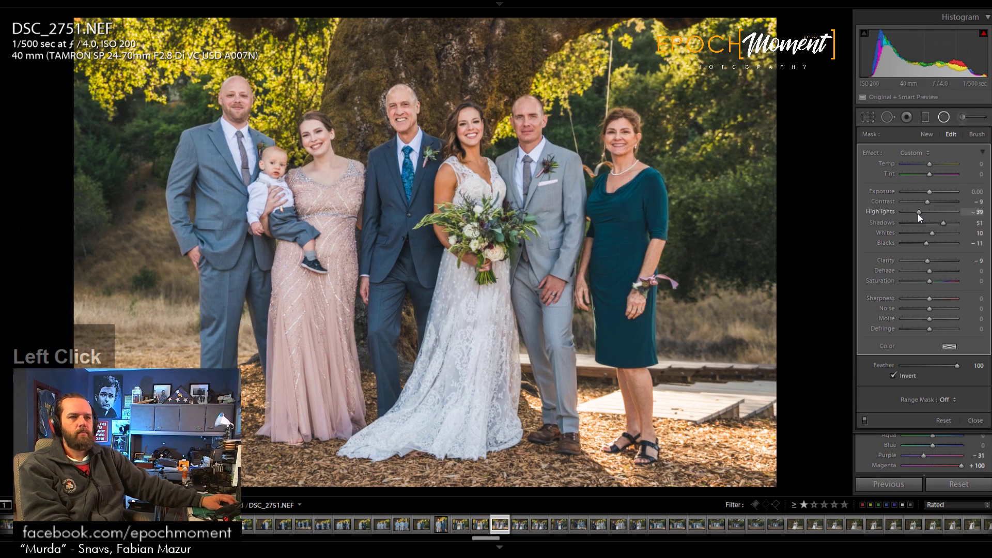
left_click_drag(942, 222, 944, 226)
left_click(975, 420)
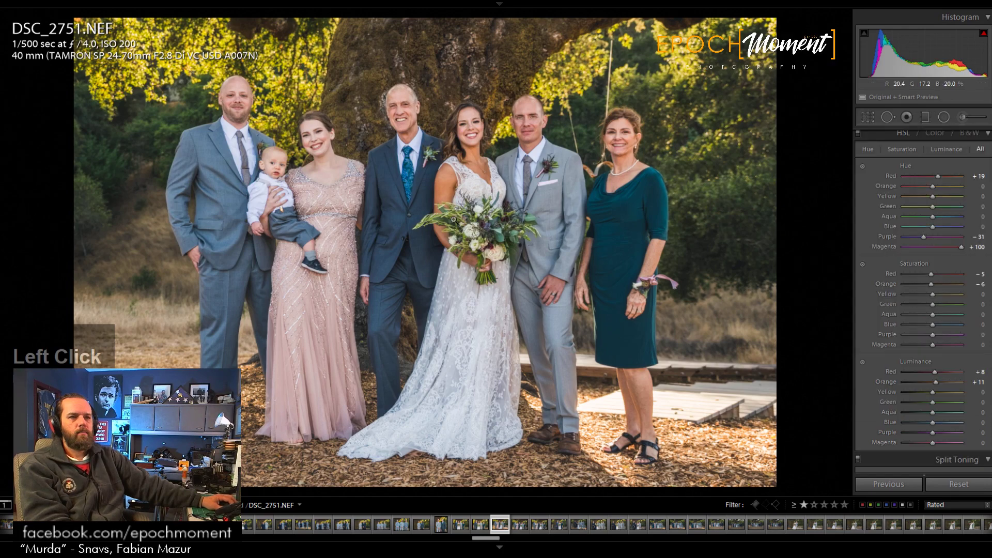
Step: Apply the previous photo's settings to DSC_2753, and set Exposure to +1.67 and Shadows to +84
key("Right")
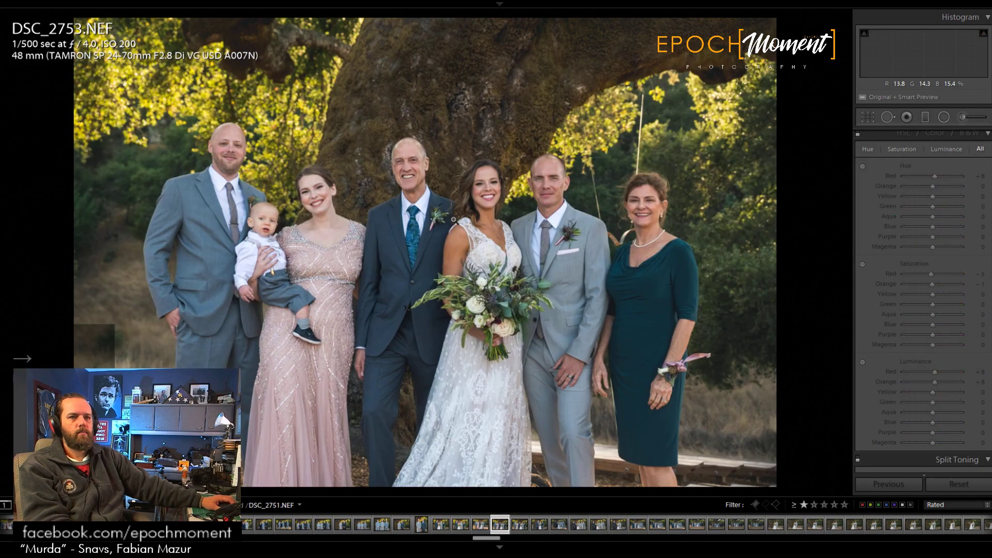
left_click(891, 482)
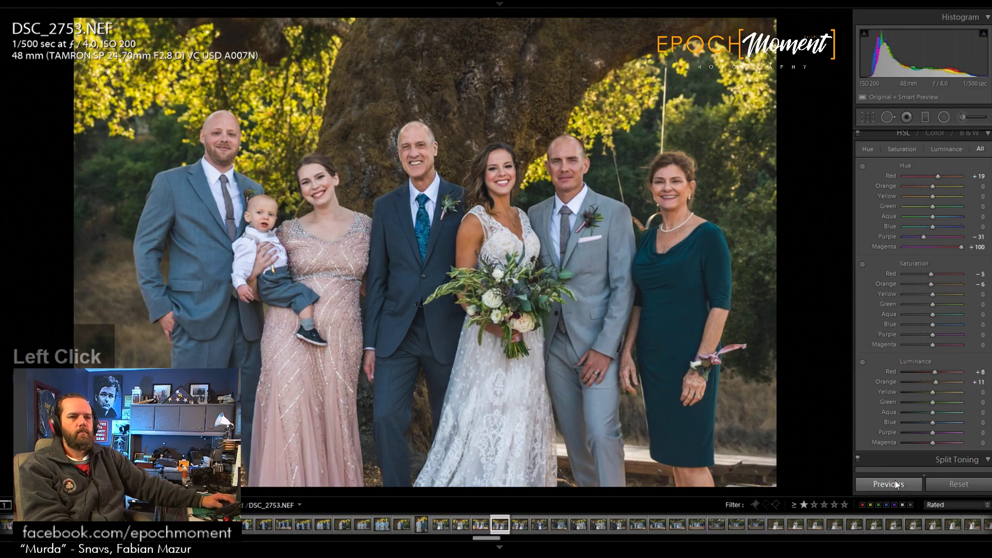
scroll(947, 232, "up", 5)
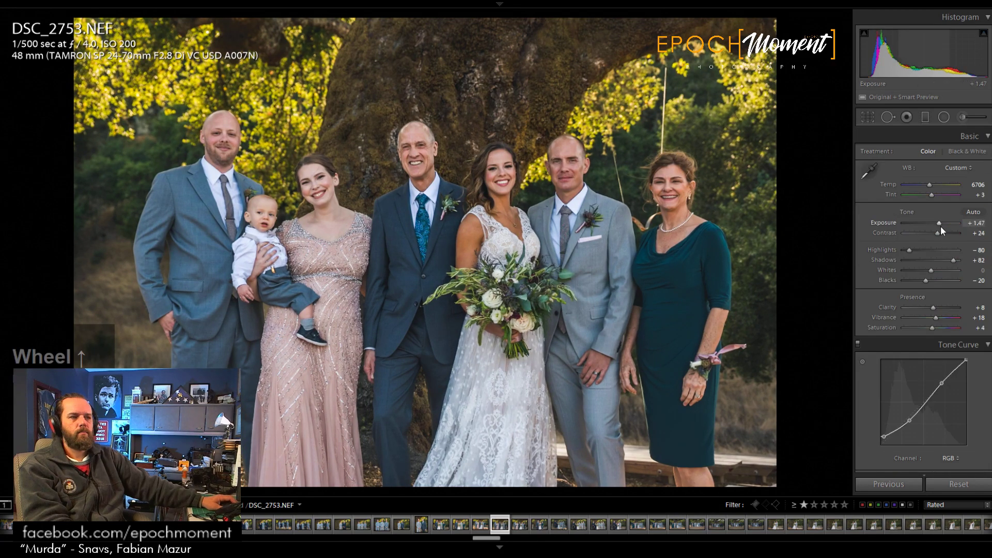
left_click_drag(937, 221, 939, 222)
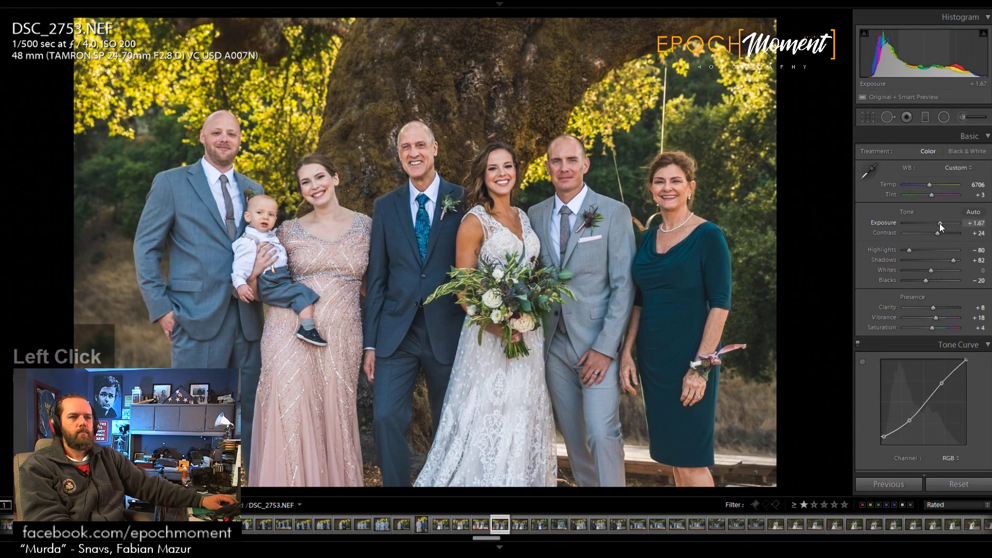
left_click_drag(950, 261, 951, 261)
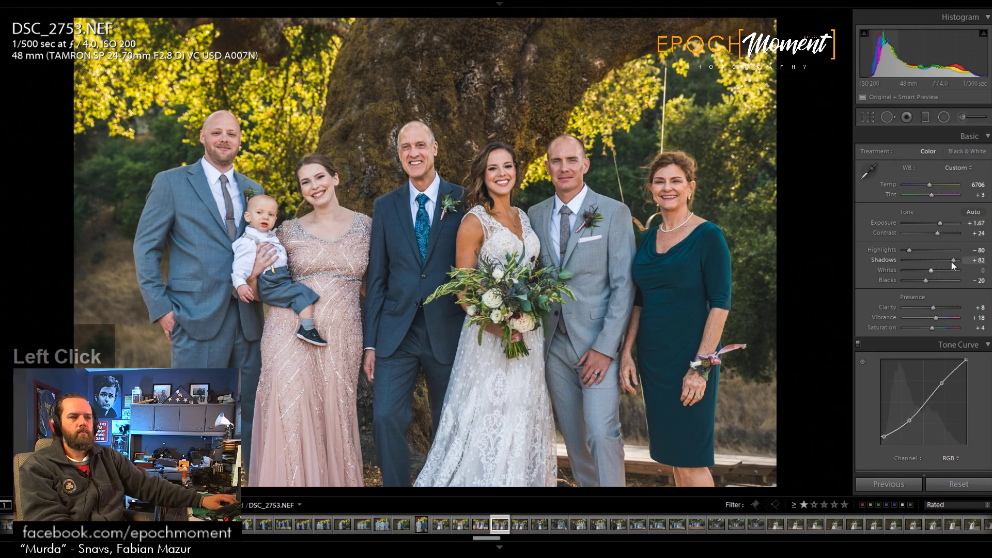
Step: Crop DSC_2753 to 16 x 9, tighten and centre the frame around the group, and rotate it to an angle of -0.25
left_click(866, 117)
left_click(955, 154)
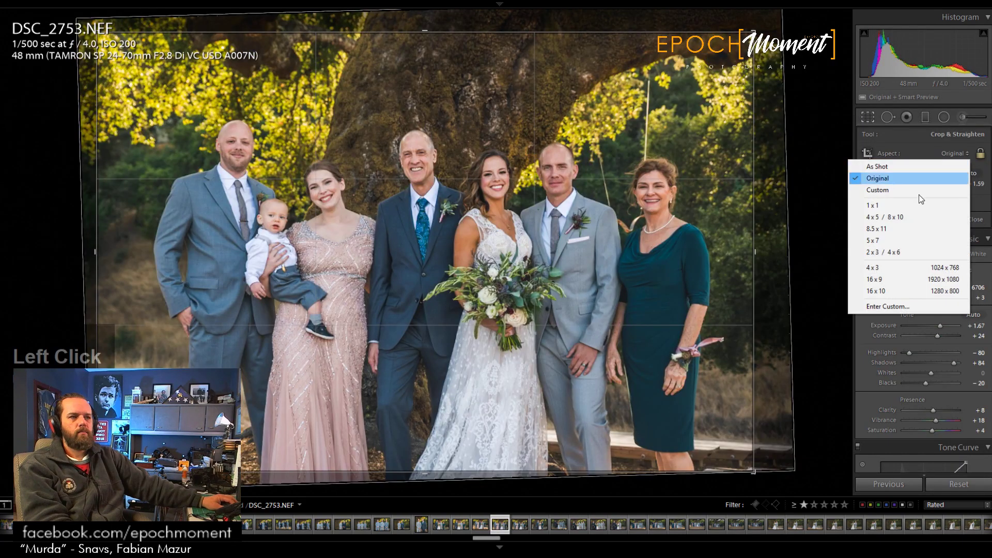
left_click(904, 279)
left_click_drag(567, 264, 533, 263)
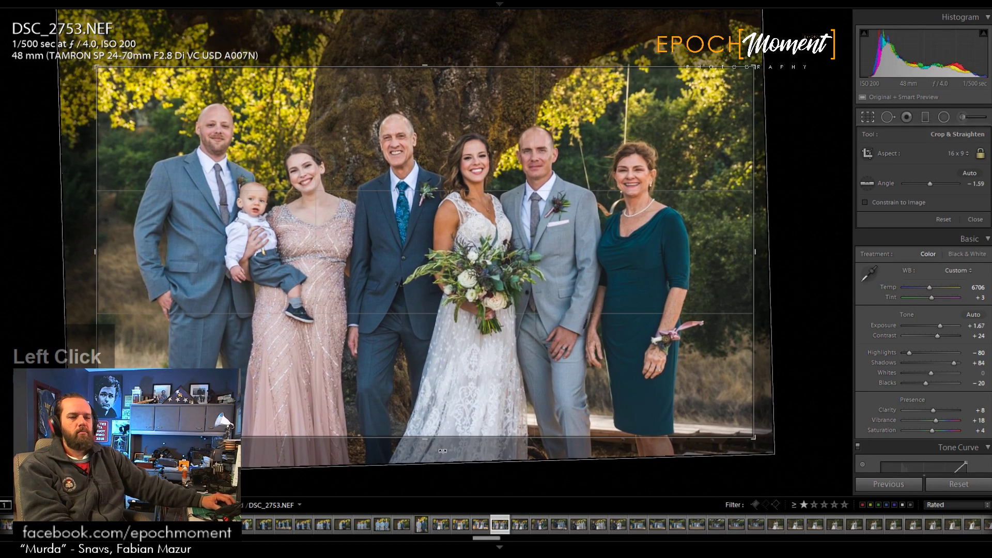
left_click_drag(426, 440, 424, 432)
left_click_drag(425, 71, 424, 74)
left_click_drag(784, 223, 783, 237)
left_click(975, 219)
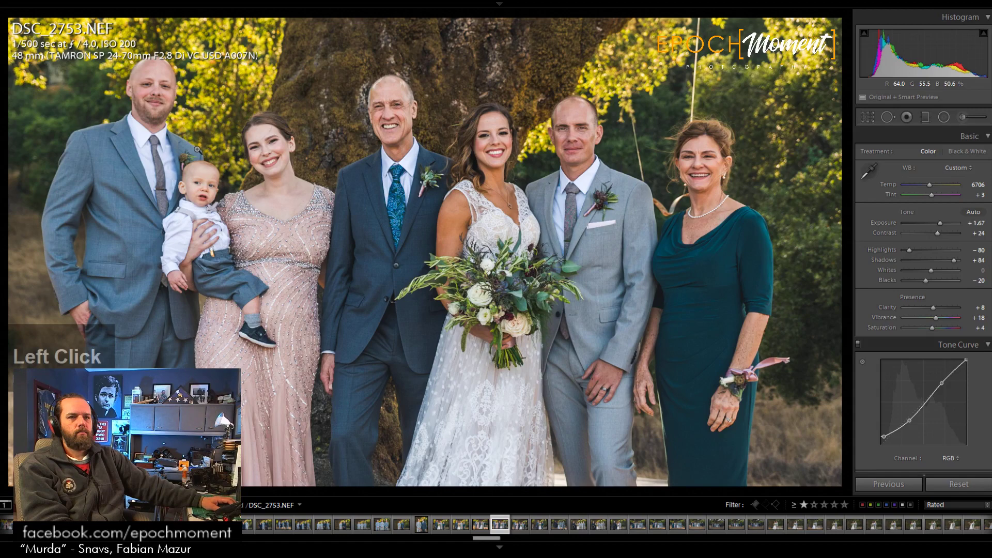
Step: Apply the previous photo's settings to DSC_2754 and reset its crop
key("Right")
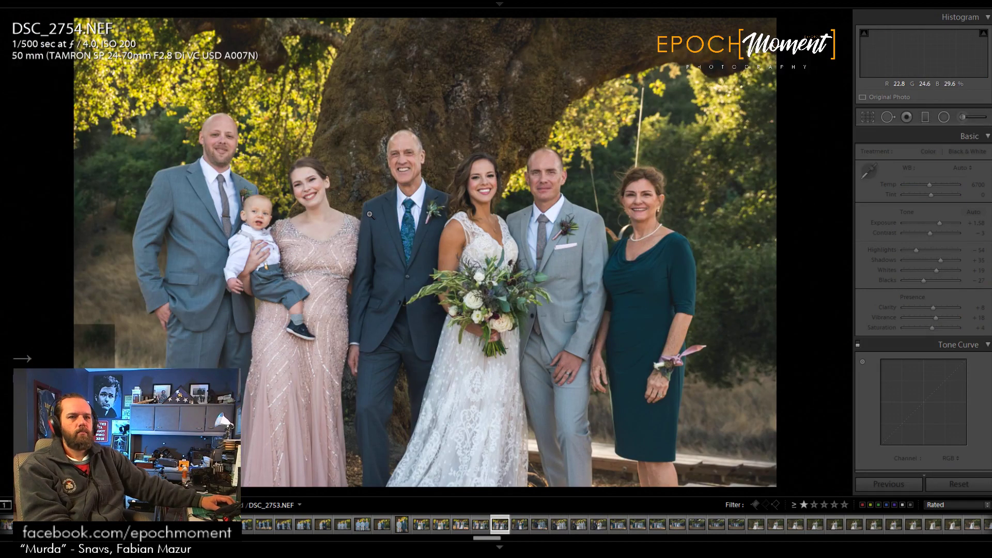
left_click(896, 484)
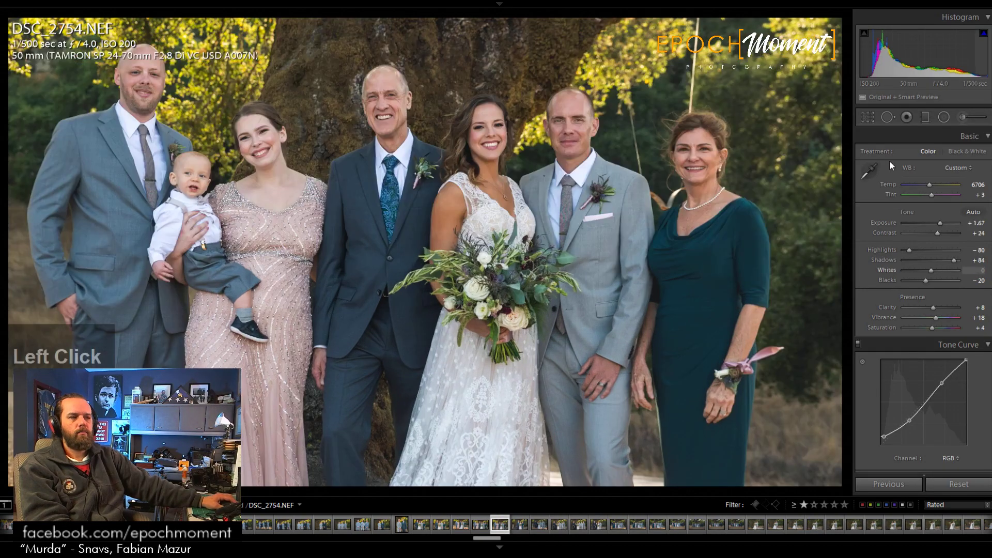
left_click(868, 118)
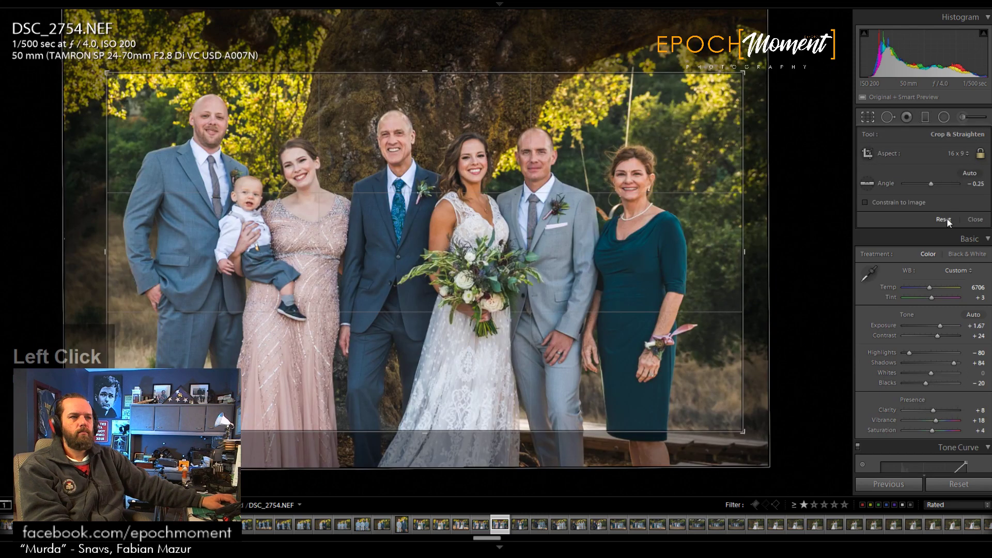
left_click(943, 219)
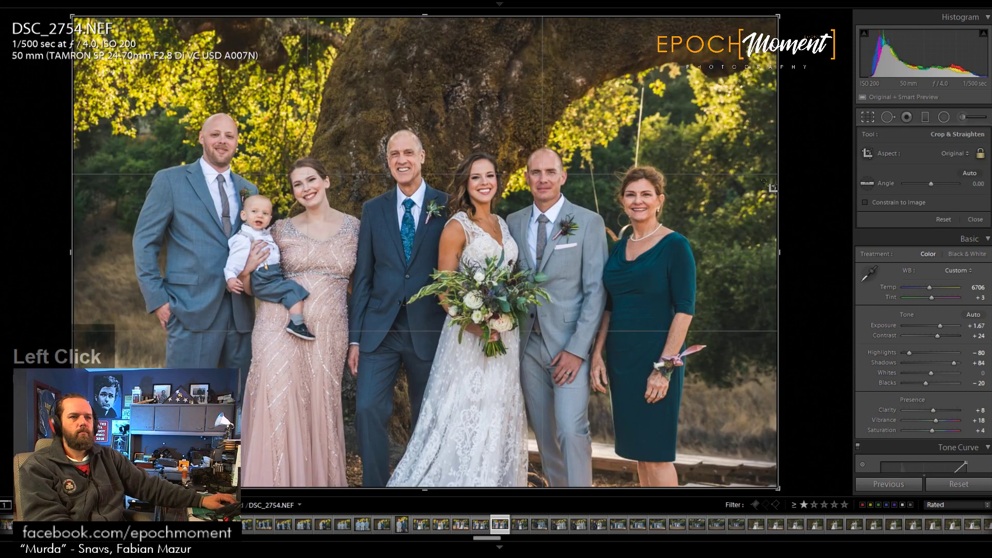
Step: Crop DSC_2754 to the 4 x 5 / 8 x 10 aspect and centre the frame on the group
left_click(954, 152)
left_click(909, 218)
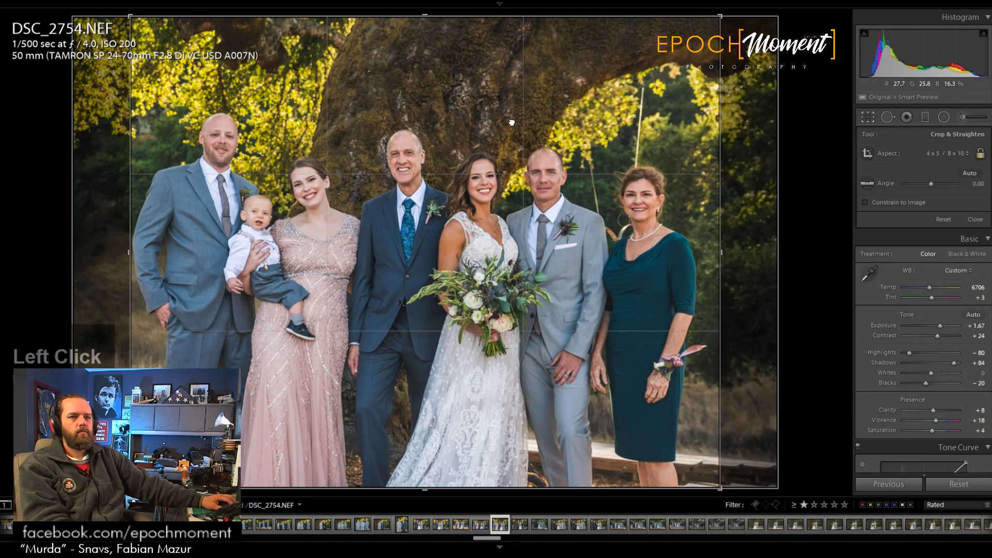
left_click_drag(512, 103, 518, 123)
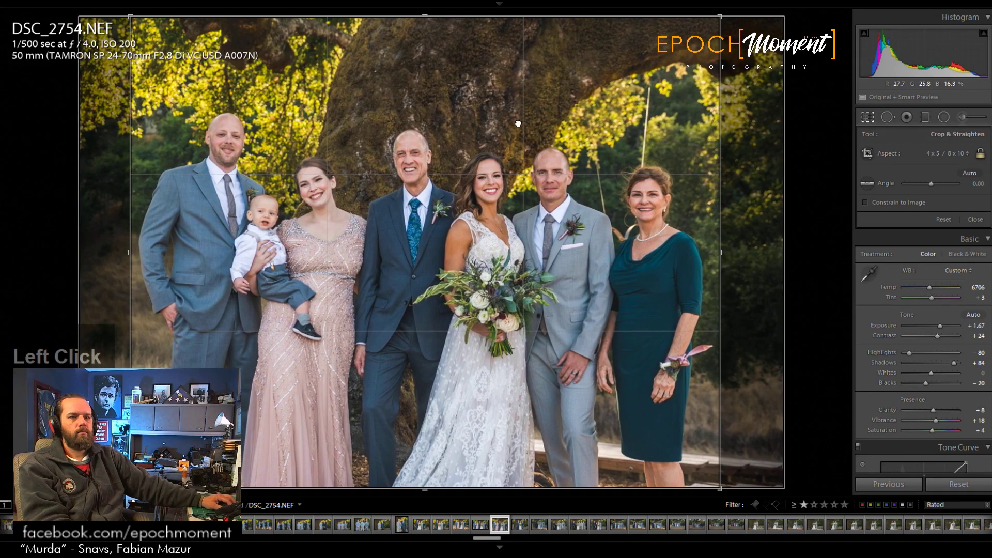
left_click(974, 219)
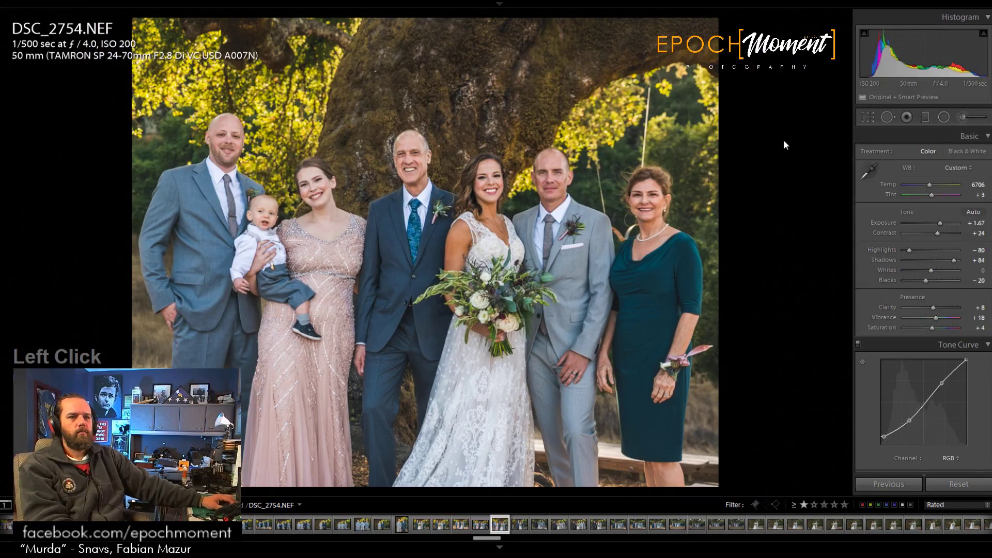
Step: Add an inverted radial filter with feather 100, Highlights -43 and Shadows 55 to DSC_2754, and widen and lengthen it around the group's upper bodies
left_click(944, 117)
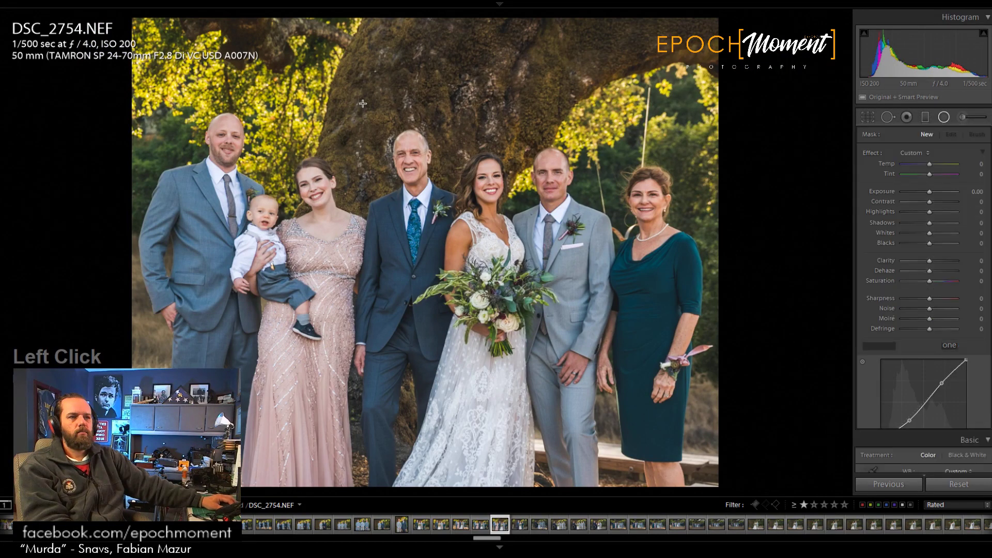
left_click_drag(431, 177, 723, 365)
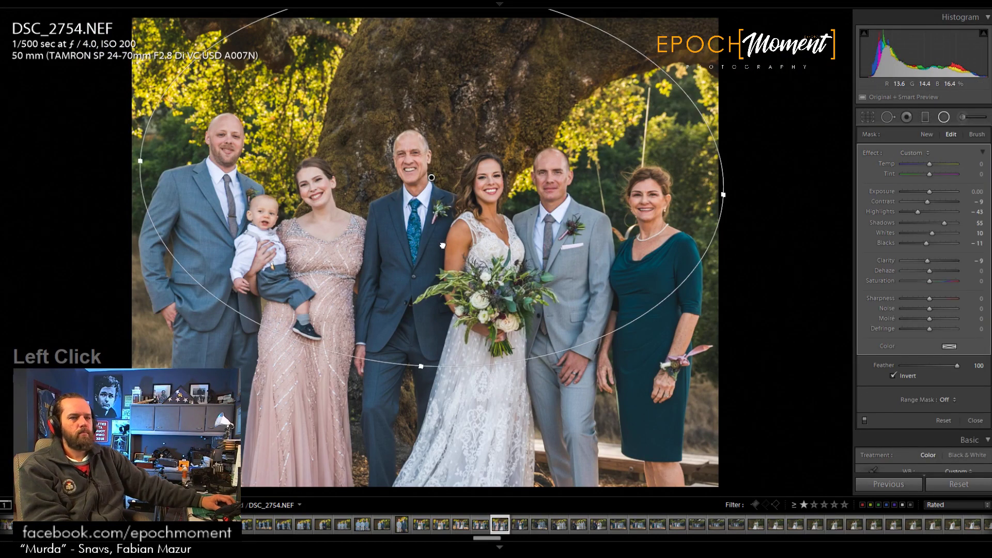
left_click_drag(442, 245, 429, 251)
left_click_drag(710, 202, 734, 202)
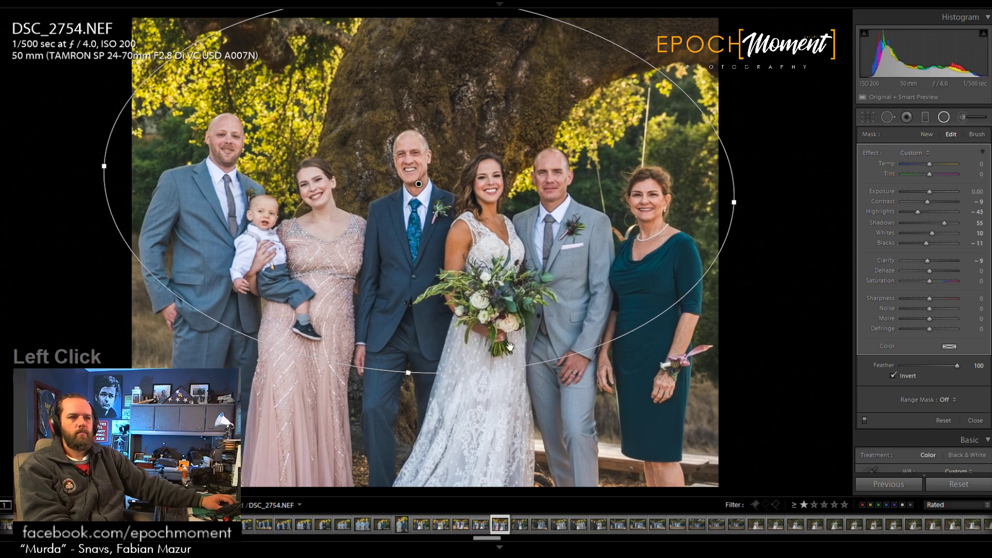
left_click_drag(412, 385, 408, 408)
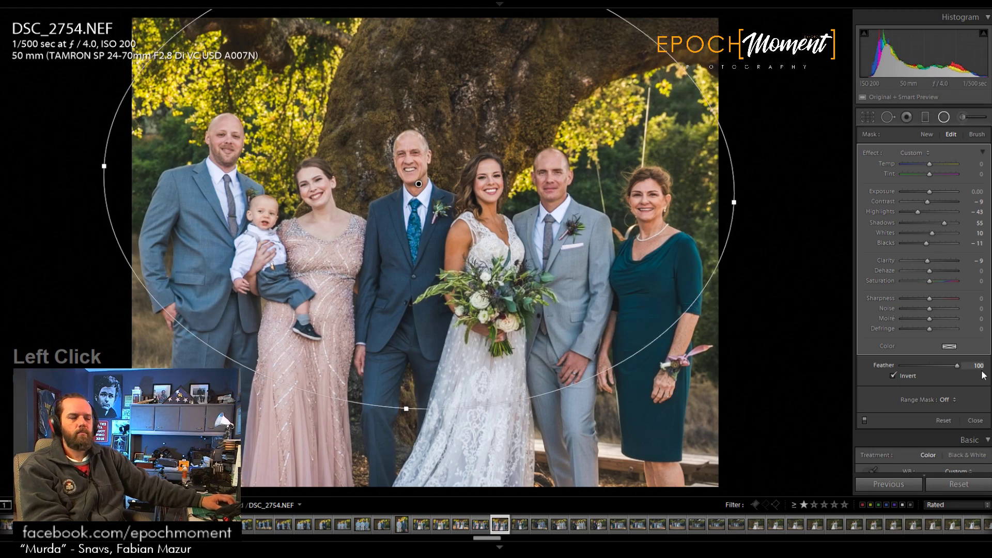
left_click(974, 421)
Step: Examine the faces across the group in DSC_2754 up close for skin tone and sharpness
left_click(389, 162)
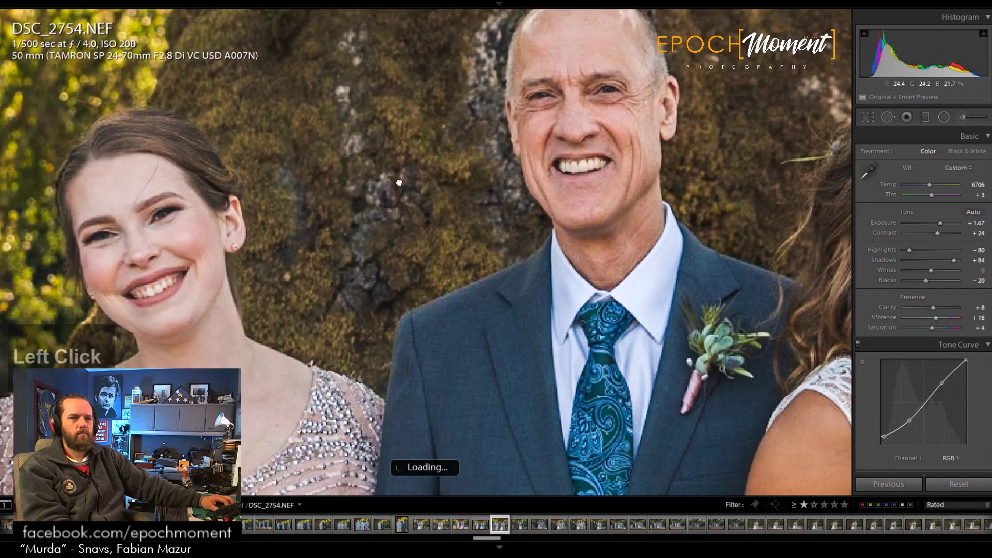
left_click_drag(399, 183, 620, 197)
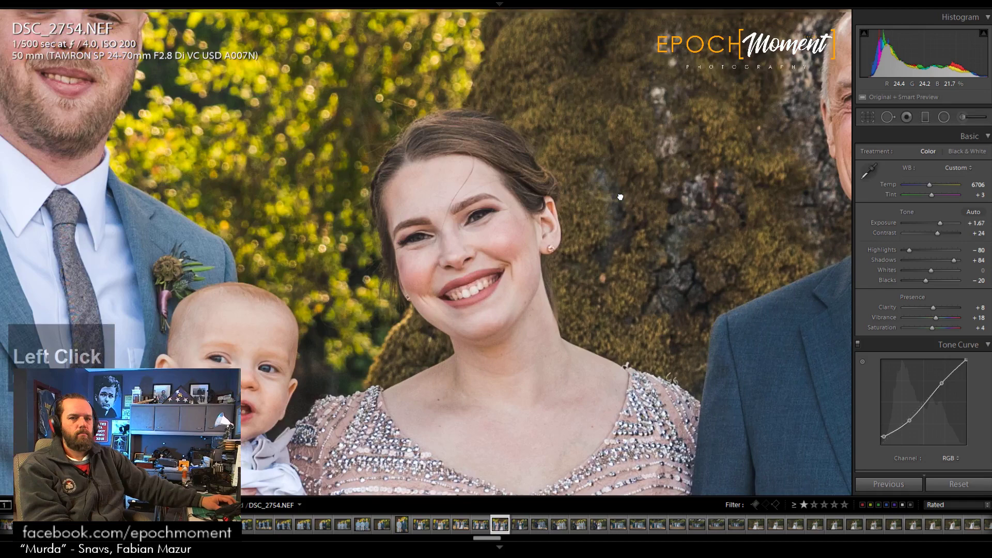
left_click_drag(620, 196, 423, 208)
left_click_drag(652, 278, 182, 264)
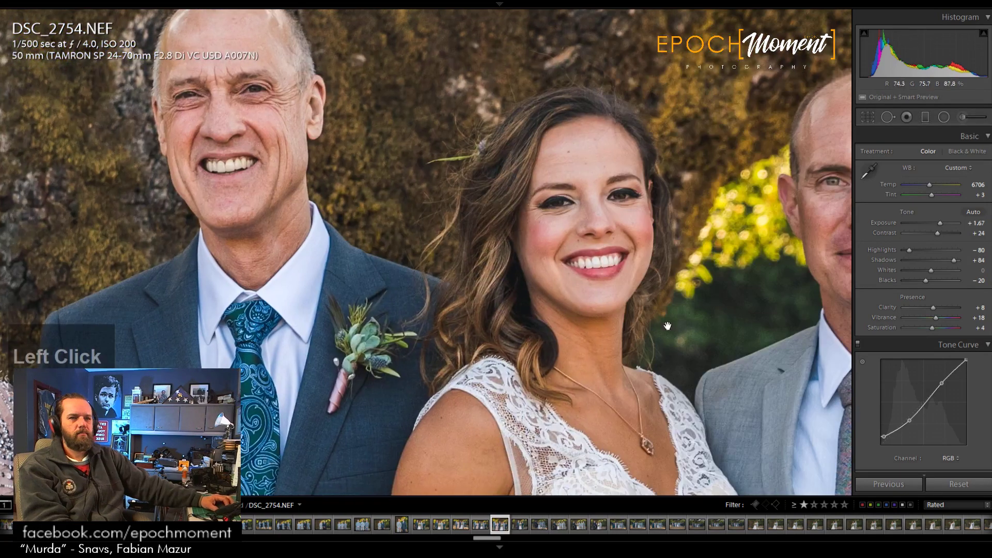
left_click_drag(721, 327, 364, 297)
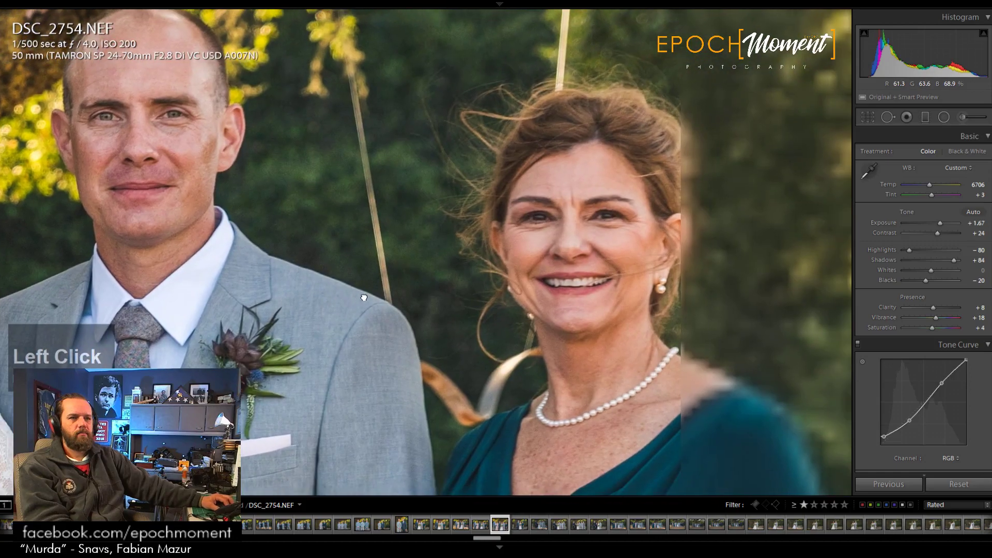
left_click(380, 279)
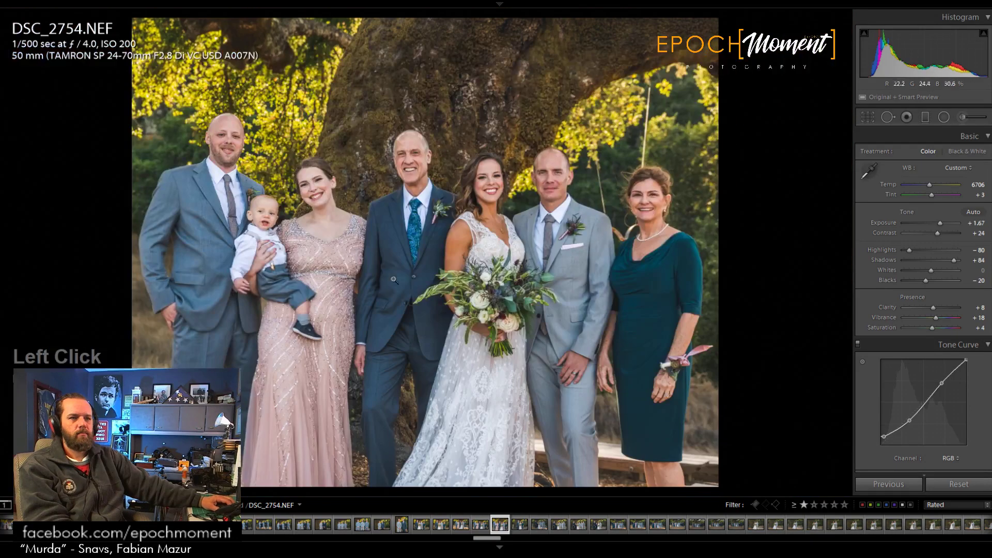
Step: Apply the previous photo's settings to DSC_2755 and reset its crop
key("Right")
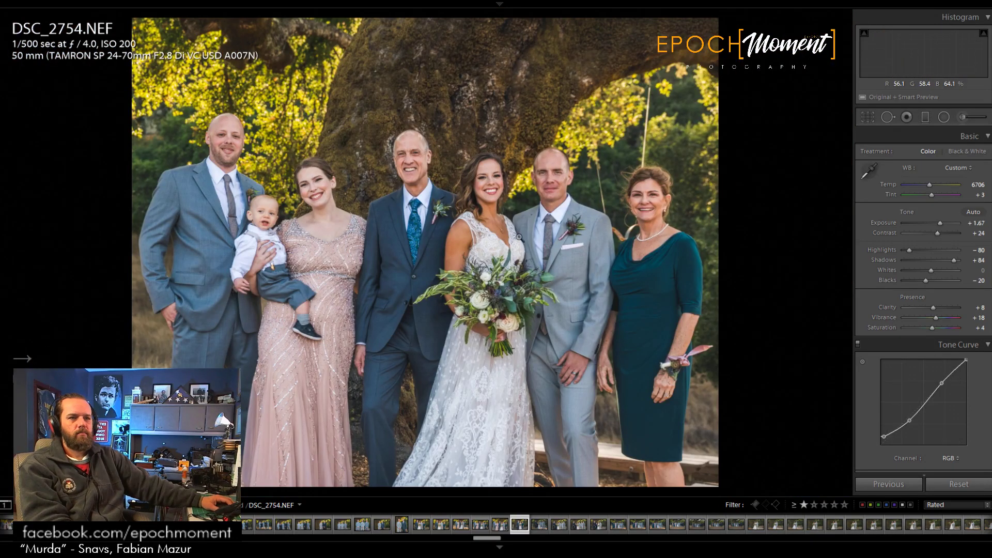
key("Right")
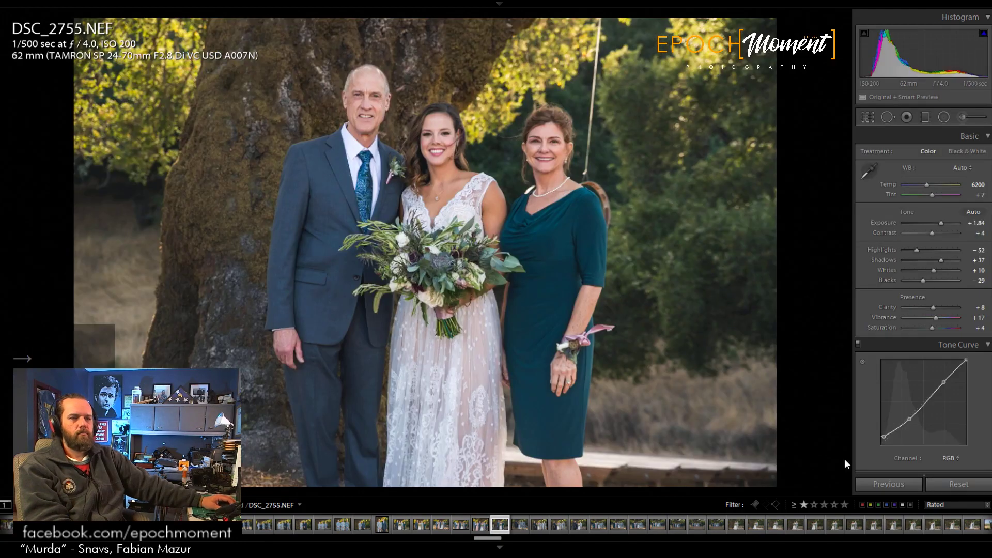
left_click(882, 487)
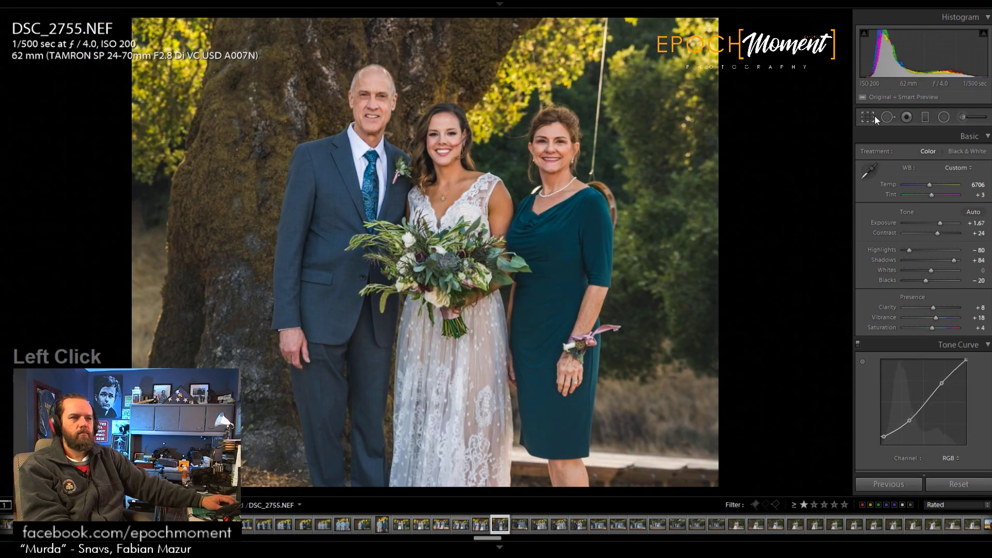
left_click(873, 116)
left_click(955, 219)
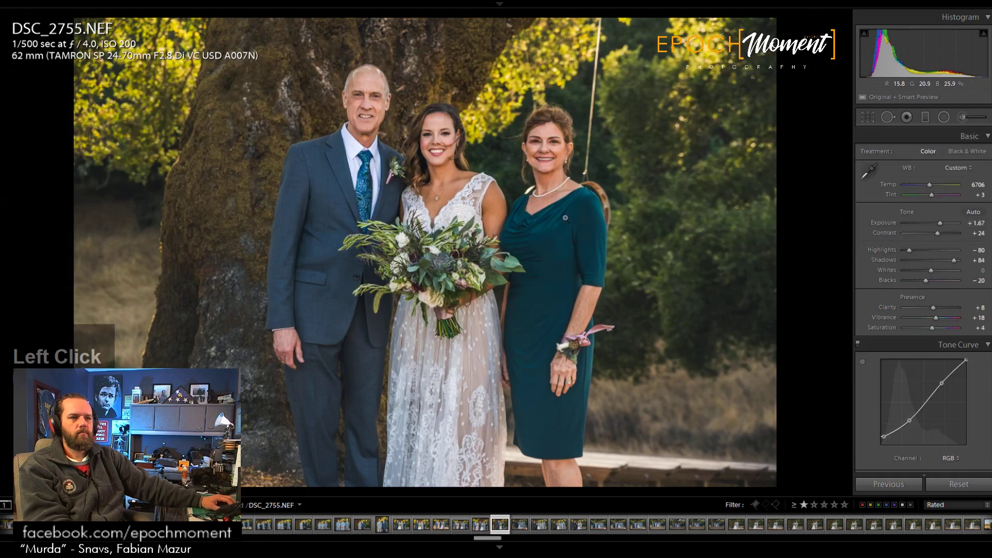
Step: Straighten DSC_2755 to an angle of -1.51 within its original aspect crop and centre the frame on the three people
left_click(873, 118)
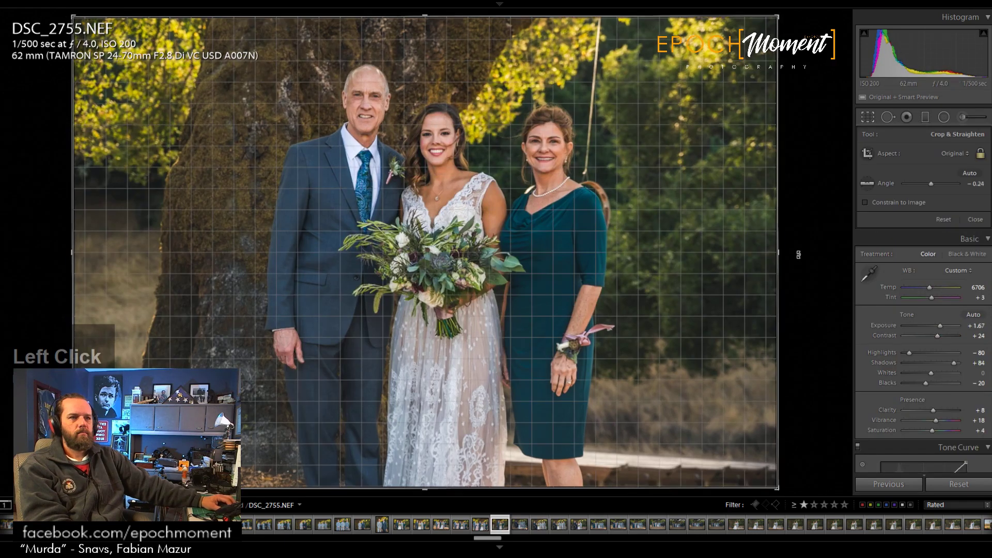
left_click_drag(797, 250, 794, 227)
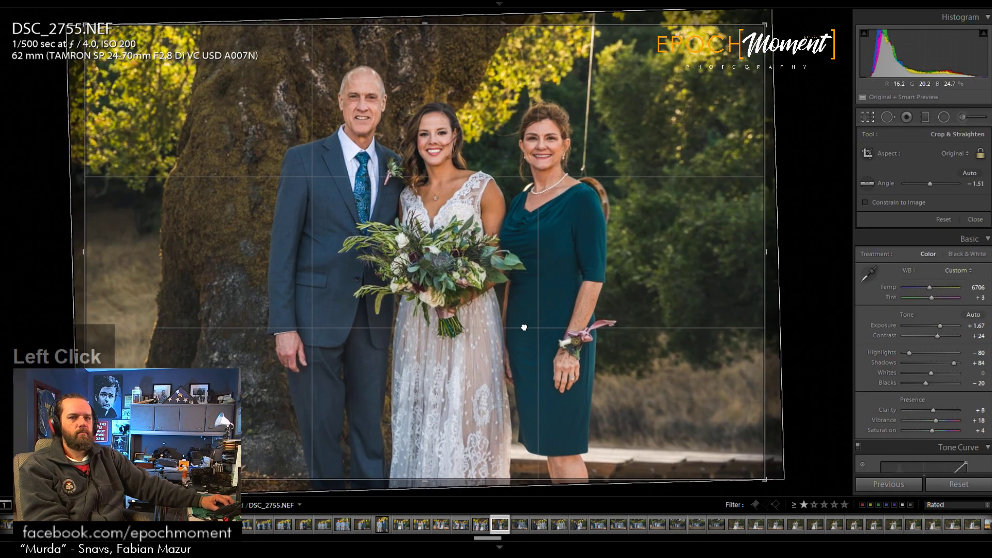
left_click_drag(524, 328, 525, 327)
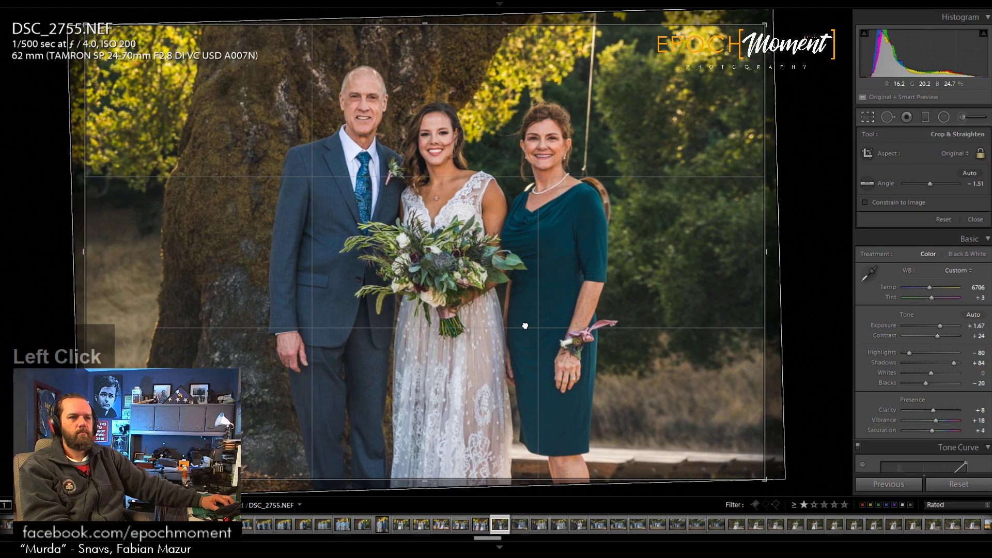
left_click(976, 221)
Step: Add an inverted radial filter with feather 100, Highlights -43 and Shadows 55 to DSC_2755, and shape it into a tall ellipse around the three people
left_click(943, 116)
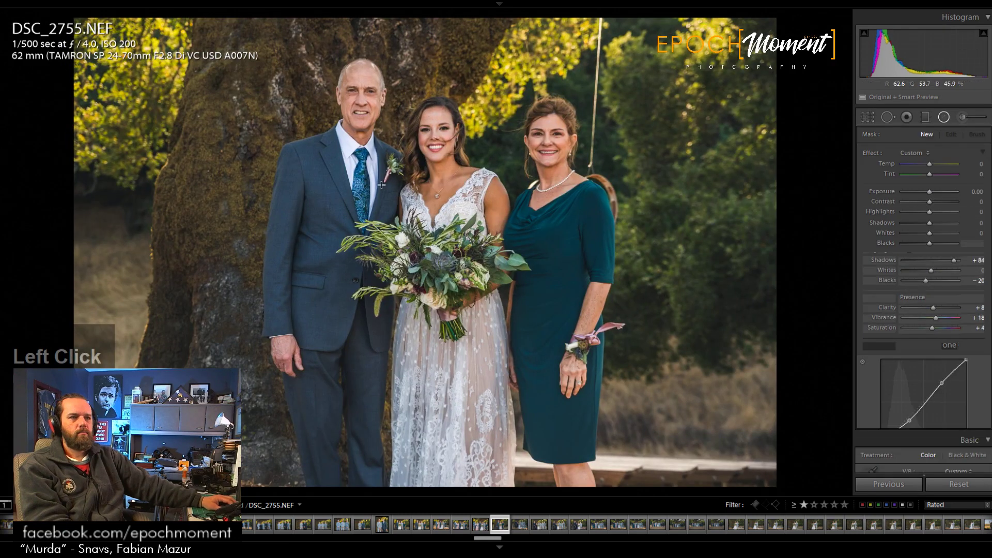
left_click_drag(410, 186, 442, 191)
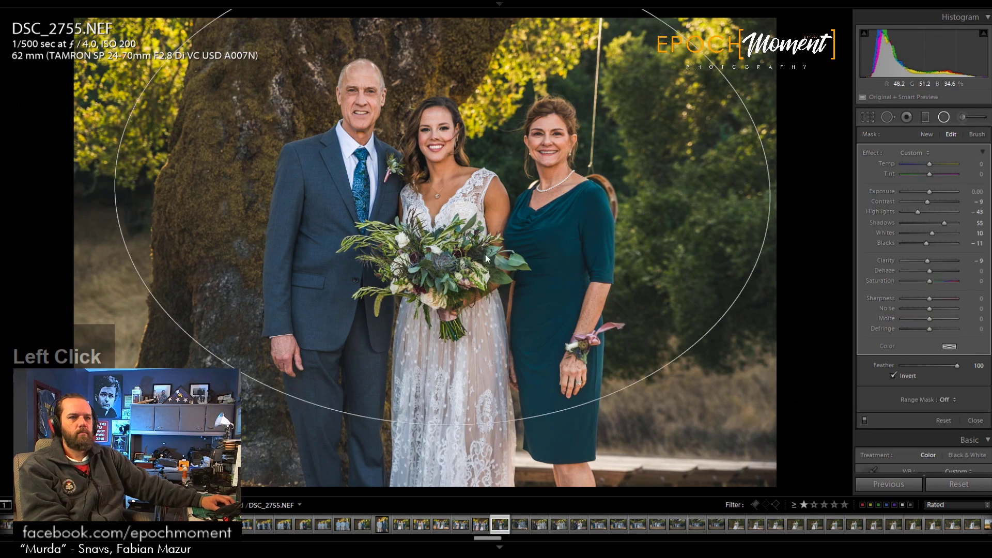
left_click_drag(777, 177, 451, 428)
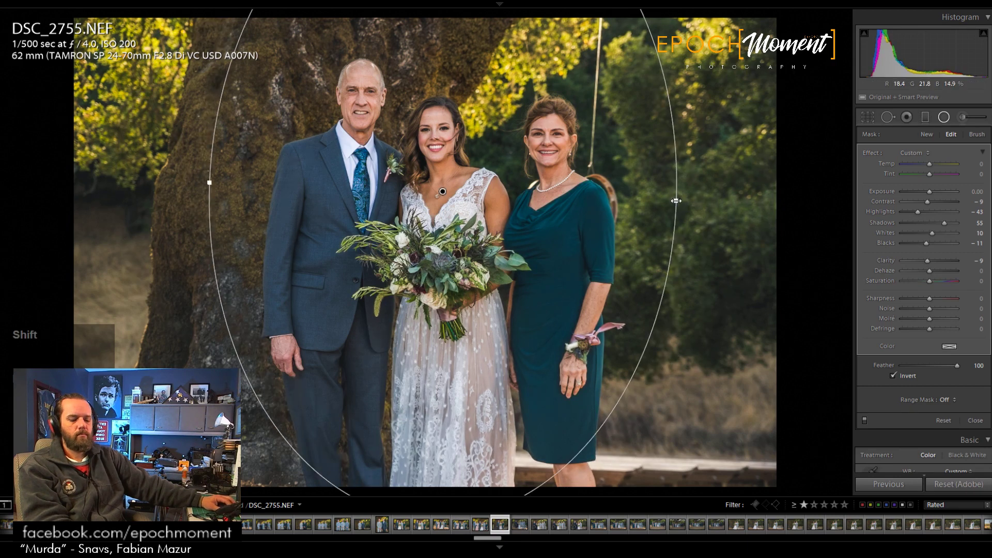
left_click_drag(676, 200, 714, 202)
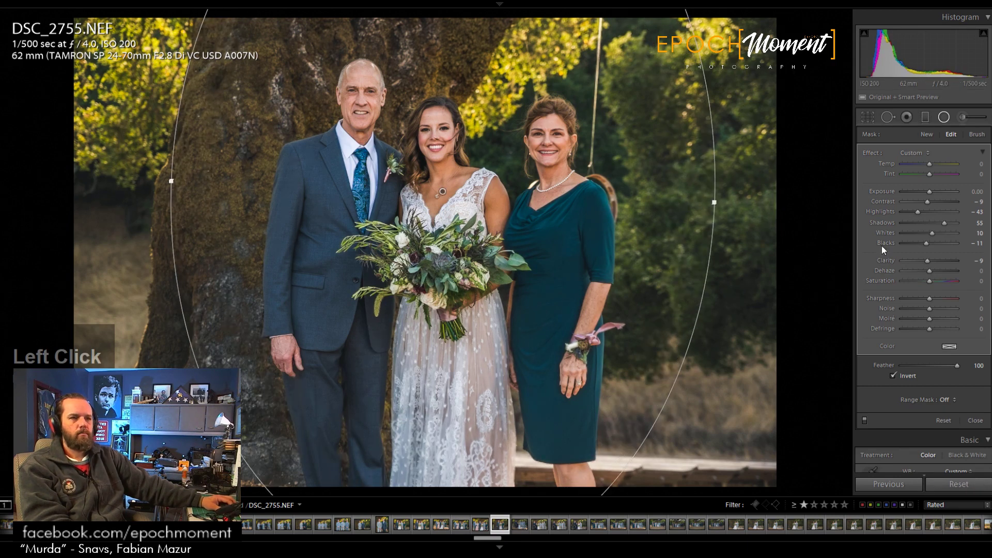
left_click(975, 420)
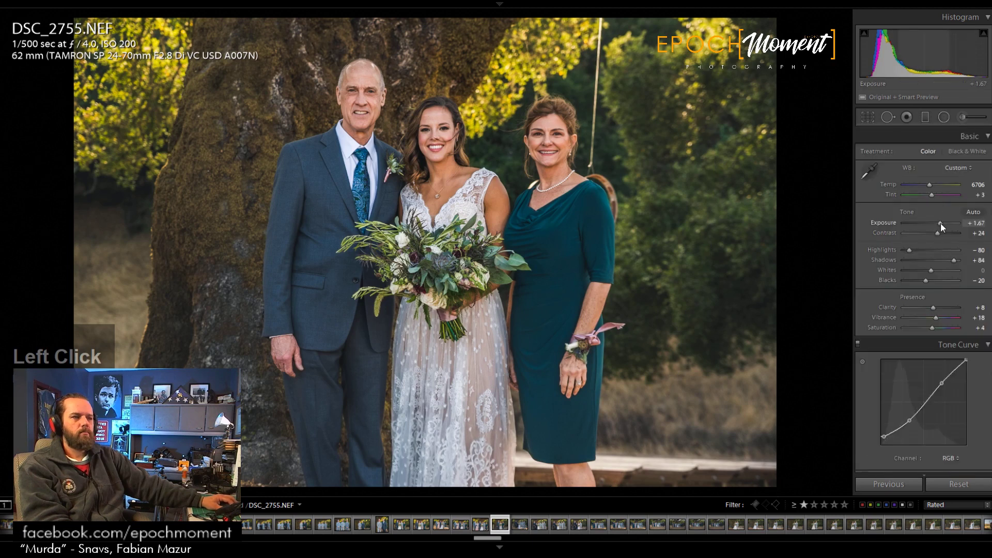
Step: Set DSC_2755's Exposure to +1.77, Highlights to -69 and Blacks to -14
left_click_drag(940, 222, 928, 280)
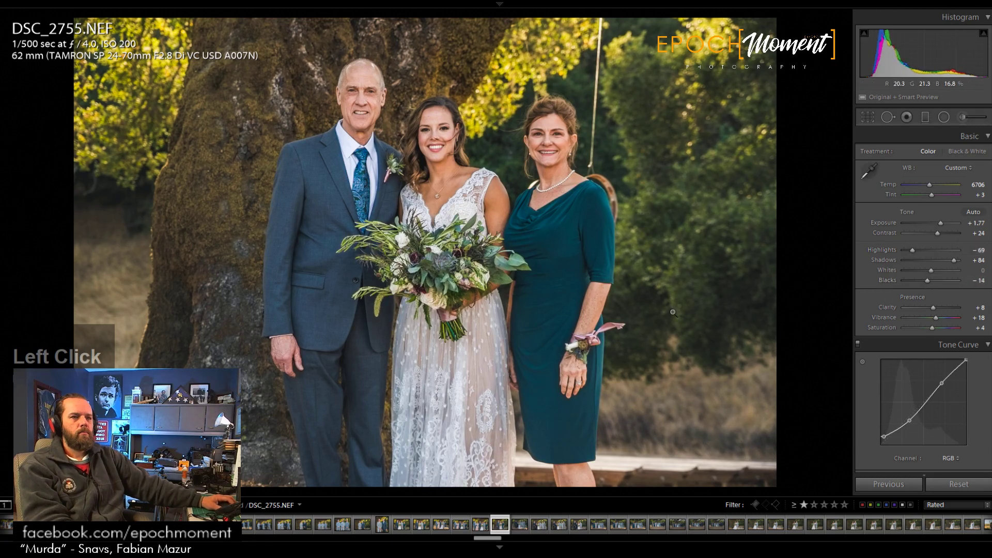
Step: Apply the previous photo's settings to DSC_2757
key("Right")
key("Right")
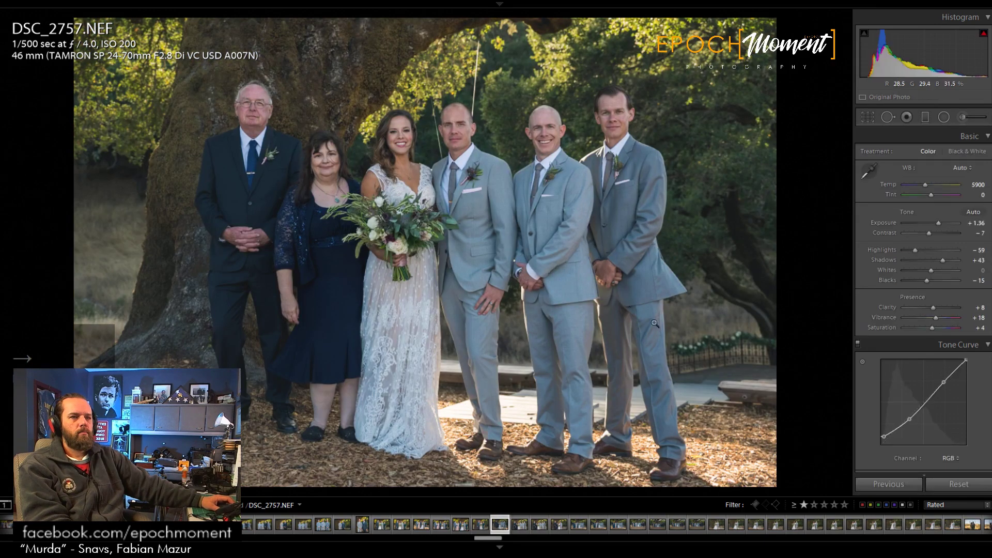
left_click(896, 485)
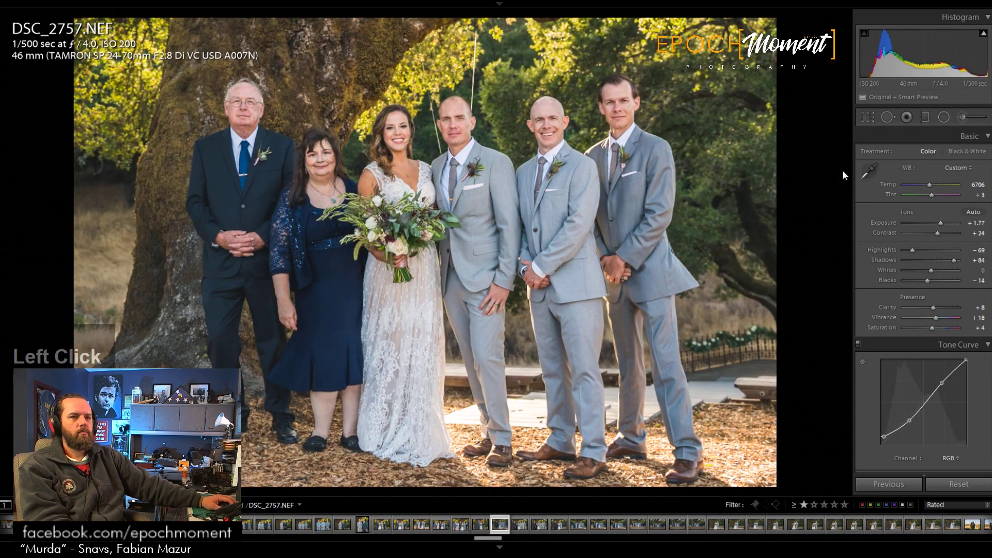
Step: Straighten DSC_2757 to an angle of -1.26 and tighten its original-aspect crop around the group
left_click(861, 124)
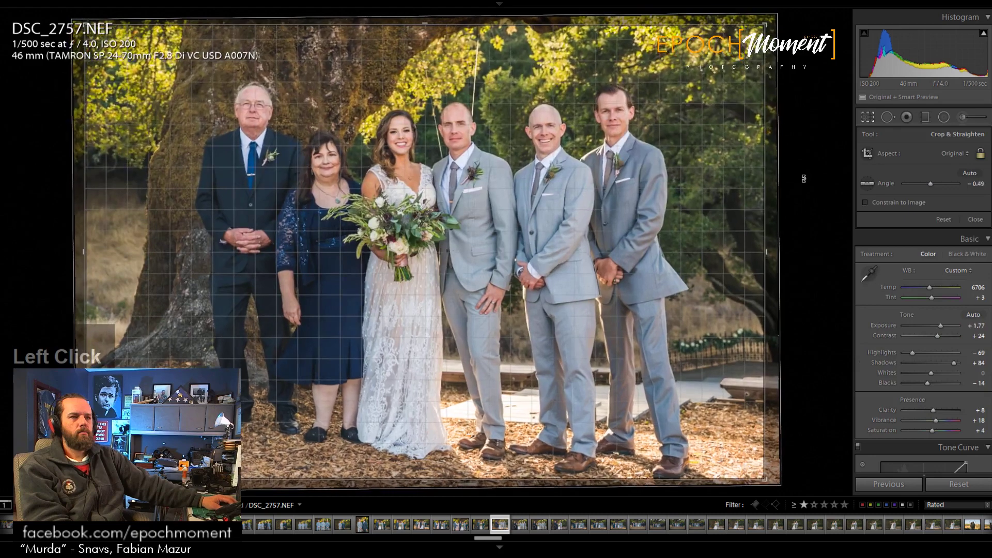
left_click_drag(803, 175, 803, 172)
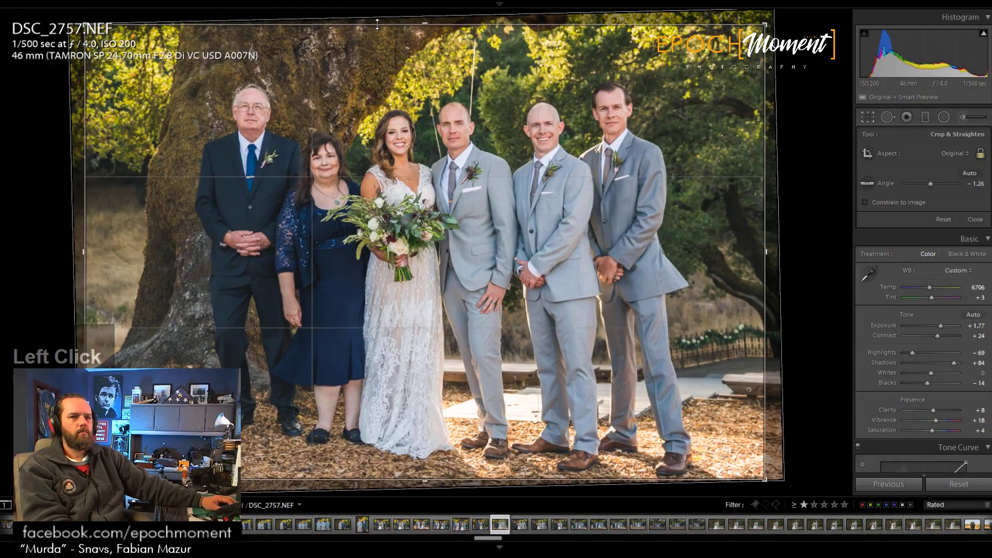
left_click_drag(377, 23, 377, 40)
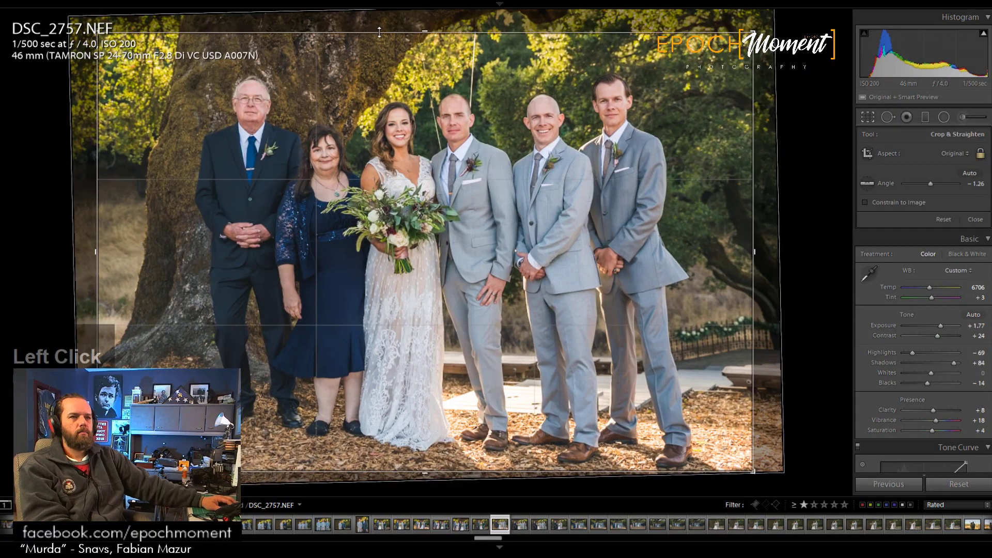
left_click(975, 219)
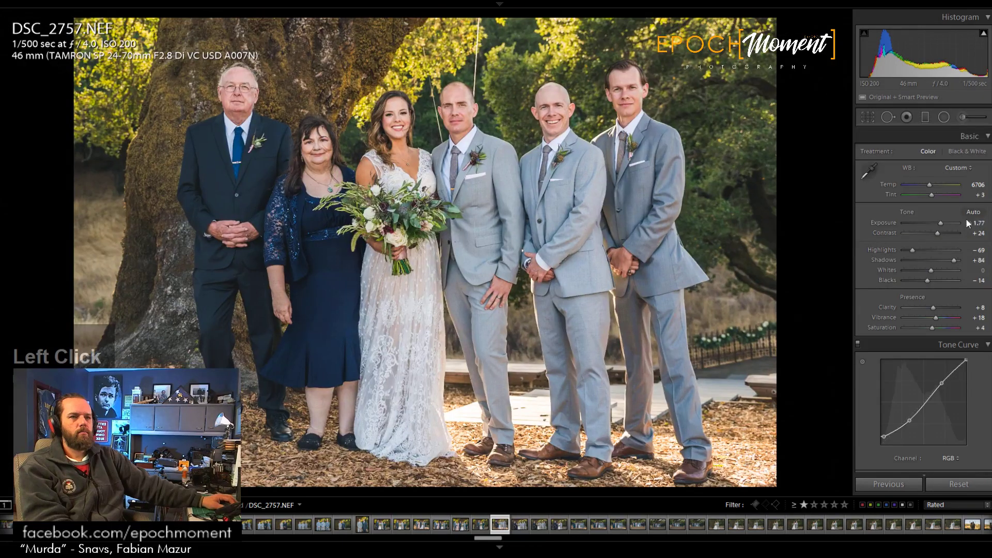
Step: Set DSC_2757's white balance Temp to 6608 and Shadows to +53
left_click(928, 188)
left_click_drag(953, 260, 913, 253)
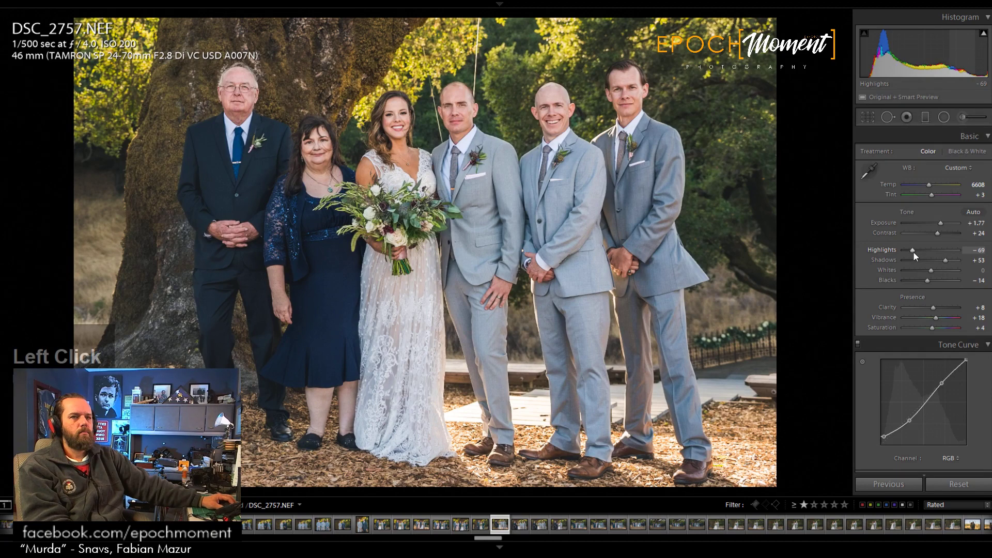
Step: Examine the faces of the couple and the older pair in DSC_2757 up close
left_click(383, 110)
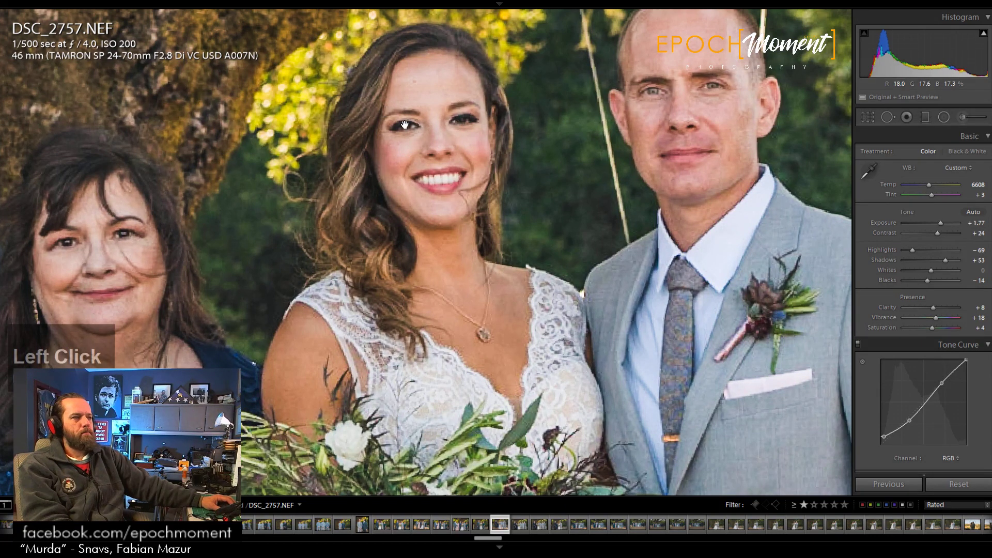
left_click_drag(396, 196, 426, 272)
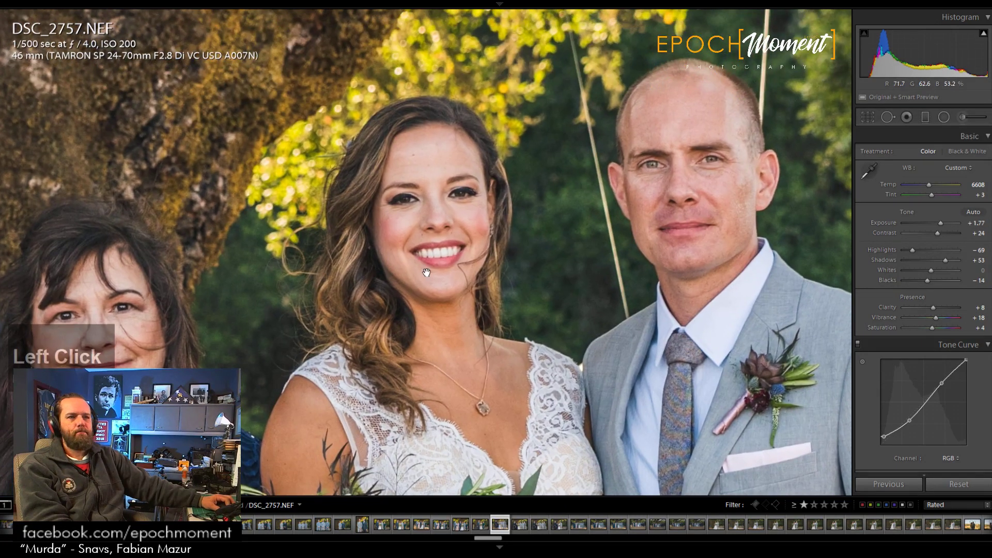
mouse_move(764, 327)
left_mouse_down()
mouse_move(437, 250)
mouse_move(377, 251)
mouse_move(571, 235)
left_mouse_up()
left_click_drag(325, 247, 568, 240)
mouse_move(380, 233)
left_mouse_down()
mouse_move(687, 290)
mouse_move(690, 346)
mouse_move(544, 388)
left_mouse_up()
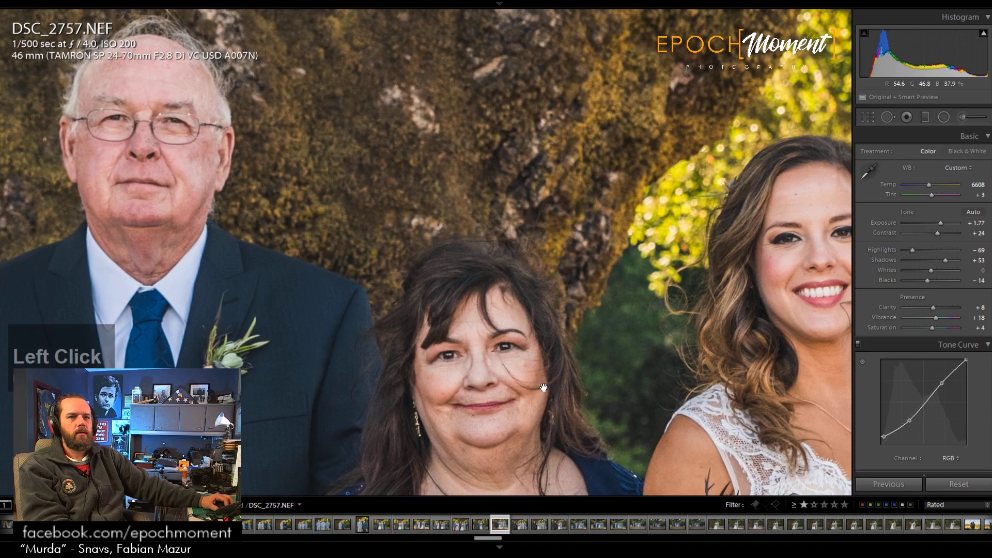
left_click(571, 379)
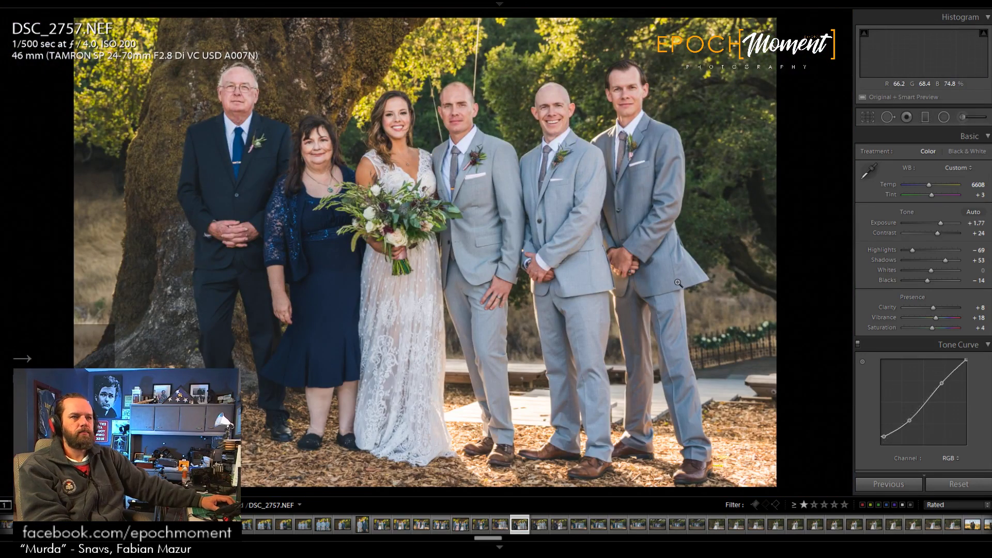
Step: Apply the previous photo's settings to DSC_2759
key("Left")
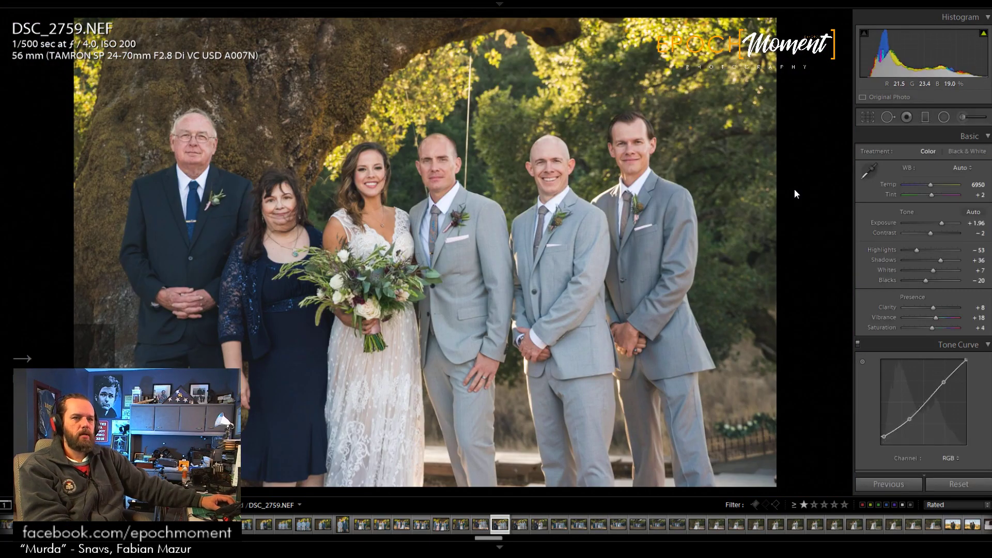
left_click(891, 488)
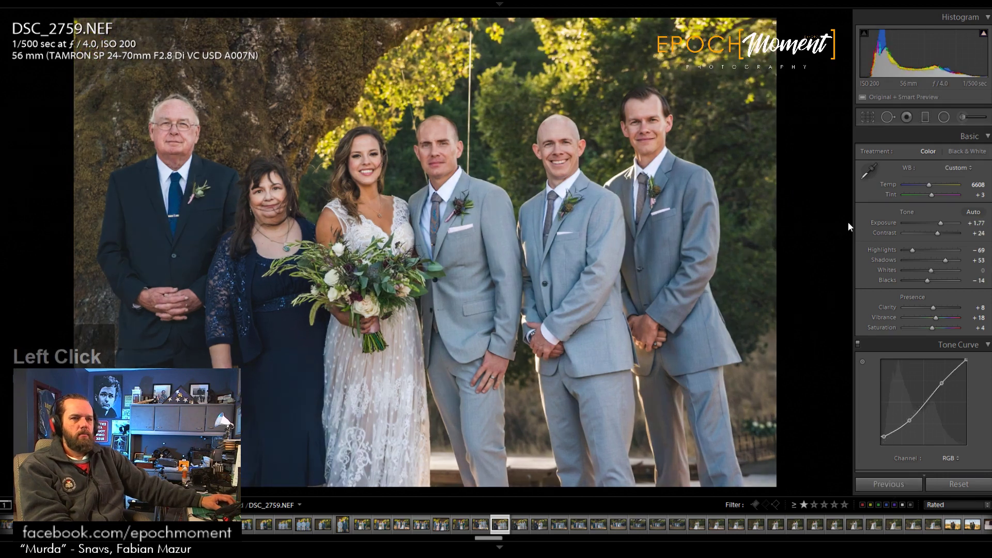
Step: Set DSC_2759's Shadows to +73 and Exposure to +2.06
left_click_drag(946, 260, 950, 259)
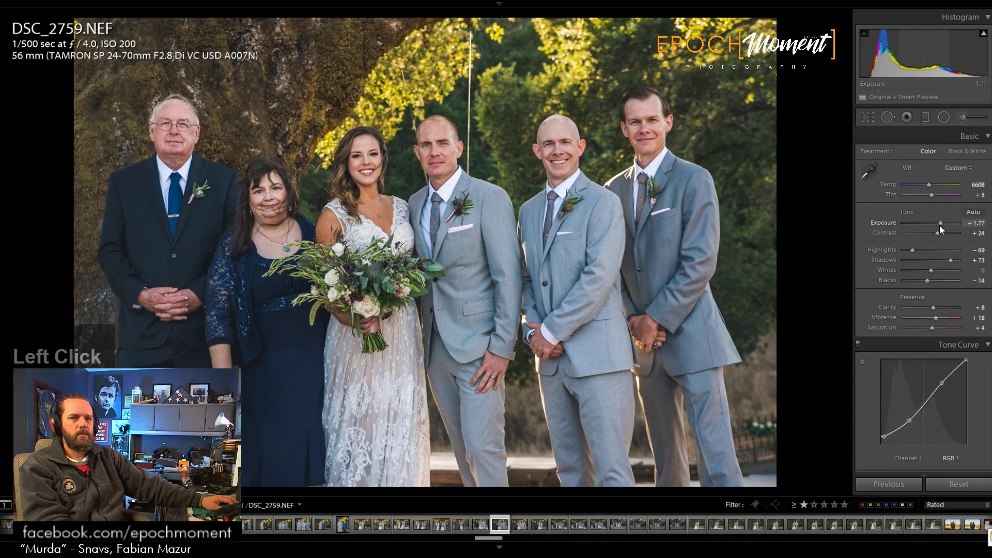
left_click_drag(939, 225, 941, 225)
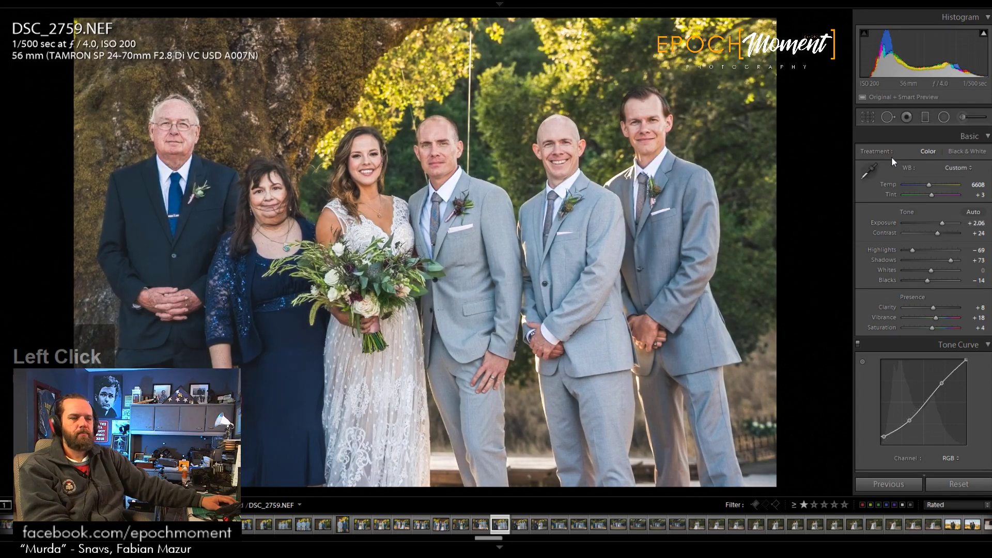
Step: Reset DSC_2759's crop and straighten the photo to an angle of -0.65
left_click(867, 117)
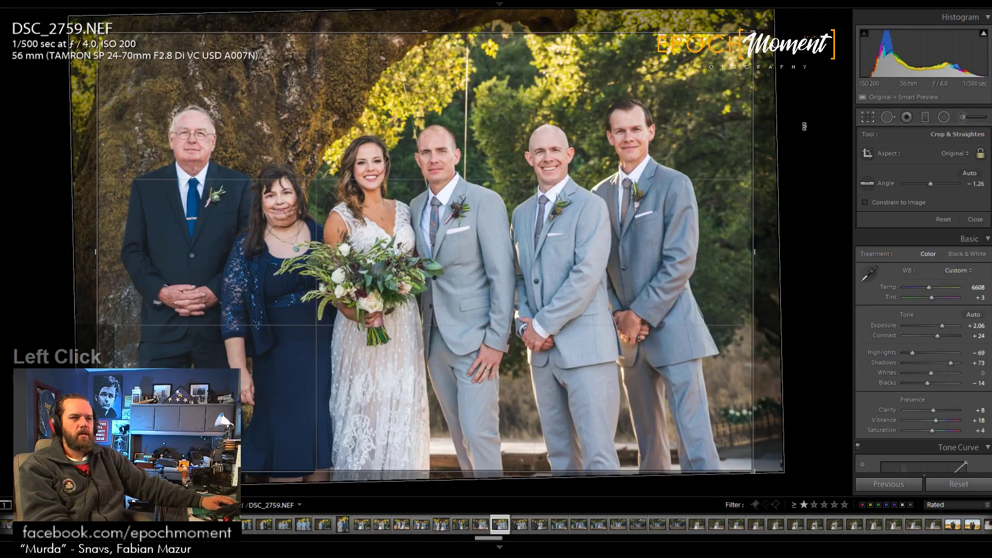
left_click(943, 219)
left_click_drag(816, 214, 816, 212)
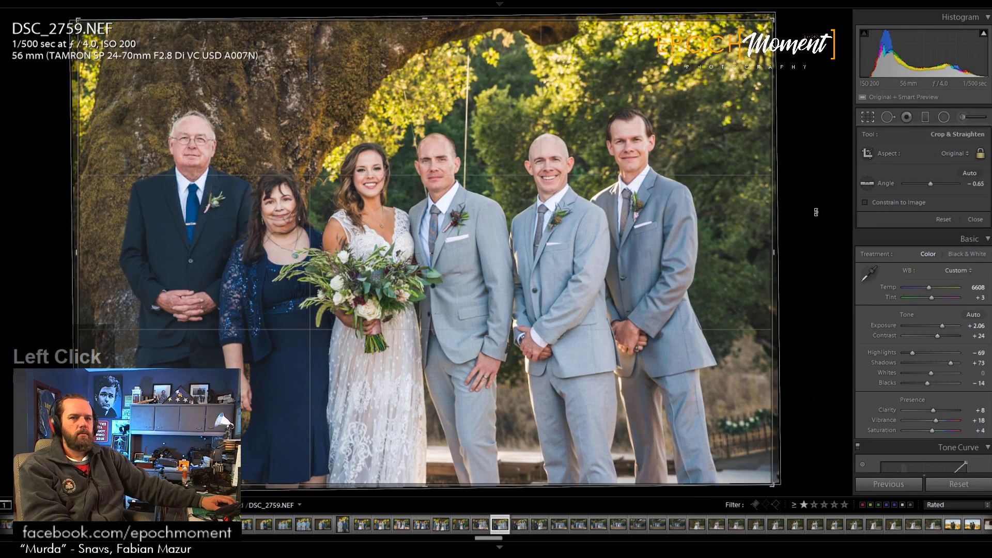
left_click(976, 219)
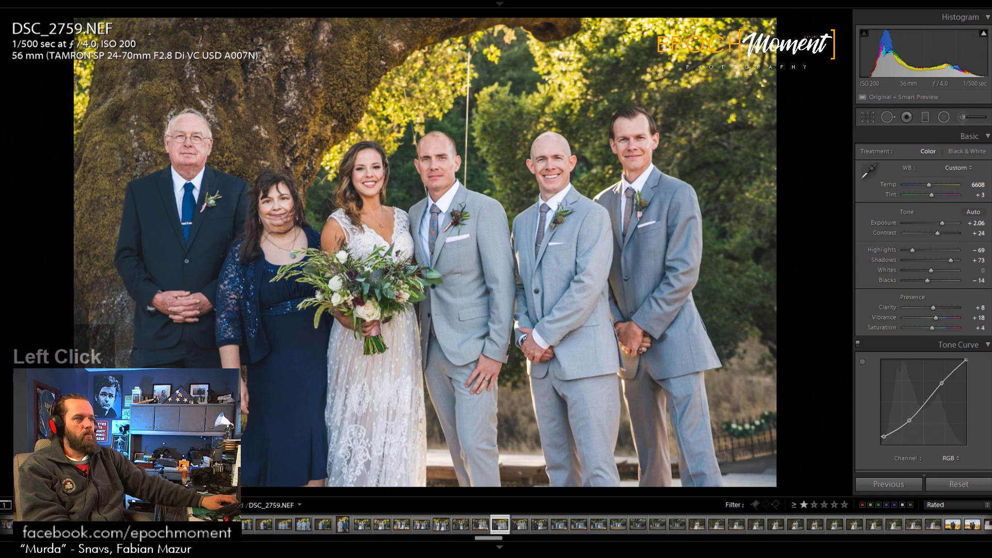
scroll(924, 310, "down", 1)
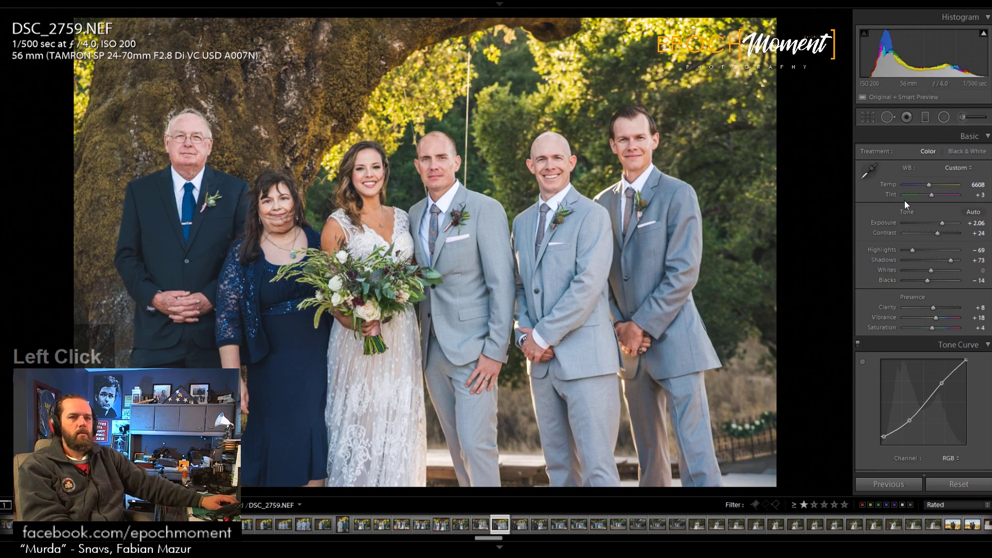
left_click(803, 346)
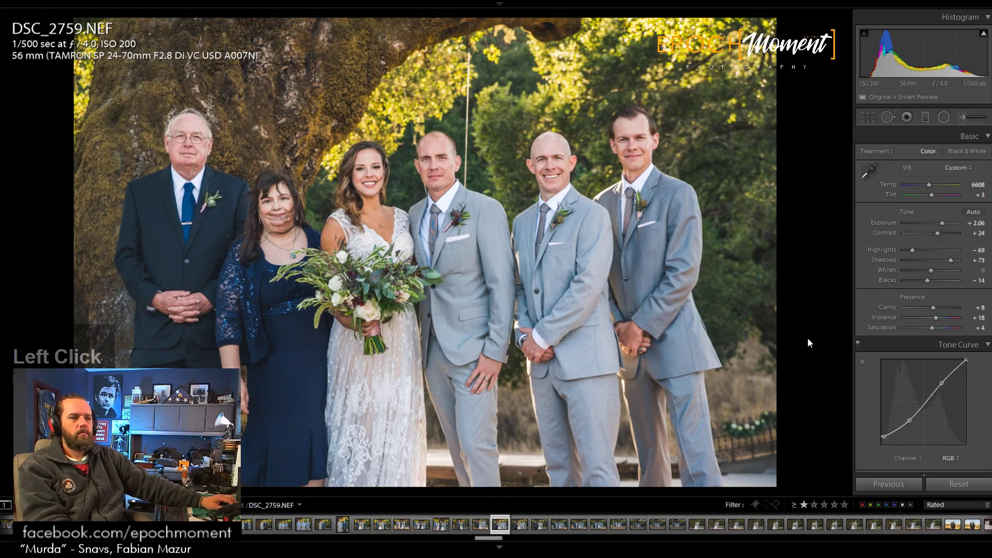
Step: Apply the previous photo's settings to DSC_2760 and crop it to a 16 x 9 aspect around the group
key("Right")
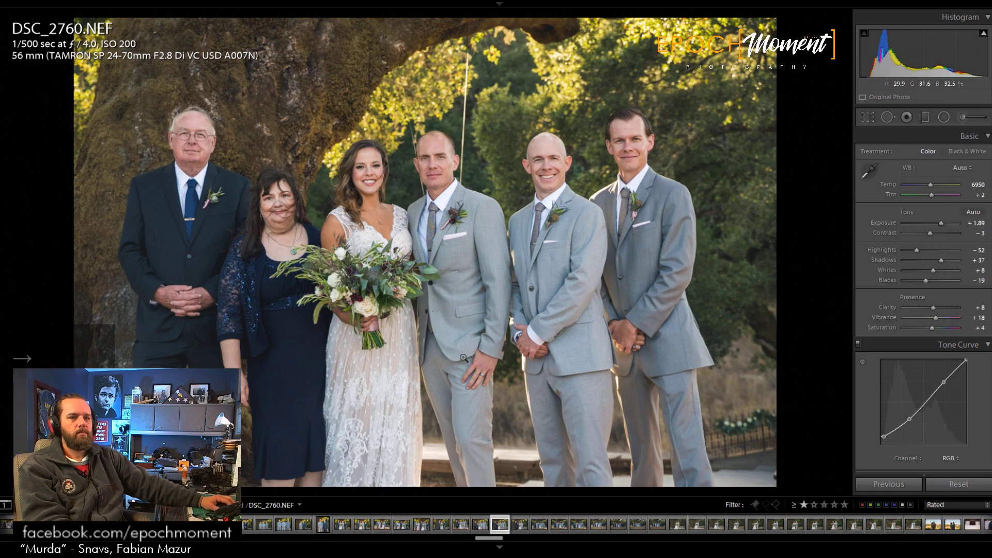
left_click(897, 485)
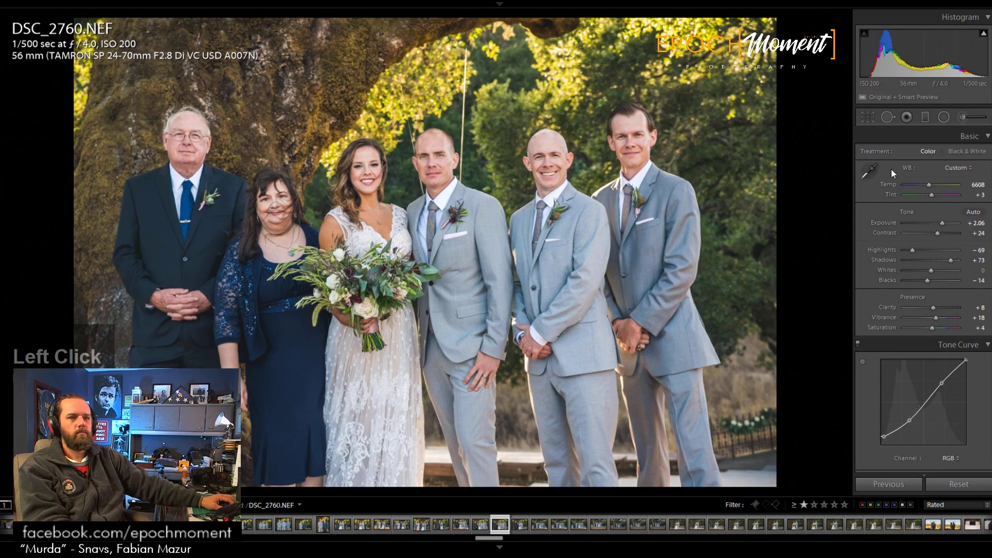
left_click(868, 117)
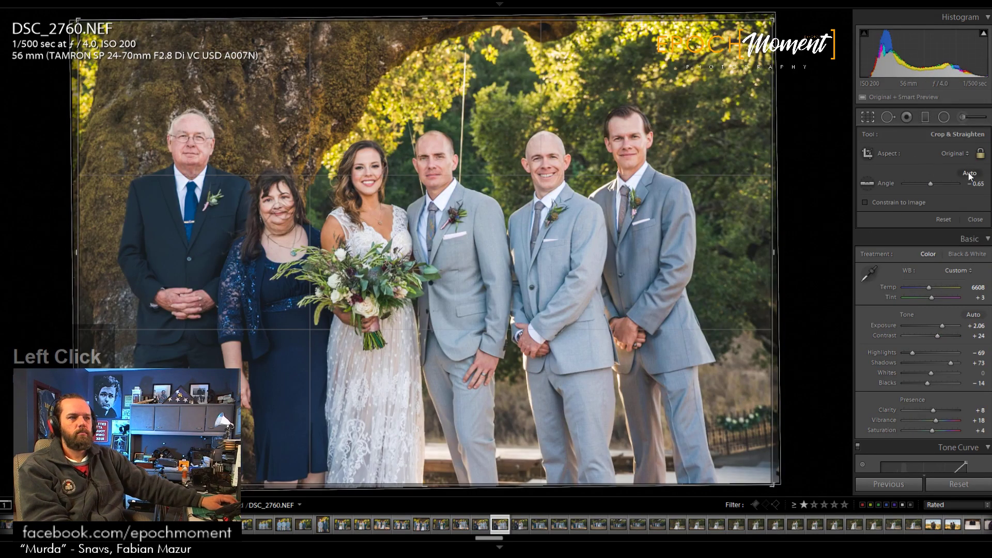
left_click(963, 157)
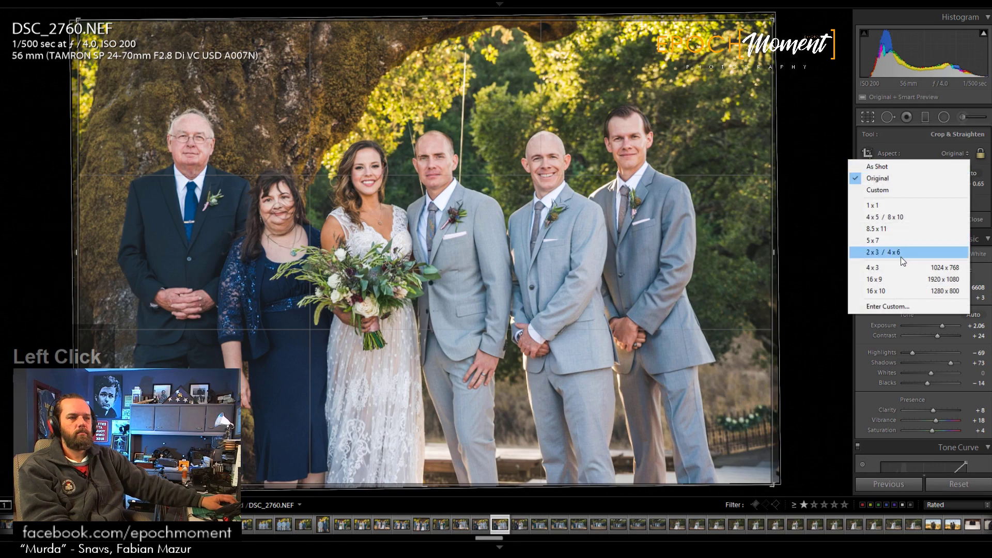
left_click(897, 279)
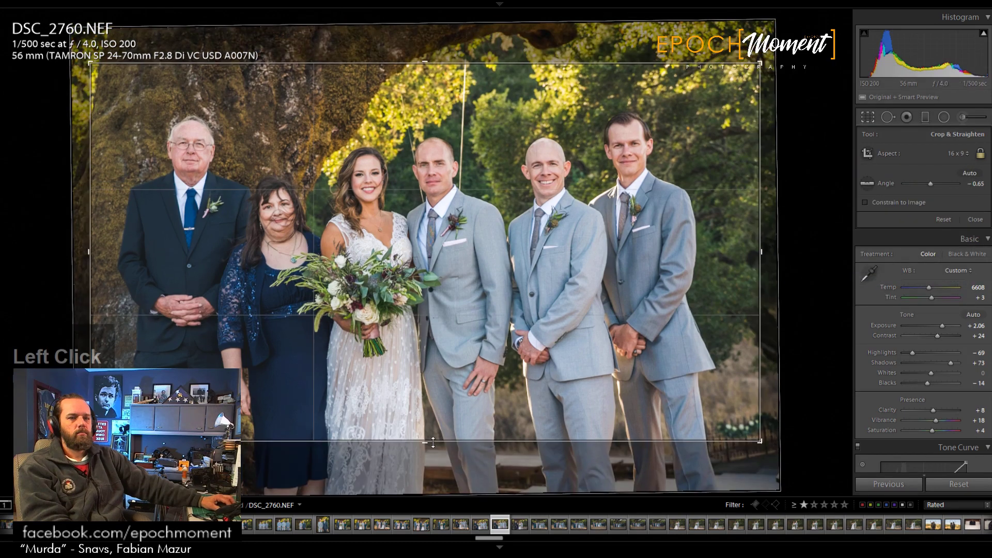
left_click_drag(469, 357, 479, 357)
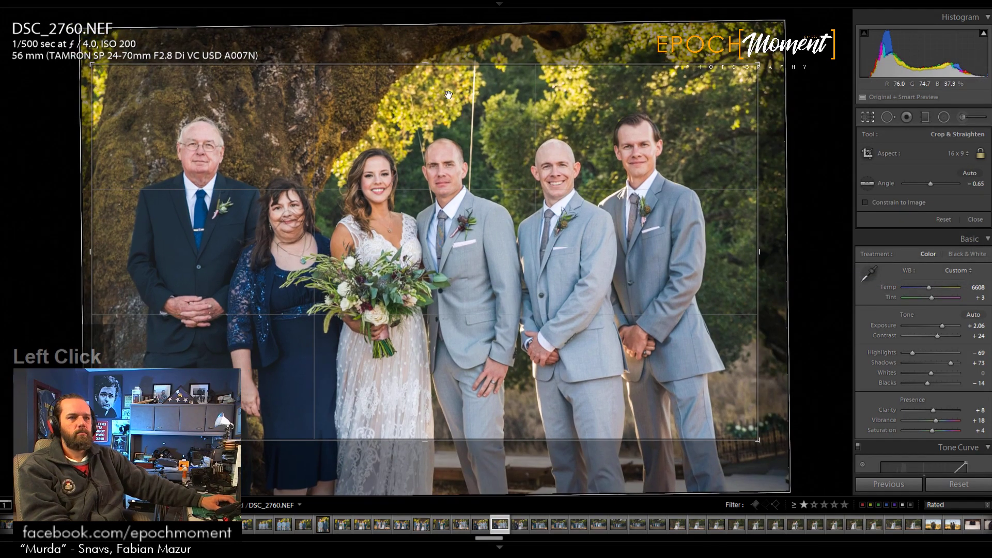
left_click_drag(447, 68, 447, 73)
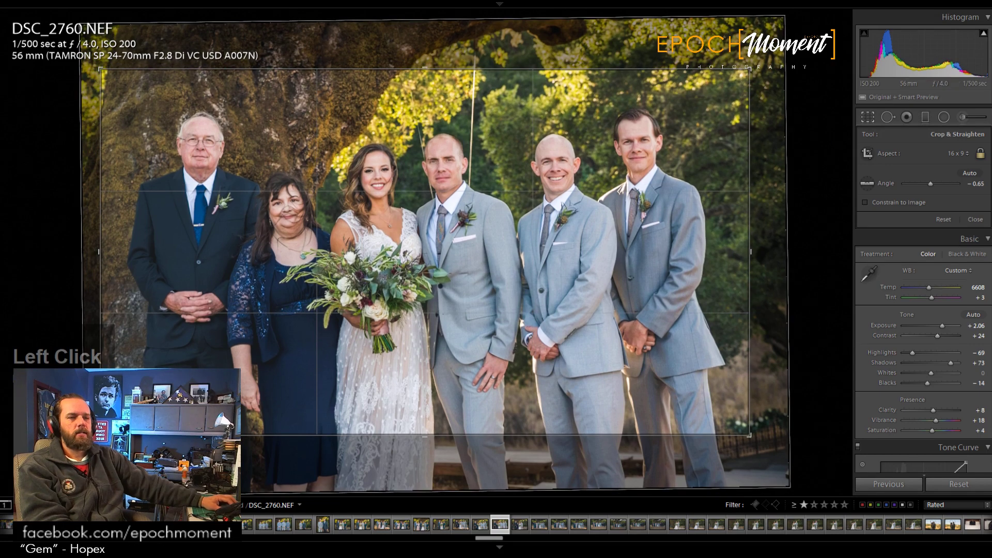
left_click(975, 219)
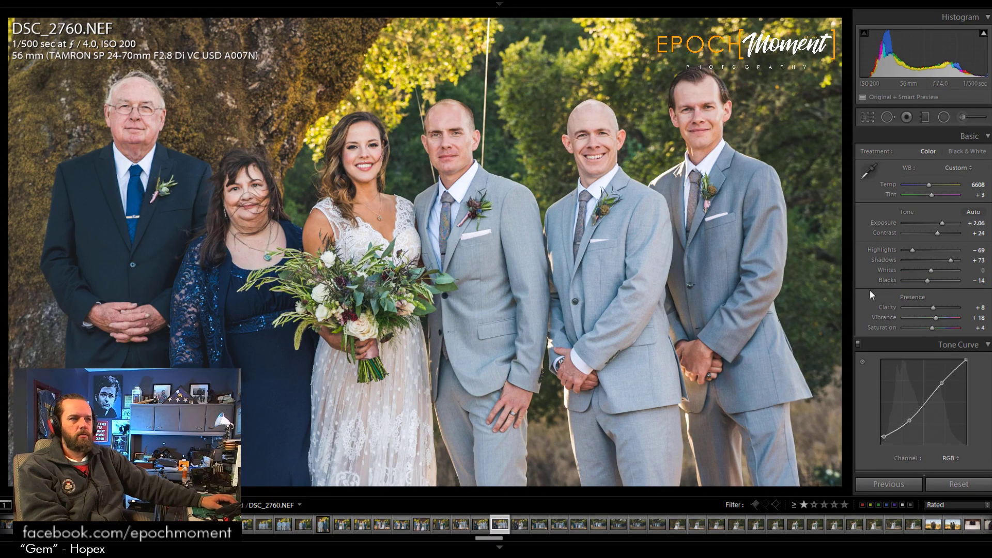
Step: Apply the previous photo's settings to DSC_2761 and set its crop aspect to As Shot
key("Right")
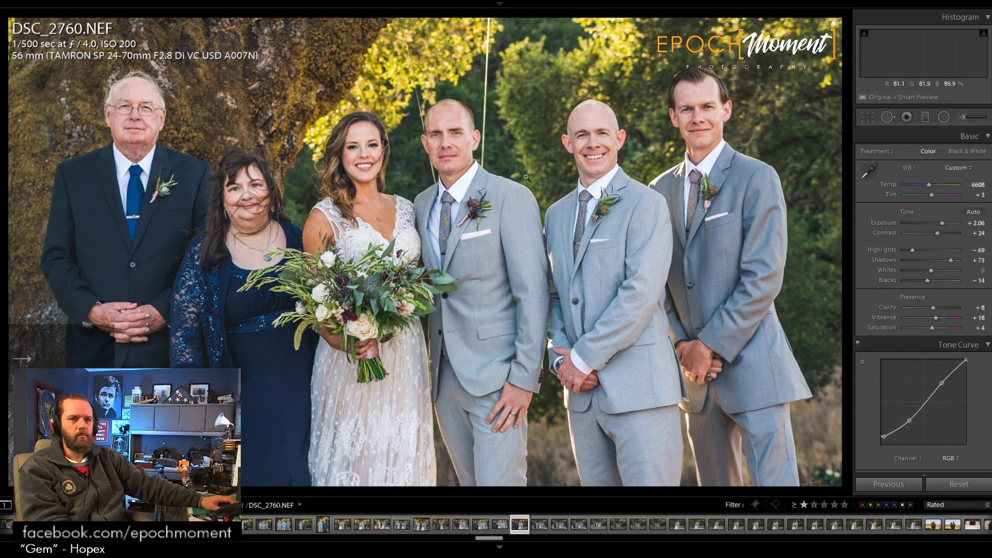
key("Right")
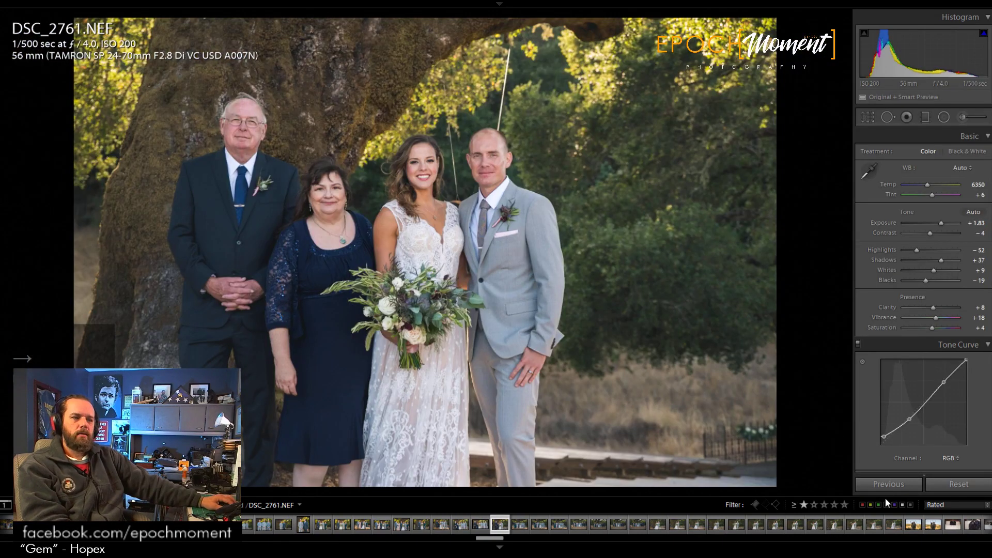
left_click(889, 488)
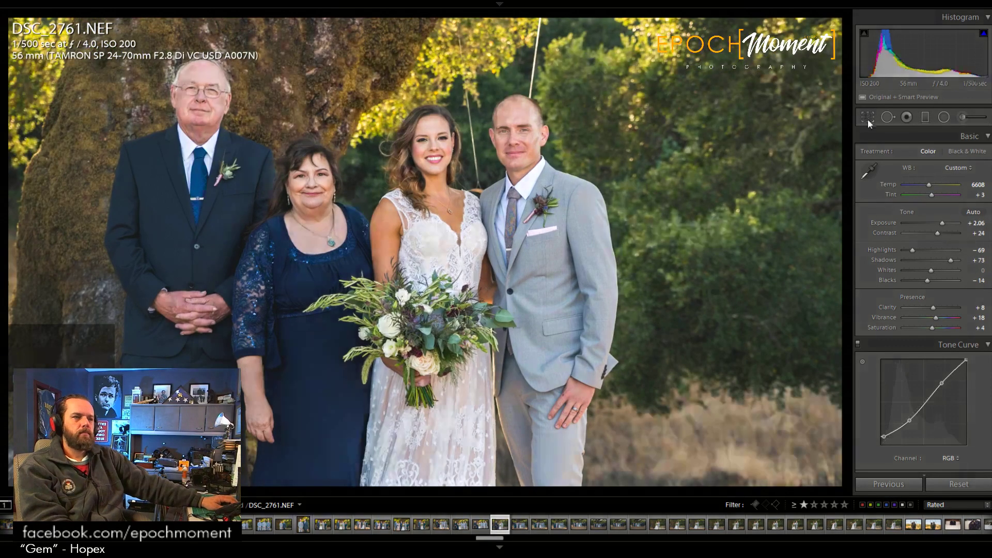
left_click(868, 117)
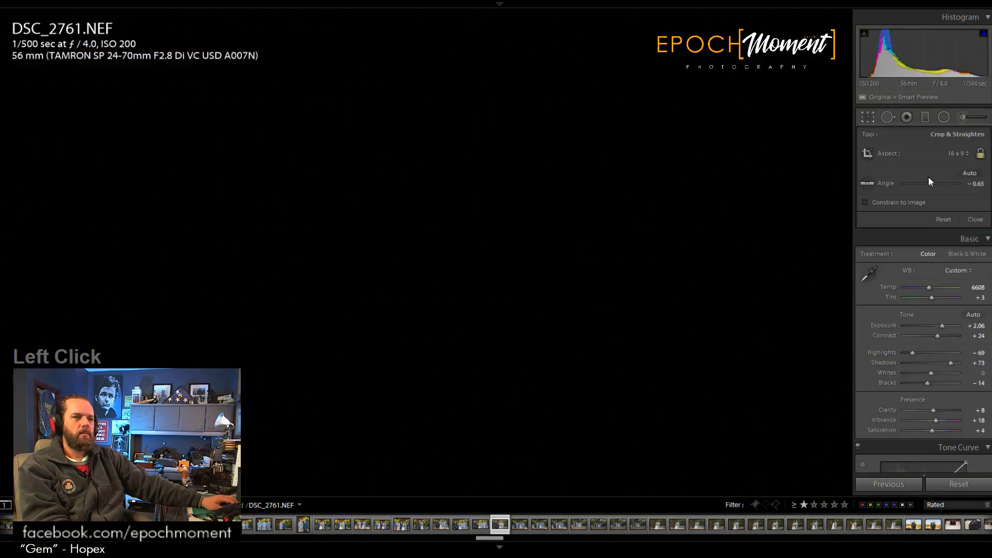
left_click(961, 154)
left_click(917, 169)
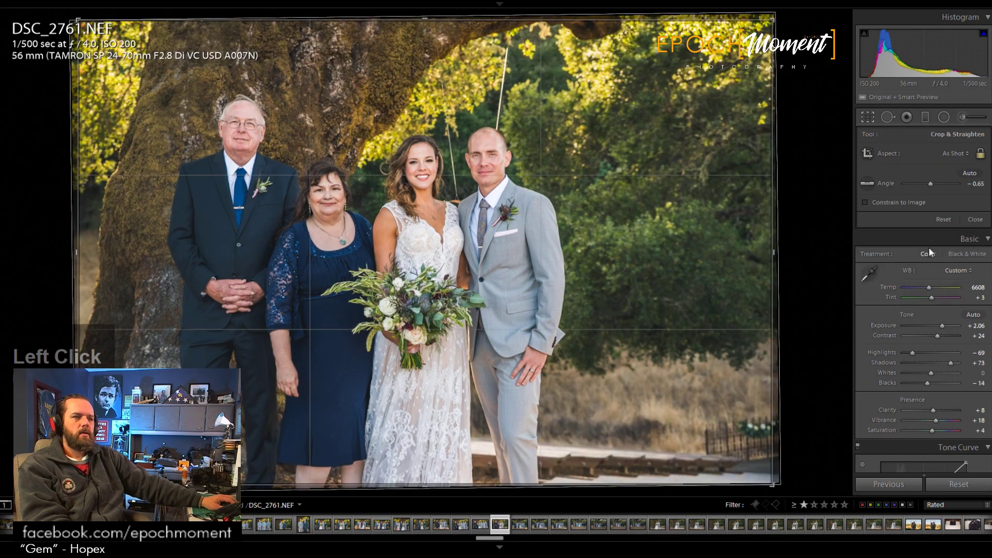
left_click(971, 219)
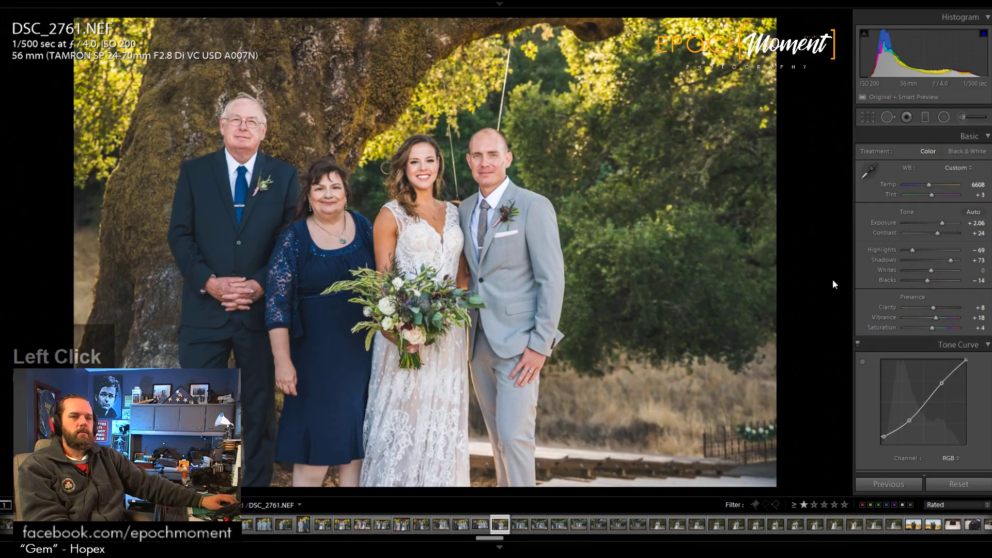
Step: Tighten DSC_2761's crop around the four people at an angle of -1.46 and set Shadows to +61
left_click(868, 117)
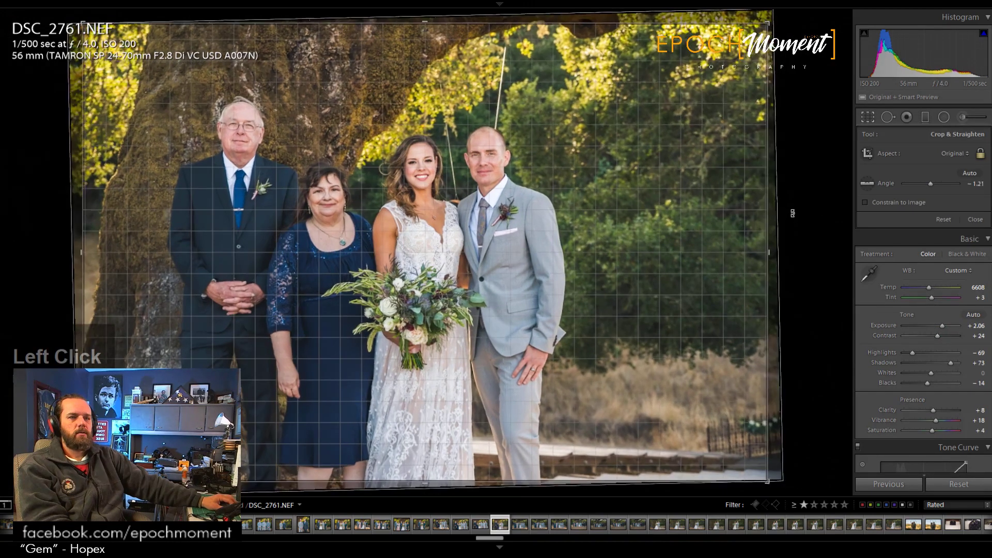
left_click_drag(425, 481, 423, 461)
left_click_drag(470, 313, 489, 311)
left_click_drag(424, 42, 425, 53)
left_click_drag(450, 134, 455, 136)
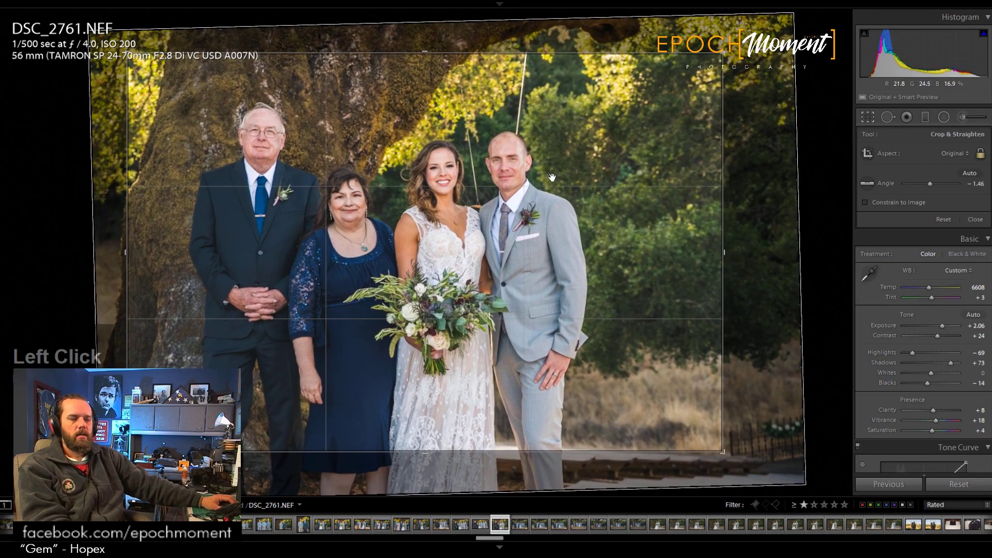
key("Return")
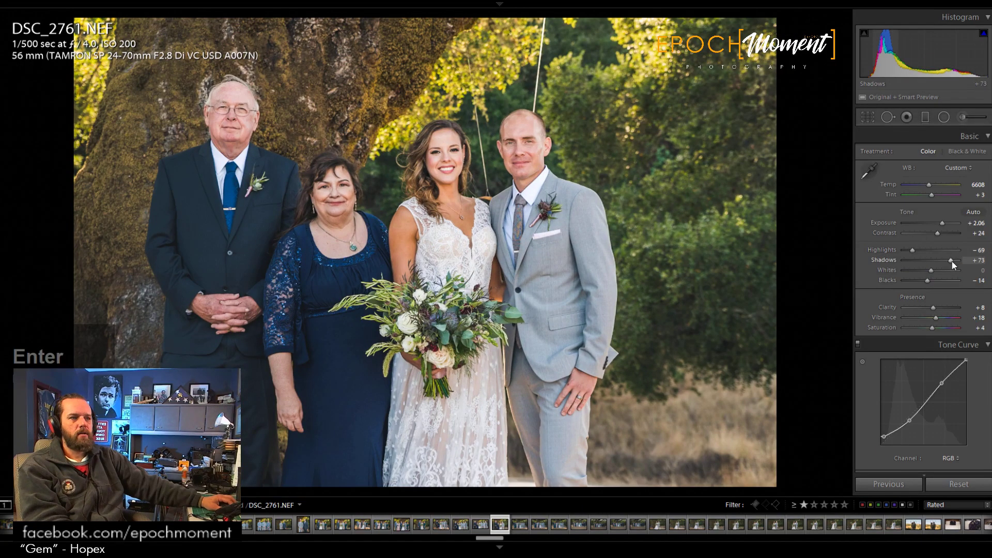
left_click_drag(951, 261, 946, 262)
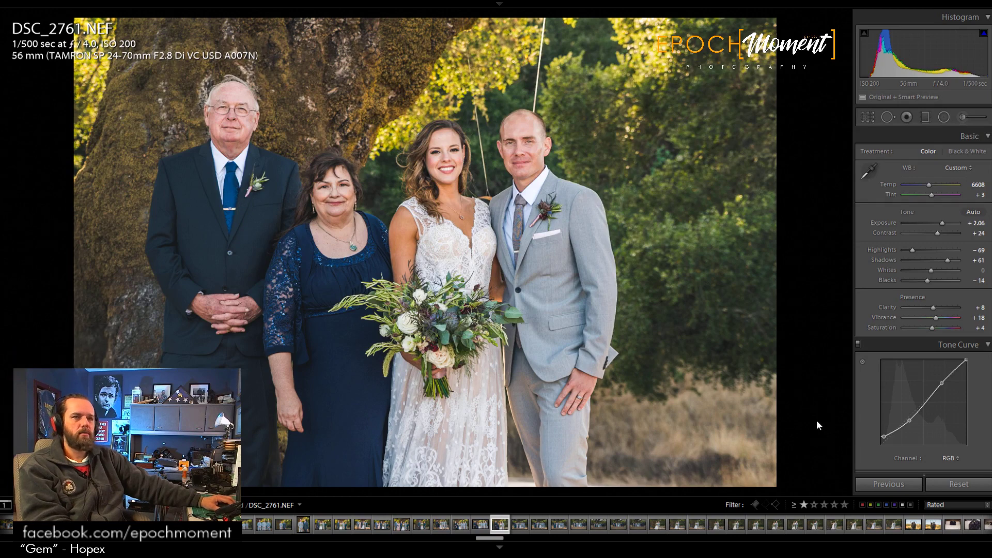
Step: Apply the previous photo's settings to DSC_2763 and widen its original-aspect crop to frame the whole group with ground below their feet
key("Right")
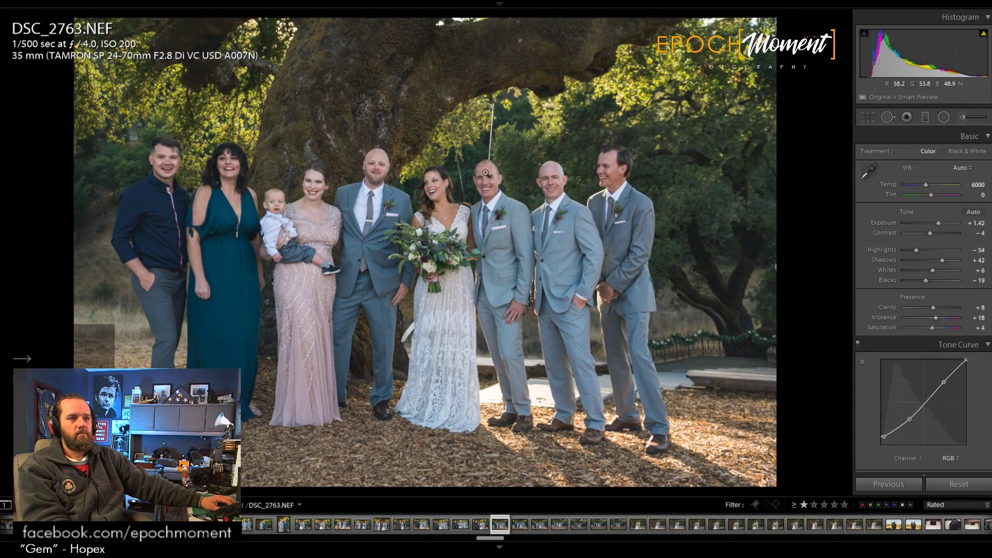
left_click(894, 483)
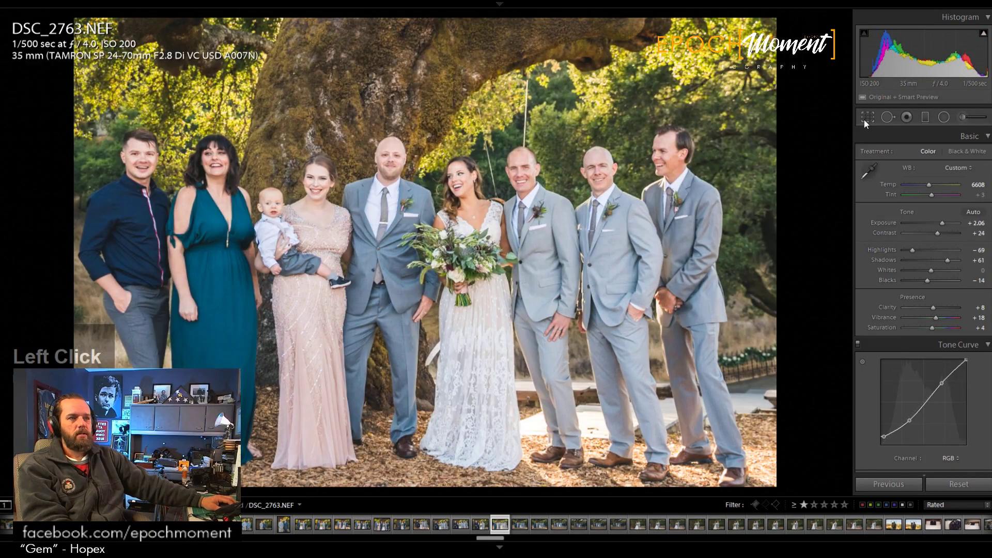
left_click(867, 119)
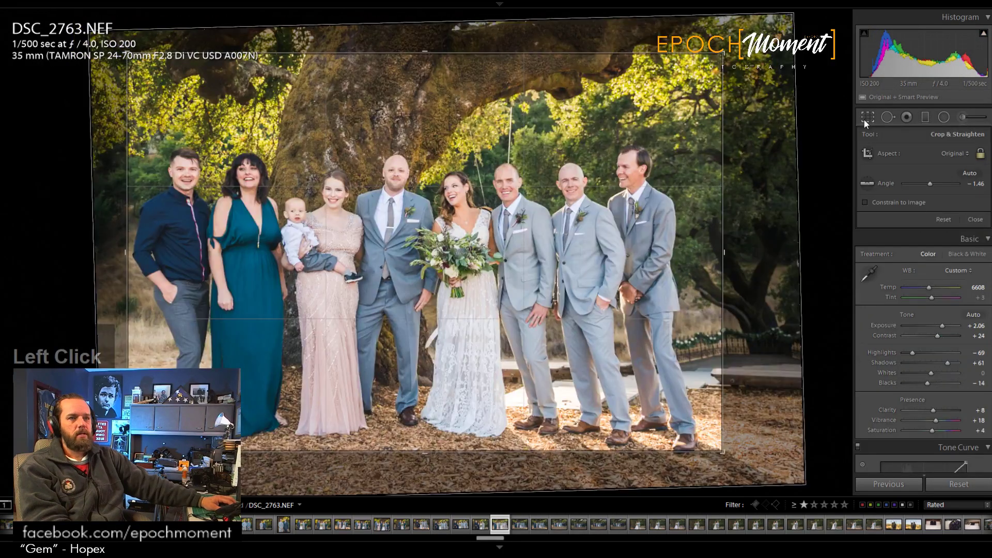
left_click_drag(504, 406, 461, 368)
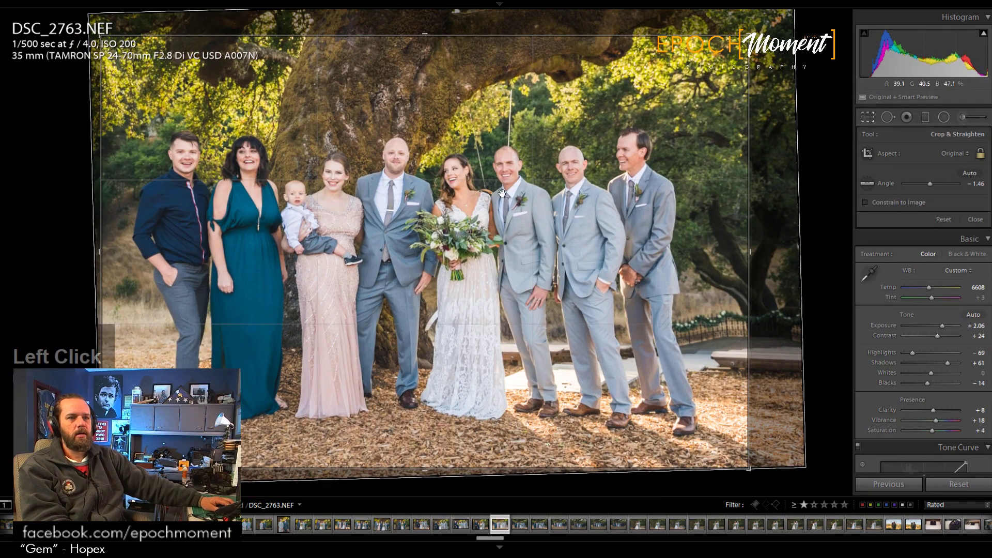
double_click(502, 194)
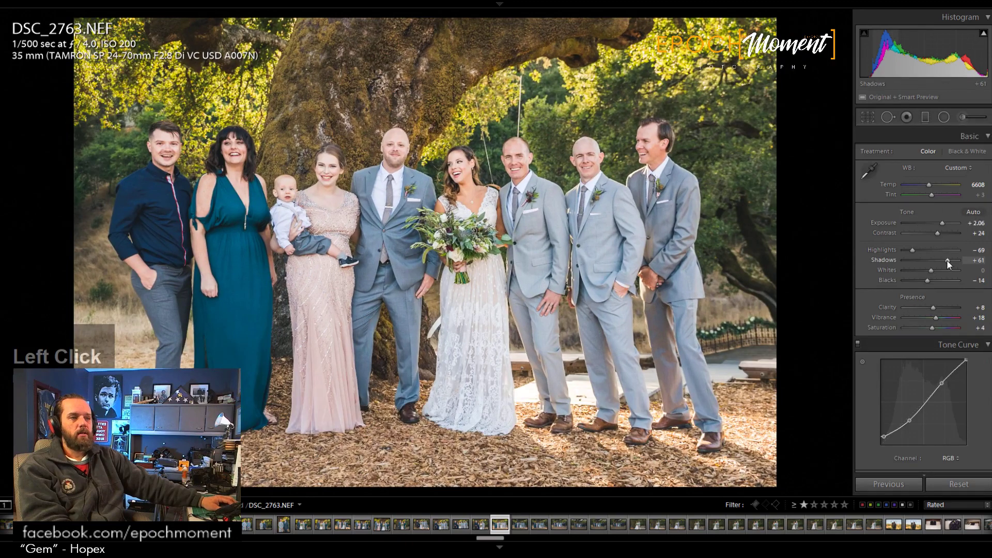
Step: Set DSC_2763's Exposure to +1.87, Highlights to -73, Shadows to +18 and Whites to -2
left_click_drag(947, 260, 944, 262)
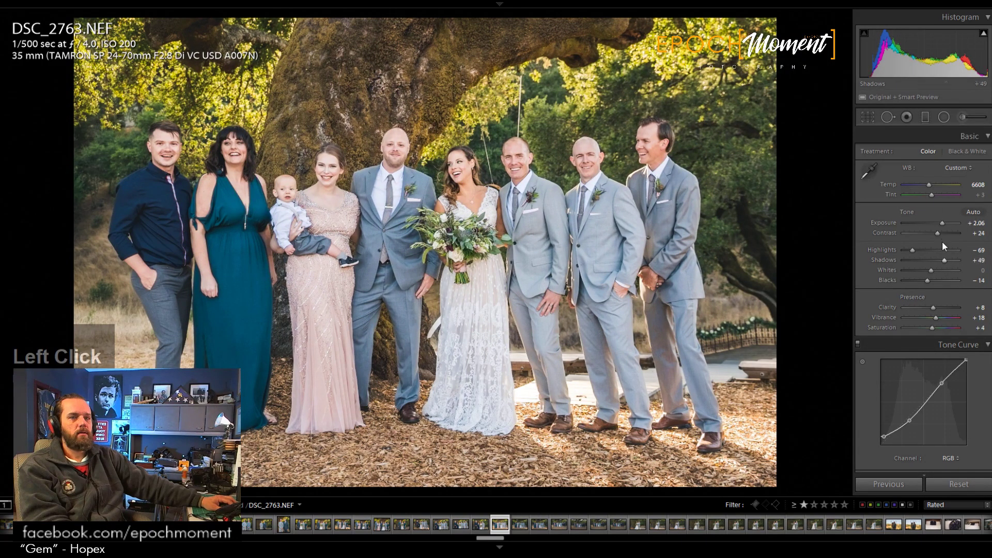
left_click_drag(941, 224, 932, 265)
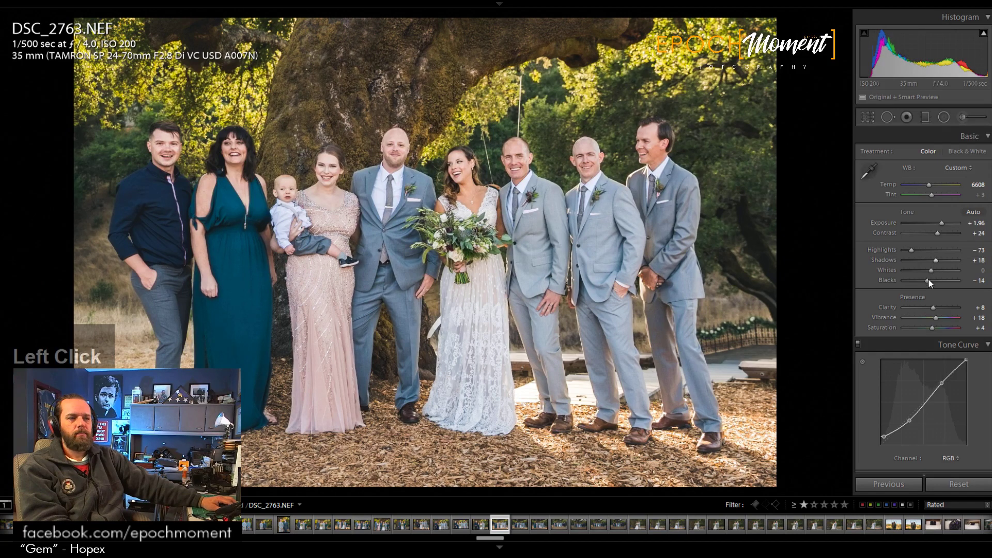
left_click_drag(931, 271, 930, 271)
left_click_drag(939, 222, 941, 222)
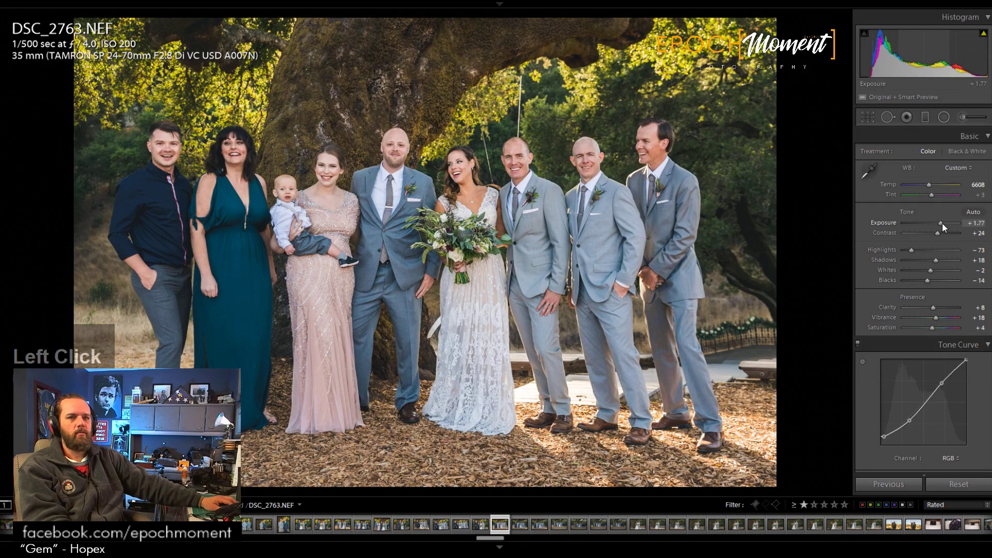
Step: Examine the faces of the couple and the bearded groomsman beside them in DSC_2763 up close
scroll(942, 222, "up", 2)
left_click(389, 157)
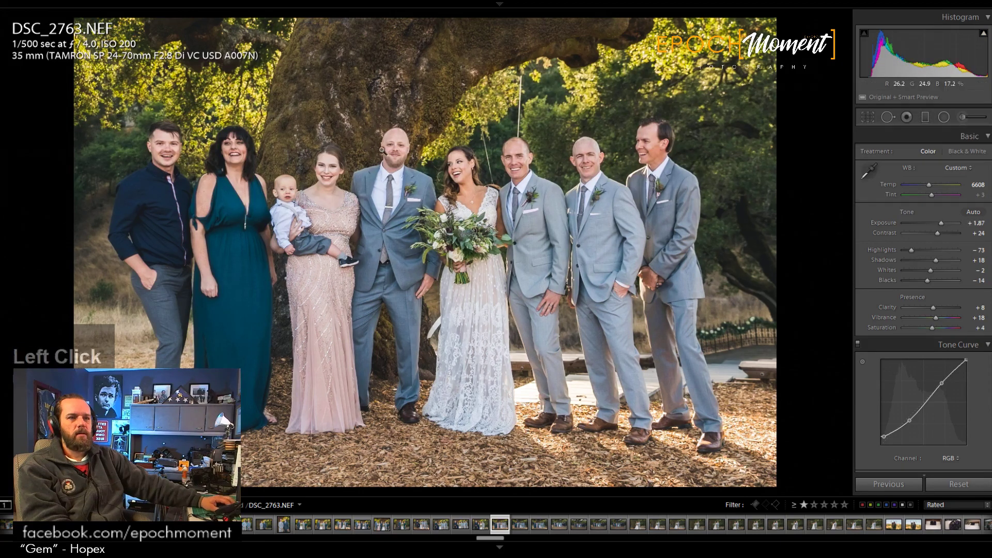
left_click_drag(745, 276, 431, 329)
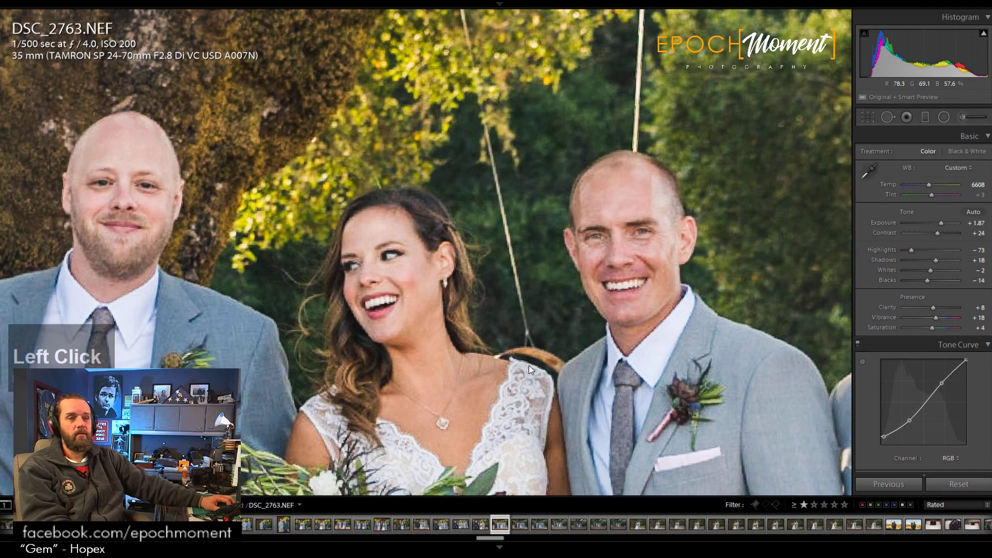
Step: Set DSC_2763's Blacks to -6, Exposure to +1.77 and Temp to 6706
left_click_drag(482, 257, 440, 340)
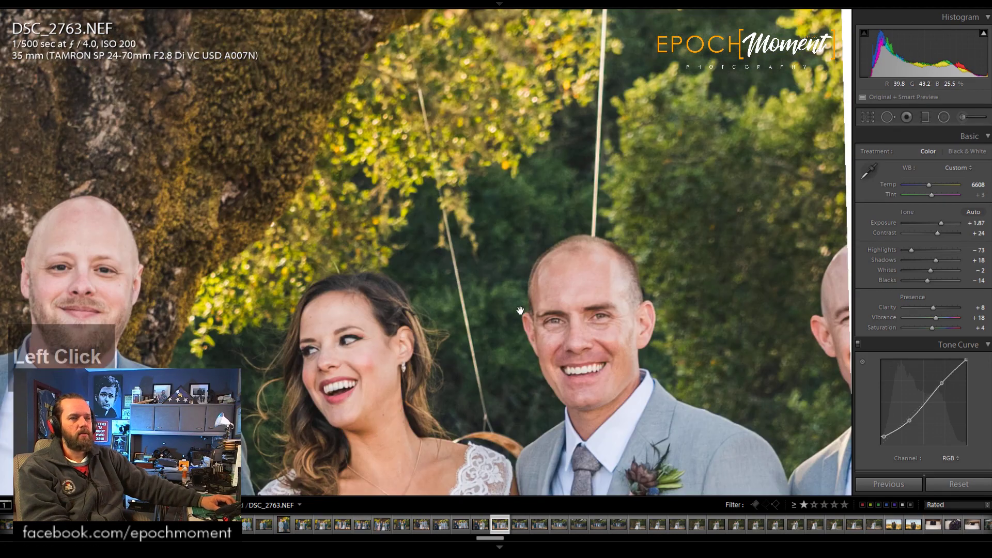
left_click(440, 340)
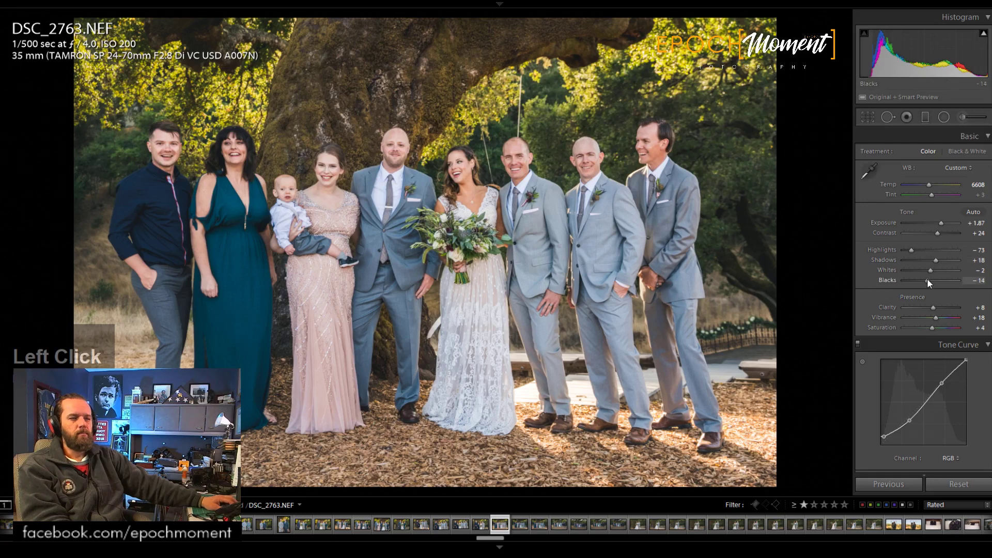
left_click_drag(927, 278, 928, 281)
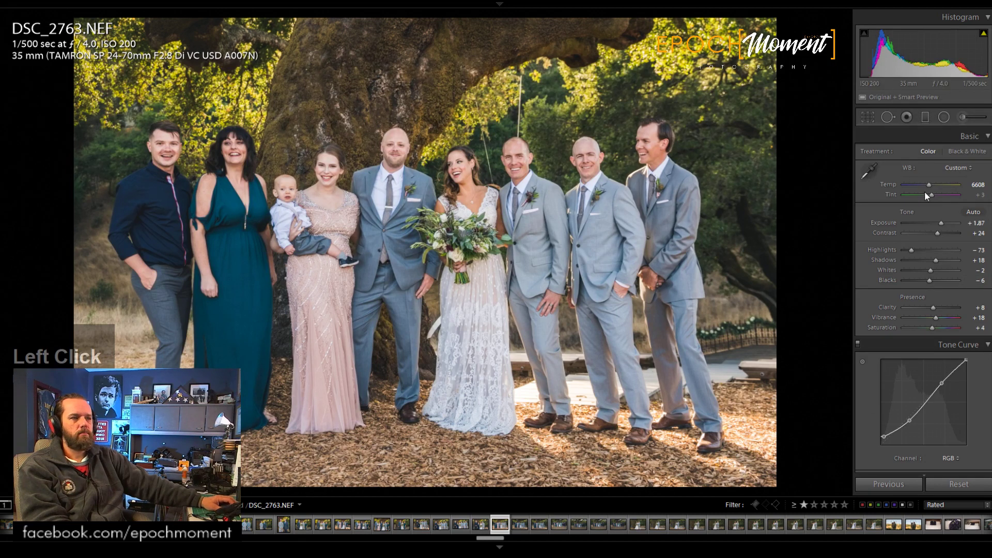
left_click_drag(939, 222, 939, 222)
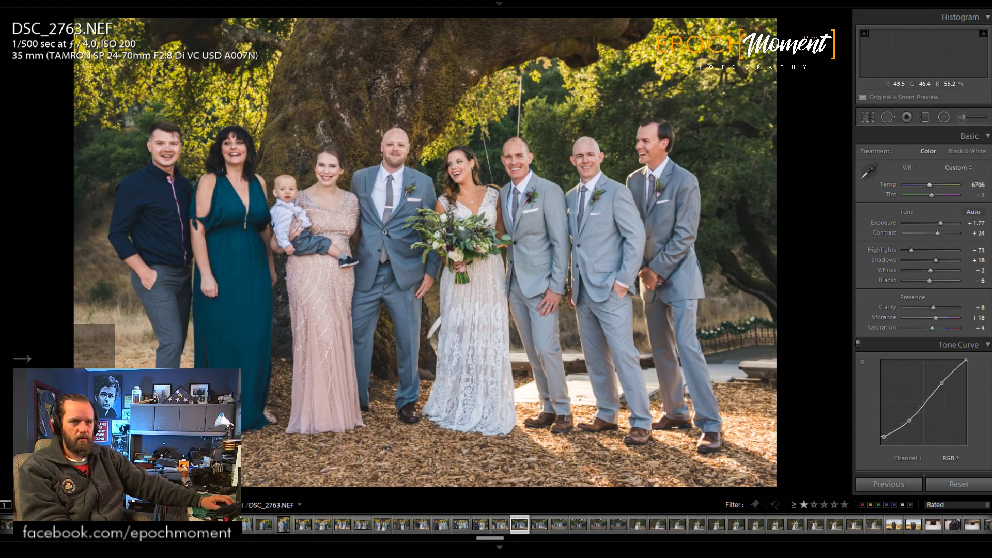
Step: Apply the previous photo's settings to DSC_2765 and crop it to 16 x 9 around the group at an angle of -2.79
key("Right")
left_click(888, 483)
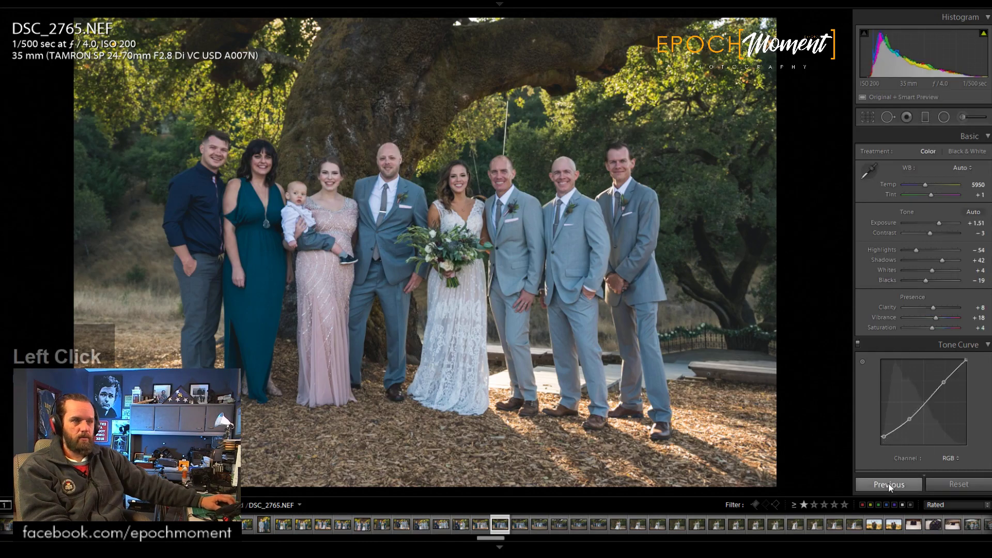
left_click(868, 117)
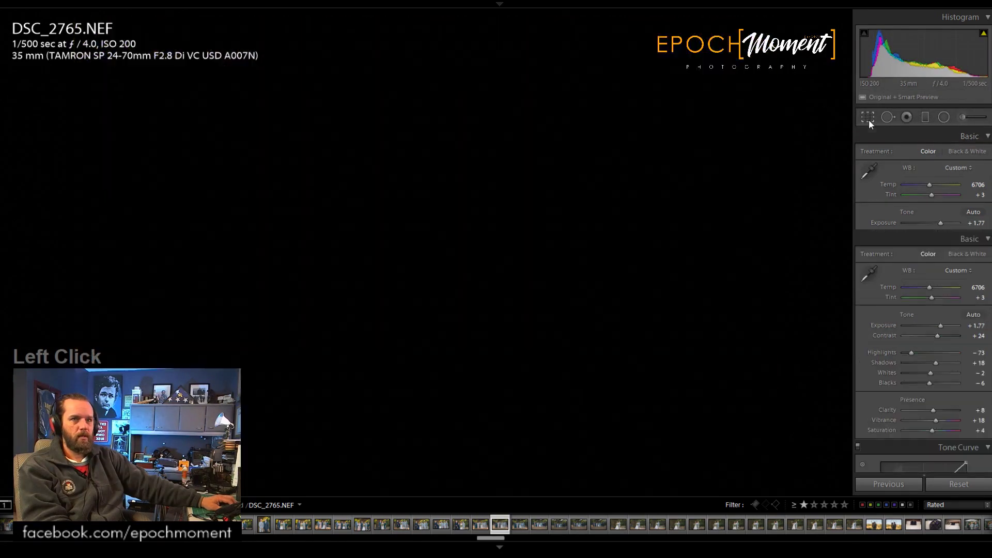
left_click(963, 157)
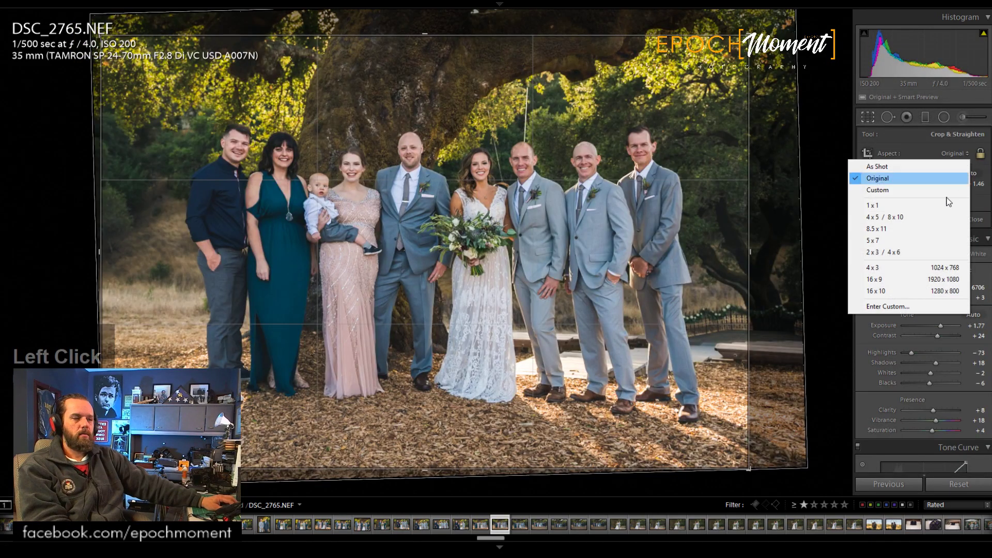
left_click(917, 281)
left_click_drag(438, 436, 438, 411)
left_click_drag(489, 368, 471, 340)
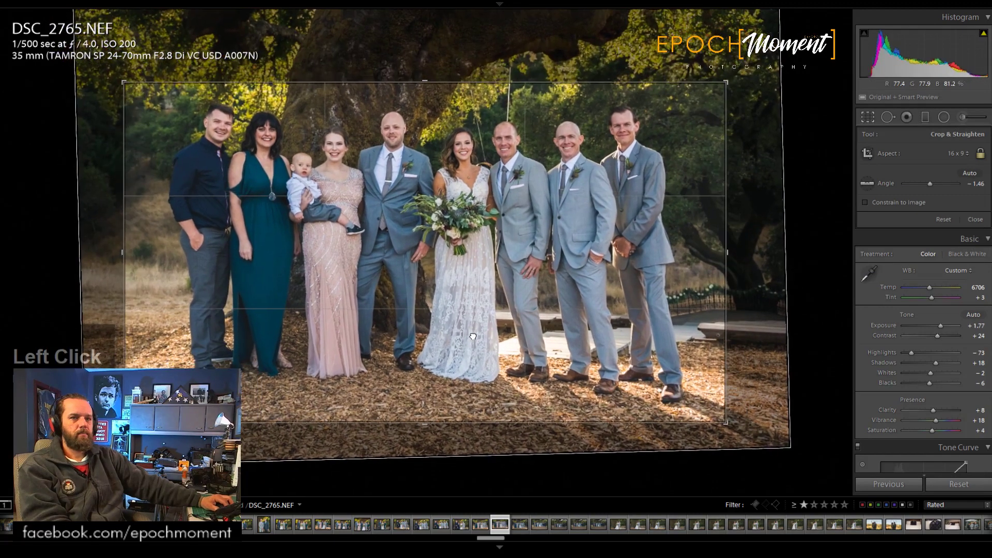
left_click_drag(767, 230, 767, 211)
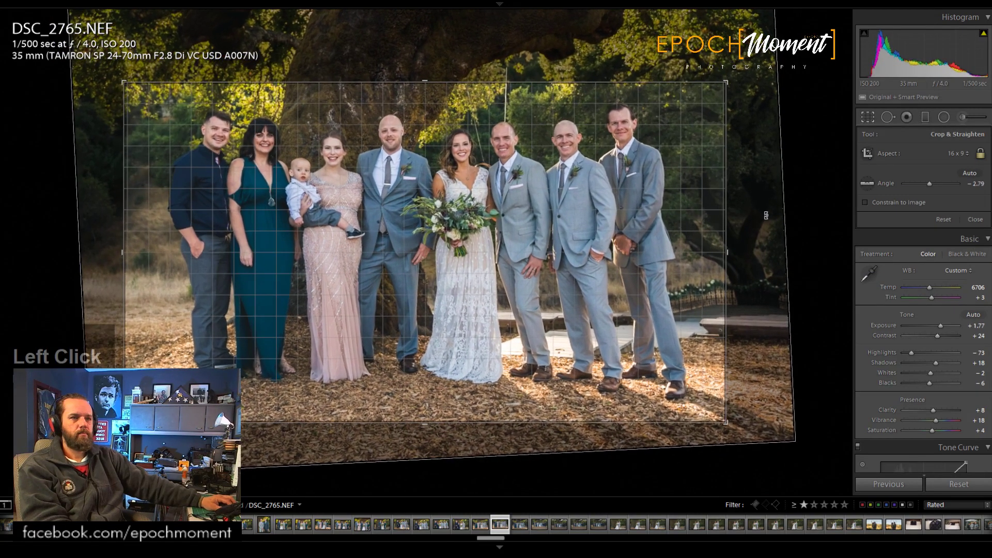
left_click_drag(440, 82, 440, 74)
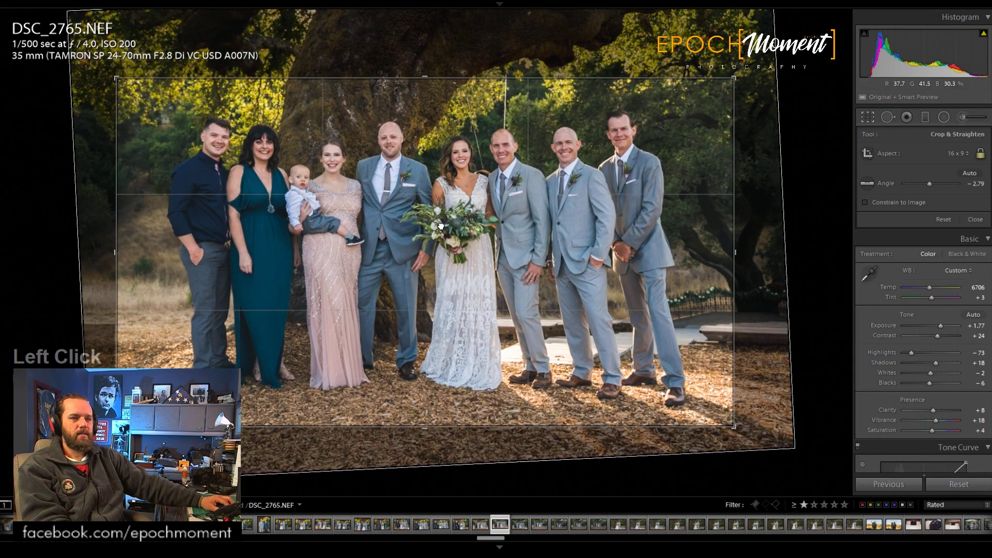
key("Return")
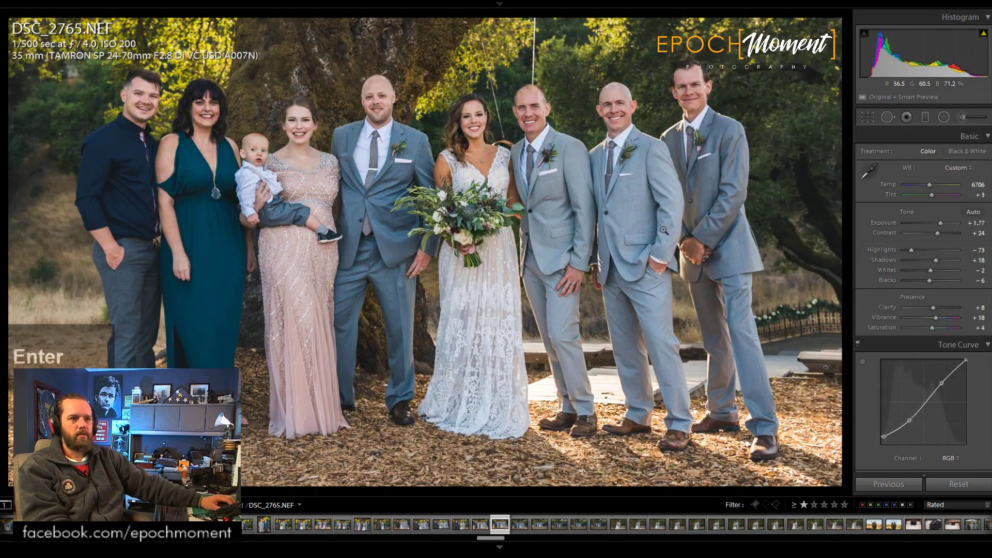
Step: Fit the inverted radial filter around DSC_2765's group with Exposure 0.08, Contrast -12 and Highlights -25, and set the photo's Temp to 6804
left_click(943, 116)
left_click(452, 141)
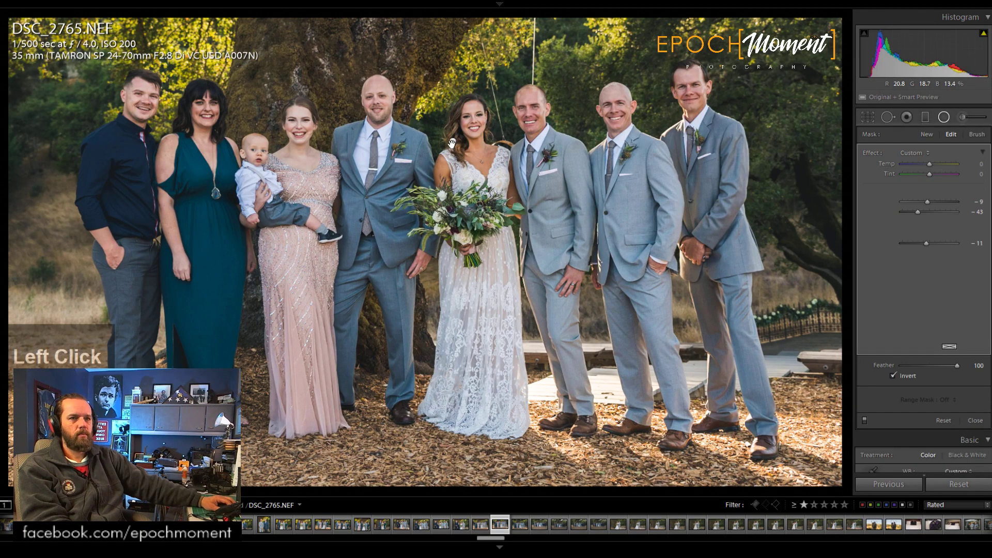
left_click_drag(453, 141, 418, 140)
left_click_drag(778, 199, 403, 429)
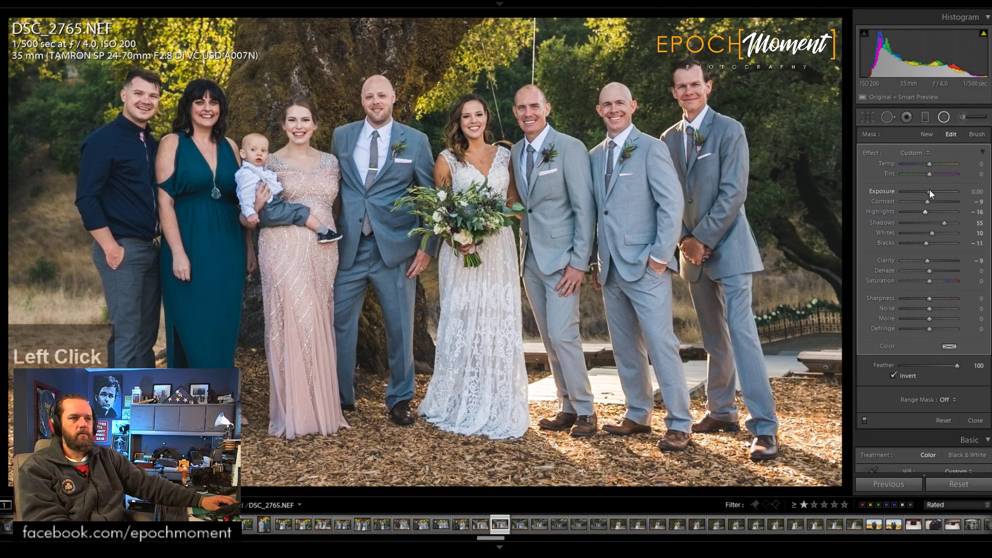
left_click_drag(926, 202, 924, 204)
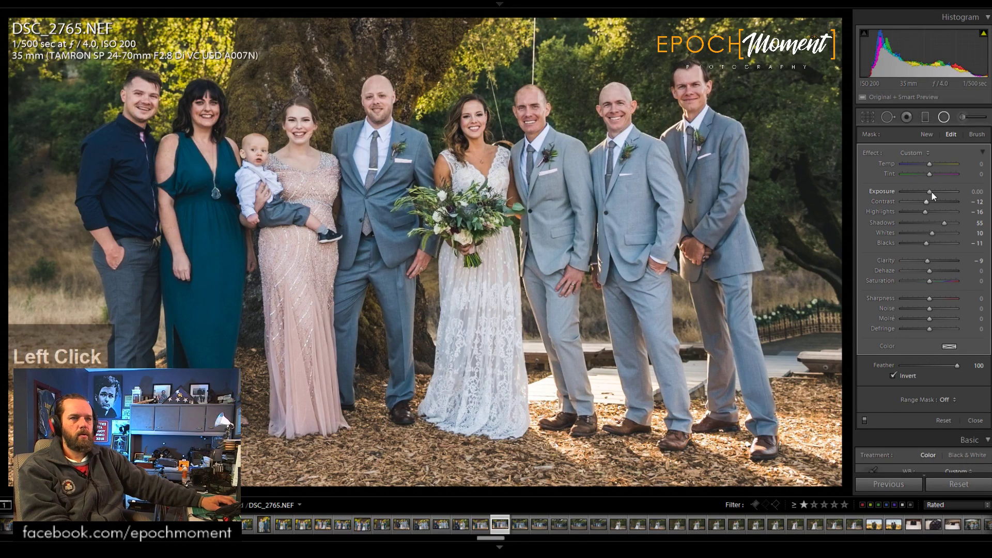
left_click(931, 192)
left_click_drag(923, 211, 919, 212)
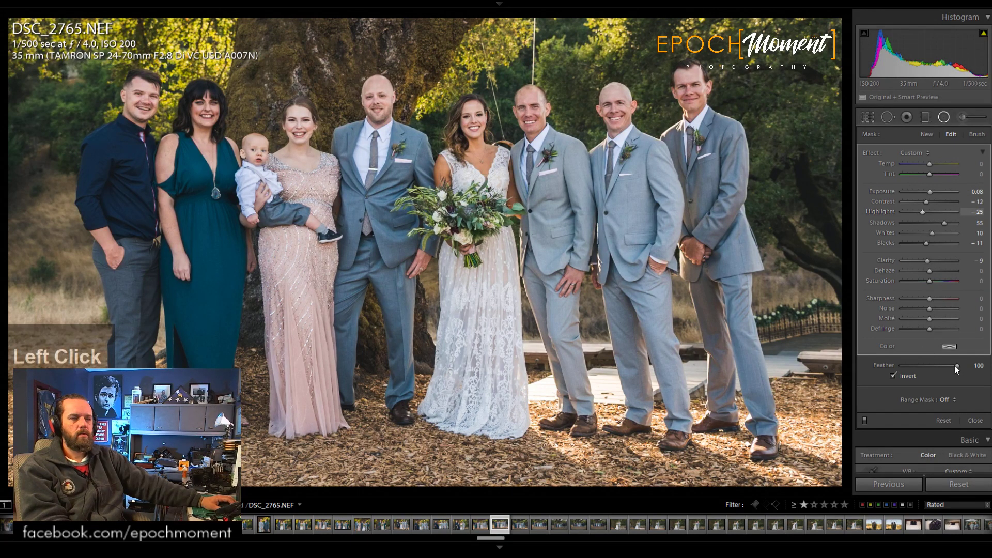
left_click(975, 420)
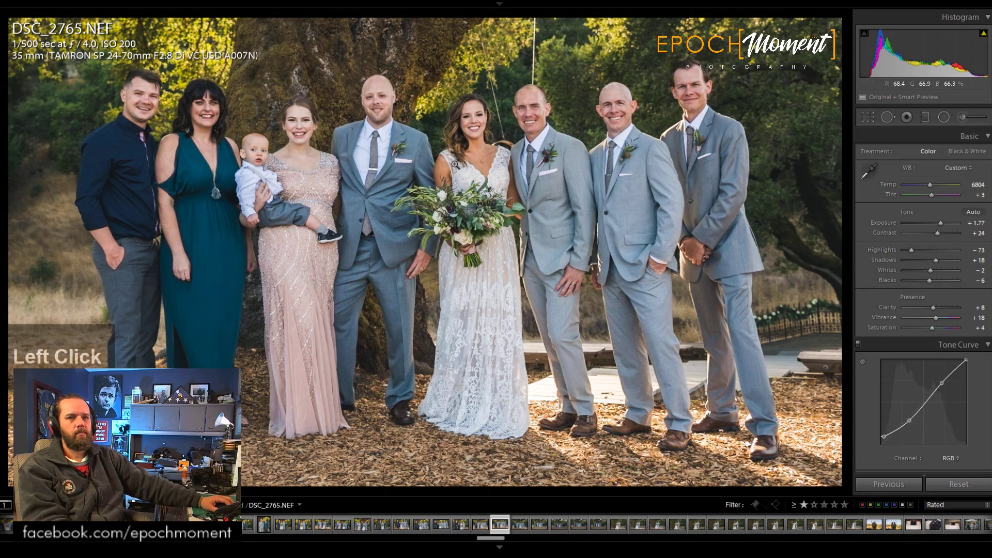
Step: Apply the previous photo's settings to DSC_2766, reset its crop and tighten it slightly at the original aspect to centre the group
key("Right")
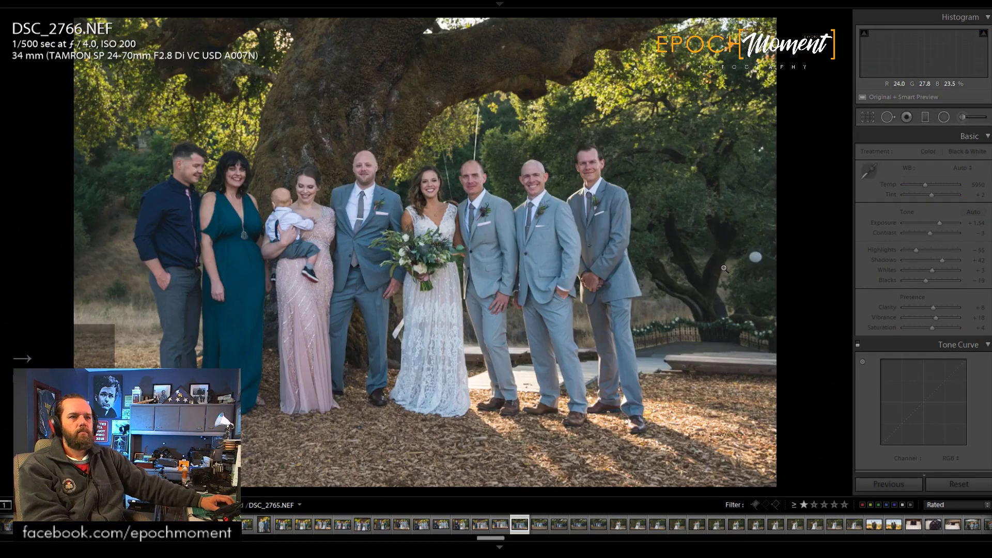
key("Right")
left_click(899, 479)
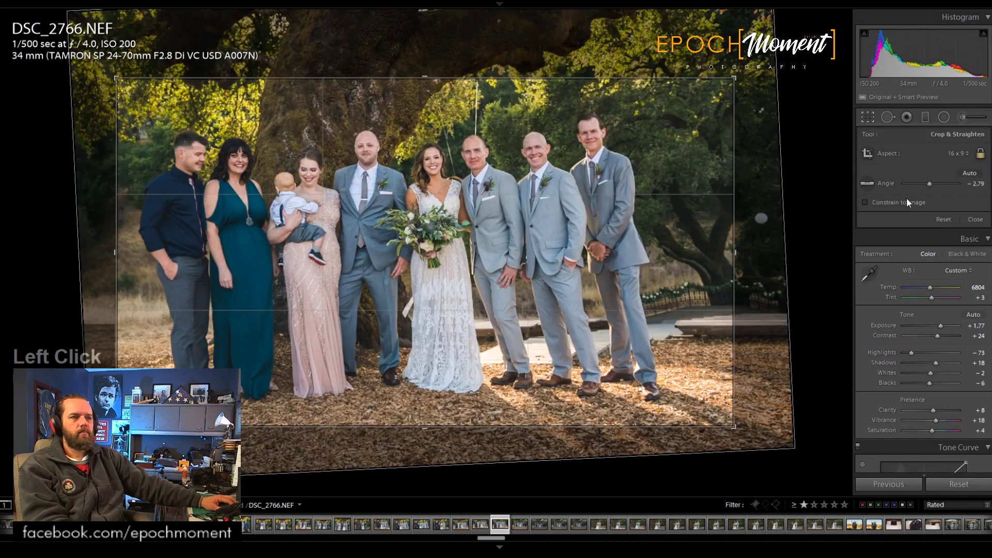
left_click(945, 220)
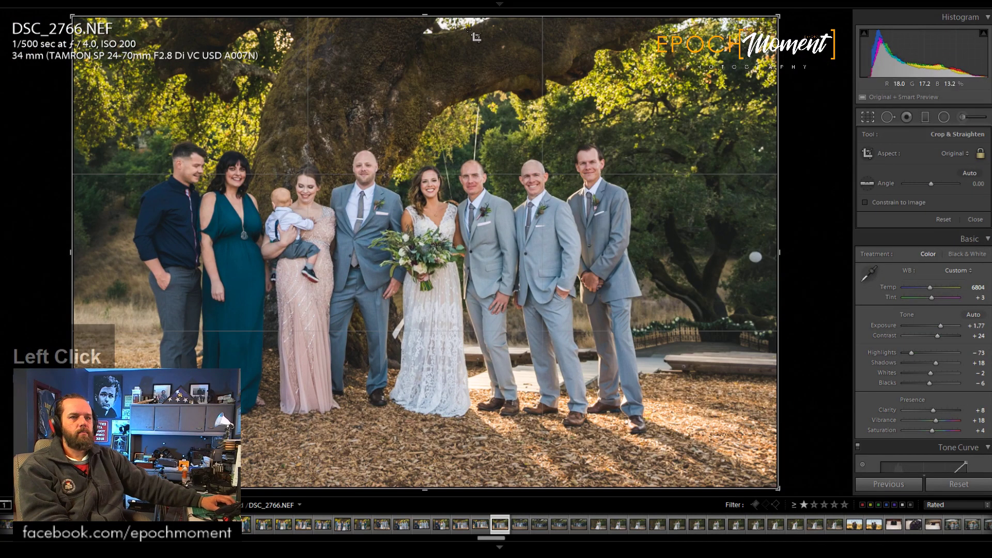
left_click_drag(433, 16, 432, 30)
left_click_drag(493, 125, 514, 132)
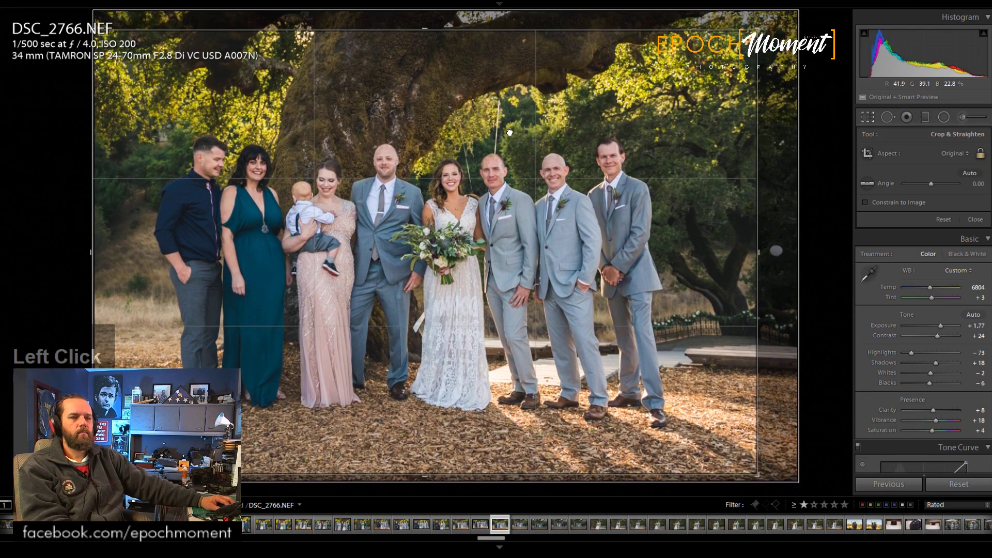
left_click(976, 220)
Step: Set DSC_2766's Shadows to +33 and Temp to 7000, checking the faces of the bridal couple and groomsmen up close
left_click_drag(937, 261, 943, 262)
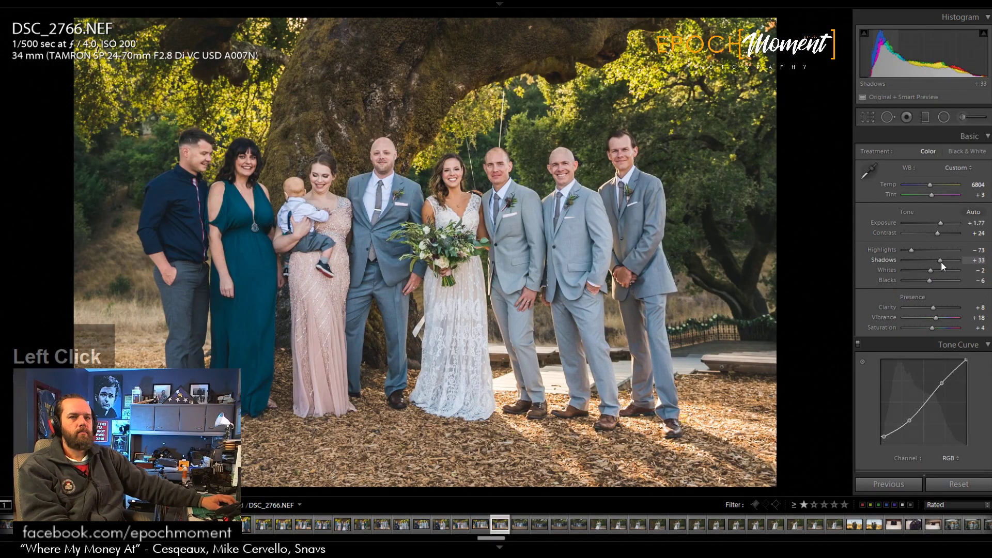
left_click(370, 188)
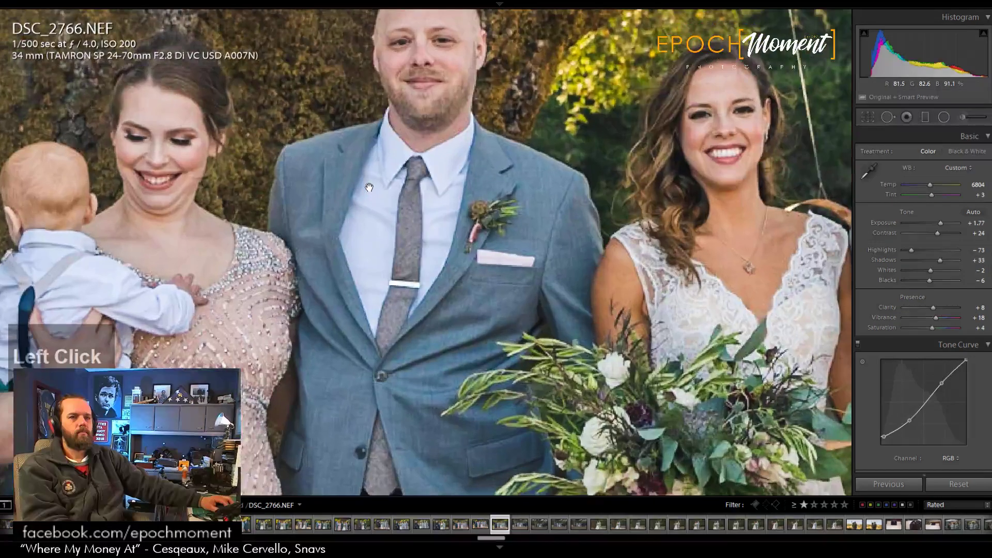
left_click_drag(735, 223, 288, 217)
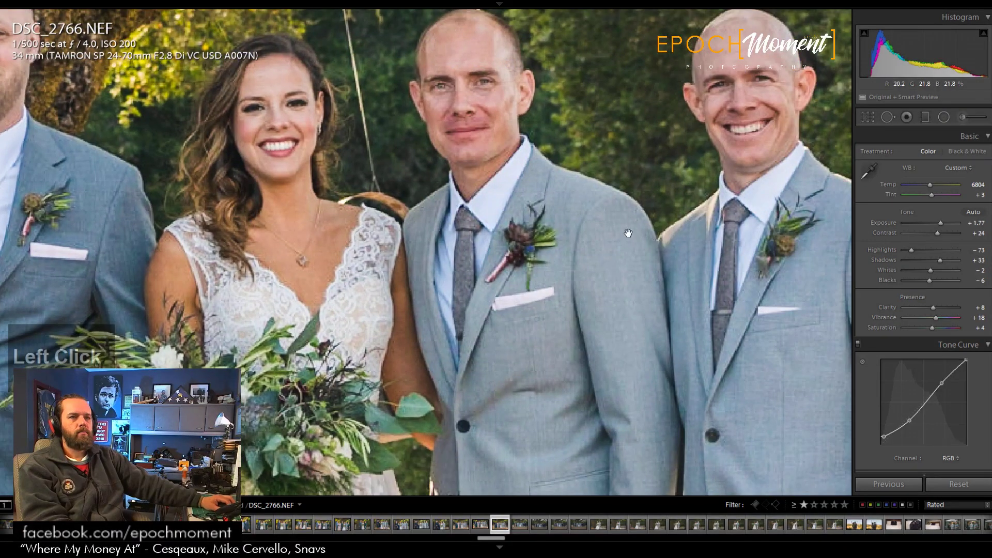
left_click_drag(404, 205, 110, 262)
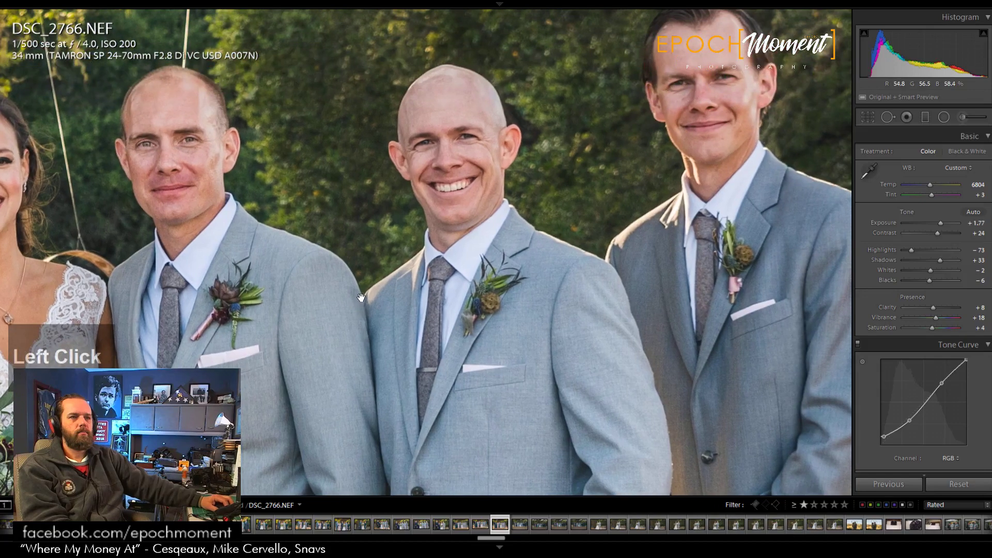
left_click(362, 297)
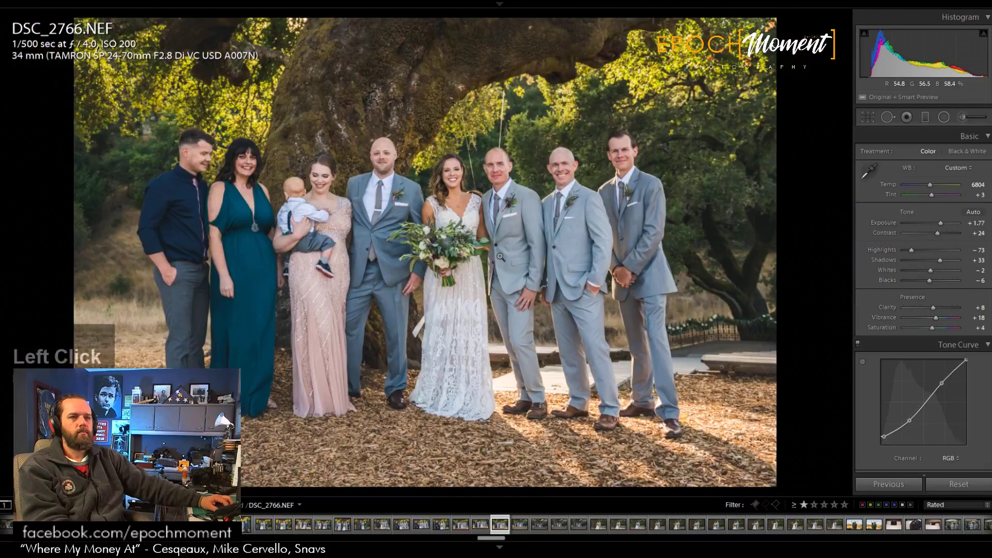
left_click_drag(934, 185, 931, 185)
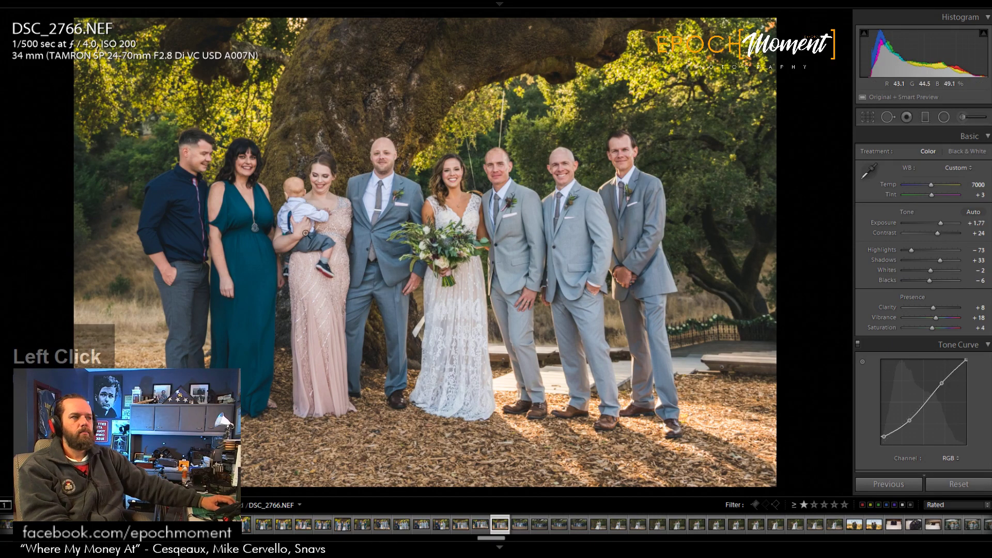
Step: Apply the previous photo's settings to DSC_2769, widen its crop to nearly the full frame and straighten it to an angle of -0.47
key("Right")
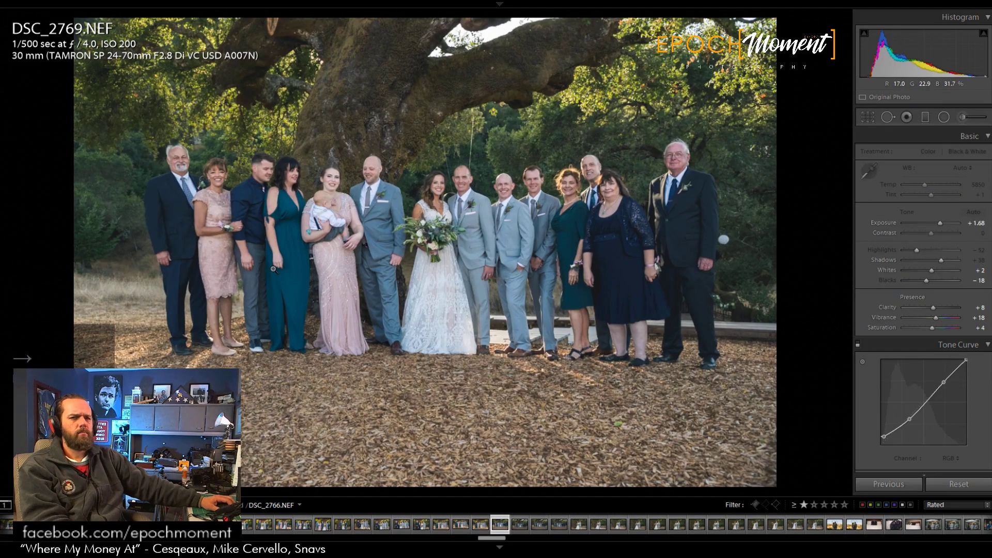
left_click(888, 485)
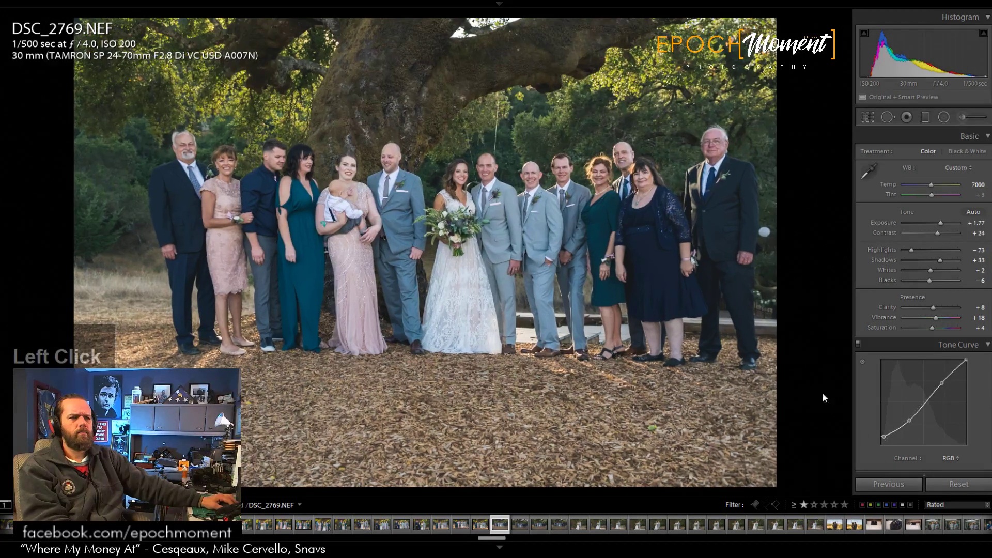
key("r")
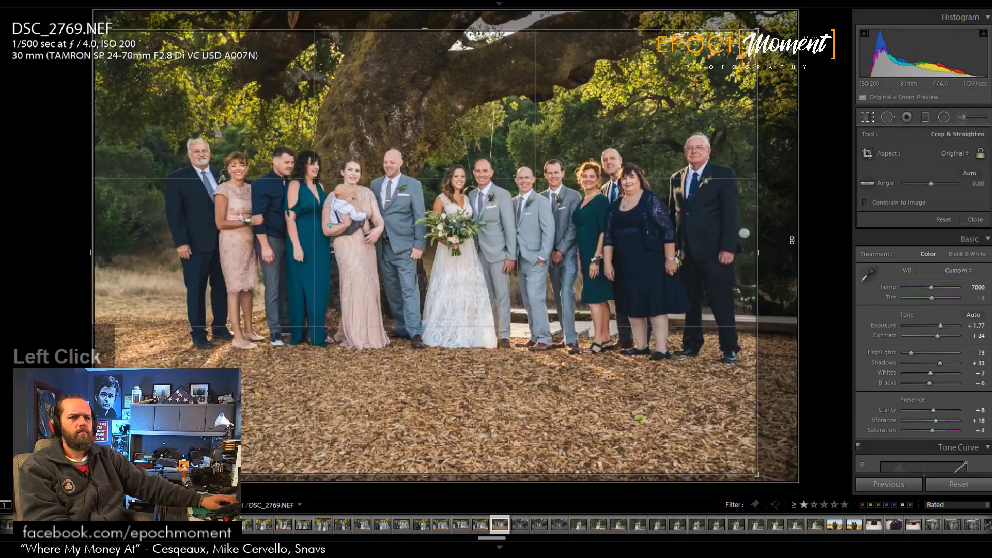
left_click_drag(763, 253, 781, 247)
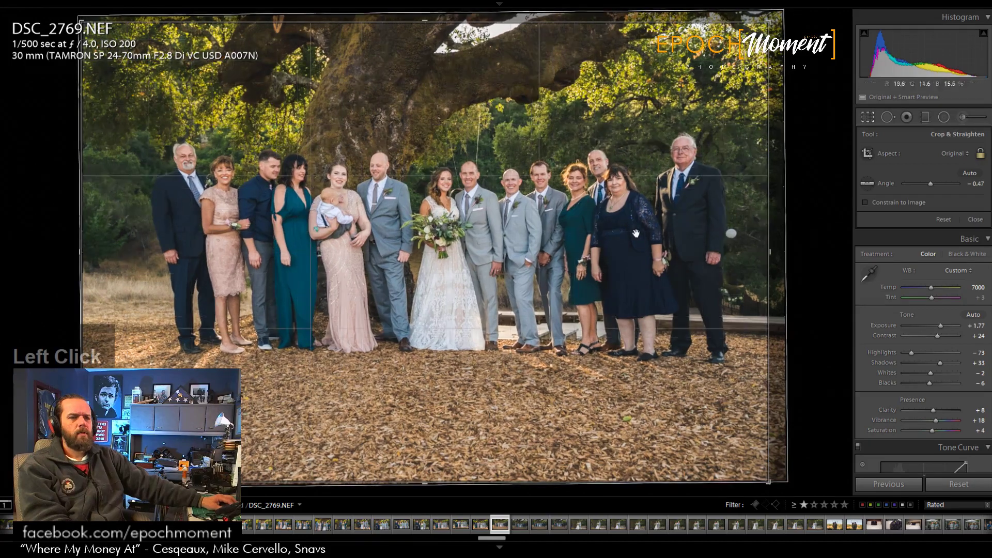
left_click_drag(638, 244, 629, 251)
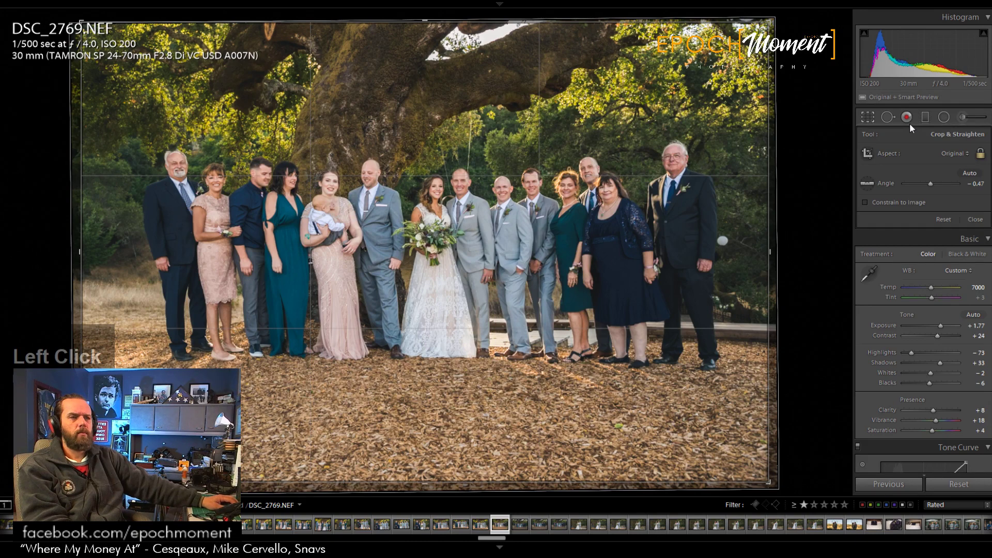
Step: Change DSC_2769's crop to 16 x 9, tighten and centre it around the whole family, and adjust the angle to -0.11
left_click(952, 153)
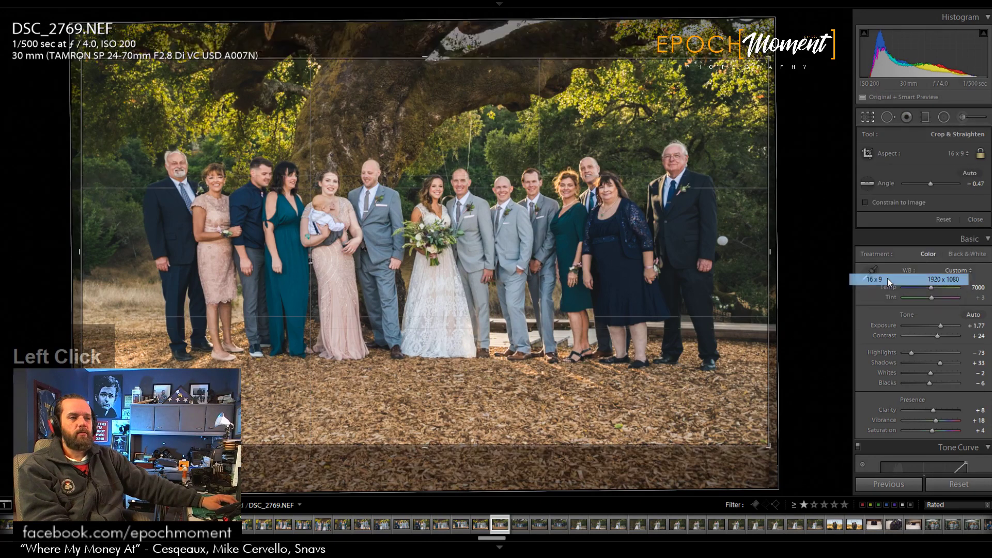
left_click(888, 279)
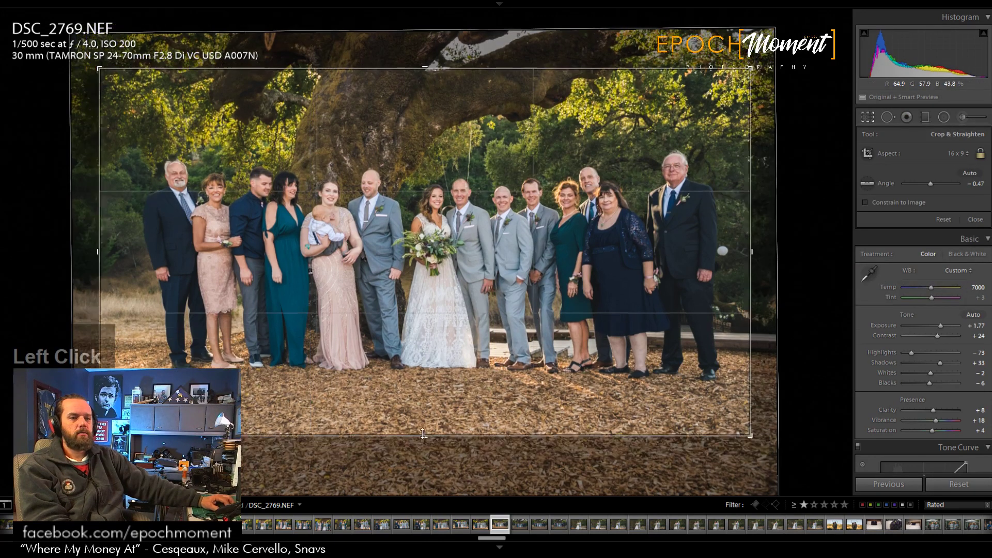
left_click_drag(423, 433, 422, 430)
left_click_drag(429, 73, 430, 78)
mouse_move(434, 135)
left_mouse_down()
mouse_move(426, 133)
mouse_move(448, 141)
left_mouse_up()
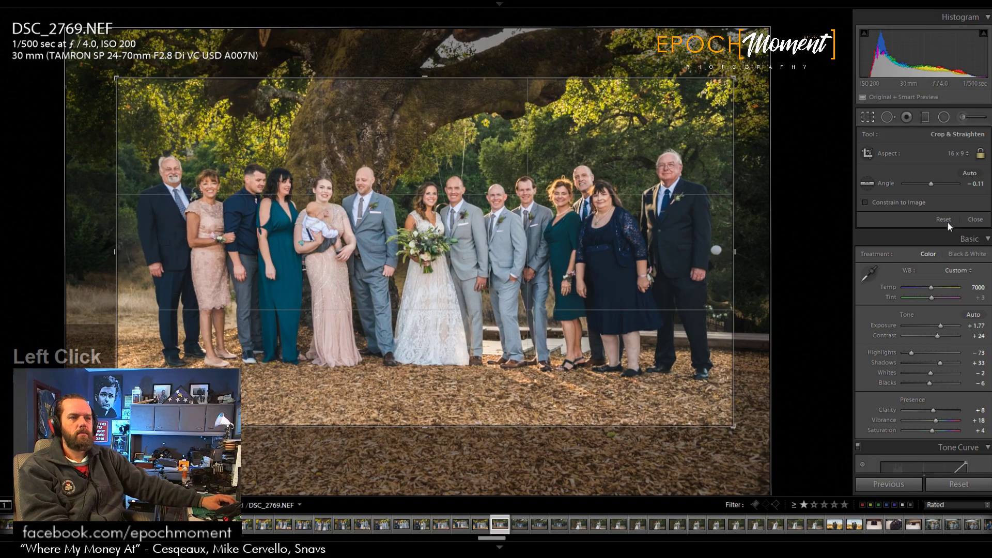
left_click(975, 220)
scroll(935, 232, "up", 2)
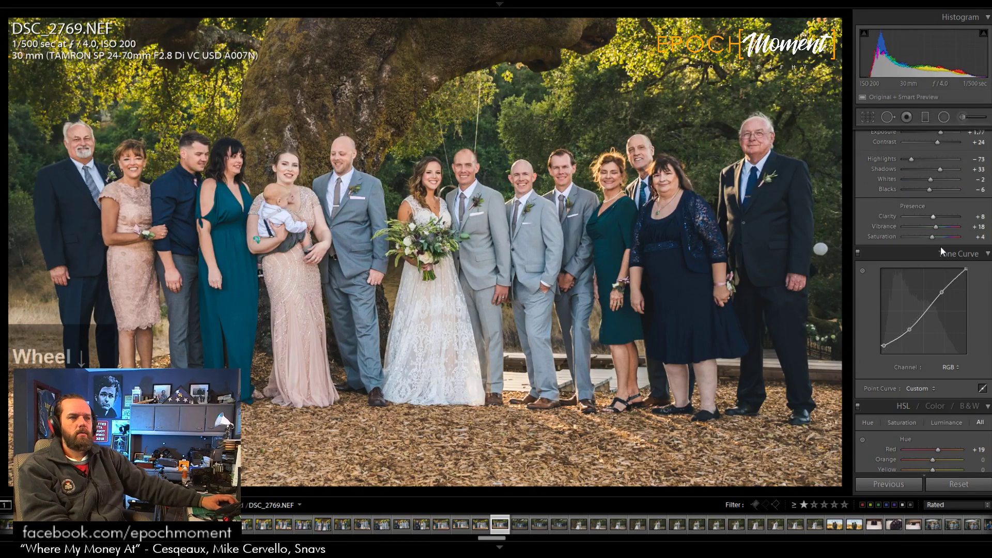
Step: Refine DSC_2769 with Exposure +1.87, Contrast +29, Highlights -78, Shadows +16, Blacks -20 and Temp 6902
left_click(939, 234)
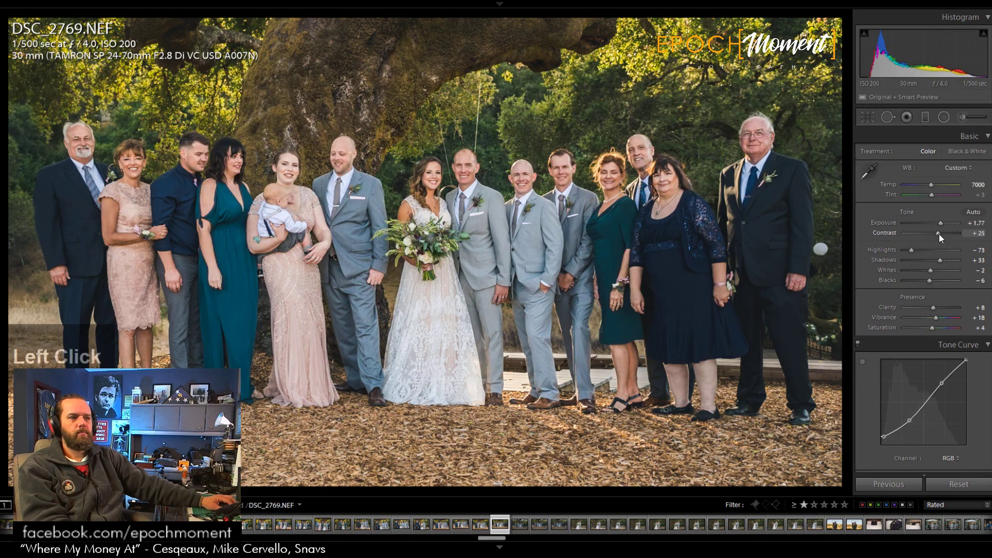
scroll(940, 224, "up", 2)
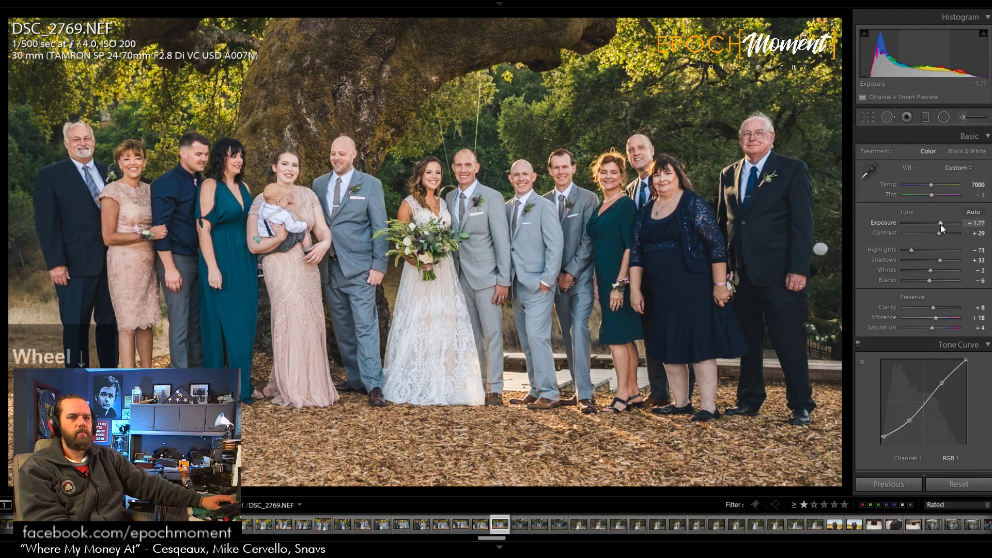
left_click_drag(913, 251, 935, 262)
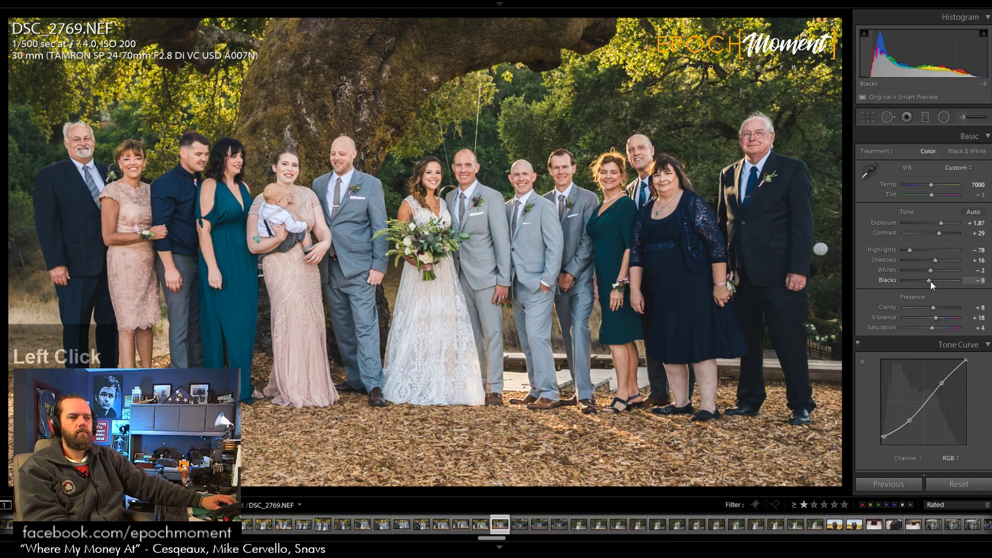
left_click_drag(926, 281, 925, 281)
left_click_drag(931, 185, 929, 184)
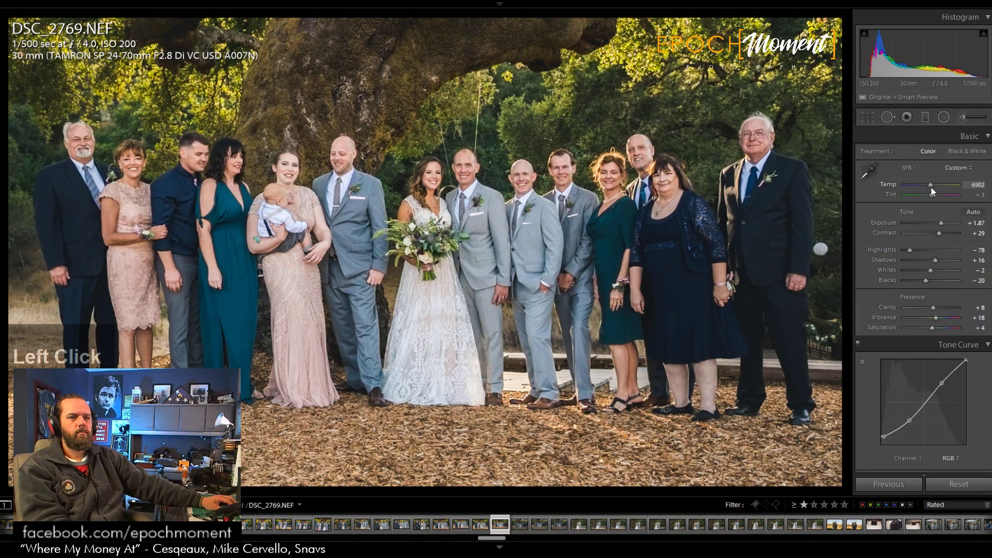
Step: Move on to DSC_2771 and apply the previous photo's settings to it
key("Right")
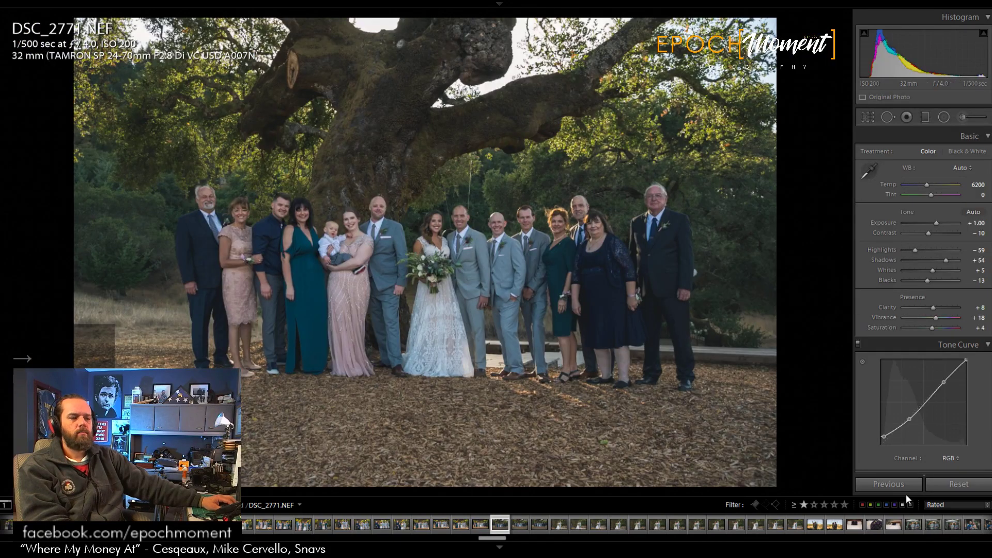
left_click(904, 487)
Step: Switch to Spotify and sample the Chillhop Music discography playlist from the royalty free music results, skipping ahead to about 0:30 in its track
key("alt+Tab")
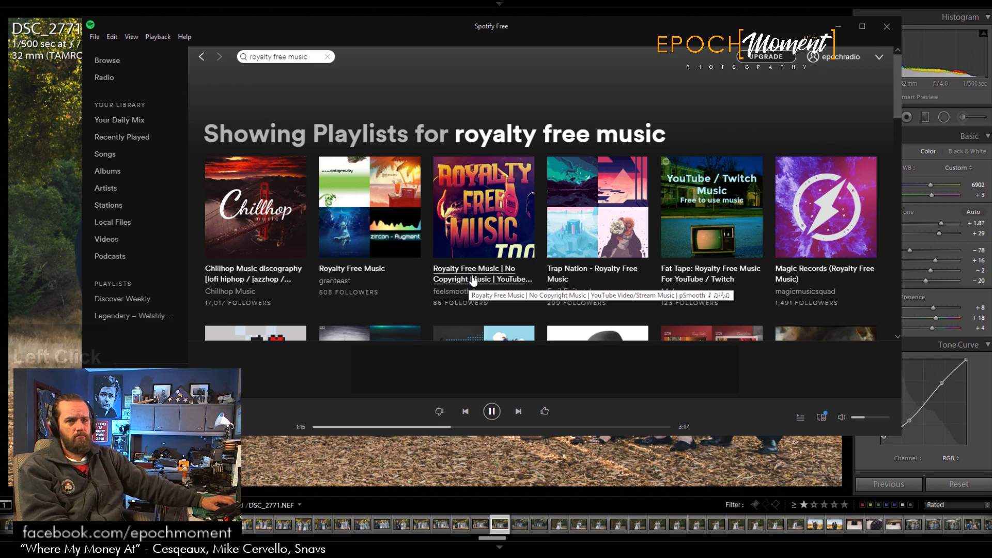
left_click(256, 207)
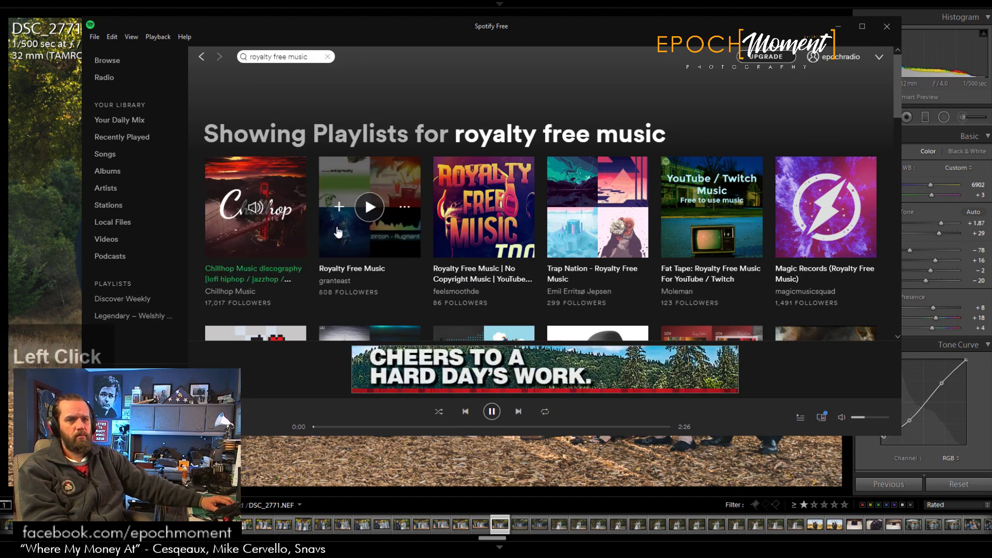
scroll(337, 232, "down", 1)
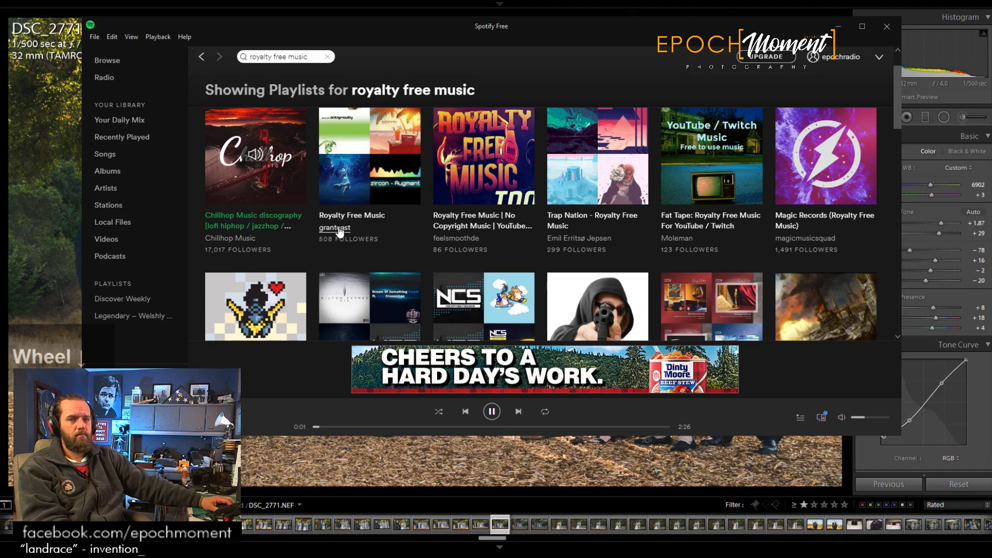
scroll(338, 231, "down", 1)
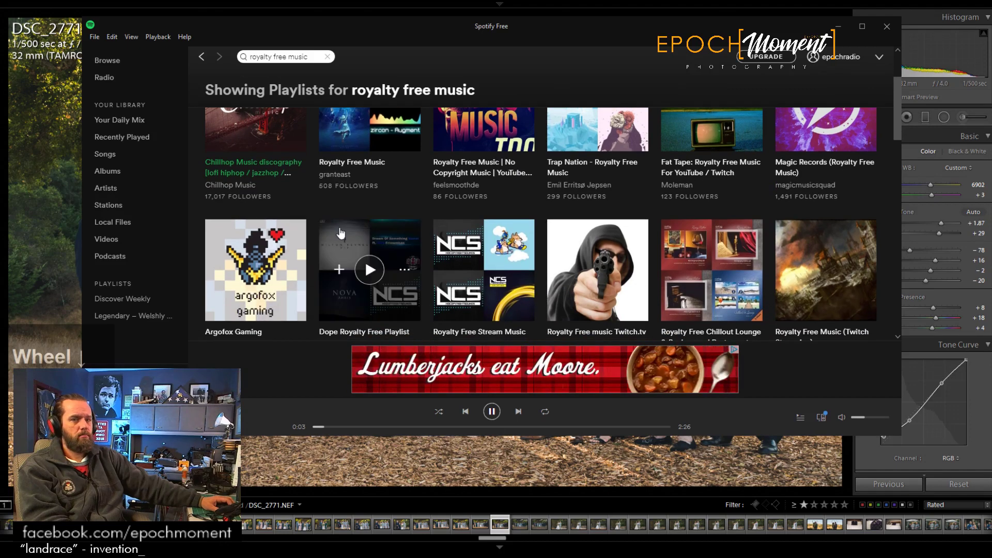
scroll(452, 250, "down", 1)
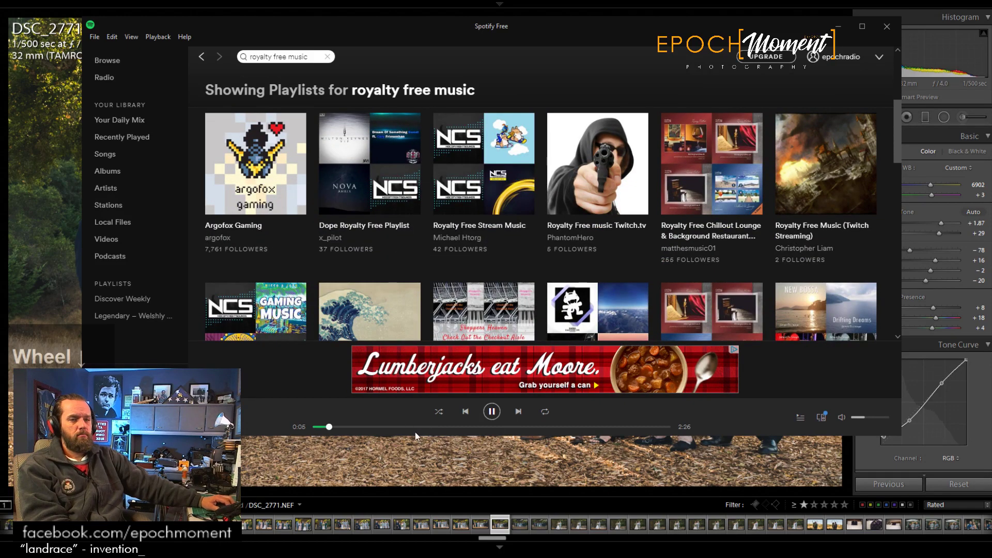
left_click(386, 426)
Step: Sample the playlist titled Royalty Free Music Playlist, skipping ahead to about 1:08 in its track
scroll(398, 249, "down", 1)
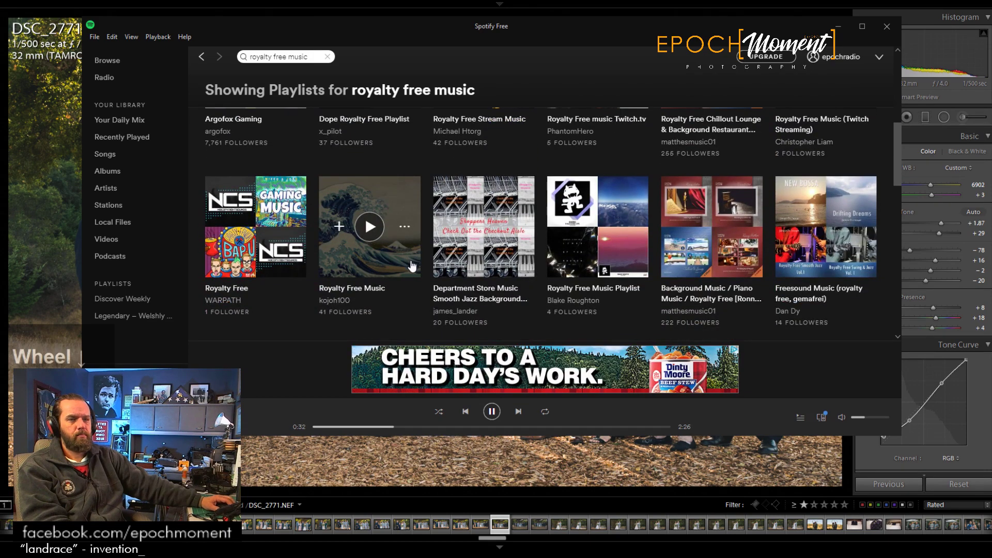
left_click(609, 233)
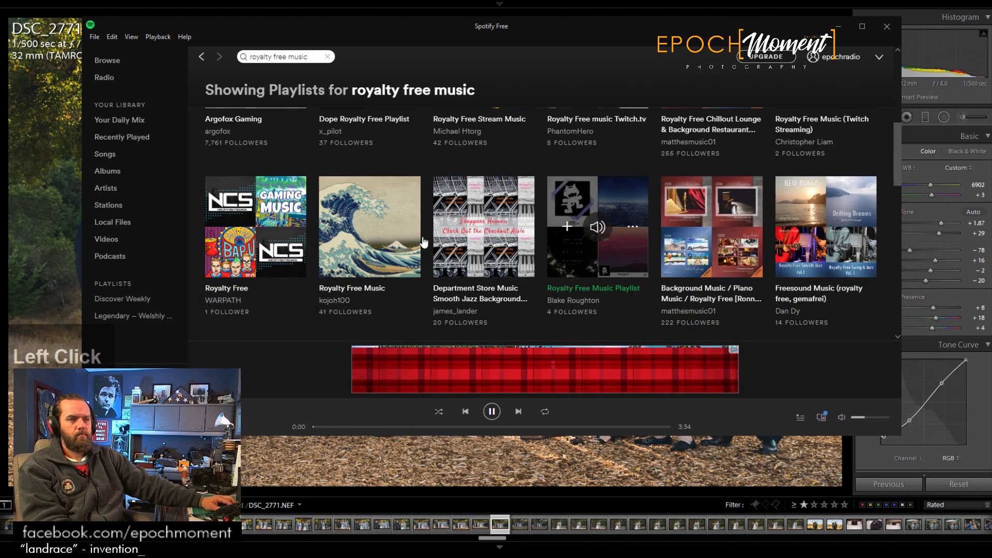
scroll(297, 256, "down", 2)
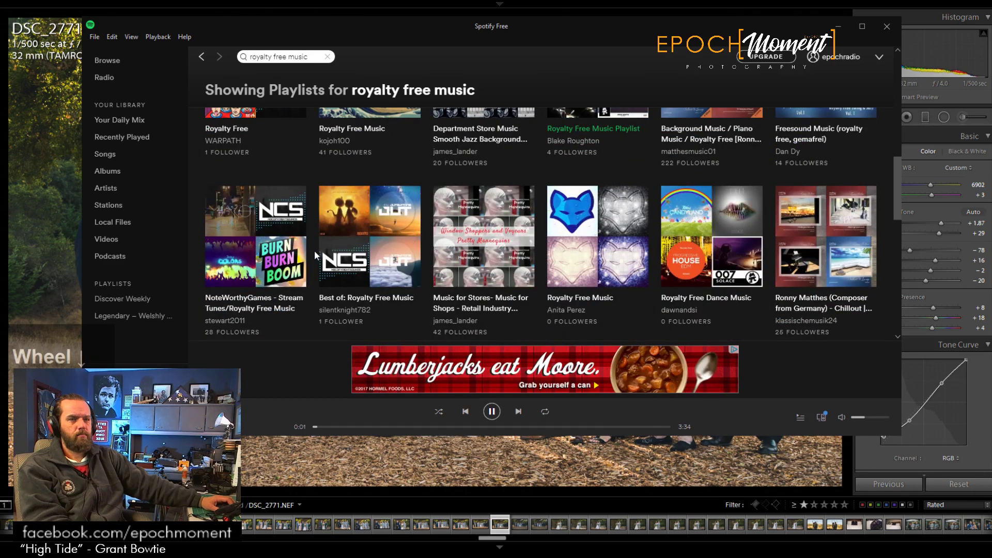
left_click(426, 426)
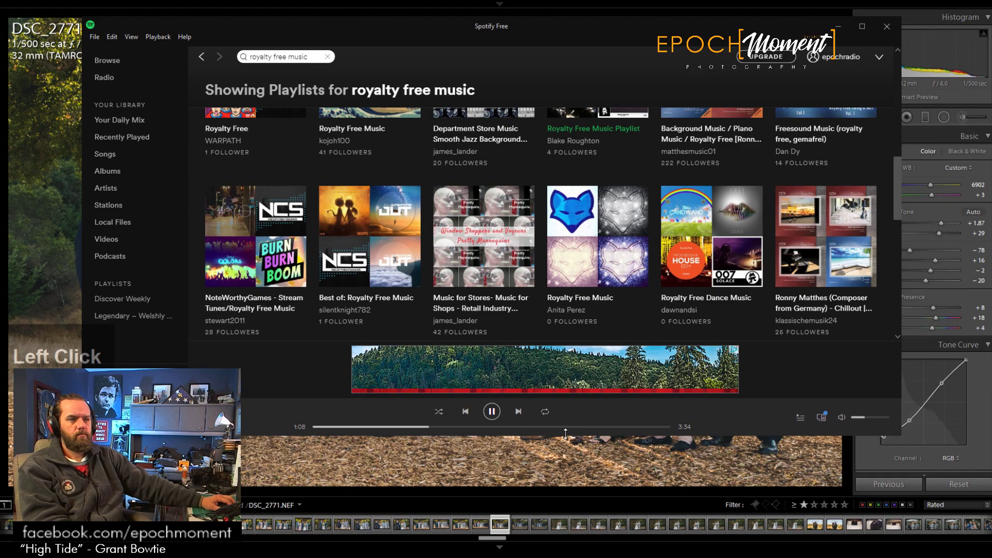
Step: Sample the GWD Royalty Free Music playlist from about 0:49 and the Royalty free music playlist two places after it from about 0:22
scroll(618, 279, "down", 3)
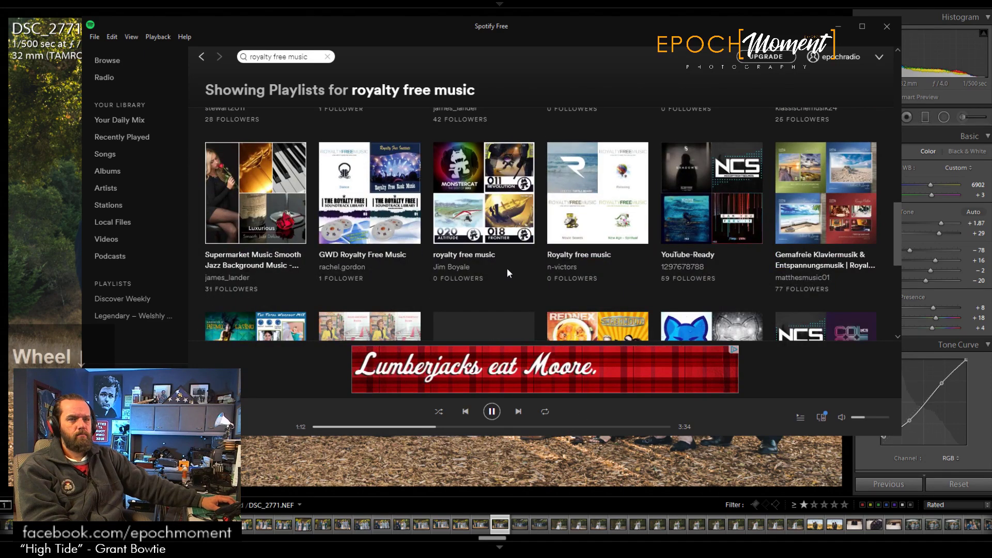
left_click(367, 196)
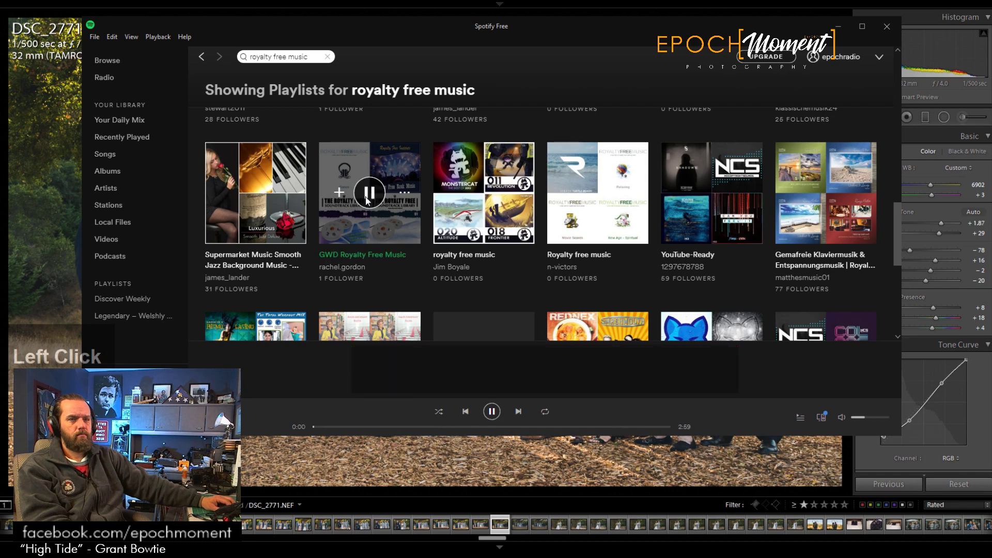
left_click(411, 427)
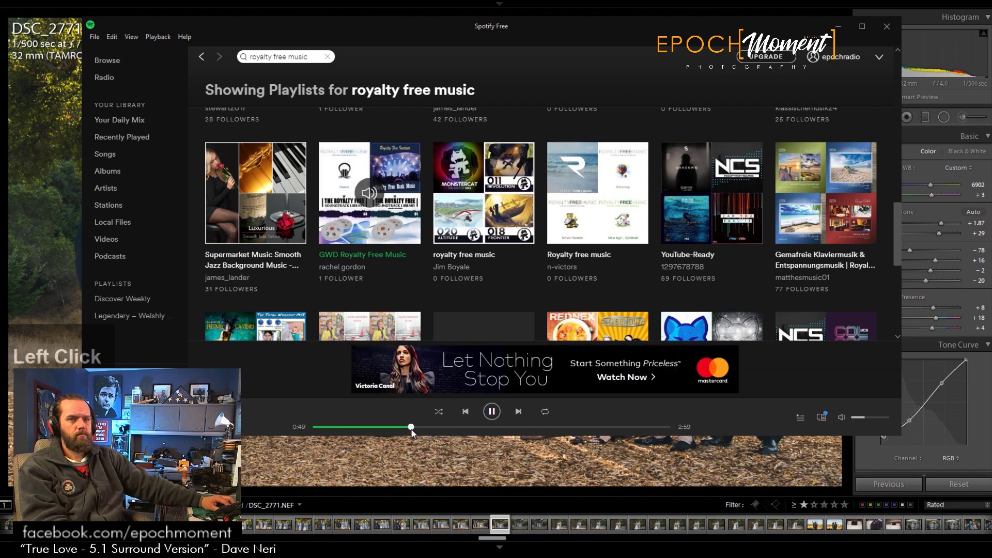
left_click(597, 193)
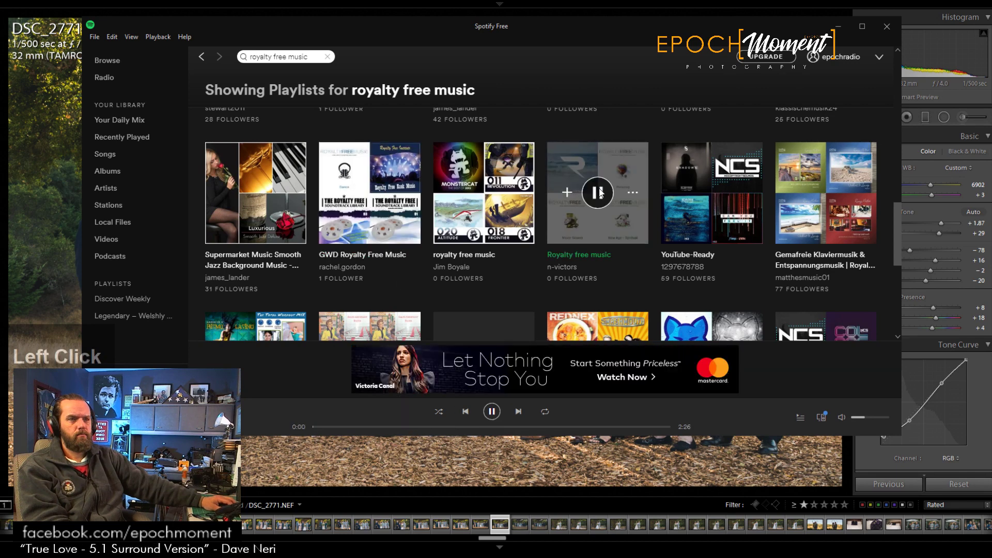
left_click(369, 426)
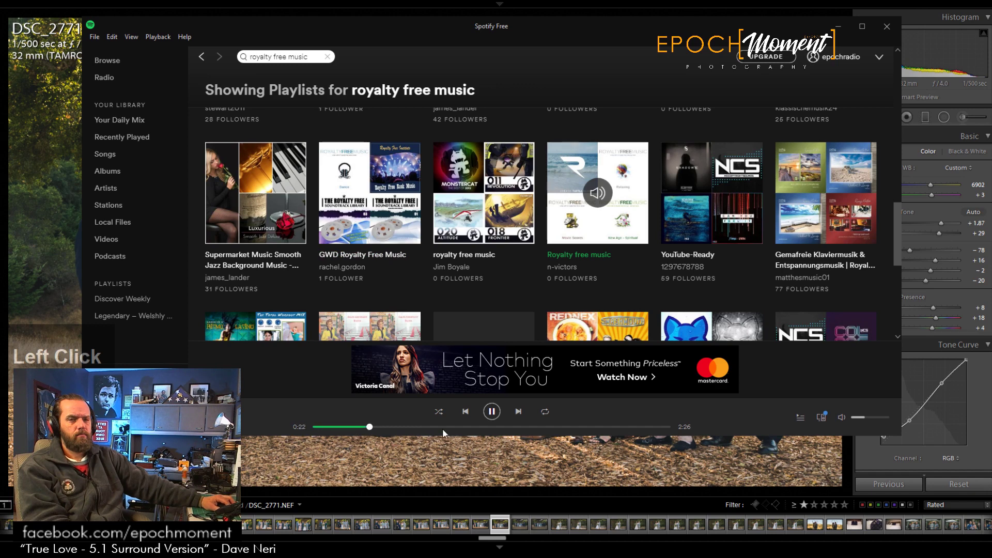
Step: Sample the YouTube-Ready playlist, skipping ahead in its track to about 0:35 and again to about 1:54
scroll(710, 254, "down", 1)
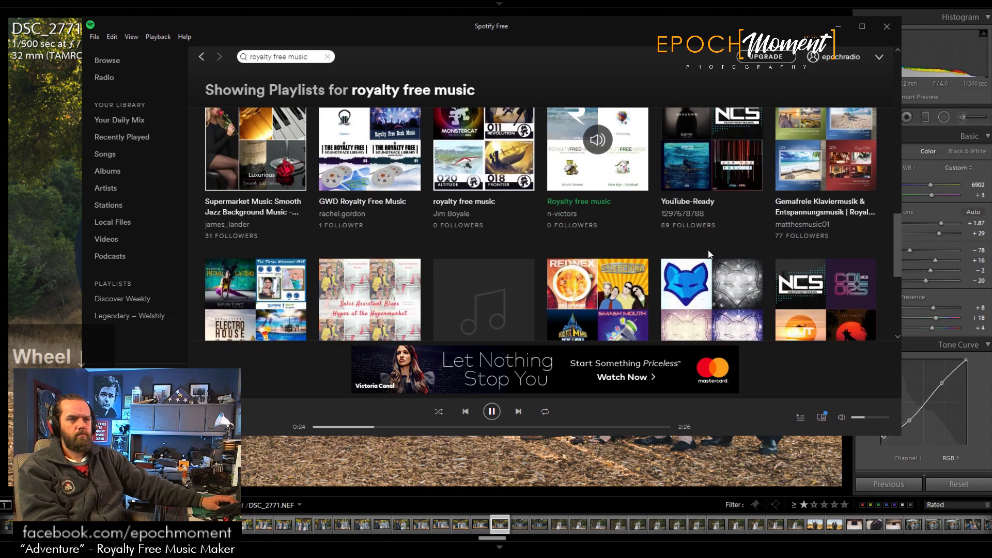
left_click(711, 139)
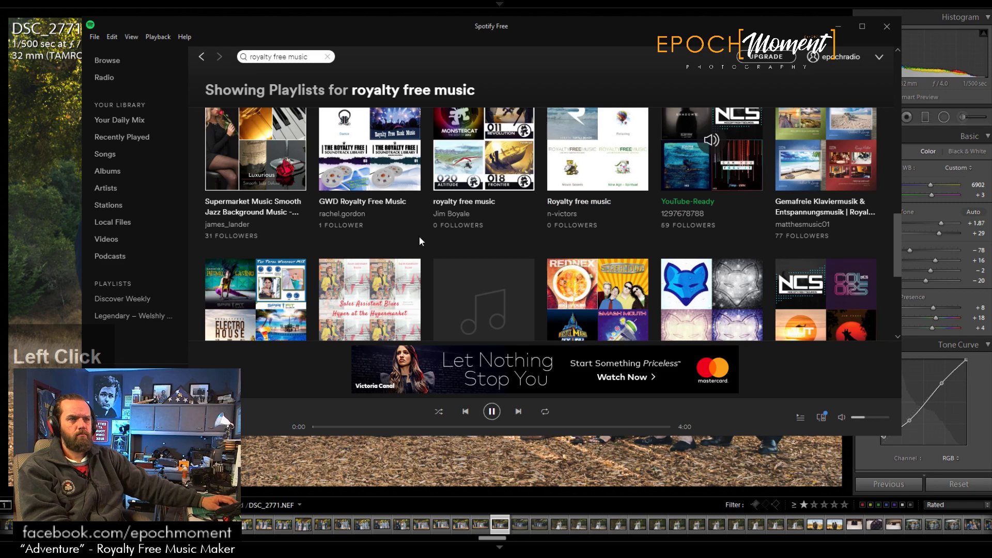
left_click(365, 426)
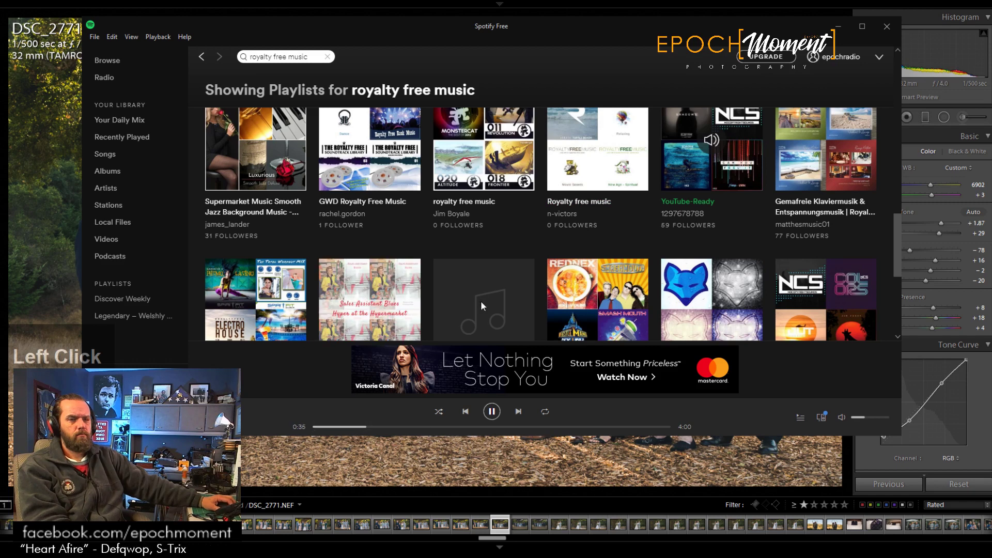
left_click(484, 425)
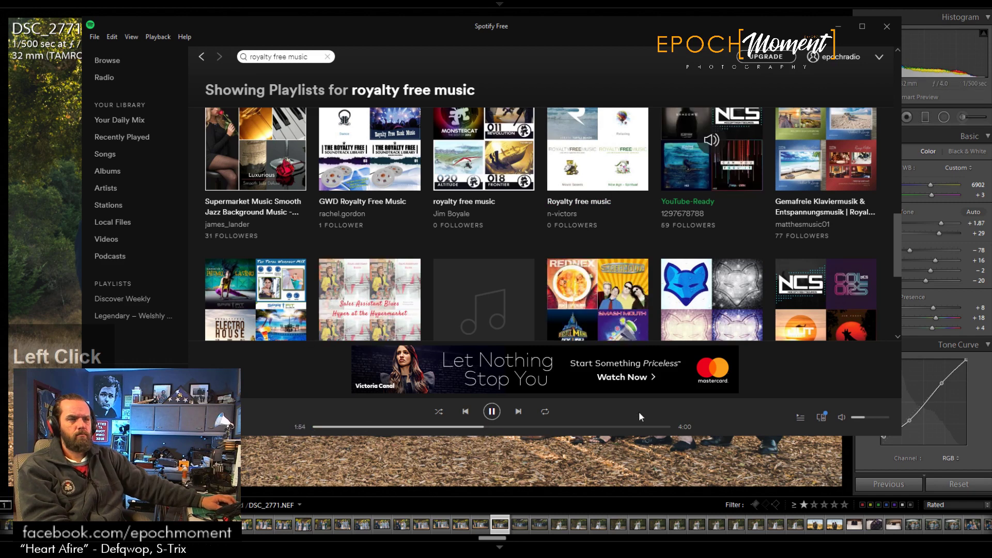
Step: Try the FB LIVE Royalty Free Music playlist, and play the Royalty free music playlist in the last row of results instead
scroll(595, 212, "down", 1)
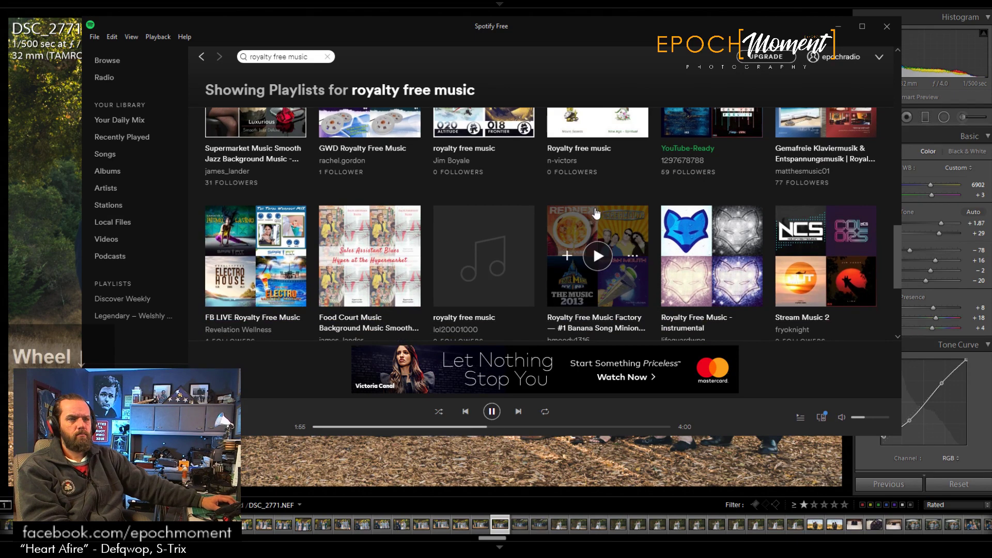
scroll(592, 227, "down", 2)
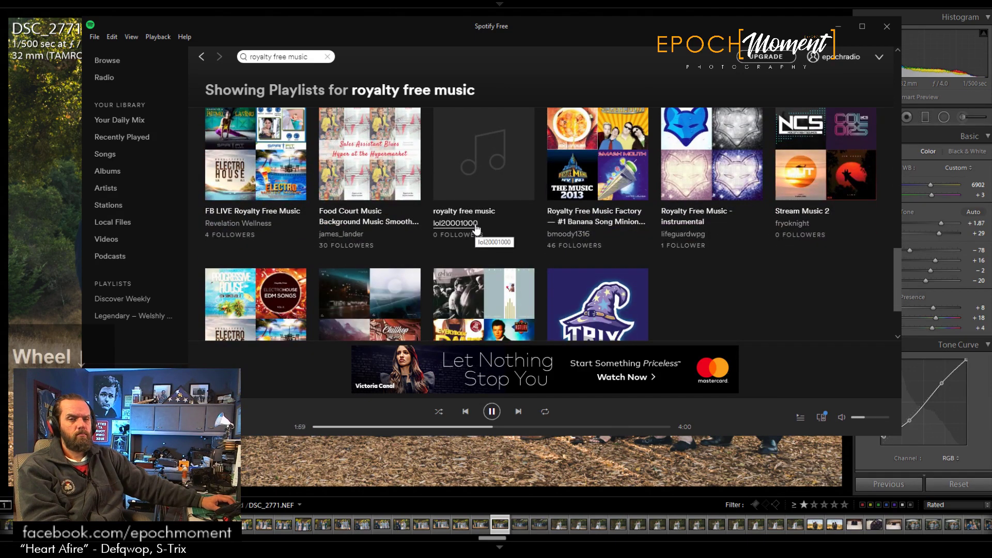
left_click(258, 150)
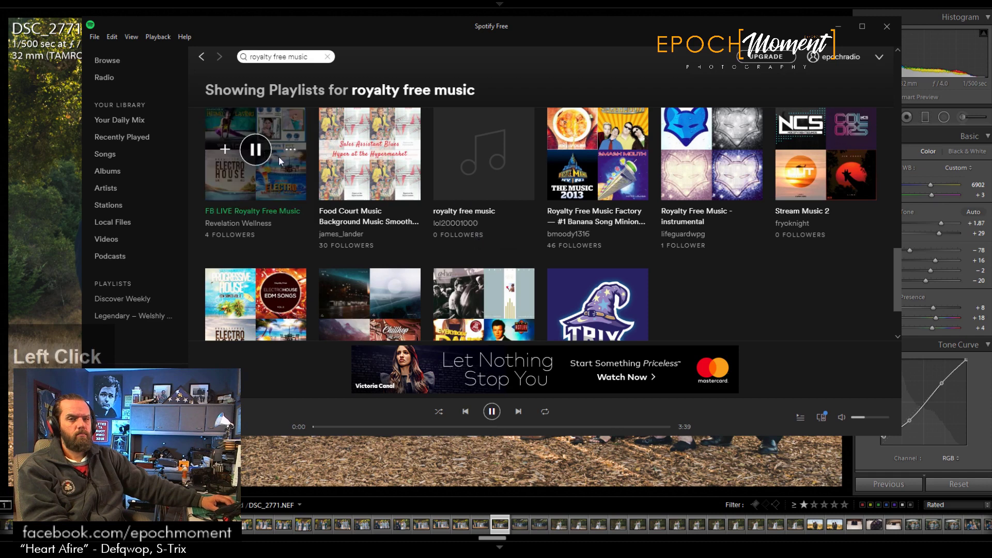
scroll(370, 155, "down", 1)
left_click(489, 272)
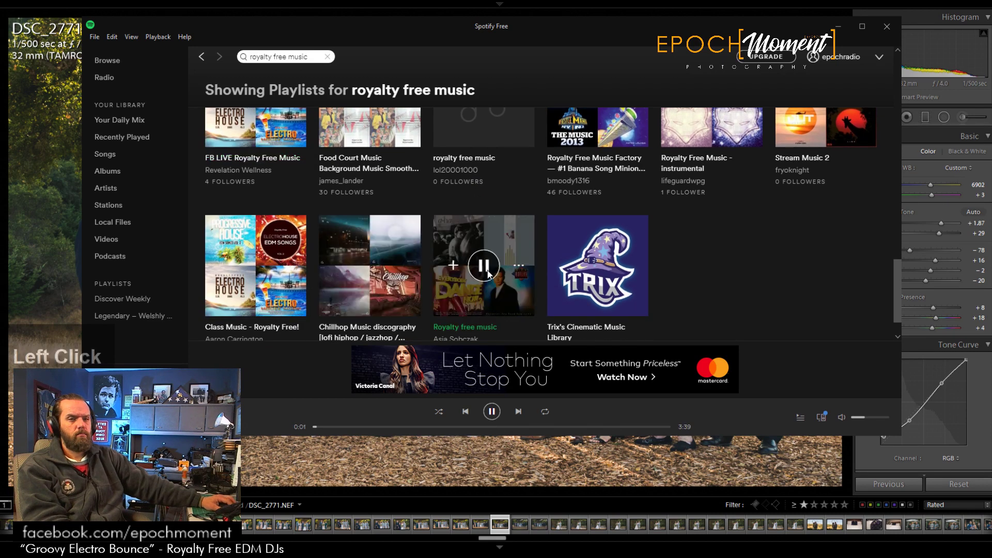
scroll(488, 273, "down", 1)
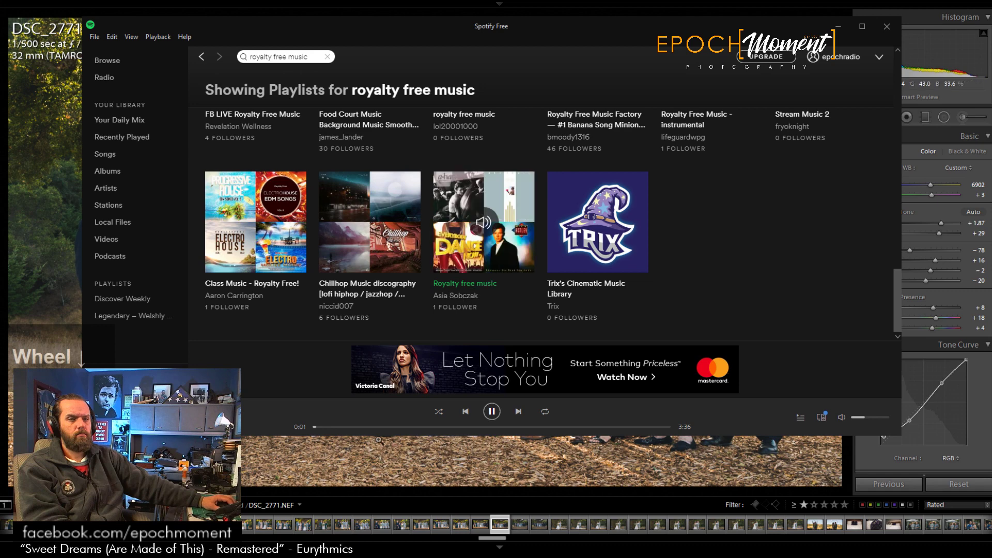
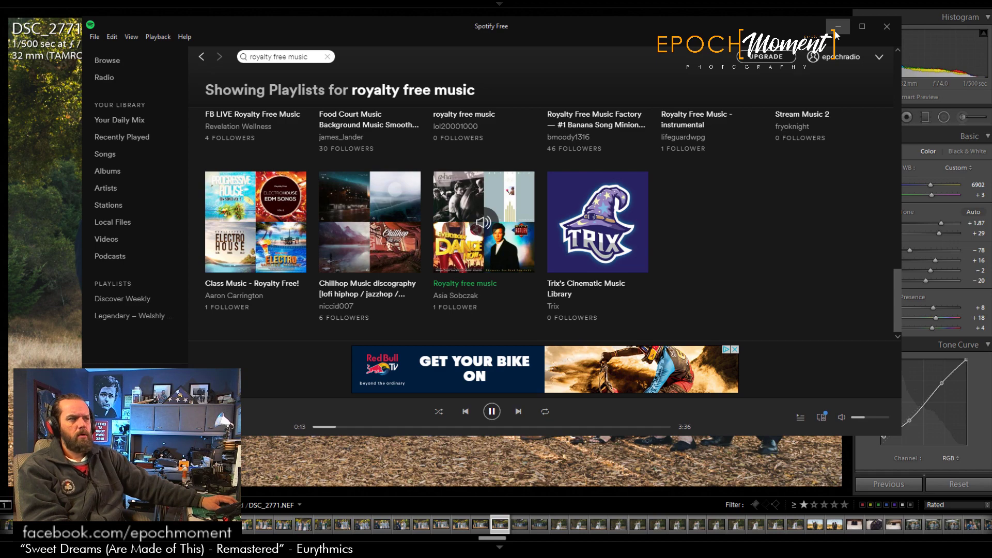
Step: Return to Lightroom and set DSC_2771's Contrast to +37, Highlights to -76, Shadows to +25, Whites to 0, Blacks to -22 and Temp to 6706
left_click(836, 26)
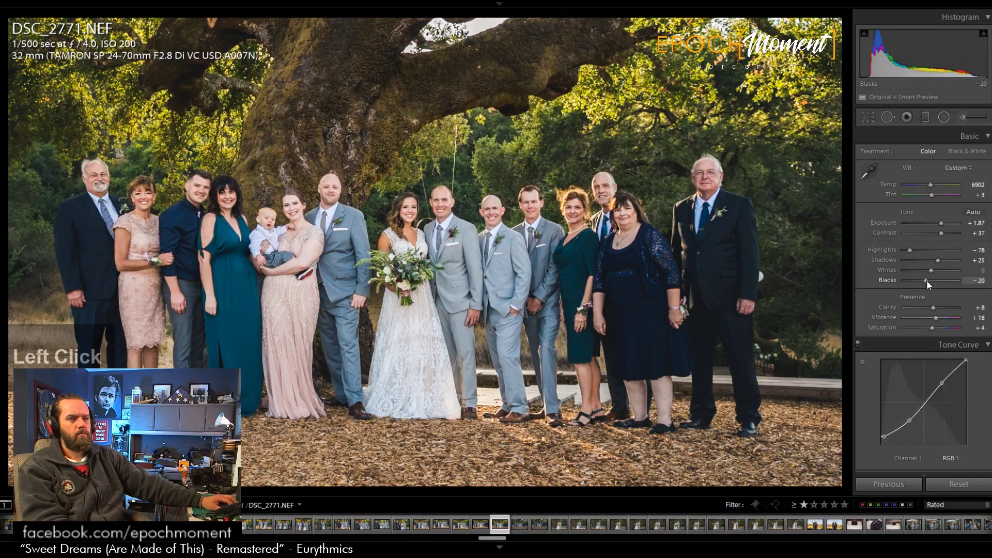
left_click_drag(926, 280, 925, 280)
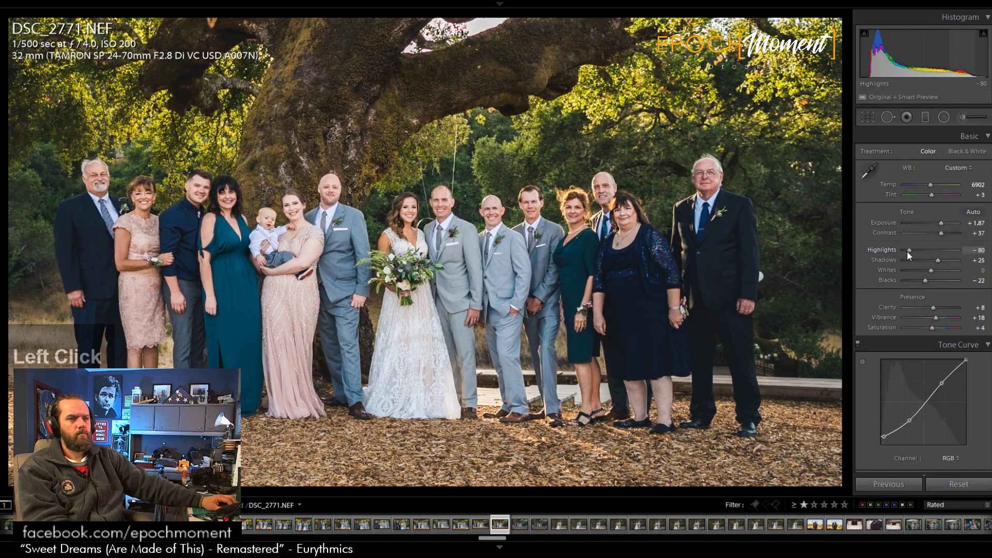
key("Right")
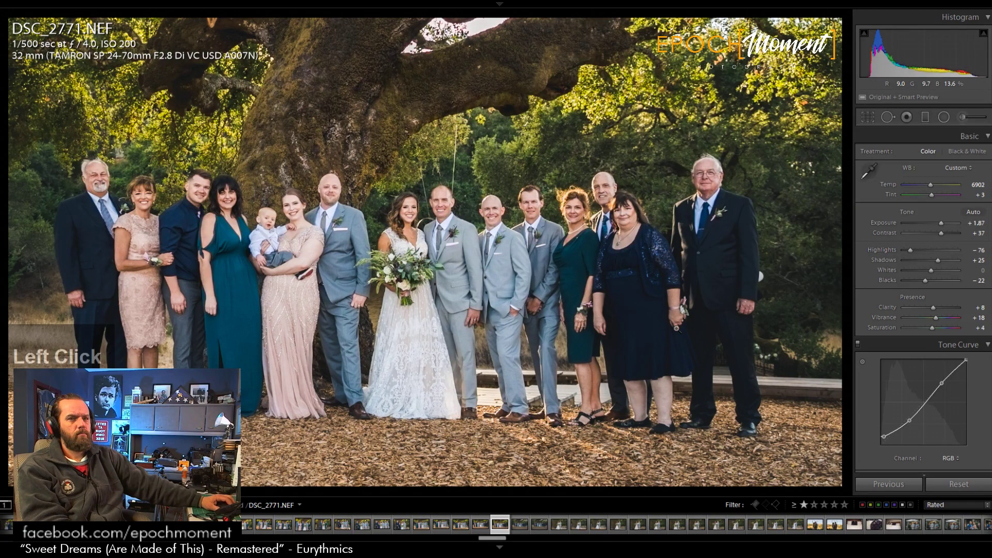
left_click(918, 187)
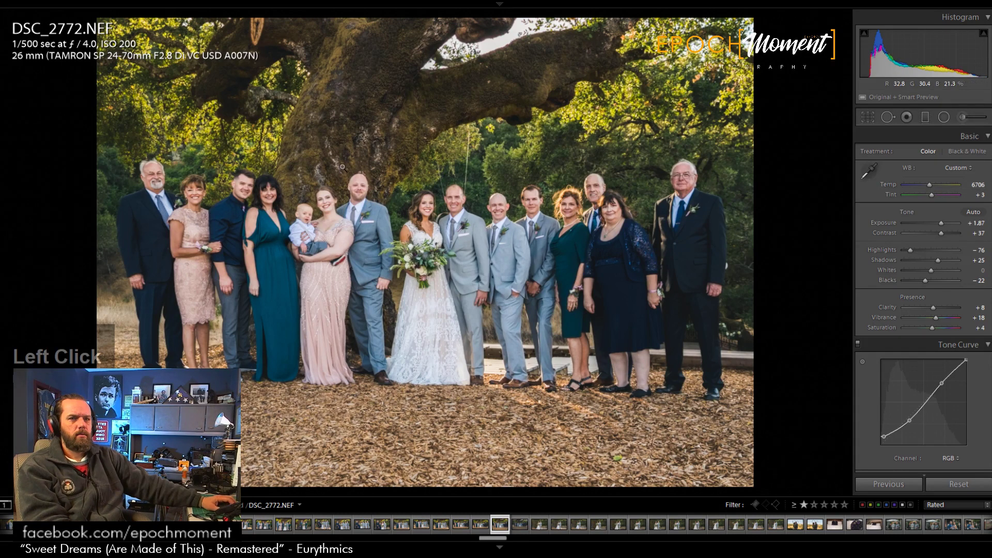
Step: Carry the previous photo's settings over to DSC_2775, crop it tighter around the couple and baby, and set the angle to -0.20
key("Right")
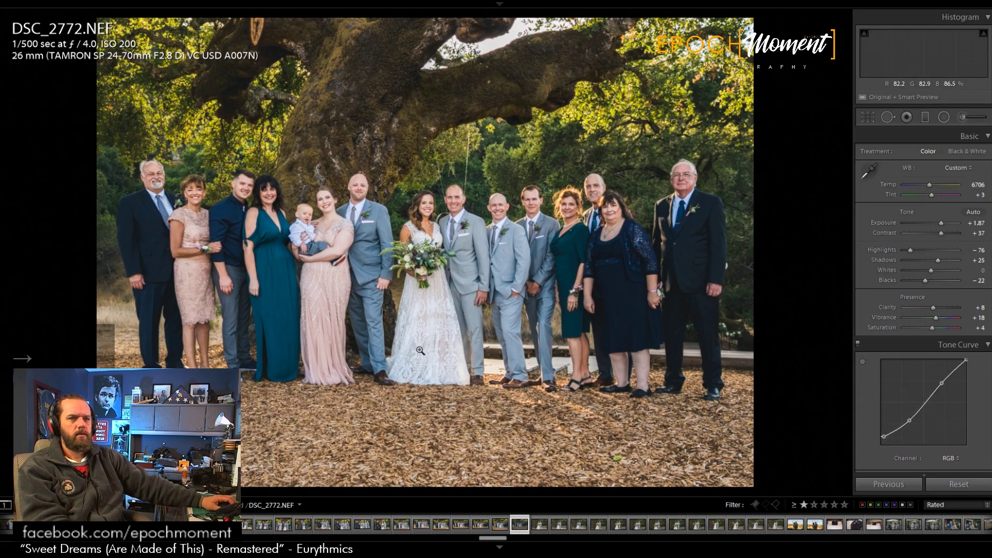
left_click(631, 319)
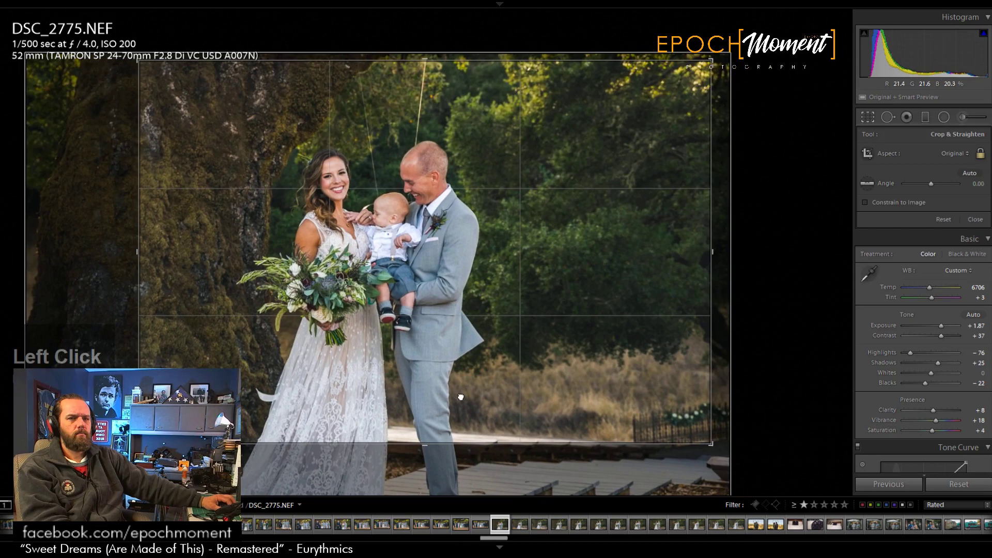
left_click_drag(459, 398, 464, 386)
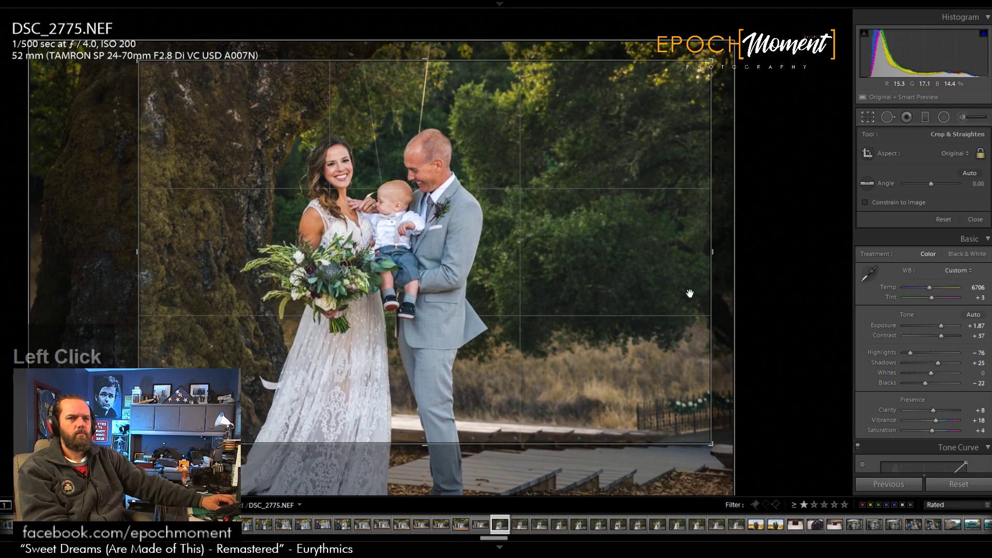
left_click_drag(726, 241, 725, 242)
left_click_drag(595, 312, 581, 300)
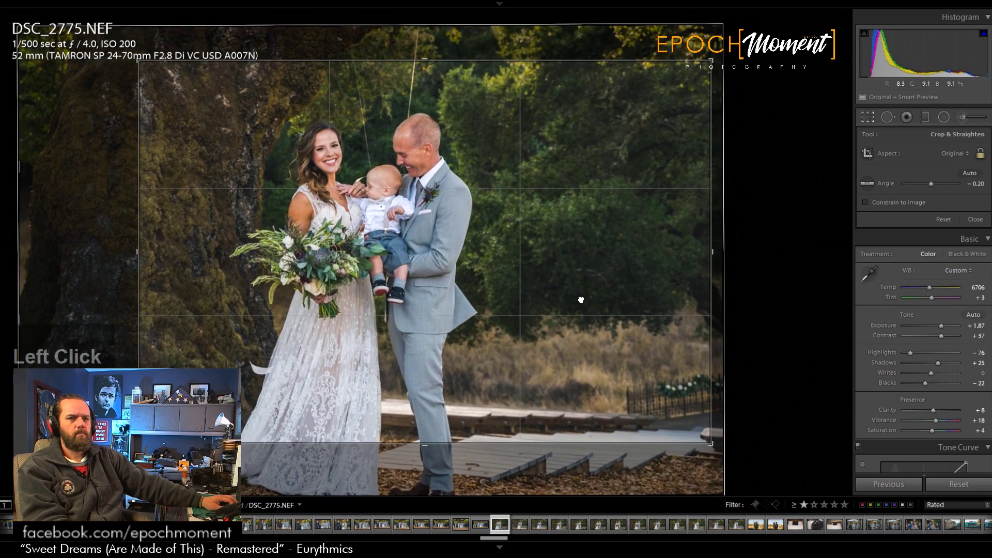
left_click(974, 220)
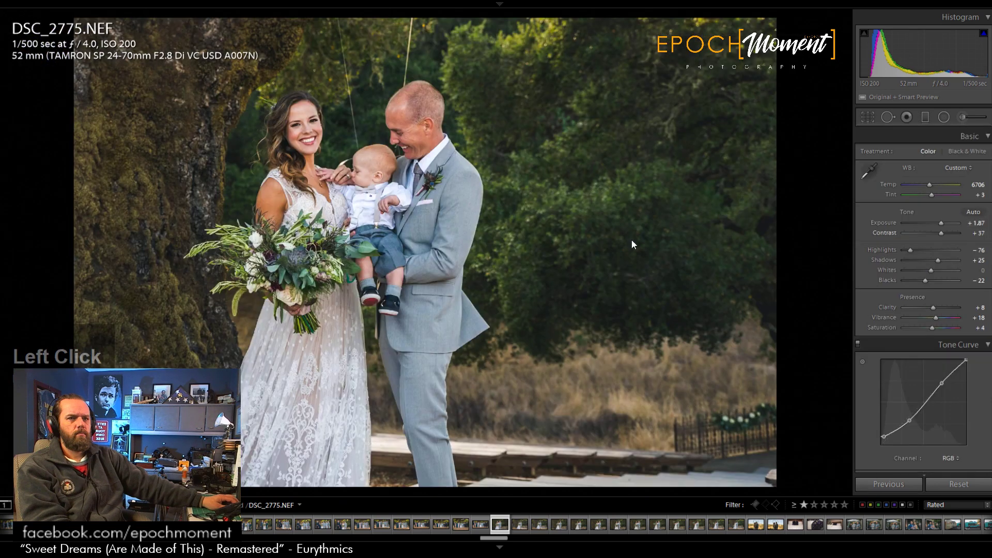
Step: Reshape DSC_2775's inverted radial filter into a tall, narrow ellipse around the couple, baby and bouquet
left_click(944, 117)
left_click_drag(348, 189, 812, 182)
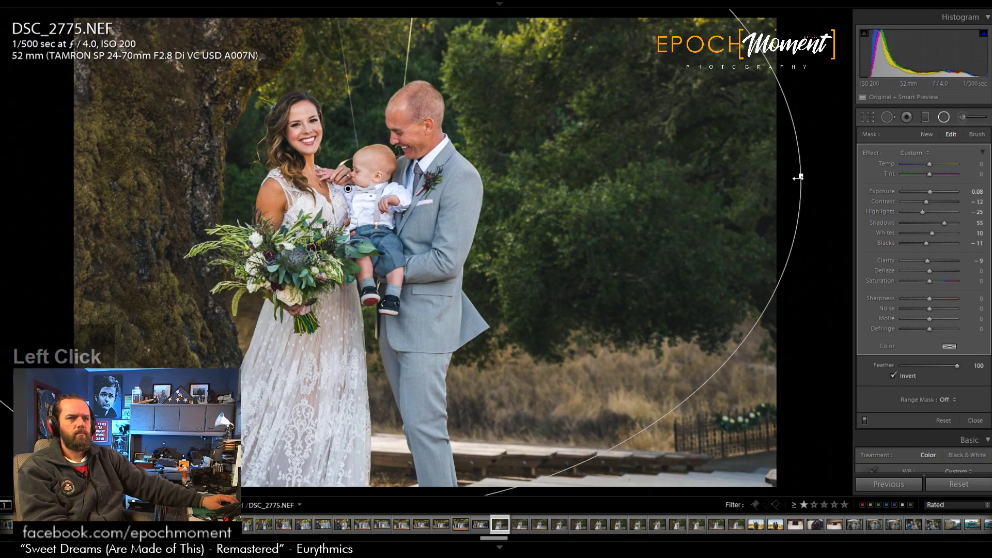
left_click_drag(723, 179, 543, 191)
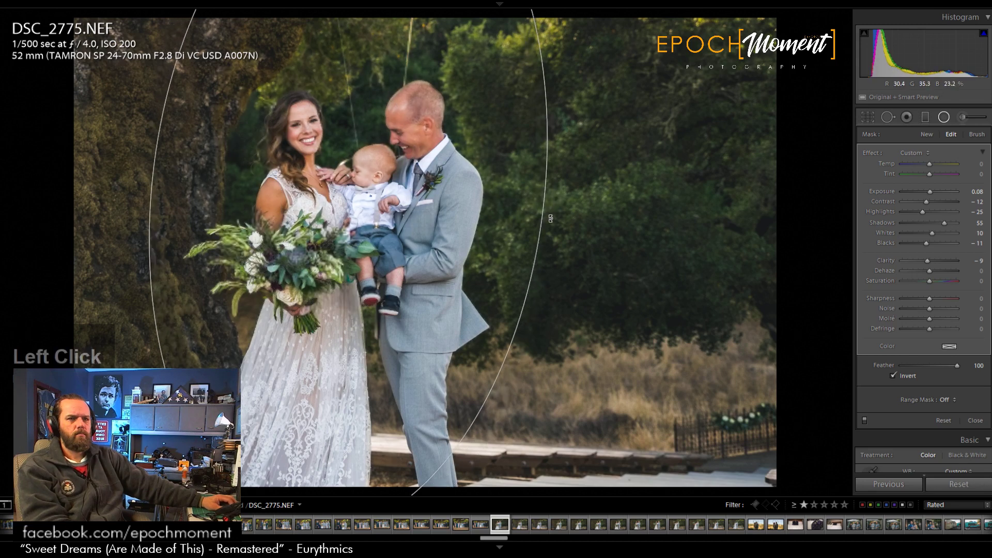
left_click(980, 421)
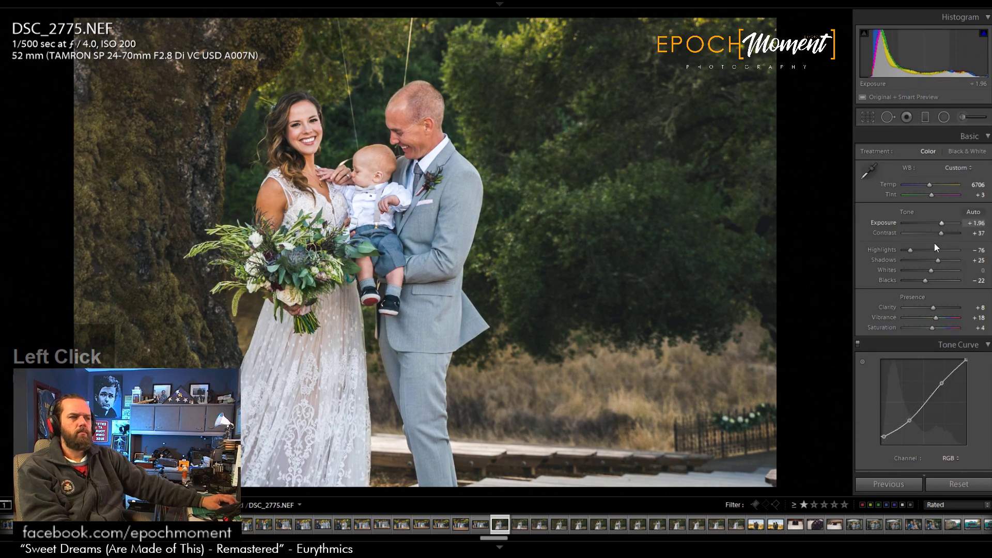
Step: Set DSC_2775's Exposure to +1.96, Shadows to +37 and Highlights to -73, and check the faces close up
left_click_drag(937, 260, 941, 261)
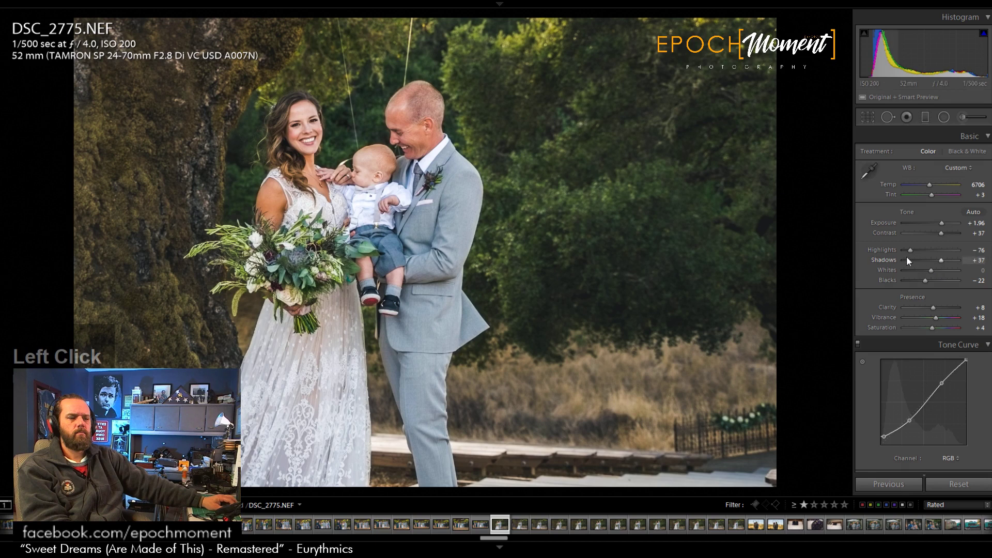
left_click_drag(917, 252, 913, 253)
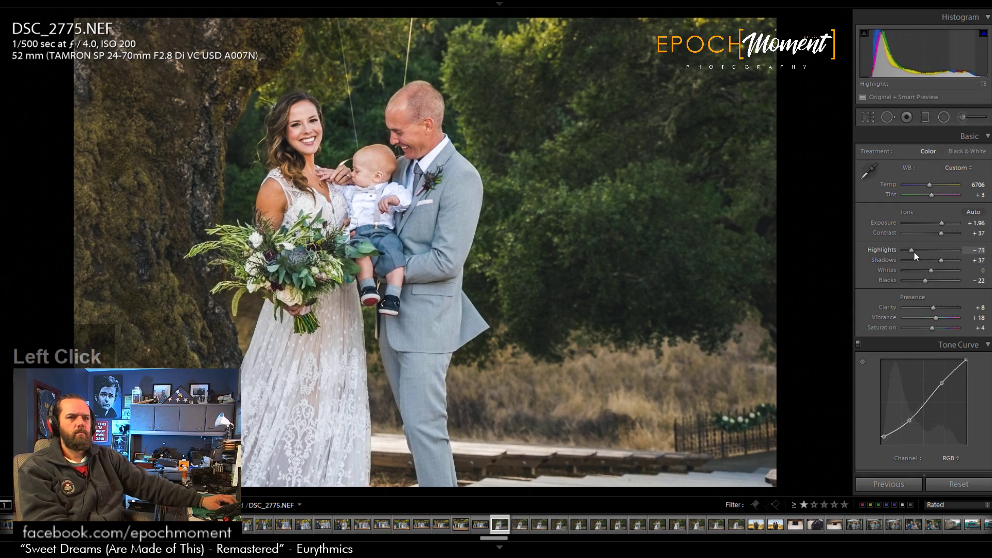
left_click(351, 176)
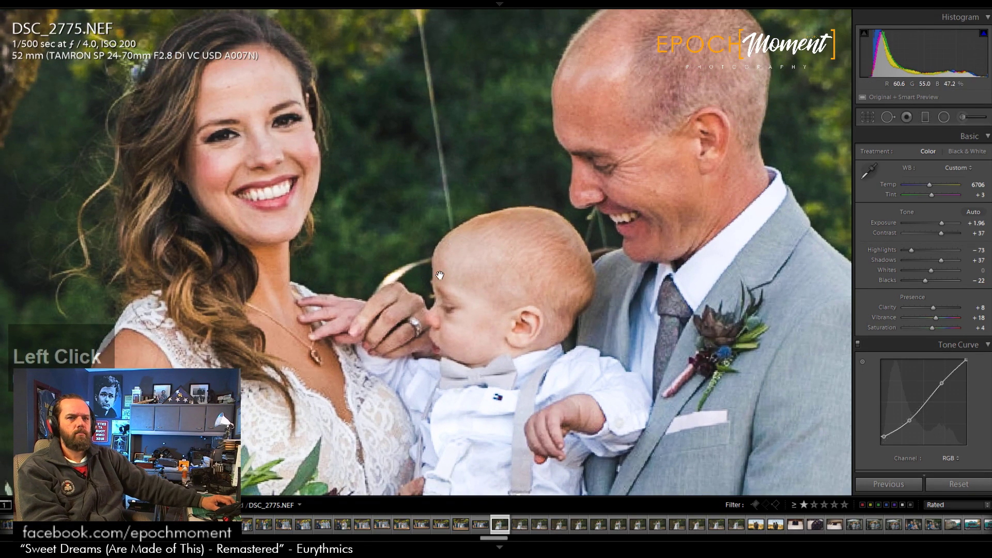
Step: Apply the previous photo's settings to DSC_2776 and reframe its crop wider, keeping the tree trunk and the couple's feet in frame
key("Right")
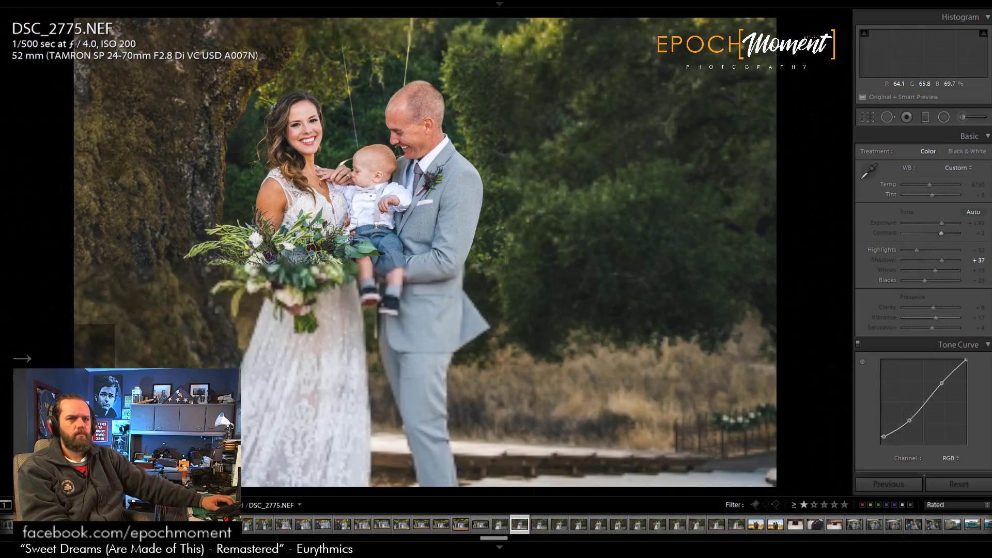
key("Right")
left_click(888, 484)
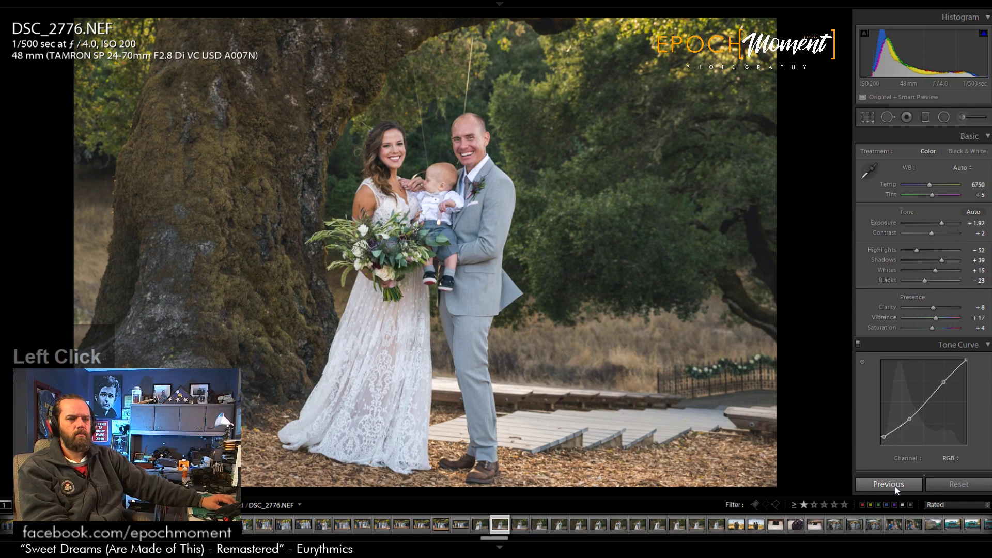
left_click(867, 117)
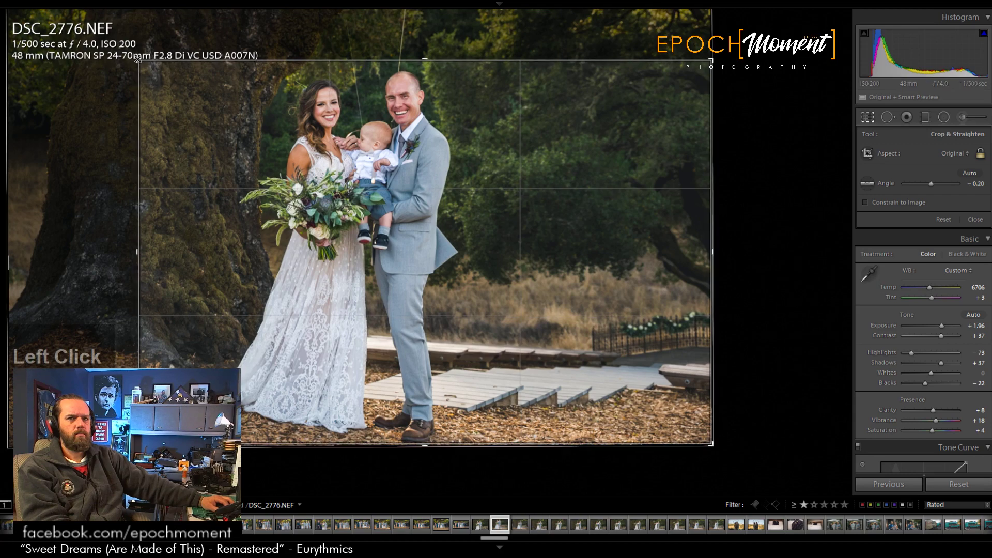
left_click_drag(138, 60, 106, 39)
left_click_drag(355, 151, 461, 154)
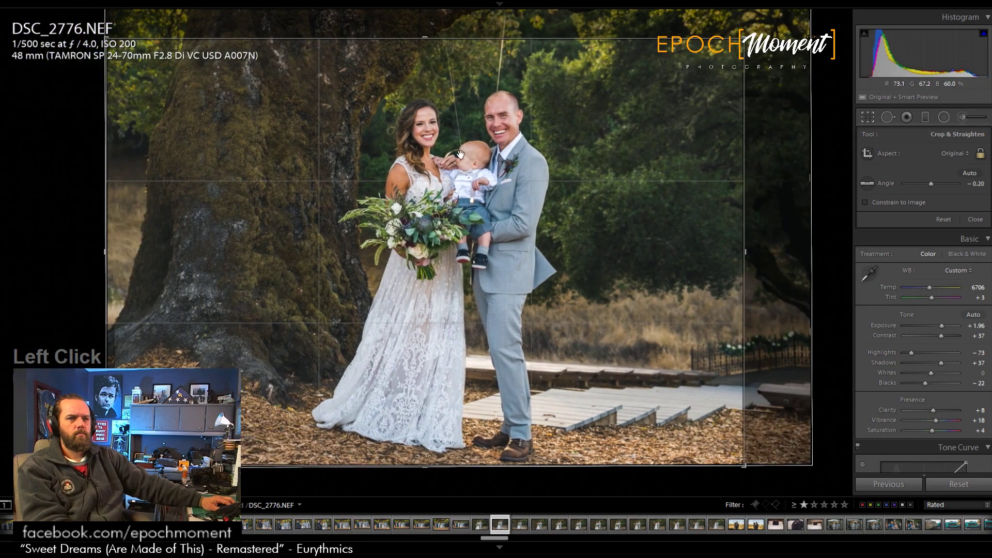
left_click_drag(745, 35, 736, 43)
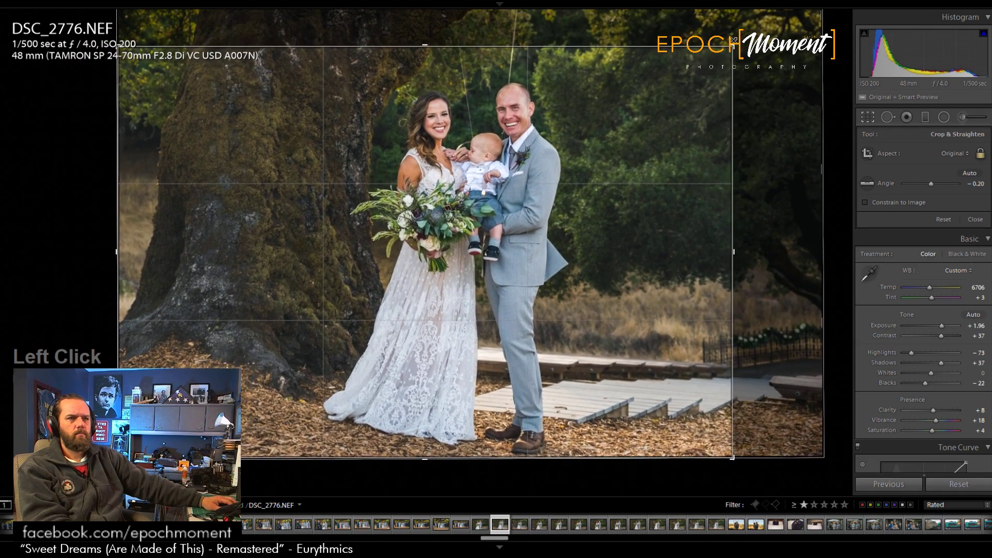
left_click(983, 224)
Step: Raise DSC_2776's Shadows to +61, checking the radial filter's coverage of the family and the faces close up
left_click_drag(937, 260, 943, 260)
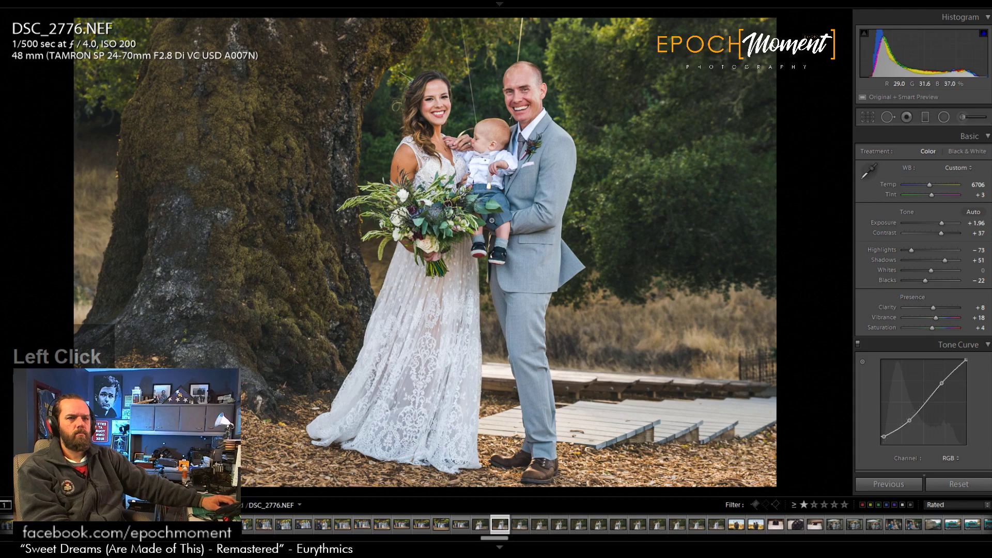
left_click(943, 118)
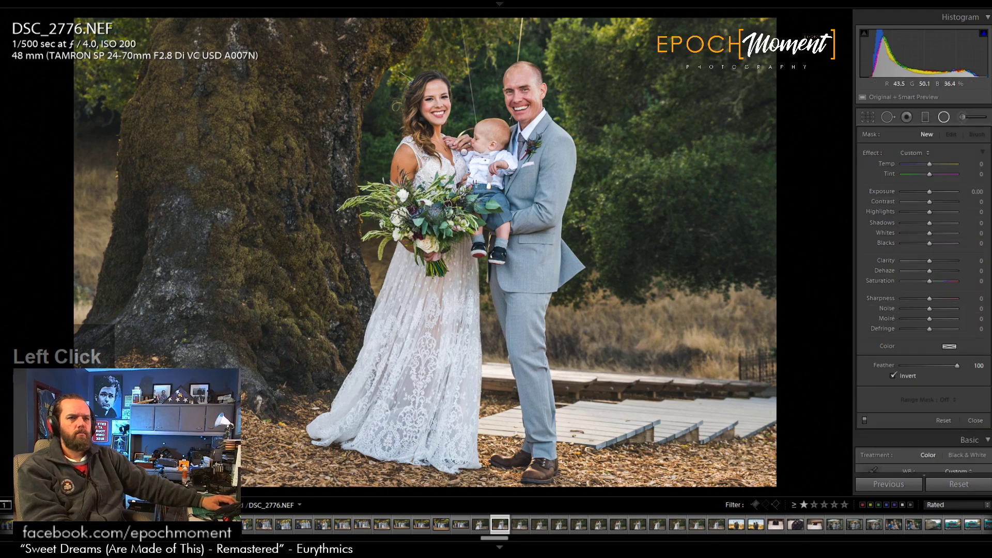
left_click(464, 153)
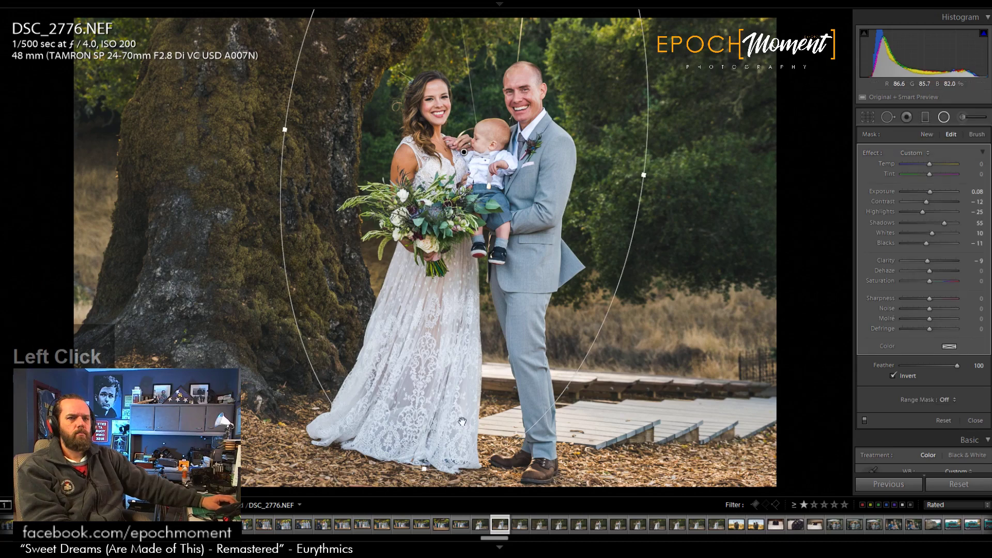
left_click(972, 420)
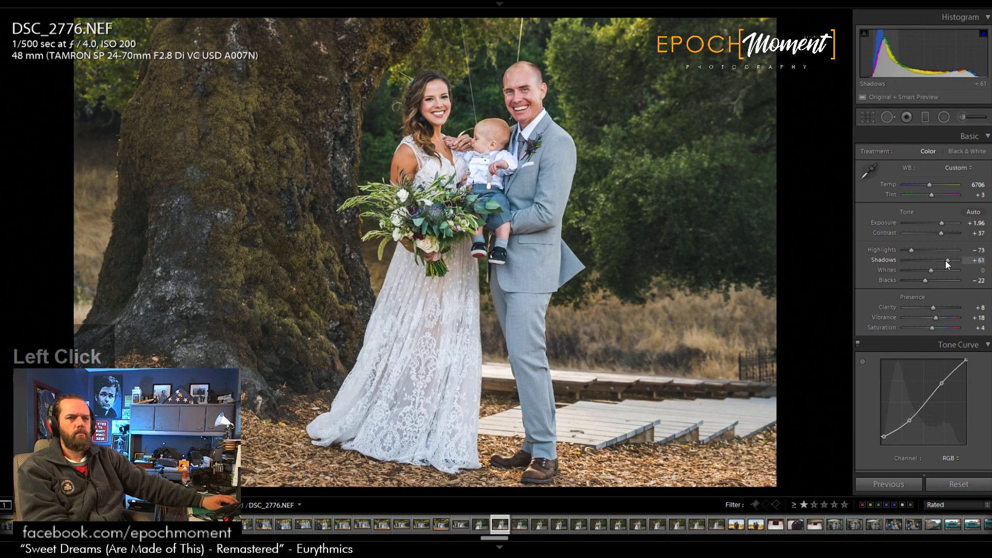
left_click(482, 142)
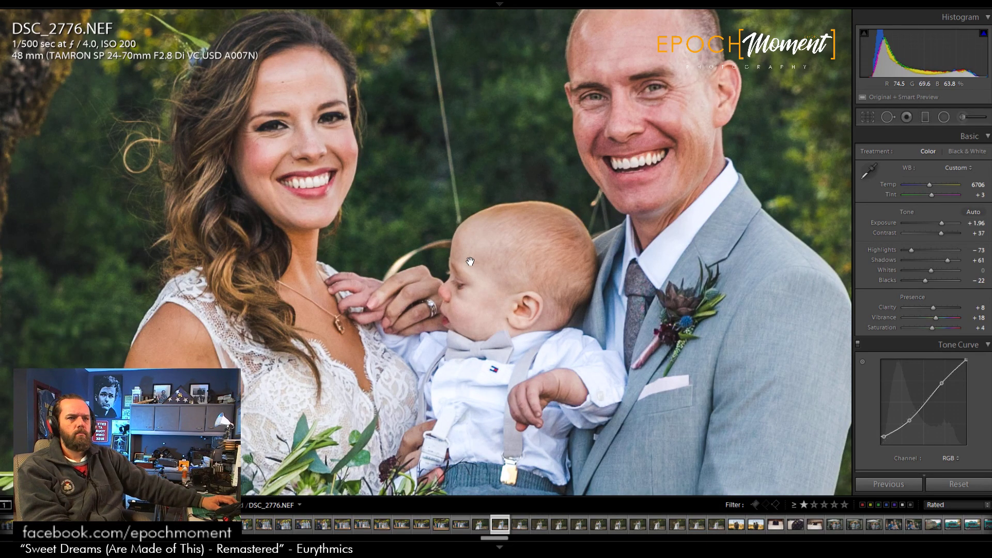
left_click(470, 261)
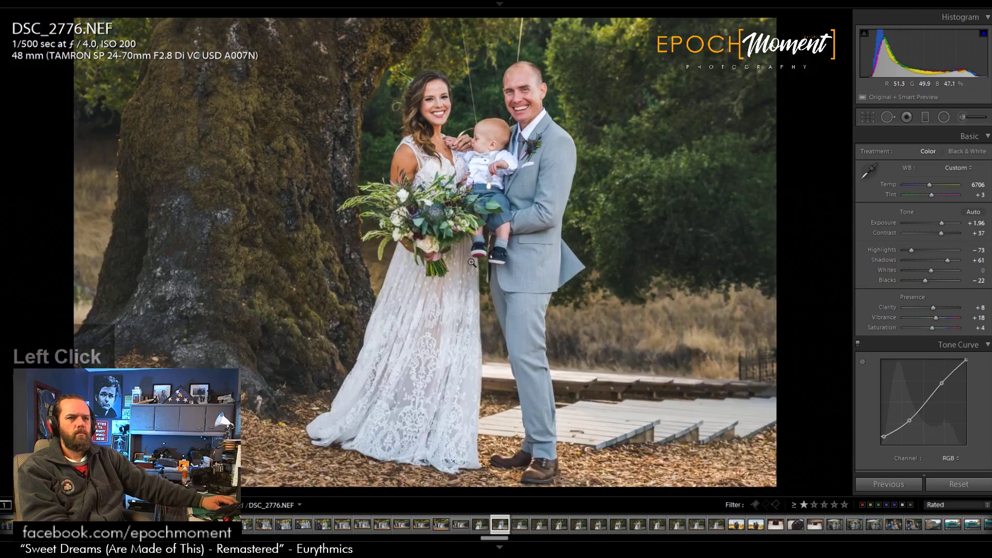
Step: Apply the previous photo's settings to DSC_2777 and switch its crop to portrait orientation, positioned around the couple and baby
key("Right")
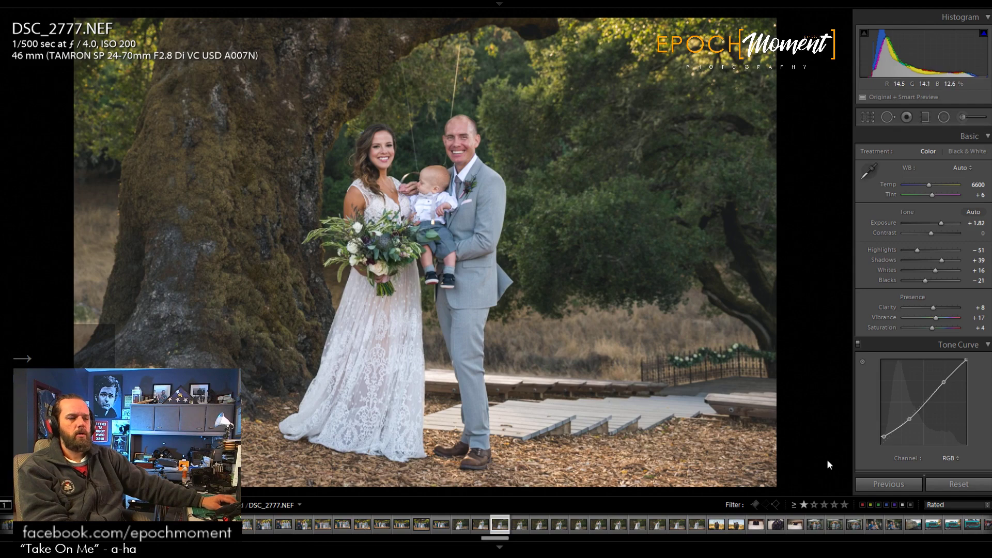
left_click(885, 480)
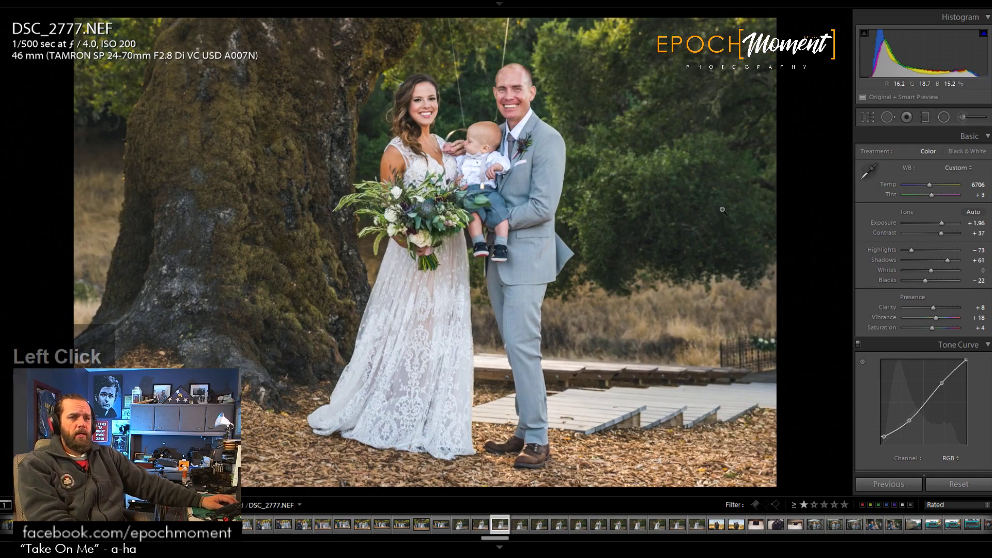
left_click(868, 118)
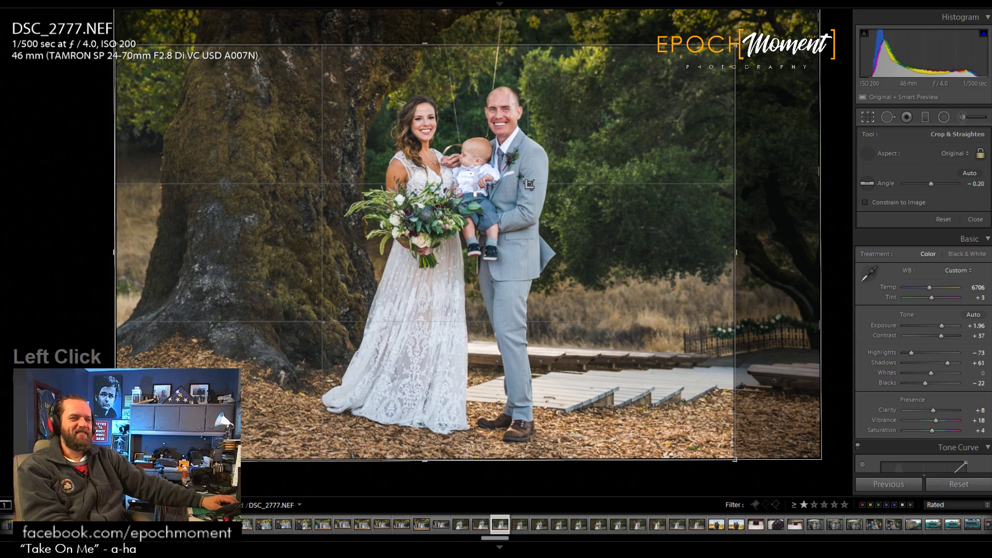
key("x")
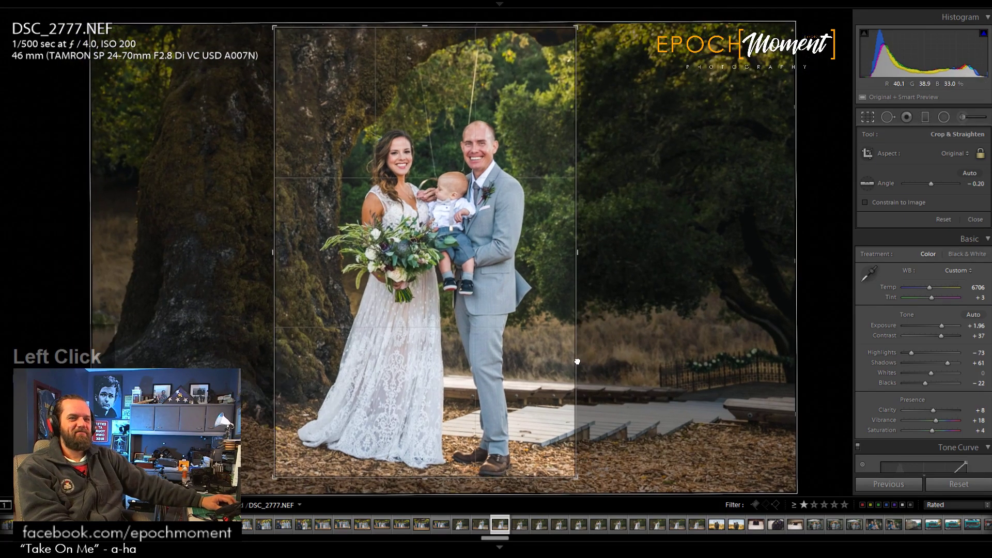
mouse_move(577, 361)
left_mouse_down()
mouse_move(553, 348)
mouse_move(573, 350)
left_mouse_up()
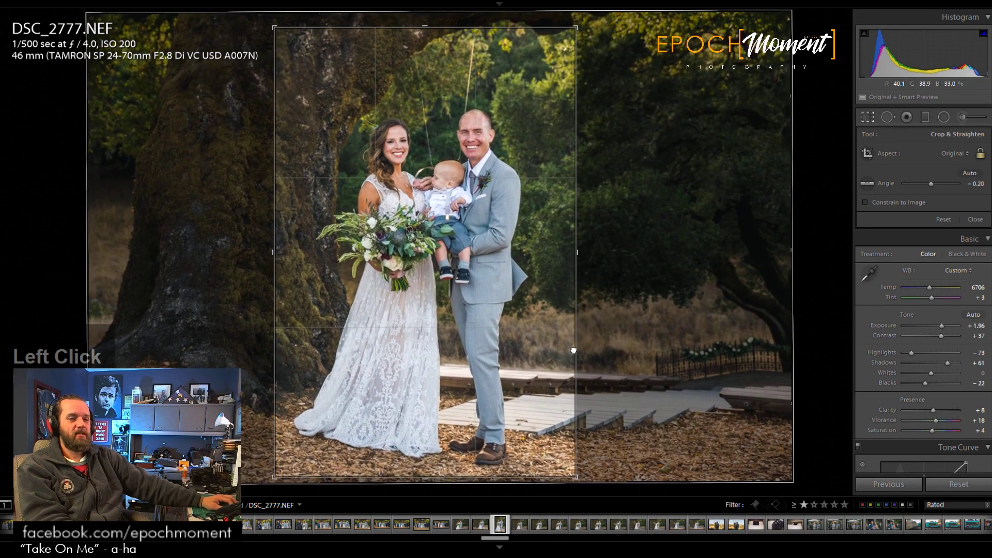
Step: Change DSC_2777's crop ratio to 4x5 / 8x10, resize and reposition it around the family, and set the angle to 0.38
left_click(952, 154)
left_click(881, 216)
left_click_drag(424, 441, 426, 483)
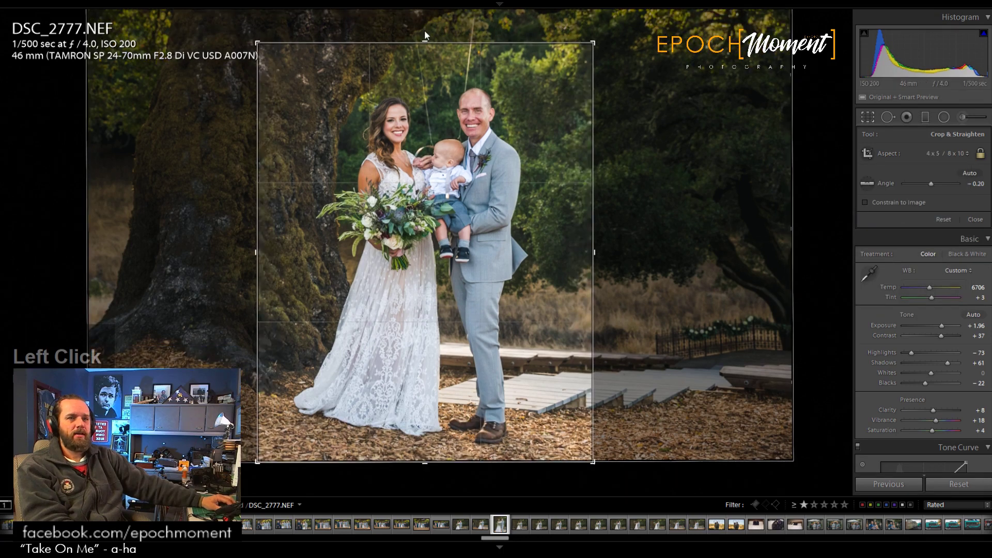
left_click_drag(424, 35, 424, 26)
left_click_drag(436, 79, 437, 67)
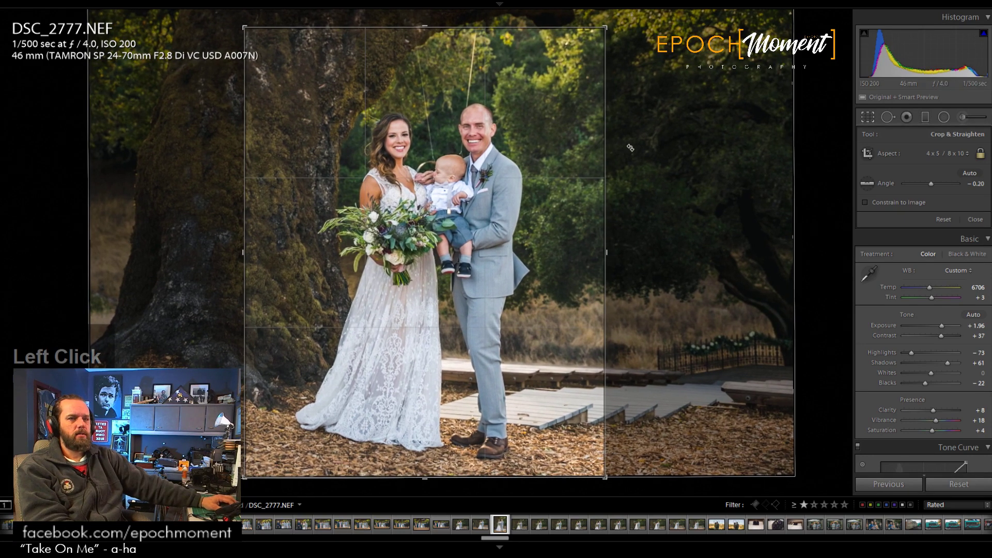
left_click_drag(630, 147, 634, 151)
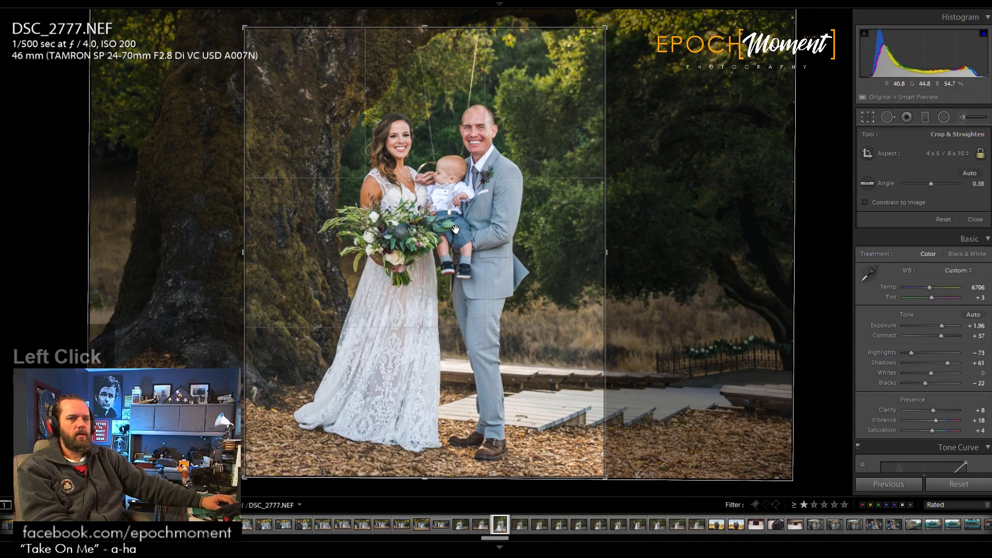
left_click(975, 221)
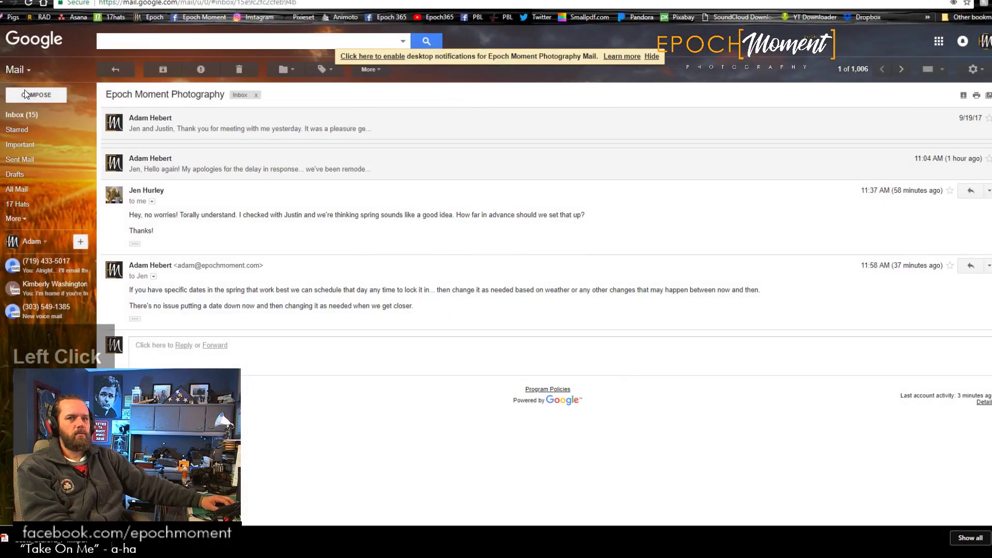
Step: Switch to Gmail and look through the inbox and its Updates category
left_click(21, 114)
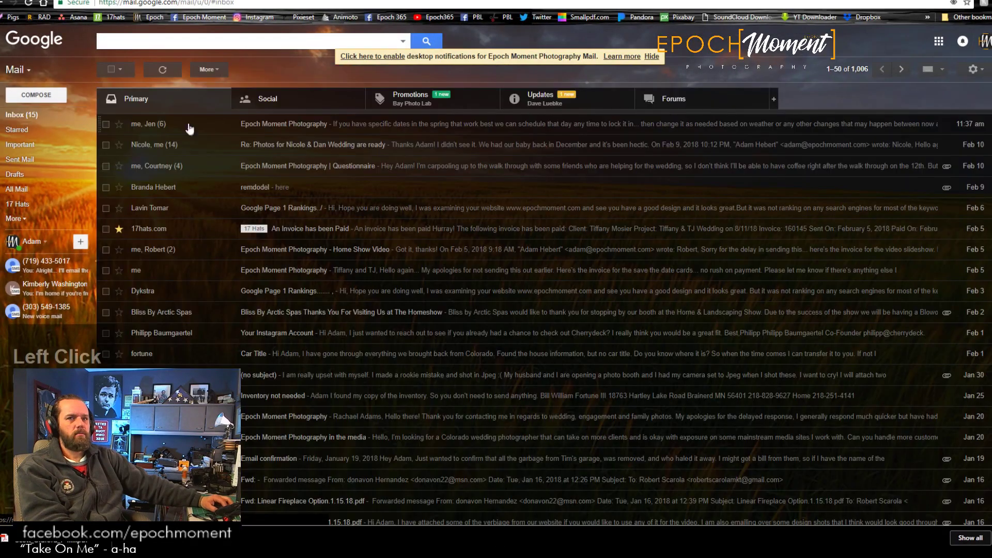
left_click(548, 104)
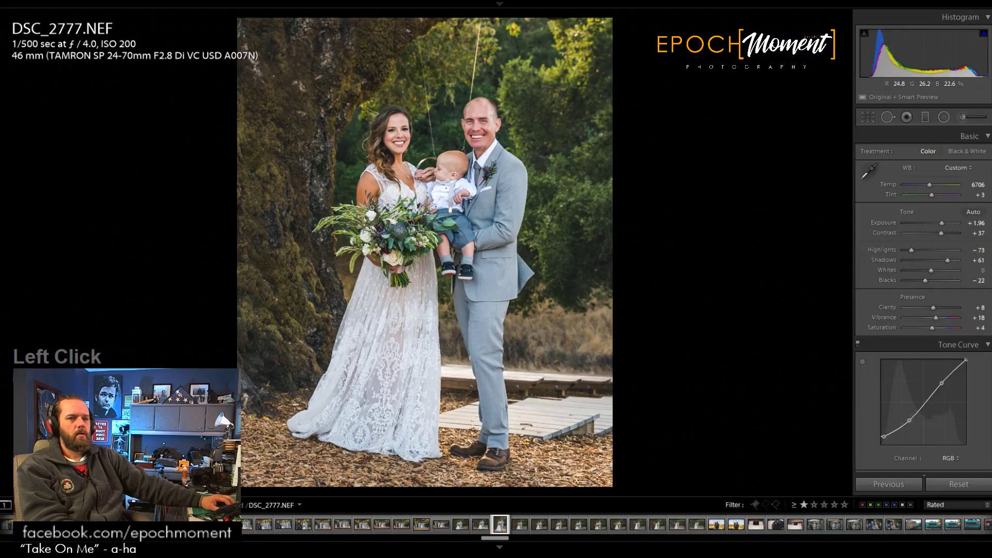
Step: Set DSC_2777's Red hue to +26 and Purple hue to -22, checking the couple's and baby's faces close up
left_click(419, 140)
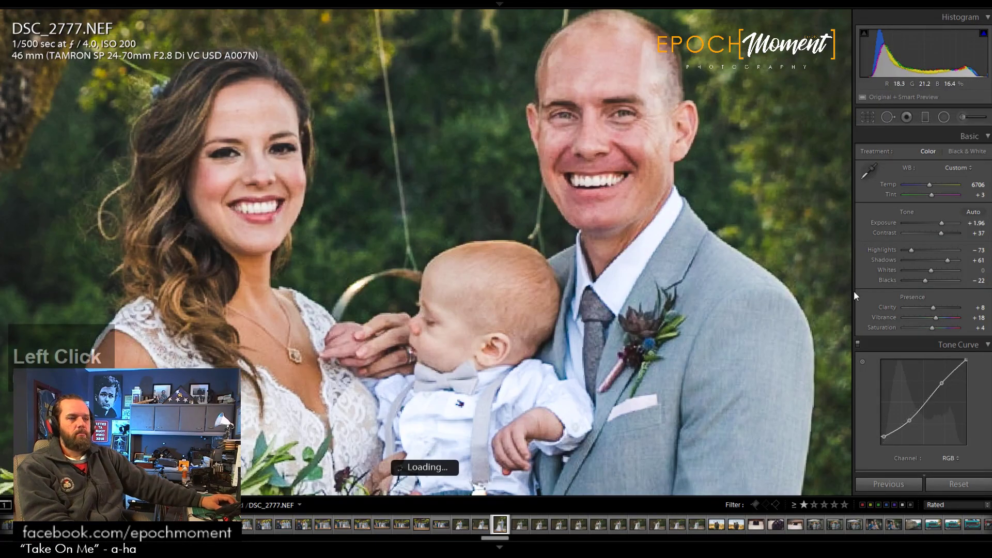
scroll(883, 302, "down", 5)
scroll(883, 301, "down", 2)
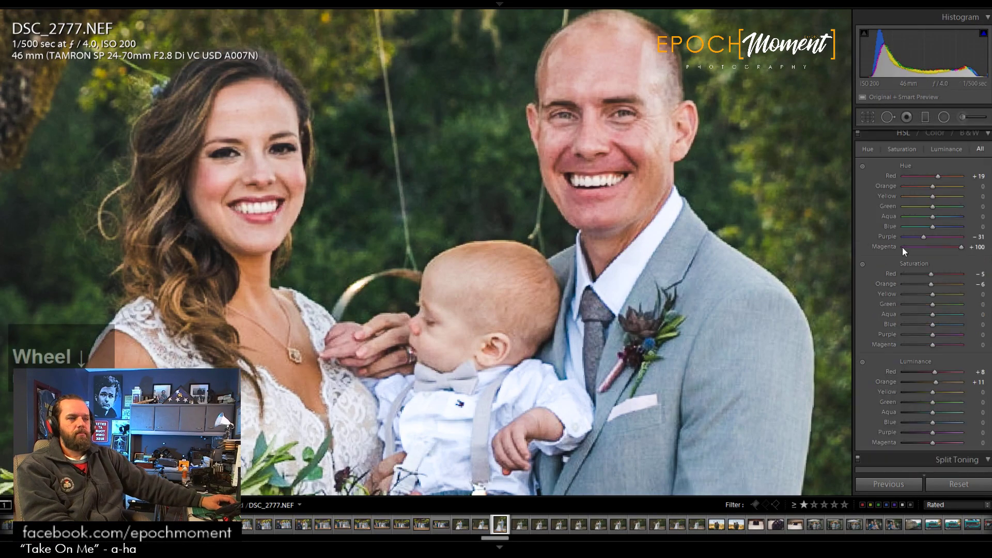
left_click(938, 174)
left_click(940, 175)
left_click(926, 237)
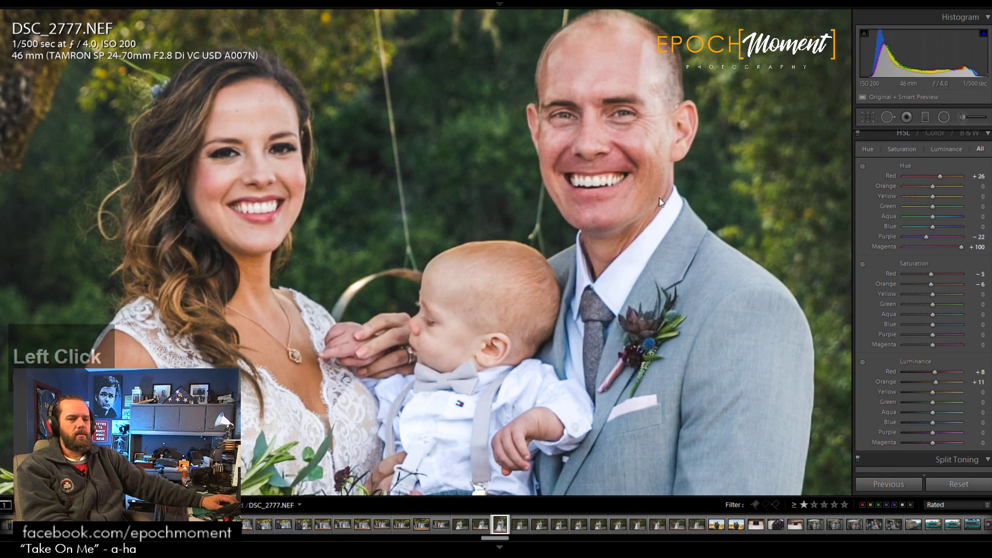
left_click(488, 150)
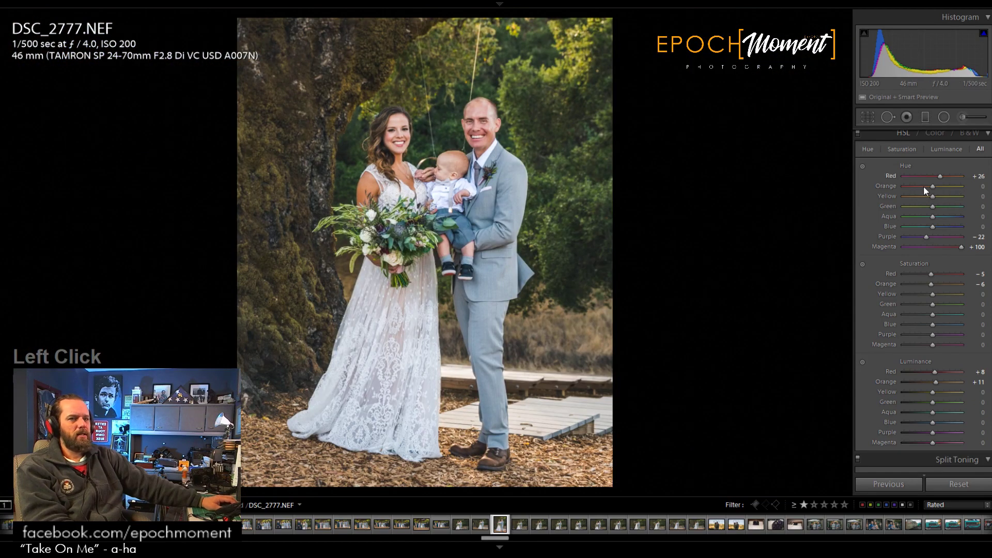
Step: Set DSC_2777's Highlights to -59 and Shadows to +67
scroll(888, 230, "up", 6)
left_click(914, 249)
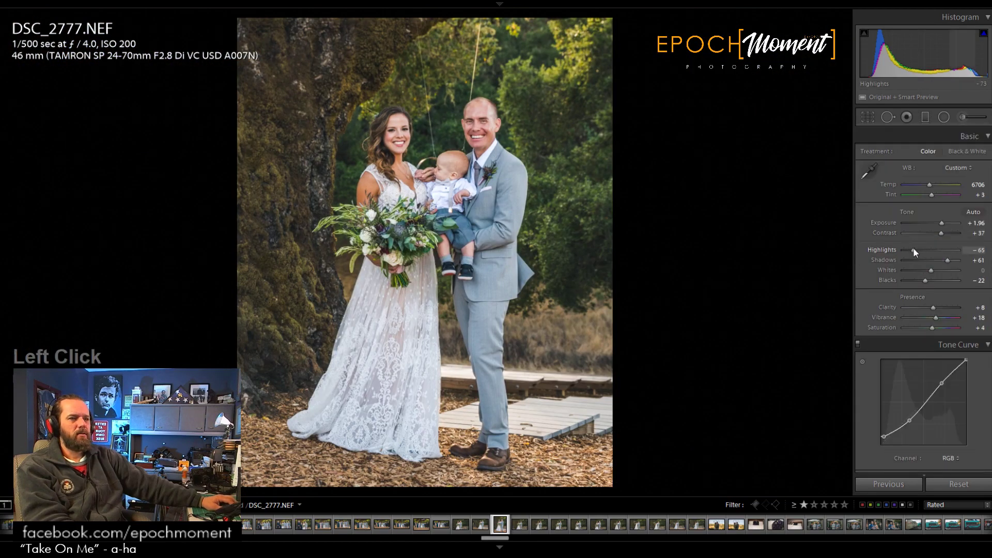
left_click_drag(913, 250, 914, 249)
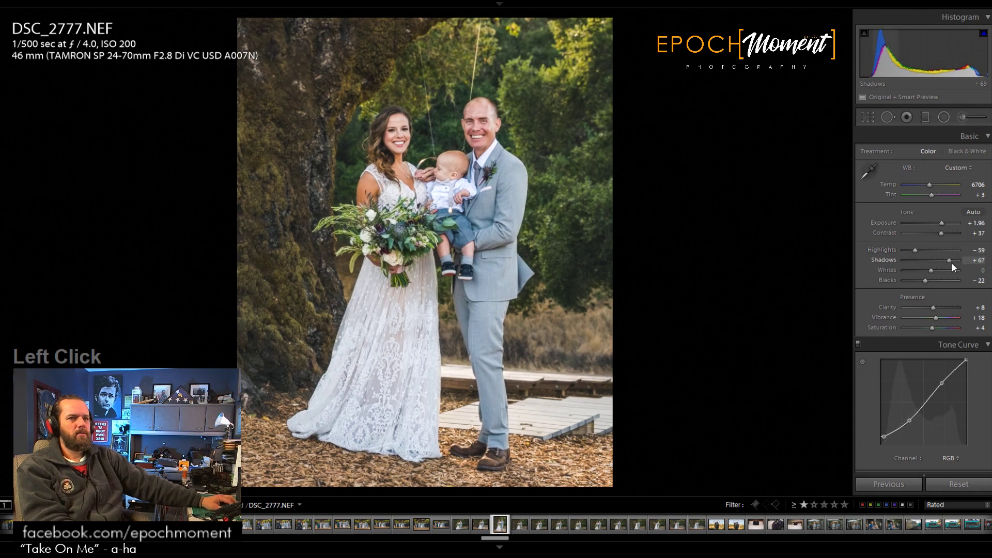
Step: Inspect the faces in DSC_2778 close up and remove that photo's star rating
key("Right")
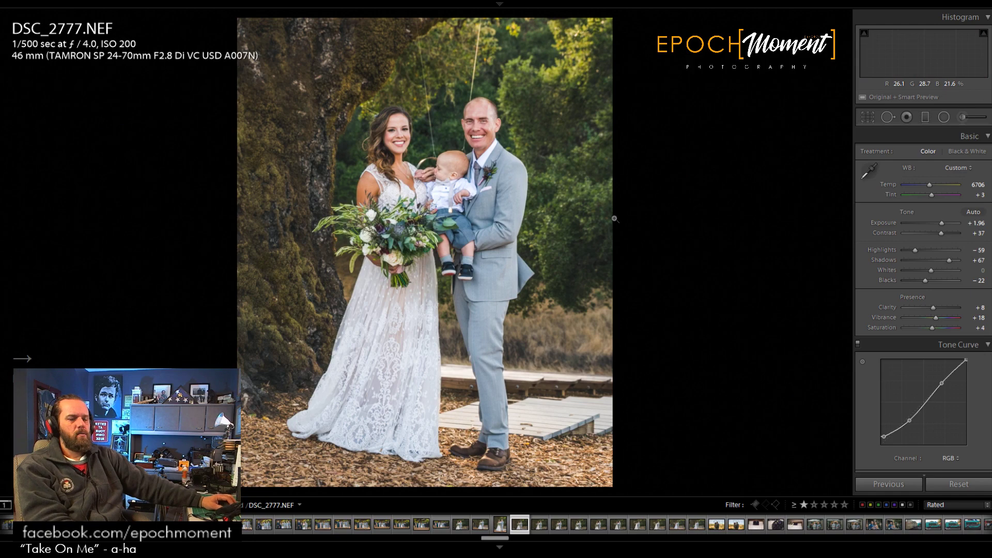
key("Right")
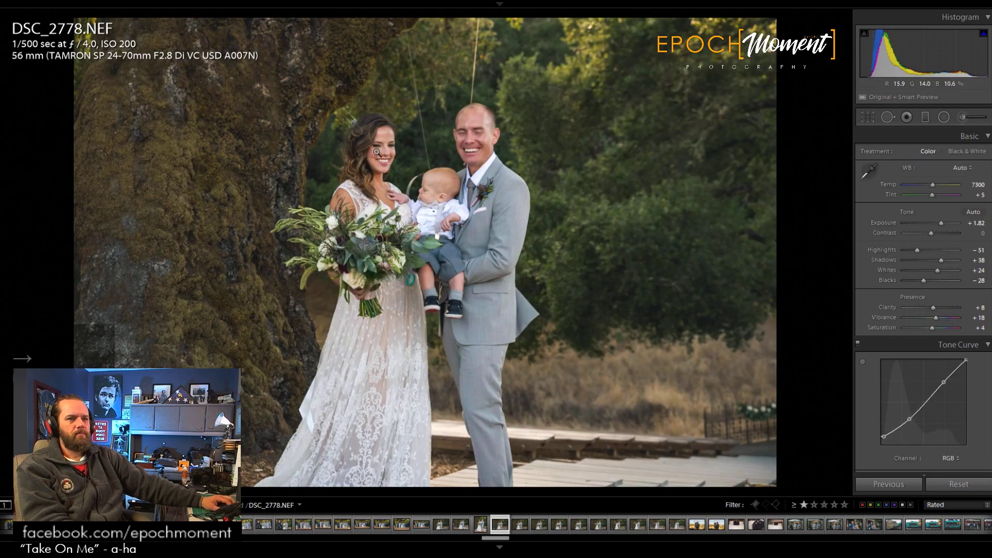
left_click(437, 156)
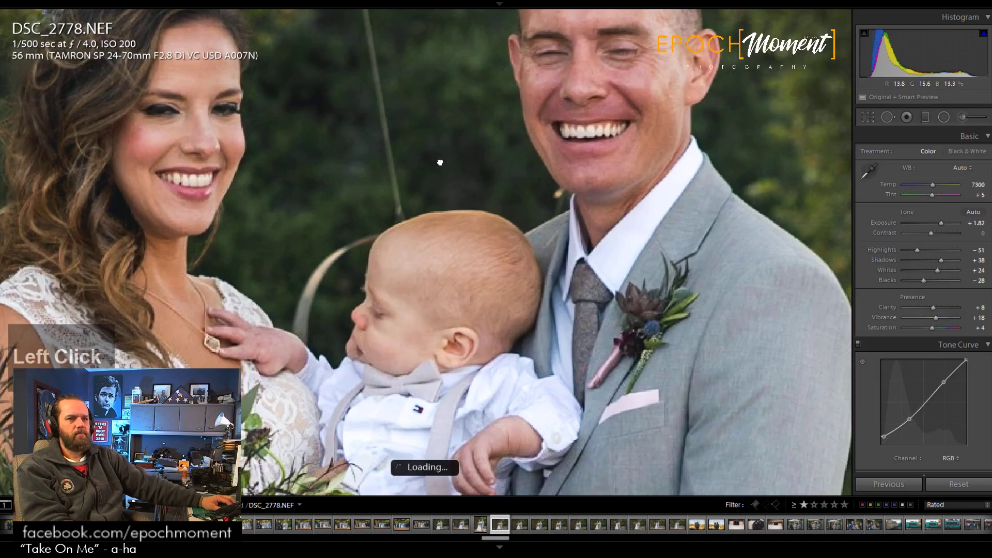
left_click(440, 161)
key("0")
key("Right")
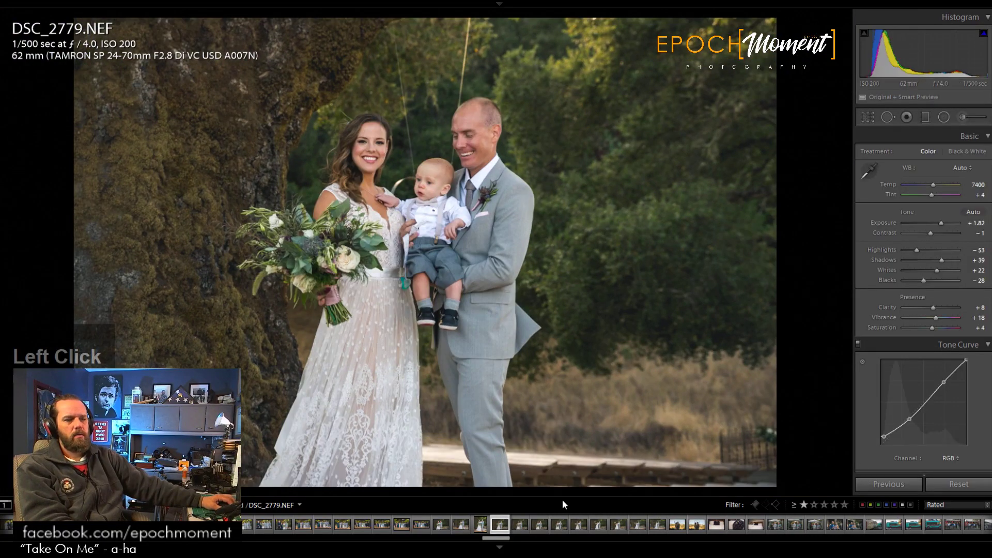
Step: Apply DSC_2777's settings to DSC_2779 and reset its crop to the full original frame
key("Right")
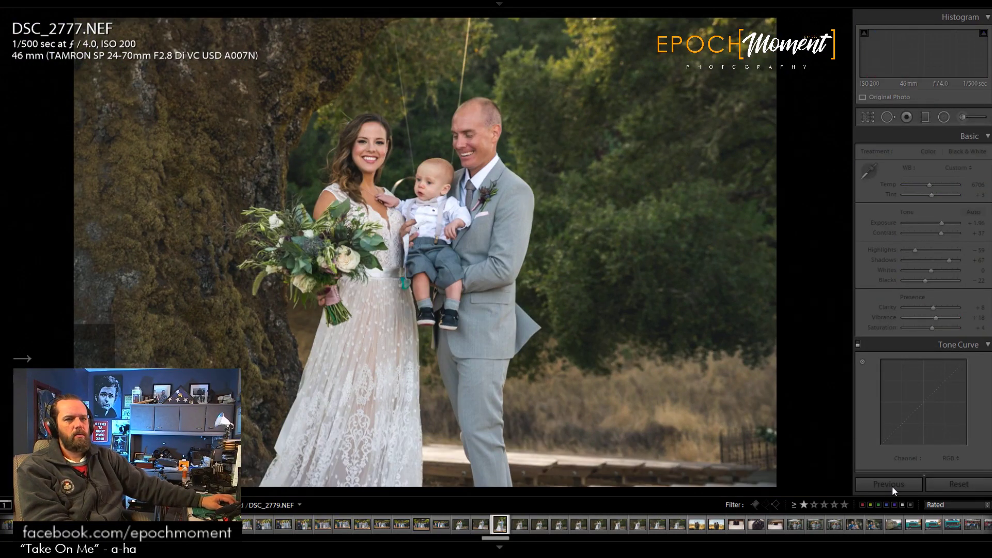
left_click(891, 486)
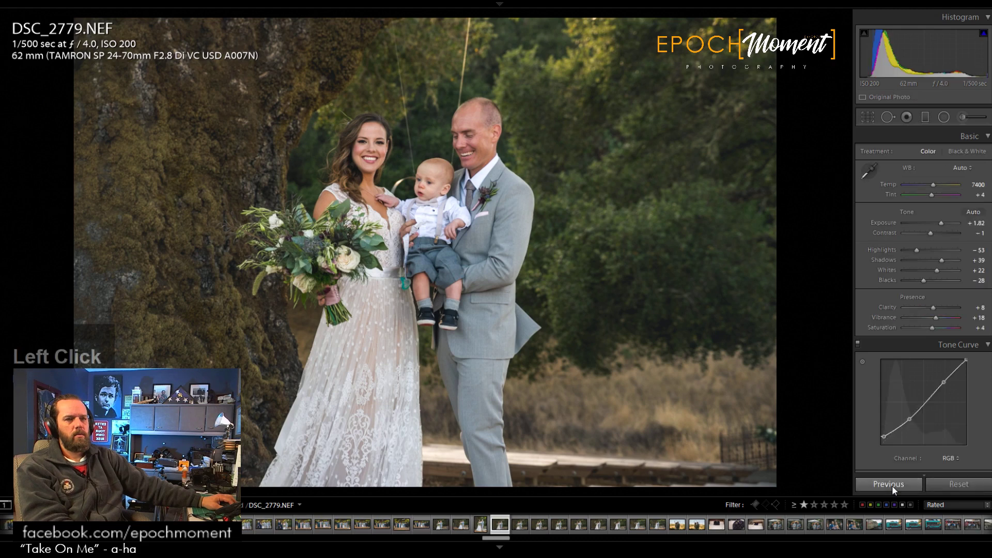
left_click(867, 118)
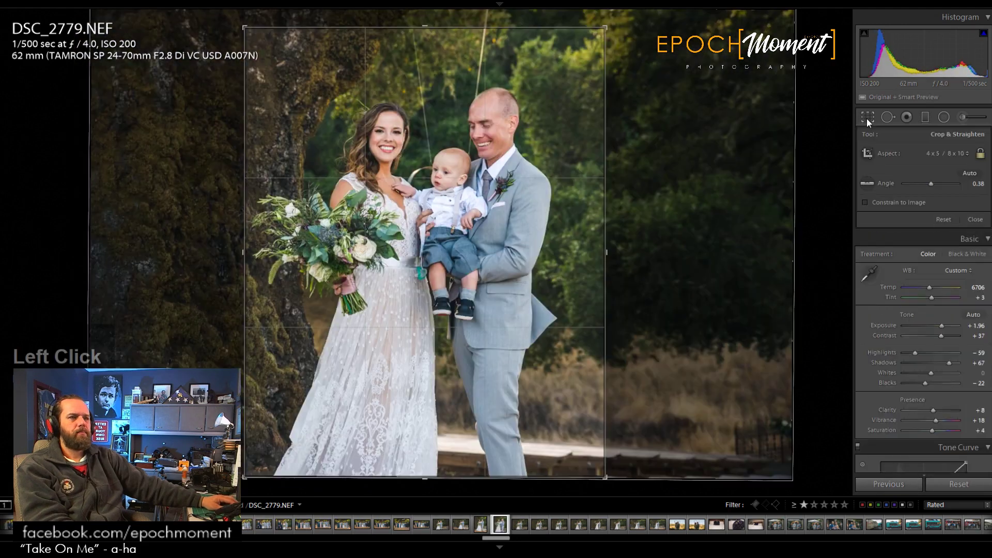
left_click(954, 219)
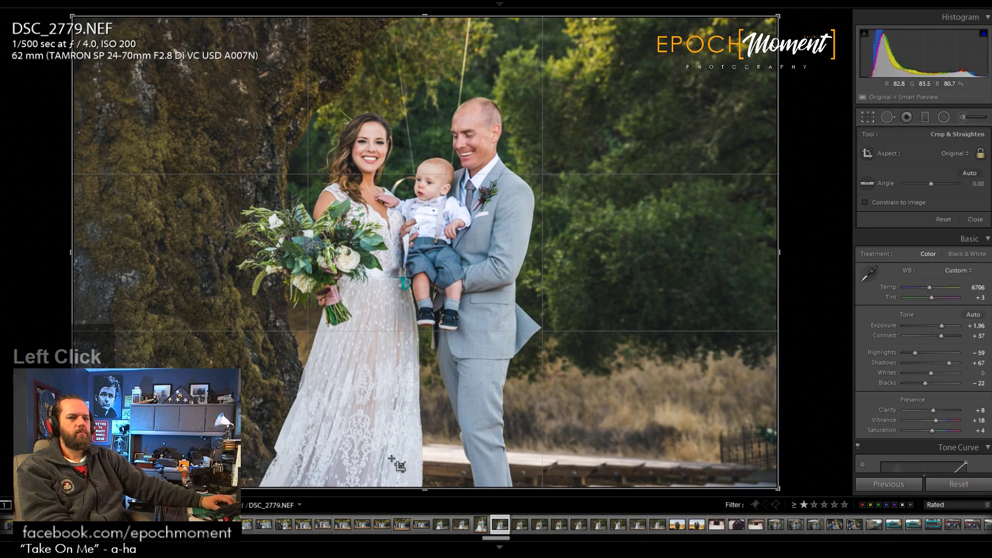
Step: Tighten DSC_2779's crop at the original ratio, trimming the lower part of the dress, and reposition it around the family
left_click_drag(421, 489, 421, 454)
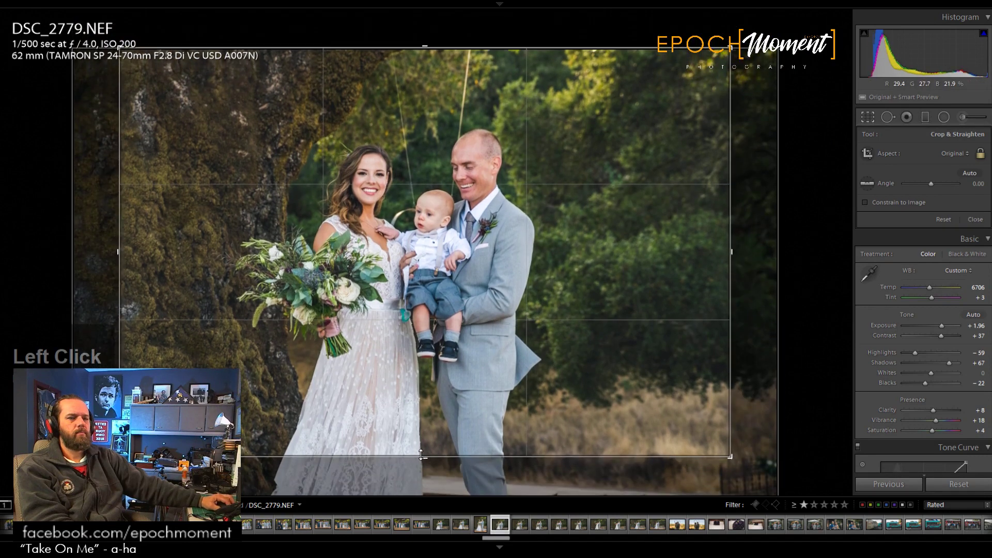
left_click_drag(432, 49, 427, 66)
left_click_drag(517, 148, 504, 148)
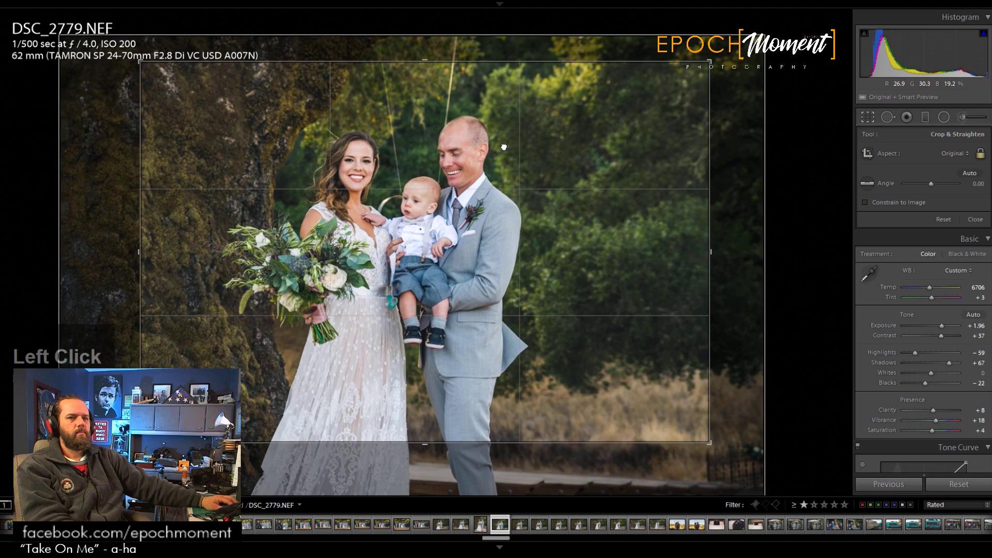
left_click(978, 221)
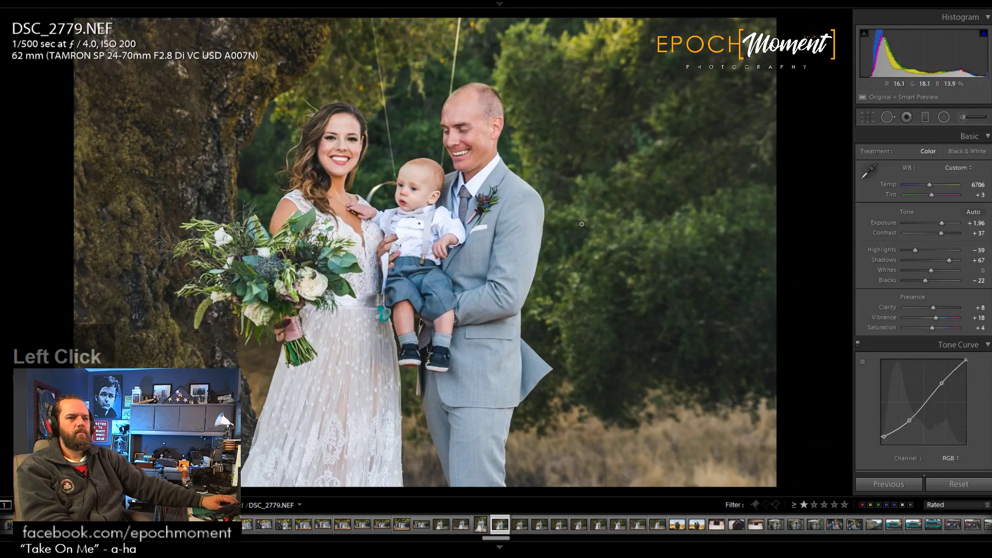
Step: Refine DSC_2779's tone with Temp 7098, Highlights -67 and Shadows +63, checking the family's faces close up
left_click(930, 185)
left_click_drag(949, 259, 946, 262)
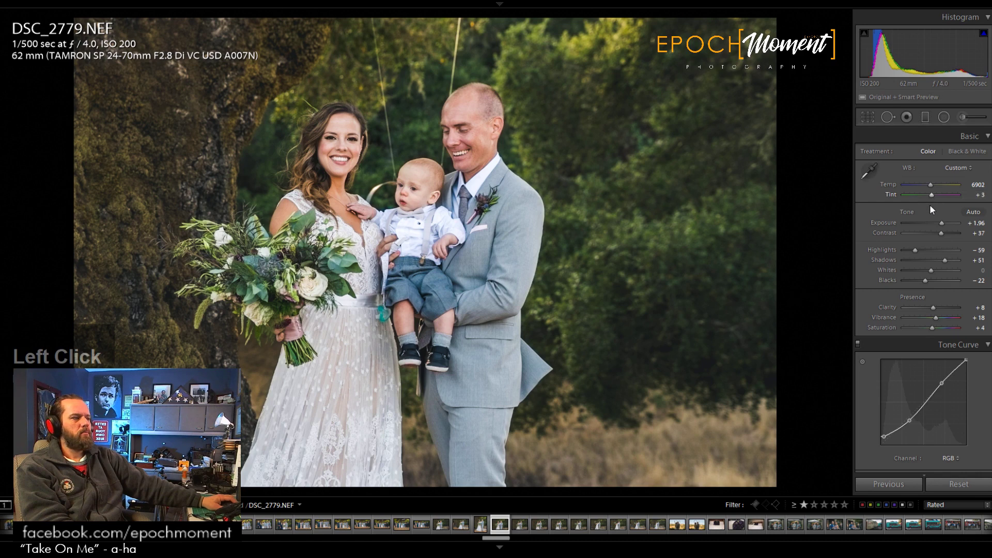
left_click_drag(916, 253, 908, 253)
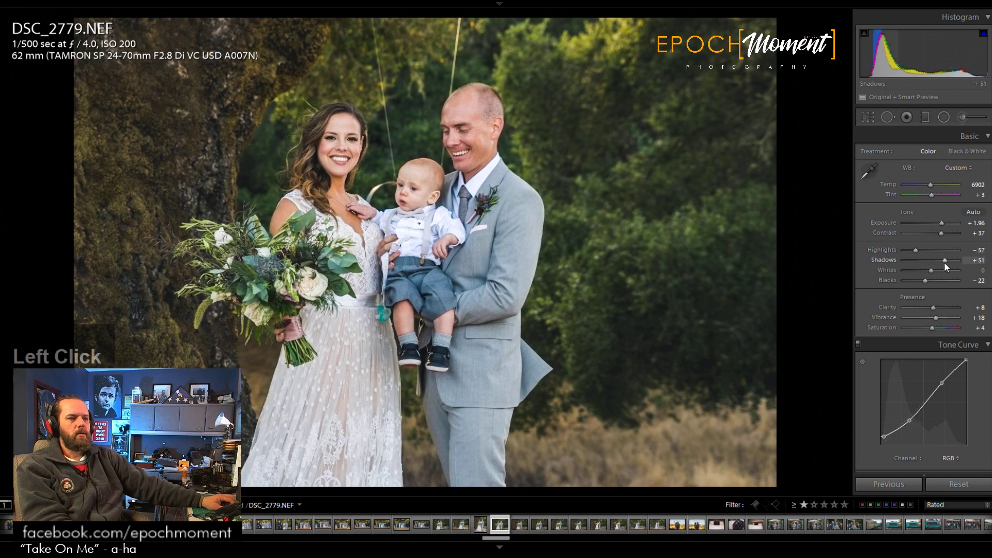
left_click_drag(944, 261, 950, 262)
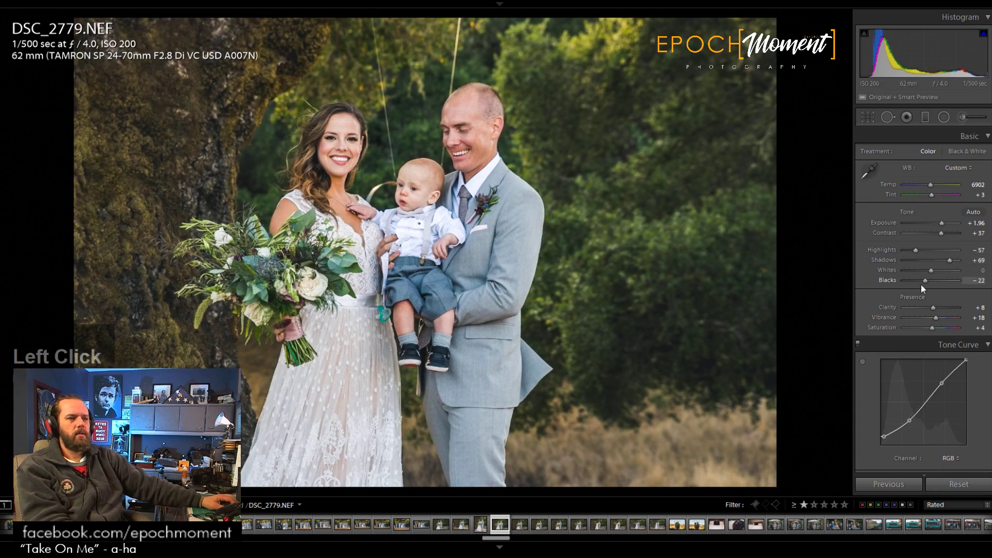
left_click(401, 119)
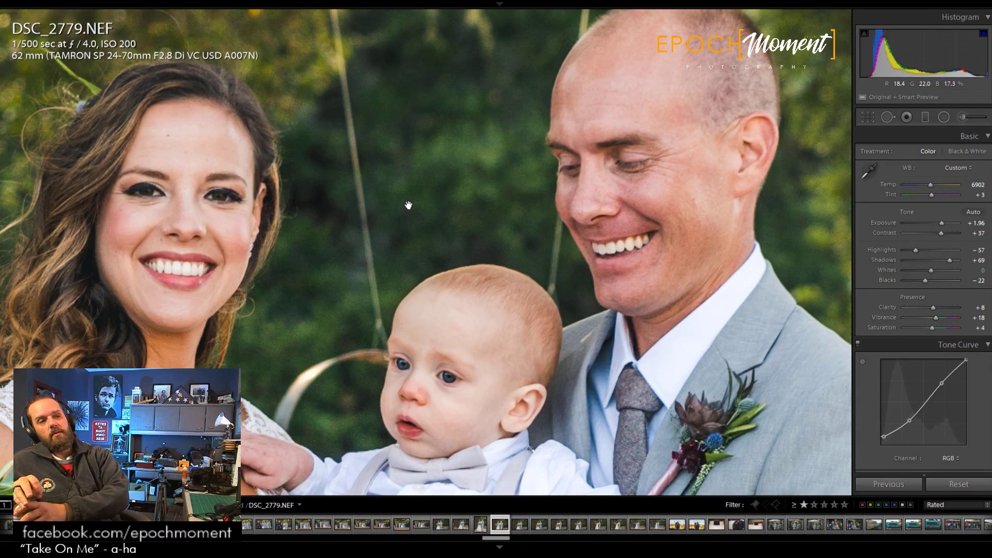
key("space")
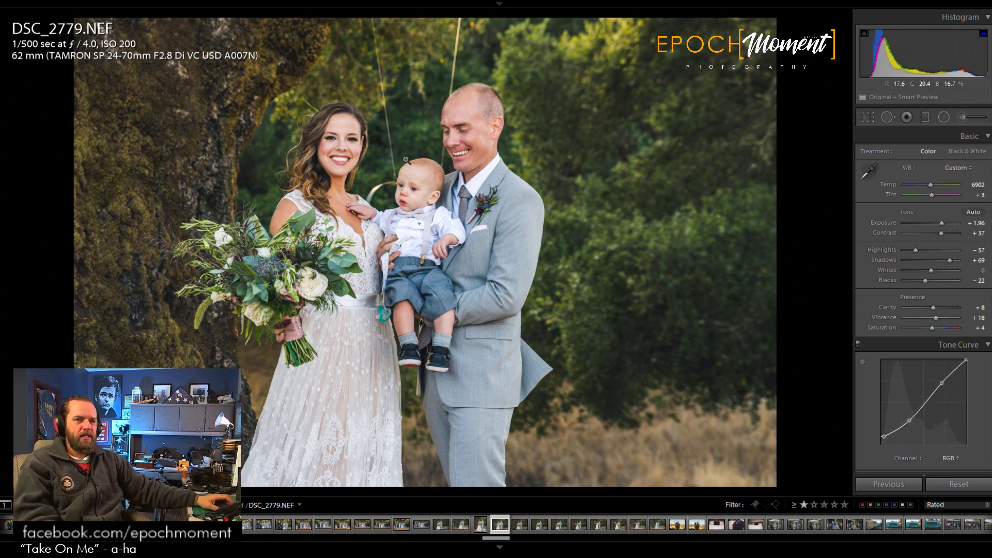
left_click(931, 185)
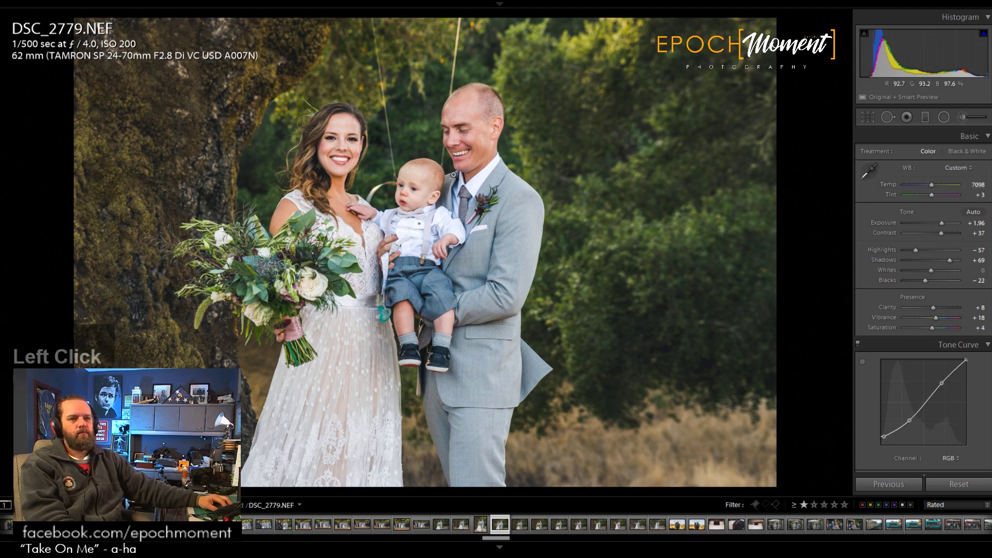
left_click(915, 251)
mouse_move(911, 254)
left_mouse_down()
mouse_move(919, 254)
mouse_move(905, 256)
left_mouse_up()
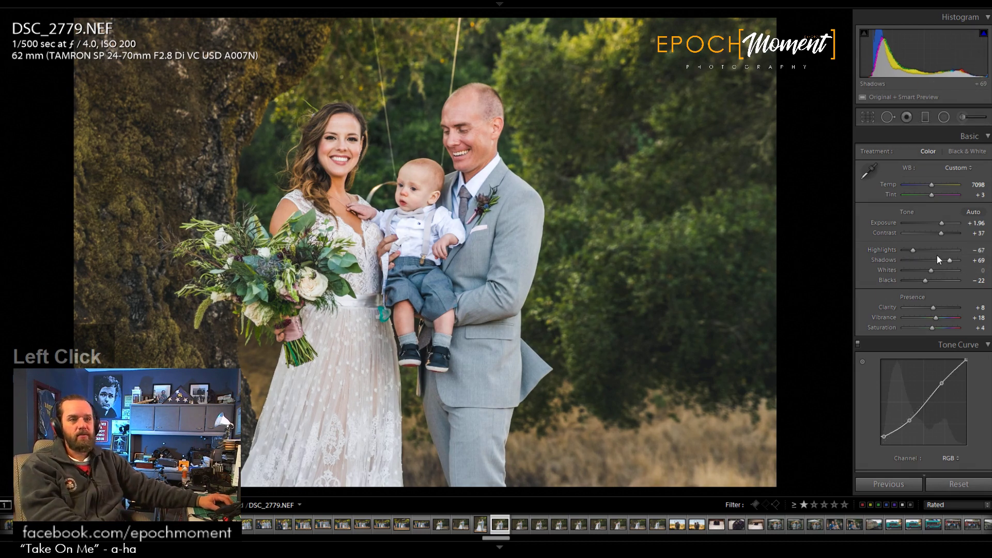
left_click_drag(950, 260, 946, 259)
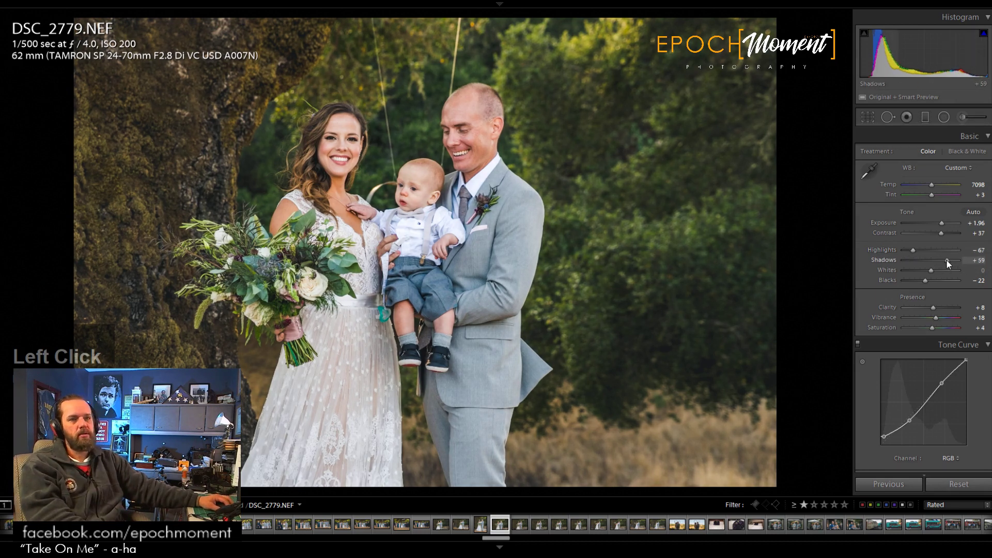
left_click(416, 178)
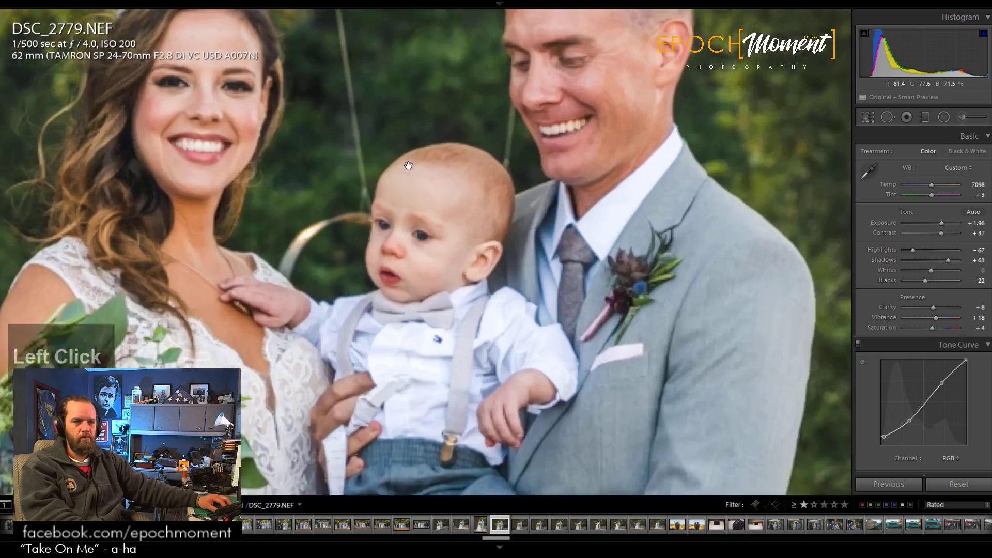
left_click(436, 200)
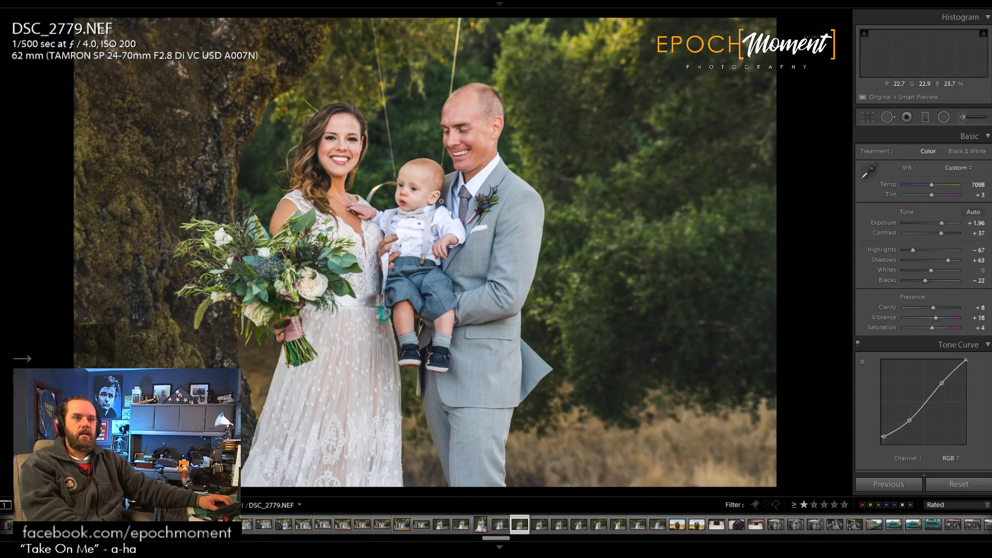
Step: Apply the previous photo's settings to DSC_2781, then enlarge its crop slightly and shift it to place the family off-centre
key("Right")
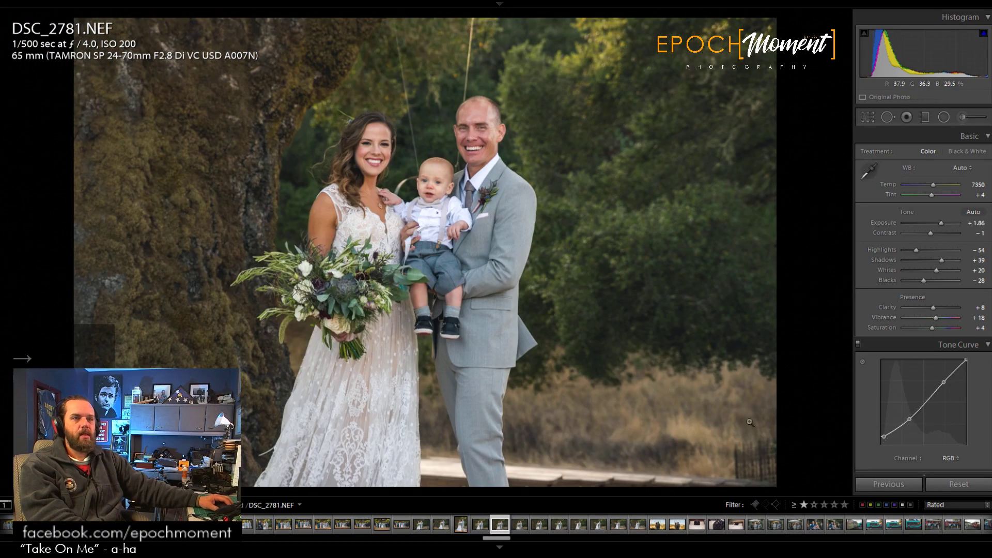
left_click(887, 482)
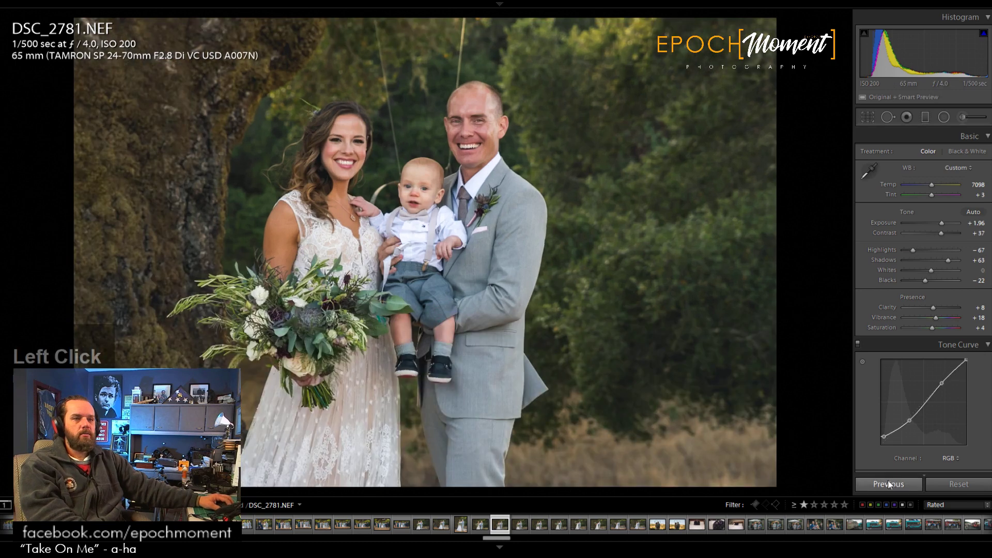
left_click(866, 117)
left_click_drag(609, 211, 584, 205)
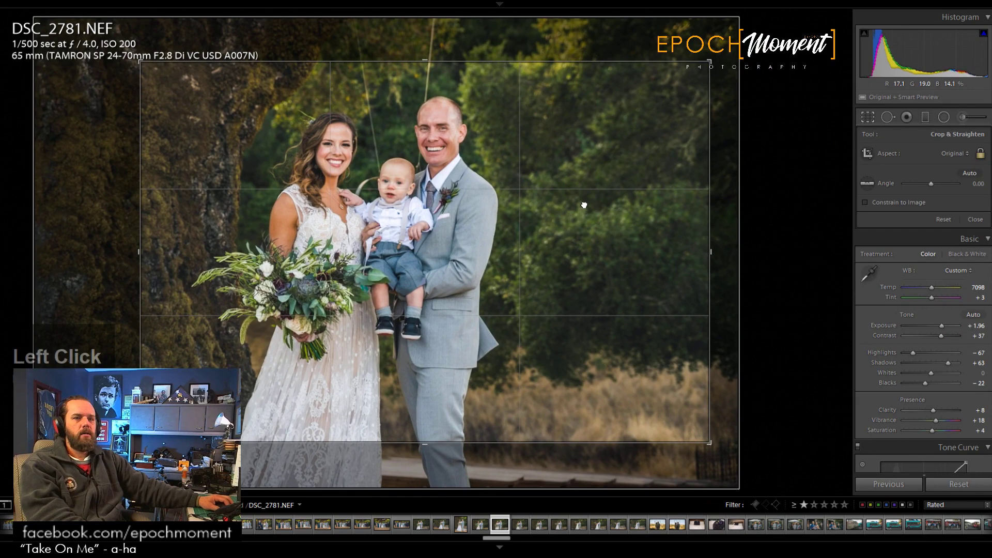
left_click_drag(442, 442, 441, 451)
left_click_drag(420, 52, 420, 46)
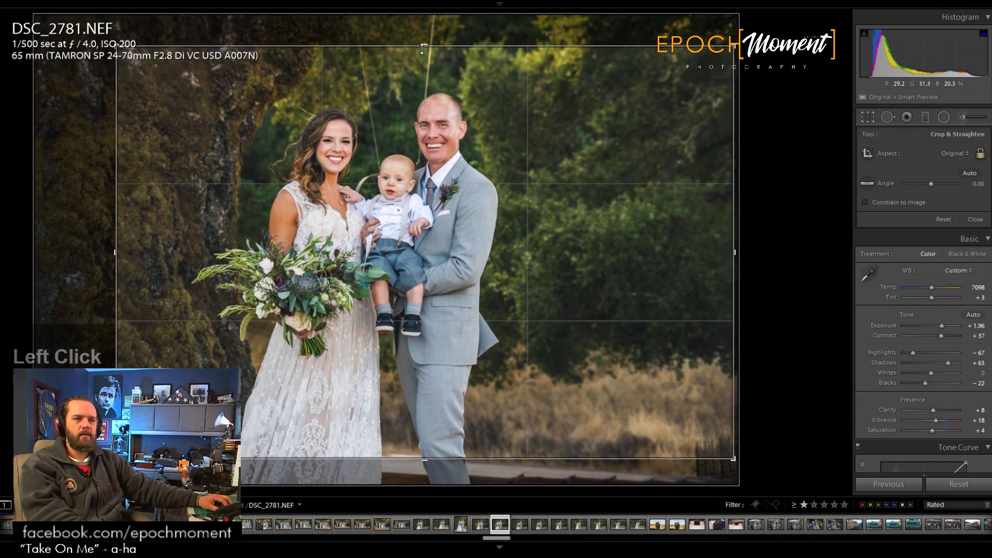
left_click(975, 219)
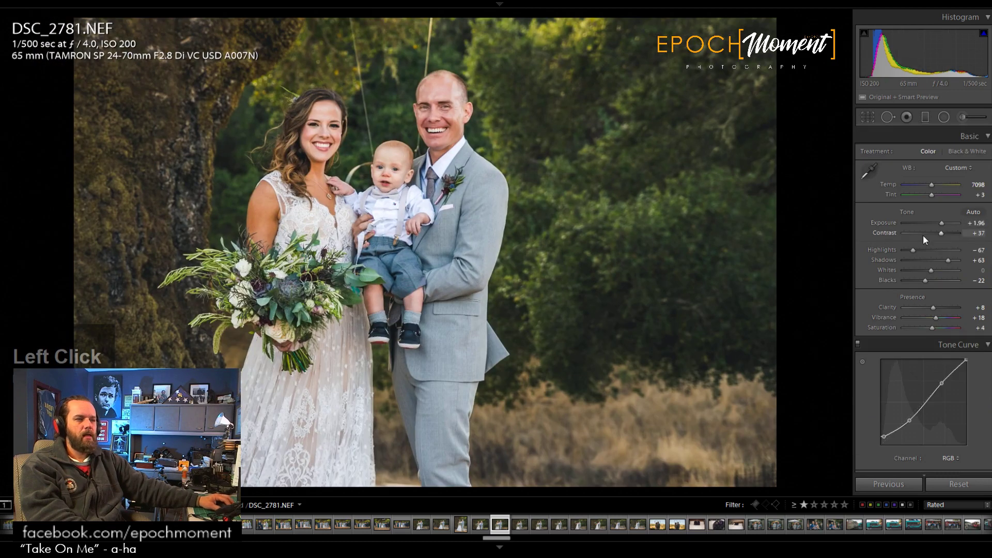
Step: Set DSC_2781's Temp to 7490, Highlights to -59 and Shadows to +59
left_click(932, 185)
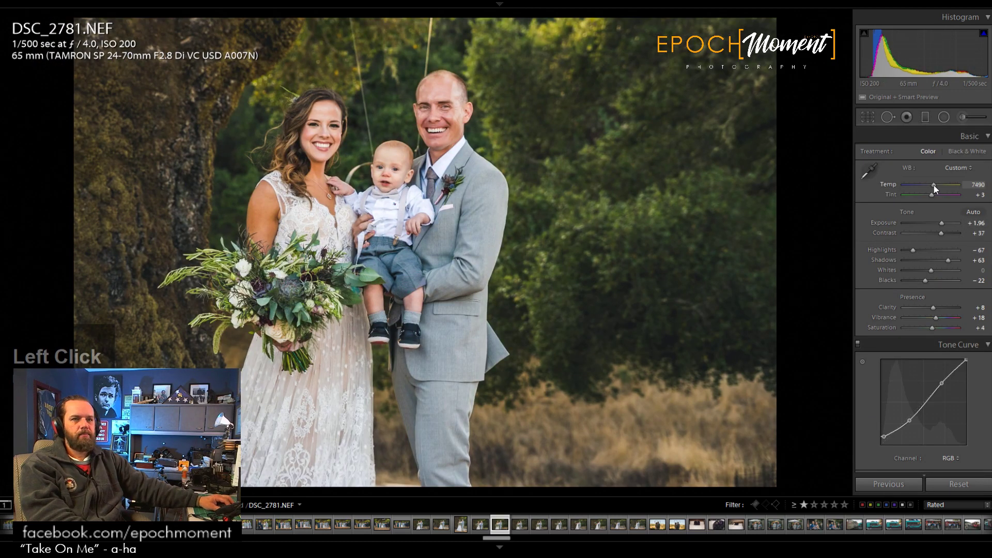
left_click_drag(913, 250, 916, 254)
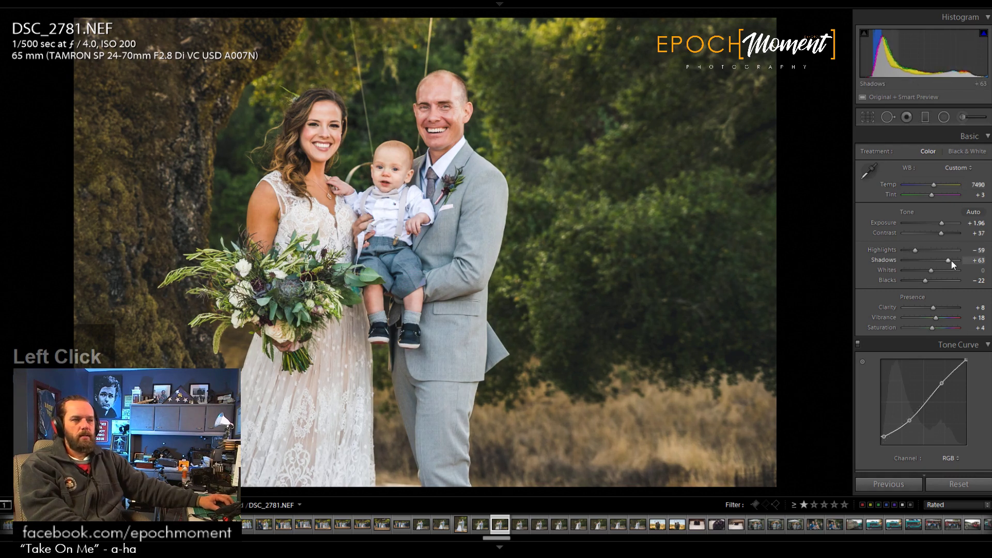
left_click_drag(952, 261, 947, 261)
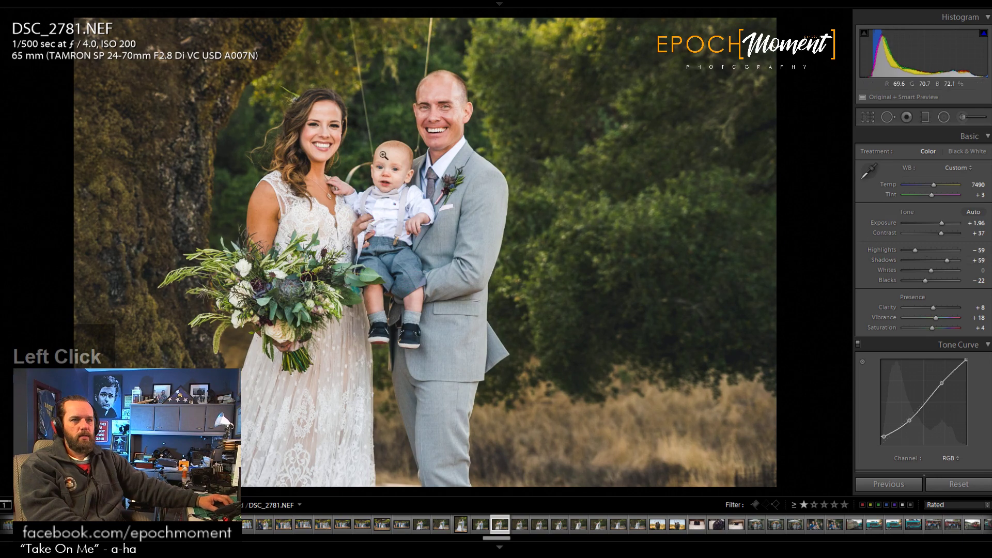
Step: Check the family's faces close up in DSC_2781
left_click(364, 155)
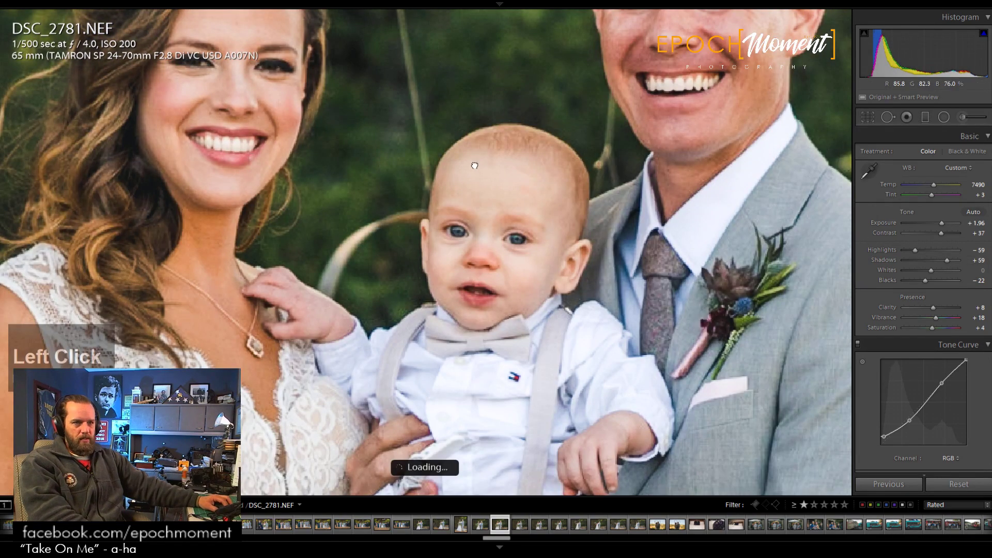
left_click_drag(471, 161, 476, 287)
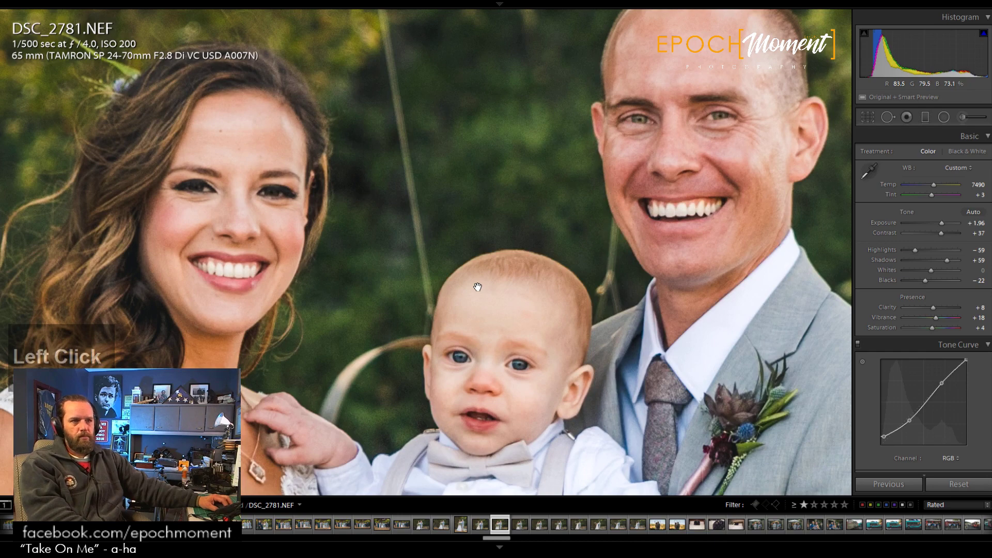
left_click(479, 288)
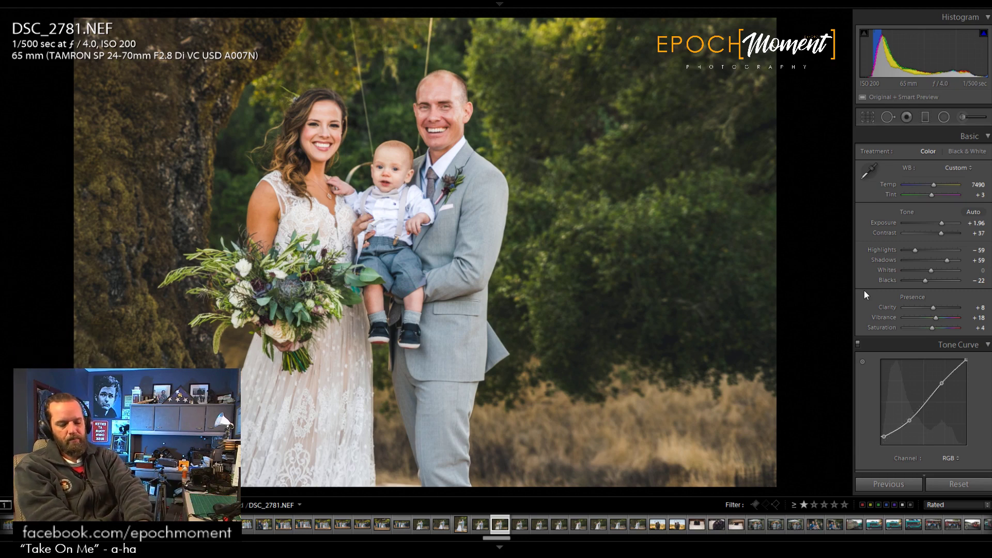
Step: Create a virtual copy of DSC_2781 and set its crop aspect to 4 x 5 / 8 x 10
key("ctrl+apostrophe")
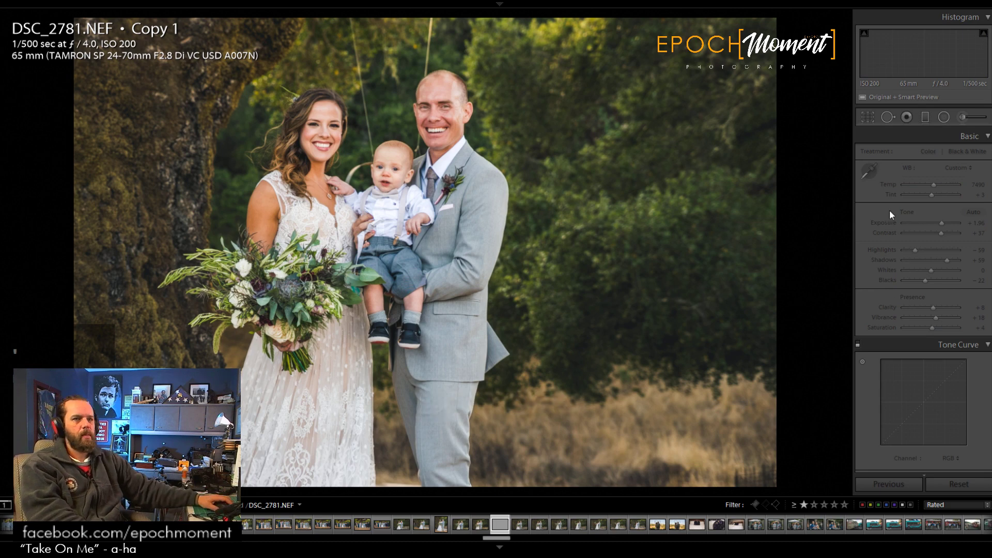
left_click(868, 117)
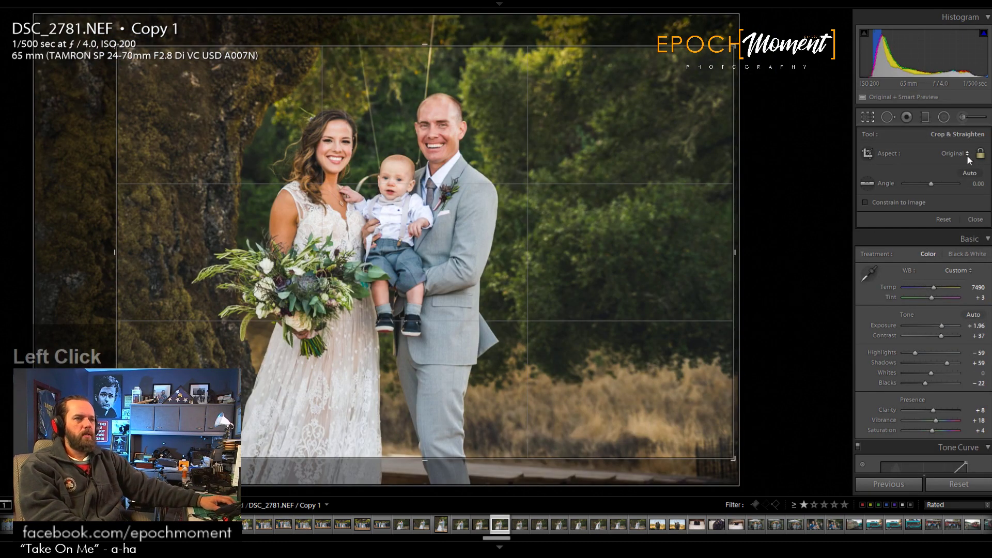
left_click(966, 154)
left_click(887, 212)
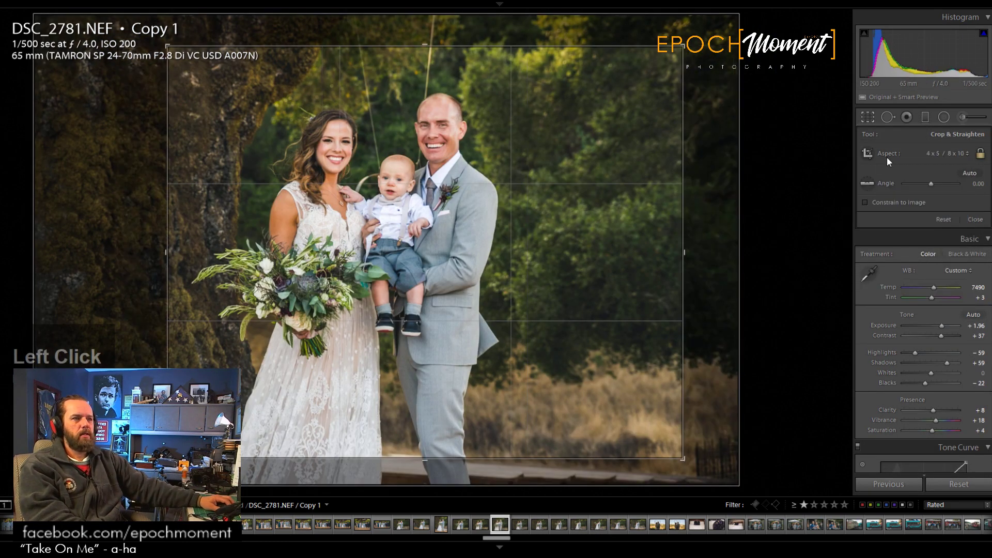
Step: Draw a new vertical crop around the family in the copy, enlarge it to include more of the dress, and shift it to fit the bouquet
left_click(867, 153)
left_click_drag(246, 134, 632, 417)
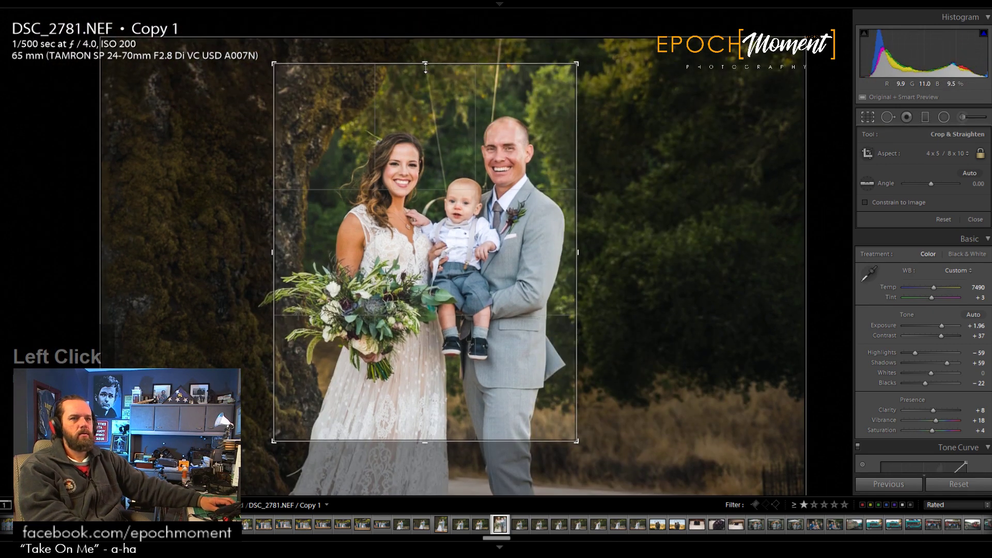
left_click_drag(432, 442, 441, 478)
left_click_drag(464, 398, 472, 396)
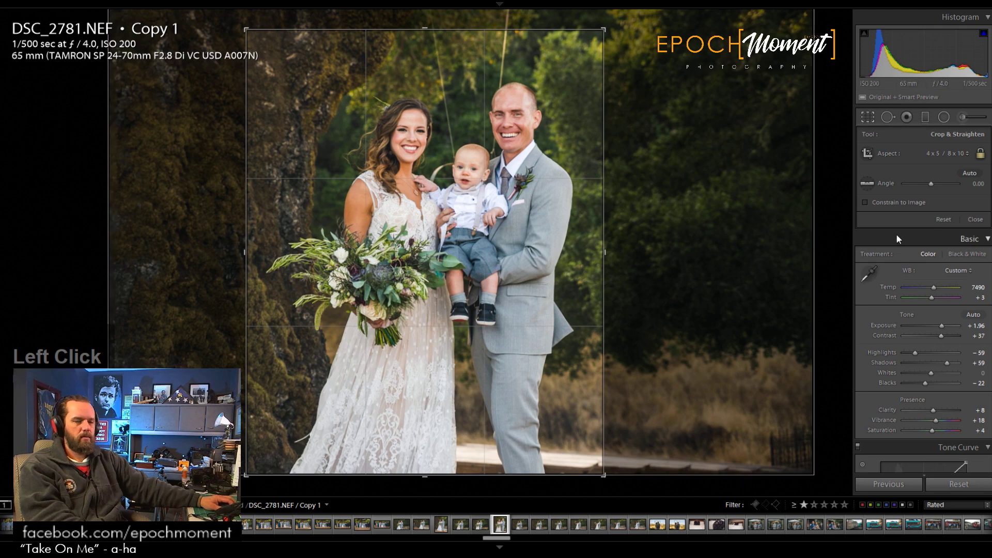
key("Return")
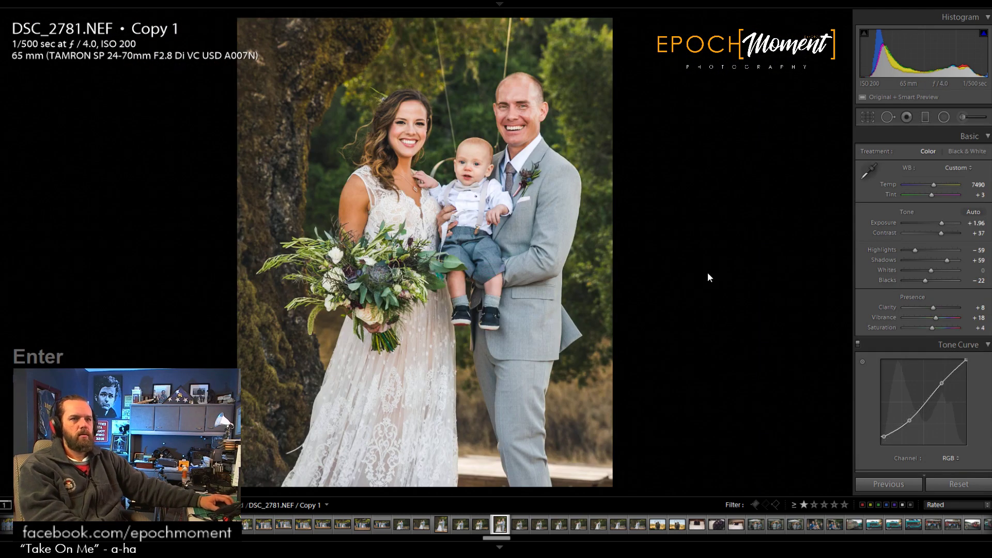
Step: Apply DSC_2781's settings to DSC_2784, then cull that photo by setting its rating to 0
left_click(483, 525)
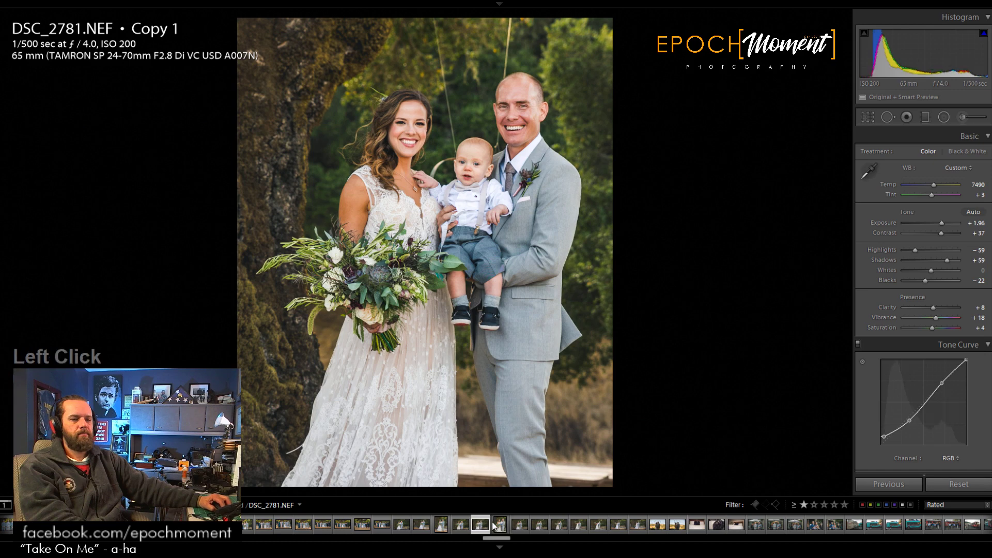
left_click(518, 524)
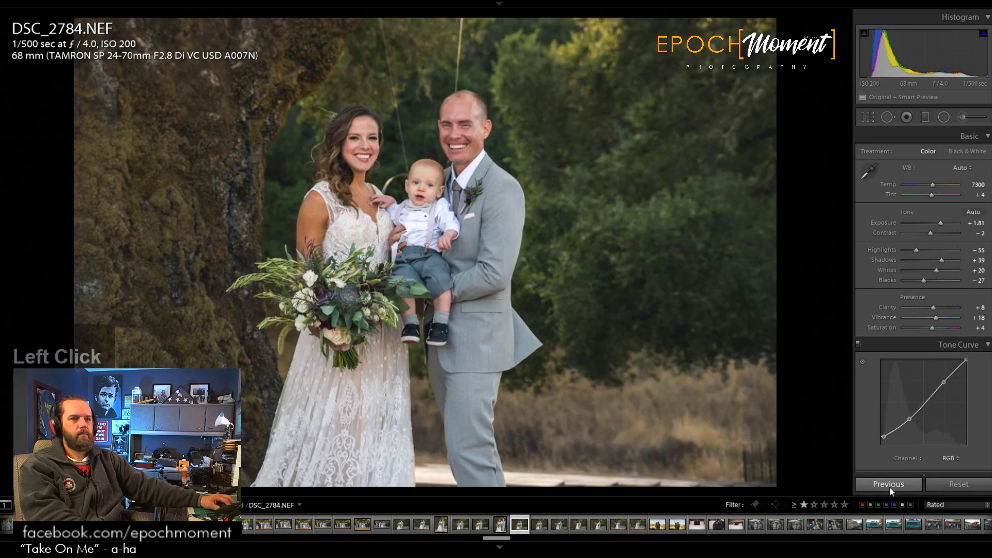
left_click(889, 486)
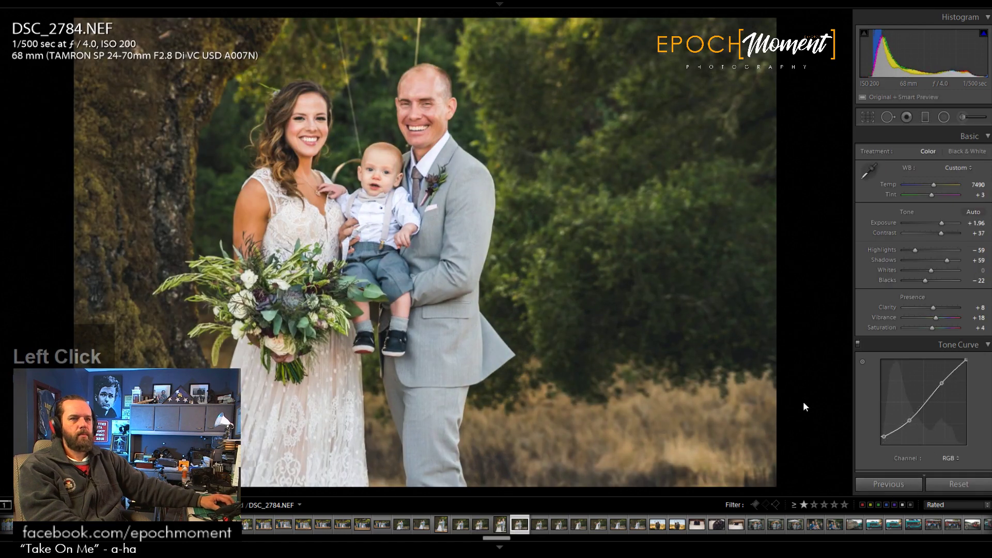
key("0")
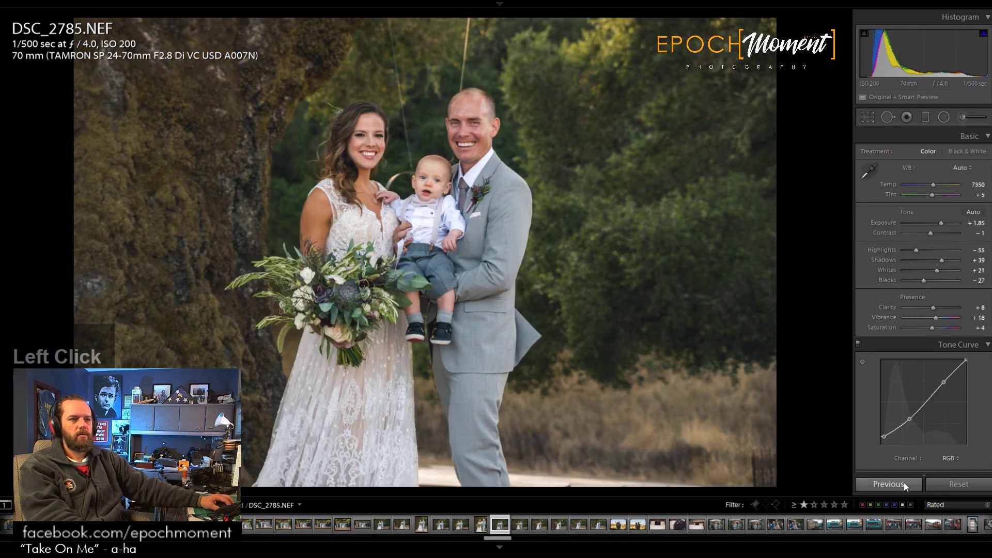
Step: Apply the previous photo's settings to DSC_2785, then set Temp 7098, Contrast +27, Highlights -61, Shadows +65 and Blacks -16
left_click(903, 482)
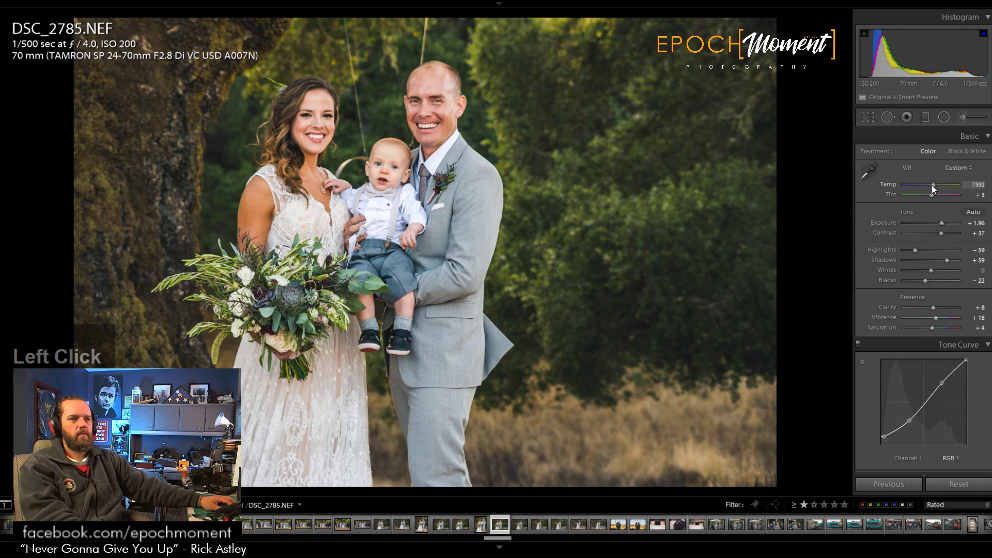
left_click(931, 185)
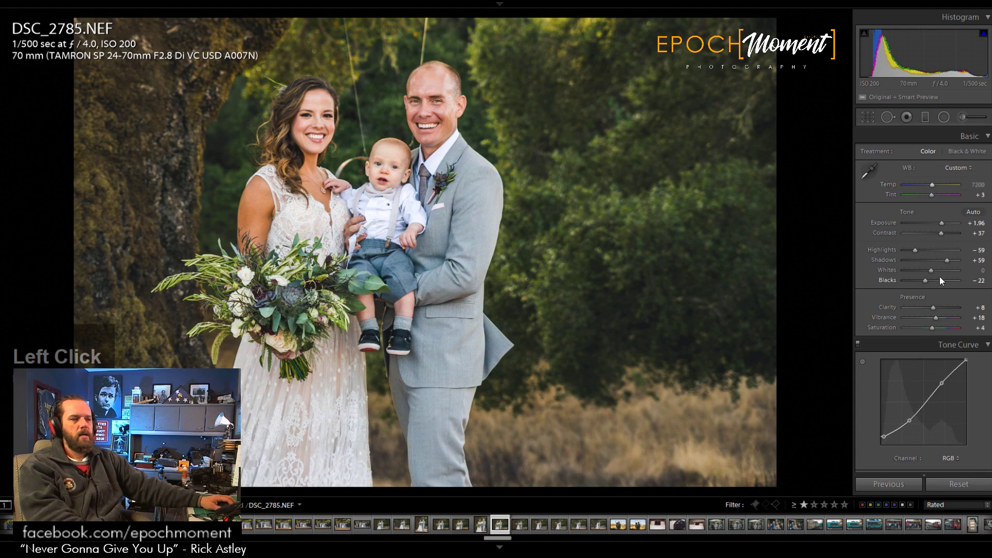
left_click_drag(945, 262, 926, 280)
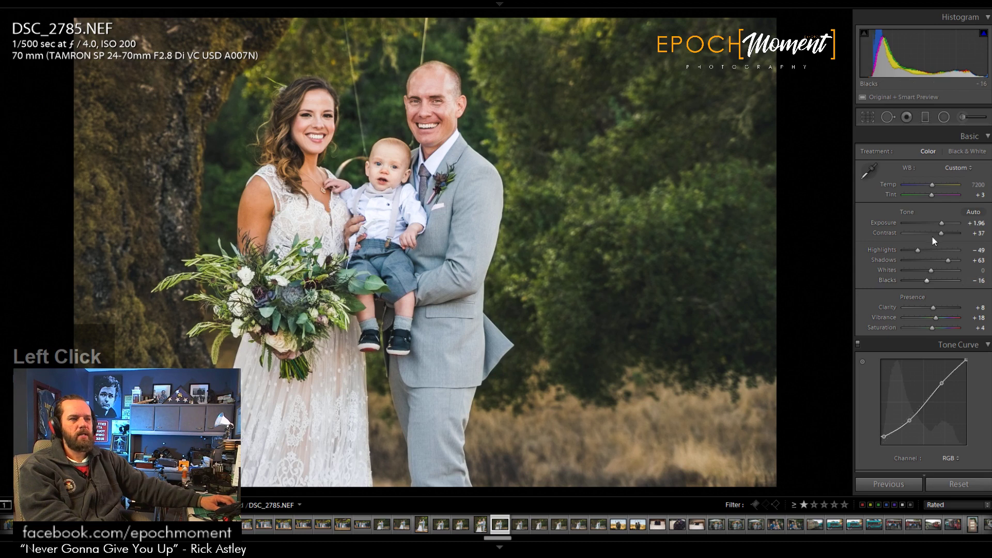
left_click_drag(941, 234, 913, 252)
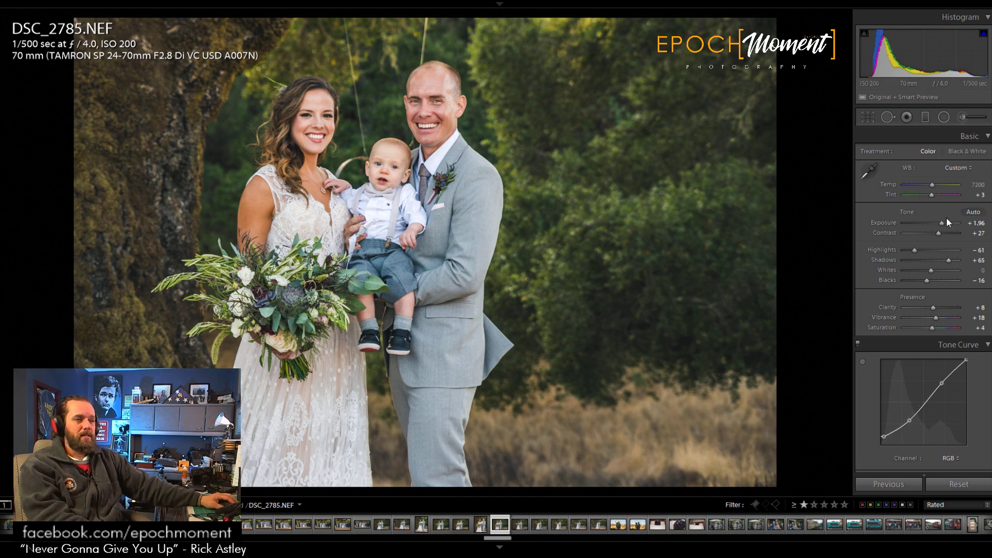
left_click_drag(931, 184, 932, 184)
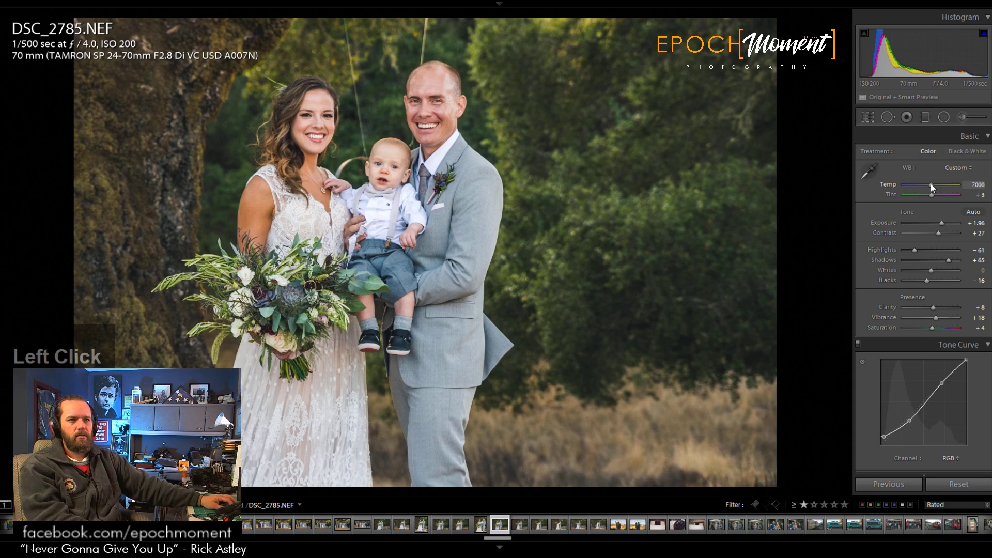
Step: Examine the baby's and parents' skin tones close up in DSC_2785
left_click(385, 173)
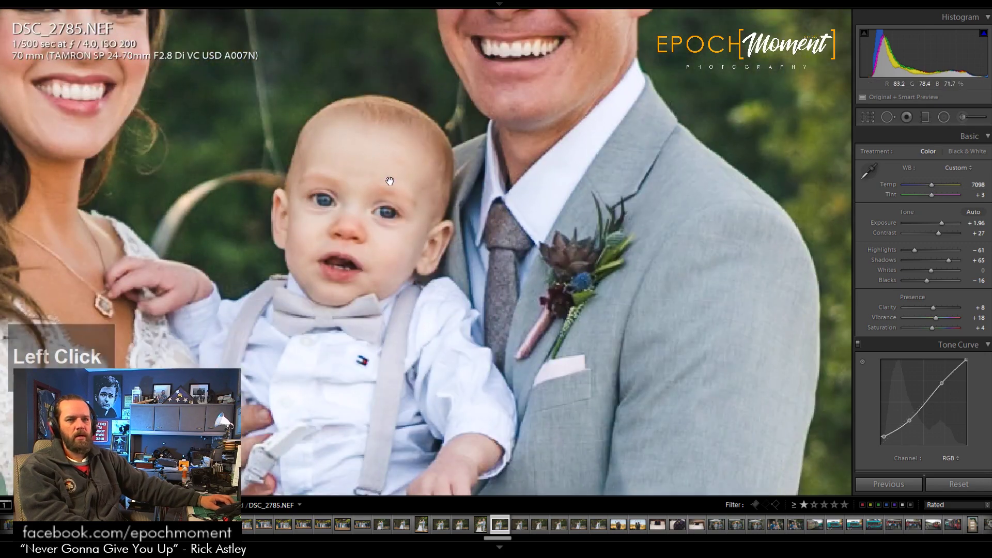
left_click(369, 203)
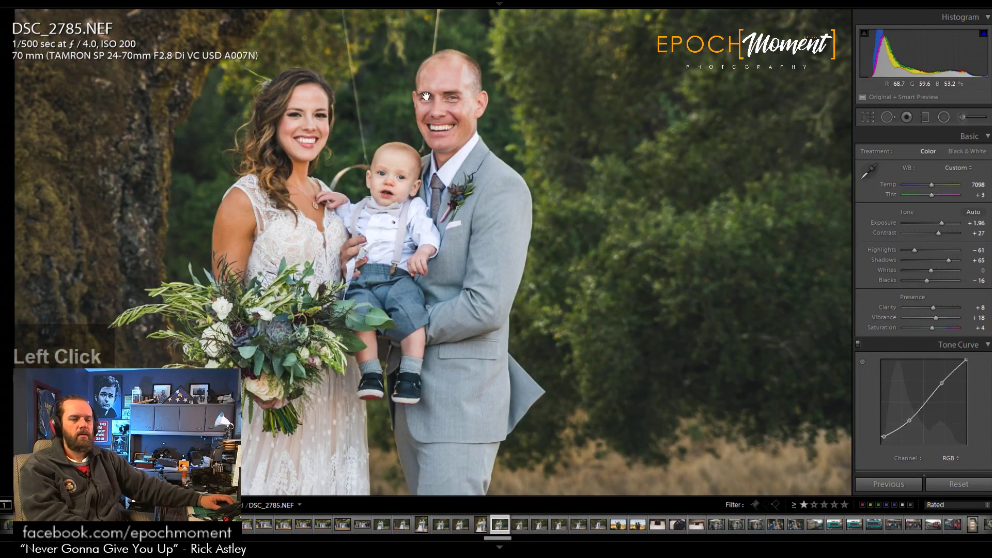
left_click_drag(352, 115, 419, 192)
left_click_drag(369, 285, 419, 279)
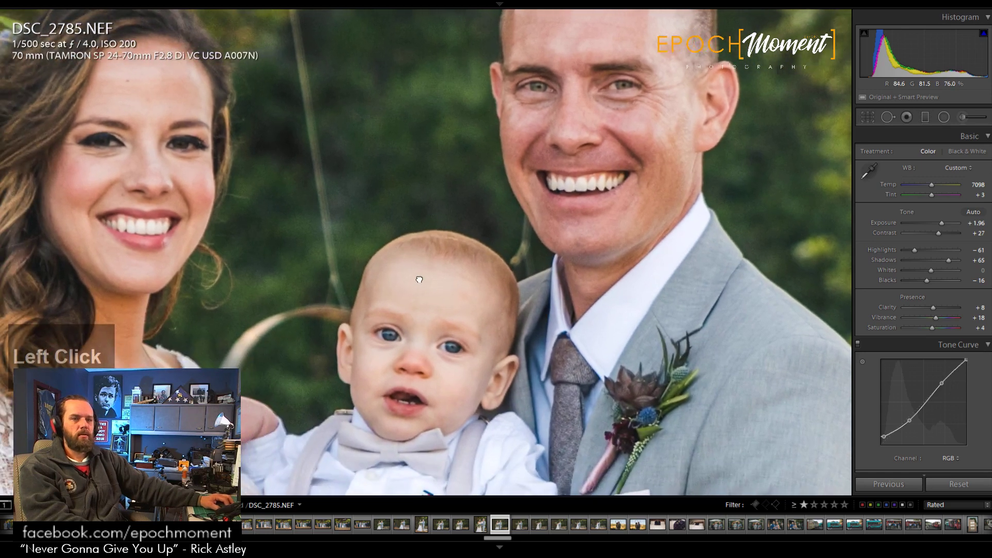
left_click(419, 277)
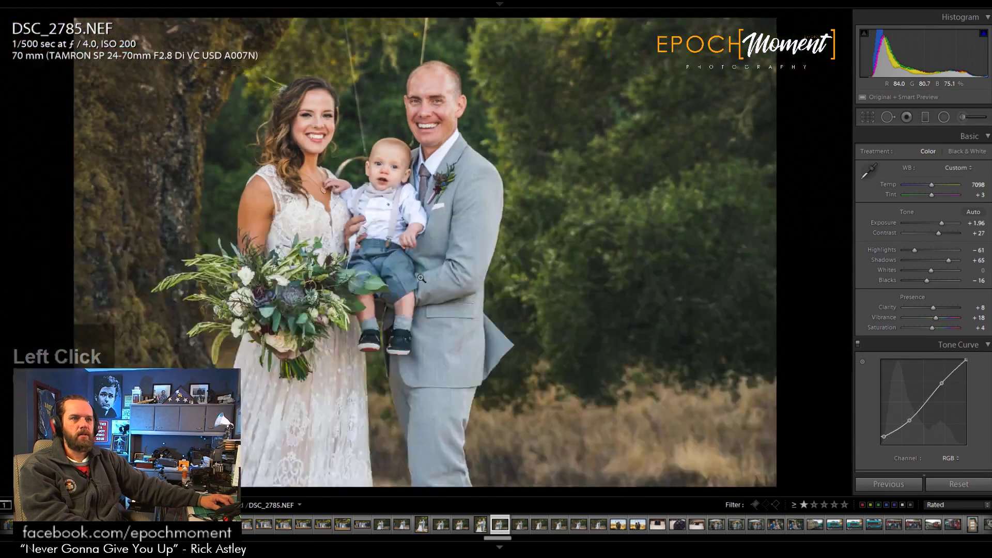
Step: Set the Temp of DSC_2781's virtual copy to 7196, comparing it with the neighbouring portraits DSC_2781 and DSC_2785
key("Left")
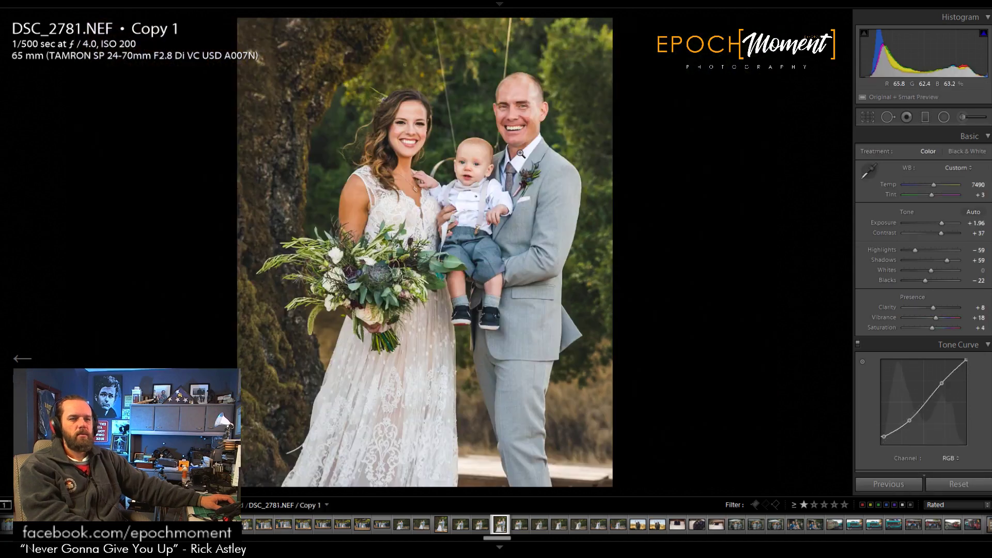
key("Right")
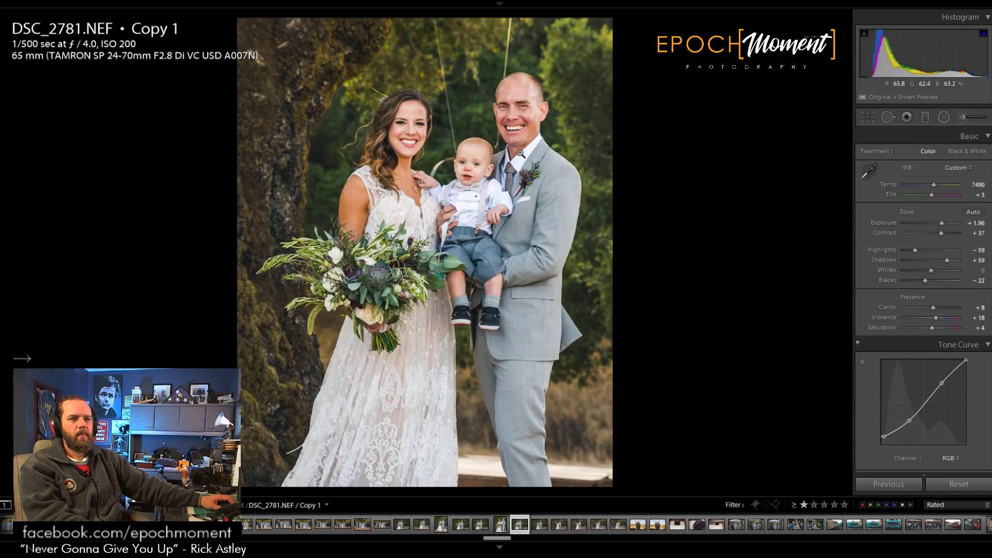
key("Left")
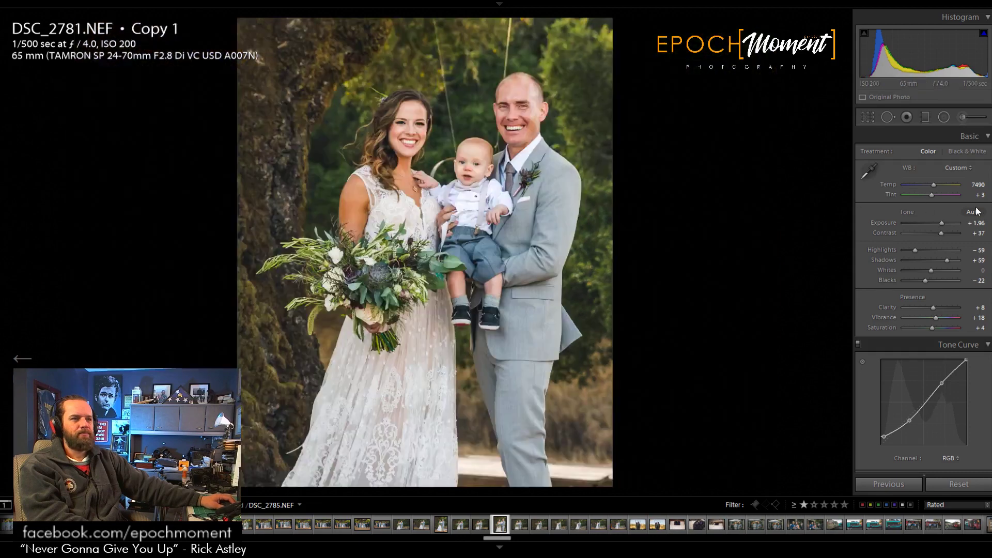
left_click(935, 185)
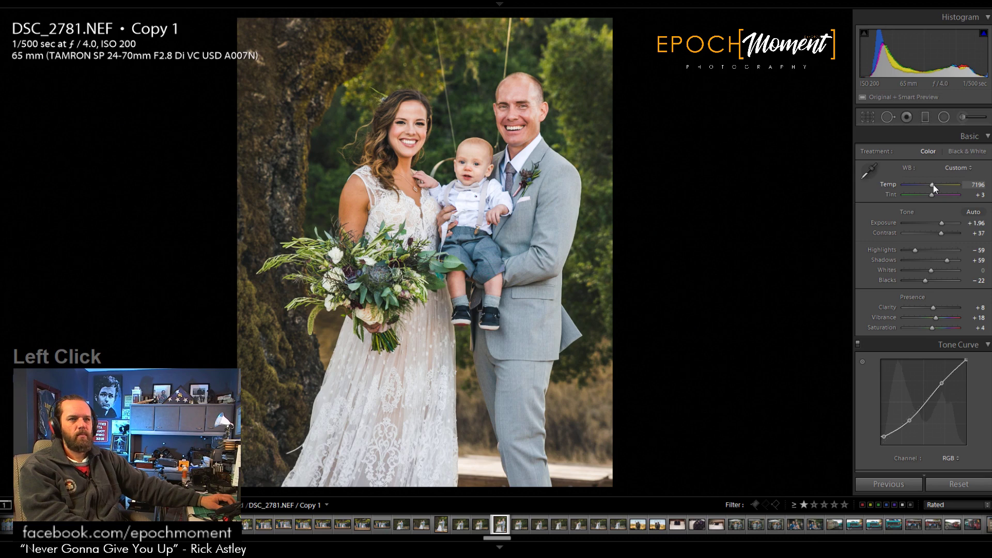
key("Left")
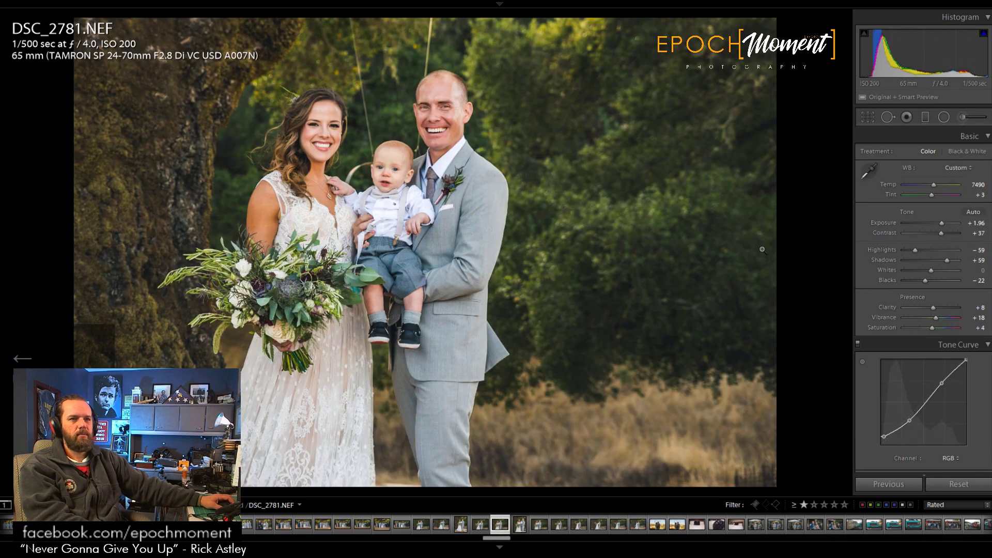
key("Right")
key("Right")
key("Right")
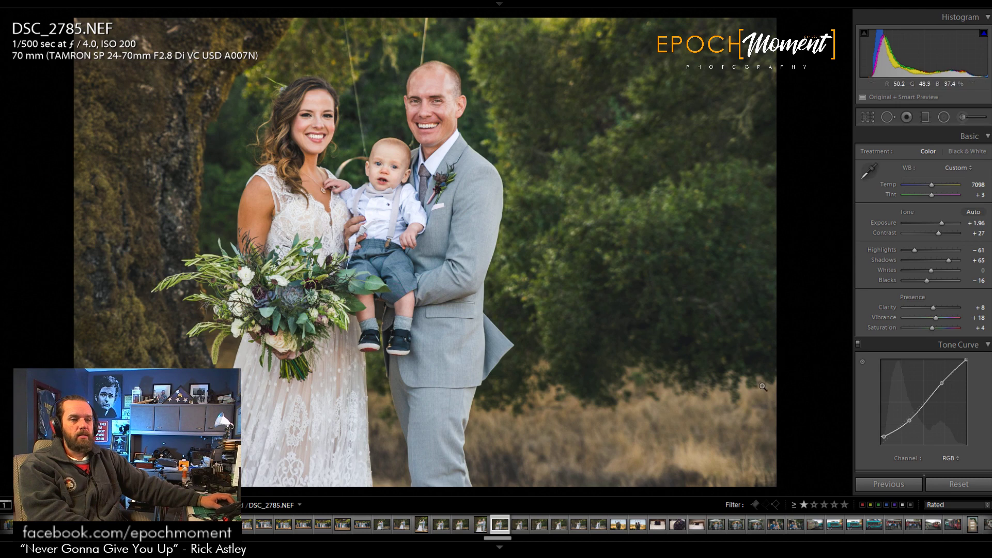
Step: Apply DSC_2785's settings to DSC_2786 to judge the faces close up, then cull the photo by setting its rating to 0
key("Right")
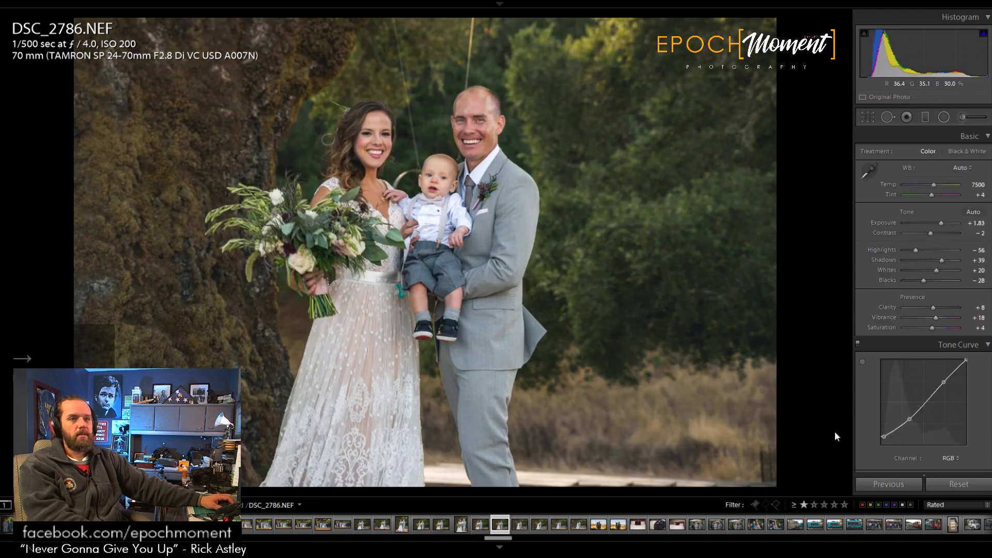
left_click(886, 483)
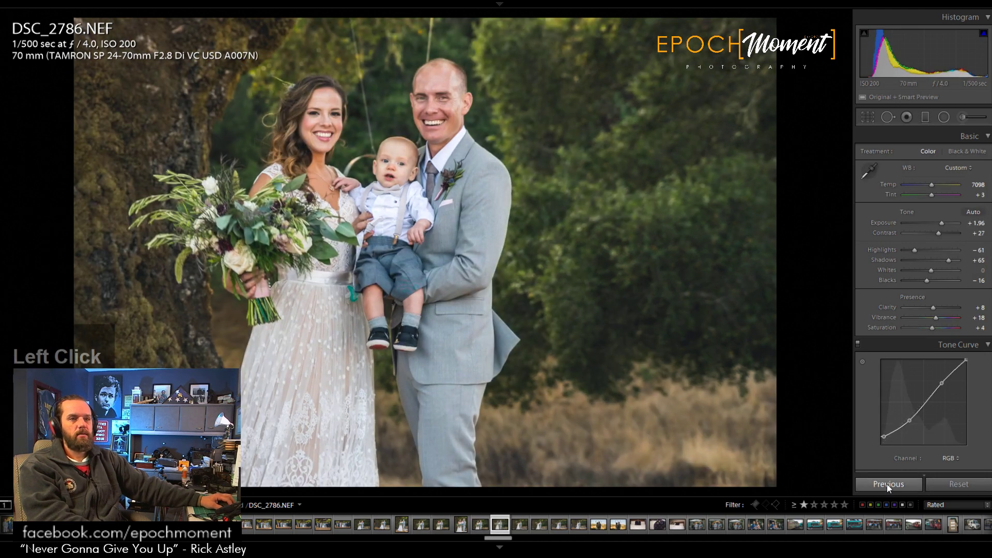
left_click(401, 180)
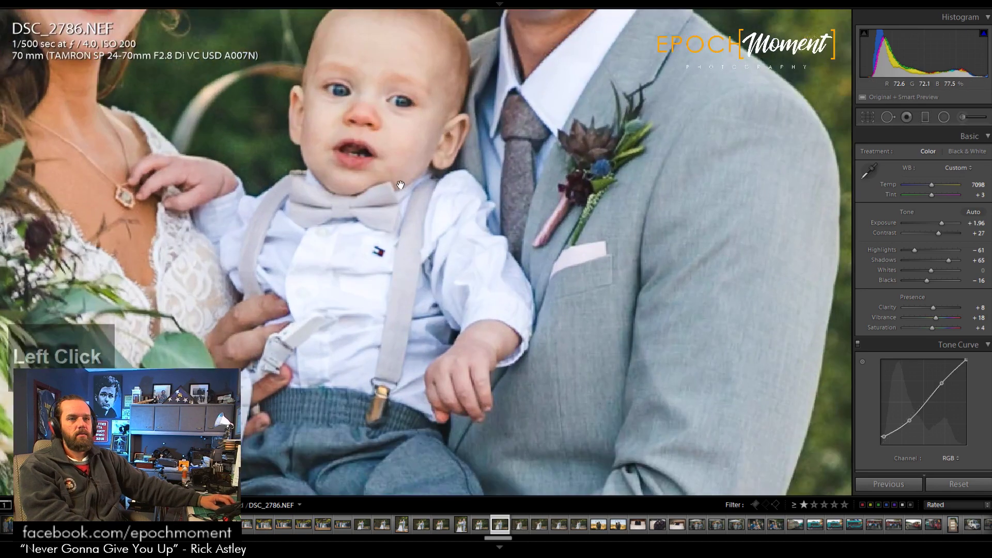
left_click_drag(406, 122, 435, 335)
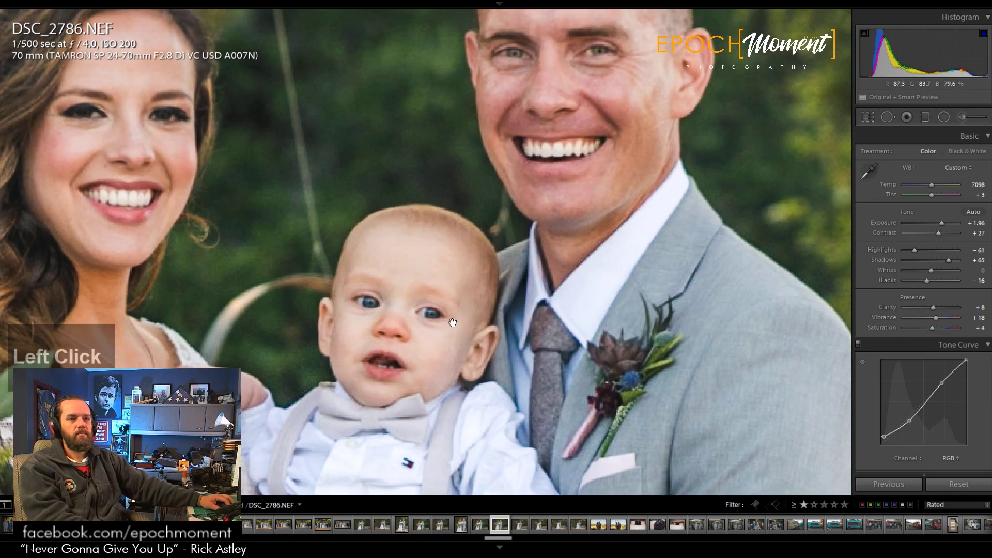
left_click(516, 284)
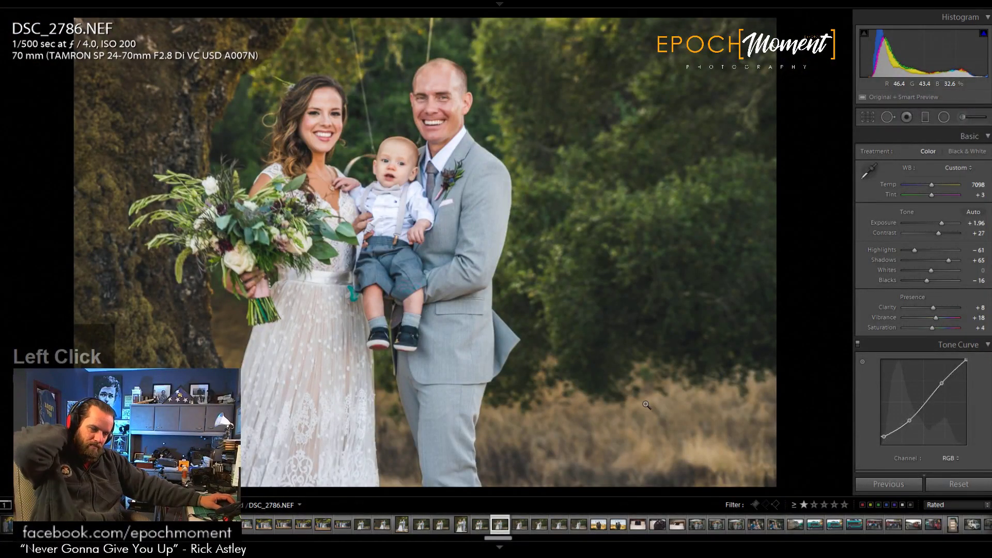
key("0")
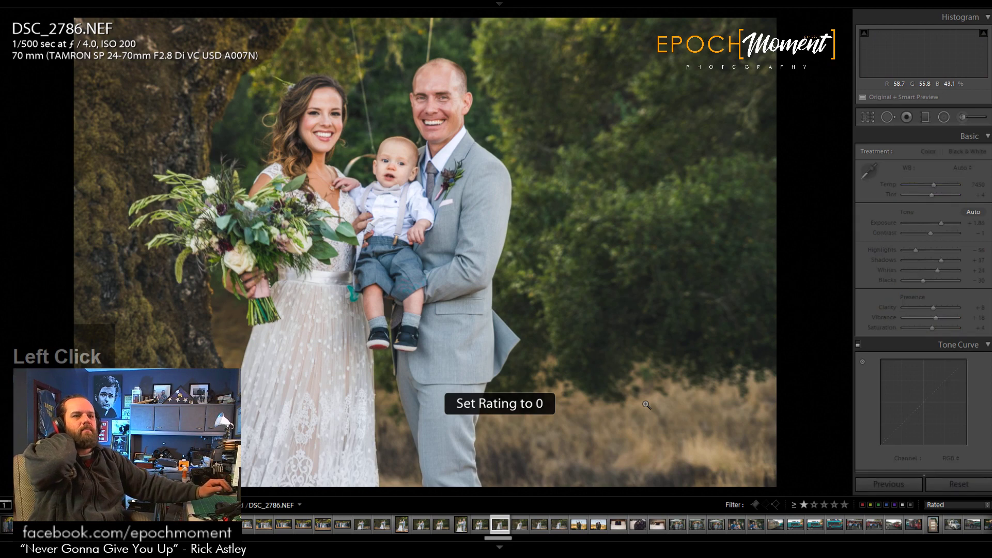
Step: Apply the previous settings to DSC_2787, then tighten its crop at the original ratio and shift it around the family and raised bouquet
key("Right")
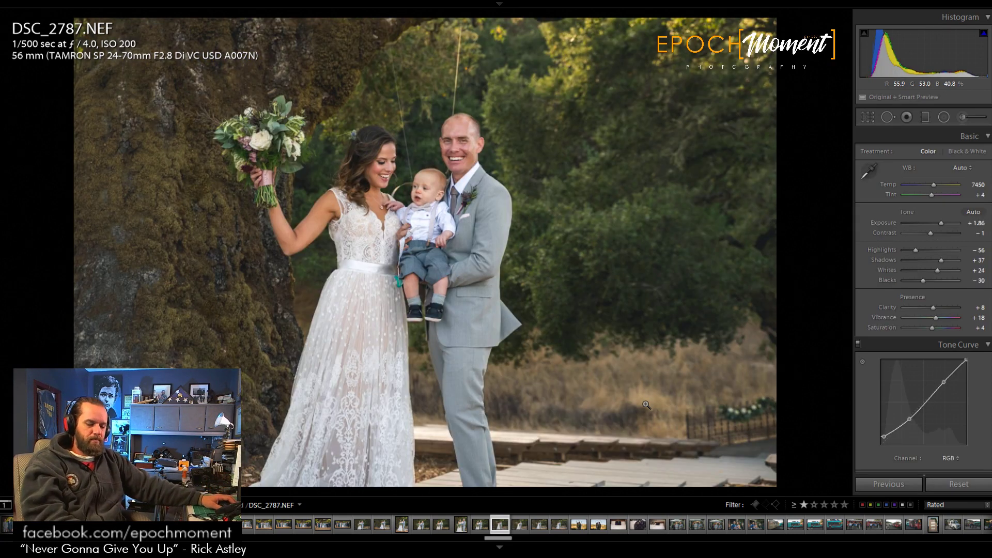
left_click(882, 485)
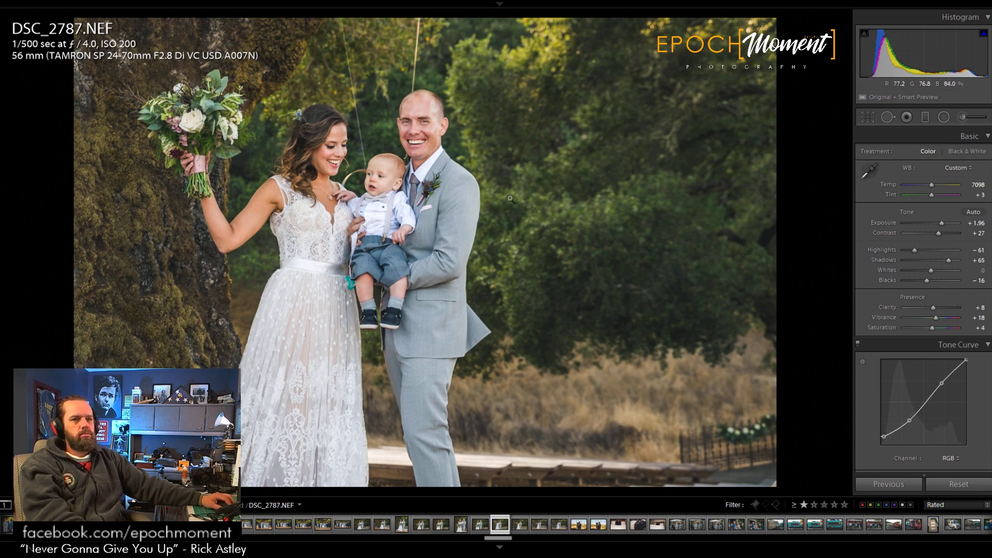
left_click(867, 117)
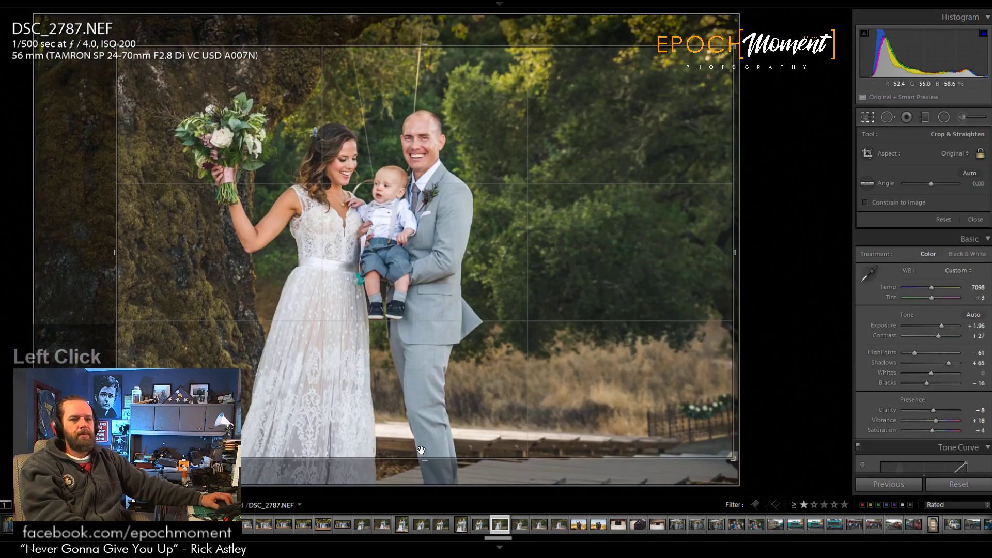
left_click_drag(424, 458, 424, 439)
left_click_drag(428, 325, 470, 318)
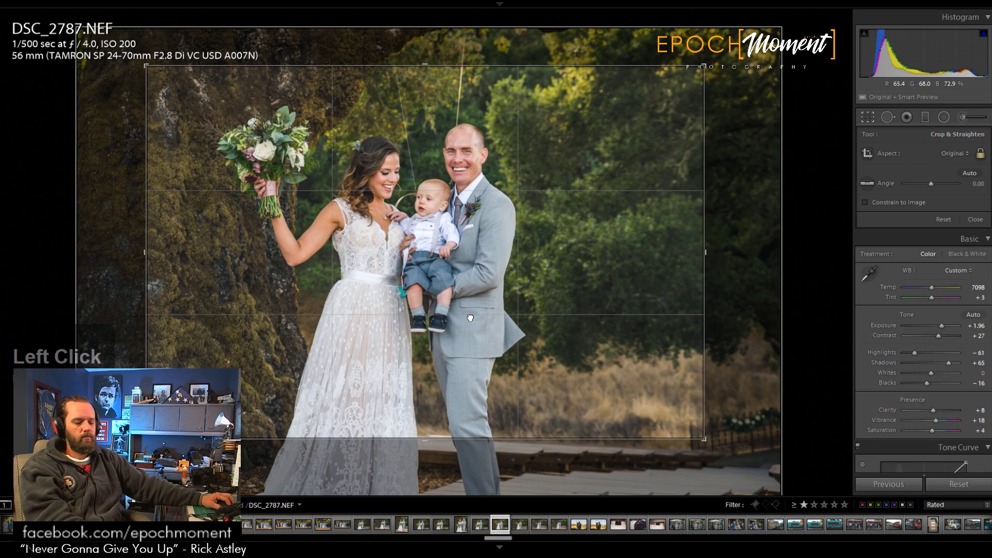
Step: Commit the crop on DSC_2787.NEF and check the baby and the couple up close
key("Return")
left_click(436, 176)
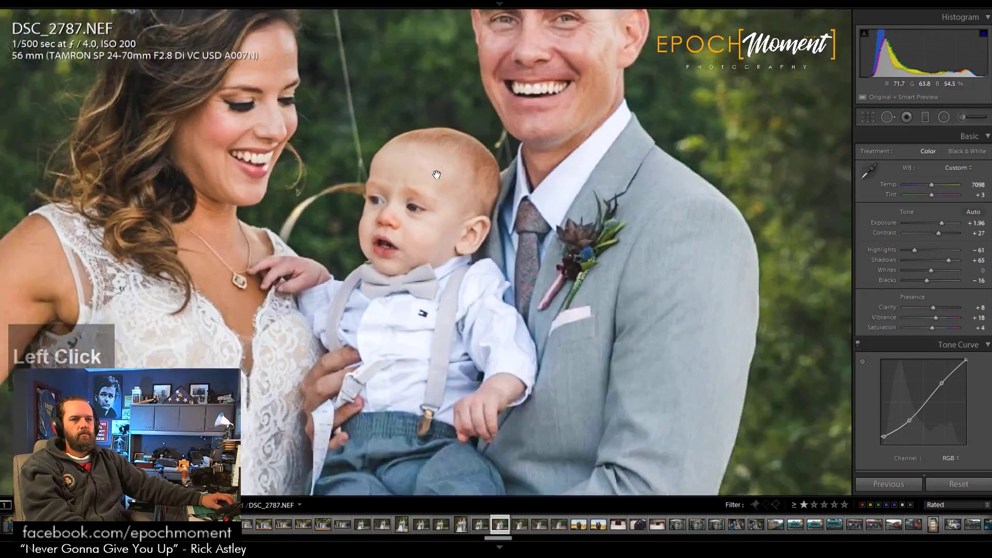
left_click(437, 176)
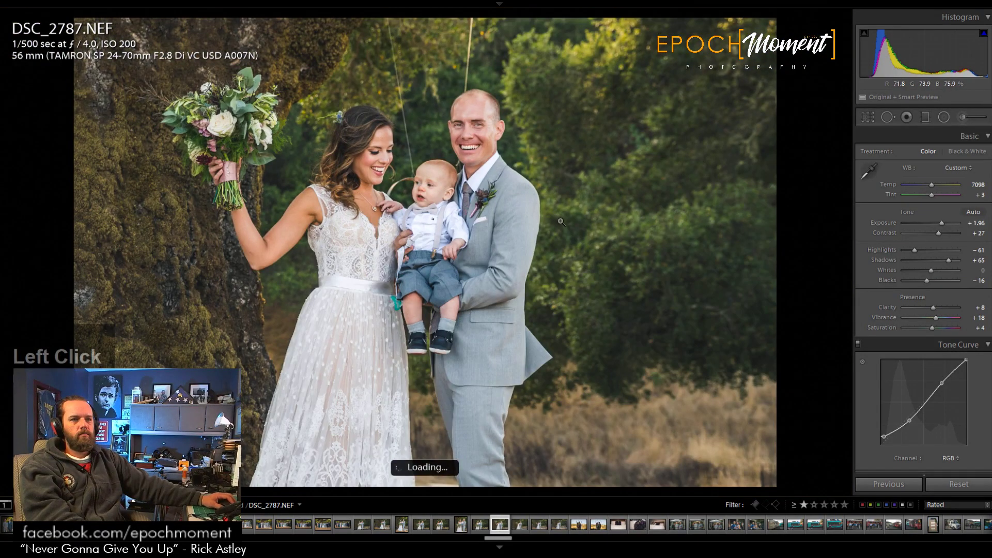
Step: Apply the previous photo's settings to DSC_2788.NEF and DSC_2789.NEF
key("Right")
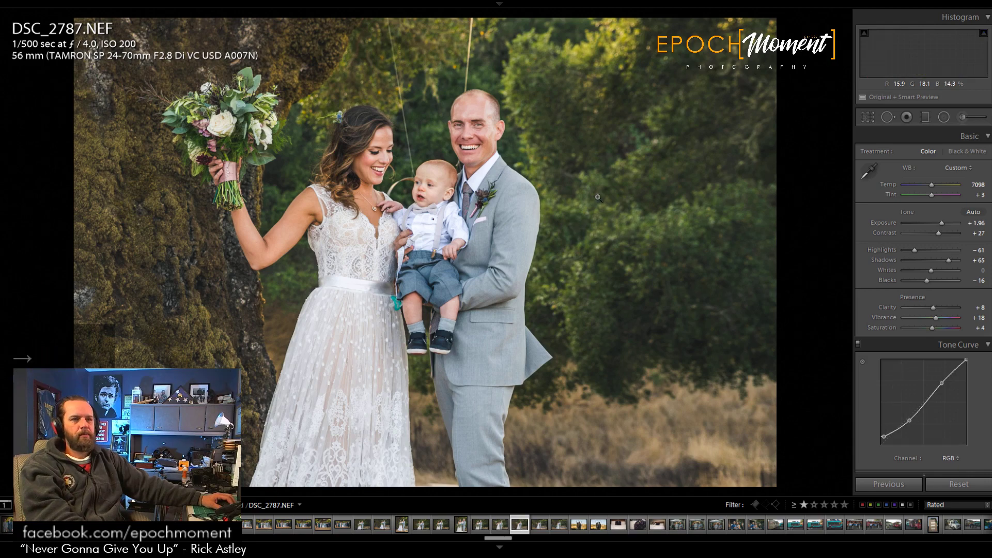
key("Right")
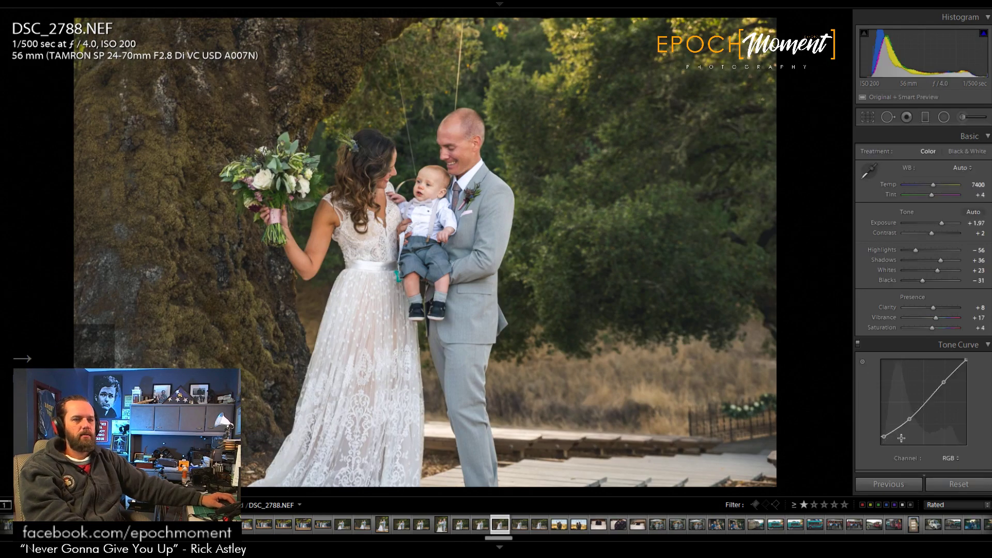
left_click(890, 484)
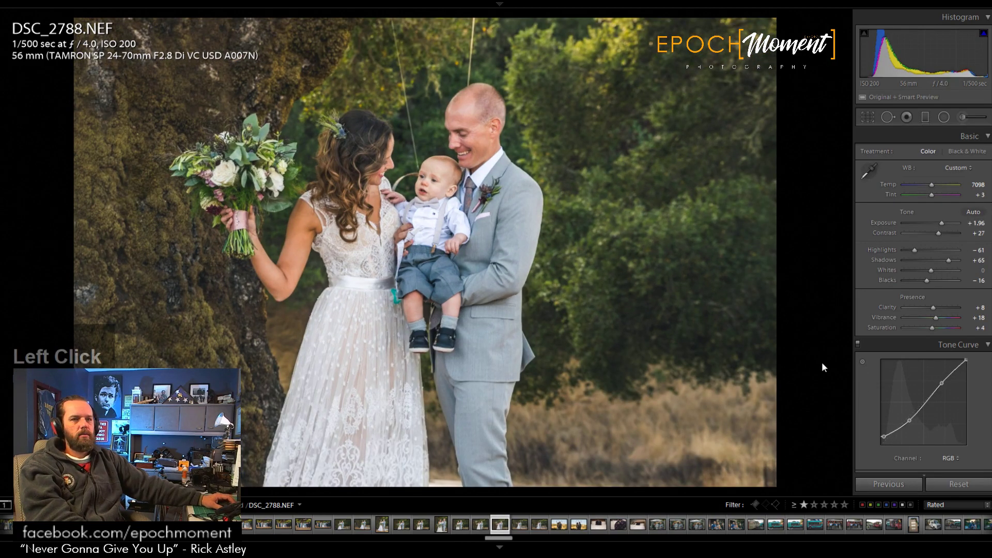
key("Right")
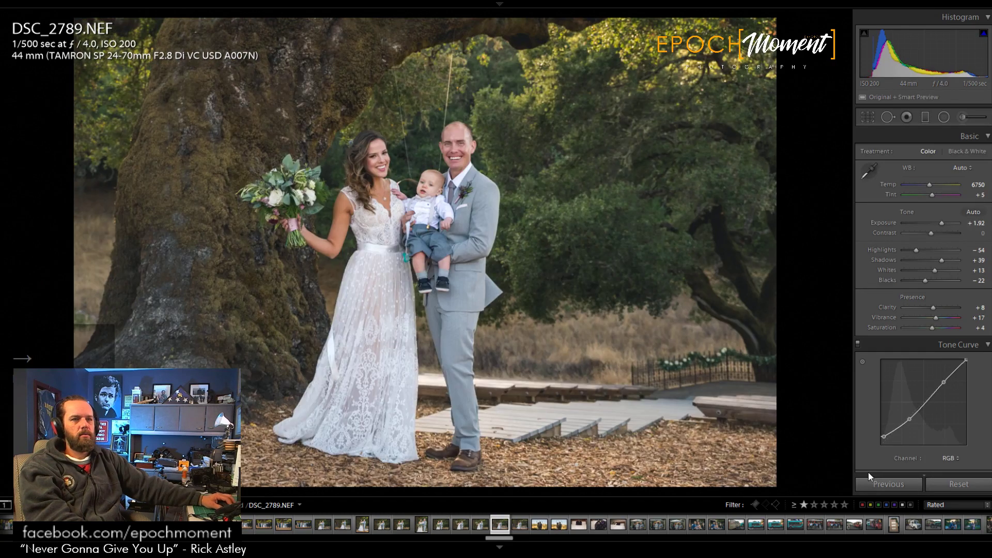
left_click(891, 486)
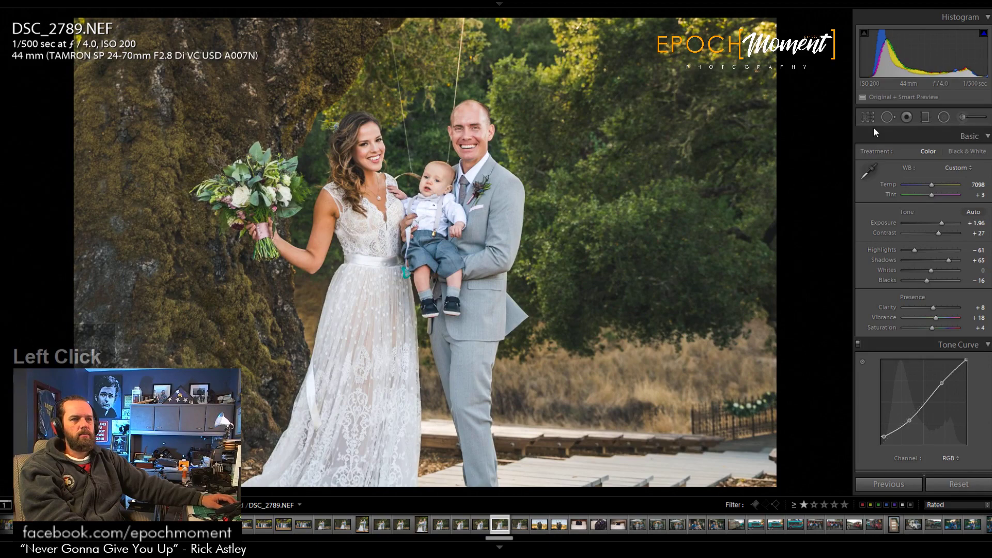
Step: Recrop DSC_2789.NEF with a 0.41 angle, enlarging the frame and including the couple's feet
left_click(869, 118)
left_click_drag(784, 257, 771, 251)
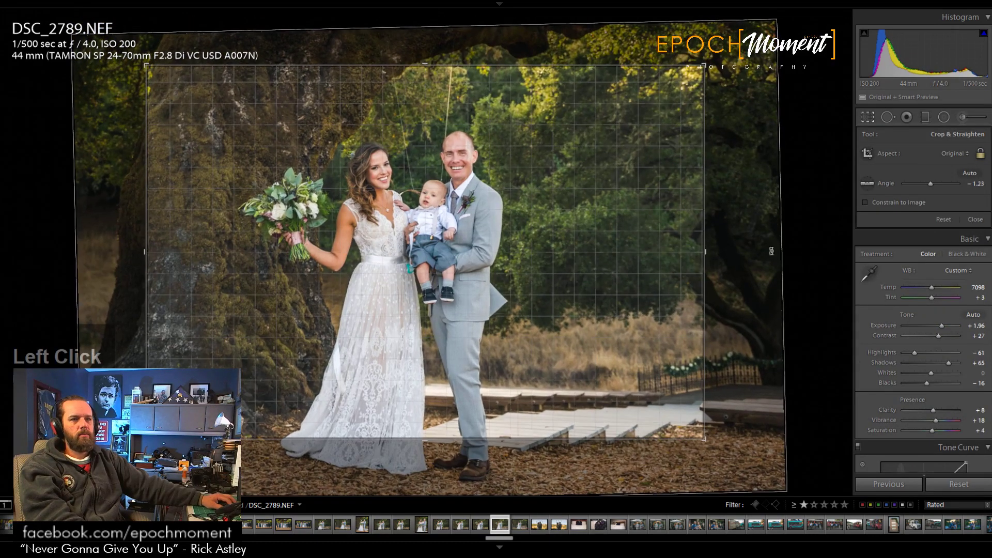
left_click_drag(578, 283, 534, 224)
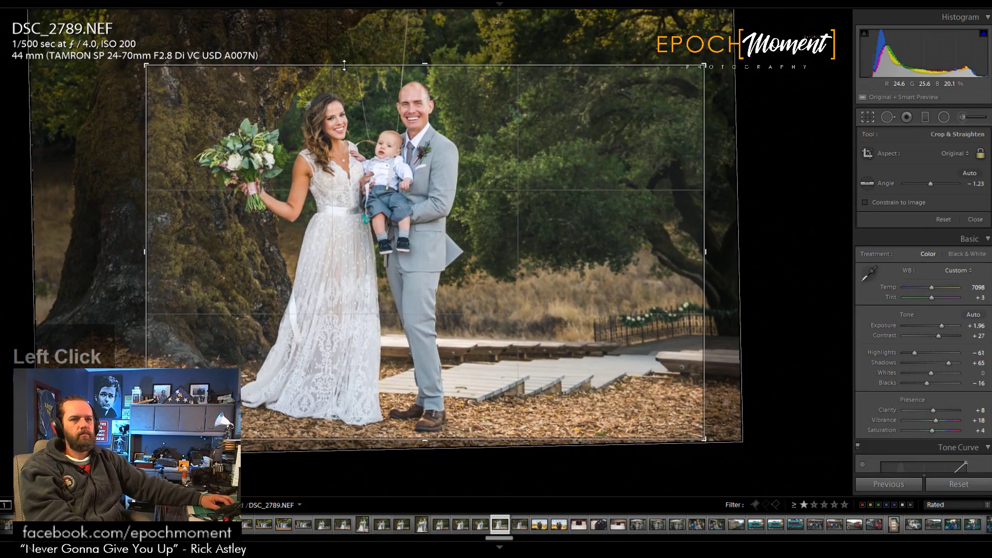
left_click_drag(344, 66, 343, 45)
left_click_drag(763, 139, 763, 153)
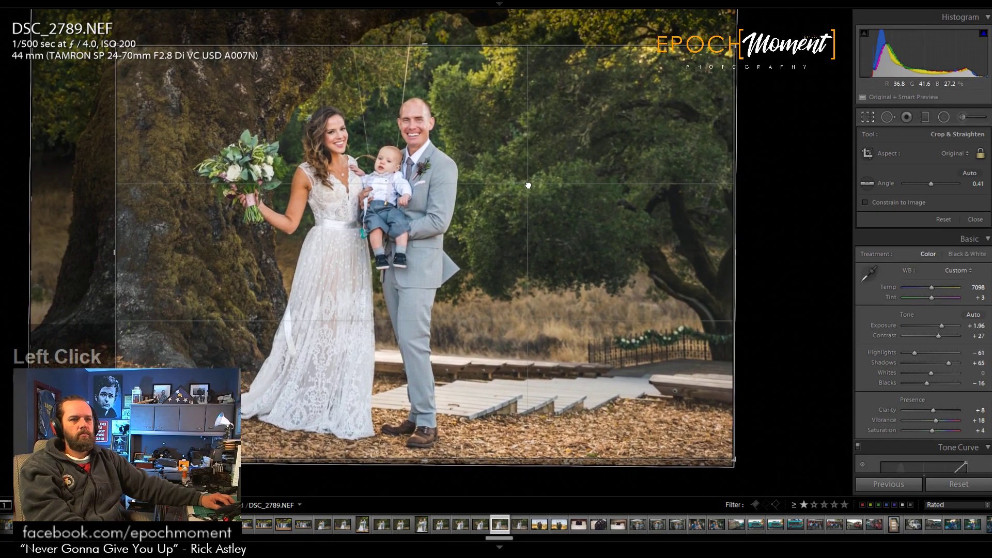
left_click(967, 218)
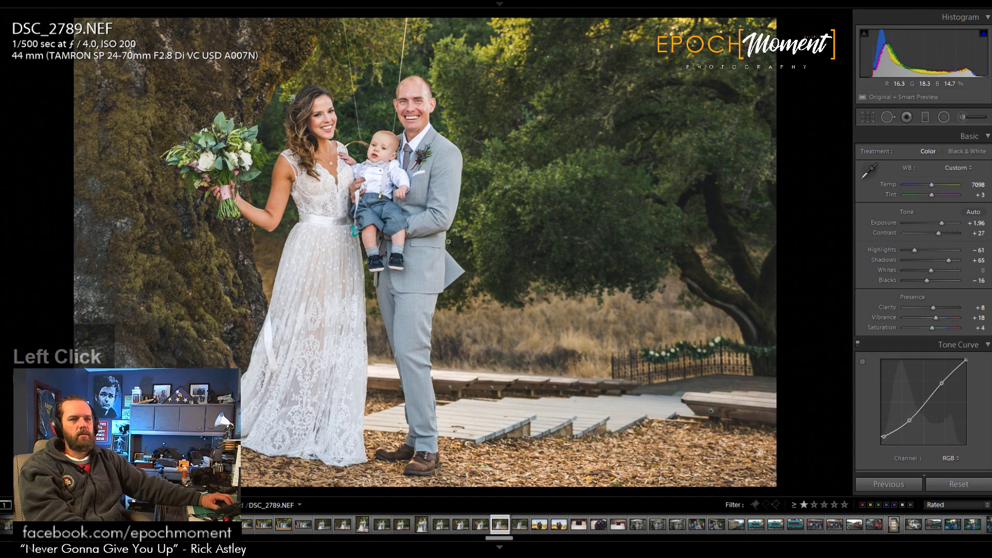
Step: Inspect the groom's jacket in DSC_2789.NEF and center the radial filter on the family
left_click(448, 283)
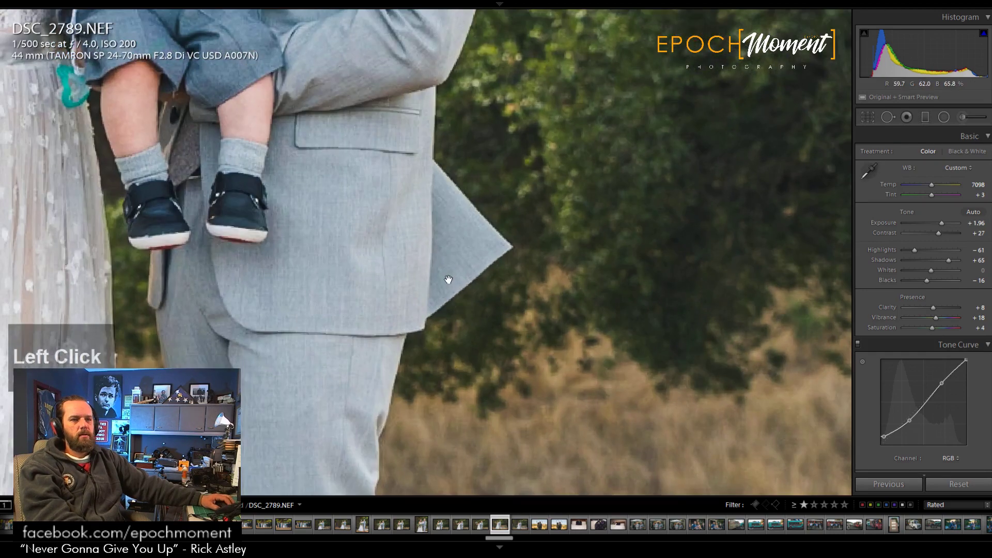
left_click(451, 237)
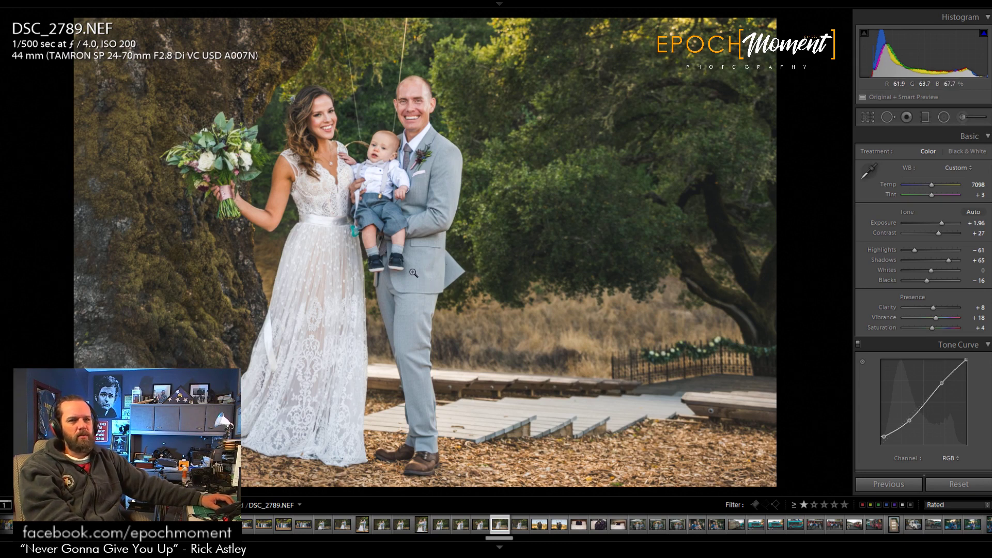
left_click(943, 122)
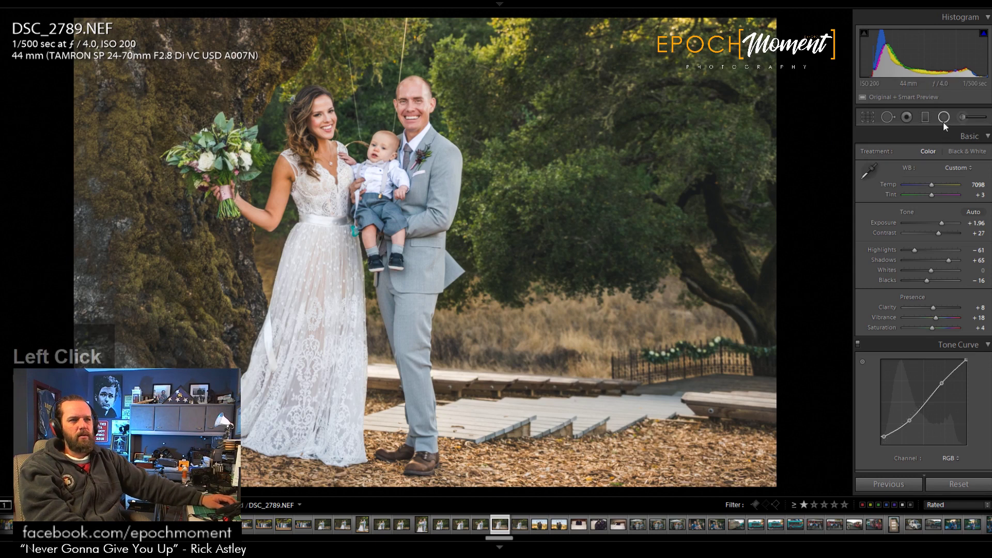
left_click(363, 216)
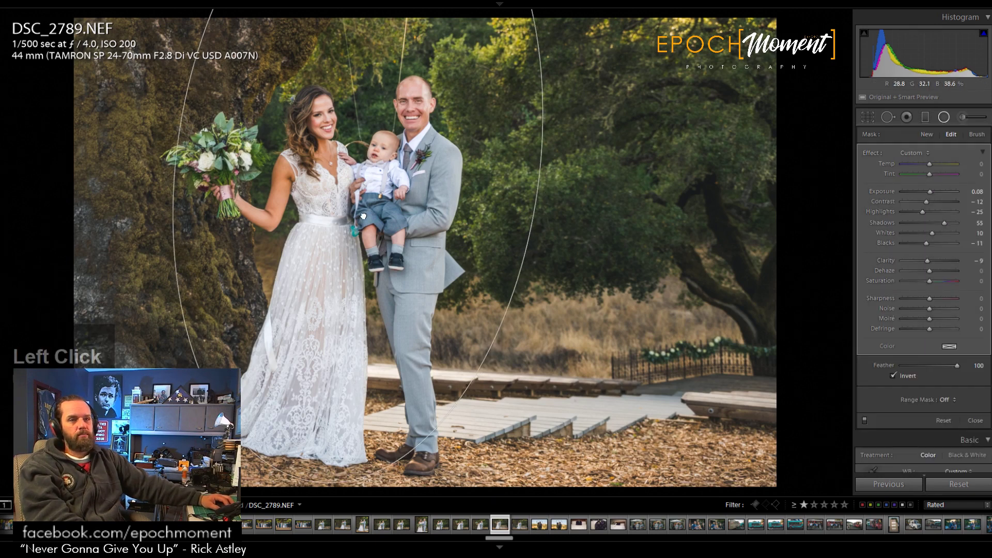
left_click(975, 421)
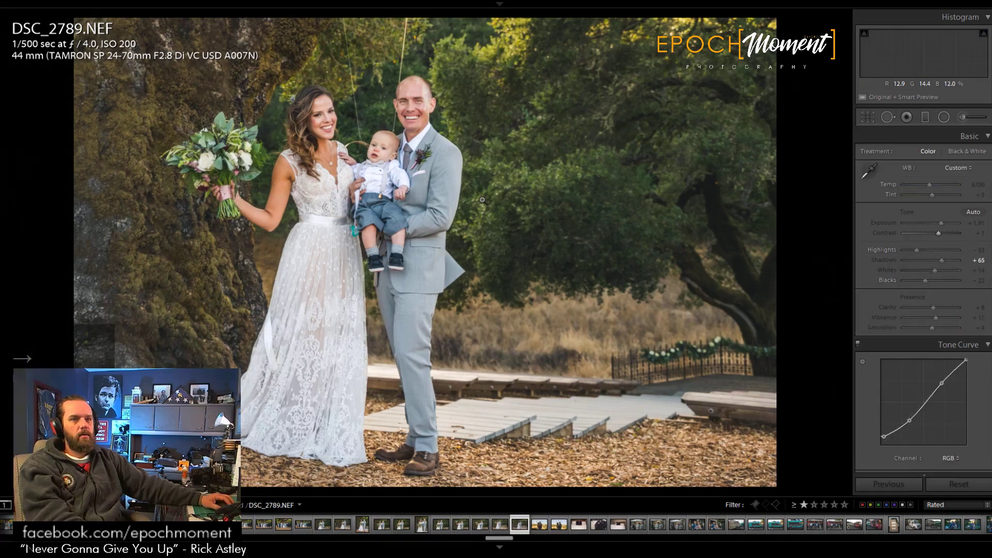
Step: Apply the previous photo's settings to DSC_2790.NEF and DSC_2793.NEF
key("Right")
left_click(888, 483)
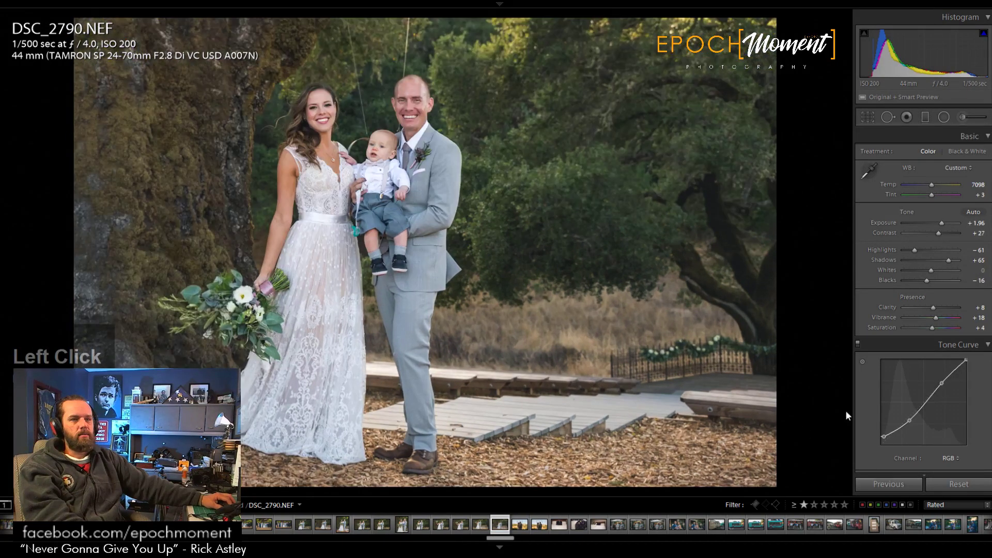
key("Right")
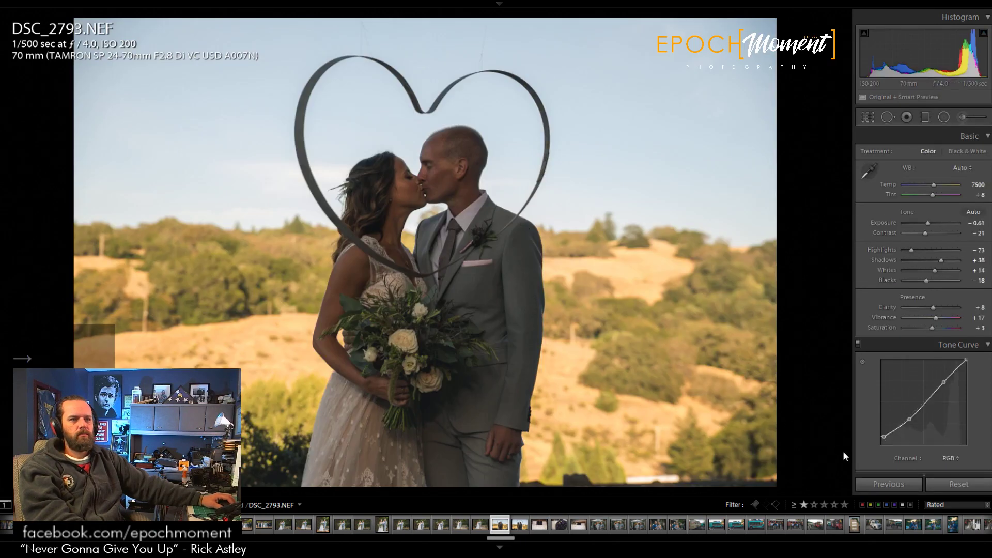
left_click(888, 481)
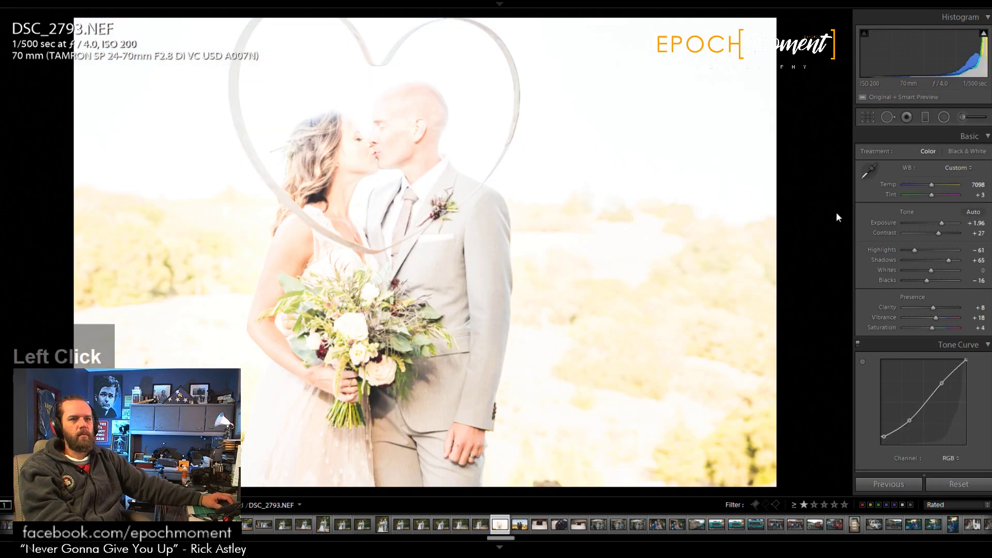
Step: Reset the crop of DSC_2793.NEF to the full frame and apply automatic tone
left_click(871, 123)
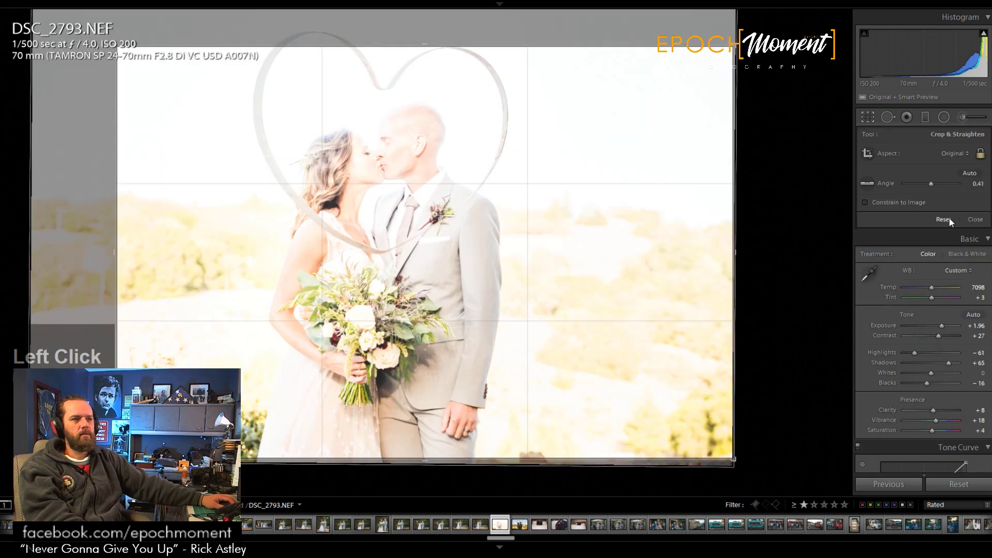
left_click(973, 219)
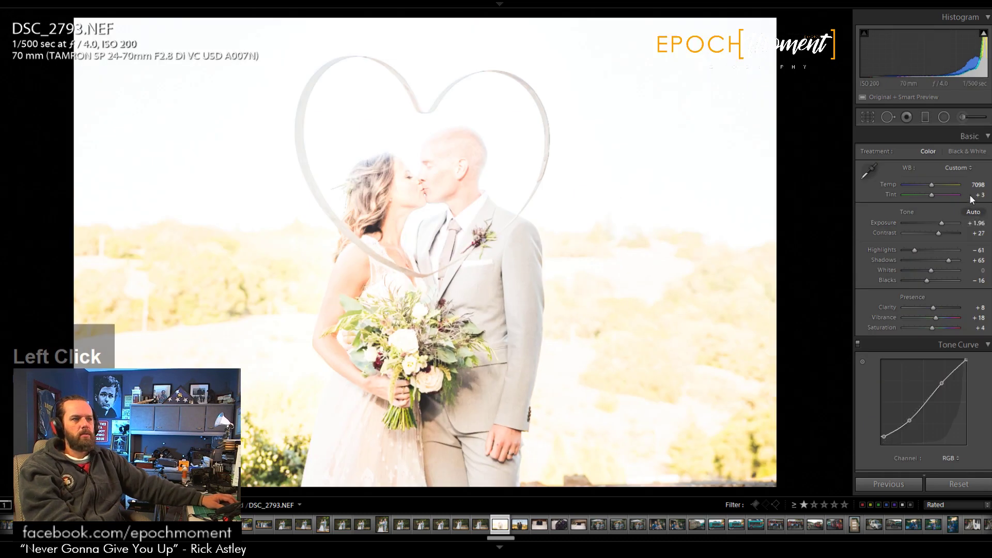
key("ctrl+u")
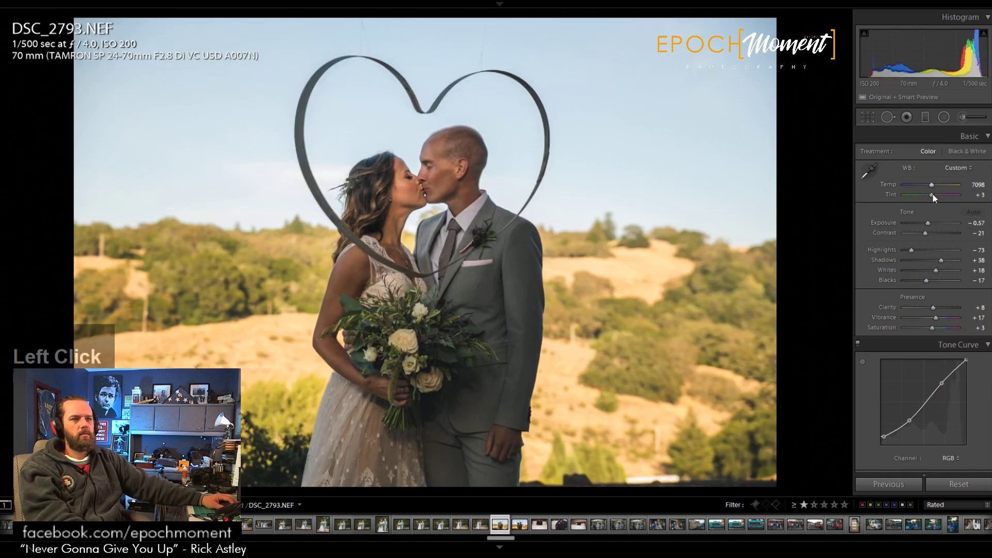
Step: Center the existing radial filter on the kissing couple in DSC_2793.NEF and widen it around them
key("shift+m")
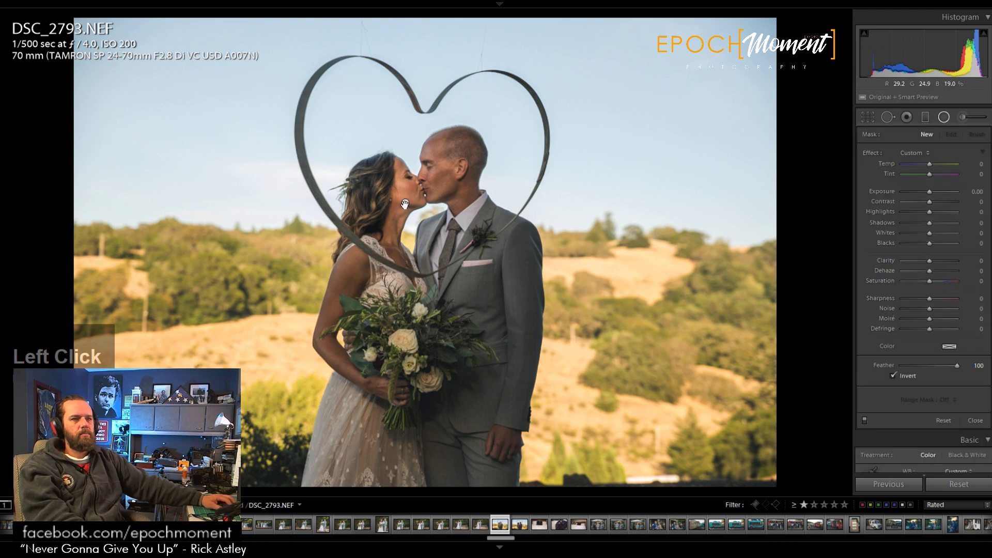
left_click(405, 205)
left_click_drag(427, 247, 460, 283)
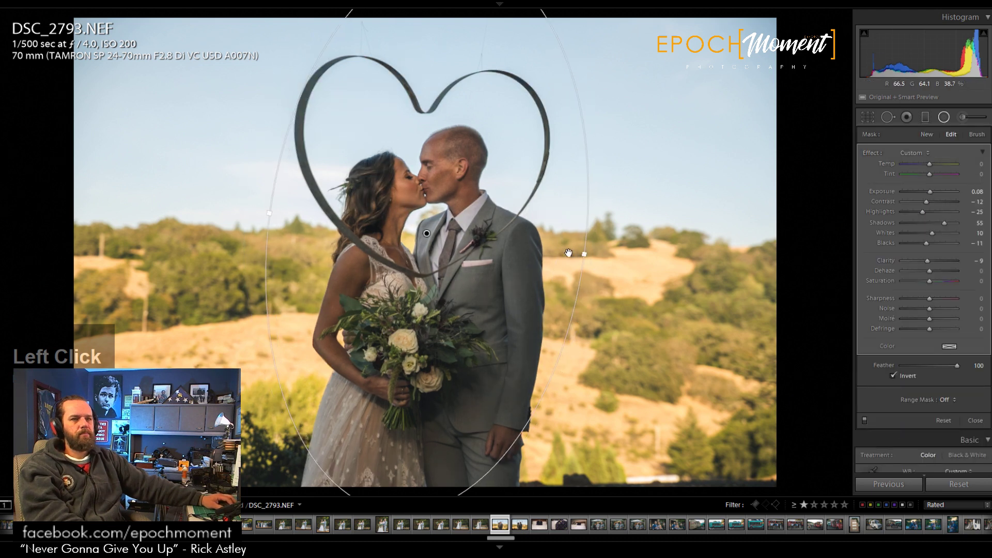
left_click_drag(596, 262, 630, 244)
left_click_drag(513, 245, 506, 249)
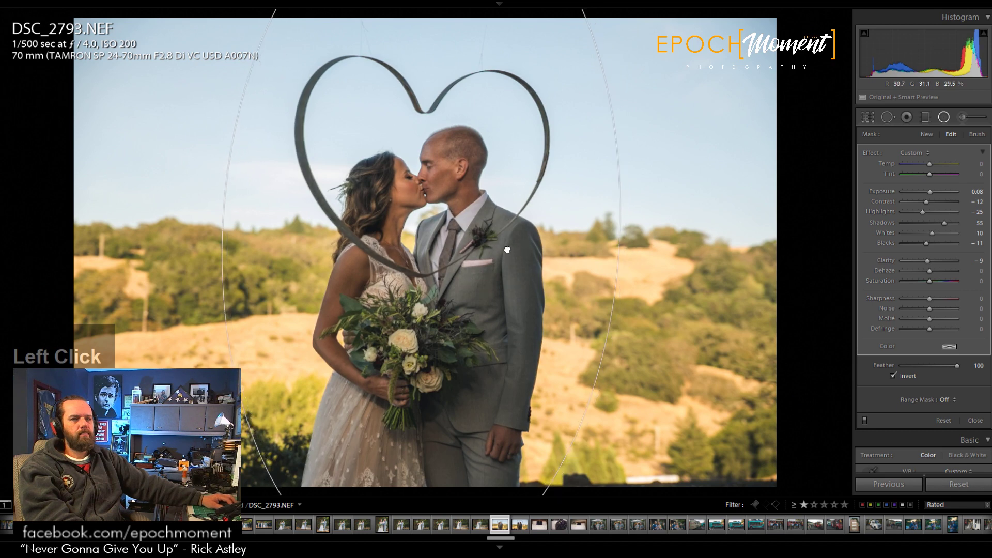
left_click(975, 421)
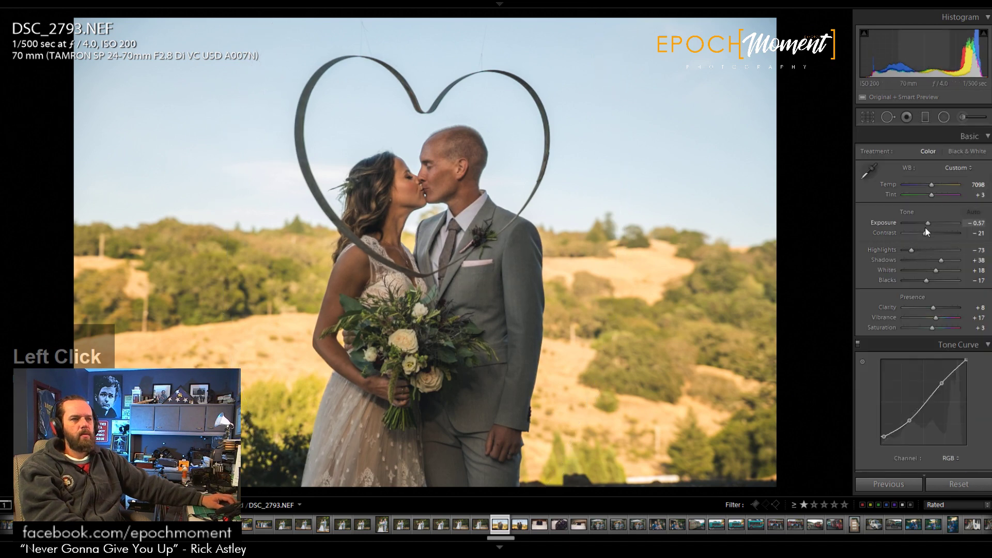
Step: Set DSC_2793.NEF to Contrast +14, Temp 6314, Highlights −53 and Shadows +63
left_click_drag(926, 233, 935, 233)
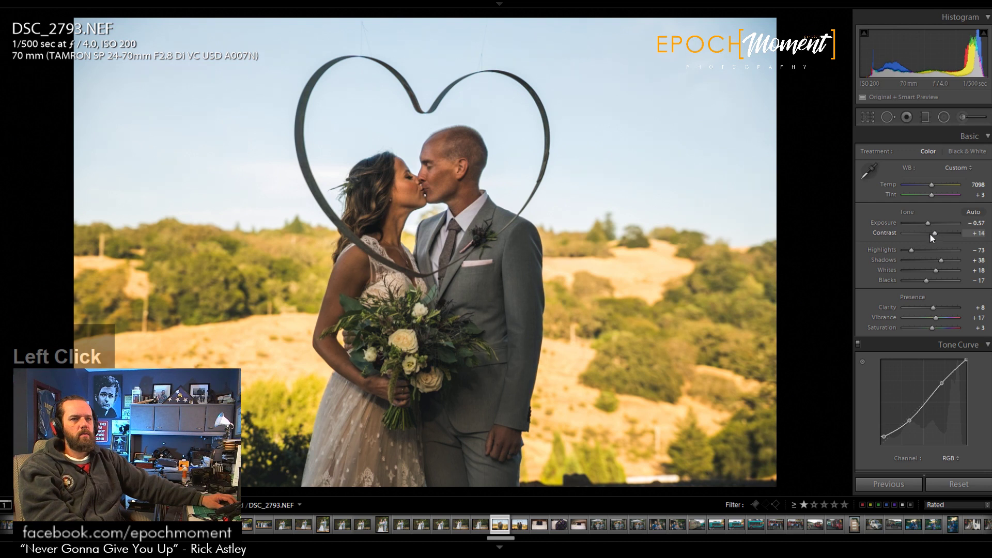
left_click_drag(928, 185, 927, 186)
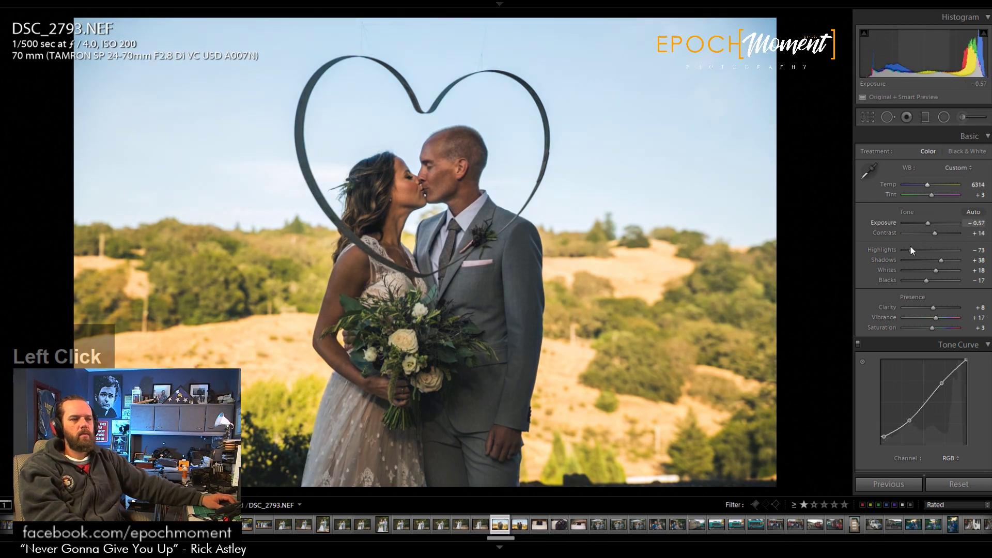
left_click_drag(911, 250, 944, 260)
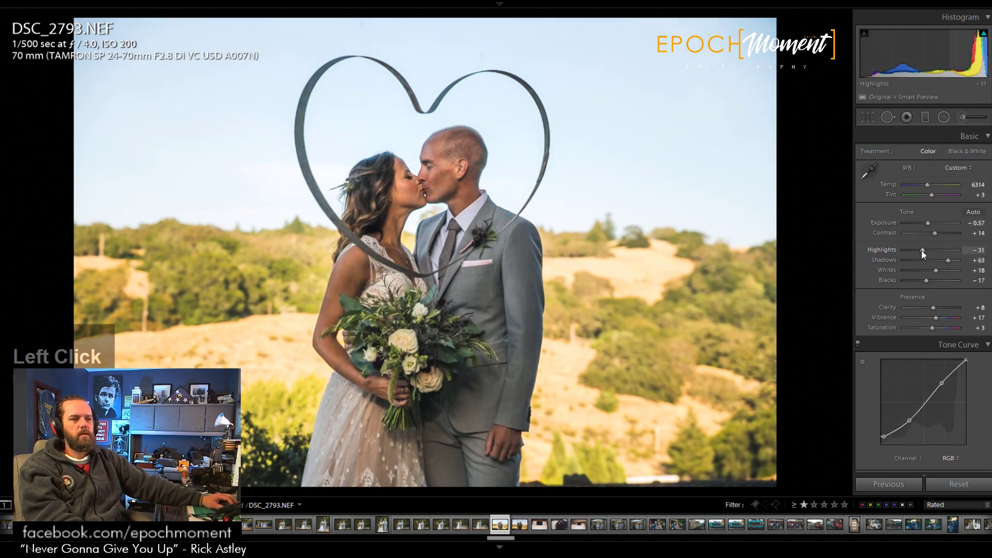
left_click_drag(922, 250, 915, 250)
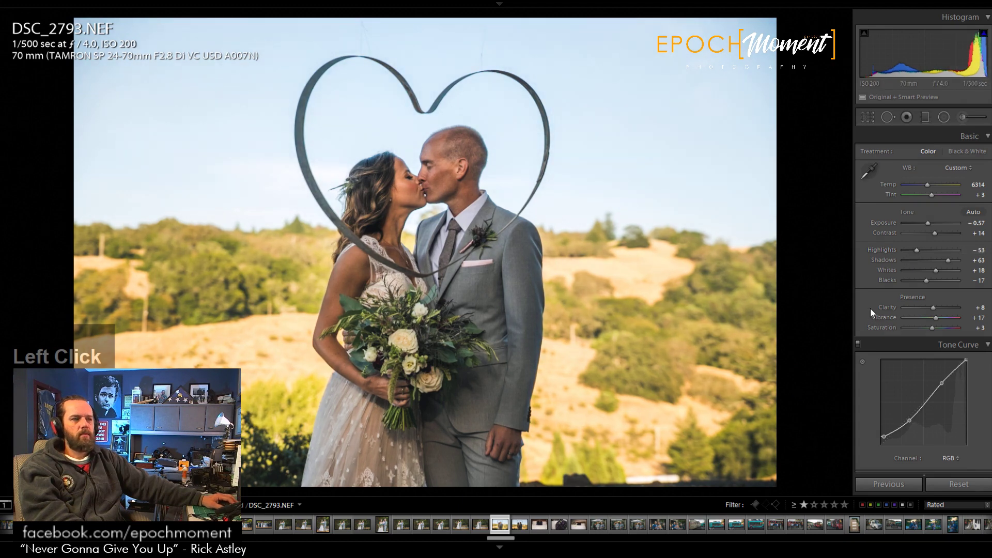
Step: Set the radial filter around the couple to Exposure 0.18, Contrast 8, Highlights −49 and Clarity 6
left_click(396, 195)
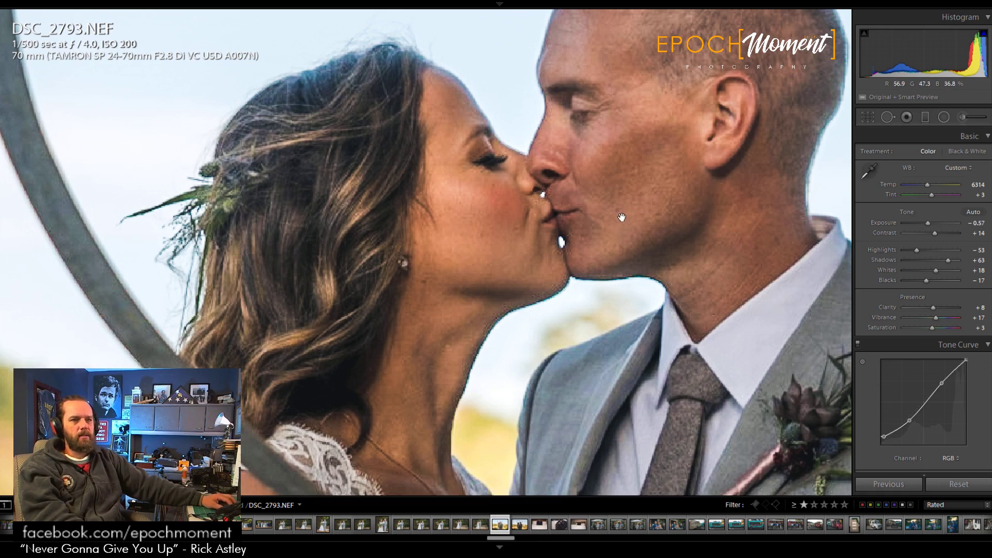
left_click_drag(636, 200, 617, 272)
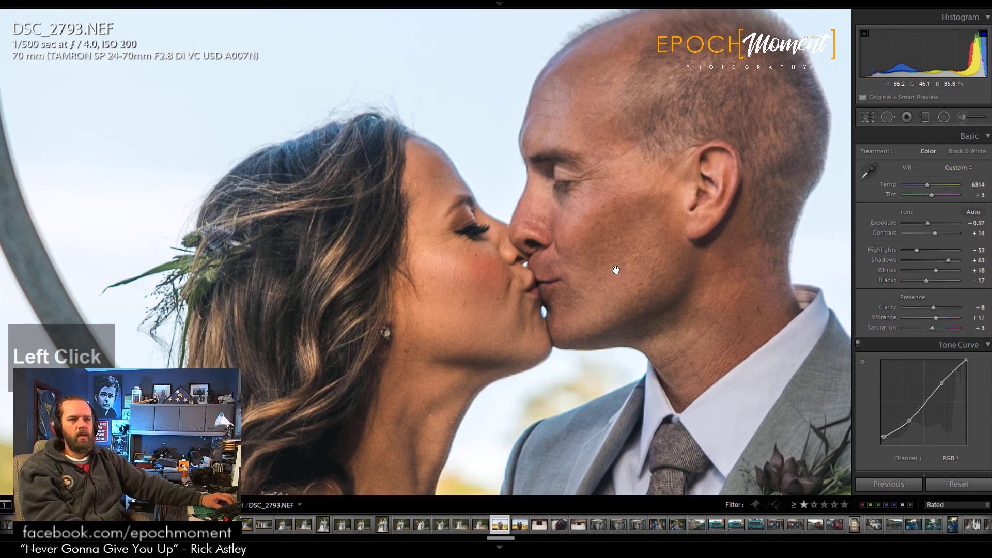
left_click_drag(617, 270, 613, 272)
left_click(566, 271)
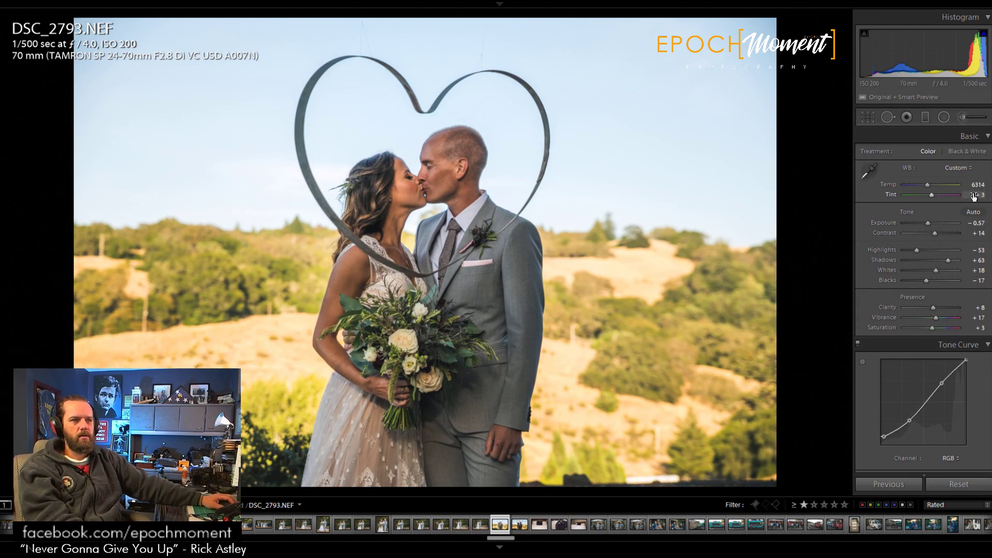
left_click(943, 117)
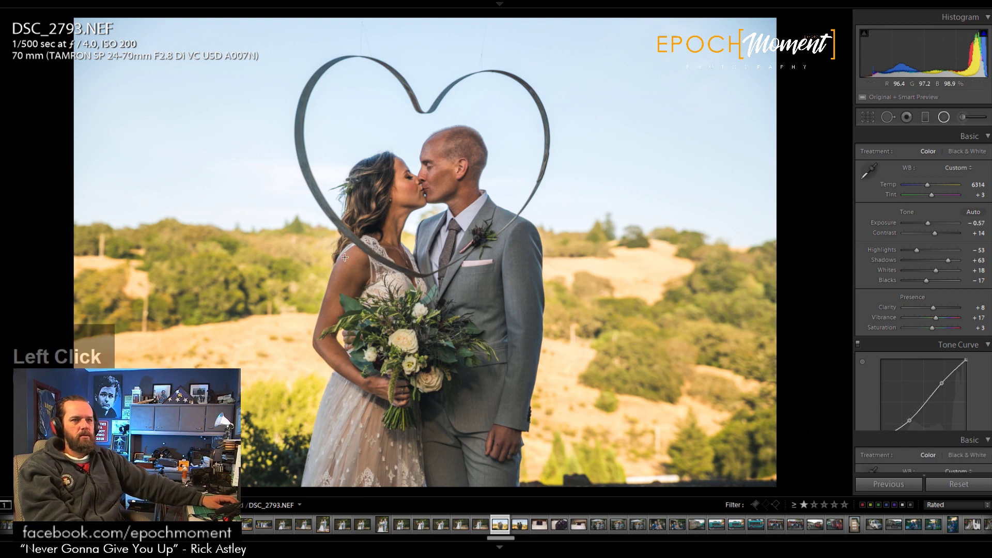
left_click(419, 230)
left_click_drag(432, 280, 438, 311)
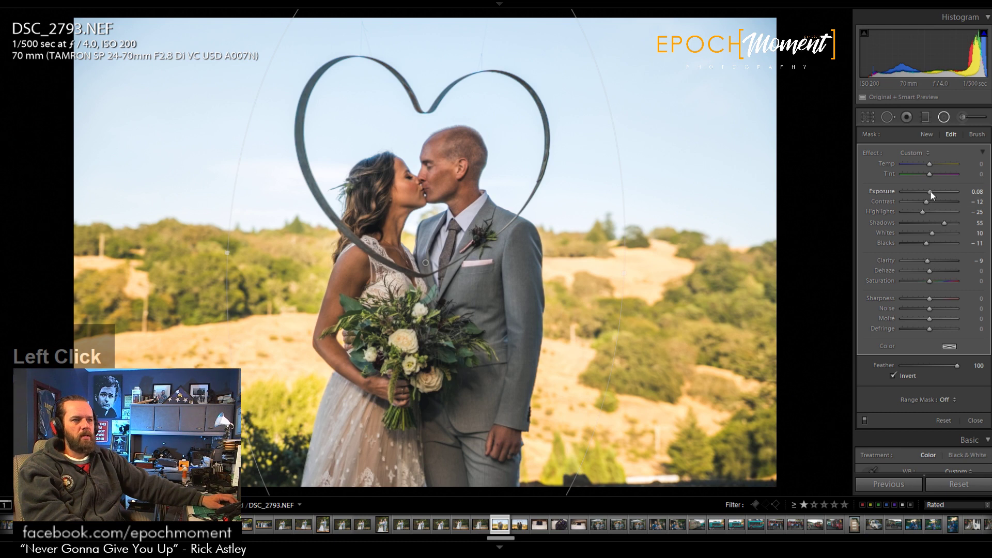
scroll(931, 191, "up", 2)
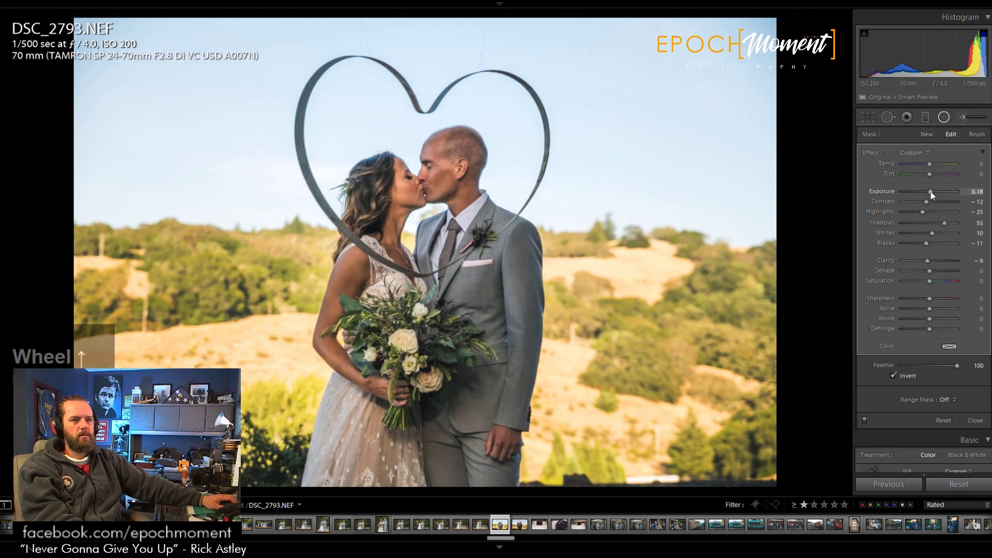
left_click_drag(922, 213, 932, 203)
left_click_drag(929, 258, 933, 260)
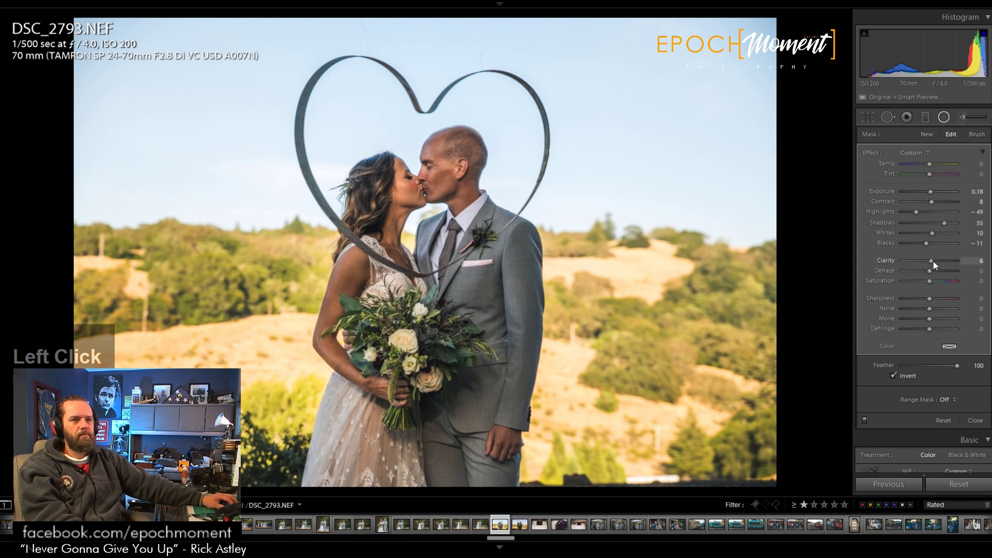
left_click(981, 422)
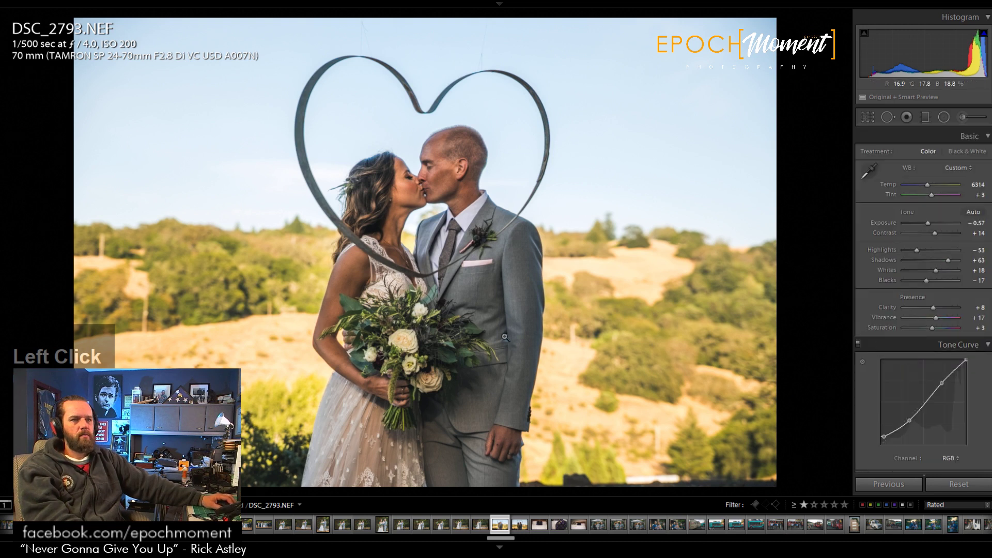
Step: Convert DSC_2793.NEF to black and white and turn off its split toning
scroll(876, 313, "down", 3)
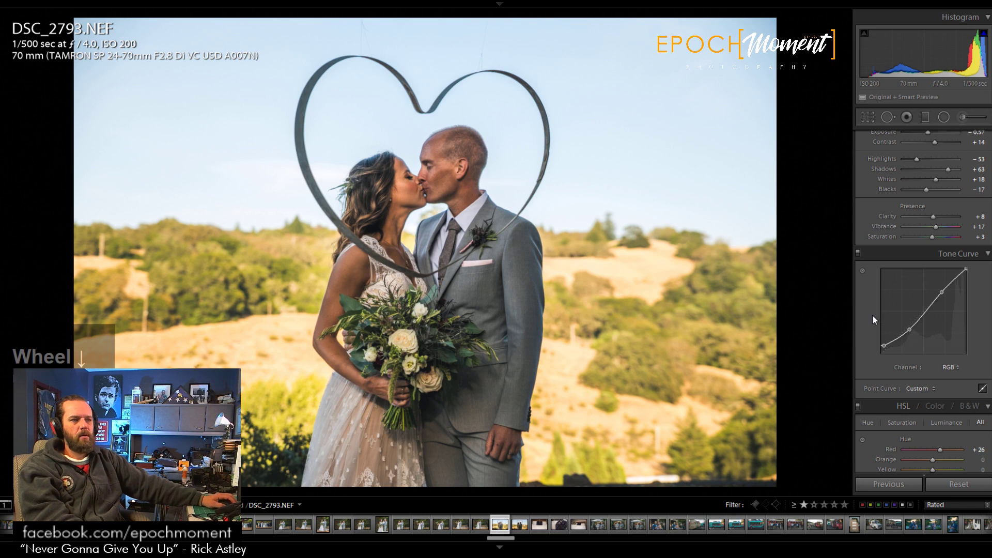
scroll(986, 236, "up", 3)
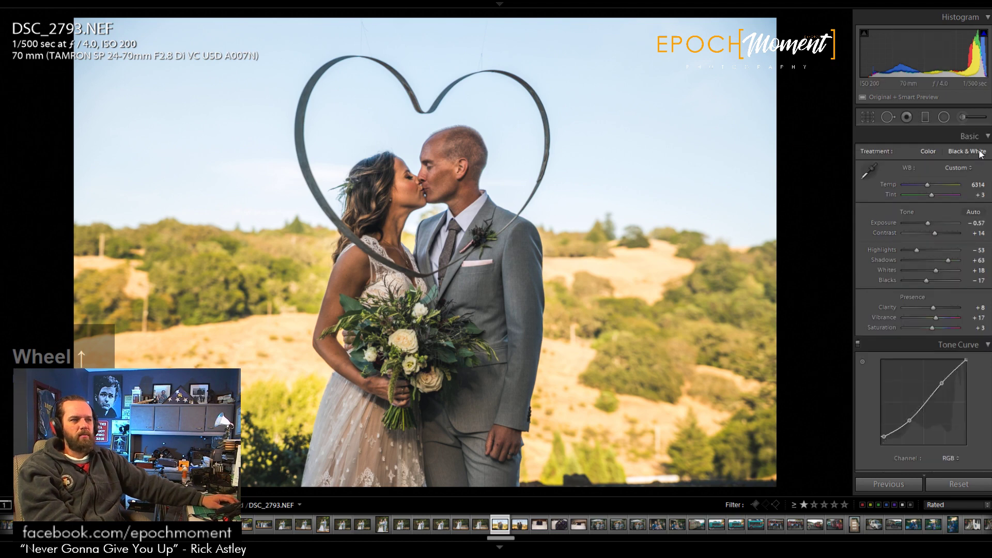
left_click(979, 151)
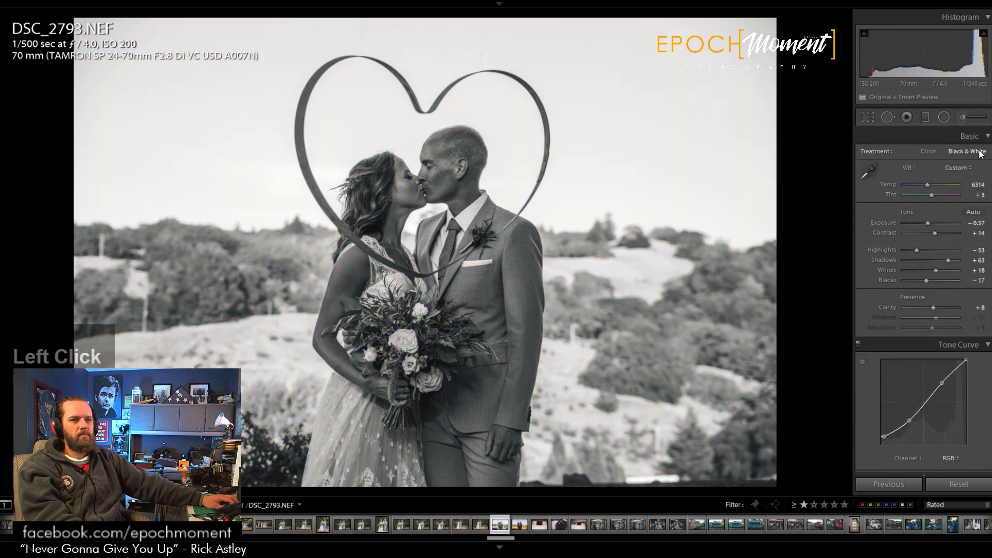
scroll(871, 305, "down", 5)
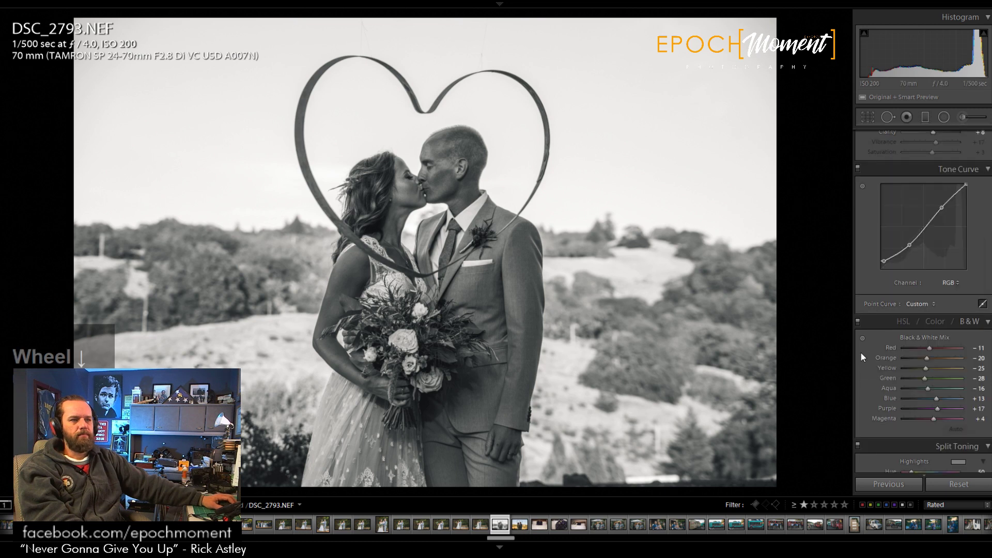
left_click(858, 445)
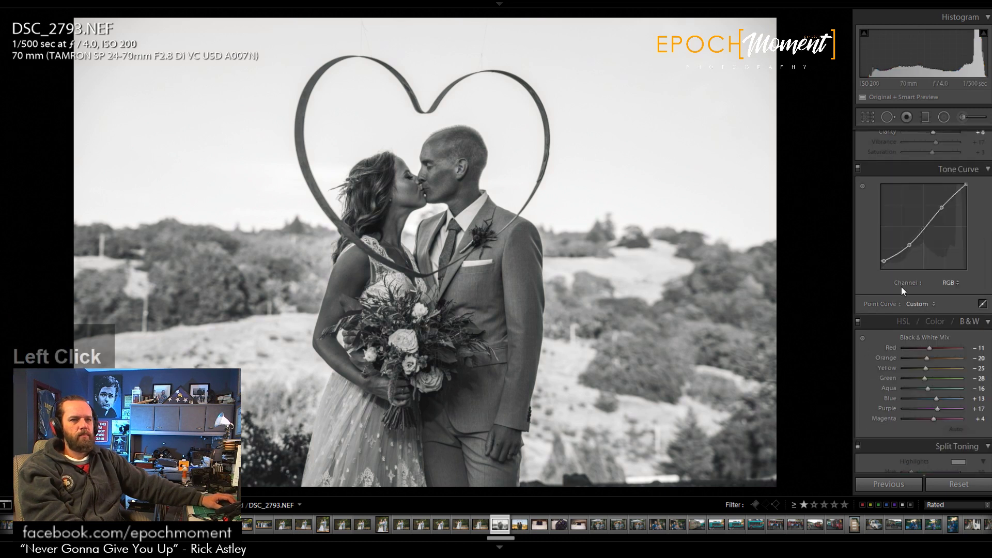
Step: Set Whites to +80 and Blacks to −73, and fade the tone curve's endpoints by raising the black point and lowering the white point
scroll(890, 269, "up", 5)
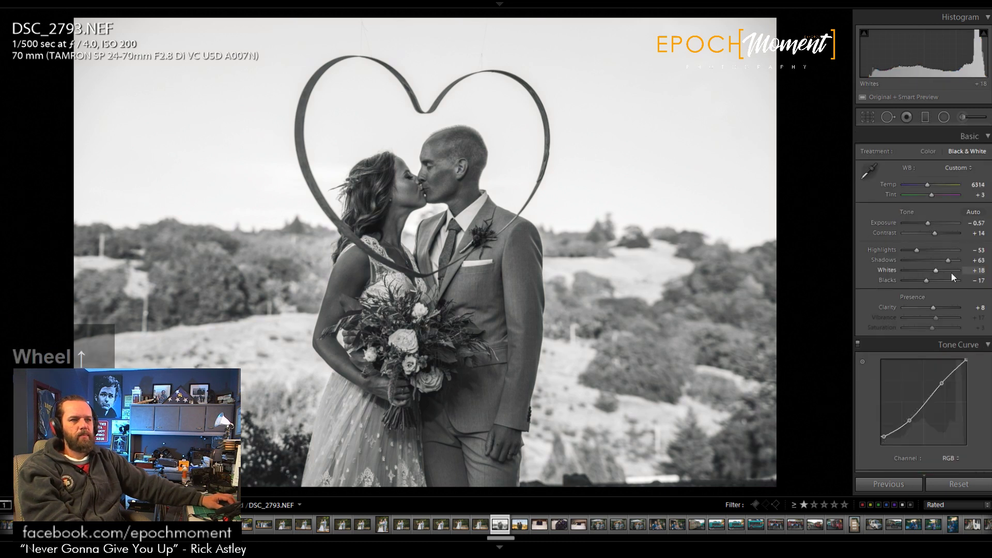
left_click(954, 271)
left_click(911, 281)
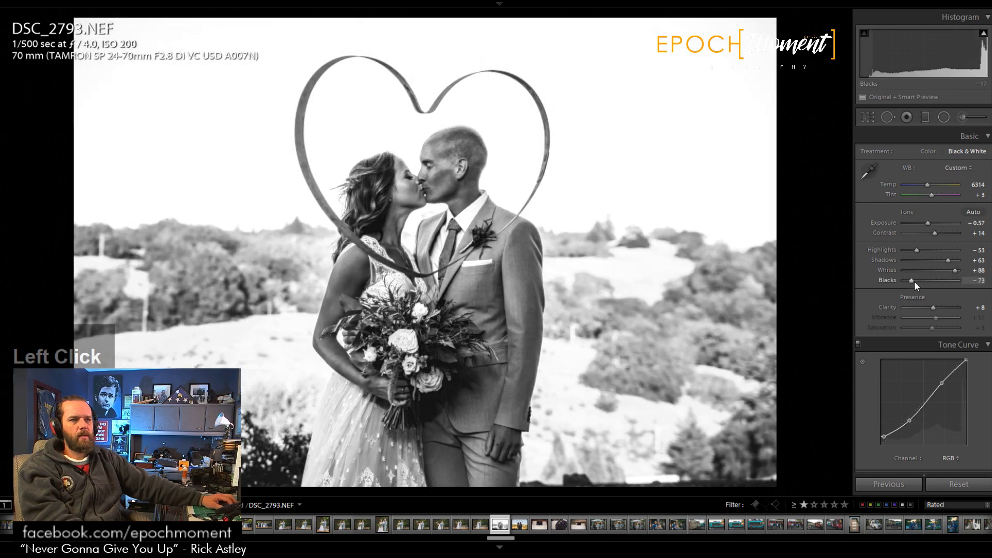
left_click(951, 272)
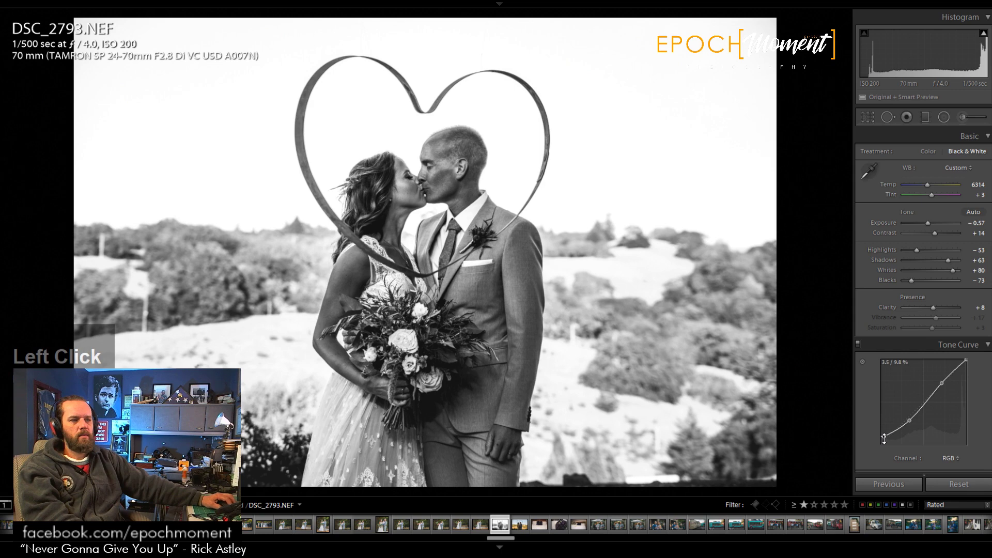
left_click_drag(883, 437, 885, 429)
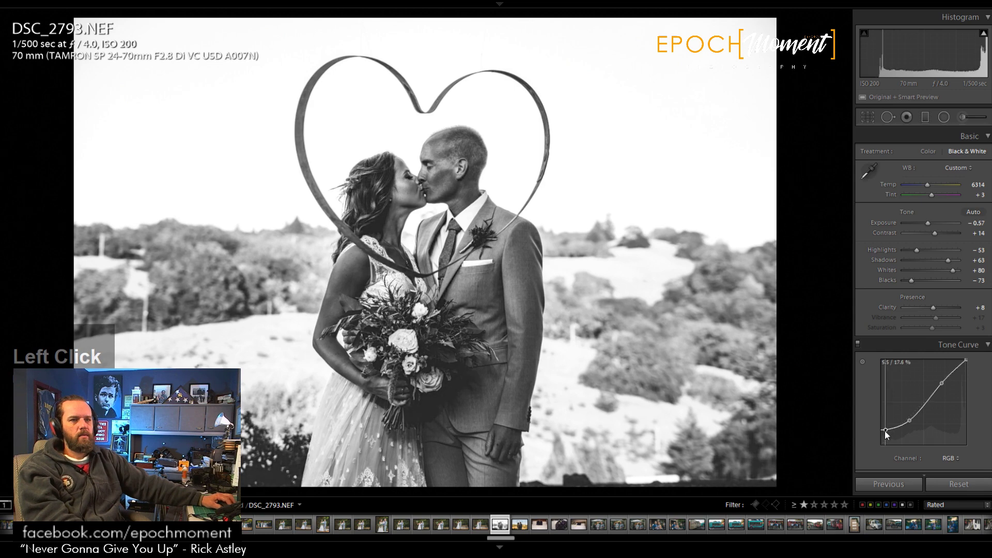
left_click_drag(965, 360, 960, 365)
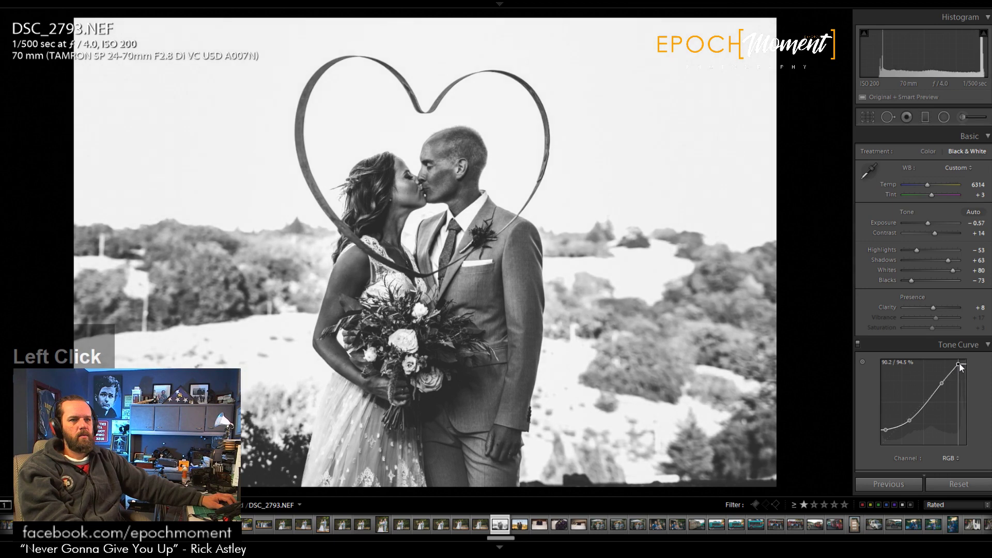
Step: Brighten the skin tones in the black and white mix with Orange −4 and Red +19
left_click(421, 179)
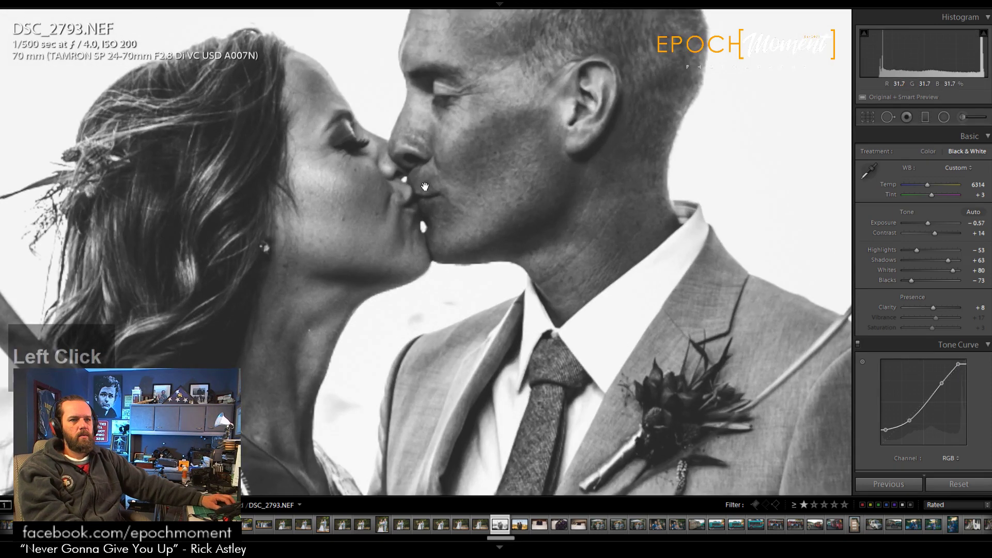
scroll(874, 397, "down", 5)
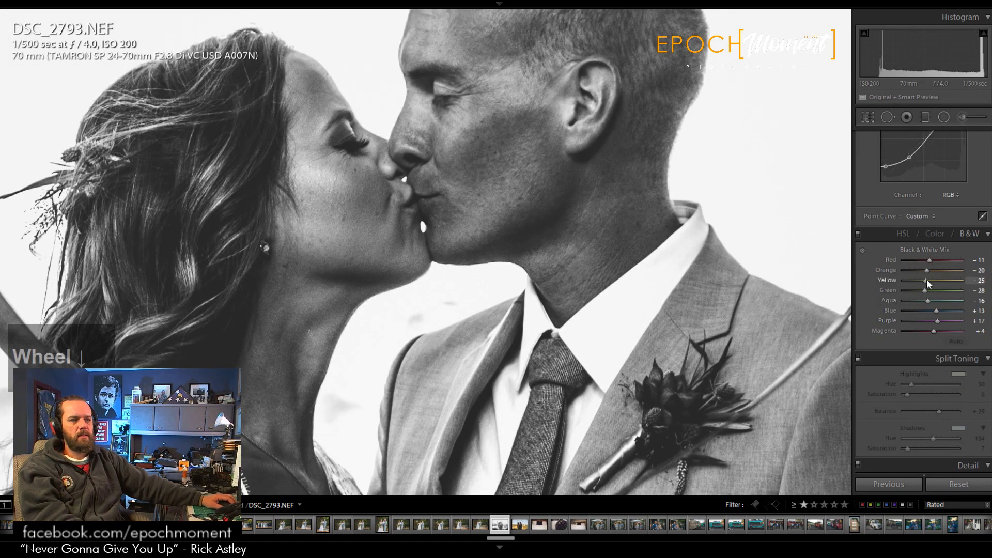
left_click_drag(925, 272, 931, 272)
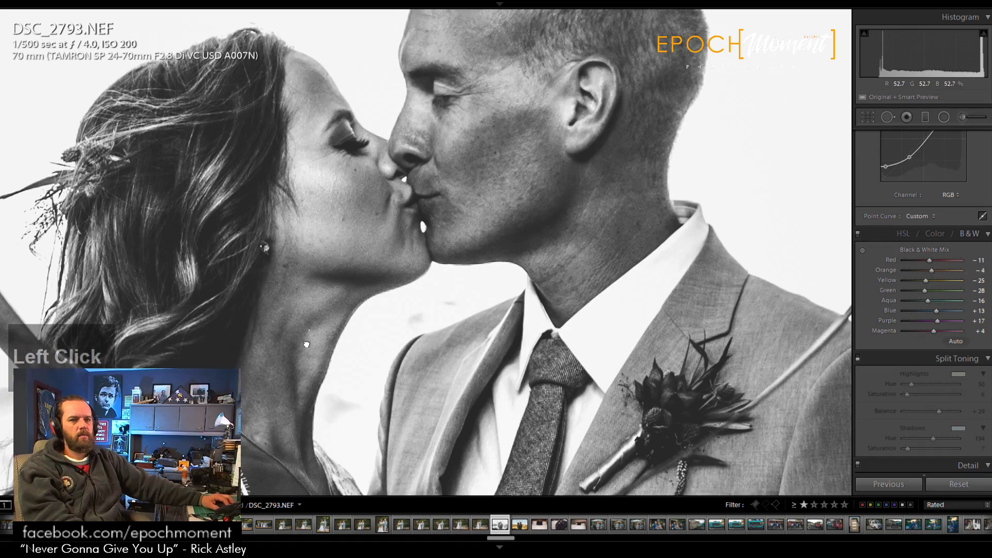
left_click(406, 326)
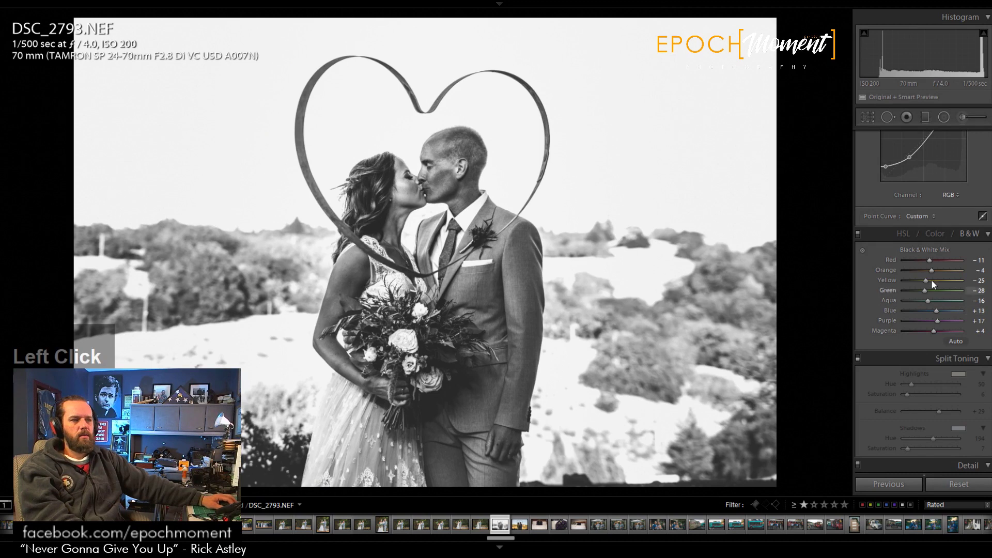
left_click_drag(932, 261, 935, 262)
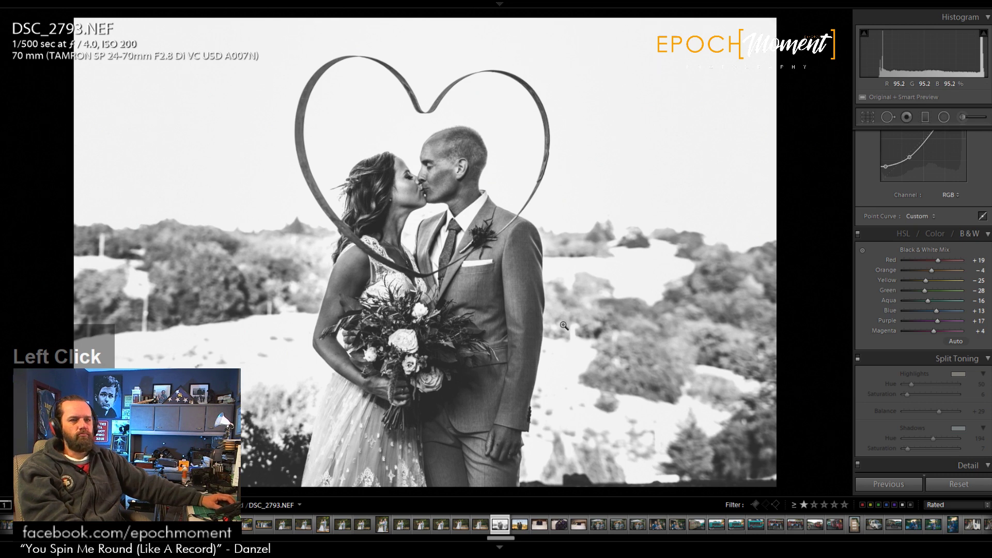
Step: Return DSC_2793.NEF to the color treatment and apply automatic tone
scroll(878, 282, "up", 5)
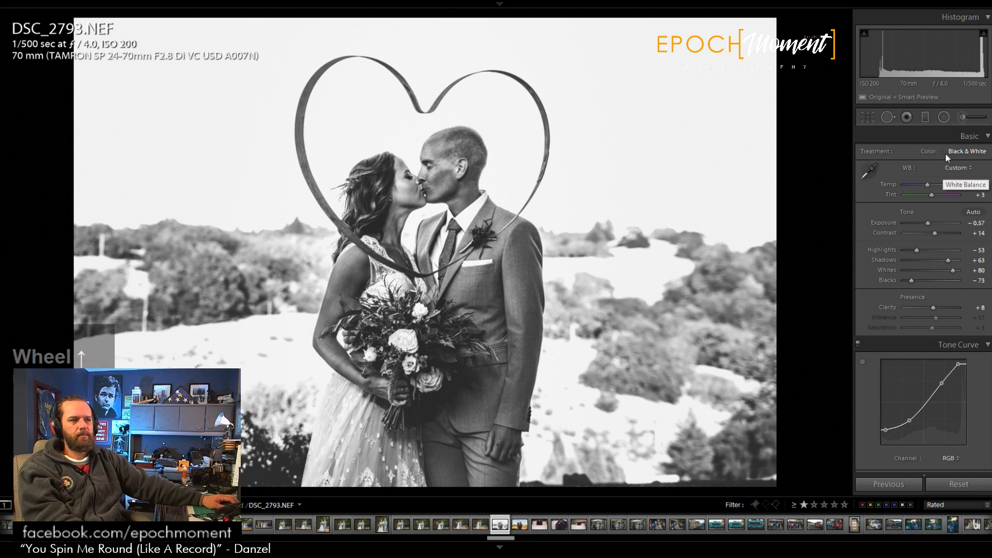
left_click(928, 152)
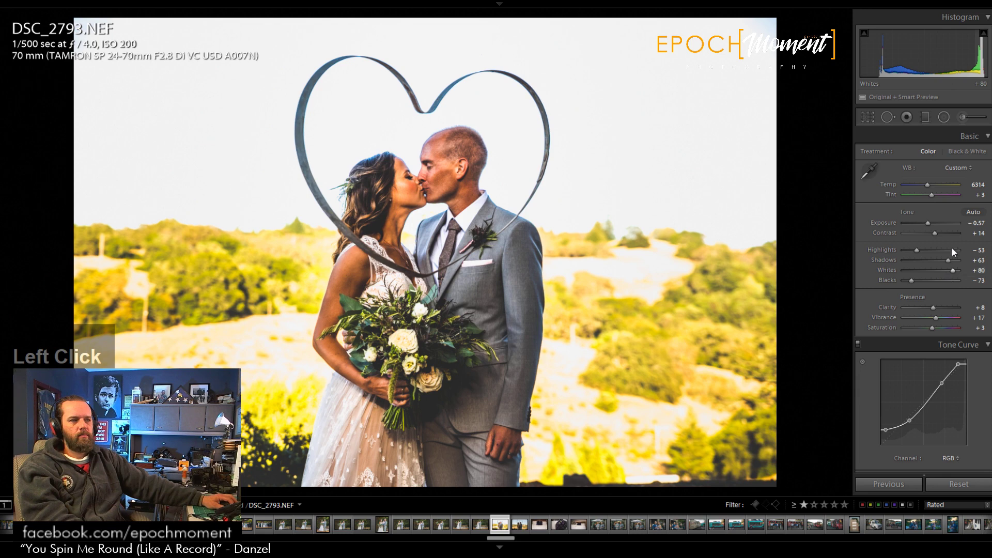
left_click(973, 211)
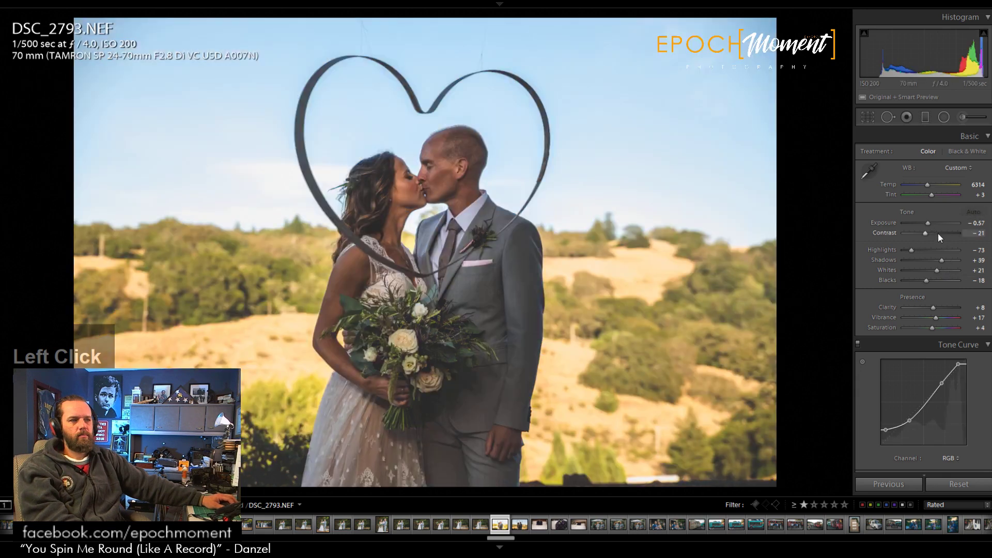
Step: Set the photo's Contrast to +25, Highlights to −55, Shadows to +71 and Whites to +2
left_click(938, 234)
left_click(944, 260)
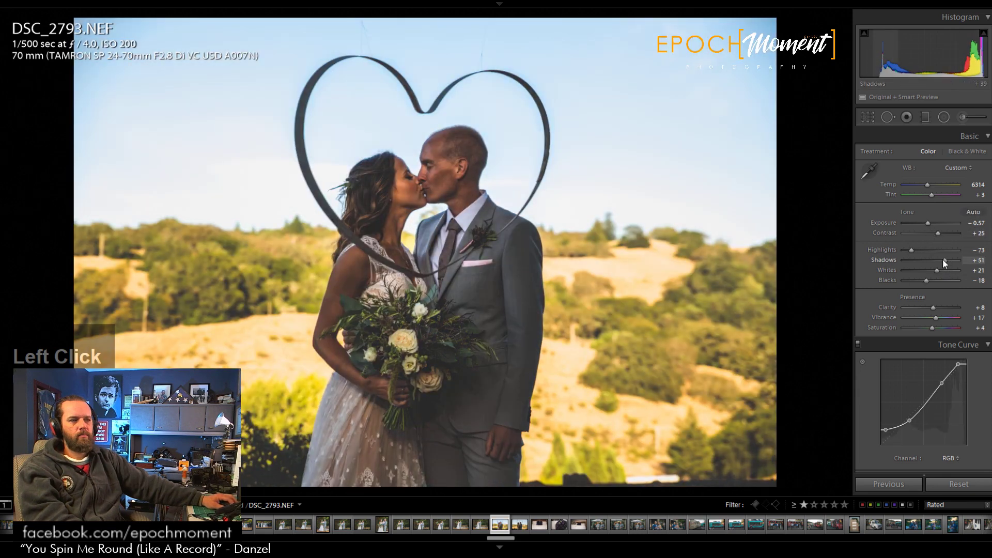
left_click_drag(943, 260, 917, 250)
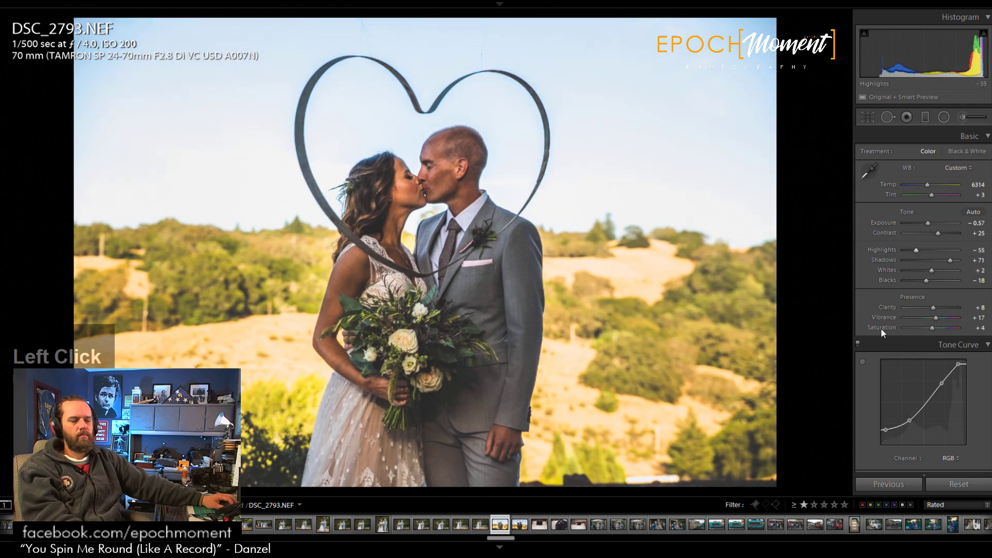
Step: Set the orange luminance to +35 and reduce the saturation of orange to −22 and red to −17
scroll(883, 338, "down", 10)
mouse_move(936, 290)
left_mouse_down()
mouse_move(942, 281)
mouse_move(942, 290)
left_mouse_up()
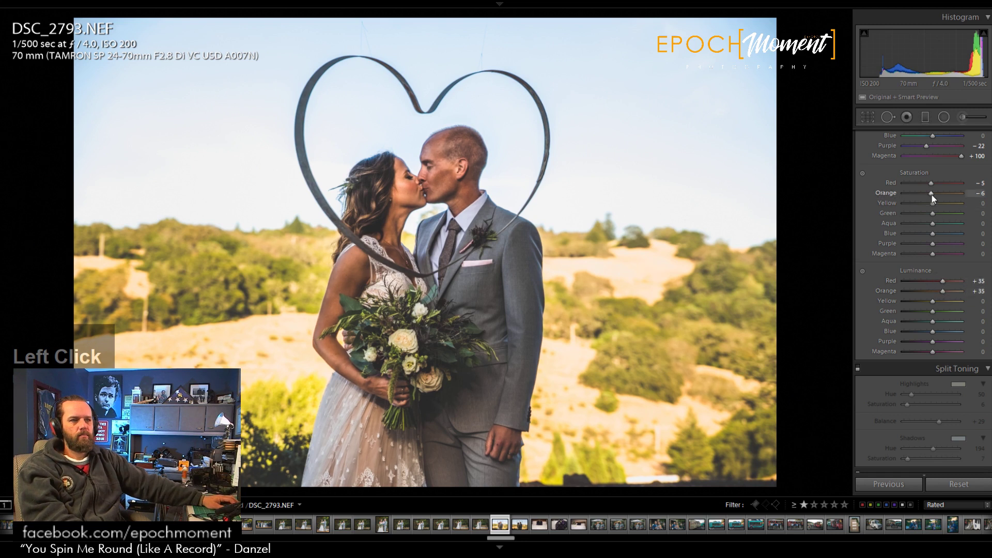
left_click_drag(931, 195, 926, 194)
left_click_drag(928, 185, 927, 187)
Step: Shift the color hues to Red +11, Yellow +11 and Green +24
scroll(882, 208, "up", 5)
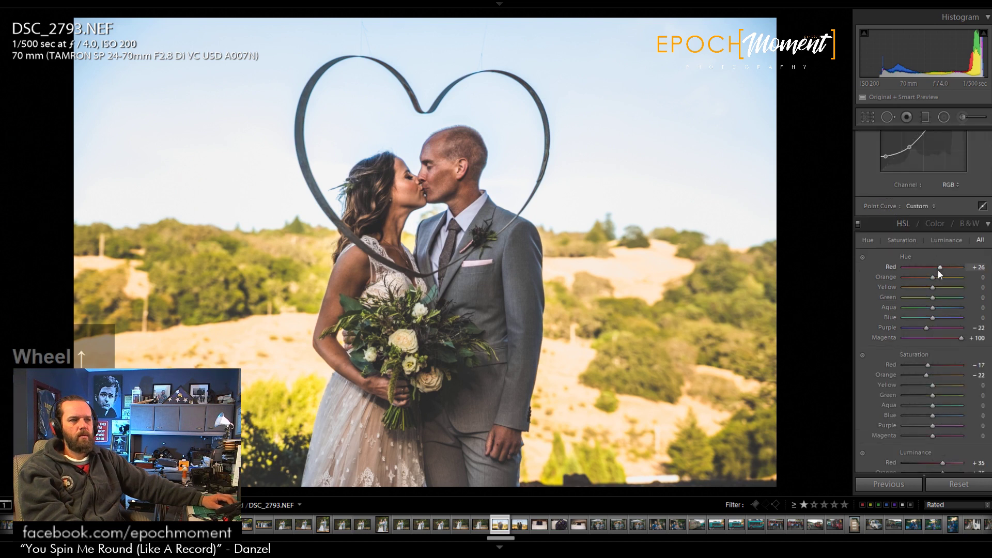
left_click_drag(937, 269, 935, 269)
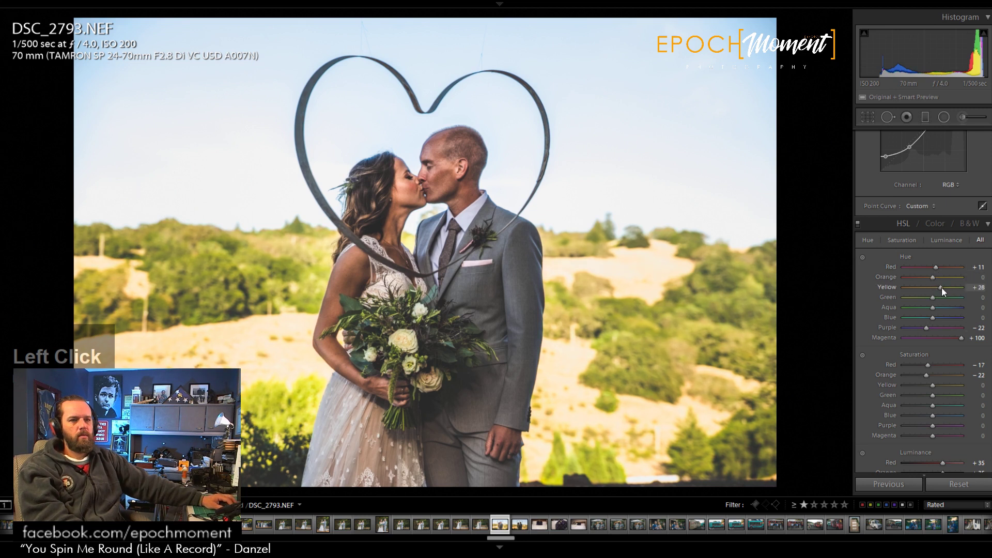
left_click_drag(940, 289, 921, 298)
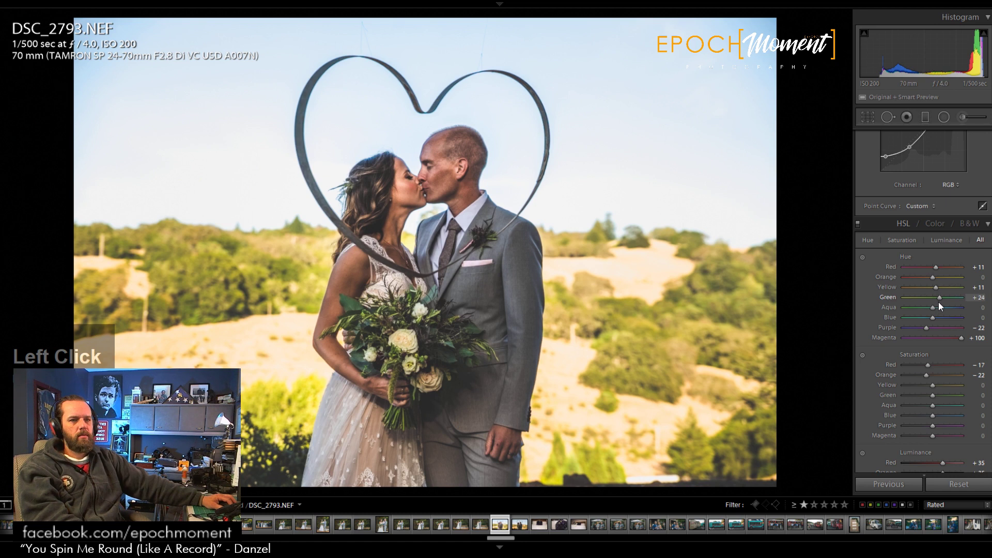
Step: Adjust the couple's radial filter to Blacks −10, Shadows 65 and Highlights −22
left_click(944, 118)
left_click_drag(425, 262, 624, 517)
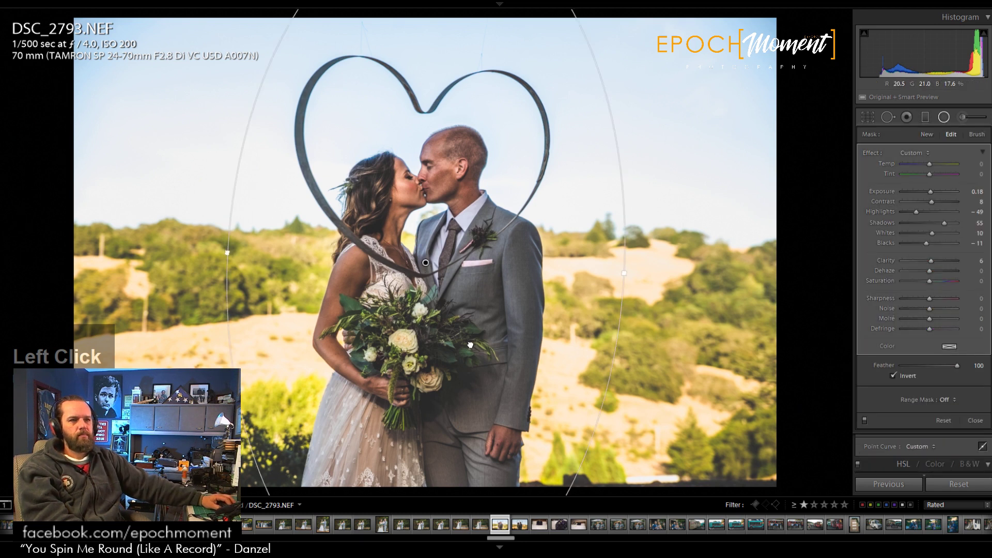
left_click_drag(470, 345, 462, 343)
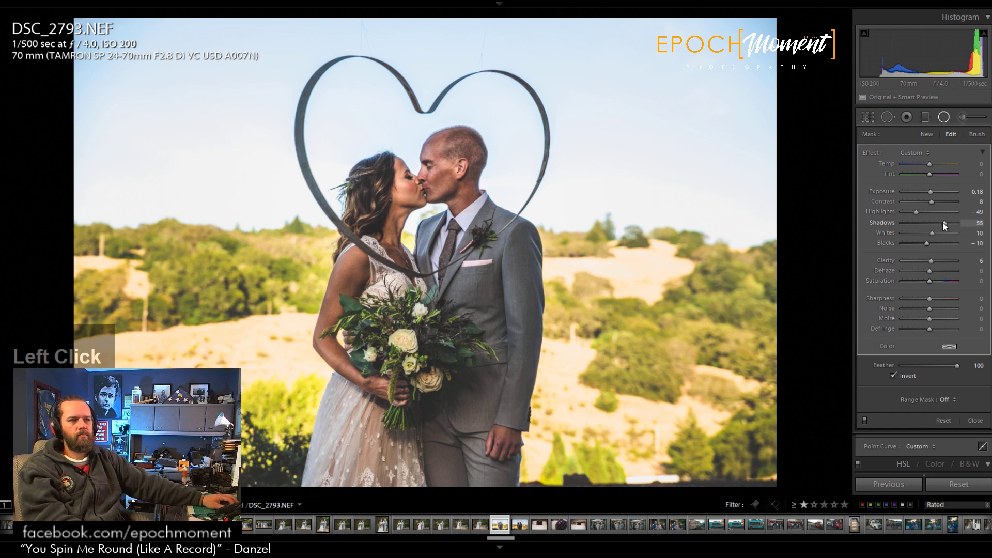
left_click_drag(944, 222, 946, 228)
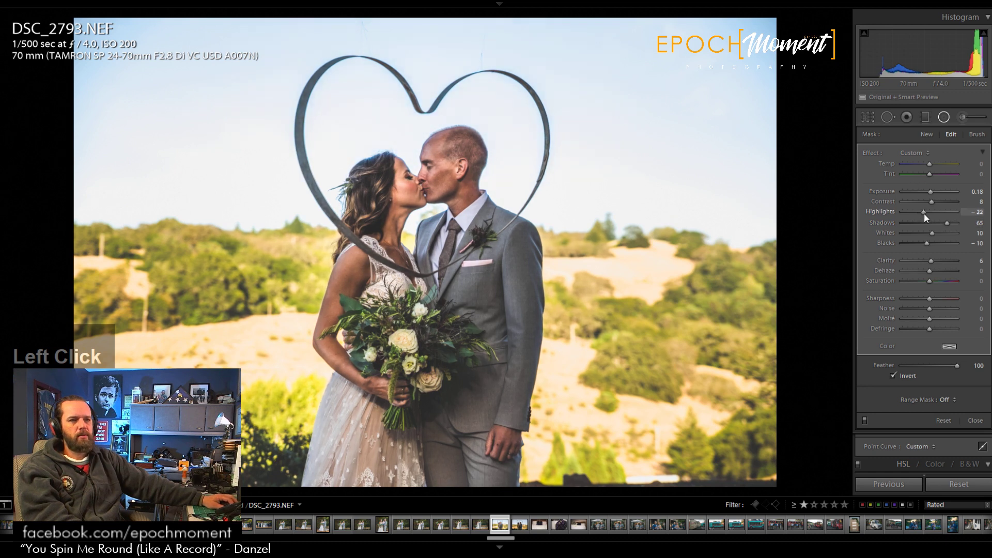
Step: Lower the couple's radial filter Highlights to −25 and finish editing the filter
left_click_drag(924, 213, 923, 212)
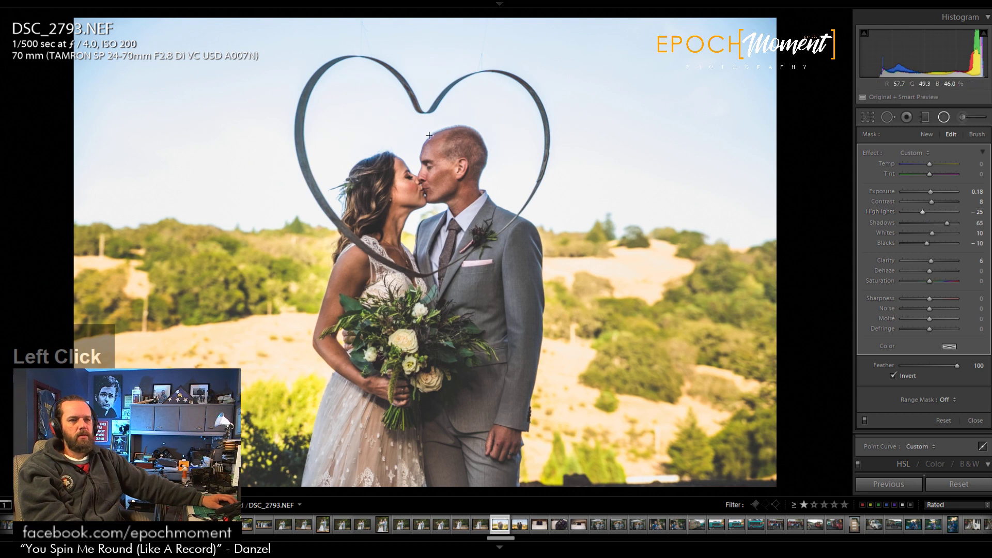
left_click(977, 422)
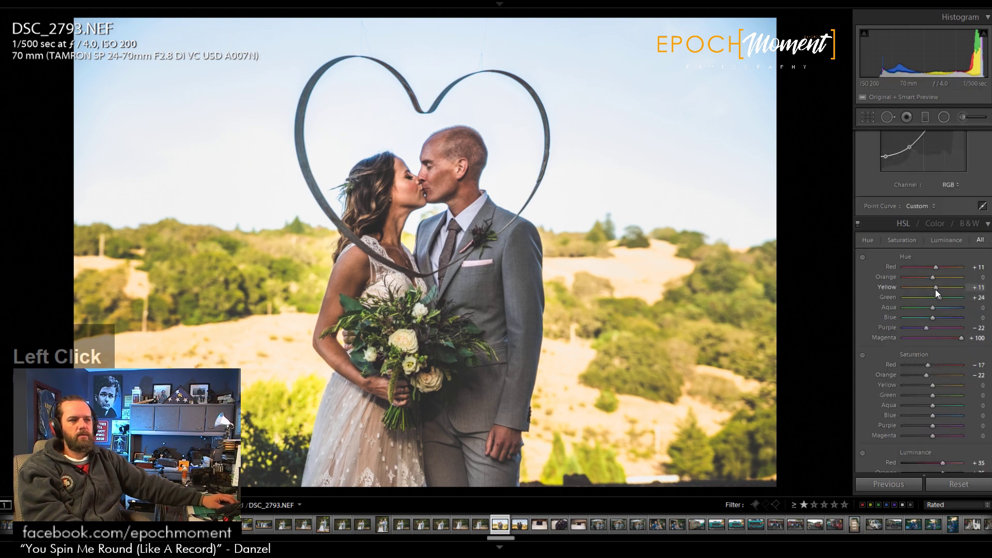
Step: Set the yellow hue to +17 and the purple hue to −20, checking the couple's skin tones up close
mouse_move(937, 289)
left_mouse_down()
mouse_move(929, 287)
mouse_move(947, 289)
mouse_move(935, 291)
left_mouse_up()
left_click(439, 196)
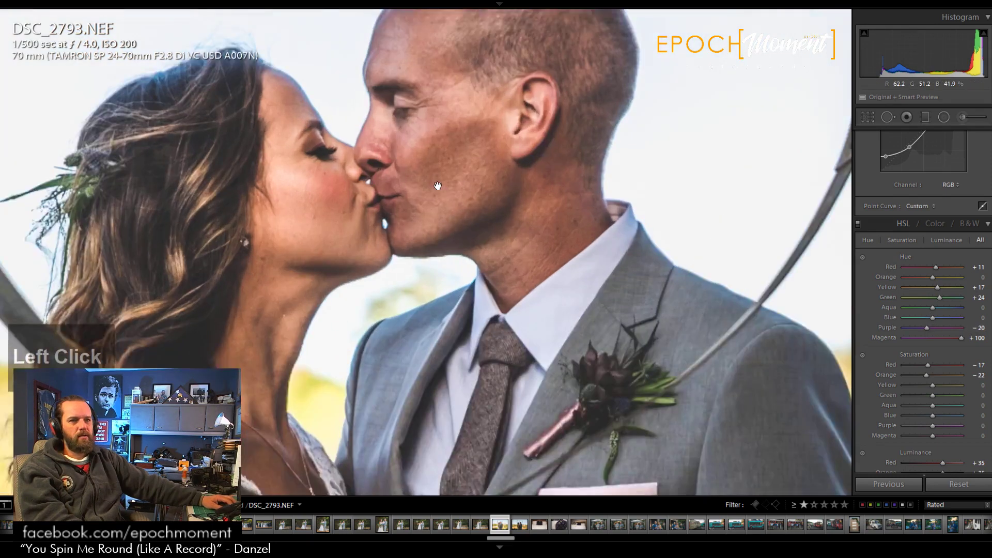
left_click(432, 234)
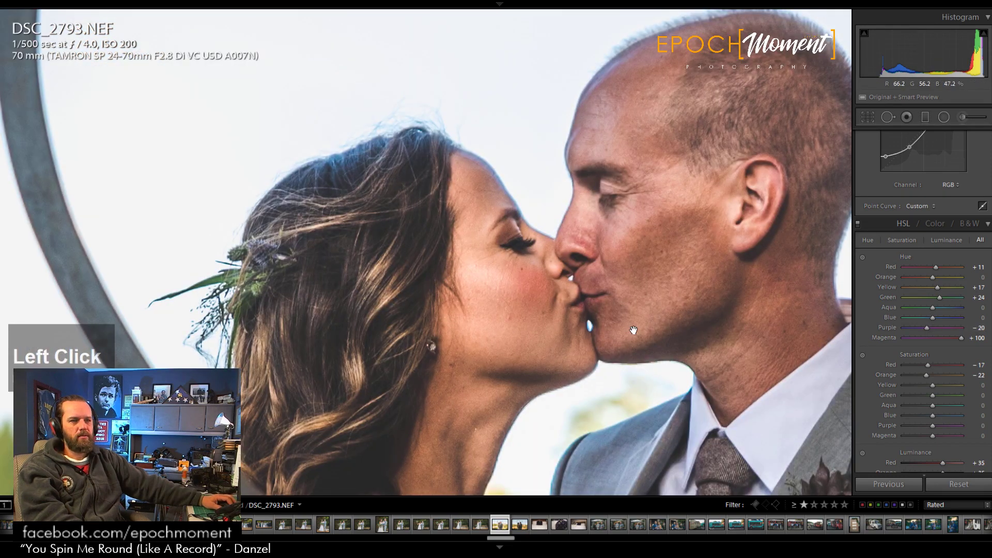
left_click(631, 331)
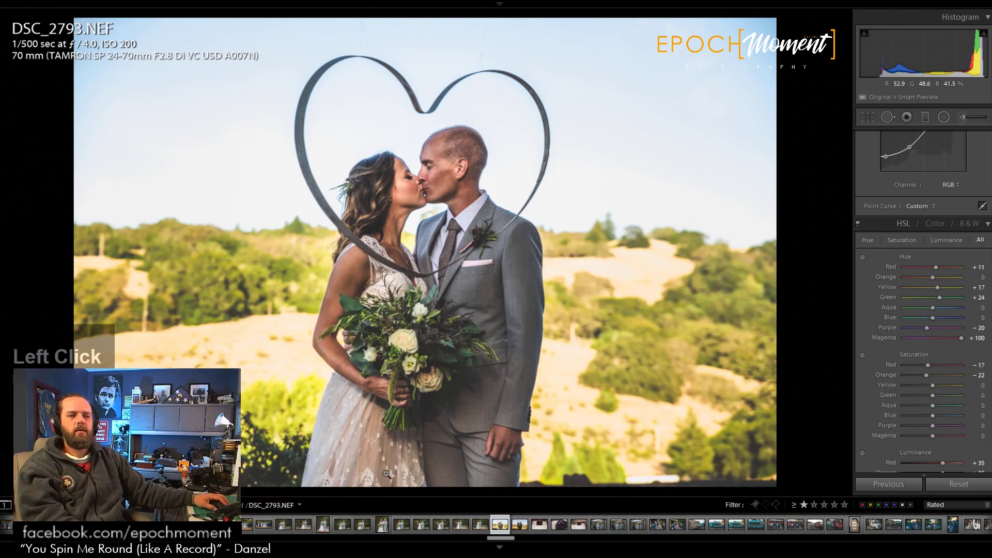
left_click(496, 450)
left_click(495, 449)
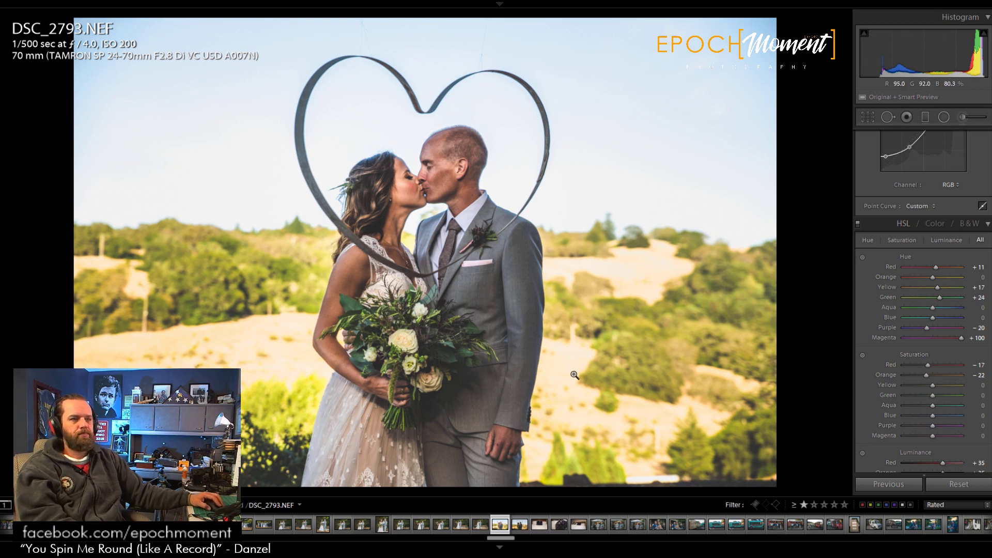
Step: Apply the previous photo's settings to the next photo, DSC_2794, and inspect the couple's faces up close
key("Right")
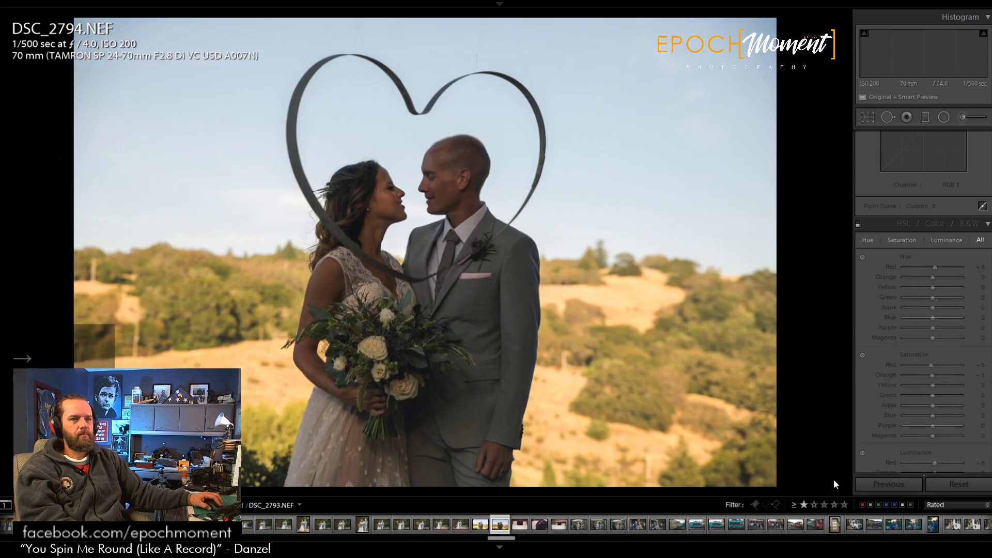
left_click(888, 484)
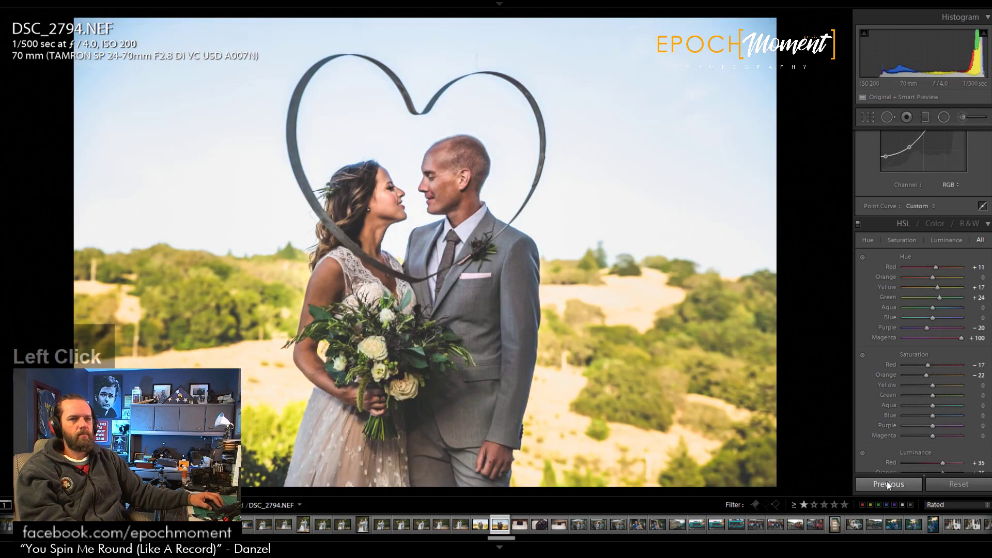
left_click(381, 212)
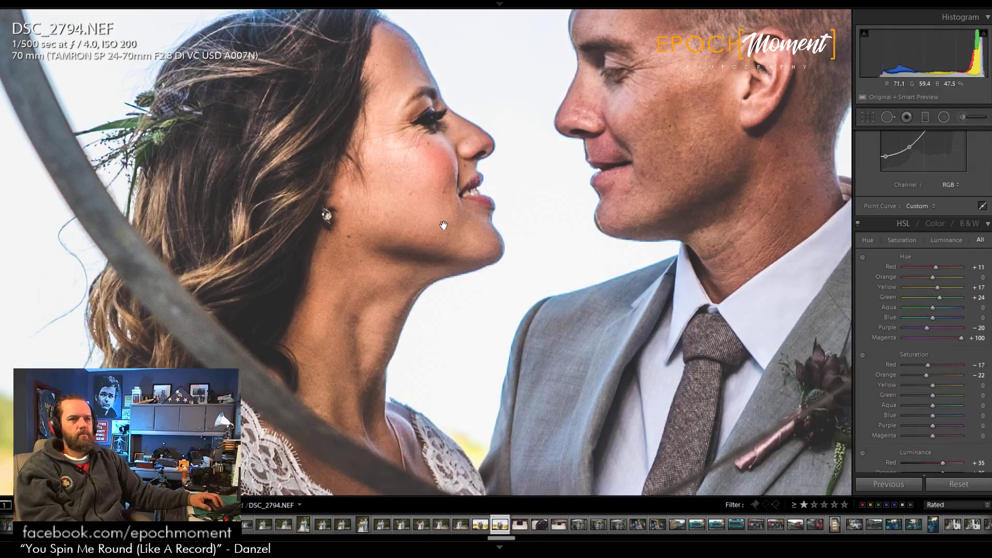
left_click_drag(532, 239, 477, 359)
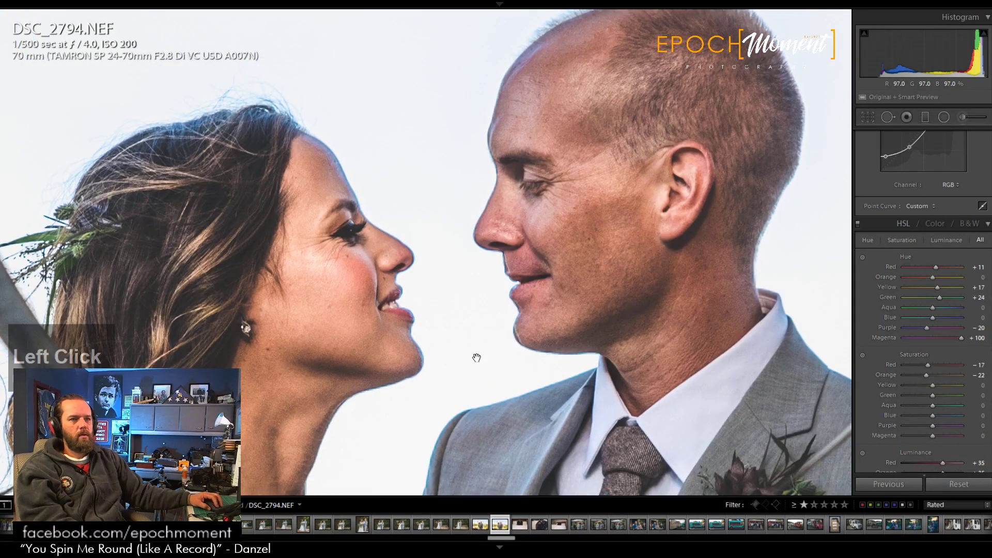
Step: Toggle Remove Chromatic Aberration off and back on to compare the edges around the couple
scroll(872, 402, "down", 10)
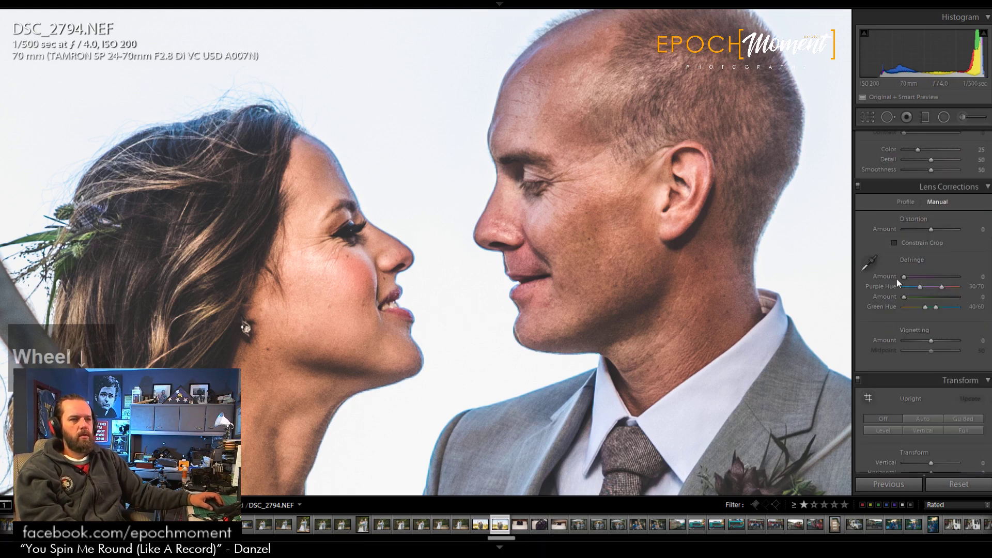
left_click(908, 202)
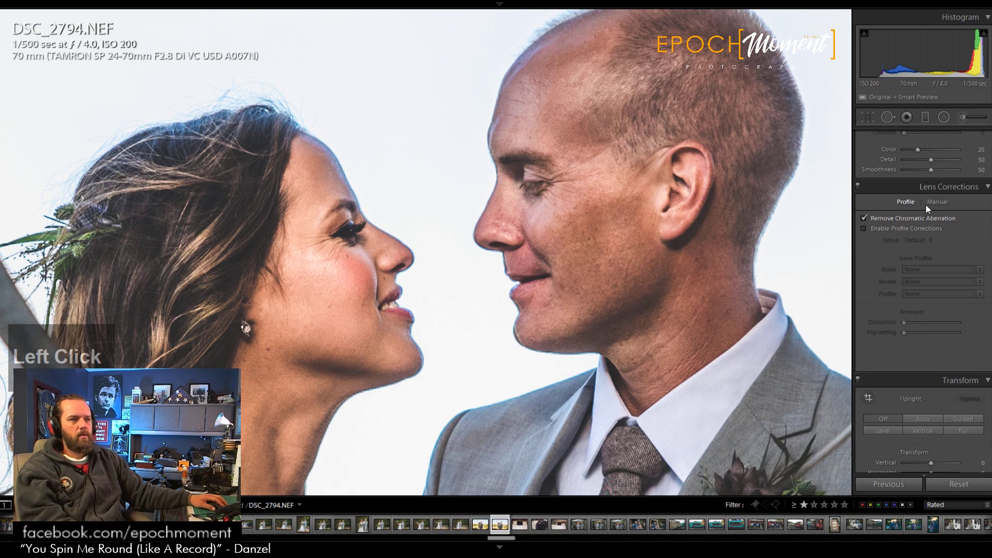
left_click(862, 218)
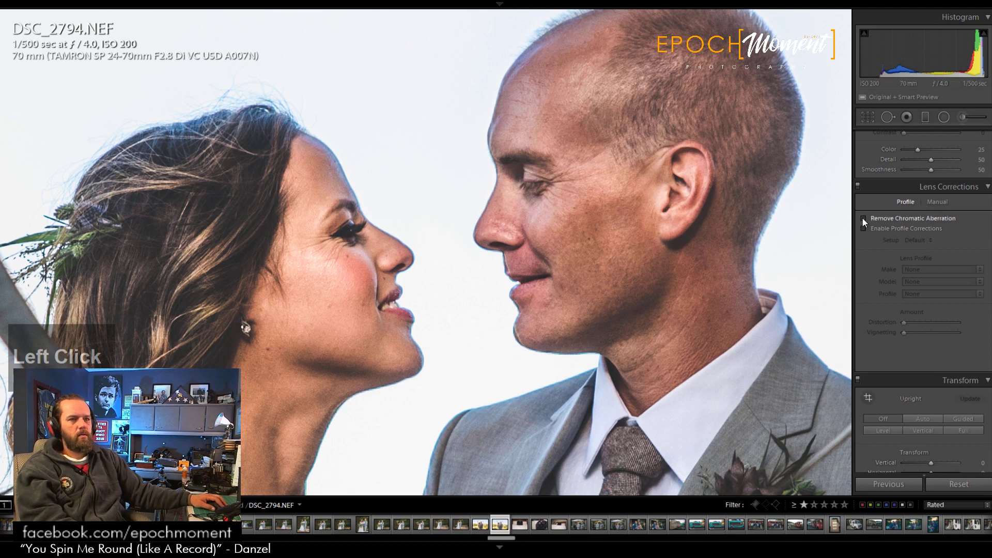
left_click(537, 275)
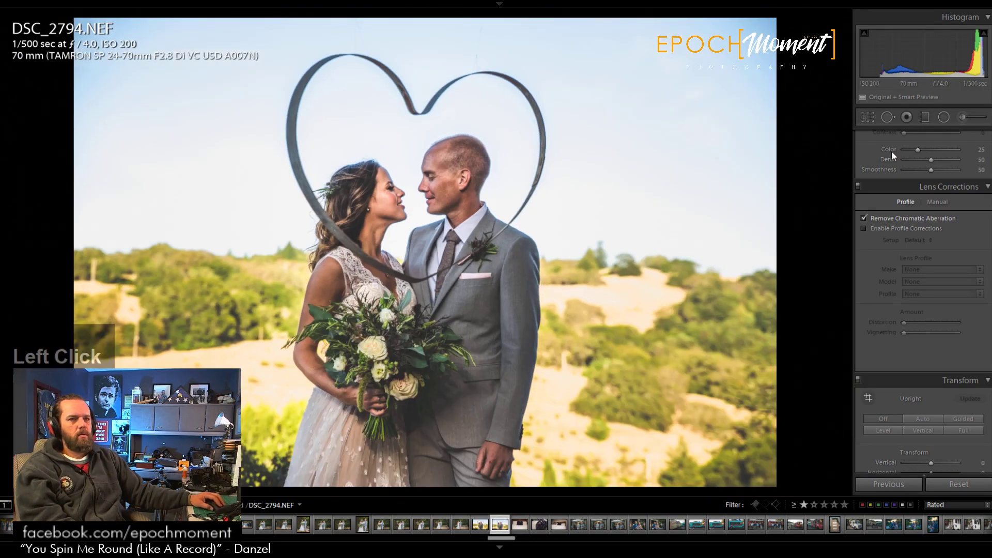
Step: Crop DSC_2794 tighter at the original aspect ratio, placing the couple and the heart left of the frame's center
left_click(866, 117)
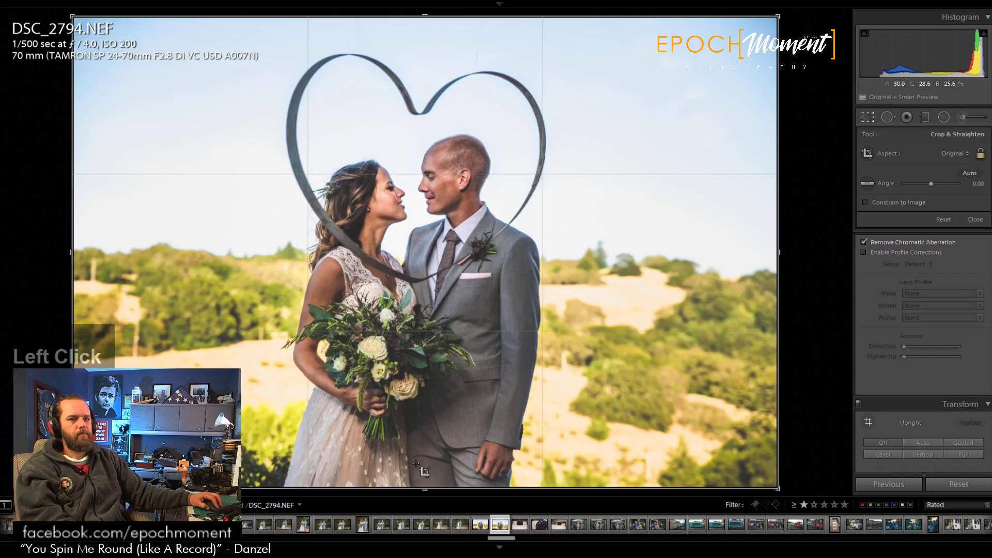
left_click_drag(419, 484, 418, 452)
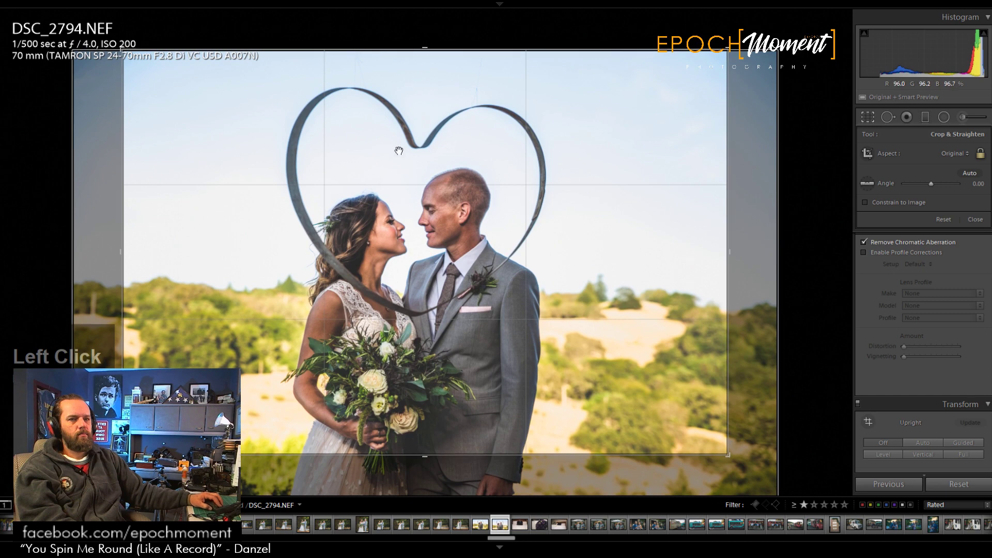
left_click_drag(428, 50, 427, 62)
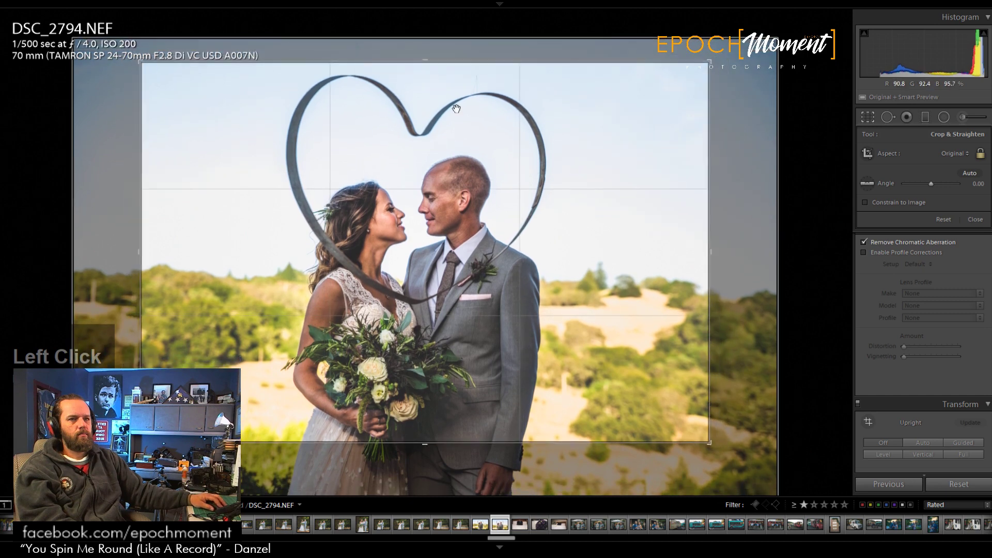
left_click_drag(536, 179, 493, 175)
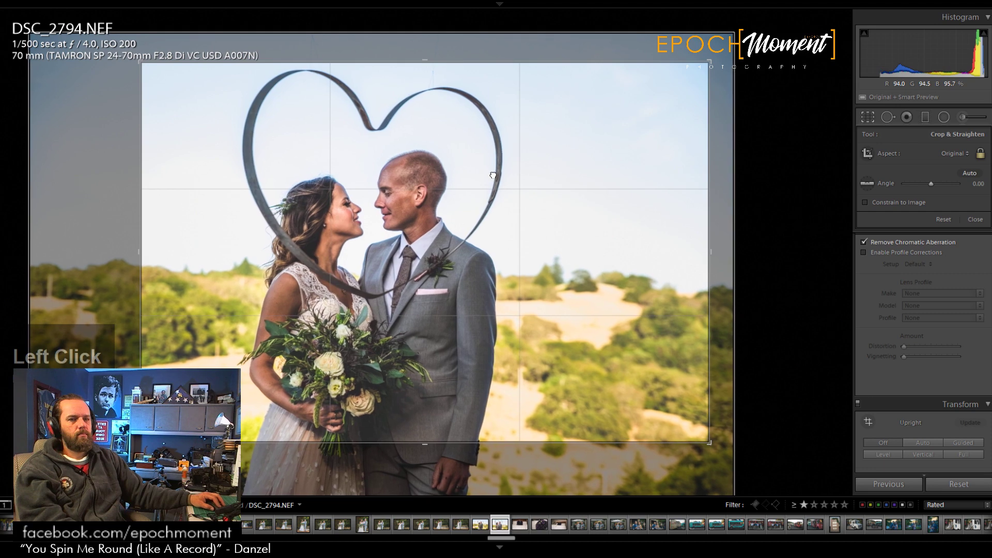
left_click_drag(793, 247, 749, 265)
left_click(975, 220)
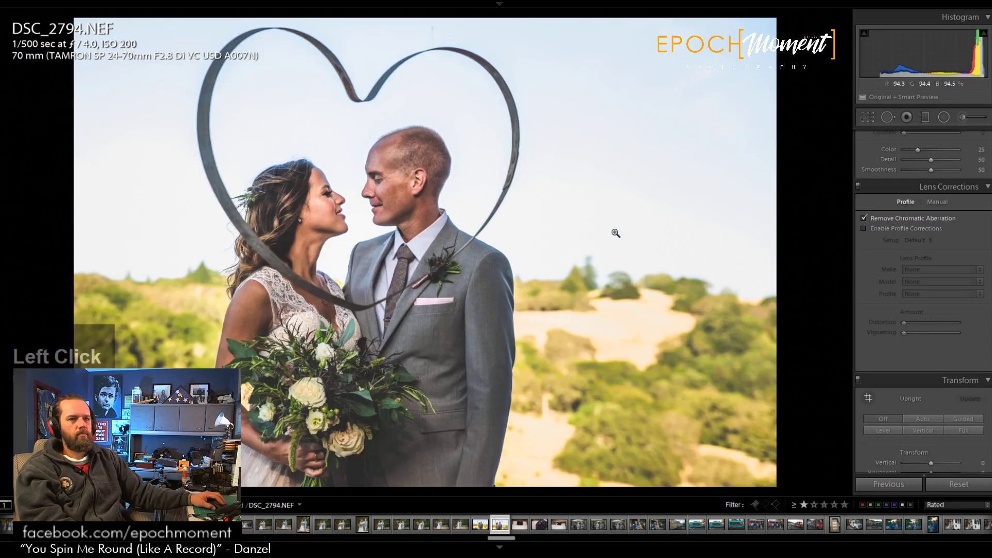
left_click(373, 205)
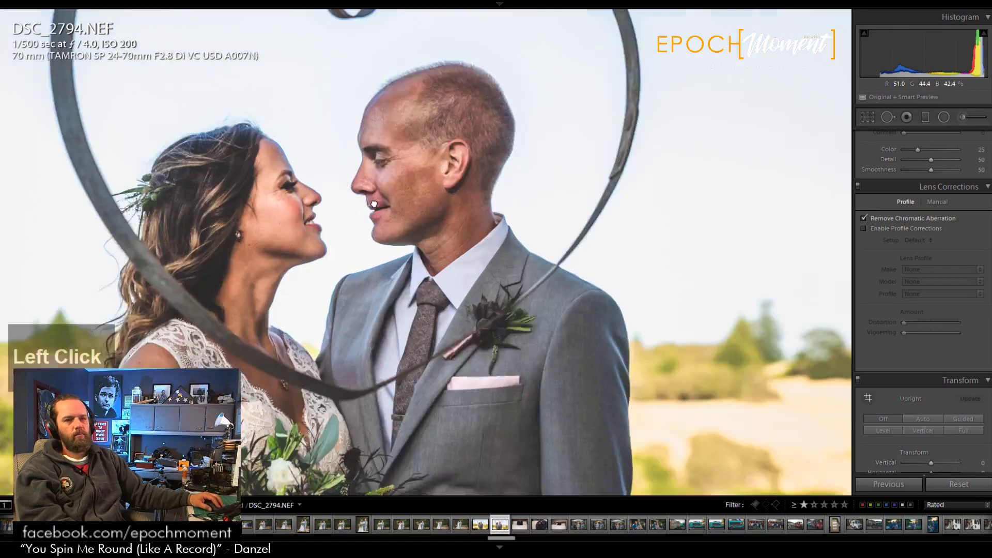
left_click(373, 206)
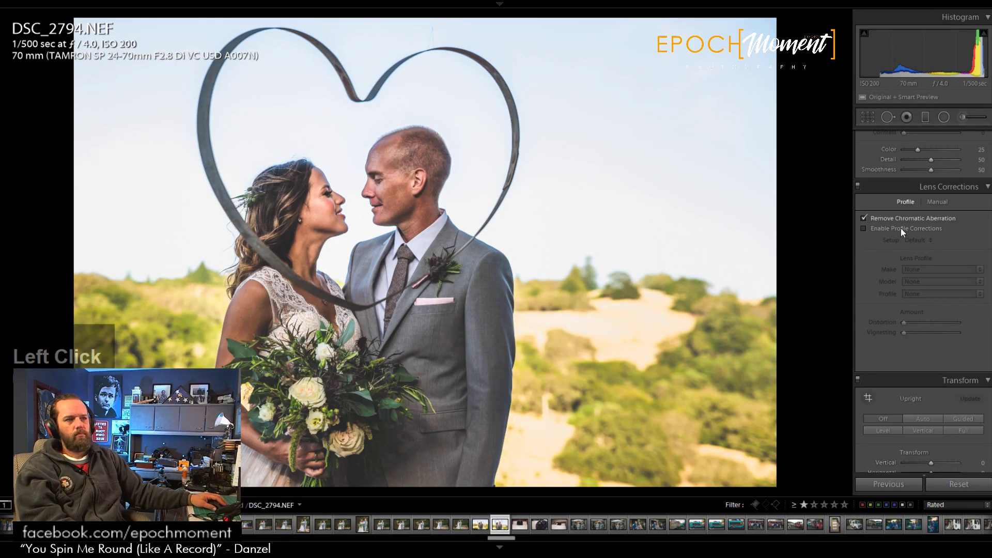
Step: Enable Split Toning on DSC_2794 and on the preceding photo, DSC_2793
scroll(900, 228, "up", 10)
scroll(872, 343, "down", 10)
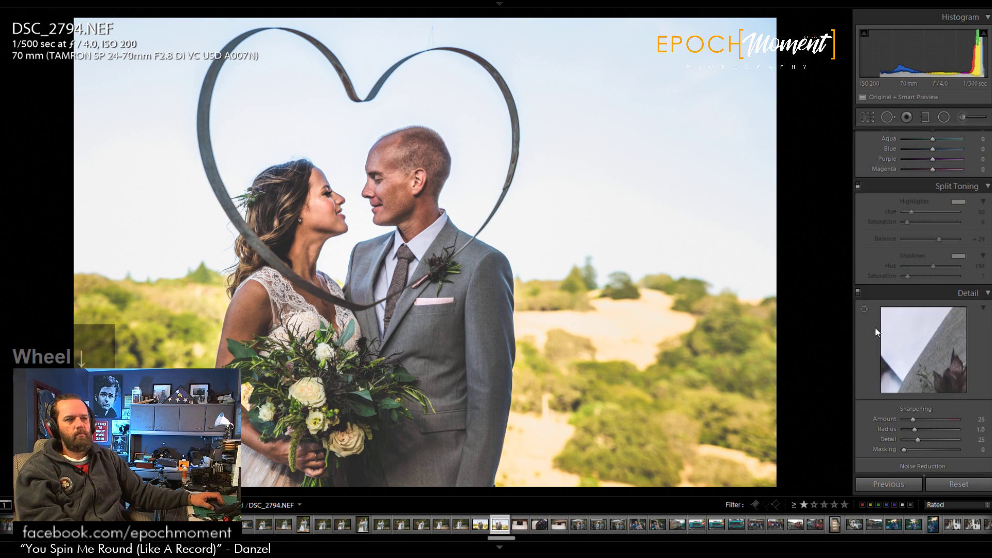
left_click(858, 277)
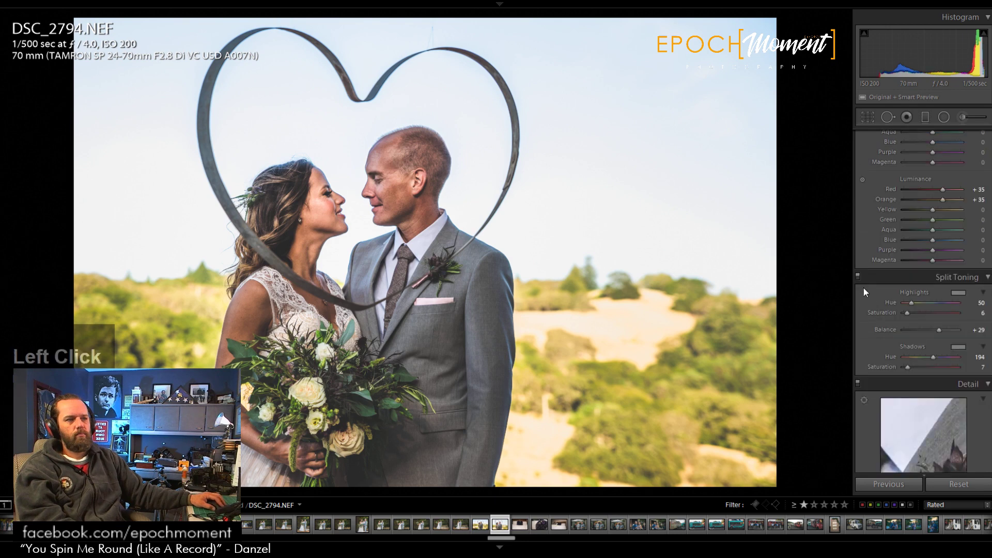
key("Left")
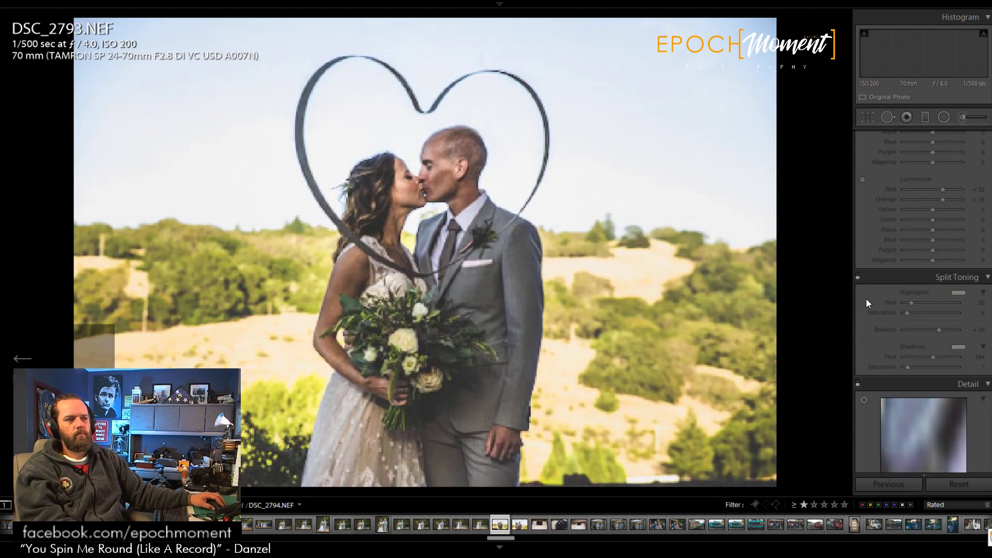
left_click(858, 277)
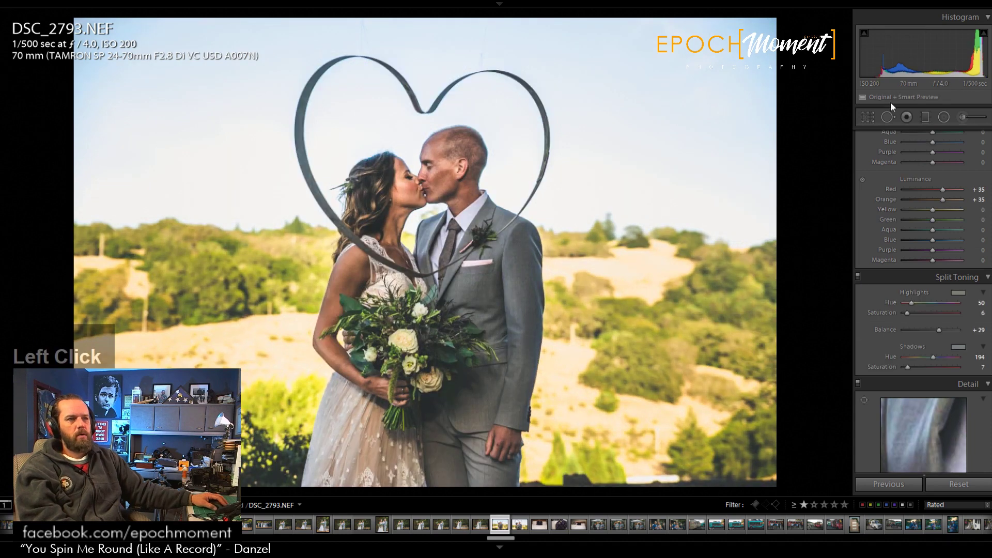
Step: Add a graduated filter covering the sky with its transition along the hilltops, and set its range mask to Luminance
key("m")
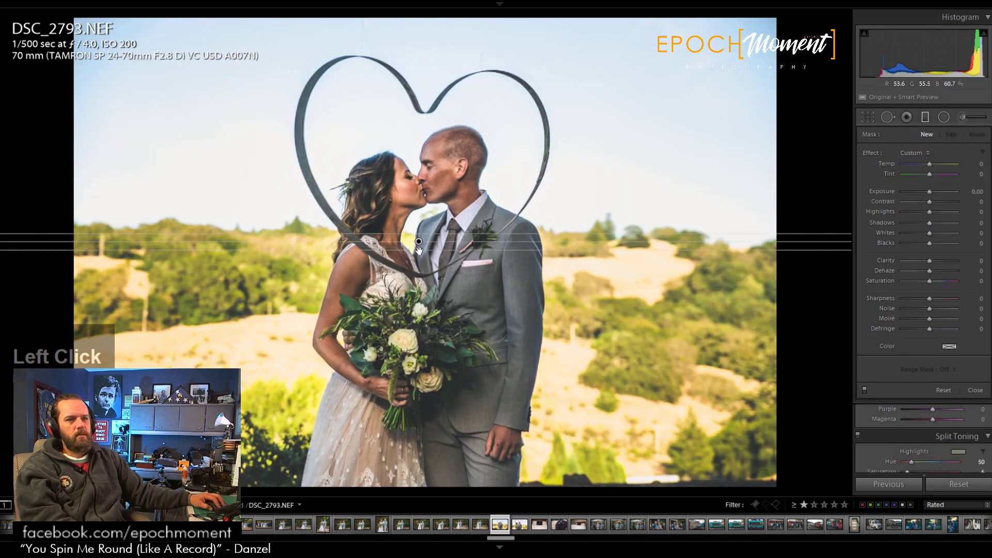
left_click_drag(417, 233, 419, 271)
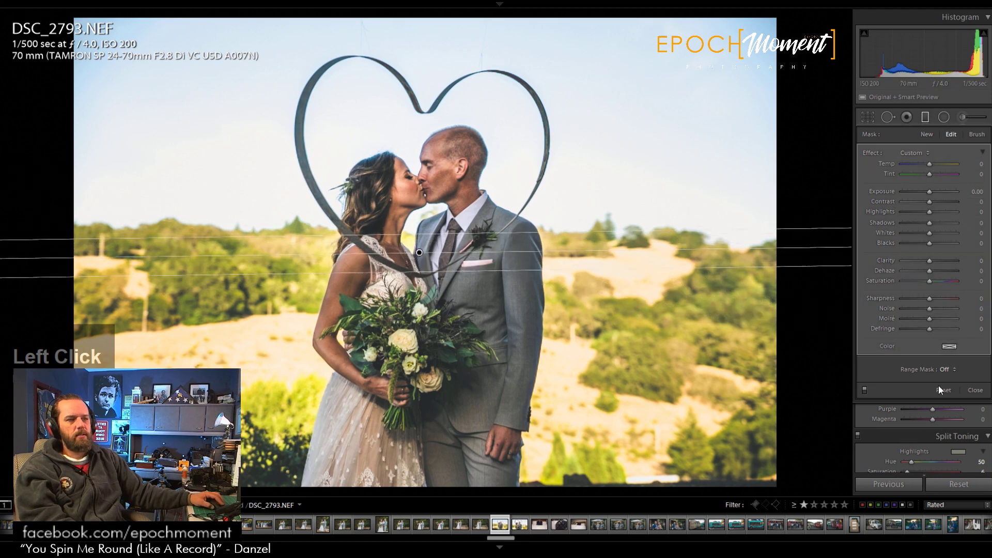
left_click(944, 368)
left_click(937, 402)
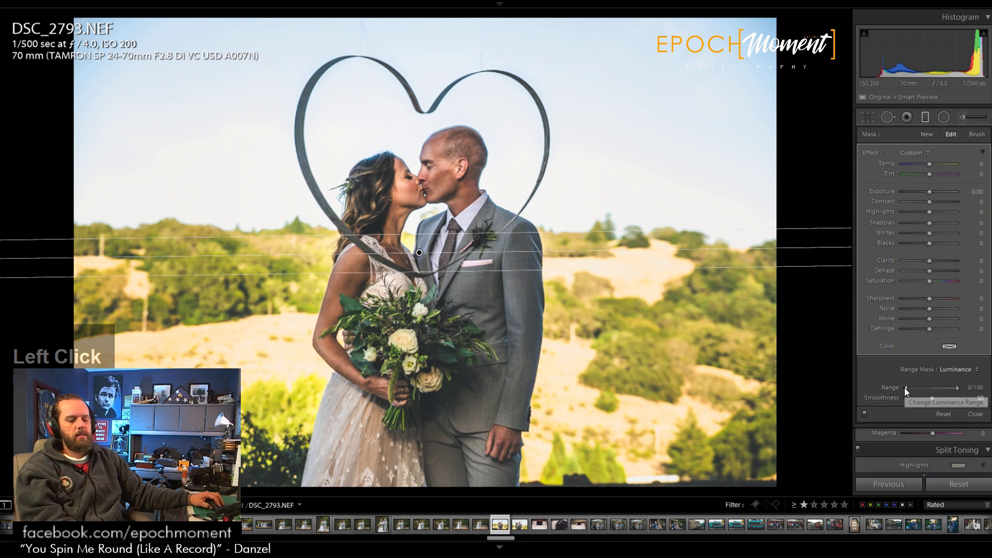
Step: Restrict the graduated filter to the bright sky with luminance Range 71/100 and Smoothness 66, using the mask overlay as a guide
key("o")
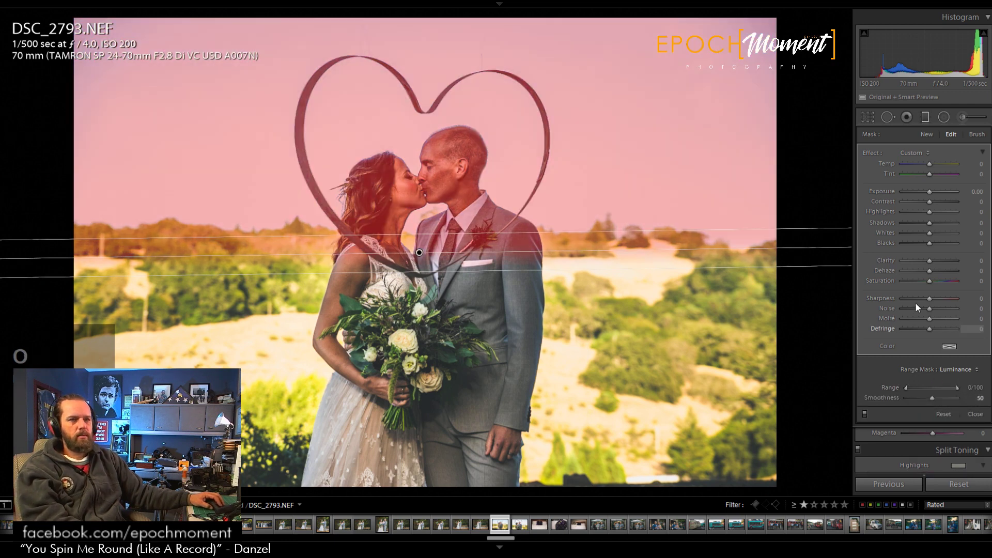
left_click_drag(907, 390, 938, 391)
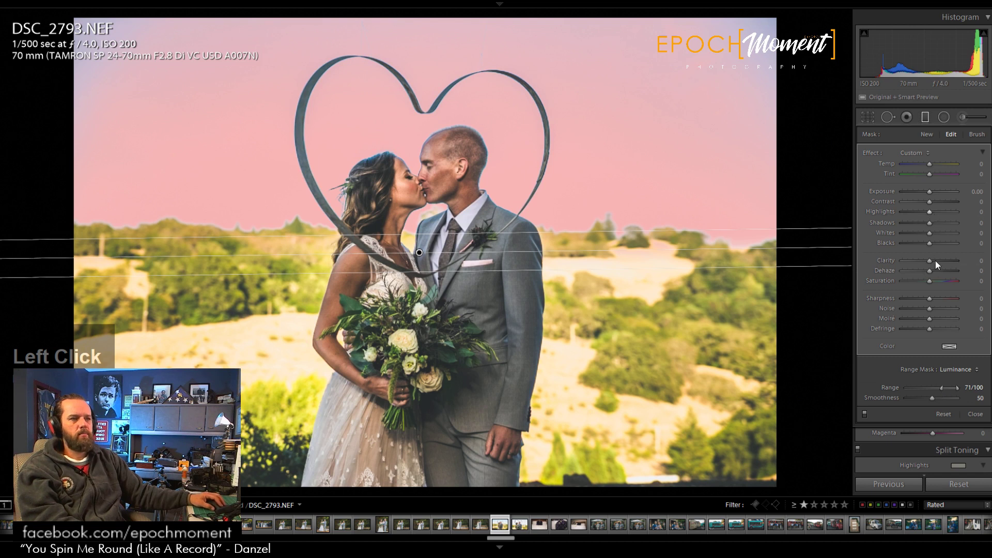
left_click(933, 399)
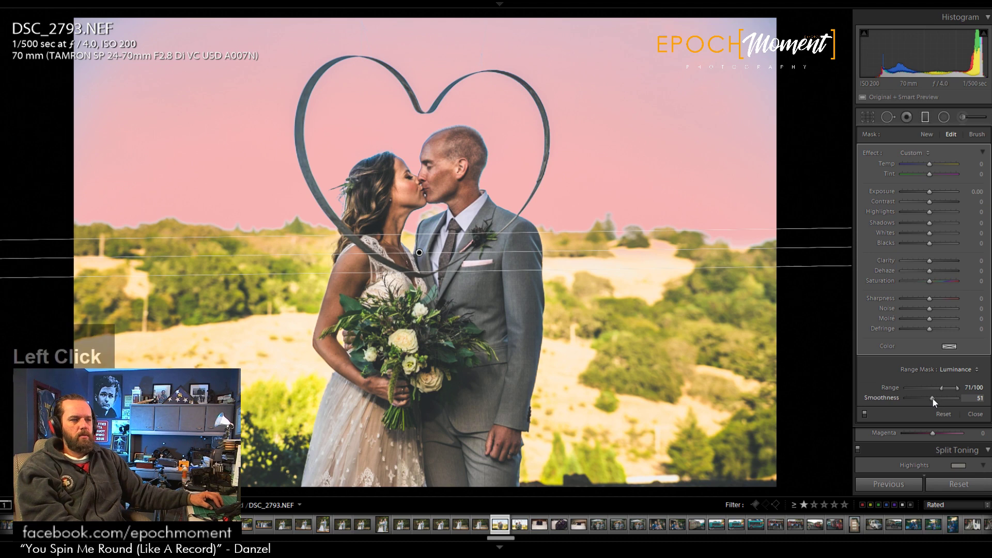
mouse_move(937, 398)
left_mouse_down()
mouse_move(925, 399)
mouse_move(940, 401)
left_mouse_up()
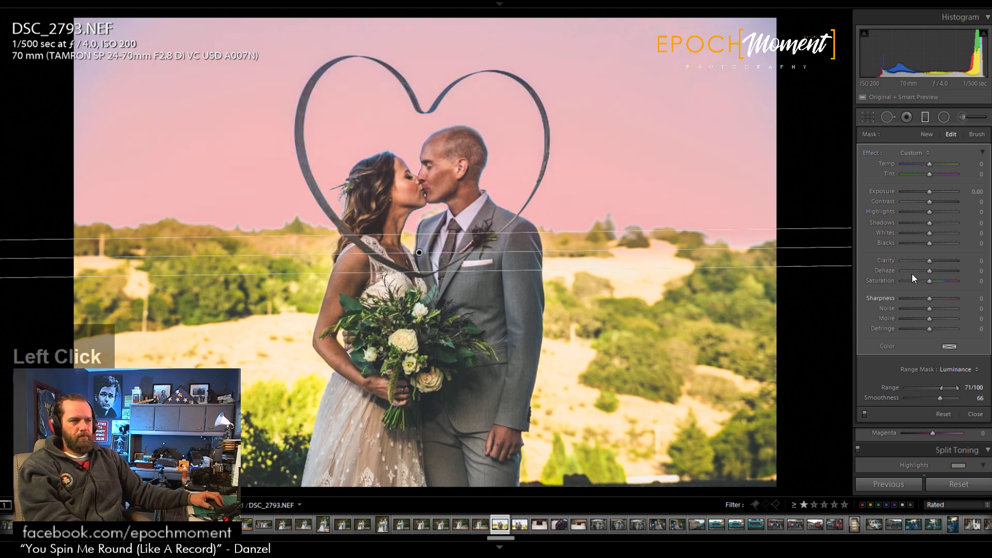
key("o")
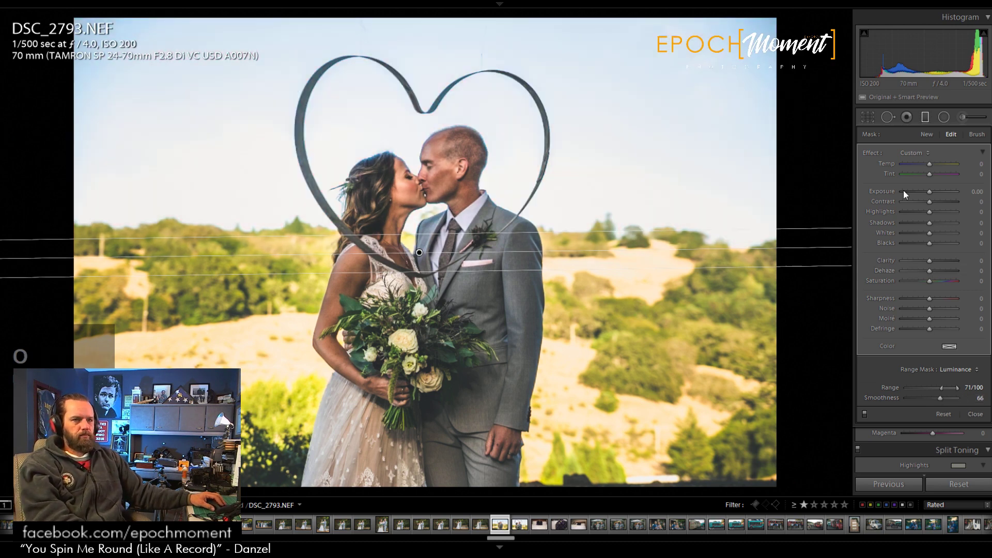
Step: Set the sky's graduated filter to Exposure −0.71, Contrast 20, Highlights −57, Shadows 49 and Whites 12
mouse_move(929, 192)
left_mouse_down()
mouse_move(943, 223)
mouse_move(922, 191)
left_mouse_up()
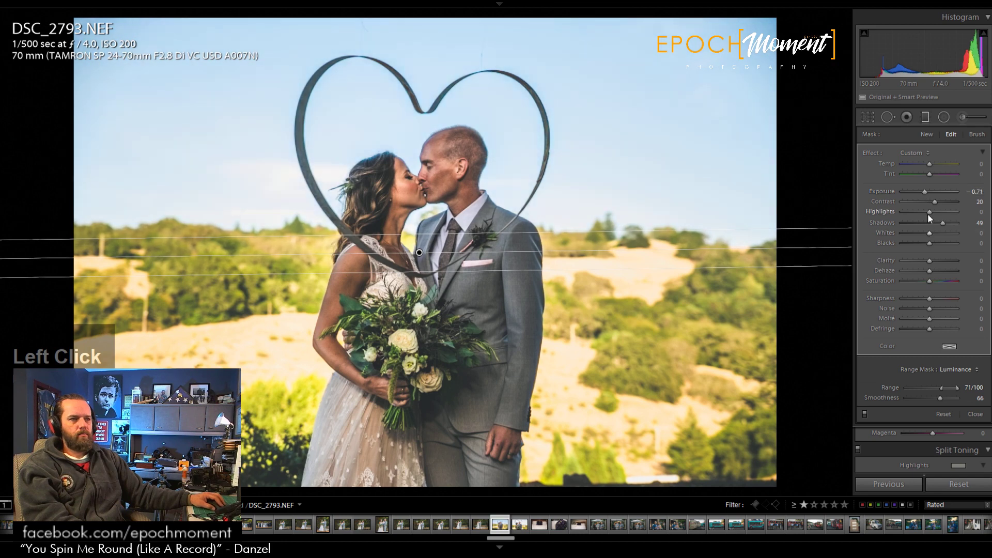
left_click_drag(928, 212, 914, 213)
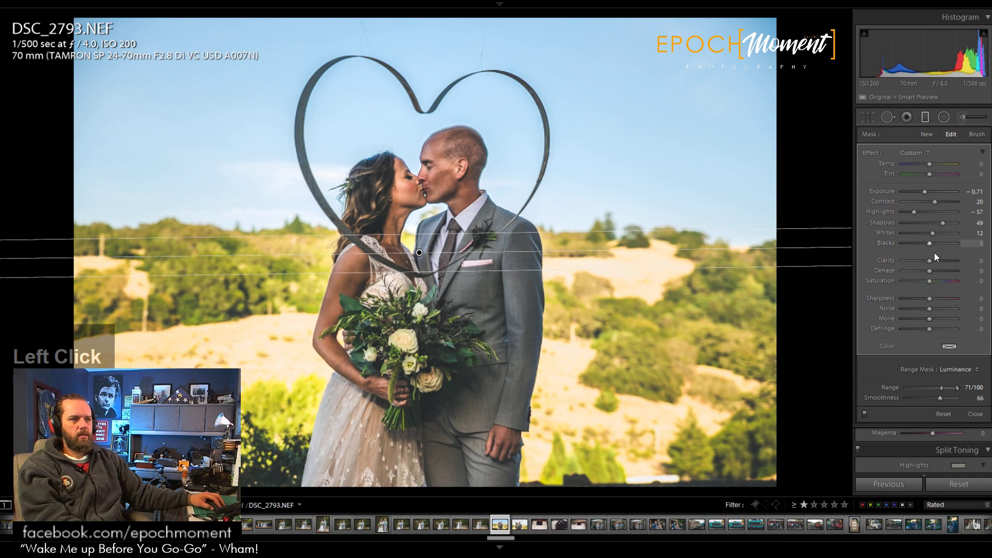
Step: Set the sky filter's Clarity to 10 and Shadows to 59, and compare the photo with the filter off and on
mouse_move(928, 258)
left_mouse_down()
mouse_move(917, 261)
mouse_move(931, 263)
left_mouse_up()
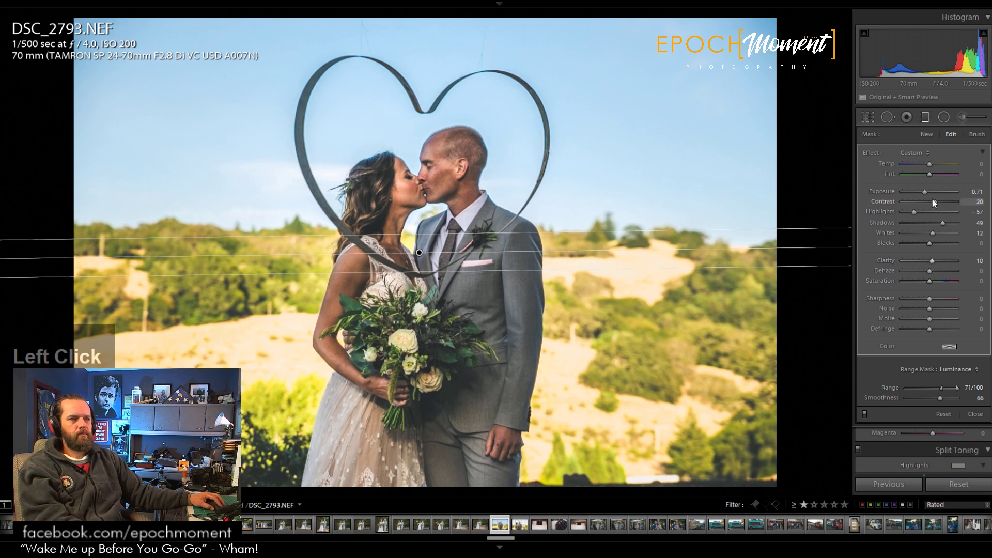
left_click_drag(940, 222, 943, 223)
left_click(865, 413)
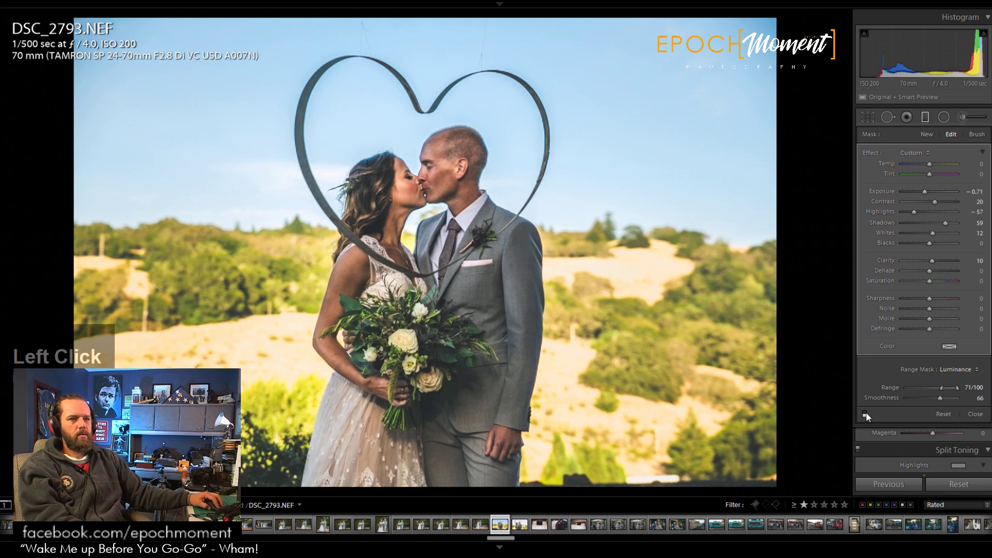
left_click(865, 413)
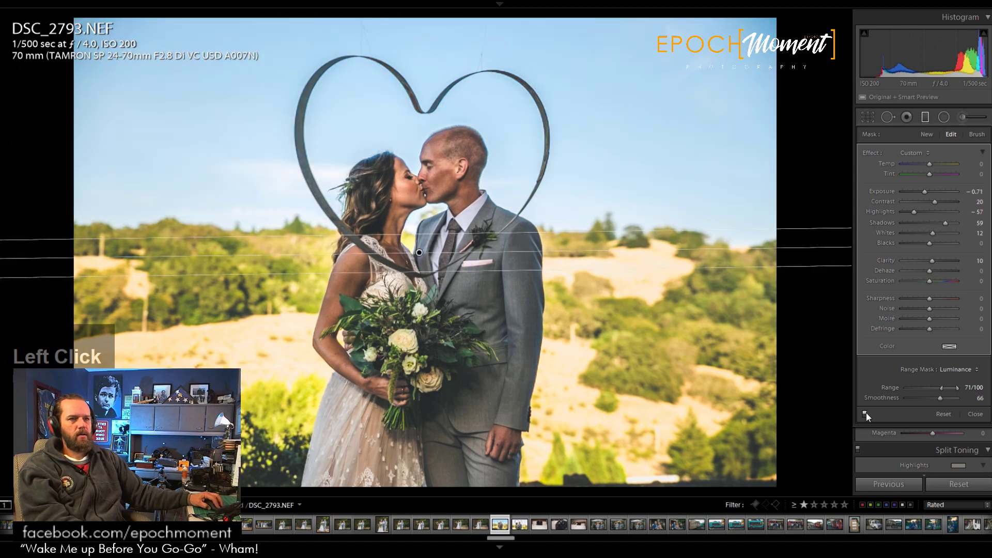
Step: Switch the graduated filter to brush editing and open its luminance Range to 0/100 with Smoothness 77, checking the mask overlay over the couple's faces
left_click(431, 134)
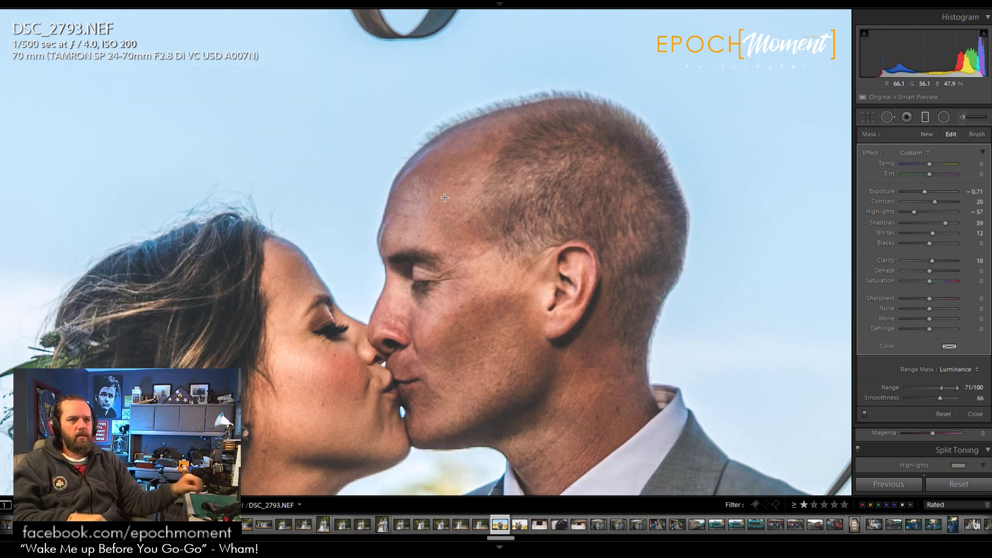
key("o")
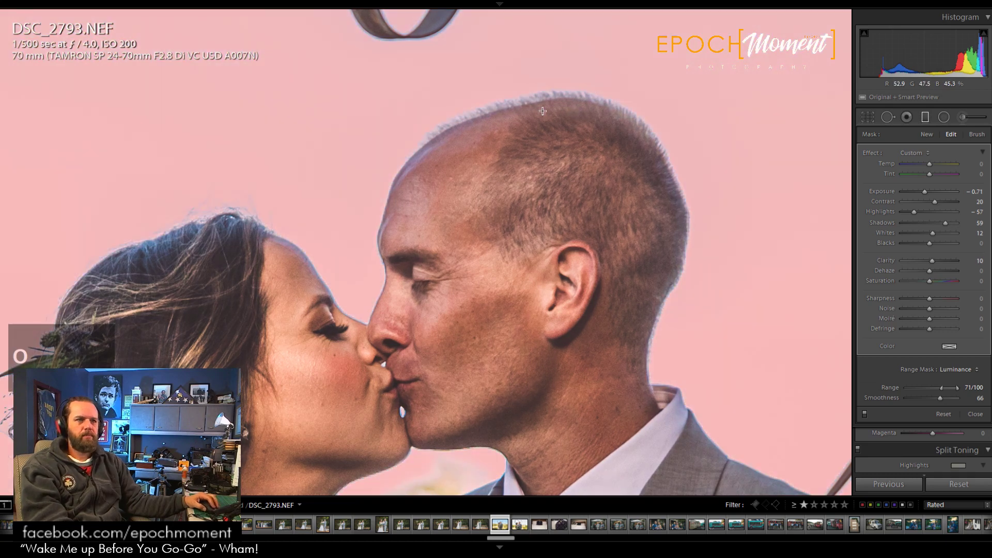
left_click(979, 135)
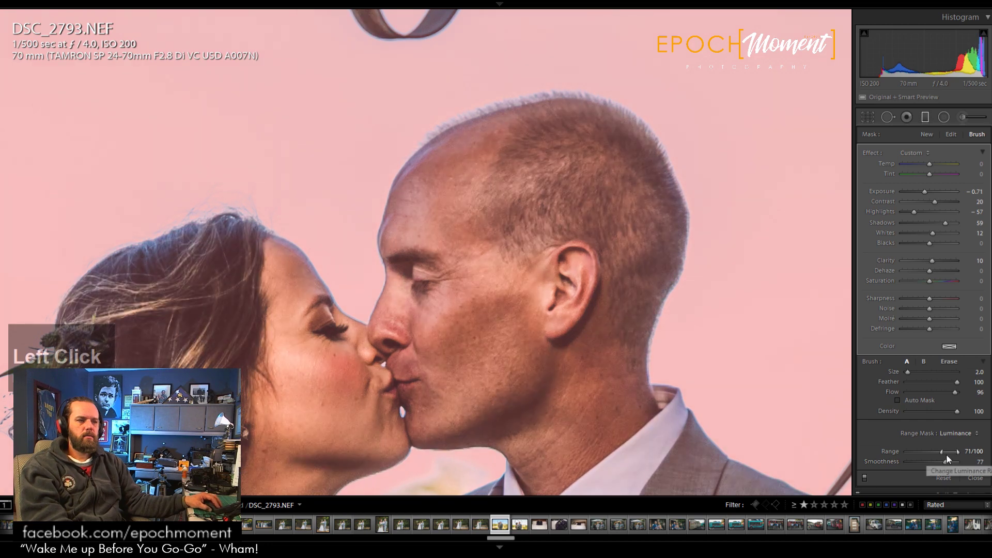
left_click_drag(940, 452, 938, 452)
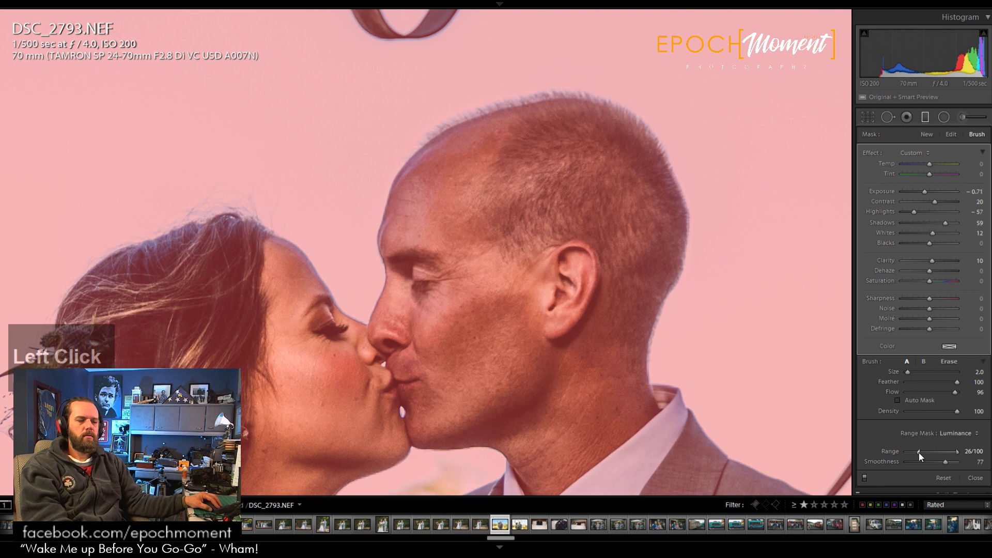
left_click_drag(919, 452, 895, 454)
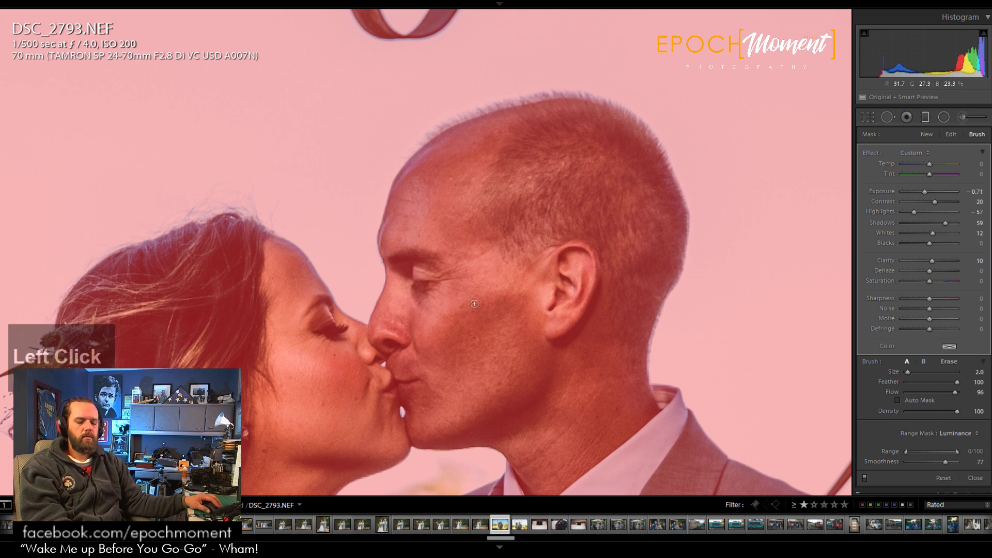
key("o")
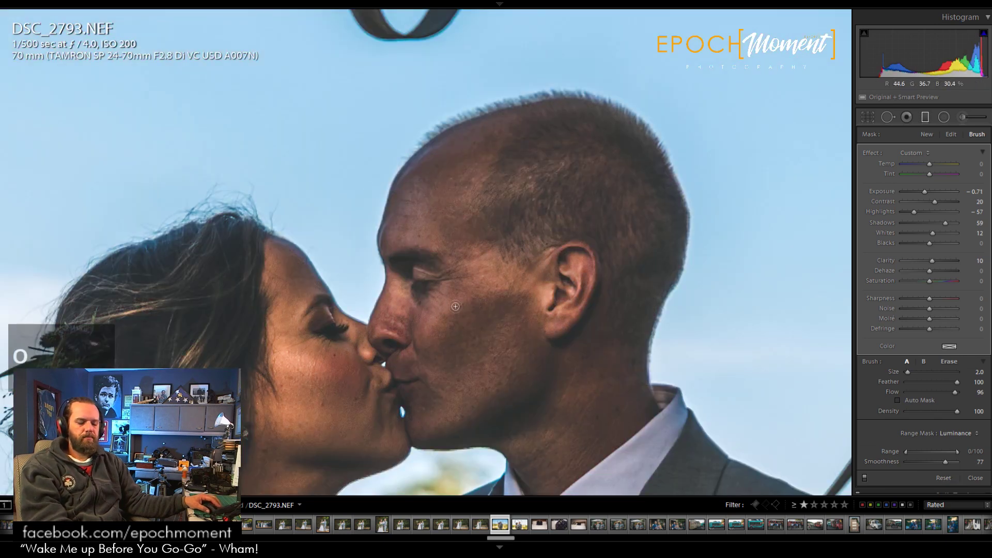
key("space")
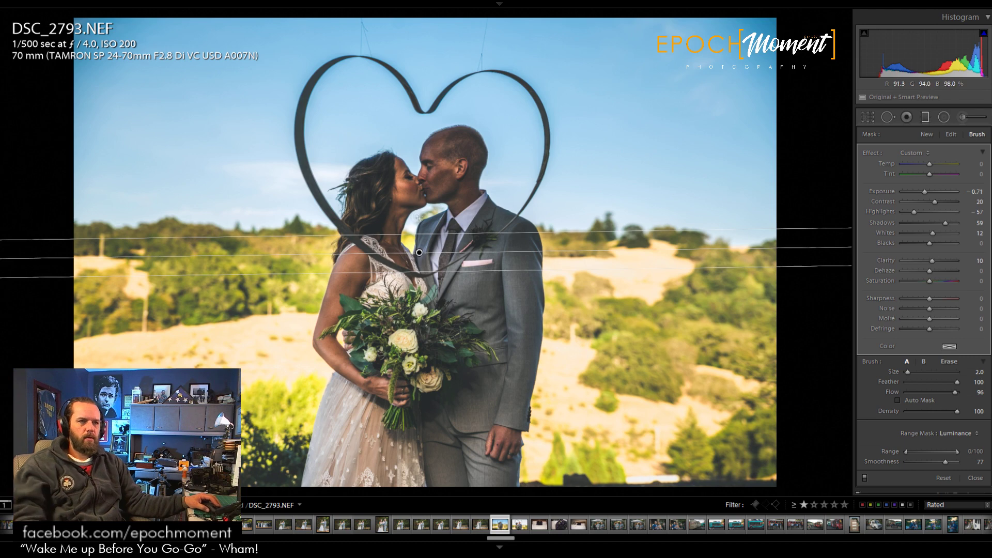
Step: Erase the graduated filter from the couple's heads, the bride's chest and the groom's jacket using a size 4.0 erase brush
left_click(429, 162, "ctrl+alt")
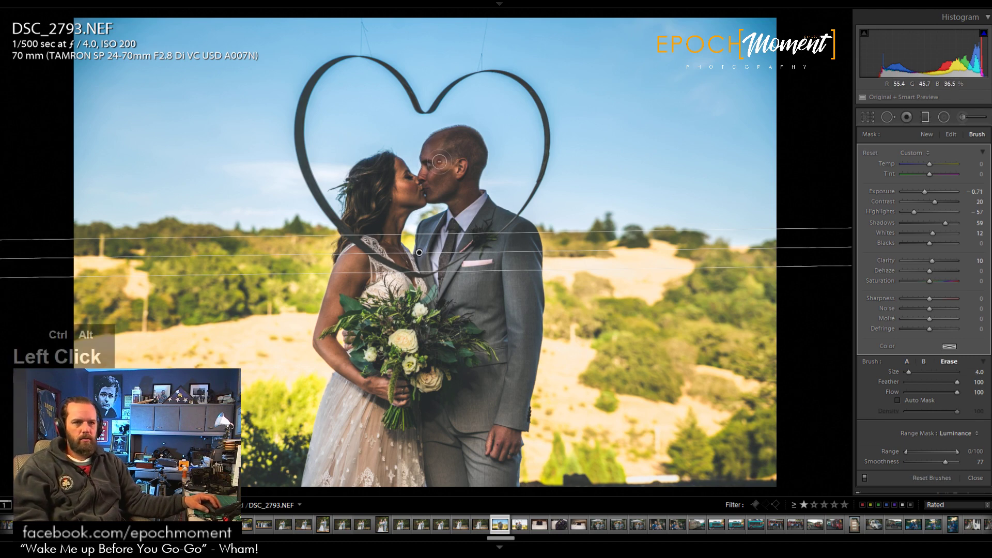
mouse_move(428, 169)
left_mouse_down()
mouse_move(443, 139)
mouse_move(469, 135)
mouse_move(480, 171)
mouse_move(470, 195)
mouse_move(537, 243)
mouse_move(537, 274)
mouse_move(506, 236)
mouse_move(469, 237)
mouse_move(464, 217)
mouse_move(424, 231)
mouse_move(425, 263)
mouse_move(452, 233)
mouse_move(538, 250)
mouse_move(451, 190)
mouse_move(457, 209)
mouse_move(442, 194)
mouse_move(423, 196)
mouse_move(432, 170)
mouse_move(445, 179)
mouse_move(435, 187)
mouse_move(455, 165)
mouse_move(448, 187)
mouse_move(465, 173)
mouse_move(465, 188)
mouse_move(474, 162)
mouse_move(464, 144)
mouse_move(446, 156)
mouse_move(464, 145)
mouse_move(464, 179)
mouse_move(473, 141)
mouse_move(450, 145)
mouse_move(450, 169)
mouse_move(470, 149)
mouse_move(445, 162)
mouse_move(428, 150)
left_mouse_up()
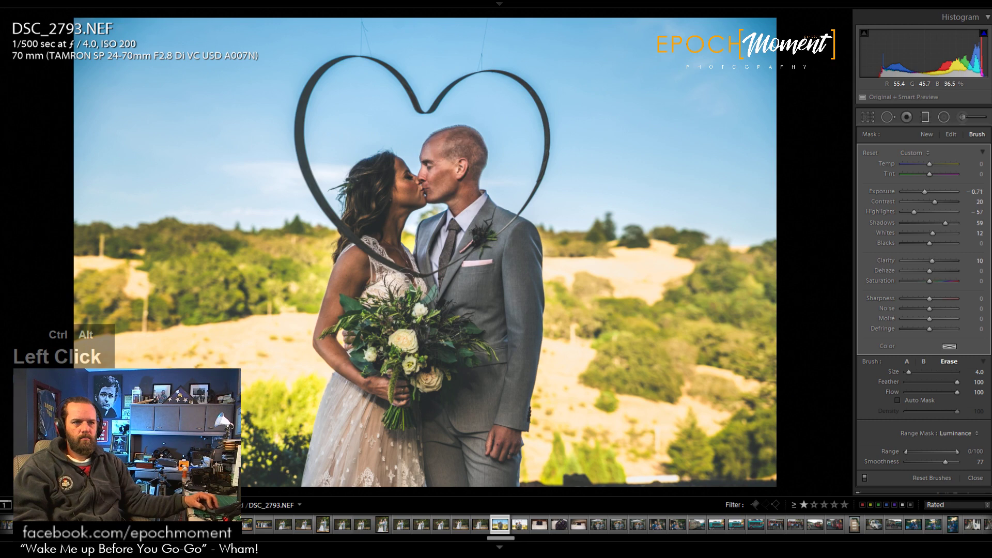
mouse_move(408, 280)
left_mouse_down()
mouse_move(392, 238)
mouse_move(417, 193)
mouse_move(397, 165)
mouse_move(382, 164)
mouse_move(353, 195)
mouse_move(348, 252)
mouse_move(384, 174)
mouse_move(370, 226)
mouse_move(373, 183)
mouse_move(376, 207)
mouse_move(386, 174)
mouse_move(383, 236)
mouse_move(352, 255)
mouse_move(343, 276)
mouse_move(364, 268)
mouse_move(350, 302)
mouse_move(359, 274)
mouse_move(344, 279)
mouse_move(349, 304)
mouse_move(391, 250)
left_mouse_up()
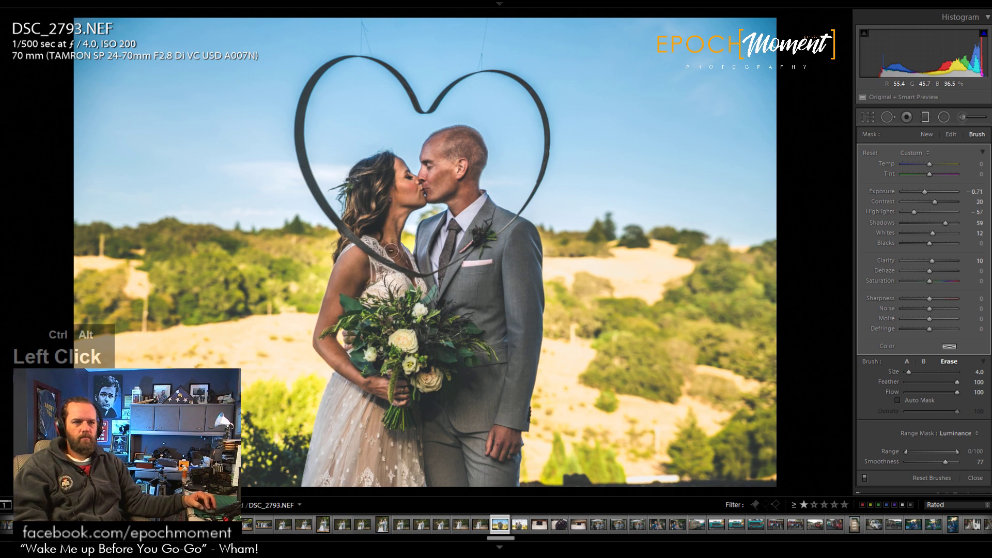
mouse_move(405, 198)
left_mouse_down()
mouse_move(428, 197)
mouse_move(390, 190)
mouse_move(412, 183)
mouse_move(402, 165)
mouse_move(383, 182)
mouse_move(396, 187)
mouse_move(387, 160)
mouse_move(363, 168)
mouse_move(355, 194)
mouse_move(380, 196)
mouse_move(393, 181)
mouse_move(365, 175)
mouse_move(428, 180)
mouse_move(440, 145)
mouse_move(465, 138)
mouse_move(471, 166)
mouse_move(454, 184)
mouse_move(463, 144)
mouse_move(442, 183)
mouse_move(469, 158)
mouse_move(465, 185)
mouse_move(472, 165)
mouse_move(437, 194)
mouse_move(459, 219)
mouse_move(468, 185)
mouse_move(482, 232)
left_mouse_up()
Step: With the mask overlay shown, erase leftover filter from the bride's hair and chest, and sweep a size 15.0 eraser across the landscape below the hilltops
key("o")
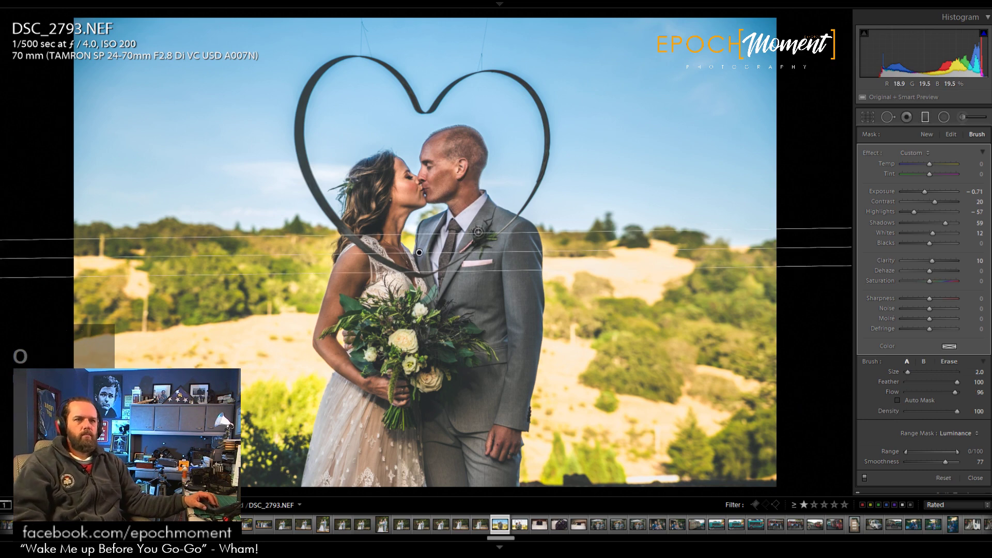
key("o")
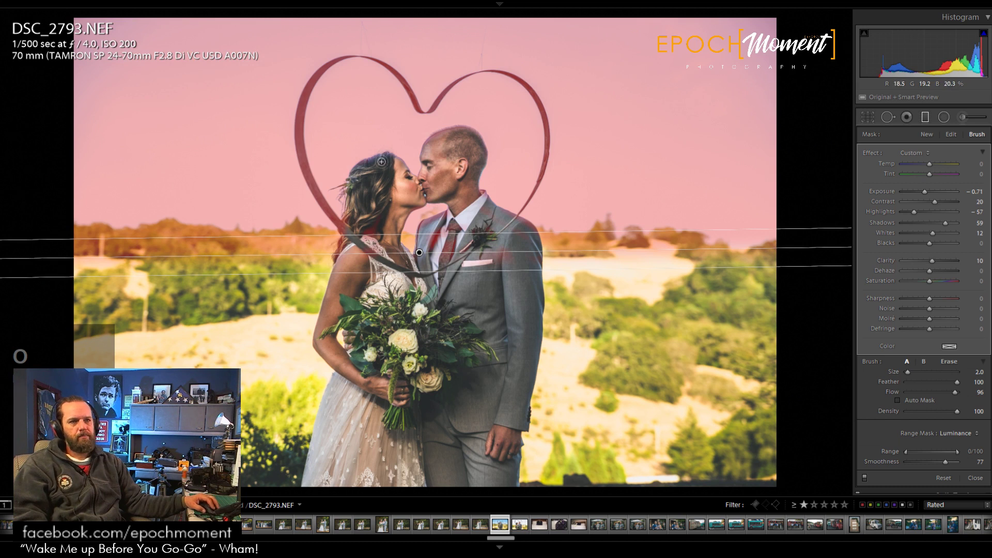
left_click(373, 234, "ctrl+alt")
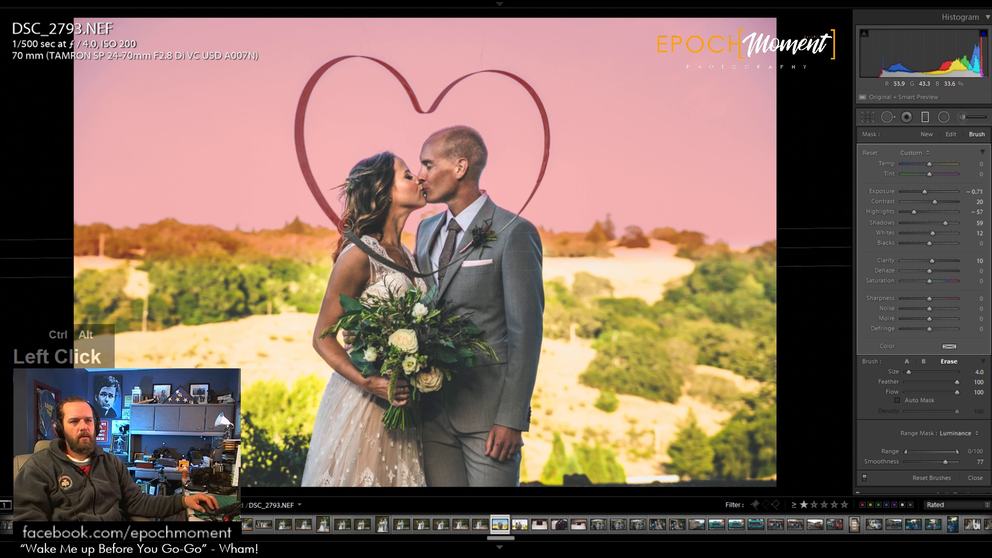
left_click(336, 264, "alt")
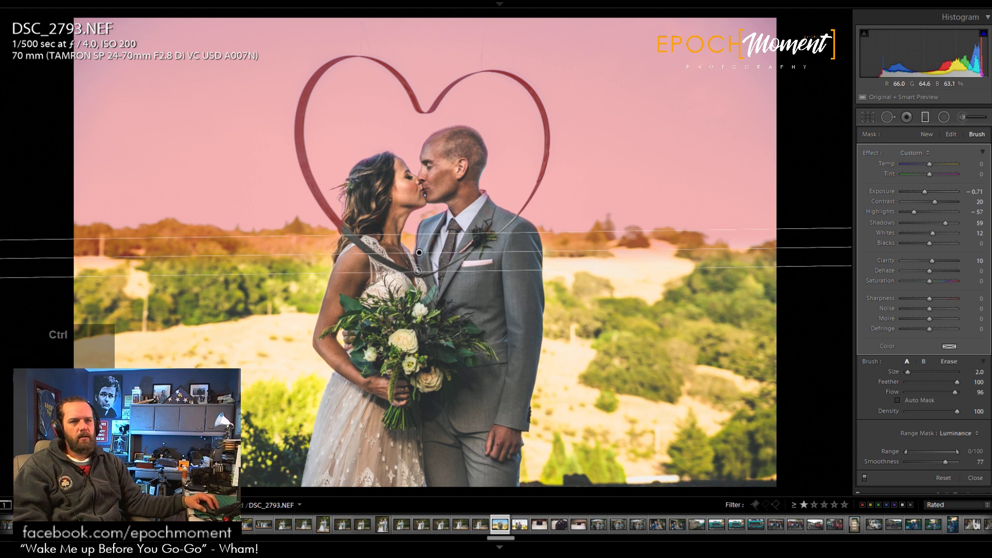
mouse_move(418, 272)
left_mouse_down()
mouse_move(448, 271)
mouse_move(394, 248)
left_mouse_up()
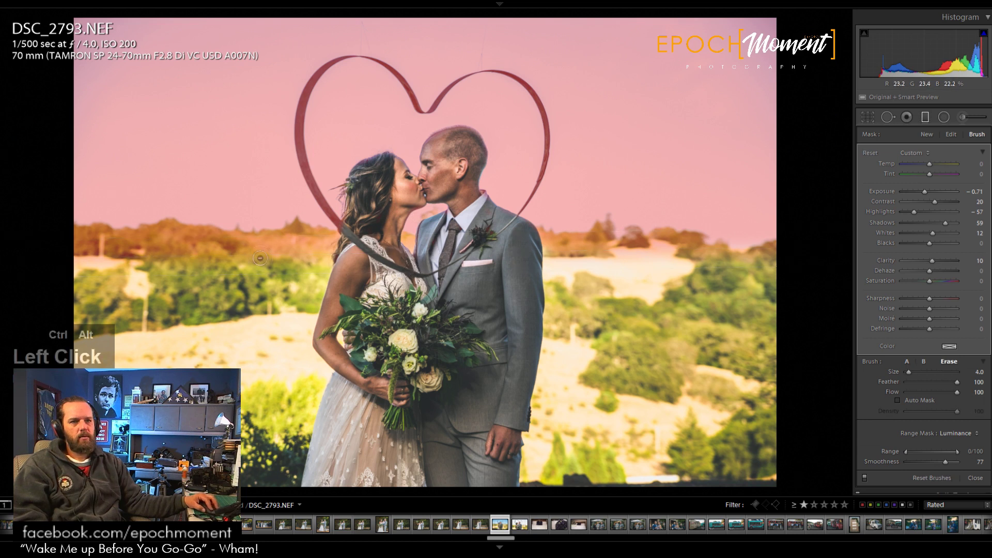
scroll(186, 291, "up", 11)
mouse_move(150, 287)
left_mouse_down()
mouse_move(120, 274)
mouse_move(294, 283)
mouse_move(103, 282)
mouse_move(119, 267)
mouse_move(88, 271)
mouse_move(545, 298)
mouse_move(569, 275)
mouse_move(552, 276)
mouse_move(758, 296)
left_mouse_up()
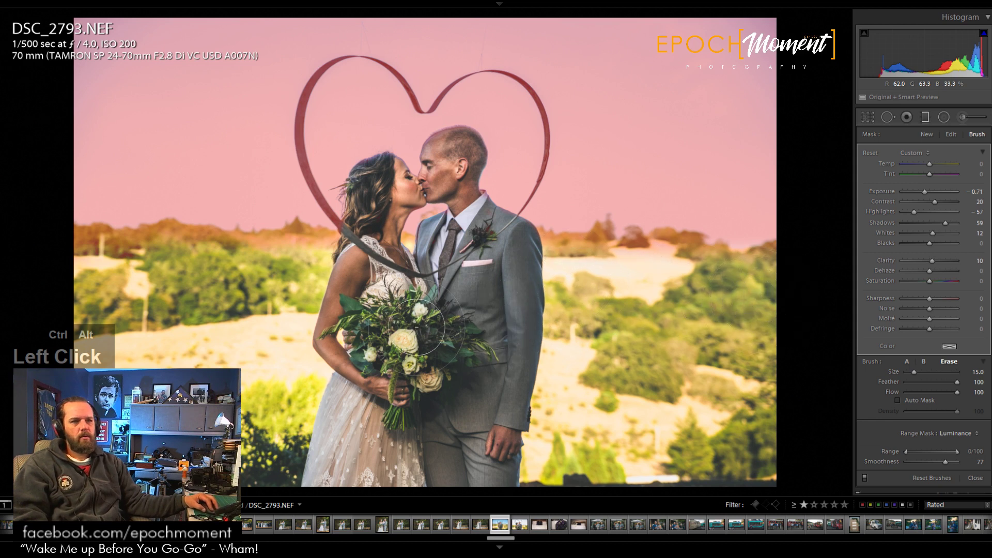
Step: Erase the remaining mask from the groom's collar, tie, boutonniere and jacket shoulders up close with a size 7.0 eraser
key("space")
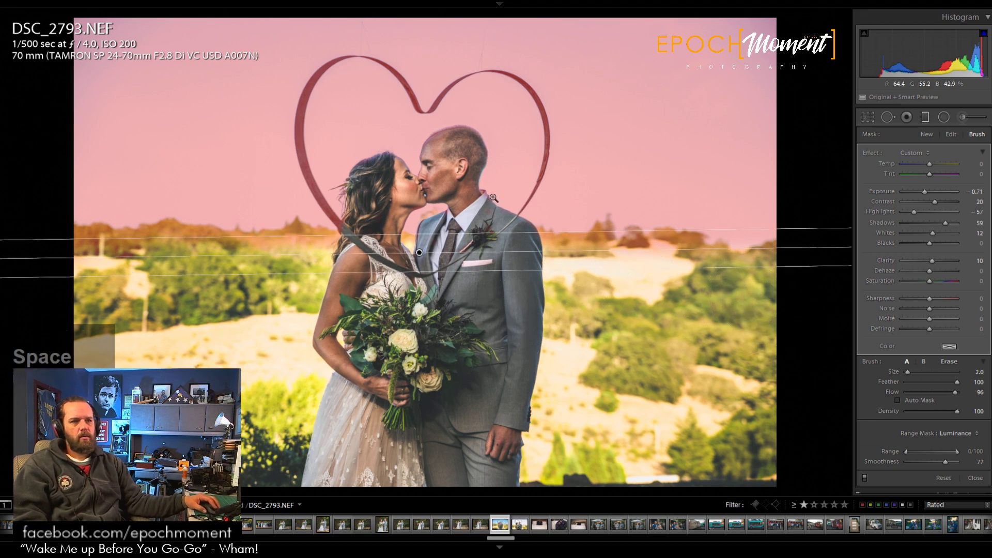
left_click(465, 196)
key("ctrl+space")
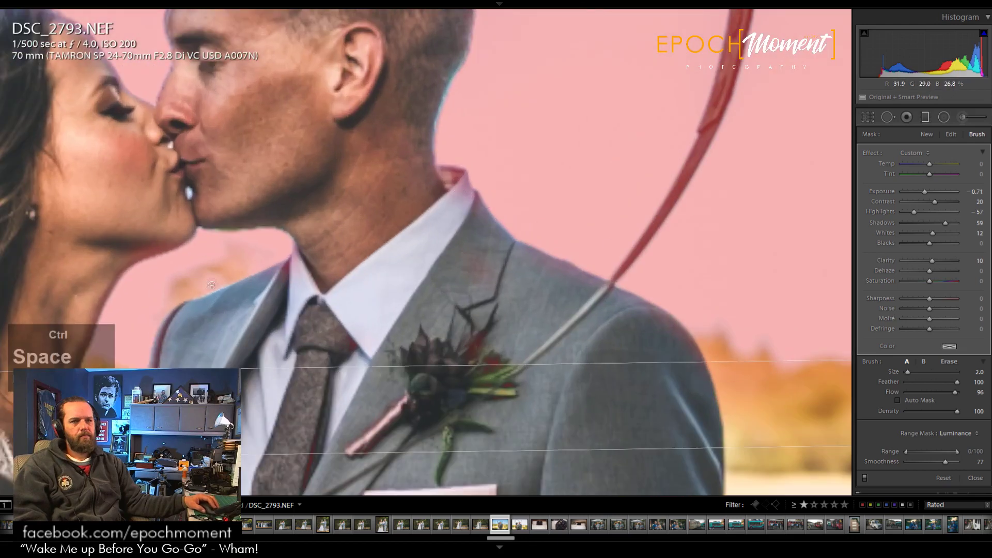
scroll(250, 372, "down", 5)
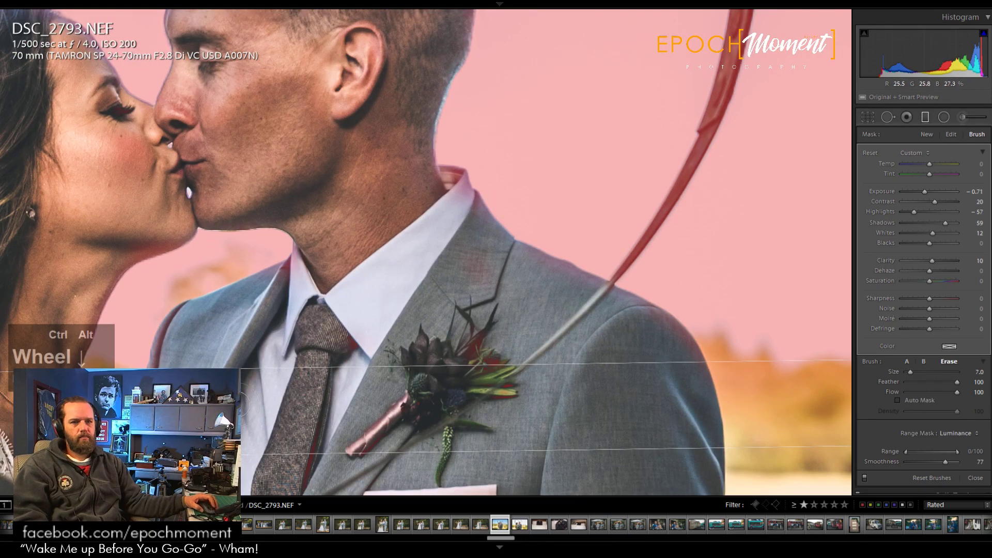
left_click(241, 387, "ctrl+alt")
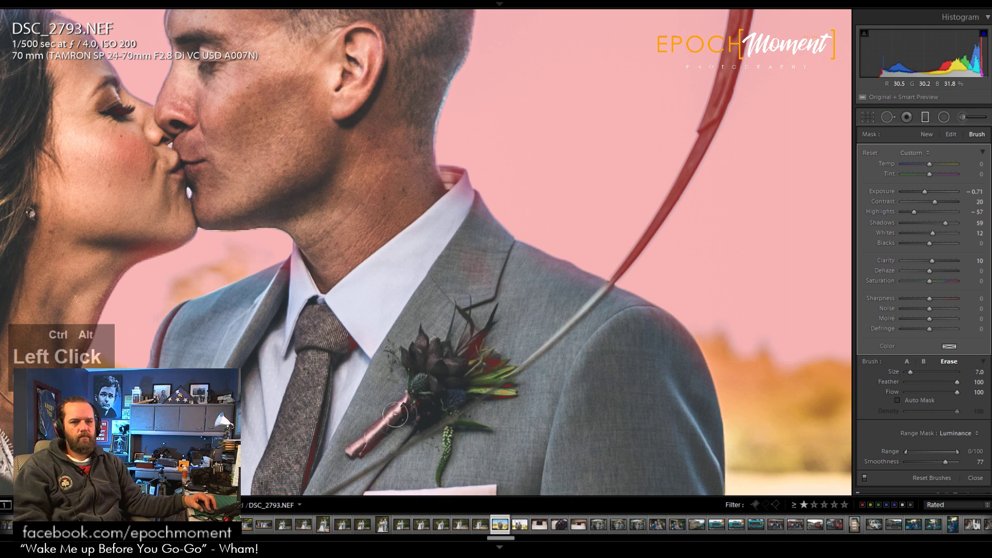
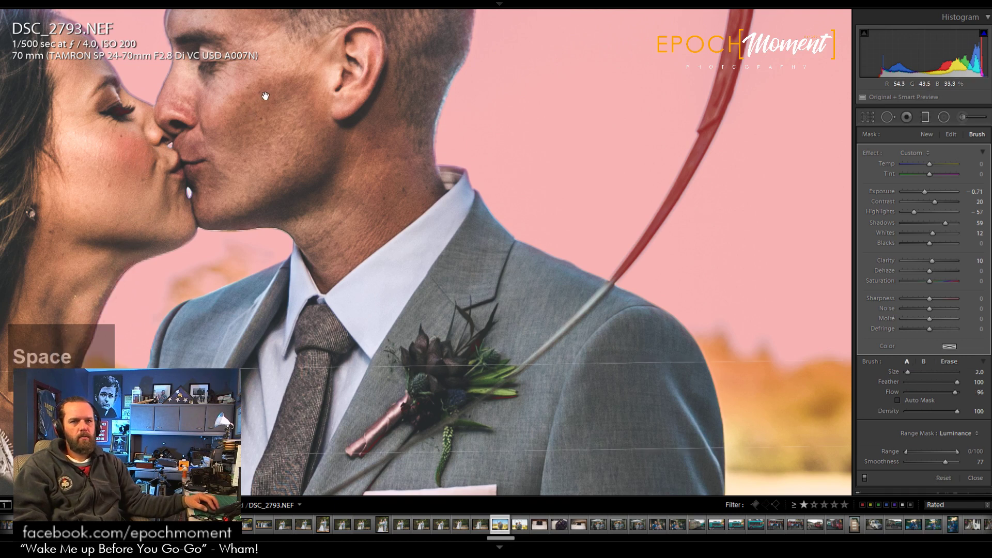
Step: Erase the mask along the top of the bride's hair and the back of the groom's head with a size 4.0 eraser
mouse_move(289, 90)
left_mouse_down()
mouse_move(370, 320)
mouse_move(597, 300)
left_mouse_up()
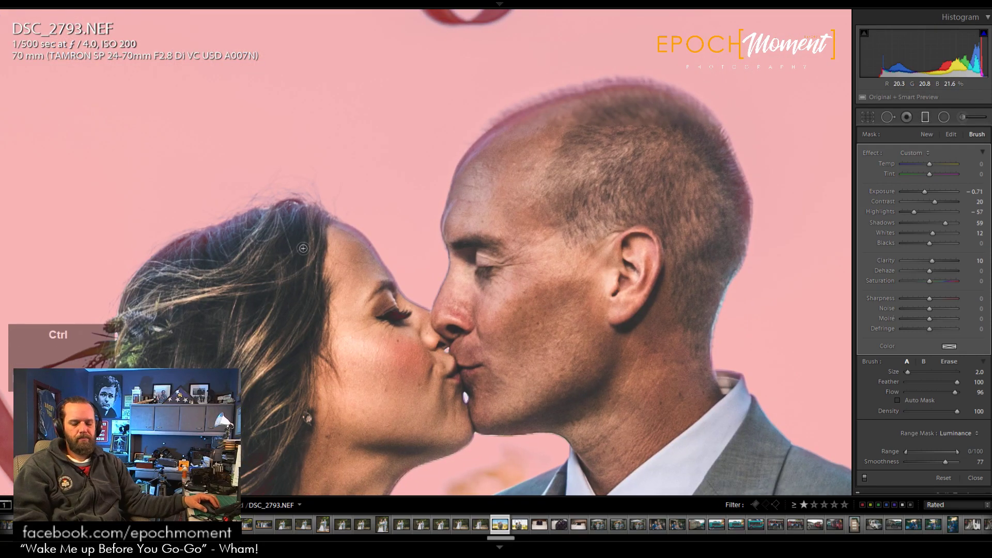
scroll(147, 300, "down", 3)
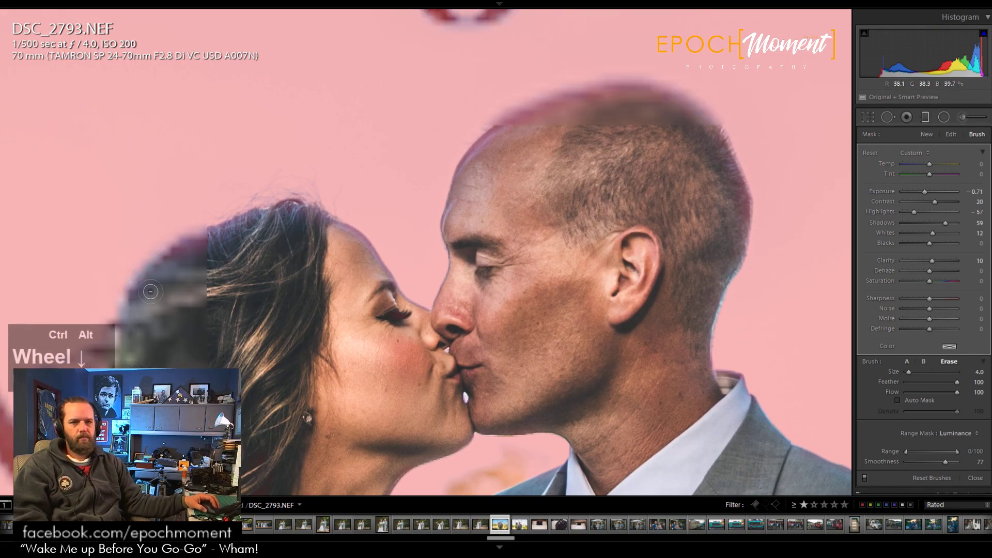
mouse_move(164, 273)
left_mouse_down()
mouse_move(188, 247)
mouse_move(293, 212)
mouse_move(327, 230)
left_mouse_up()
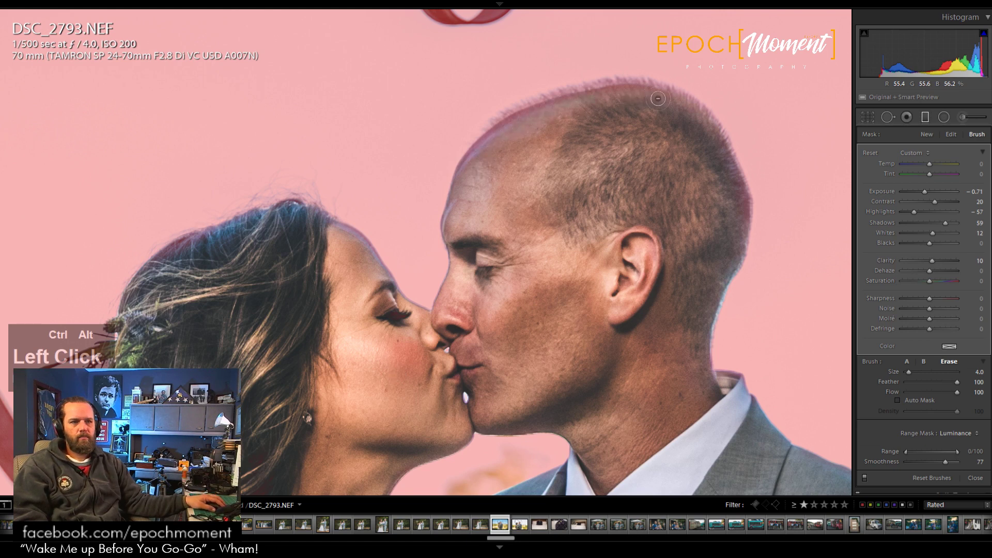
mouse_move(729, 180)
left_mouse_down()
mouse_move(738, 229)
mouse_move(738, 195)
left_mouse_up()
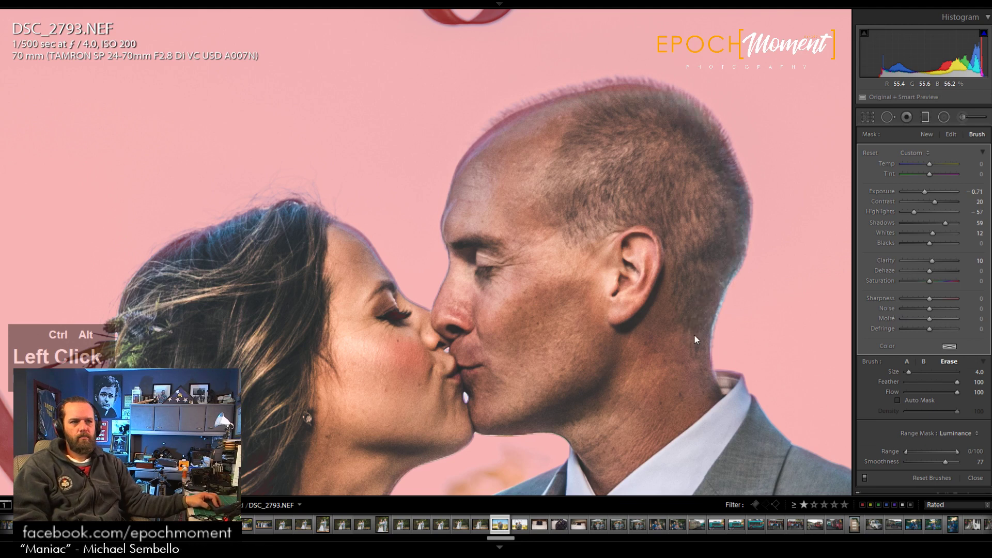
left_click(744, 283)
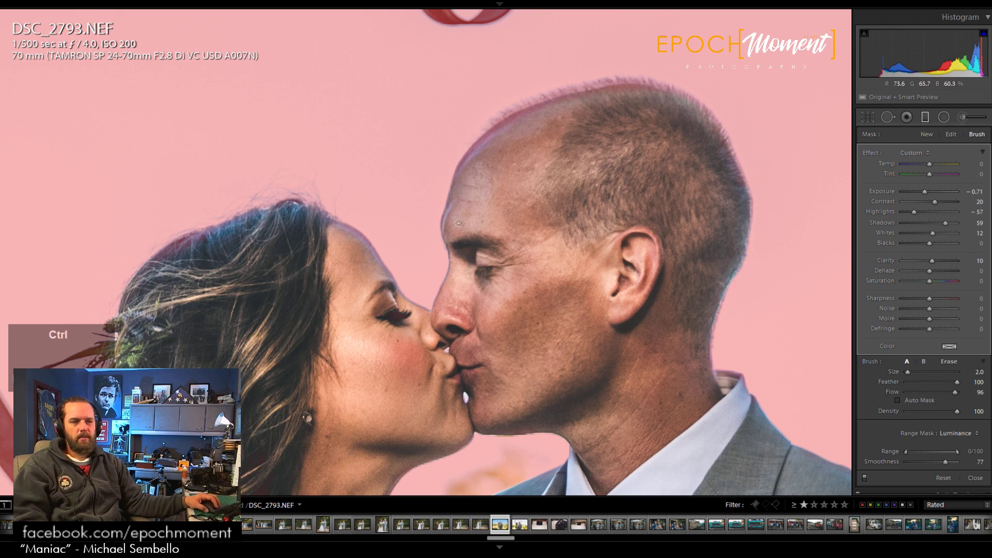
Step: Erase the mask spill along the groom's forehead and front hairline with the size 4.0 eraser
key("ctrl+space")
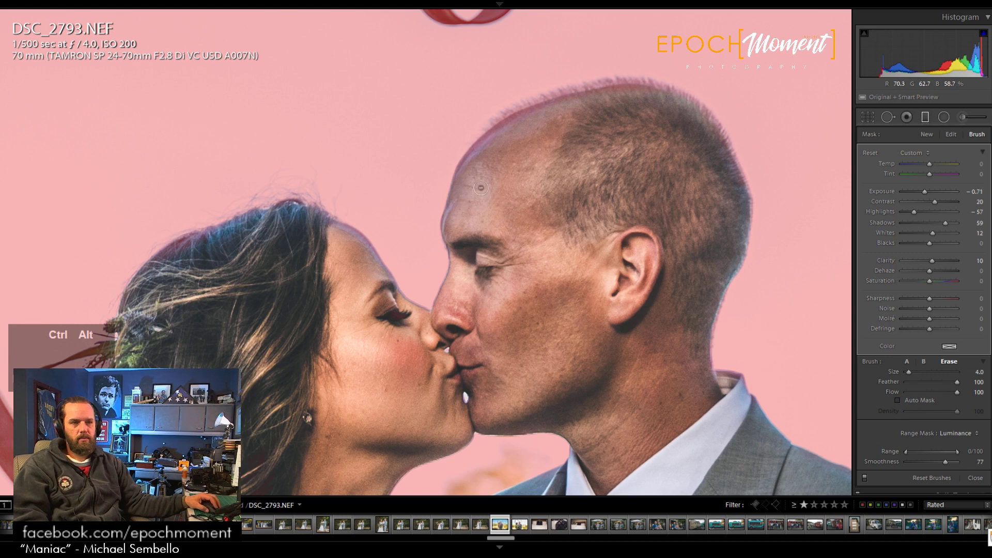
left_click(470, 176, "ctrl+alt")
mouse_move(470, 177)
left_mouse_down()
mouse_move(526, 118)
mouse_move(637, 93)
mouse_move(682, 113)
mouse_move(728, 163)
mouse_move(735, 198)
mouse_move(710, 148)
mouse_move(731, 183)
mouse_move(657, 121)
mouse_move(623, 112)
mouse_move(623, 96)
mouse_move(543, 114)
left_mouse_up()
mouse_move(494, 138)
left_mouse_down()
mouse_move(467, 159)
mouse_move(457, 199)
left_mouse_up()
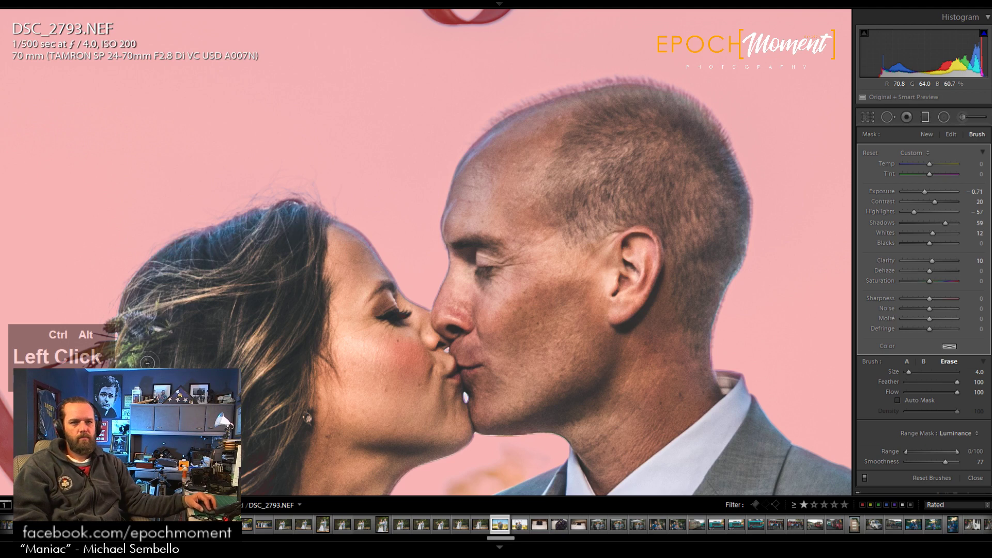
Step: Erase the last mask traces from the bride's lower hair and the groom's lapel and jacket, and return to the full photo
key("space")
mouse_move(280, 440)
left_mouse_down()
mouse_move(296, 387)
mouse_move(302, 206)
mouse_move(277, 214)
mouse_move(284, 196)
mouse_move(285, 237)
mouse_move(266, 297)
mouse_move(242, 274)
mouse_move(279, 240)
mouse_move(177, 349)
mouse_move(339, 247)
mouse_move(289, 339)
mouse_move(275, 291)
mouse_move(288, 250)
mouse_move(209, 366)
mouse_move(162, 298)
mouse_move(124, 285)
mouse_move(118, 303)
mouse_move(189, 376)
left_mouse_up()
scroll(277, 275, "up", 3)
key("space")
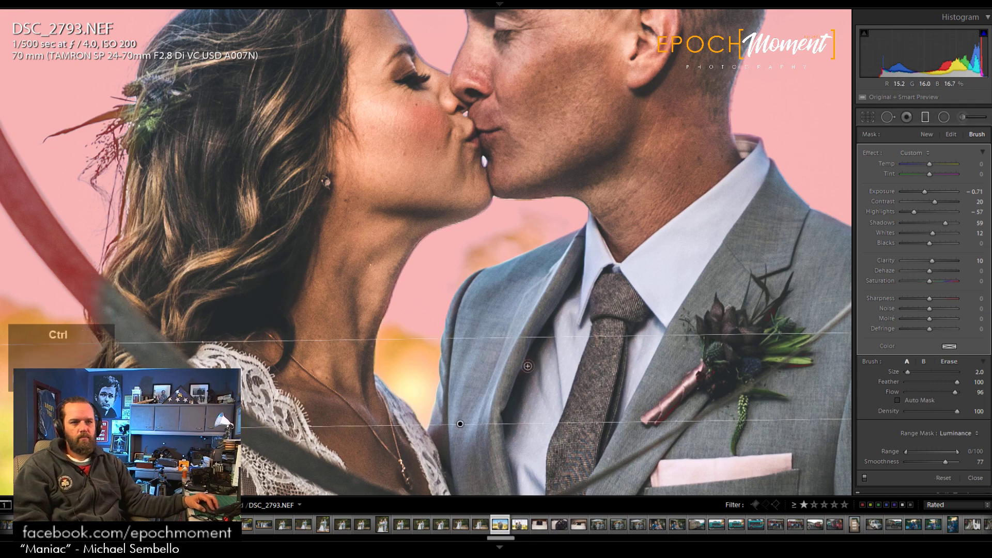
left_click(527, 371, "ctrl+alt")
mouse_move(527, 370)
left_mouse_down()
mouse_move(516, 389)
mouse_move(573, 336)
mouse_move(573, 308)
mouse_move(595, 275)
mouse_move(487, 401)
left_mouse_up()
mouse_move(574, 300)
left_mouse_down()
mouse_move(617, 269)
mouse_move(682, 346)
mouse_move(688, 374)
left_mouse_up()
key("space")
left_click(688, 374)
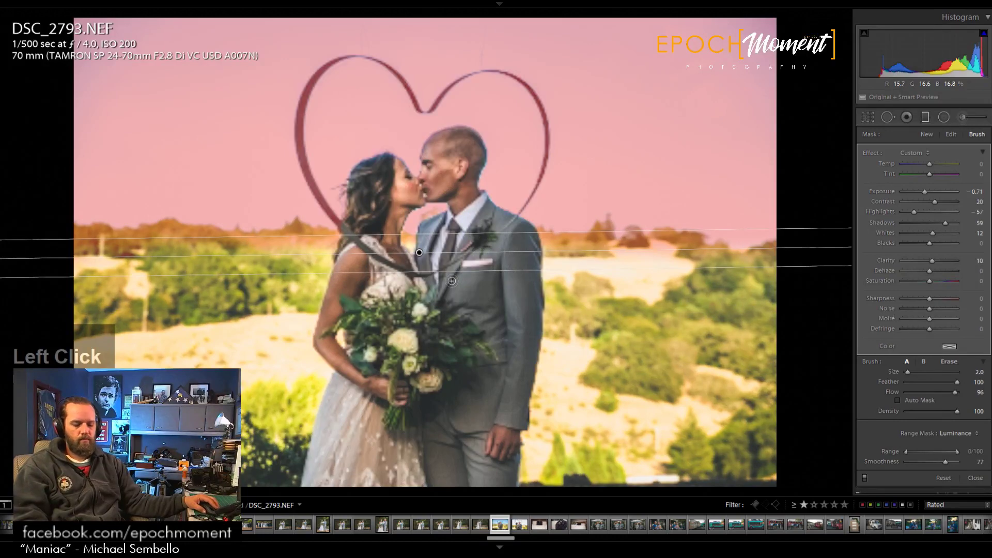
Step: Hide the mask overlay and try erasing the graduated mask along the heart frame's right side with a size 2.0 eraser
key("o")
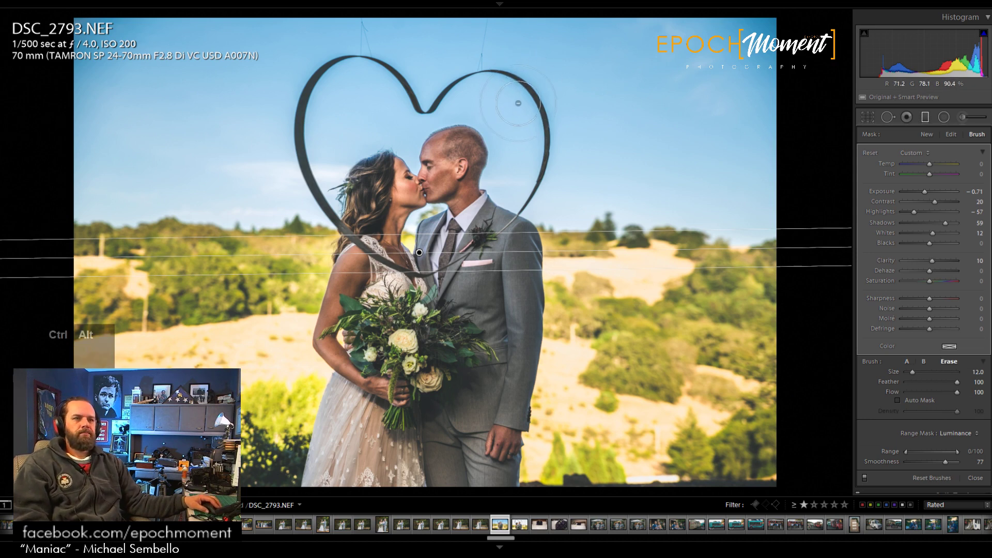
scroll(522, 104, "down", 2)
scroll(521, 104, "down", 1)
left_click(531, 97)
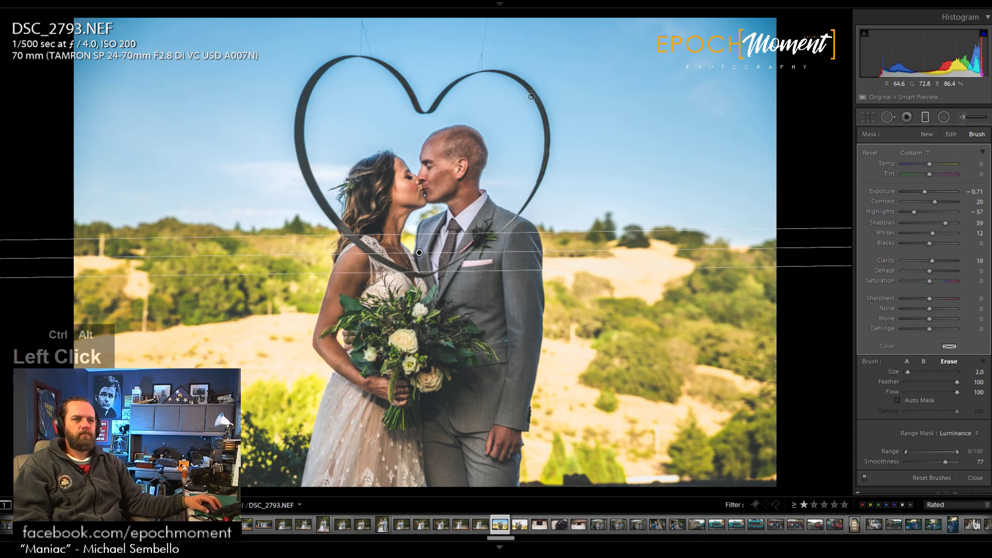
mouse_move(547, 124)
left_mouse_down()
mouse_move(533, 197)
mouse_move(516, 214)
left_mouse_up()
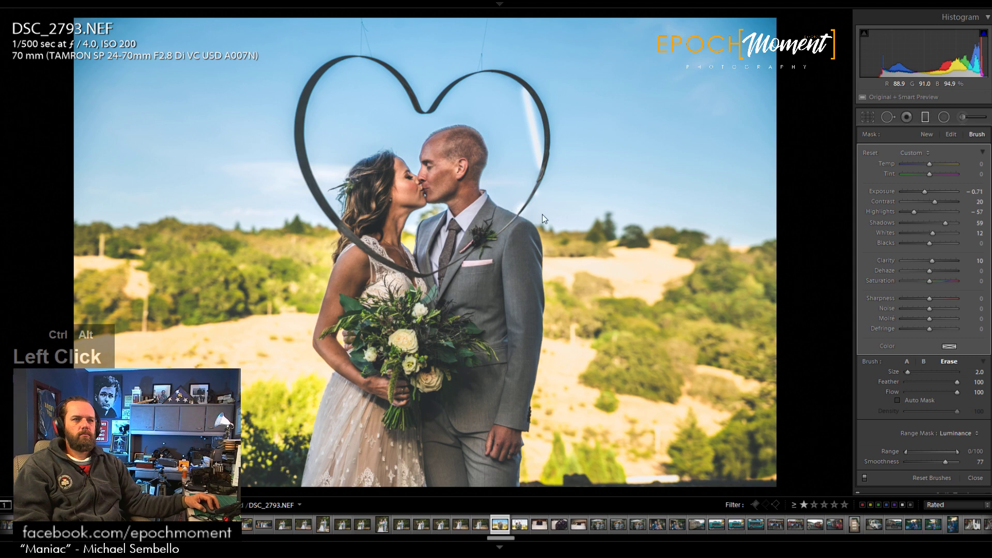
key("ctrl+z")
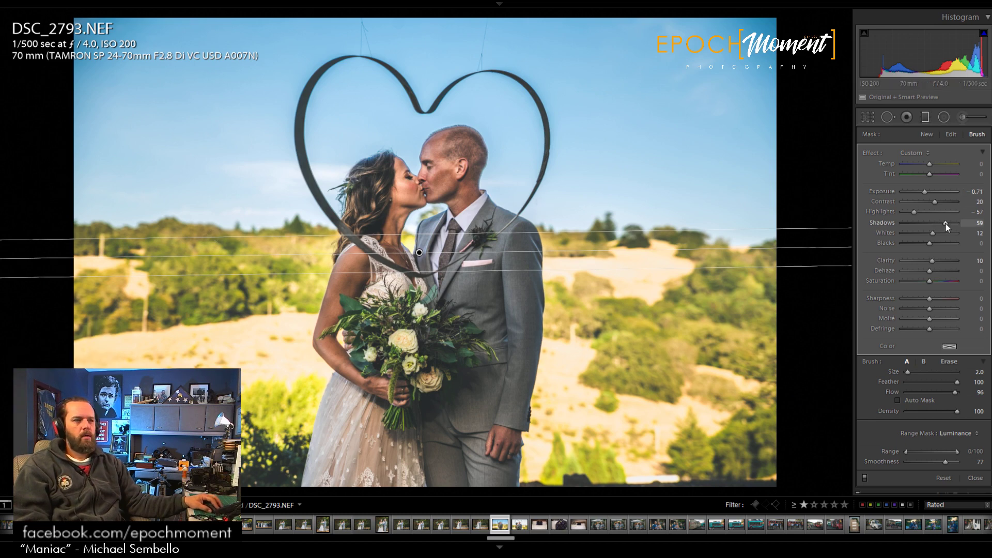
Step: Set the sky's graduated filter to Exposure -0.39, Shadows 80, Saturation 27 and Highlights -35
left_click_drag(945, 222, 946, 224)
left_click_drag(919, 187, 925, 189)
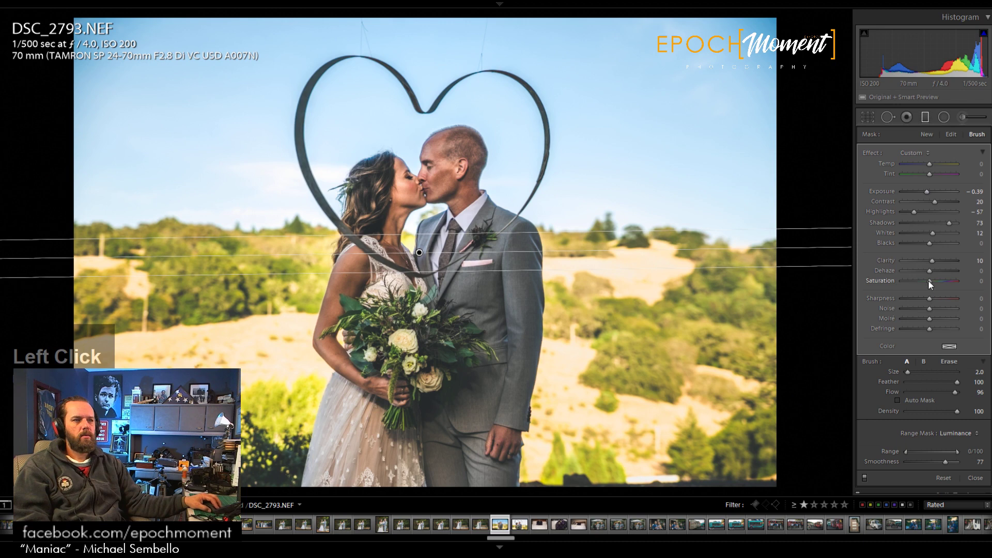
left_click_drag(928, 280, 934, 281)
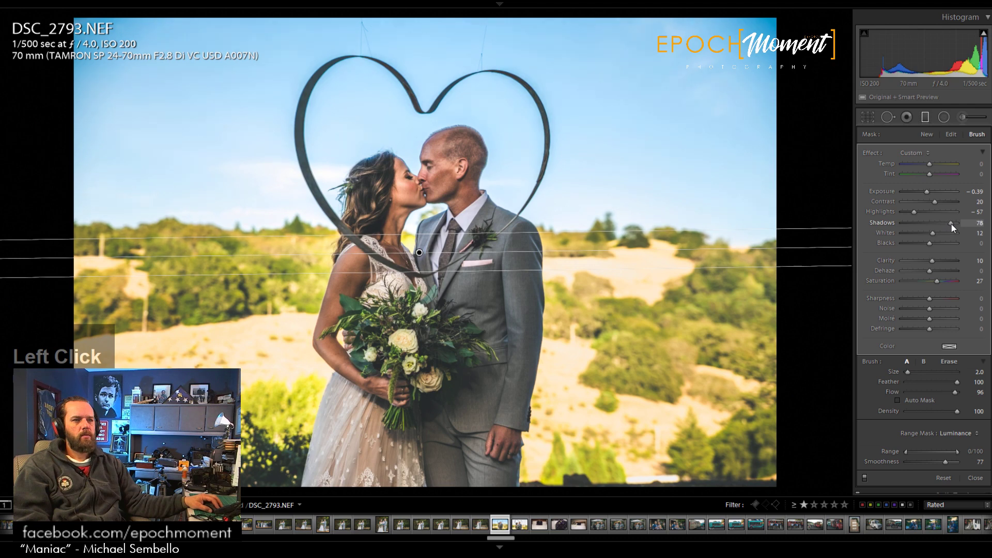
left_click_drag(952, 224, 919, 211)
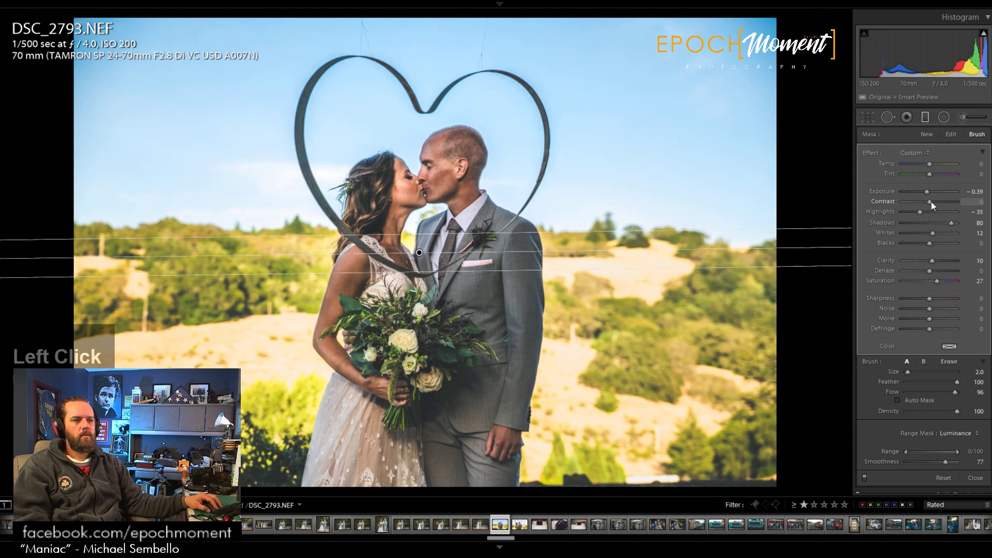
Step: Set the graduated filter's Contrast to -10, Clarity to -4 and Highlights to -59, reset its Whites to 0, and close the filter
left_click_drag(929, 200, 928, 200)
left_click_drag(932, 261, 931, 266)
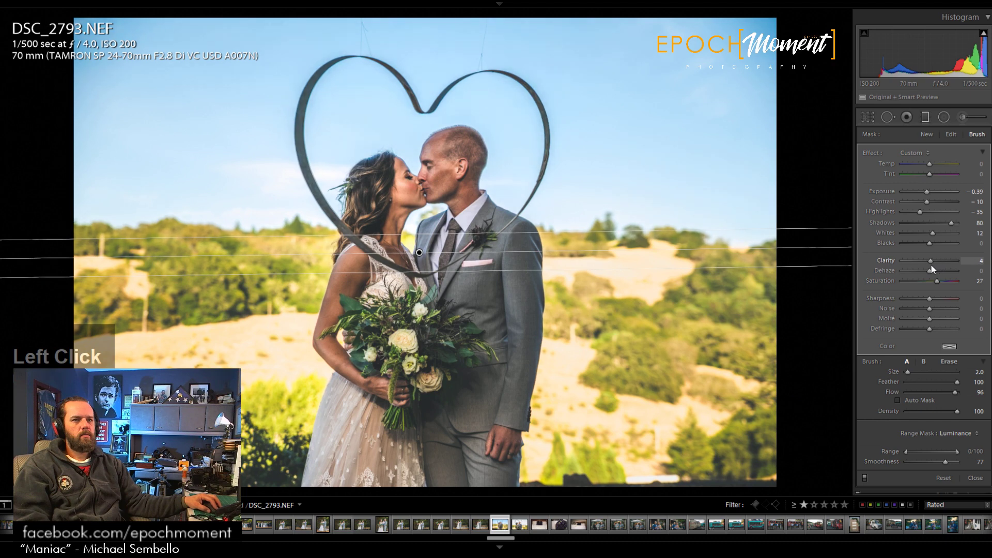
left_click_drag(929, 264, 929, 264)
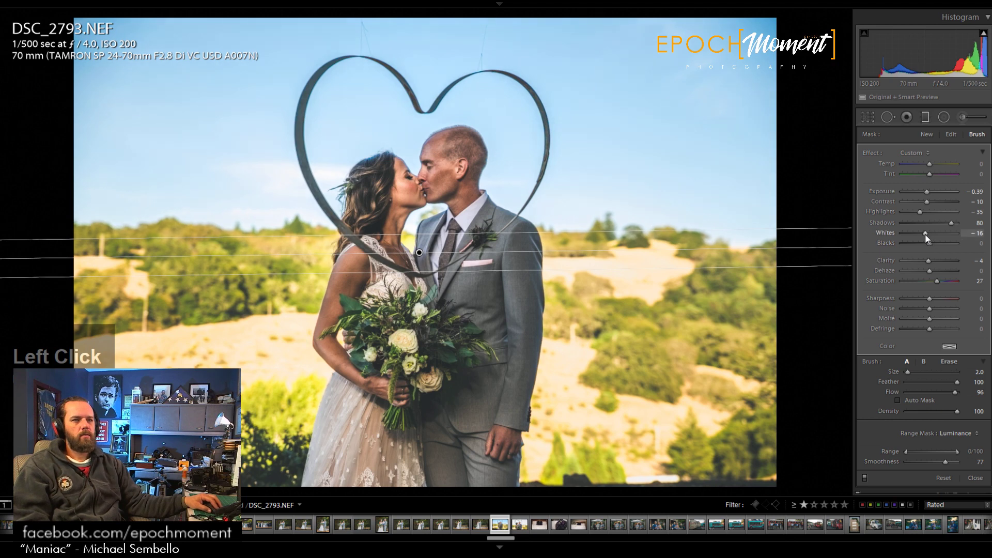
double_click(924, 234)
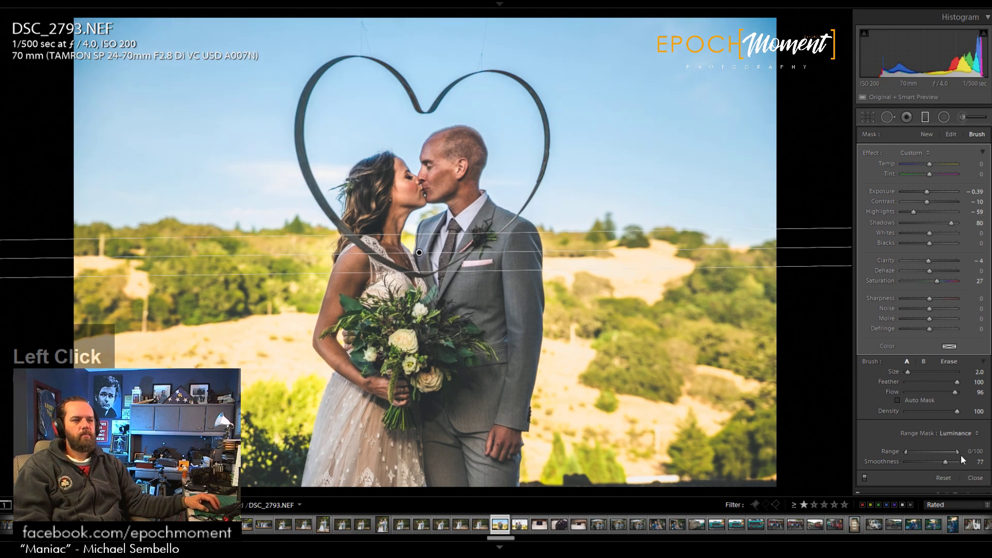
left_click(975, 478)
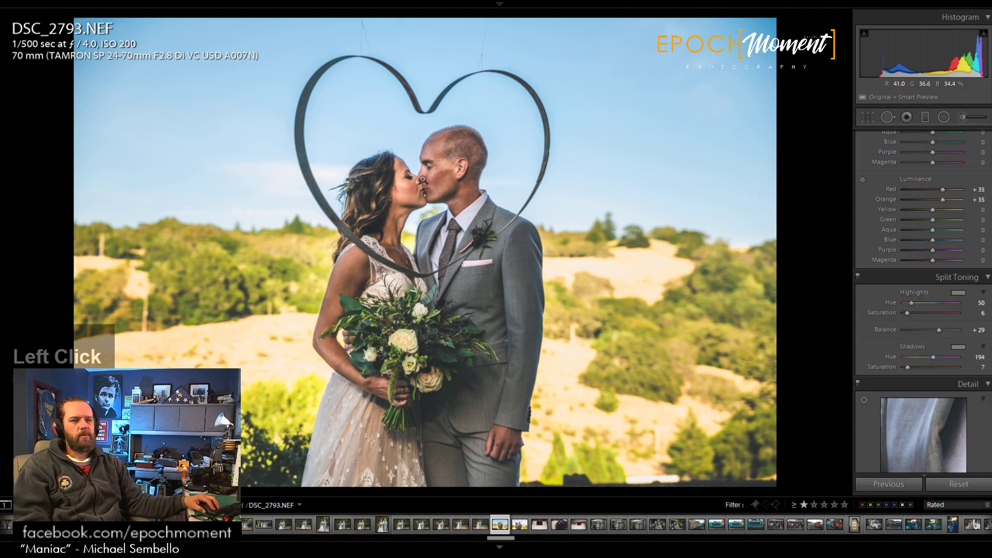
Step: Set split toning saturation to 11 for highlights and 15 for shadows, and the post-crop vignetting amount to -12
left_click_drag(907, 366, 910, 367)
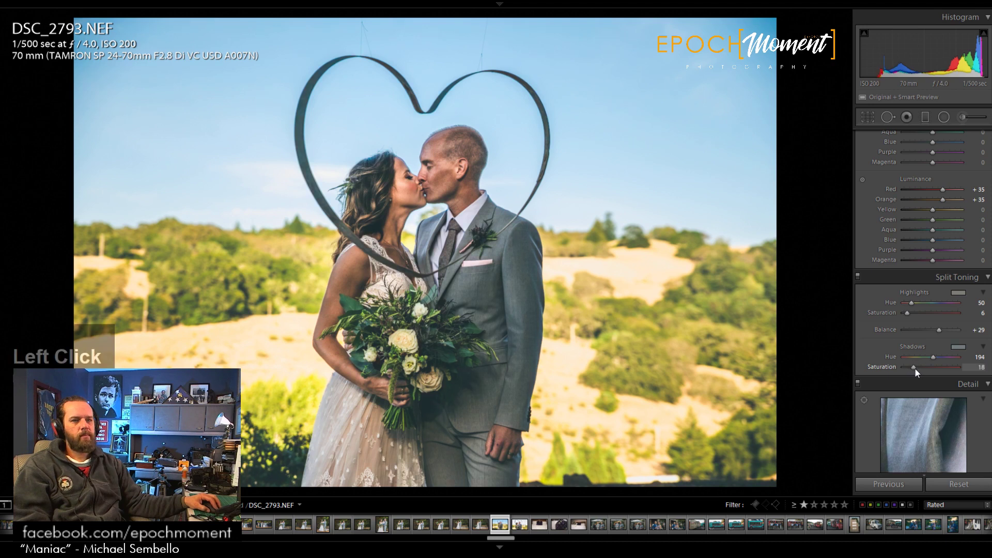
left_click_drag(919, 370, 912, 370)
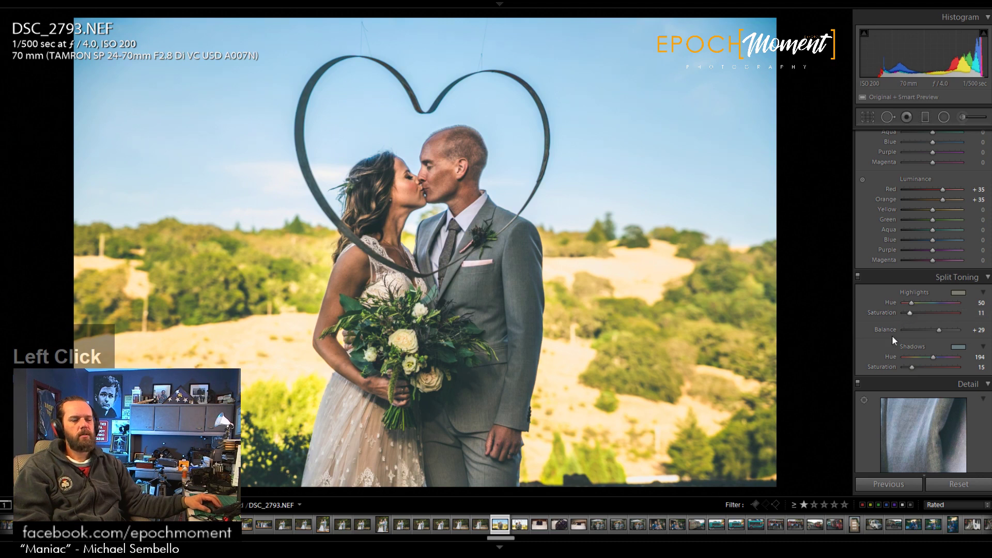
scroll(876, 395, "down", 8)
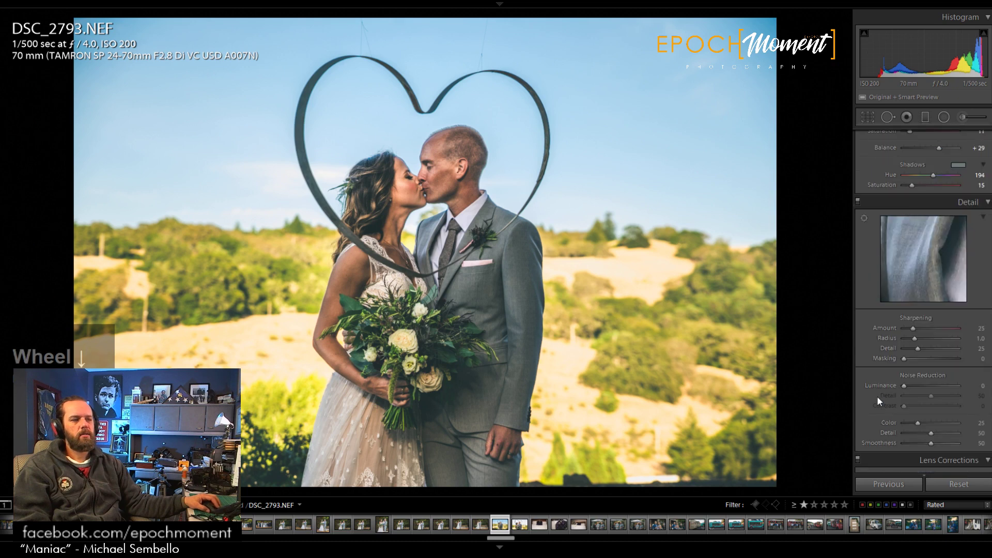
scroll(877, 395, "down", 6)
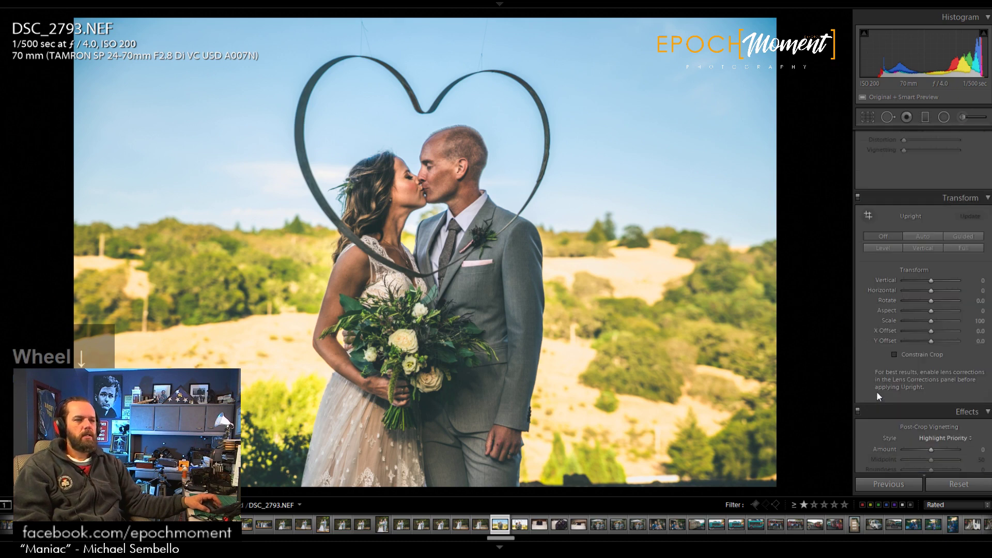
scroll(876, 393, "down", 3)
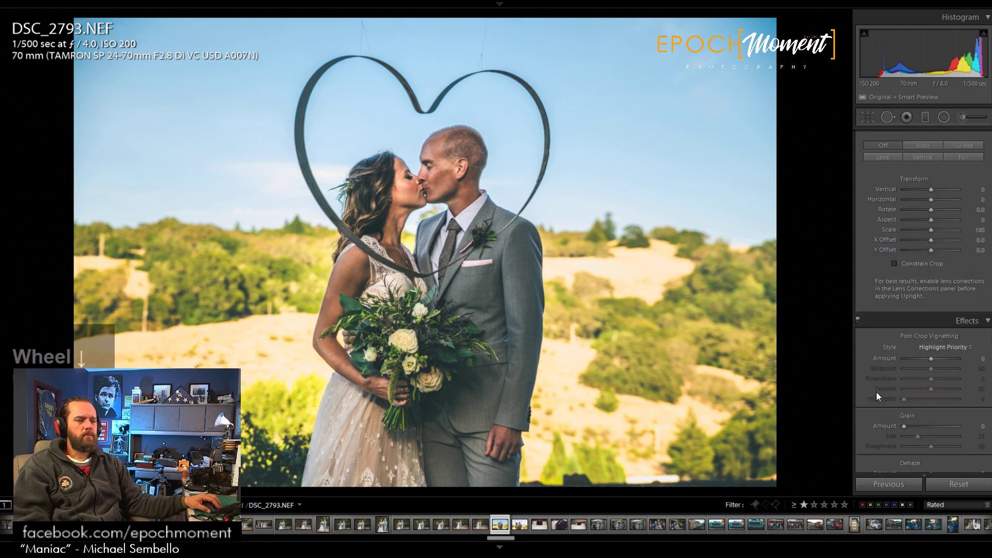
left_click_drag(933, 359, 931, 361)
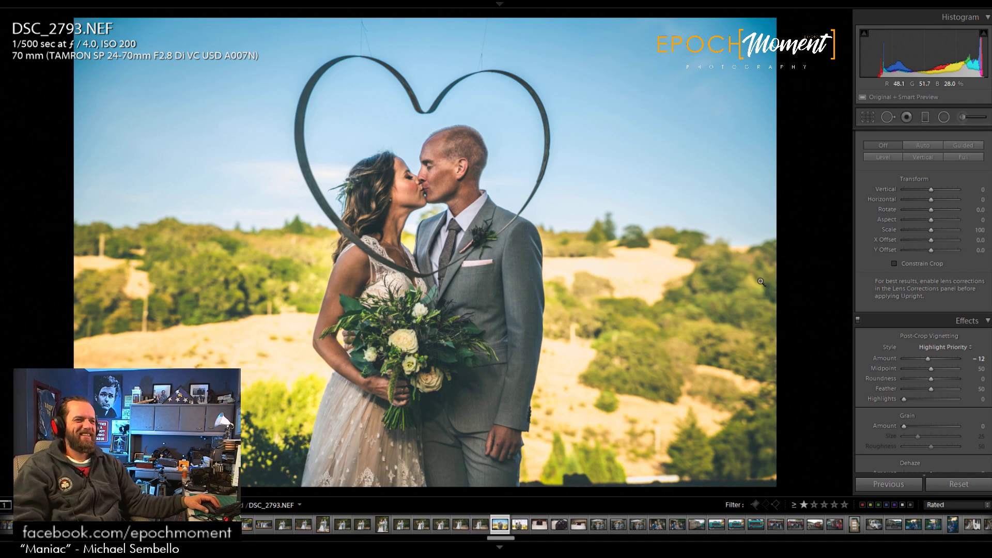
Step: Check the couple's skin tones up close and set HSL saturation to -11 for Red and -13 for Orange
left_click(423, 192)
left_click_drag(422, 193, 447, 248)
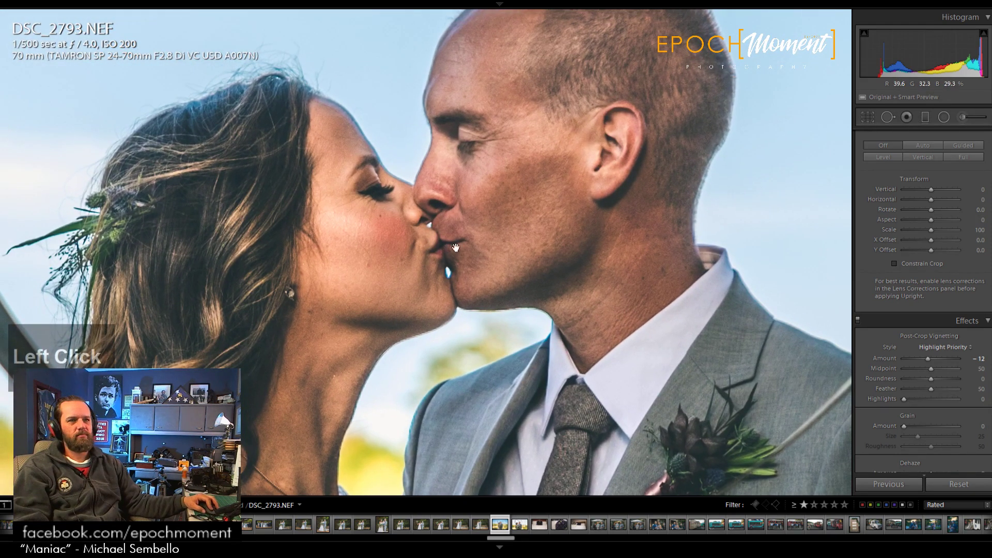
scroll(882, 282, "up", 10)
scroll(884, 280, "up", 3)
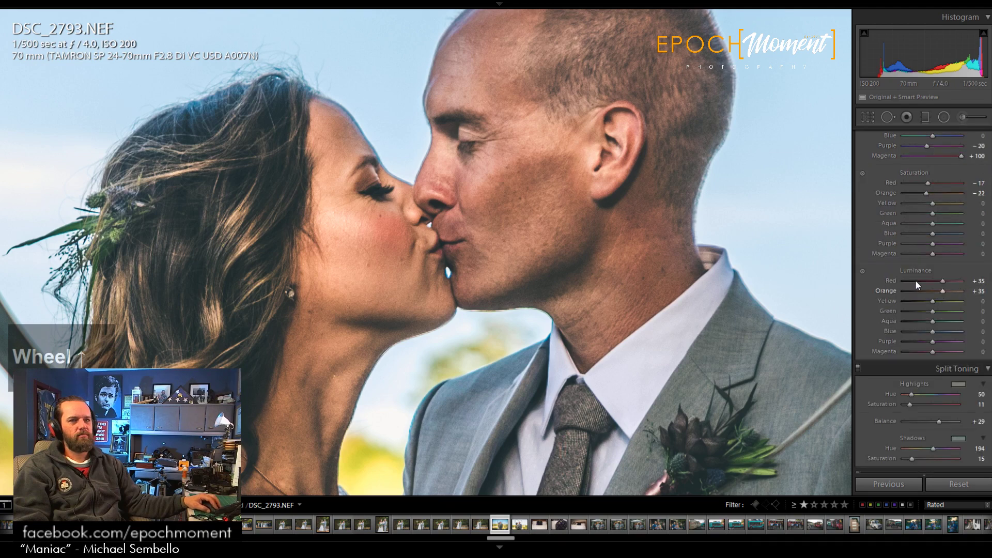
left_click_drag(923, 185, 927, 195)
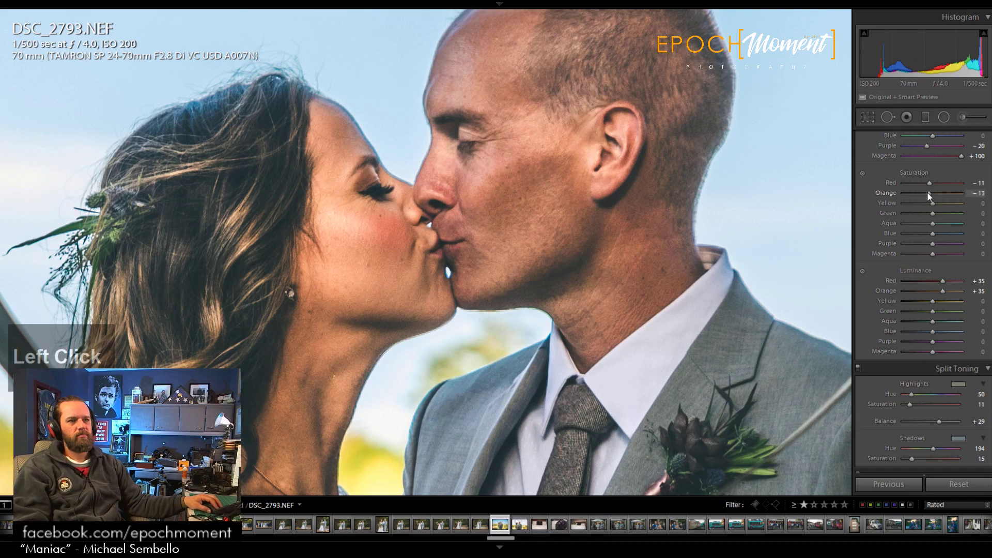
key("space")
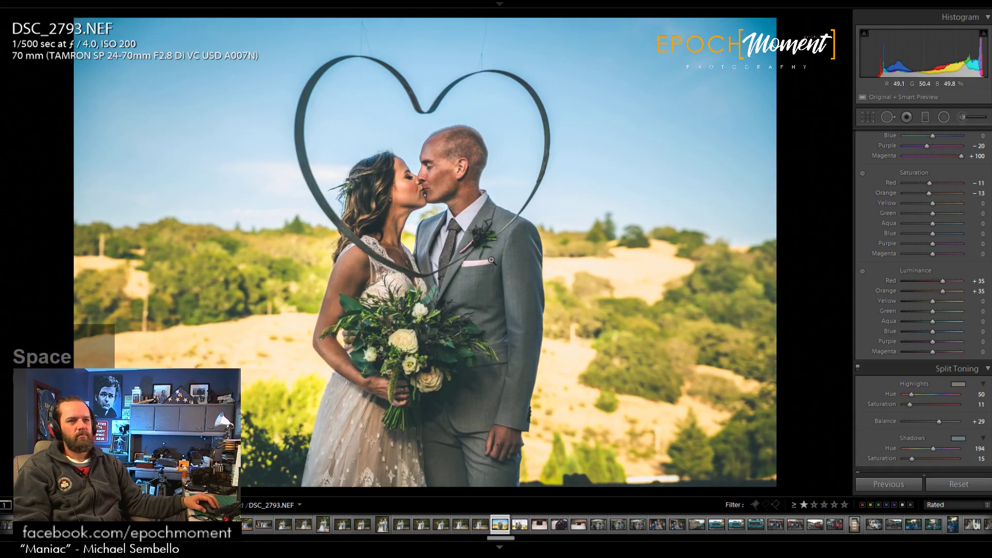
Step: Set the photo's overall Exposure to -0.47 and Clarity to -4
scroll(872, 268, "up", 10)
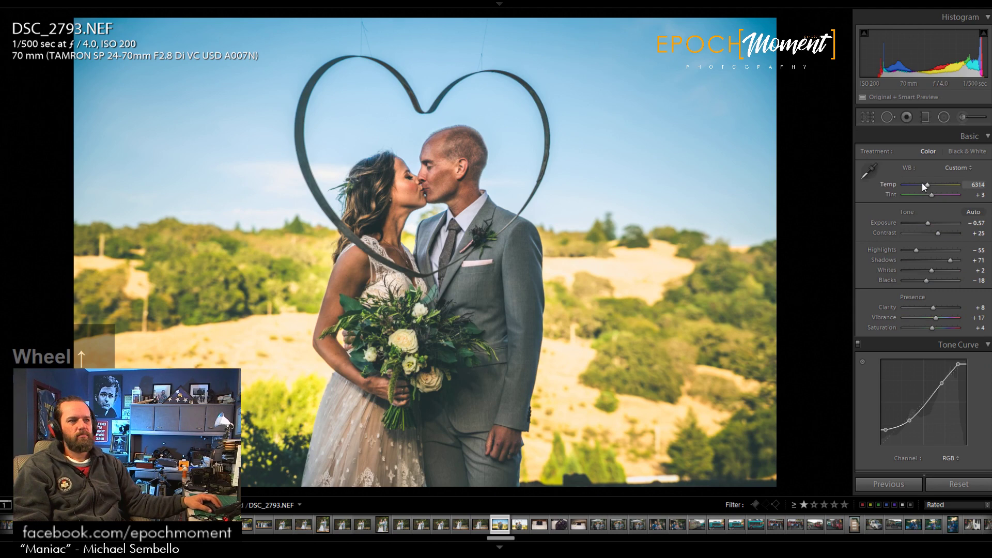
left_click(927, 224)
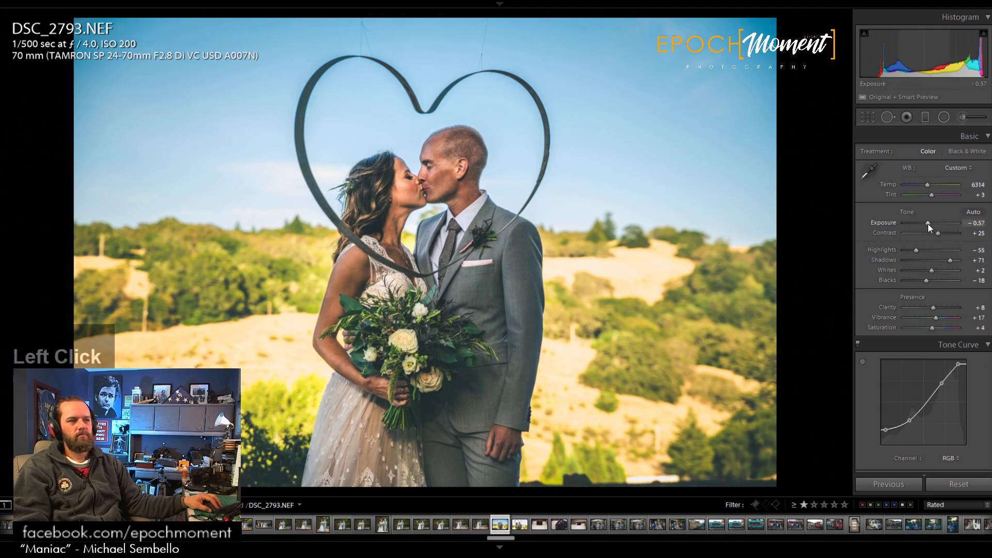
scroll(927, 223, "up", 1)
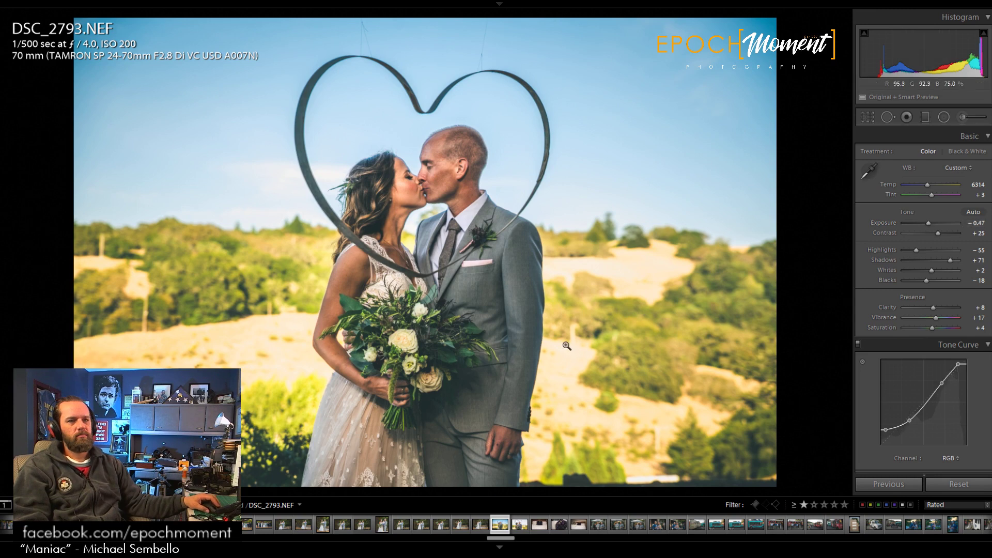
left_click_drag(938, 308, 932, 309)
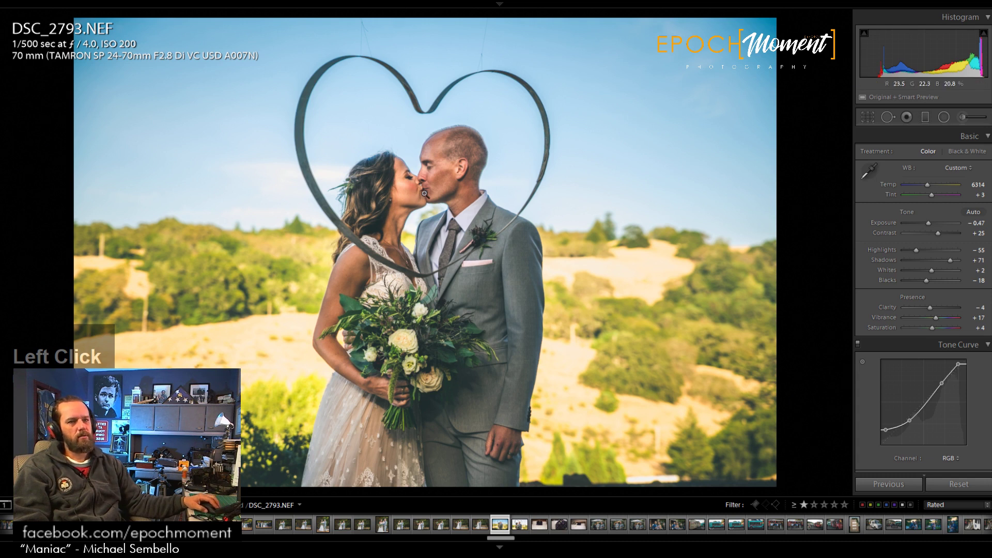
Step: Shift the HSL hue to +39 for Yellow and -13 for Aqua
scroll(887, 302, "down", 2)
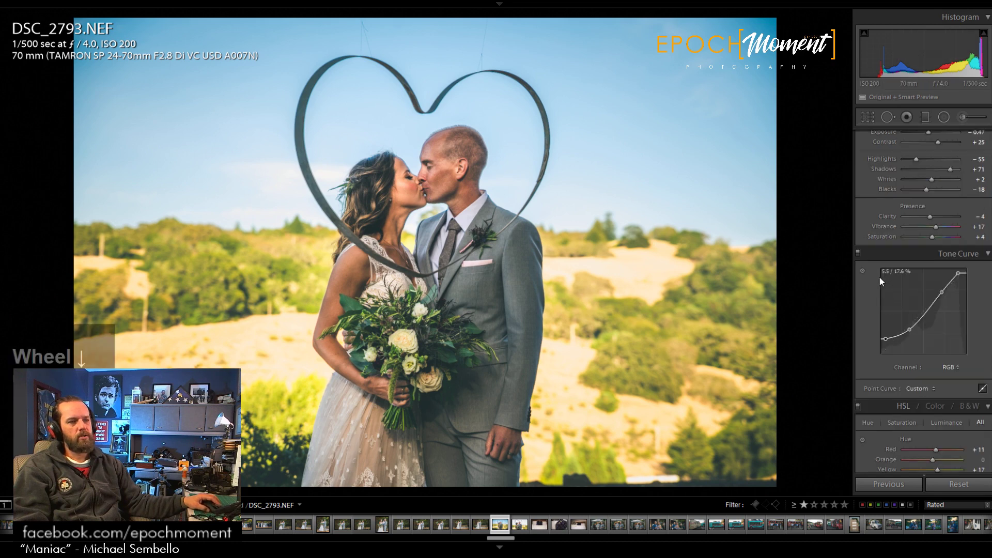
scroll(879, 277, "down", 4)
mouse_move(937, 287)
left_mouse_down()
mouse_move(892, 287)
mouse_move(938, 290)
left_mouse_up()
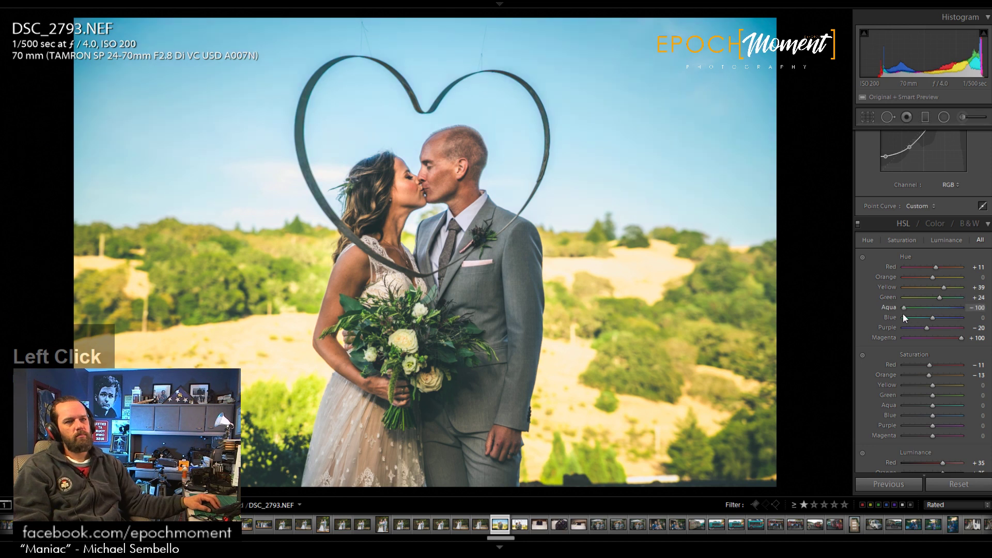
left_click_drag(903, 313, 919, 315)
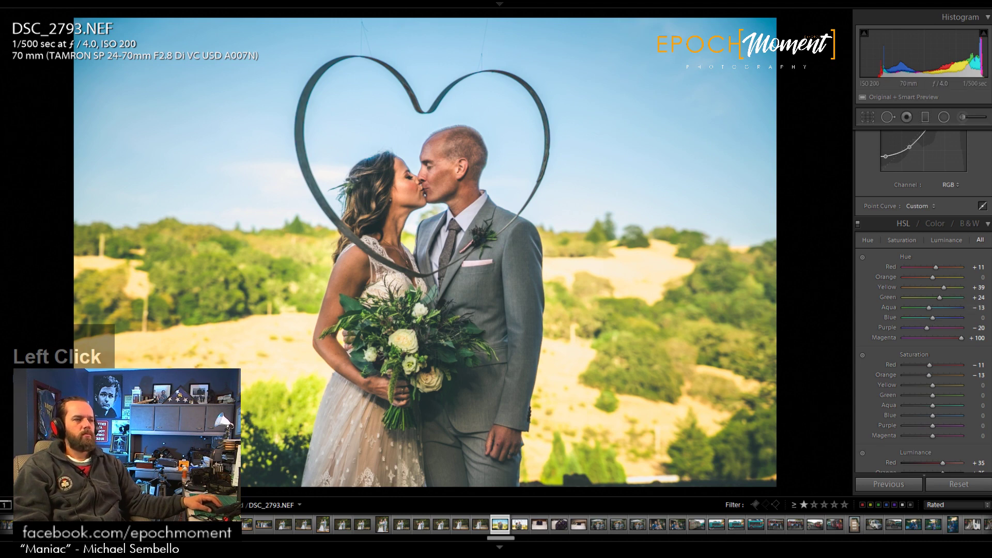
Step: Open the next photo, DSC_2794.NEF, for editing
left_click(521, 528)
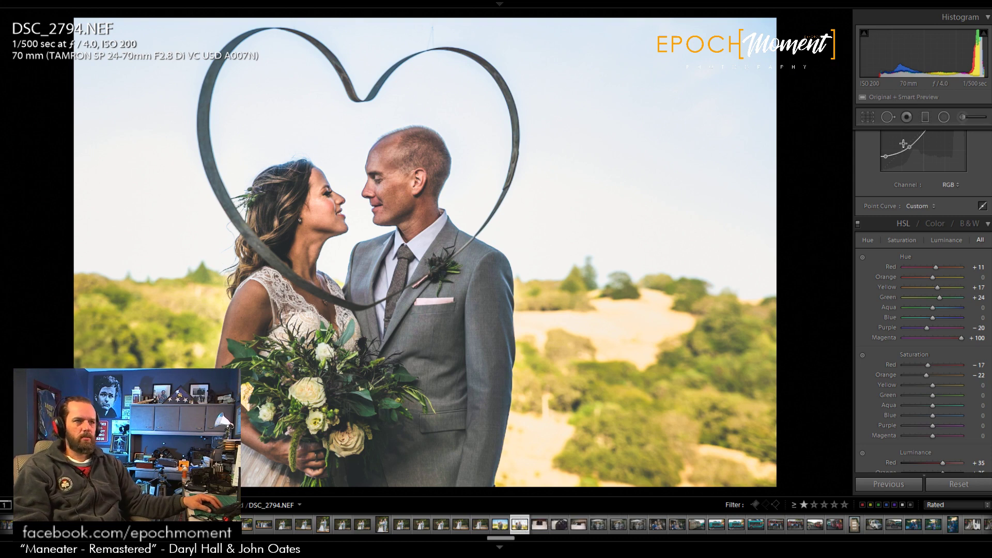
left_click(943, 117)
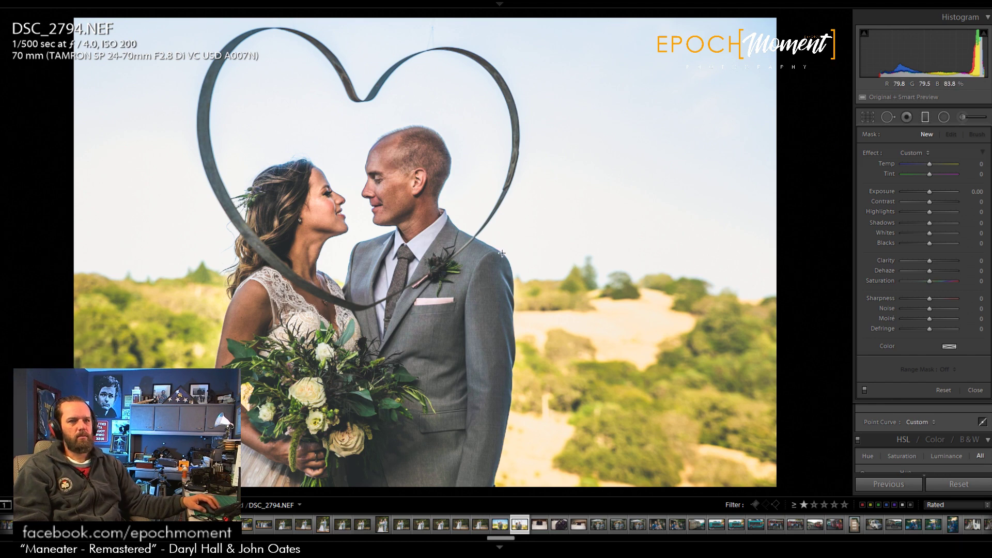
left_click(971, 391)
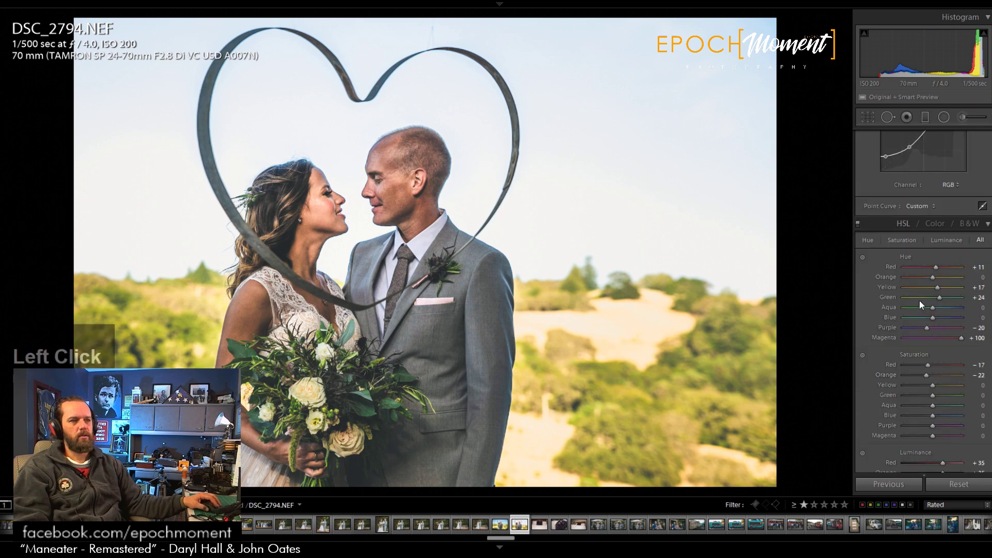
left_click(925, 117)
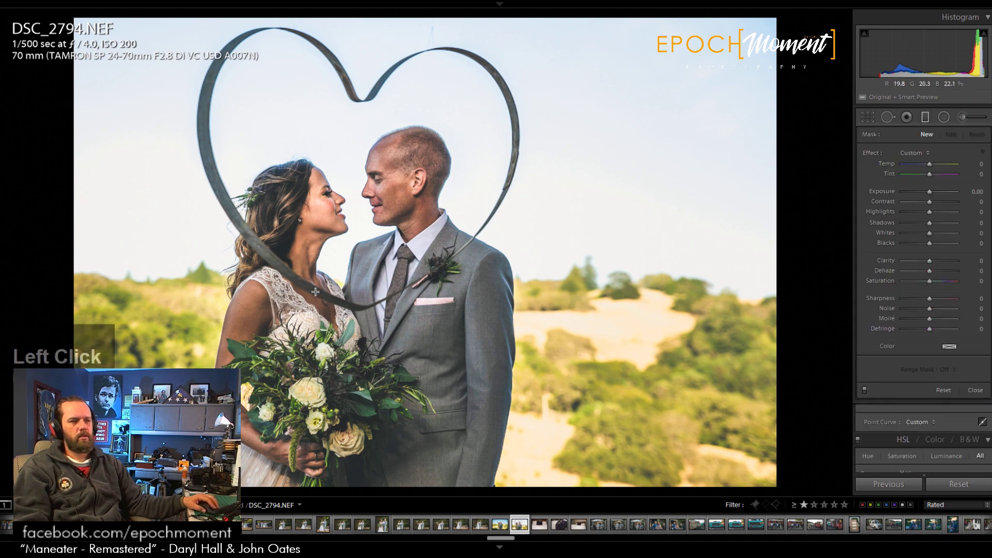
left_click(976, 392)
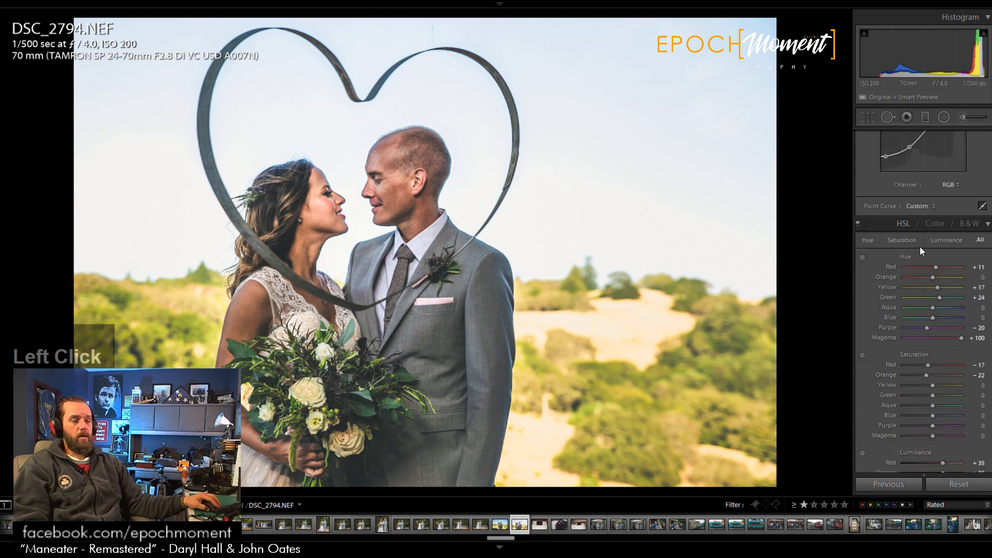
Step: Convert the photo to black and white and set Highlights to -10, Whites to +45 and Blacks to -45
scroll(884, 293, "up", 5)
left_click(968, 154)
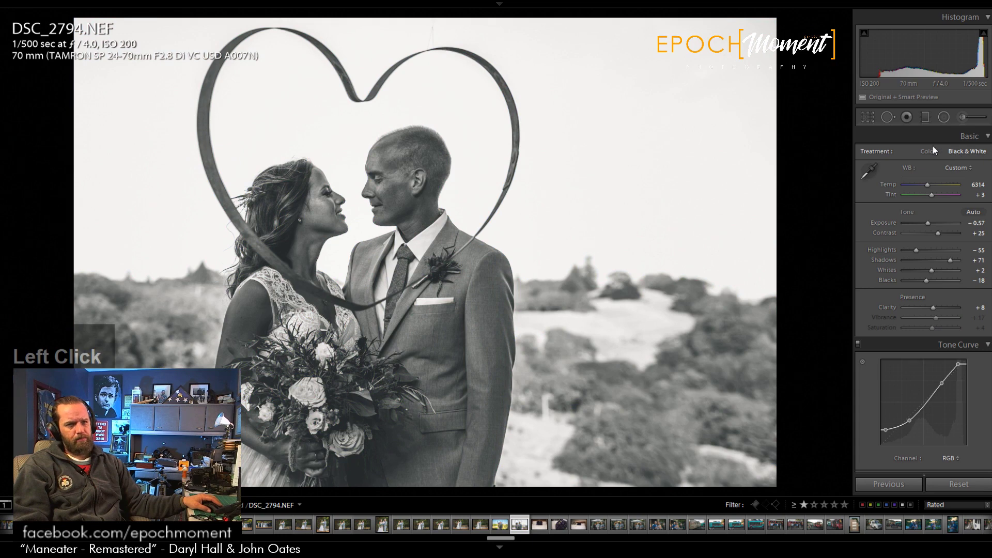
left_click_drag(932, 270, 925, 251)
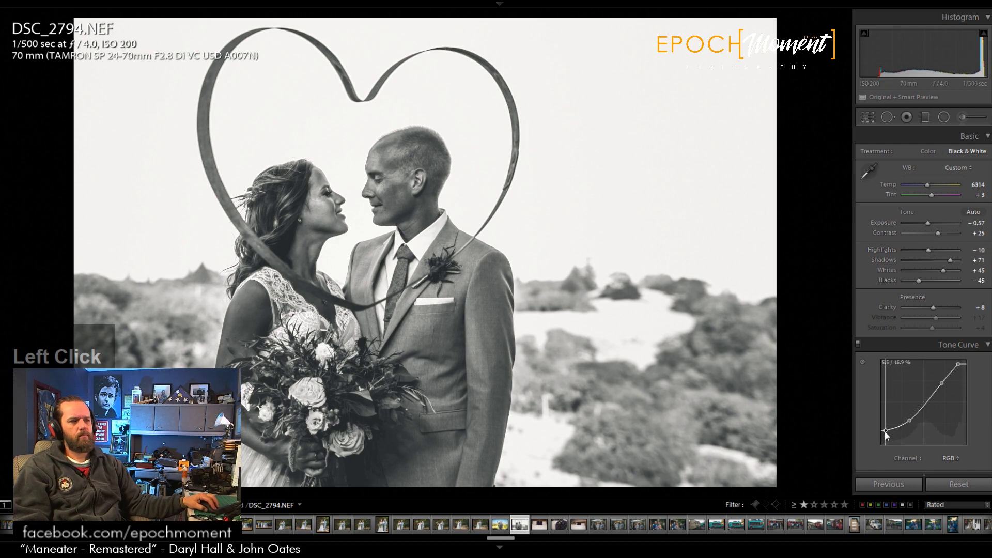
Step: Raise the lowest point of the RGB tone curve slightly to lift the blacks
left_click_drag(884, 431, 884, 427)
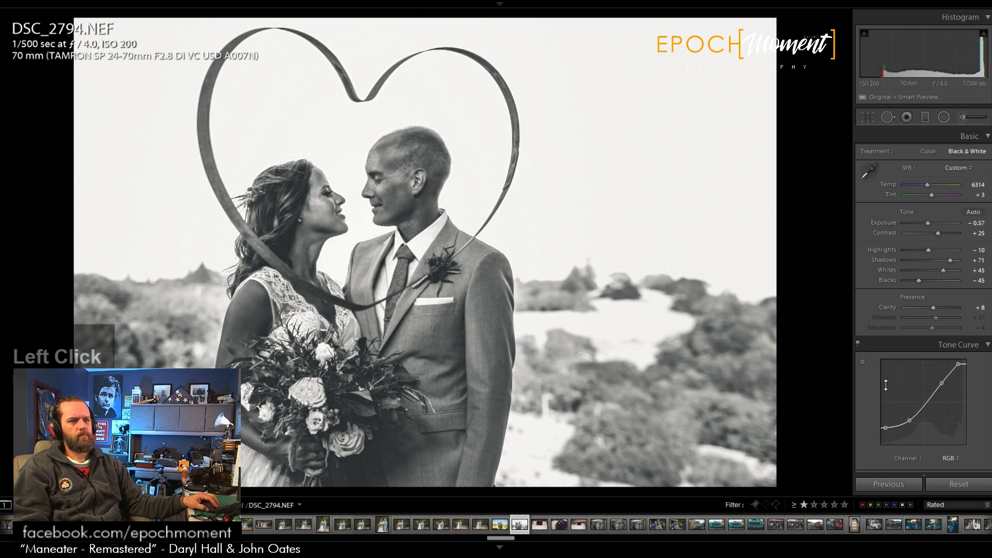
Step: Set the Split Toning highlights to hue 35 and saturation 51
scroll(867, 385, "down", 4)
scroll(871, 421, "down", 2)
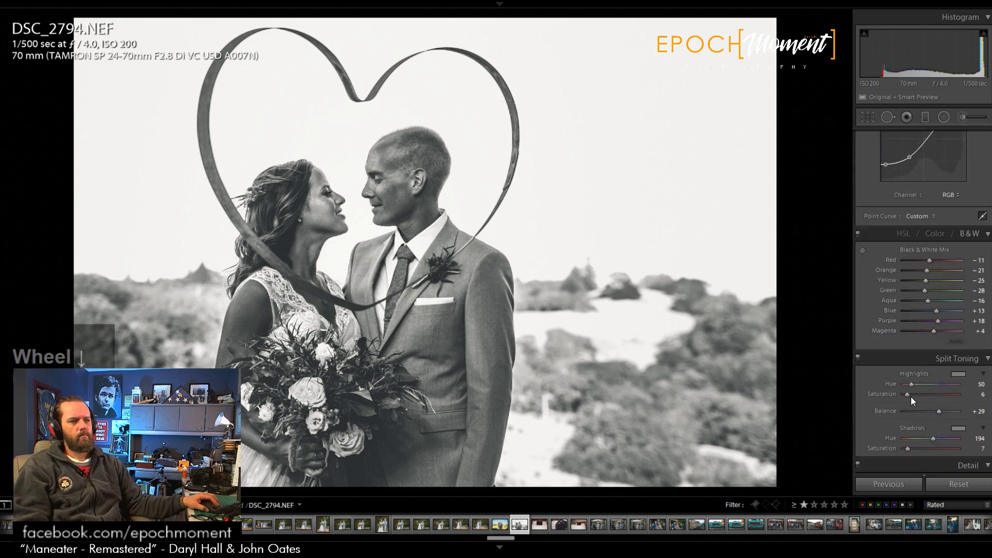
left_click_drag(910, 396, 919, 395)
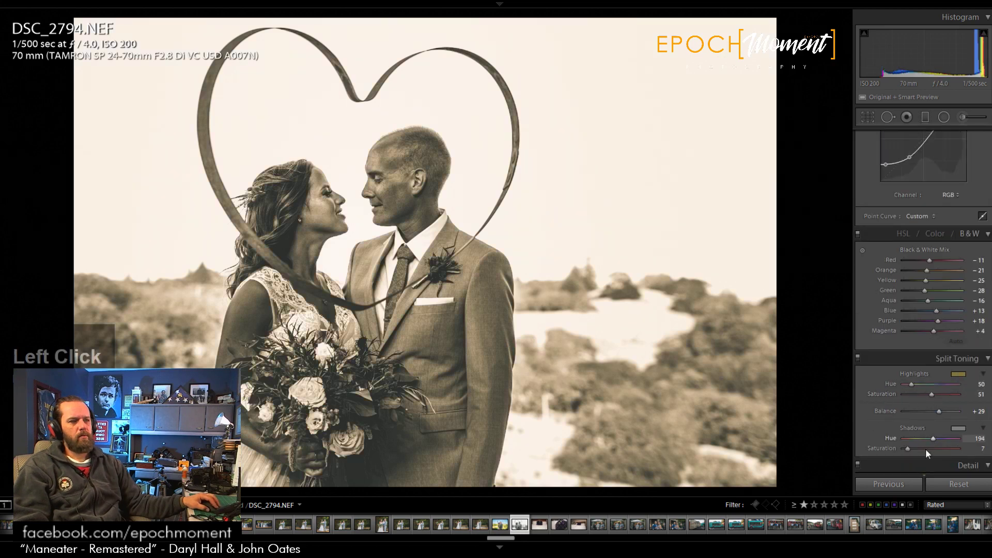
left_click(908, 384)
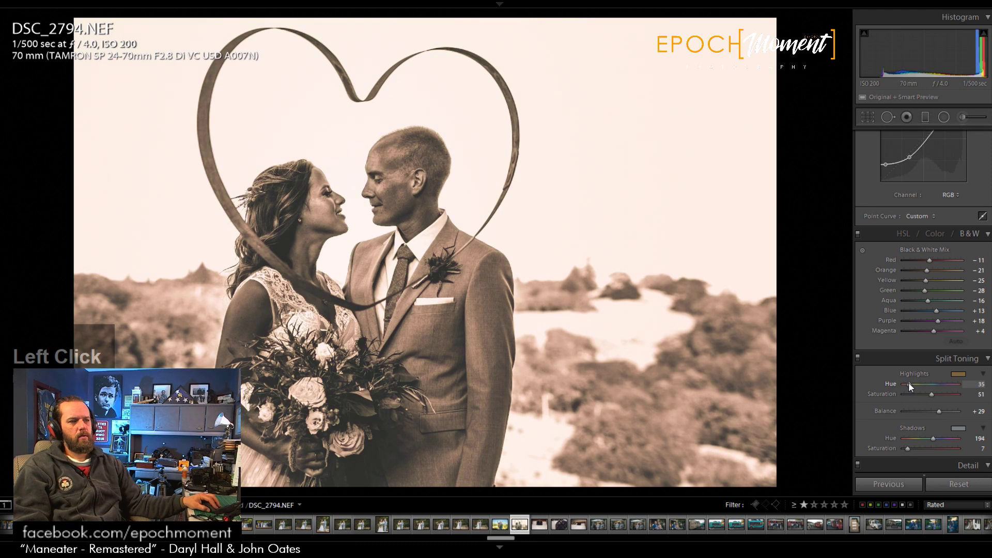
Step: Set the Split Toning shadows to hue 205 and saturation 37
left_click_drag(937, 438, 939, 439)
left_click(936, 448)
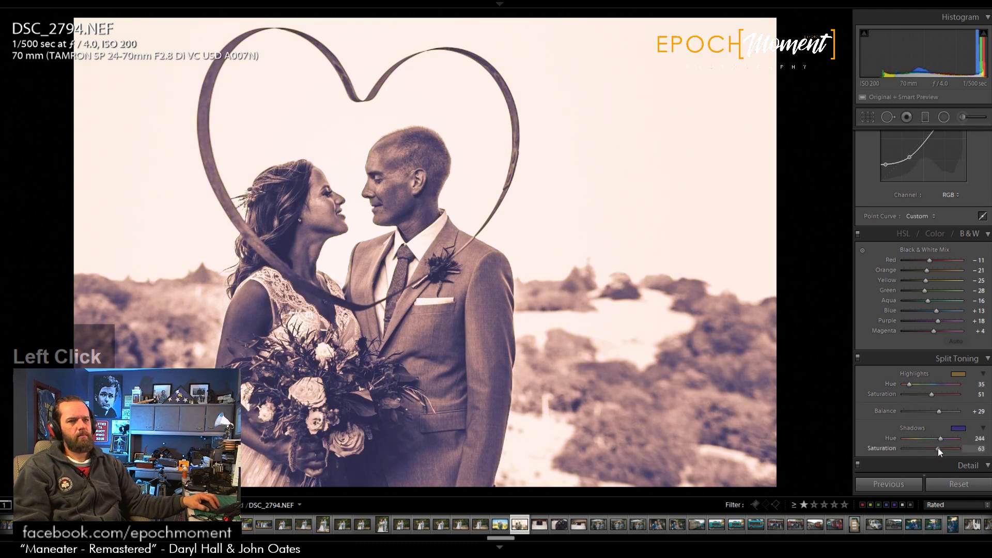
left_click(928, 449)
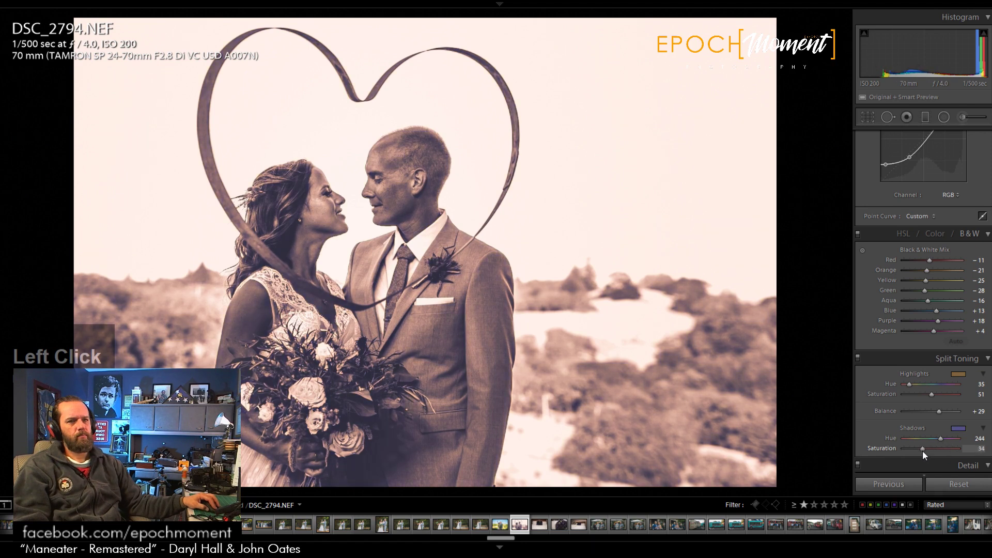
left_click(923, 449)
left_click_drag(940, 439, 936, 439)
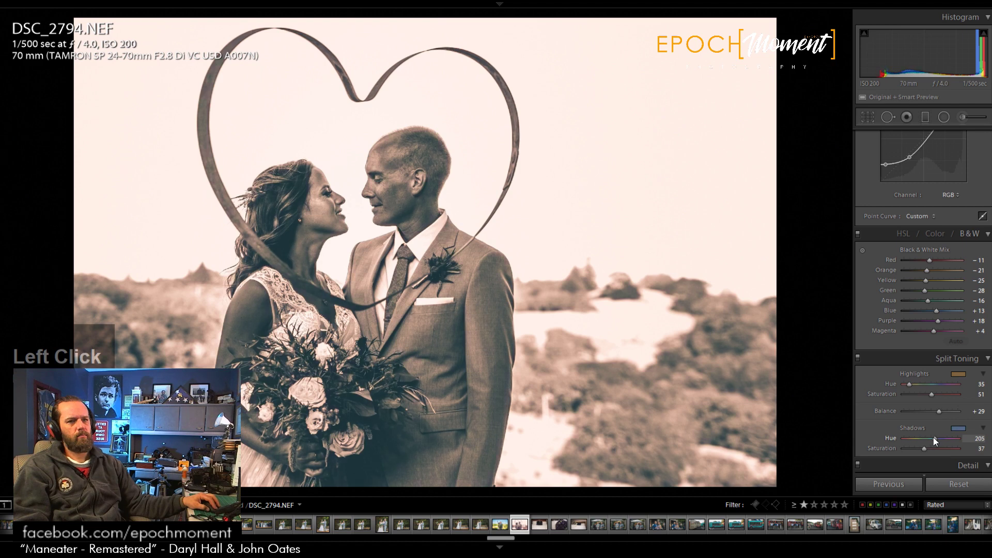
Step: Set the Split Toning highlights to hue 42 and saturation 30
left_click_drag(910, 384, 910, 384)
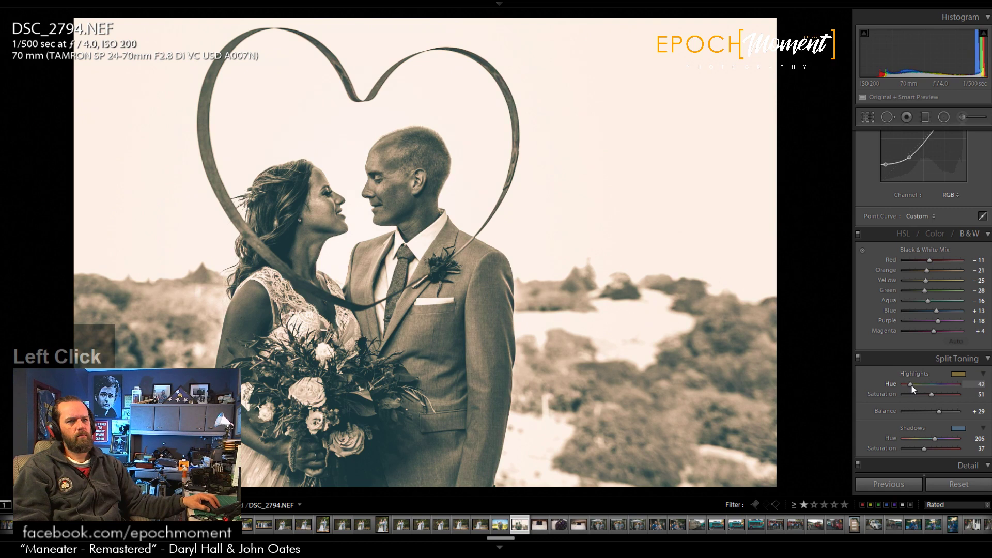
scroll(866, 393, "up", 5)
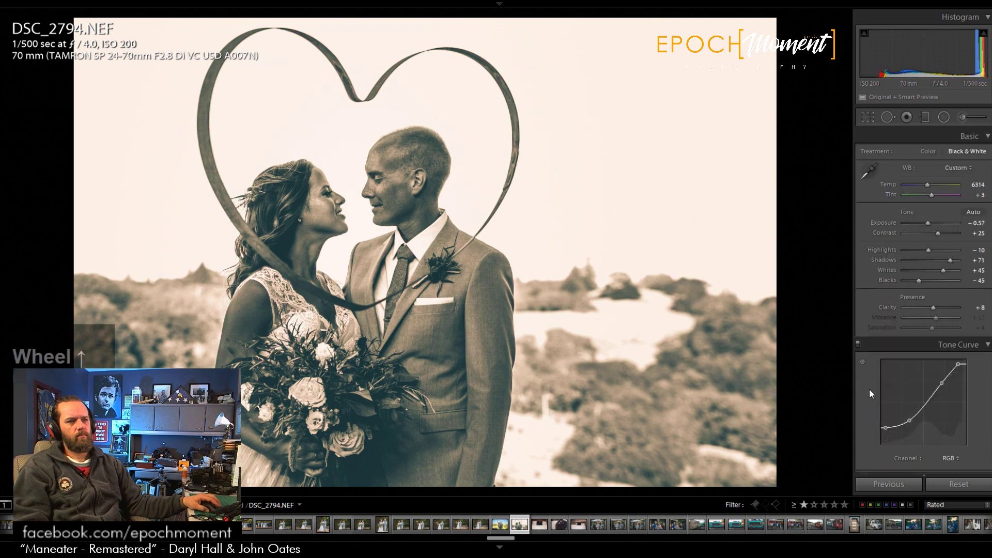
scroll(879, 432, "down", 5)
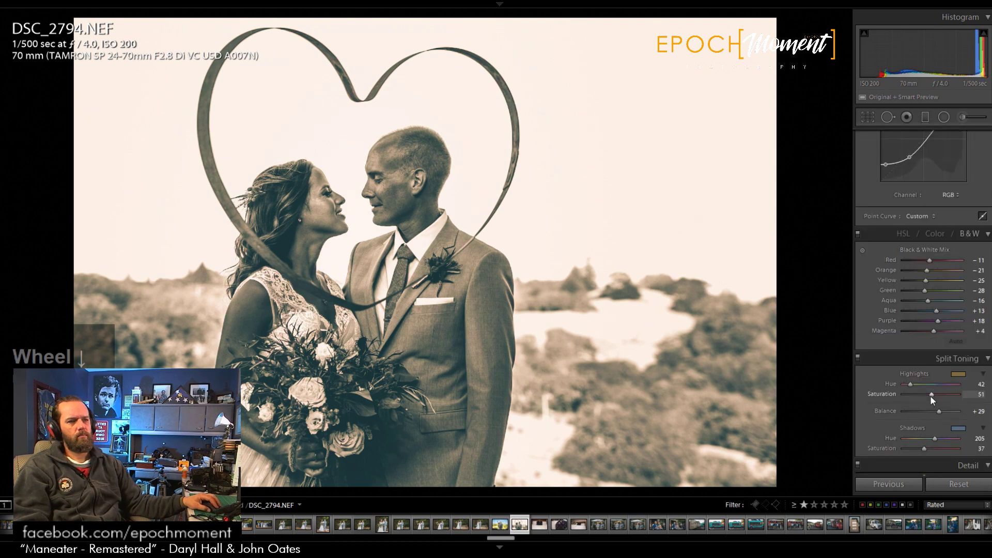
left_click(912, 395)
left_click_drag(911, 395, 919, 401)
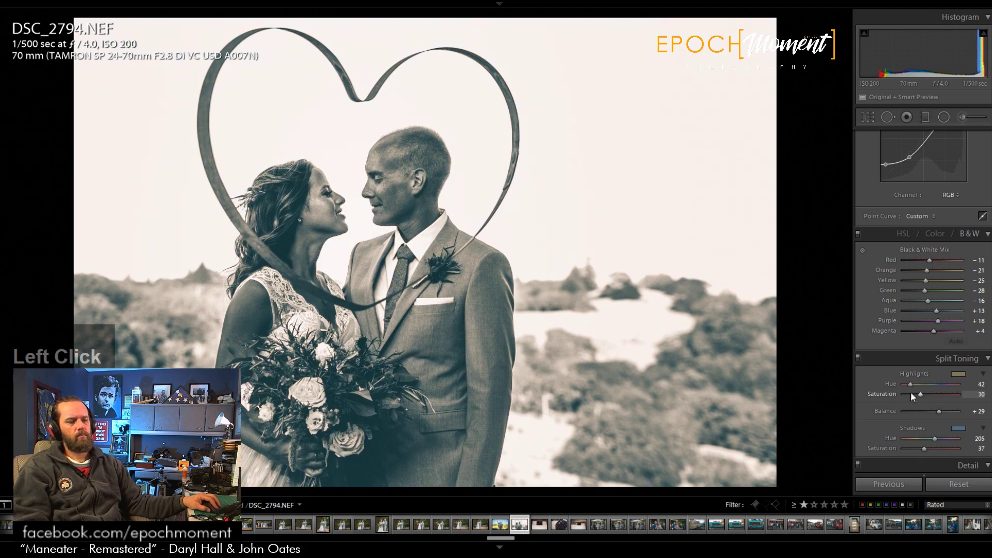
Step: Turn off Split Toning and shift the tone curve's topmost point slightly toward the brightest tones
left_click(858, 358)
scroll(888, 342, "up", 5)
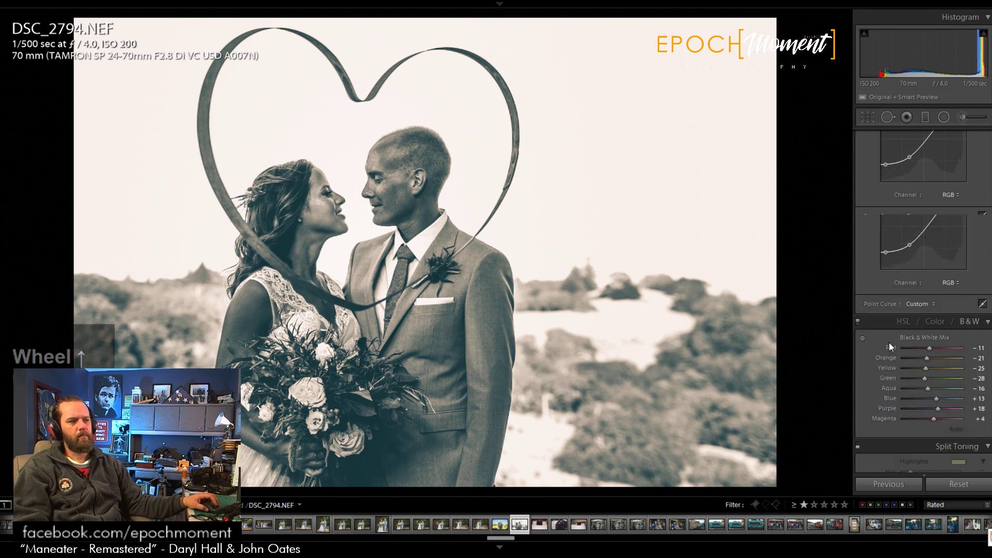
left_click(959, 365)
left_click_drag(959, 364, 962, 363)
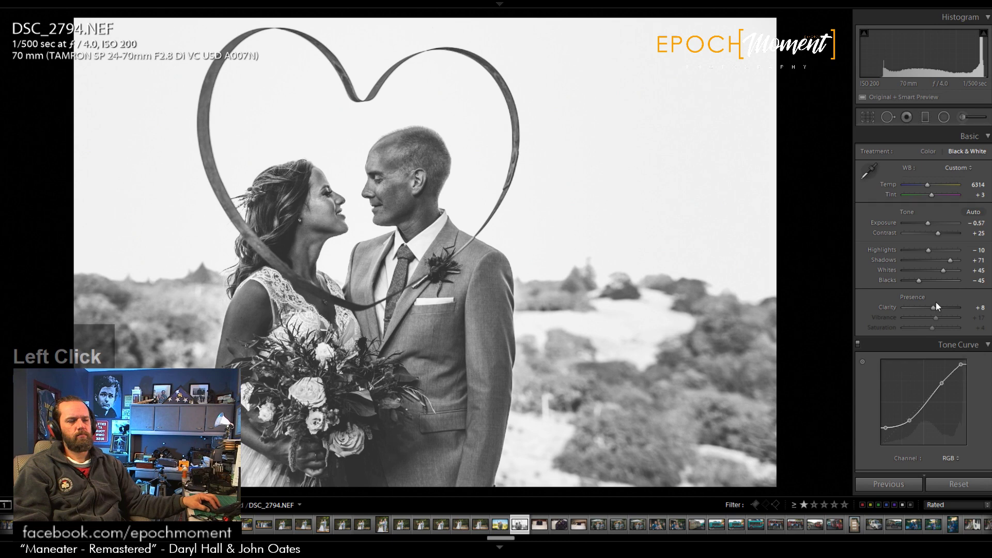
Step: Set Highlights to -4, Shadows to +76 and Whites to +53, keeping Blacks at -45
left_click_drag(933, 269, 944, 272)
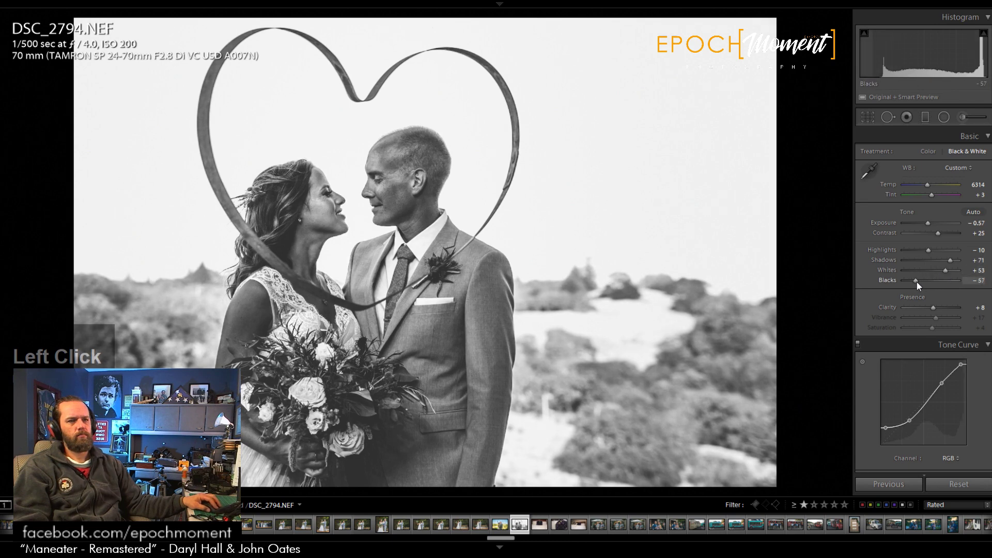
left_click_drag(919, 284, 929, 254)
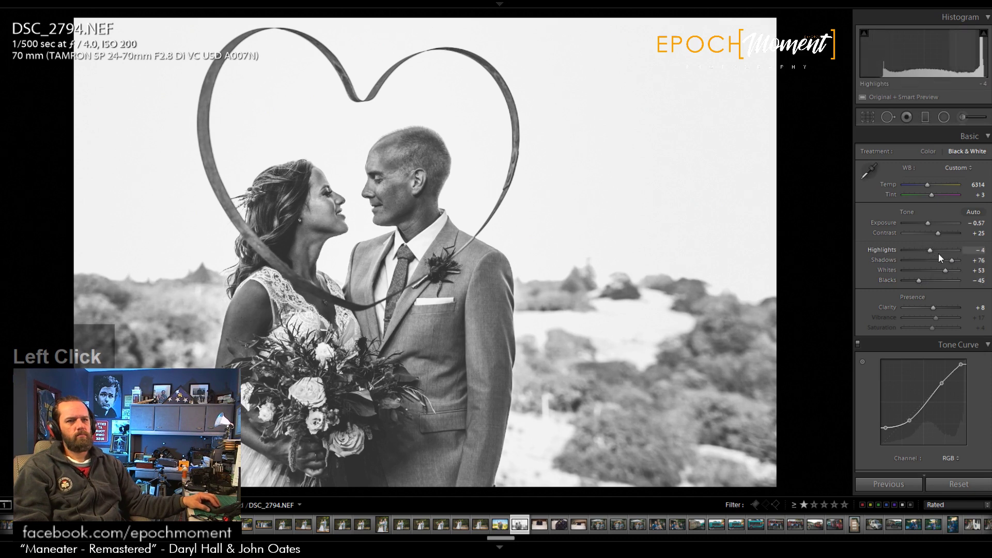
Step: Move the radial filter slightly up over the couple, set its Shadows to 78, Whites to 22 and Blacks to -16, and check the faces close up
left_click(944, 117)
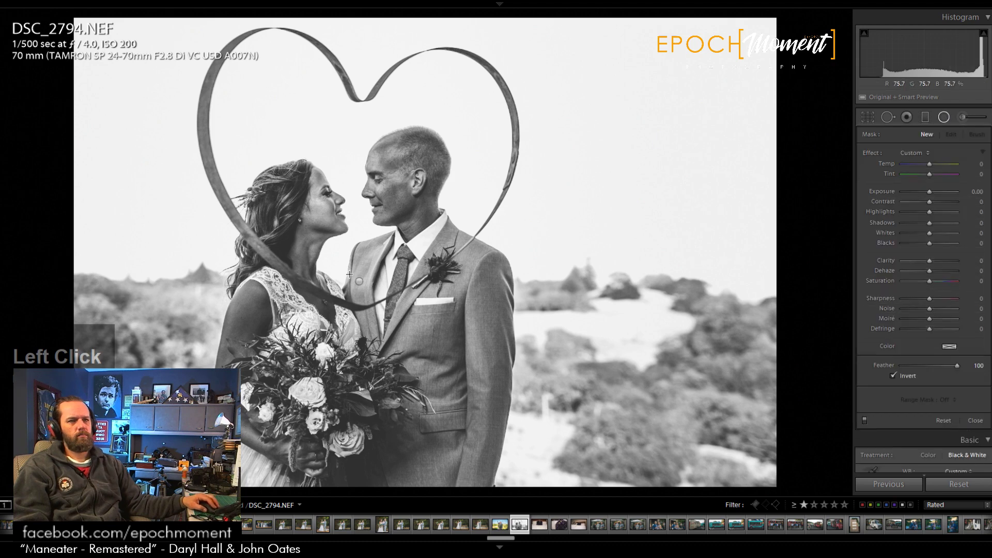
left_click(359, 281)
left_click_drag(389, 325, 369, 291)
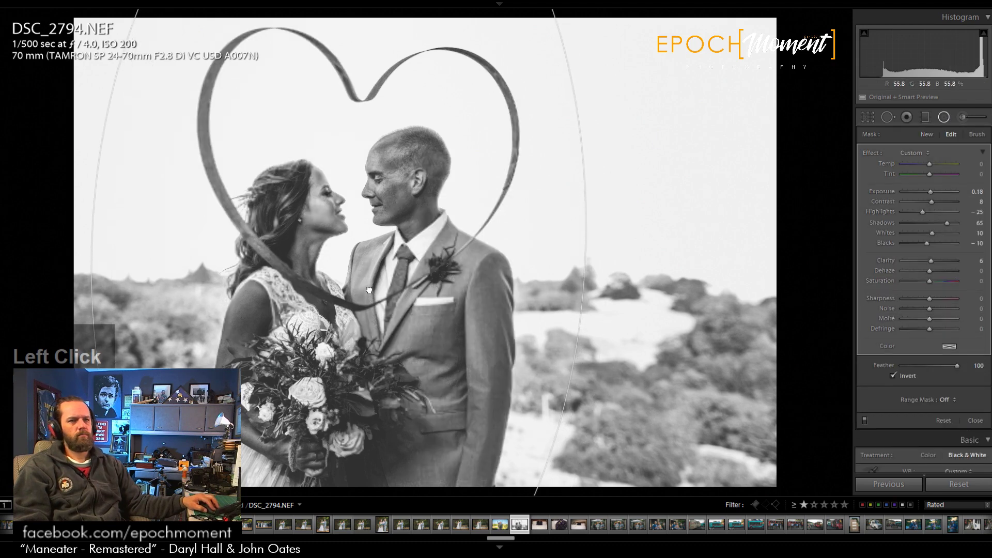
left_click_drag(945, 224, 950, 226)
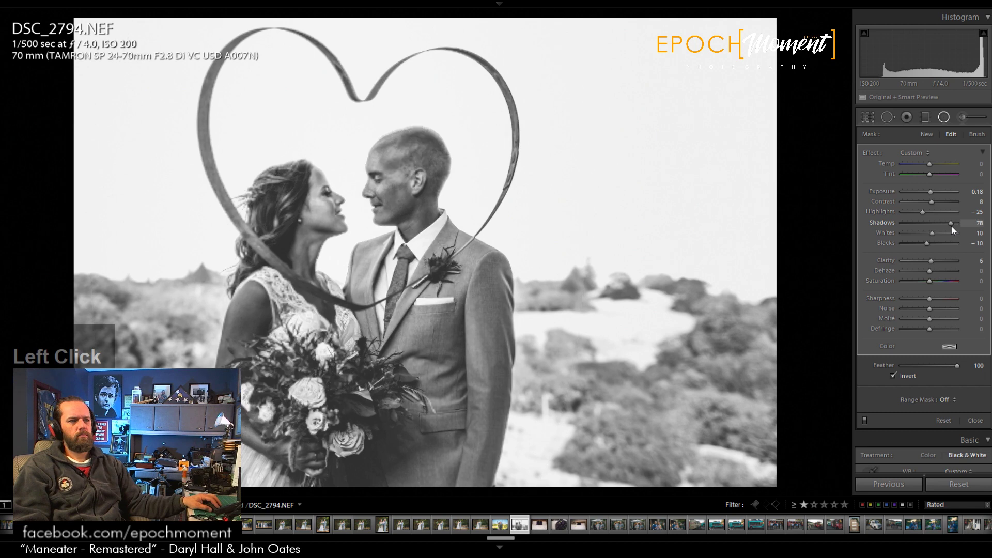
left_click(935, 234)
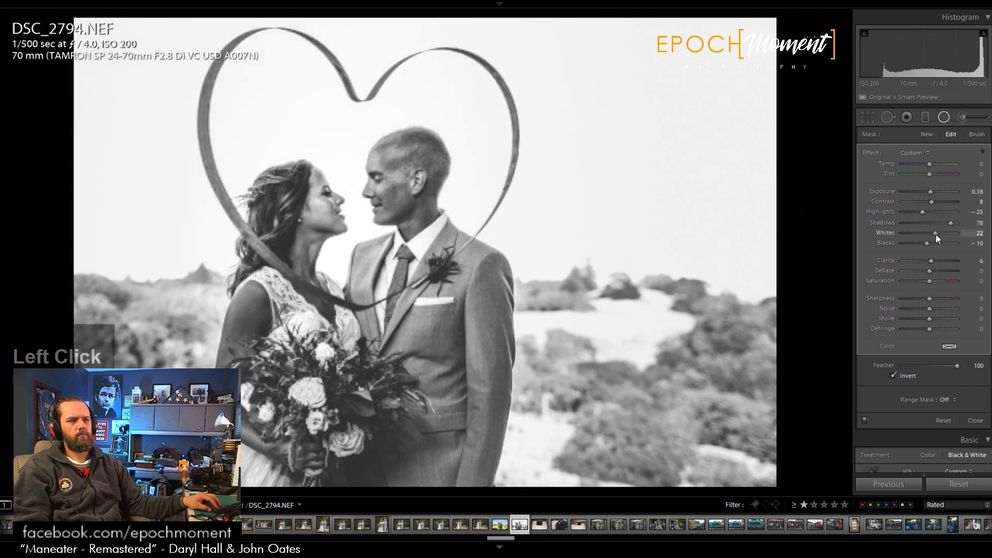
left_click_drag(932, 243, 928, 244)
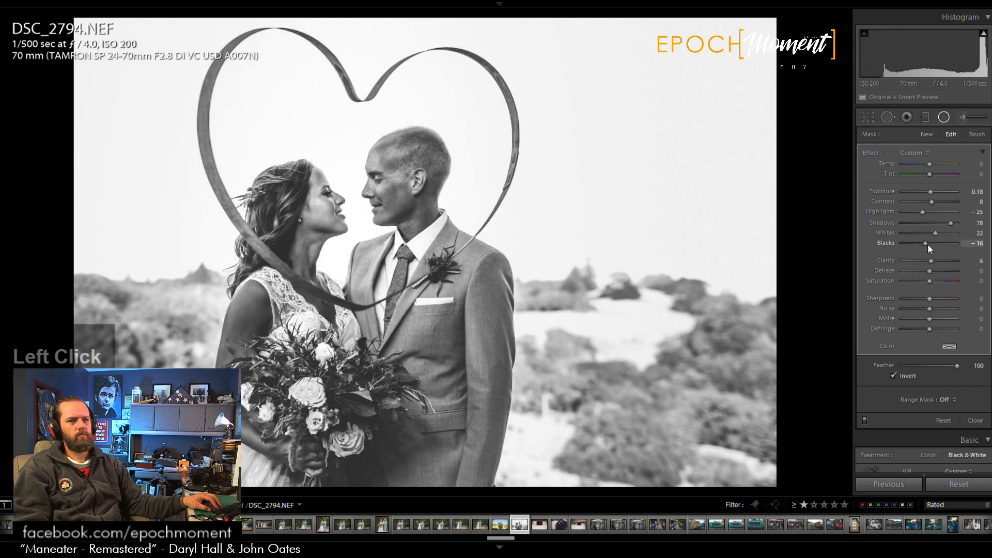
left_click(975, 420)
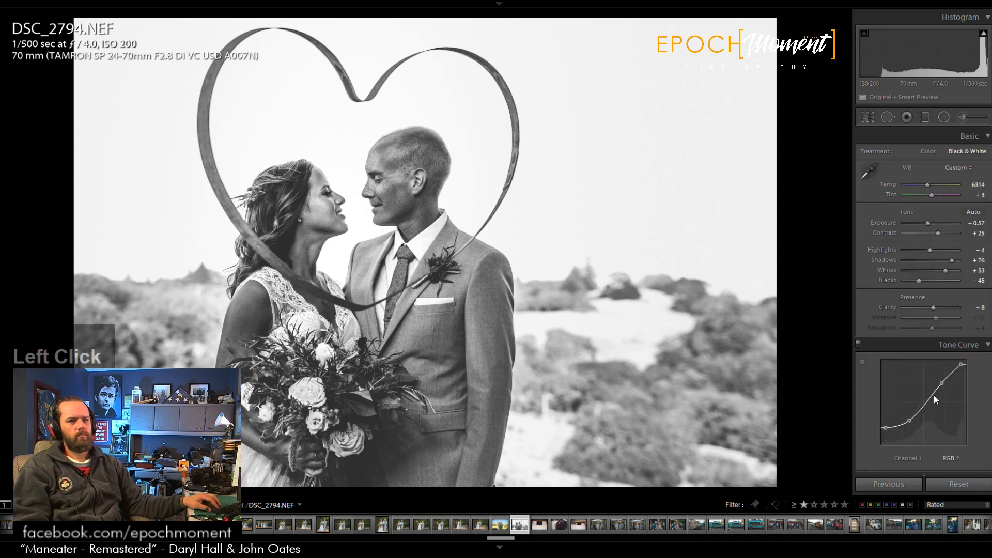
left_click(319, 194)
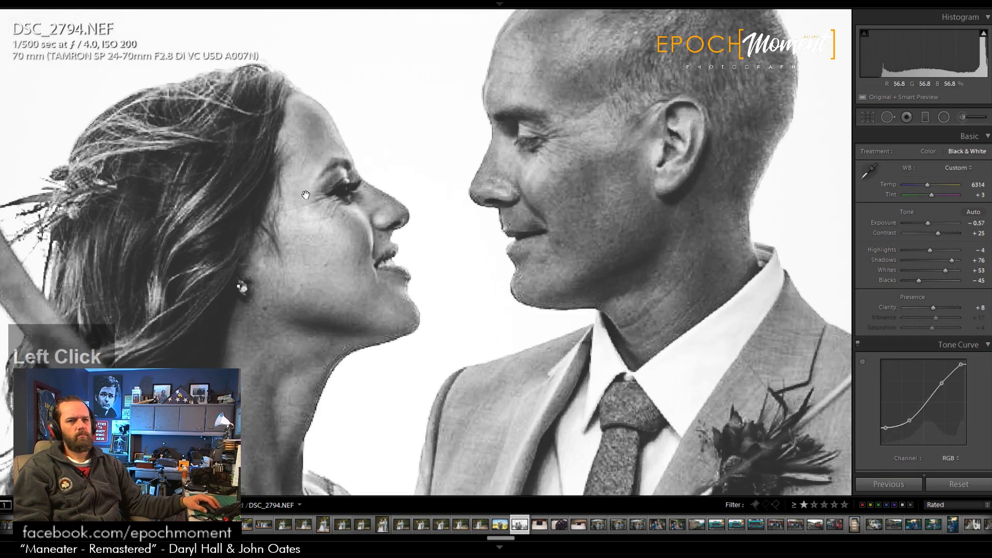
left_click_drag(377, 219, 398, 256)
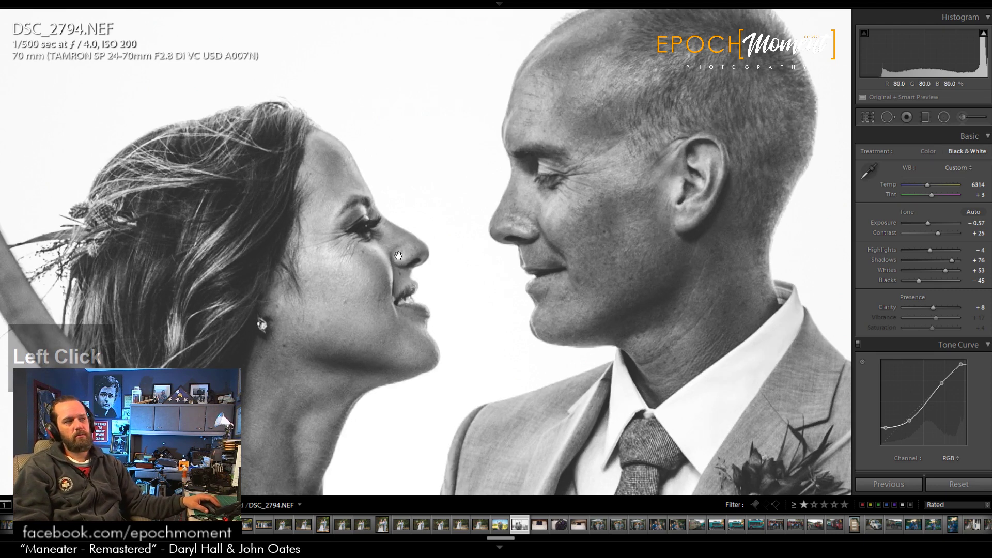
key("space")
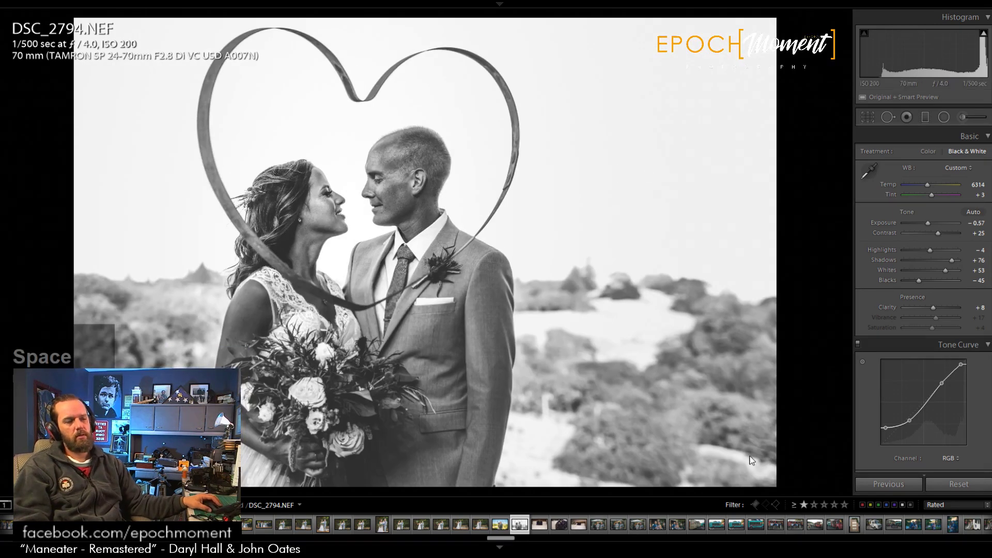
Step: Open the bed photo DSC_2808.NEF and set Contrast to +16, Highlights to -61 and Shadows to +80
left_click(544, 527)
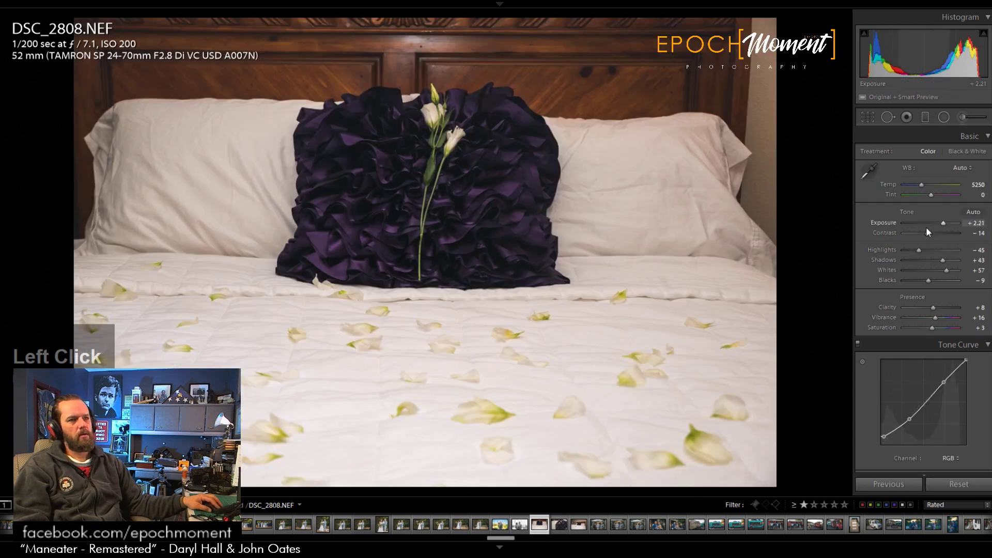
left_click_drag(927, 233, 954, 263)
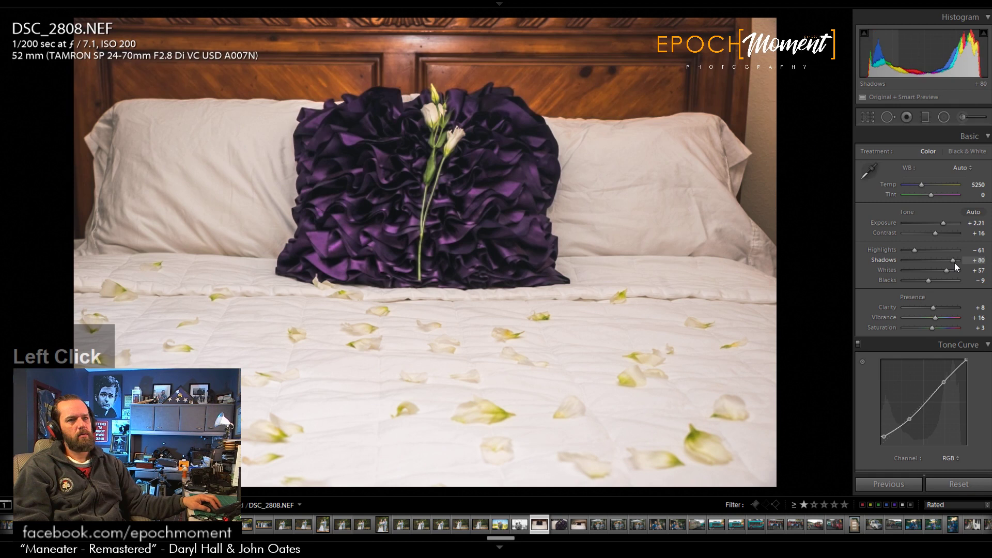
Step: Recenter and enlarge the radial filter around the purple pillow, with Highlights -12, Shadows 45 and Whites 6
left_click(944, 117)
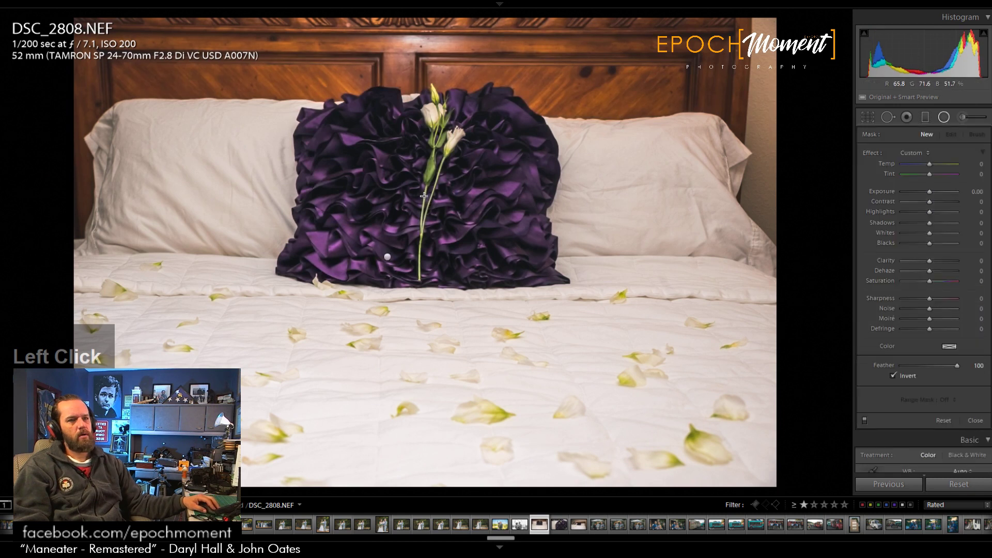
left_click(387, 258)
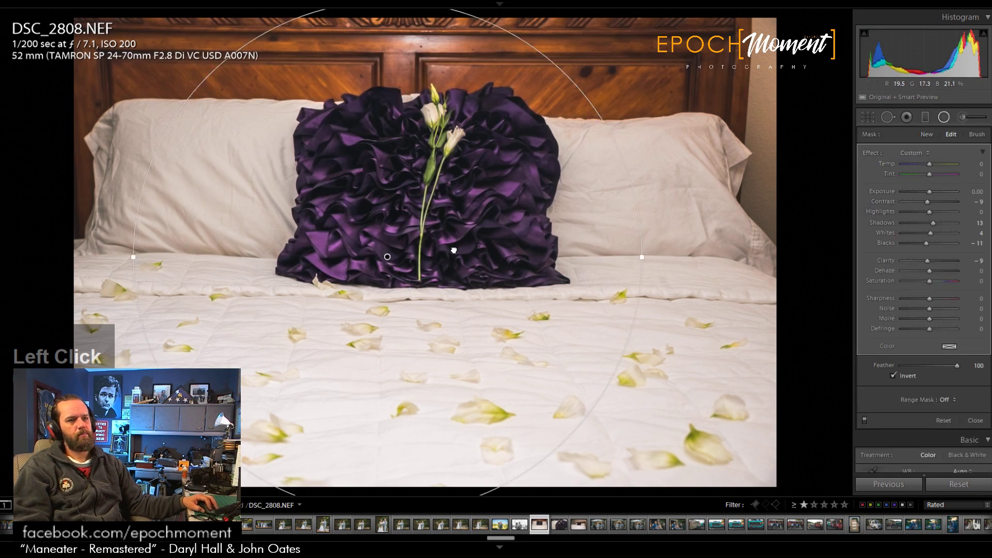
mouse_move(936, 222)
left_mouse_down()
mouse_move(922, 213)
mouse_move(931, 235)
mouse_move(942, 223)
left_mouse_up()
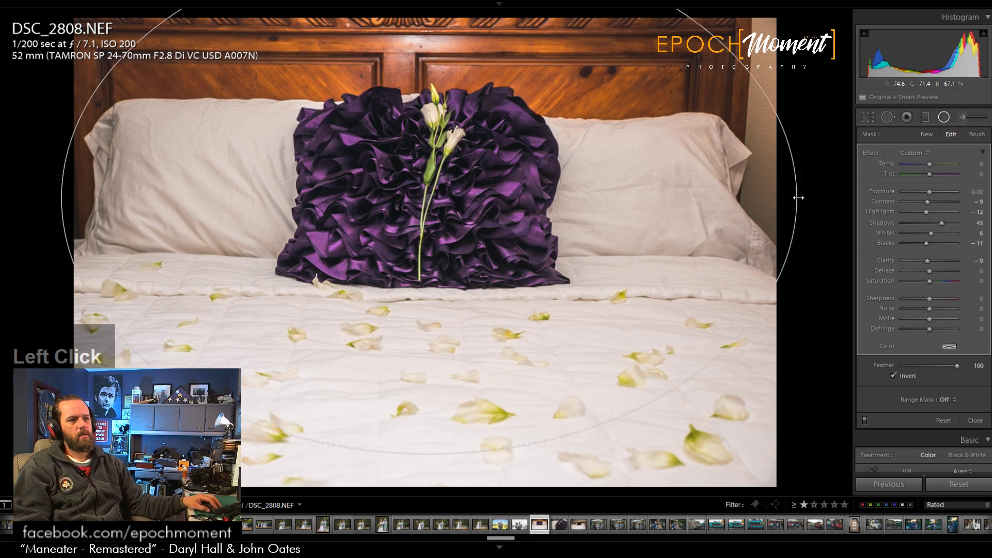
left_click(974, 421)
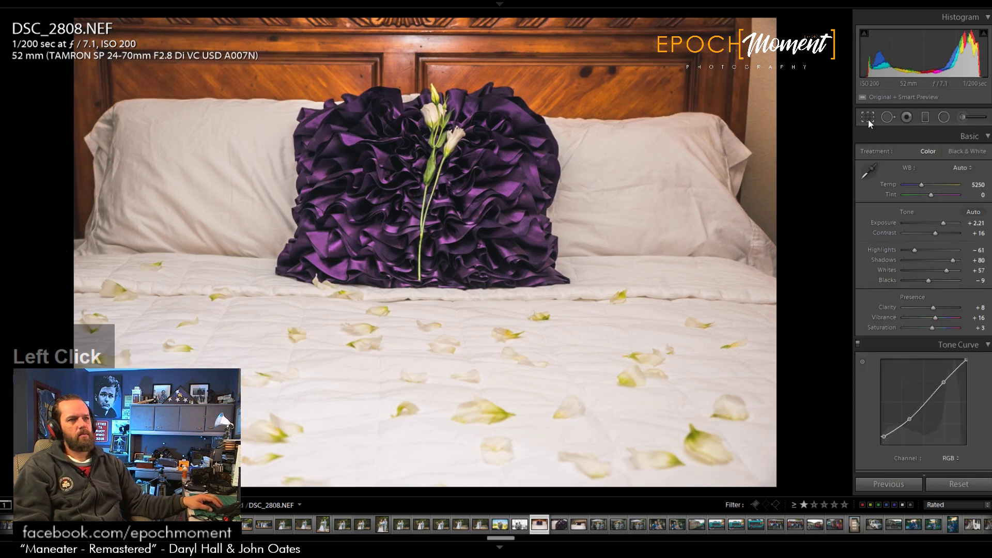
Step: Crop away the top edge of the headboard and rotate the photo to an angle of -0.62
left_click(868, 118)
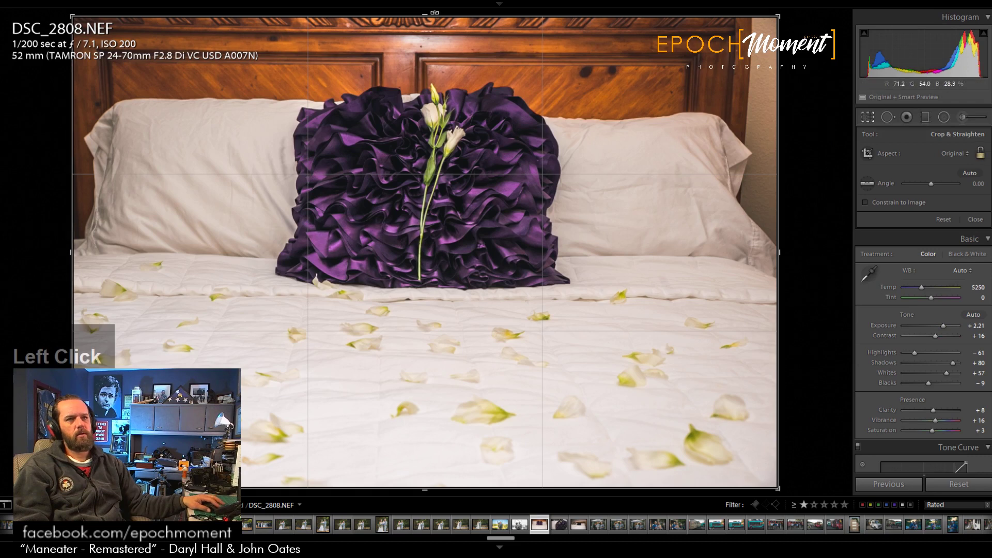
left_click_drag(432, 13, 432, 29)
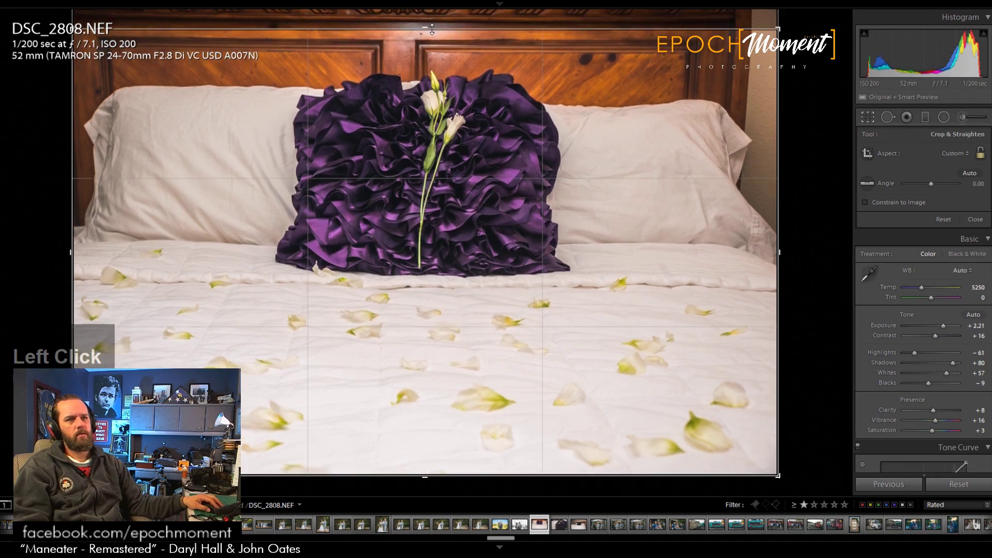
left_click_drag(788, 116, 789, 123)
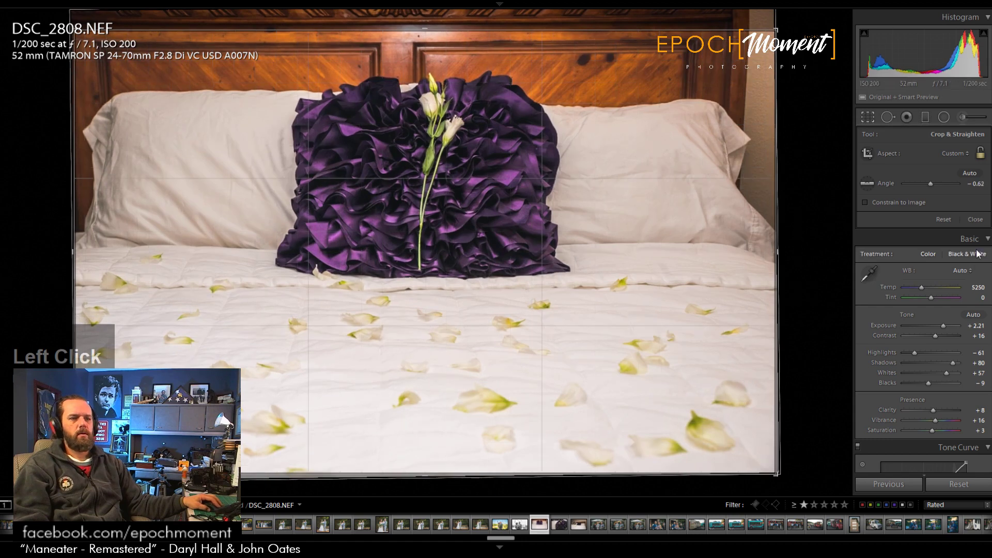
left_click(974, 219)
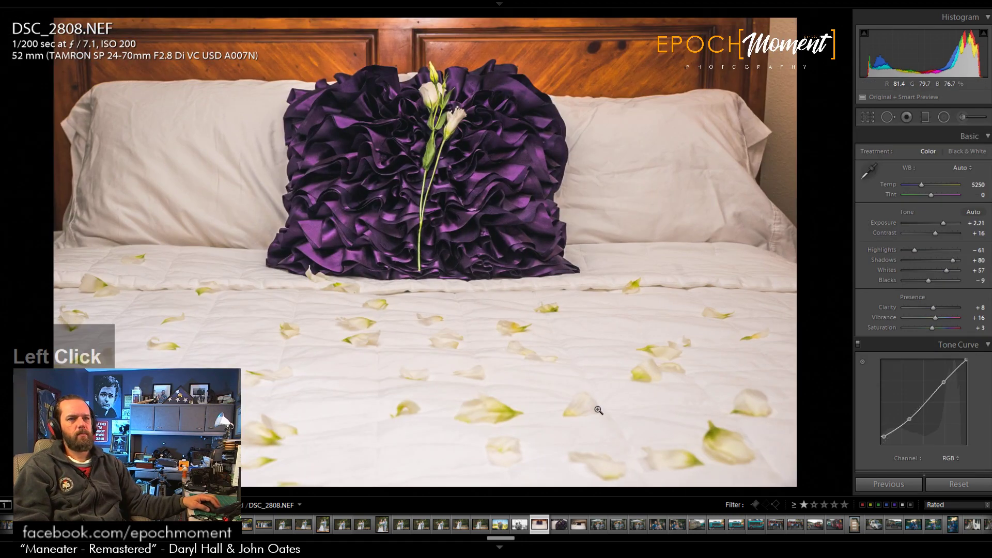
Step: Open the next photo, DSC_2810.NEF, for editing
left_click(558, 525)
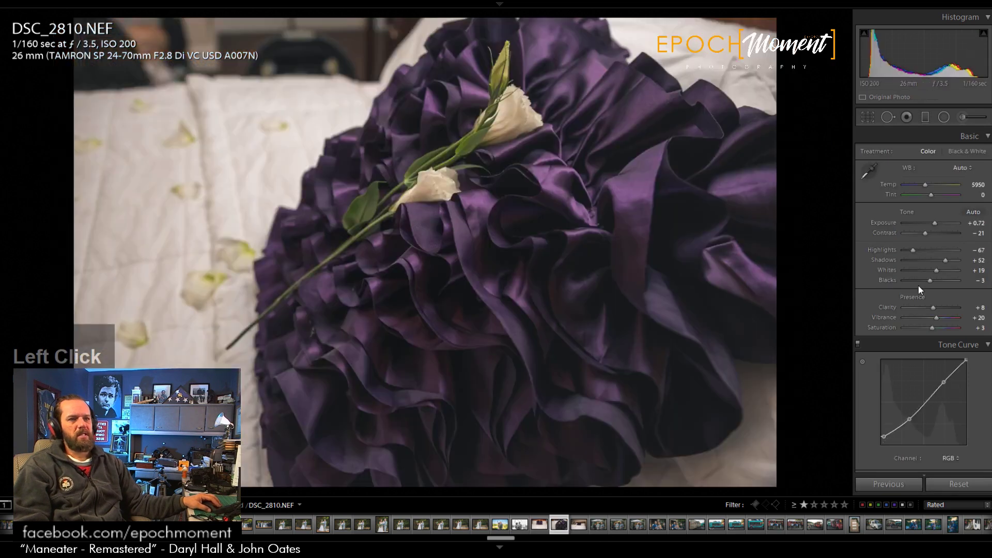
Step: Apply the previous photo's settings to DSC_2810.NEF and reset its crop
left_click(882, 486)
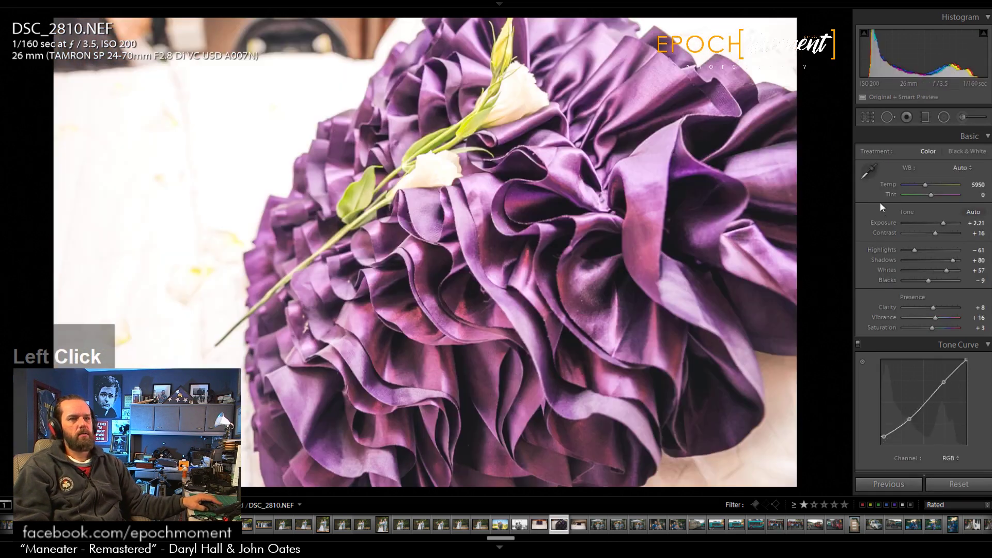
left_click(871, 121)
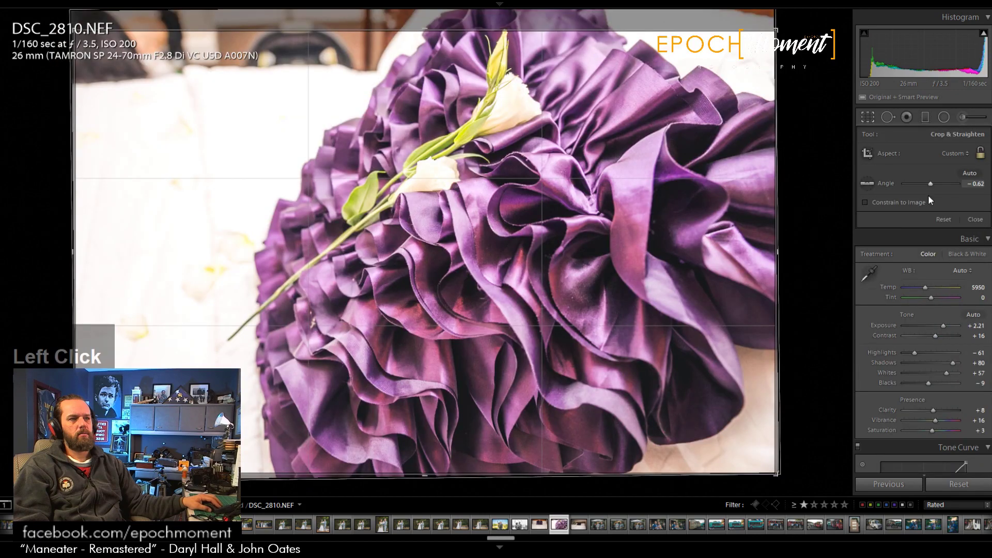
left_click(946, 219)
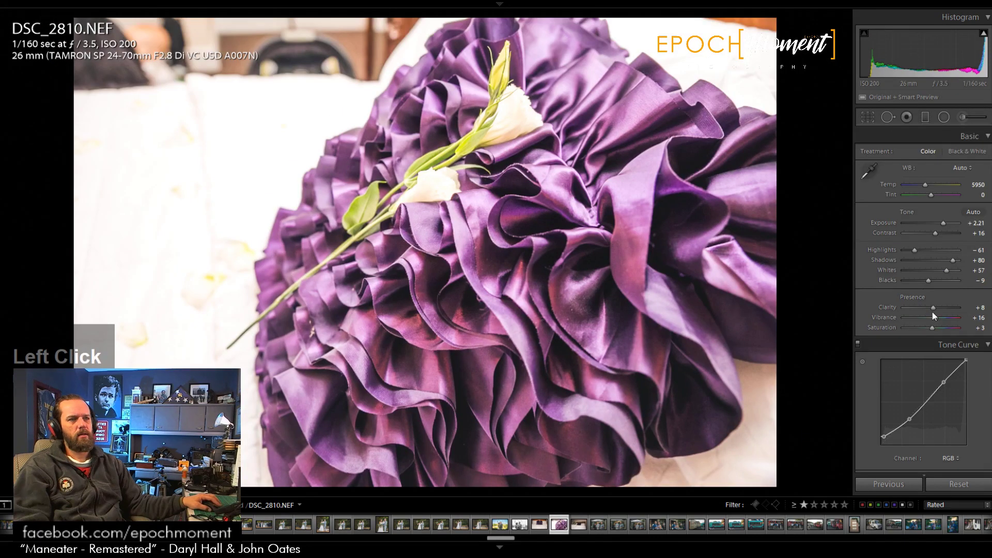
Step: Set Exposure to +0.88, Contrast to +31, Highlights to -76, Shadows to +73, Whites to +55 and Clarity to +33
left_click_drag(941, 222, 935, 224)
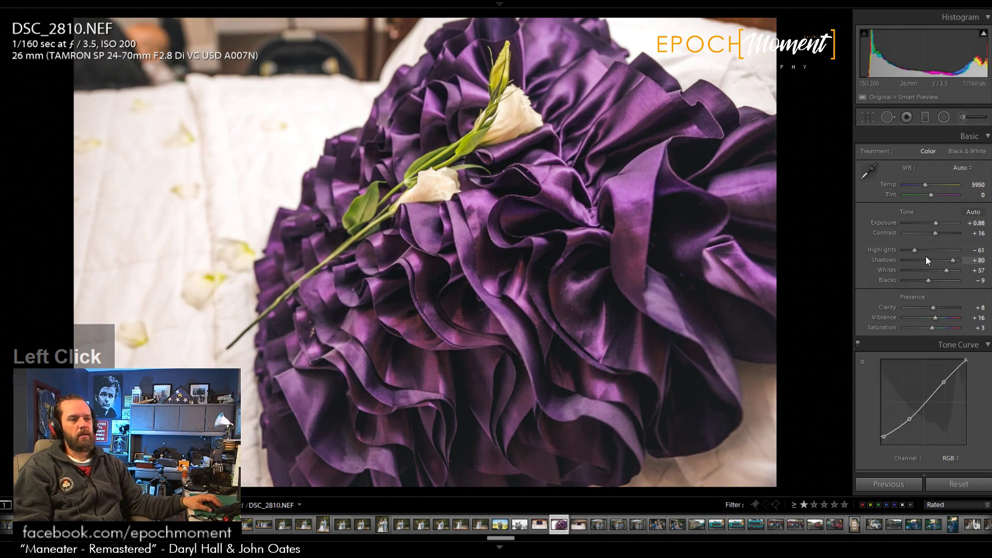
mouse_move(944, 270)
left_mouse_down()
mouse_move(906, 249)
mouse_move(940, 235)
mouse_move(946, 261)
left_mouse_up()
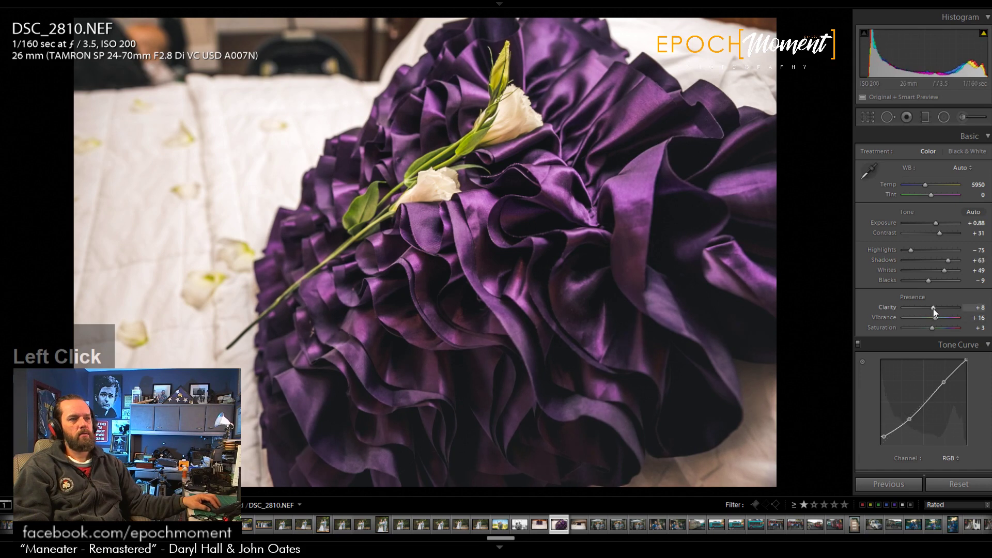
left_click_drag(933, 308, 940, 309)
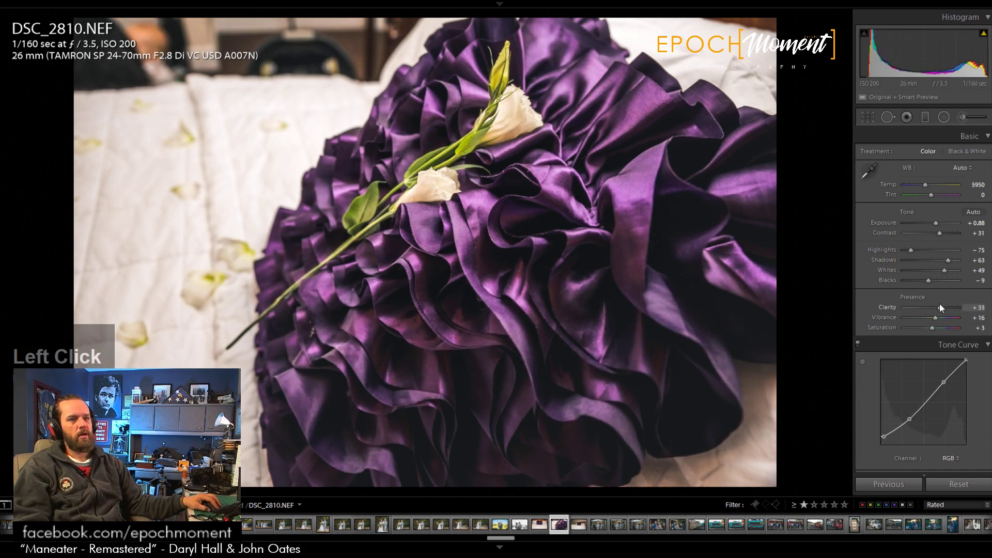
left_click_drag(910, 250, 951, 263)
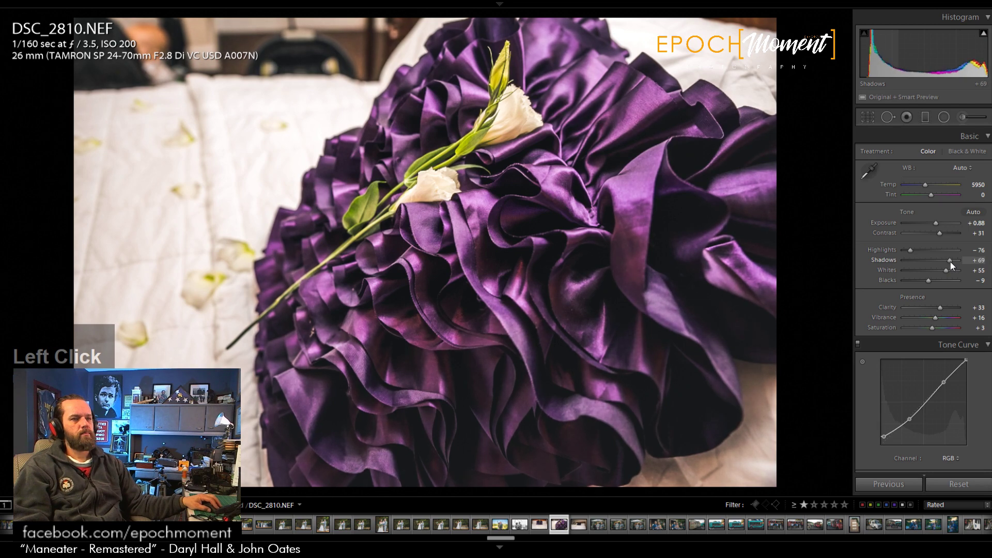
Step: Examine the white flowers and the purple fabric ruffles up close for detail and sharpness
left_click(482, 138)
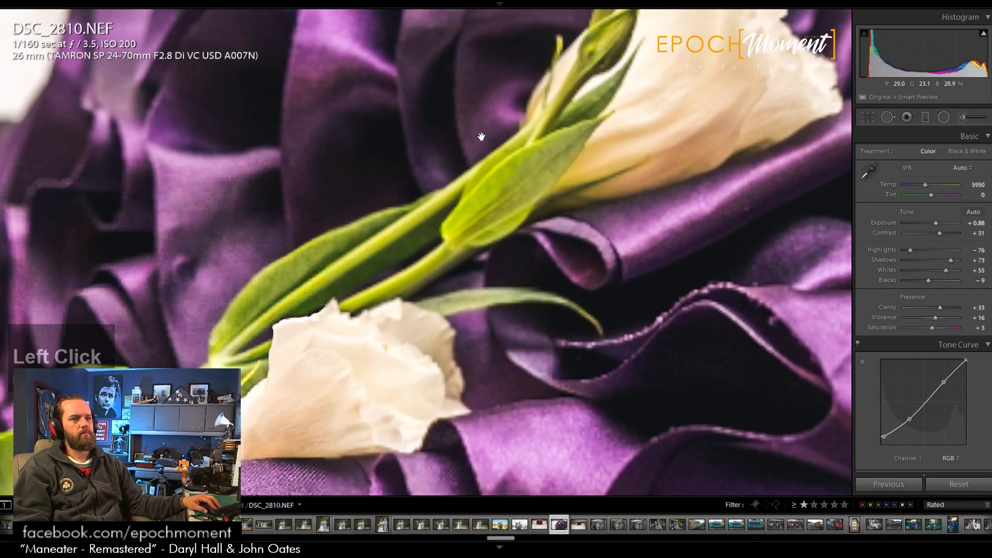
left_click_drag(481, 137, 516, 178)
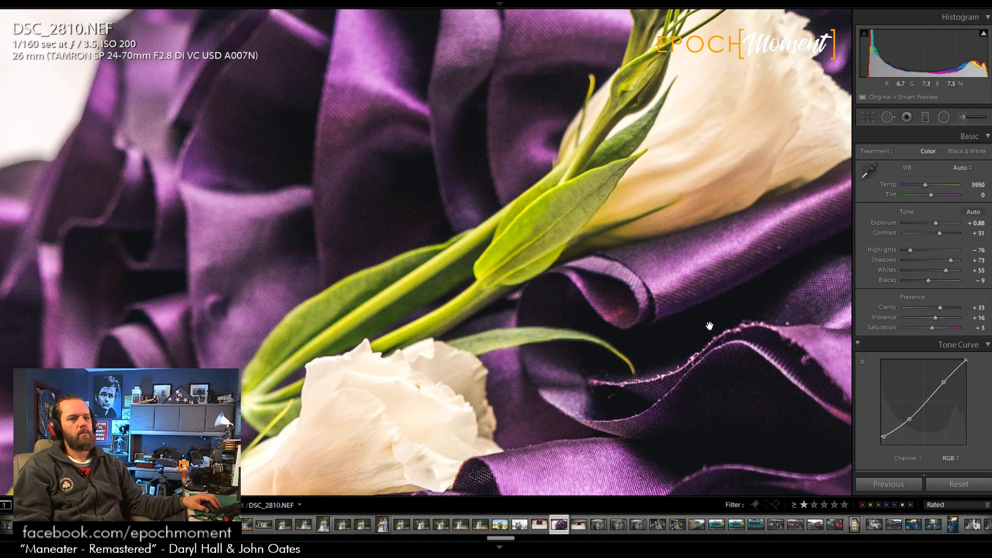
left_click_drag(709, 326, 649, 202)
left_click_drag(408, 399, 563, 189)
left_click_drag(283, 463, 421, 317)
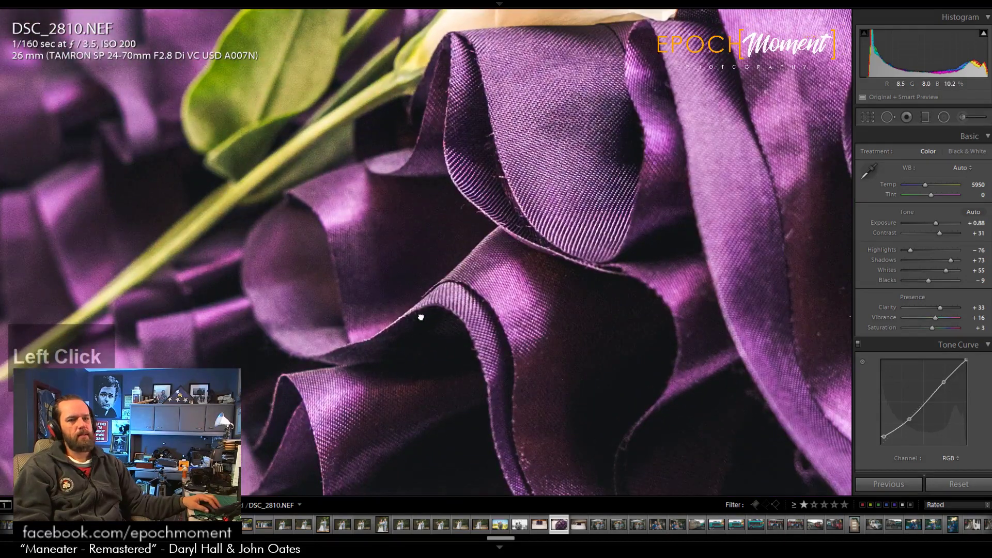
left_click_drag(528, 225, 532, 359)
left_click(521, 347)
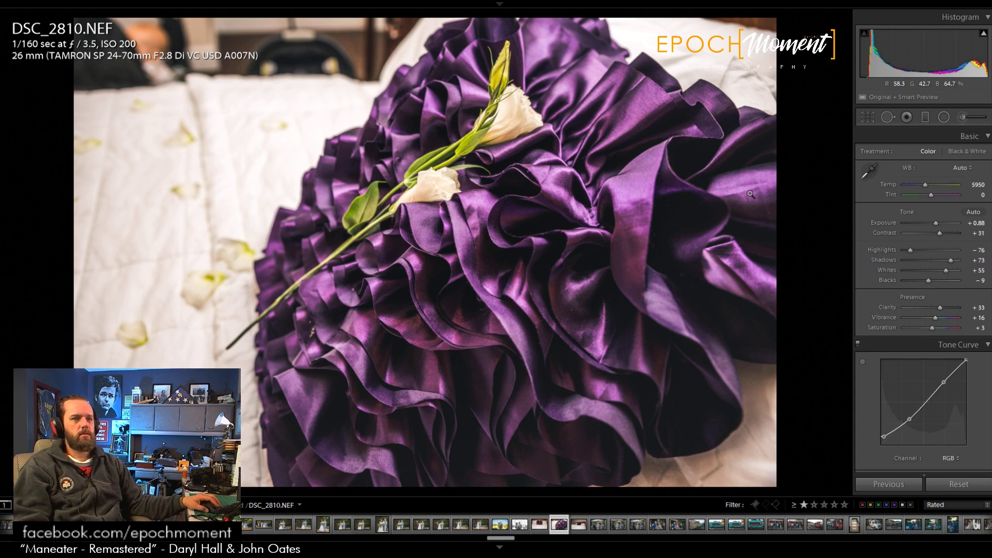
Step: Set the white balance Temp to 5627 and apply this photo's settings to the next bed photo, DSC_2811.NEF
left_click(924, 184)
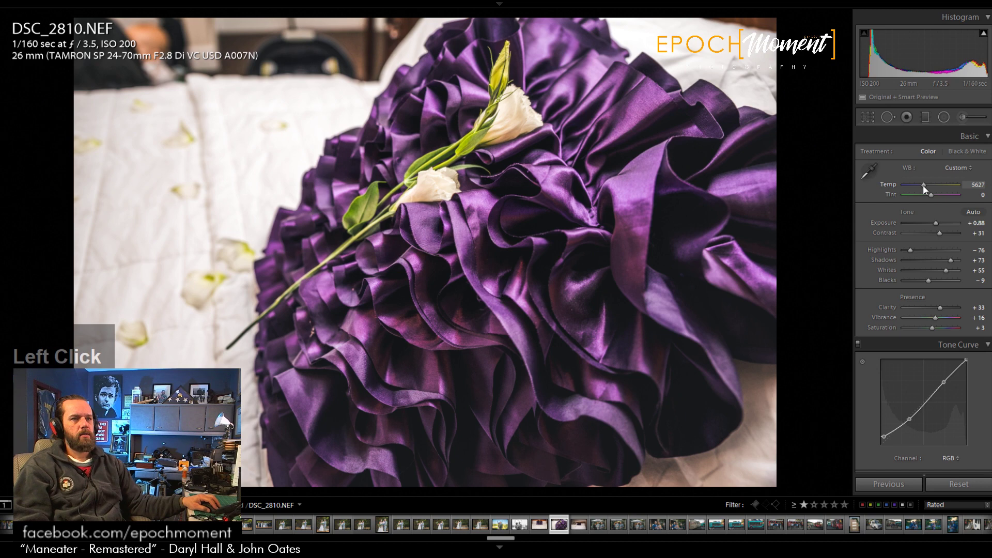
left_click(578, 525)
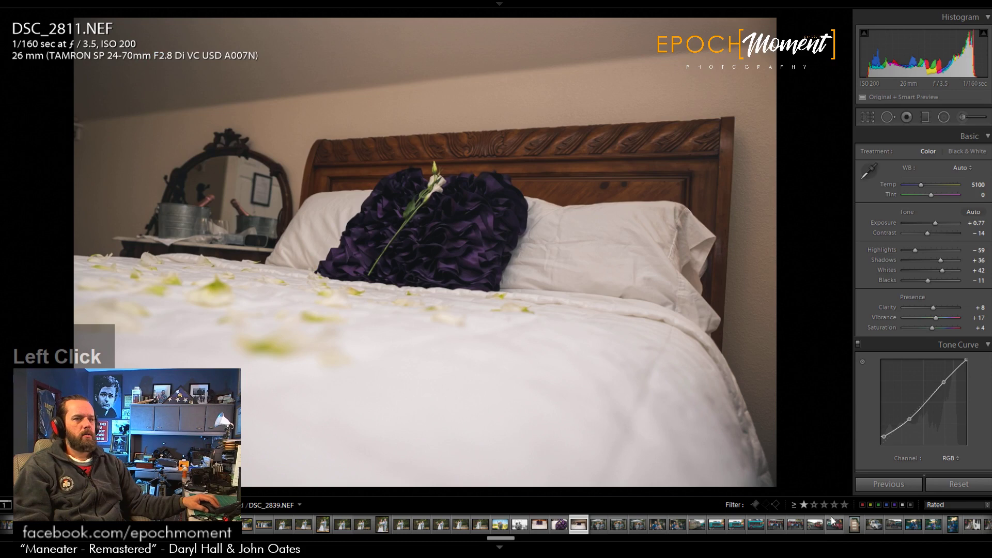
left_click(898, 486)
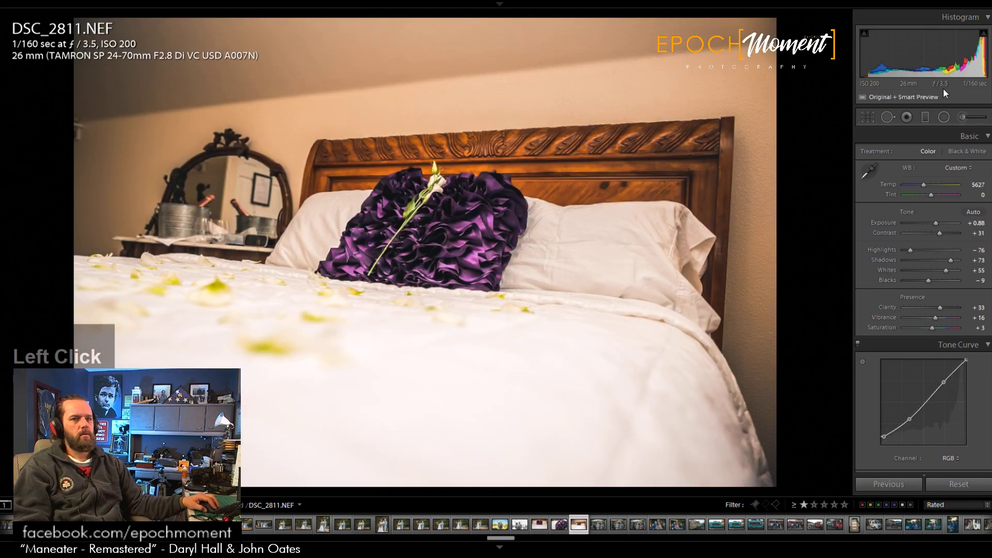
Step: Straighten the bed photo to an angle of -3.28 and crop it to a wider, shorter frame
left_click(865, 118)
left_click_drag(804, 256, 804, 236)
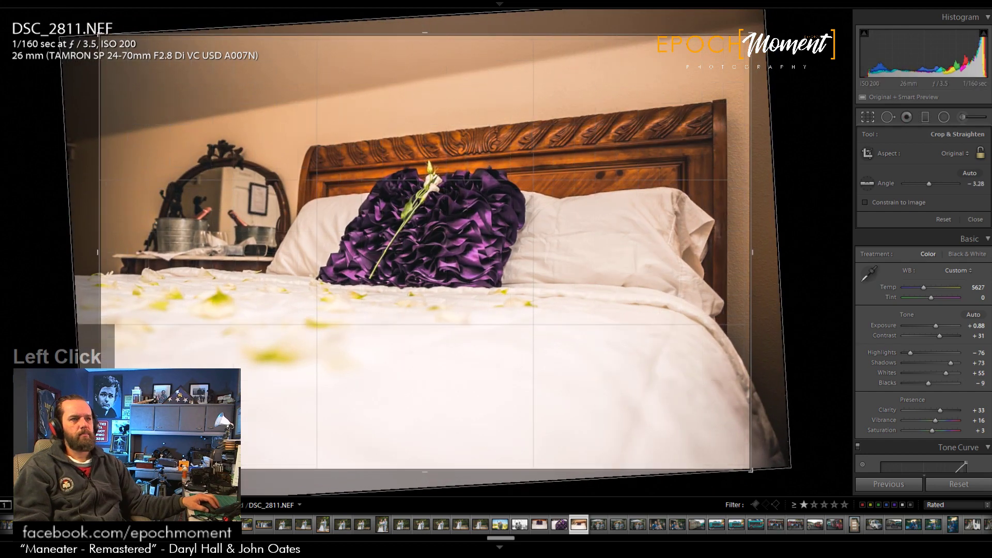
left_click_drag(488, 26, 487, 53)
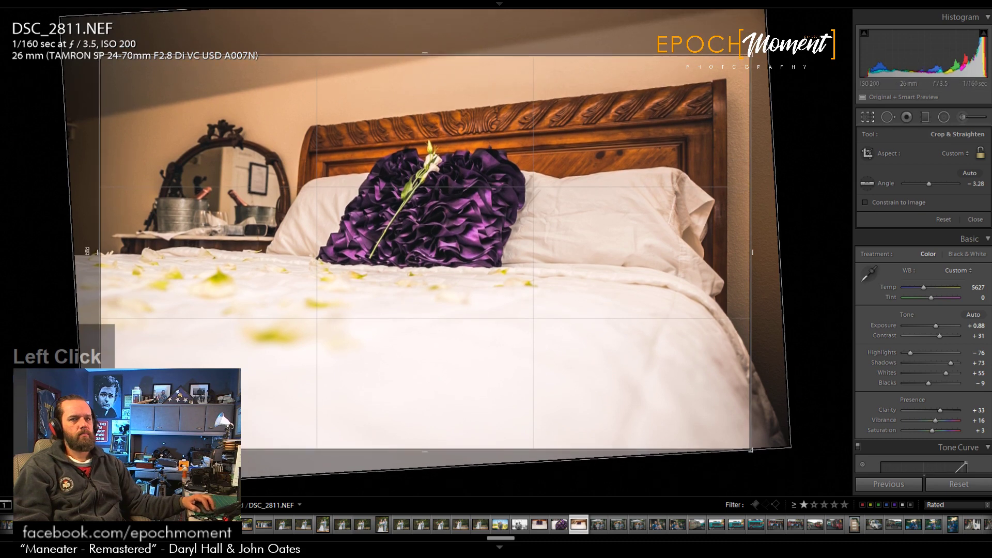
left_click_drag(97, 251, 85, 252)
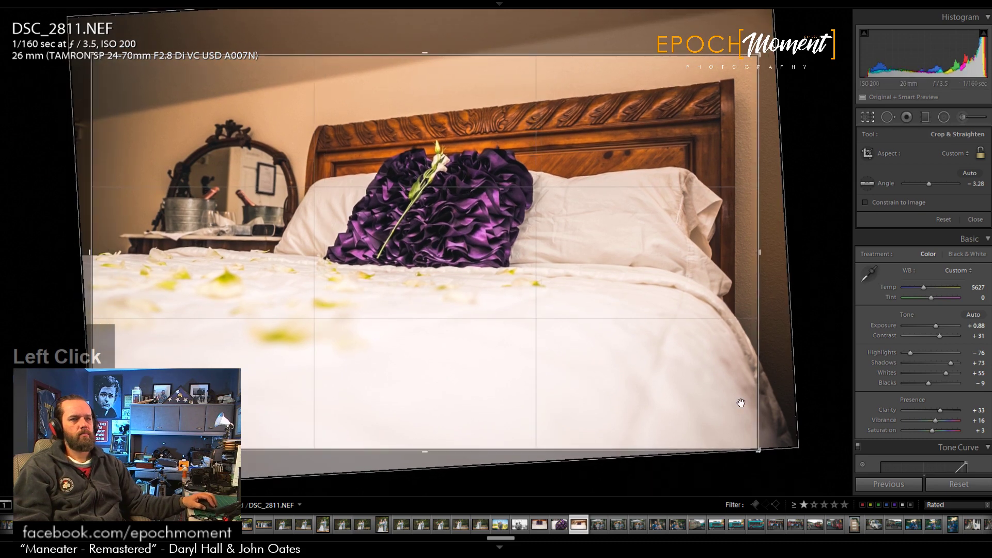
left_click_drag(529, 445, 522, 419)
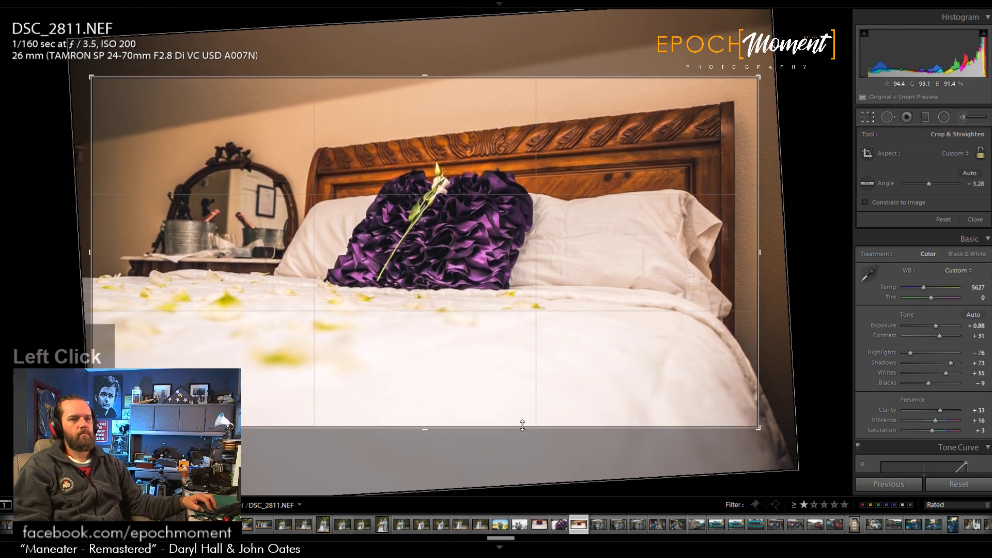
left_click(977, 220)
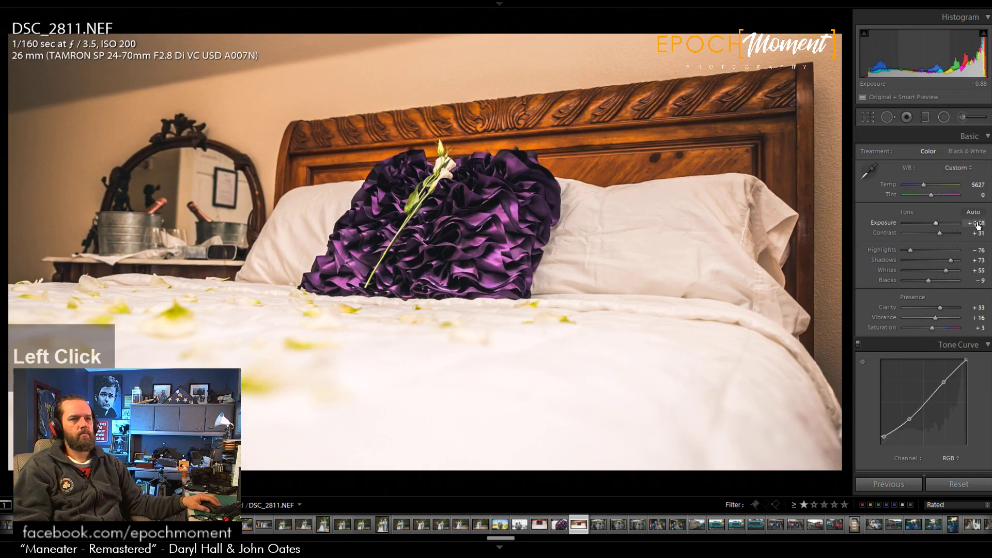
Step: Set the bed photo's Temp to 5333, Shadows to +61 and Whites to +45
left_click(925, 185)
left_click_drag(920, 184, 922, 185)
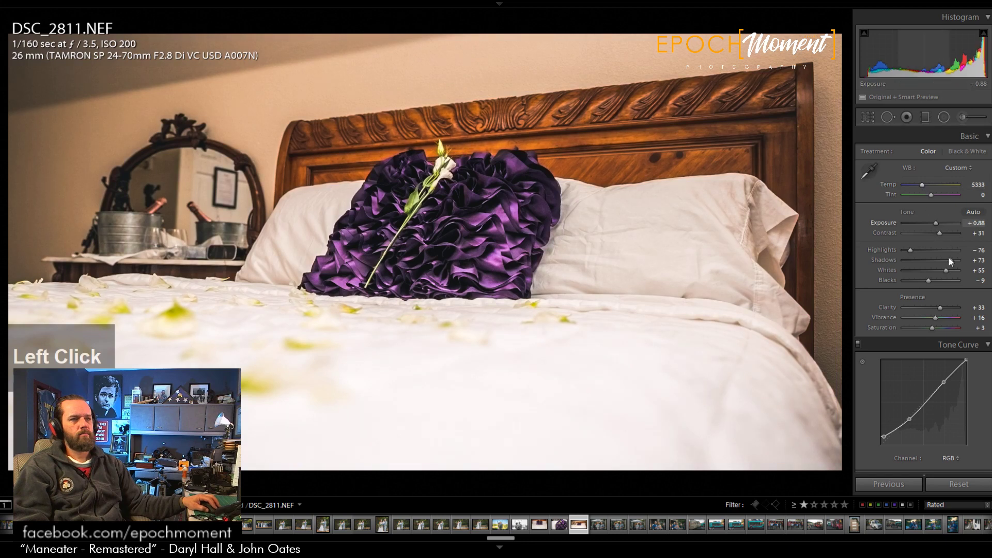
mouse_move(946, 270)
left_mouse_down()
mouse_move(935, 271)
mouse_move(948, 262)
left_mouse_up()
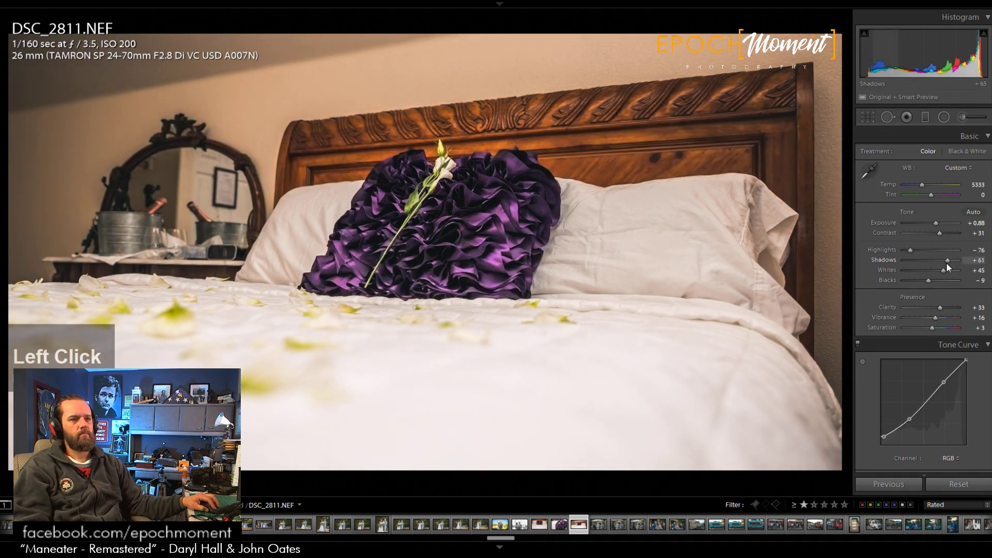
Step: Reposition the radial filter over the purple pillow
left_click(945, 117)
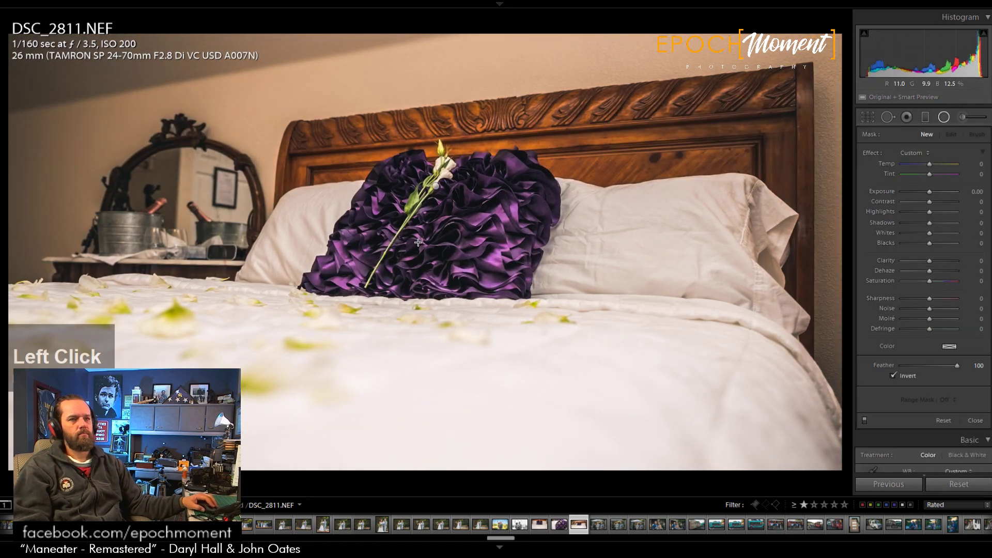
left_click_drag(435, 186, 438, 209)
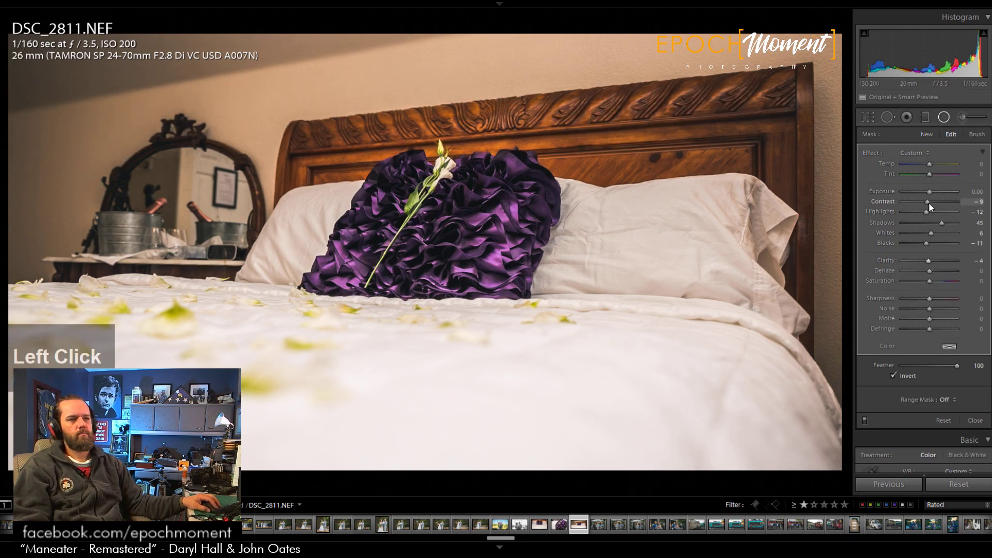
left_click(975, 420)
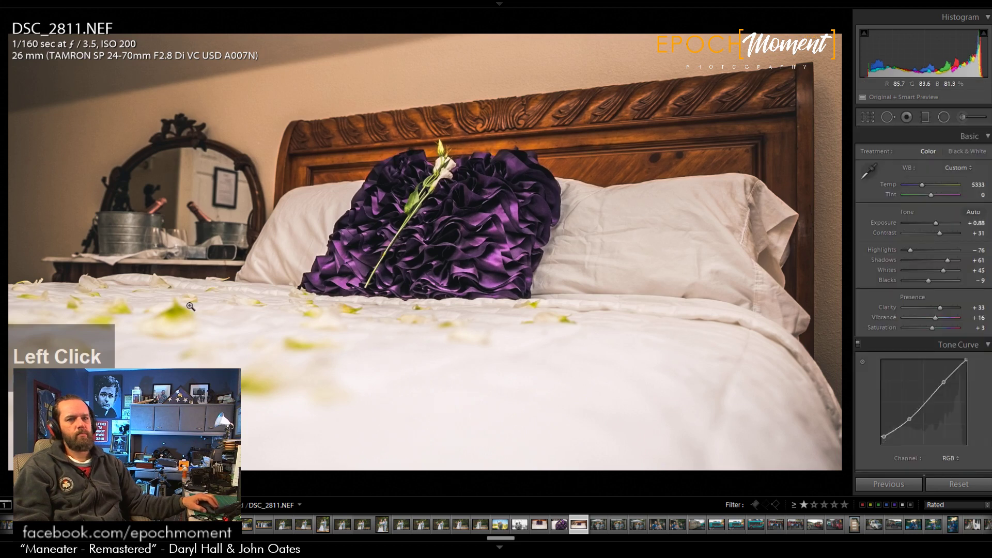
Step: Adjust the bed photo's straightening angle to -3.60
left_click(868, 118)
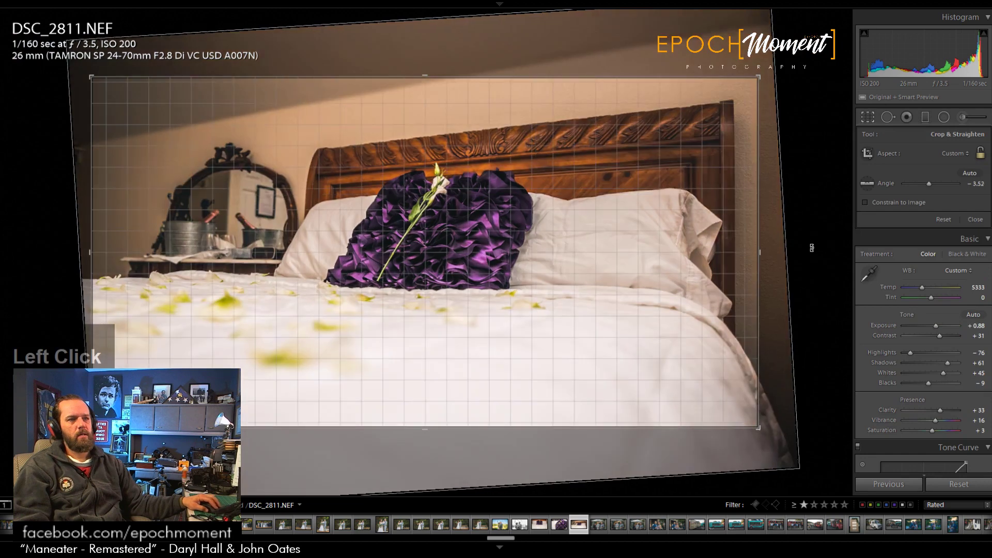
left_click(812, 248)
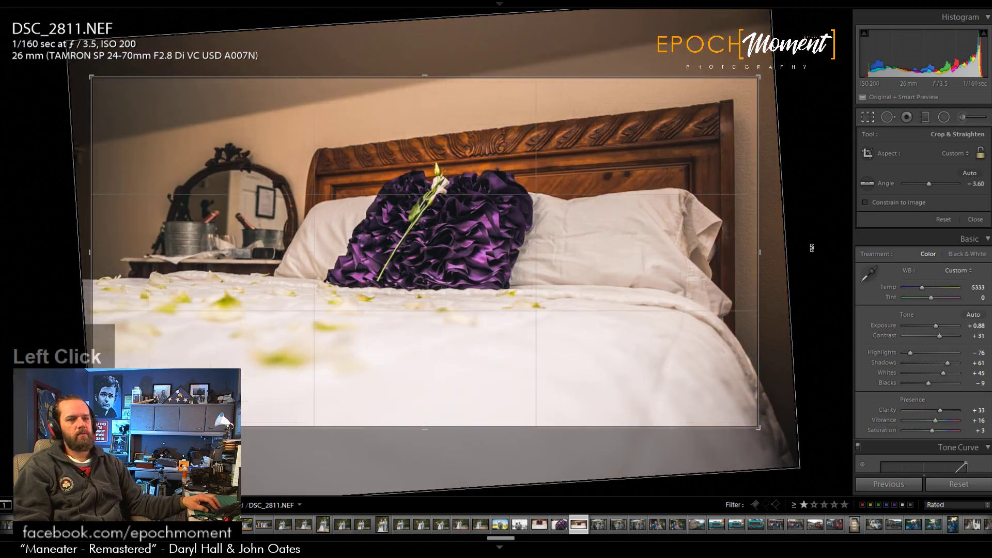
left_click(975, 220)
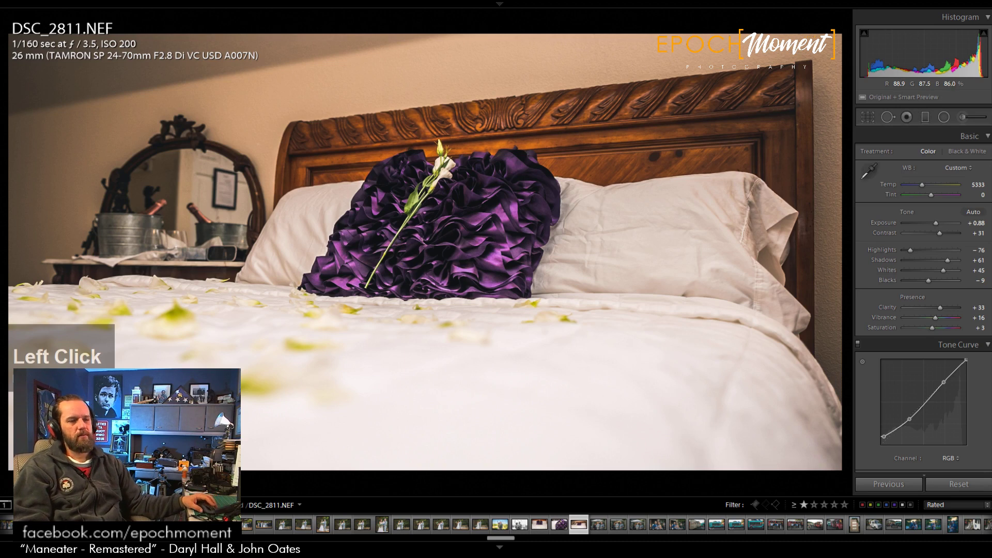
Step: Open the group photo DSC_2816.NEF and set Contrast to +20 and Shadows to +78
left_click(599, 525)
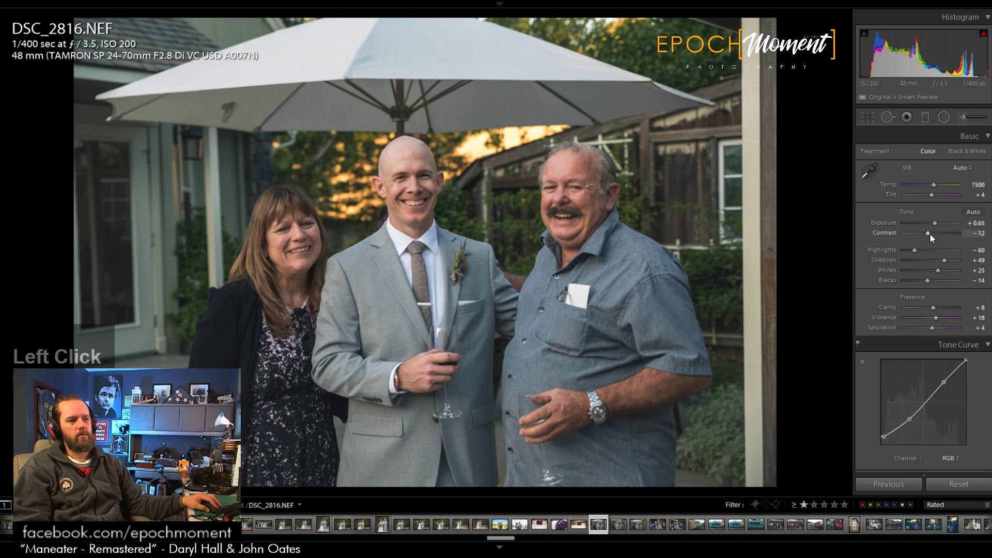
left_click_drag(929, 234, 950, 262)
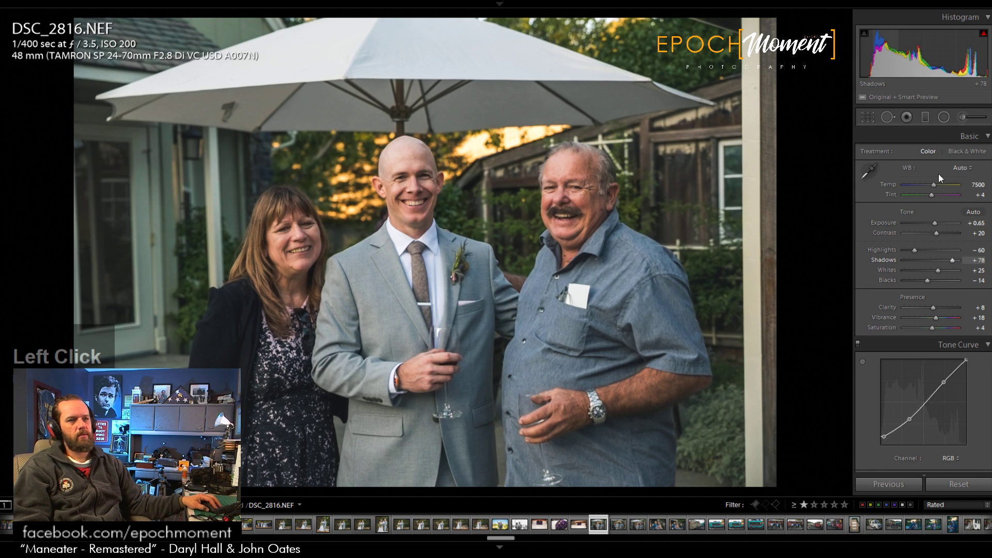
Step: Recenter and enlarge the radial filter around the three people and set its Shadows to 29
left_click(944, 117)
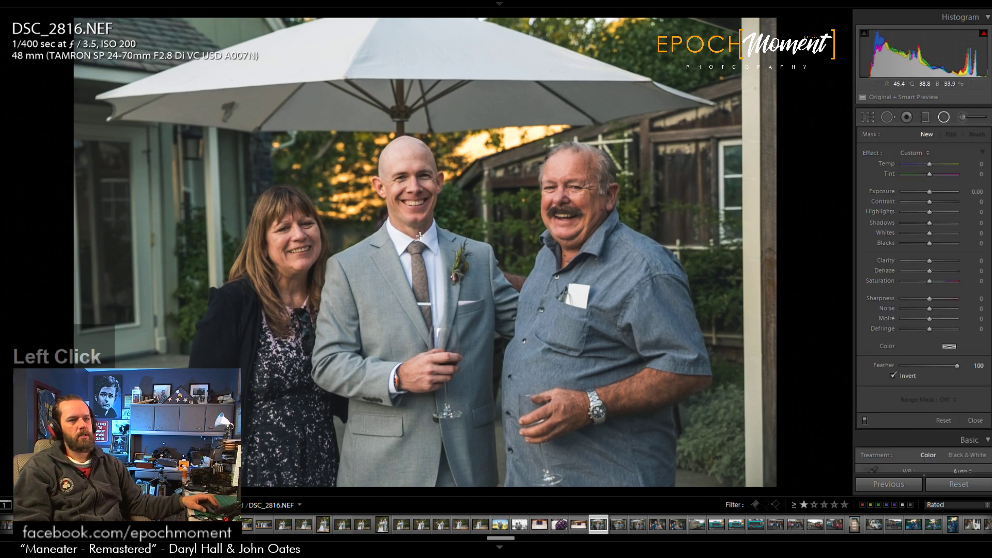
left_click(387, 257)
left_click_drag(430, 270, 464, 254)
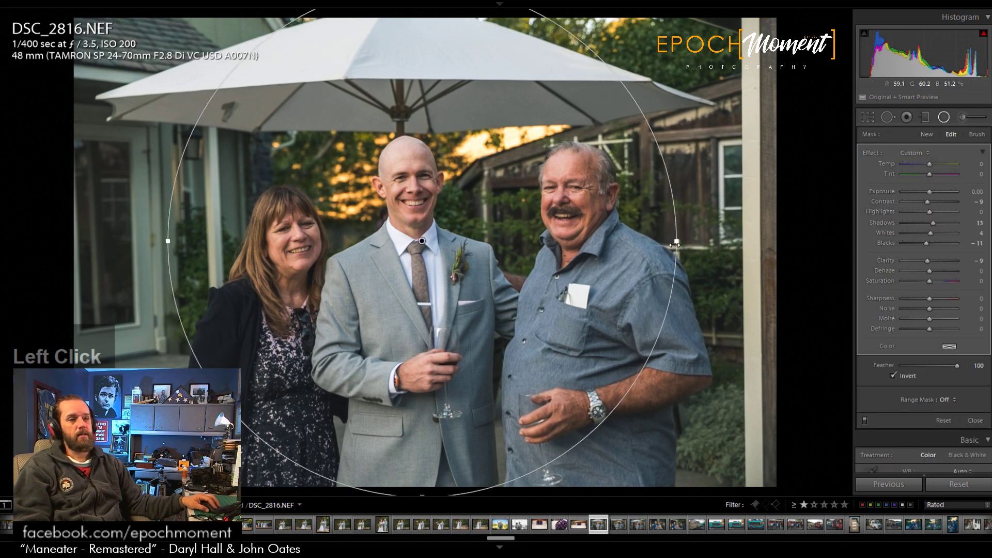
mouse_move(677, 241)
left_mouse_down()
mouse_move(576, 241)
mouse_move(676, 233)
left_mouse_up()
left_click_drag(595, 272, 600, 271)
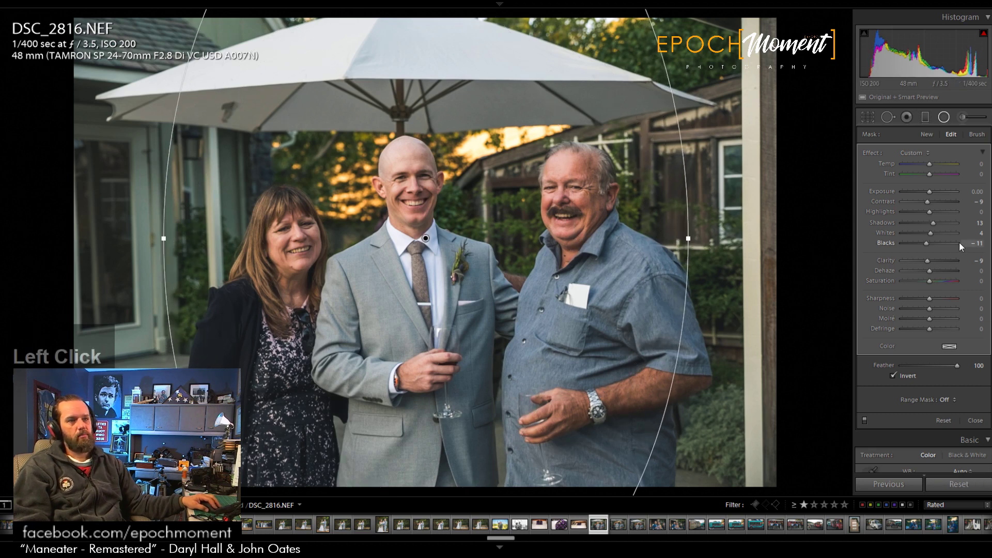
left_click_drag(933, 222, 937, 225)
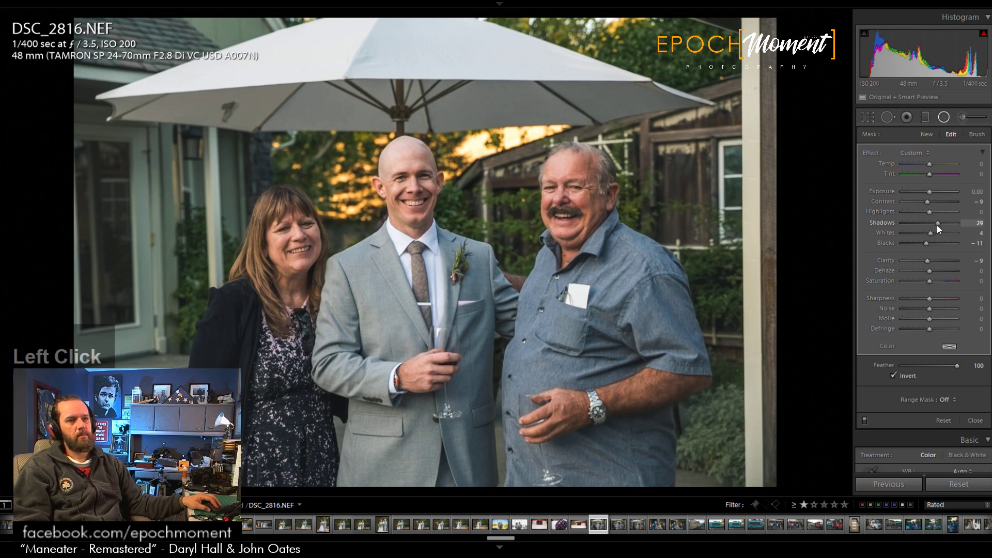
left_click(975, 420)
Step: Crop DSC_2816.NEF tighter around the three people, with the crop locked to the original aspect ratio
left_click(910, 252)
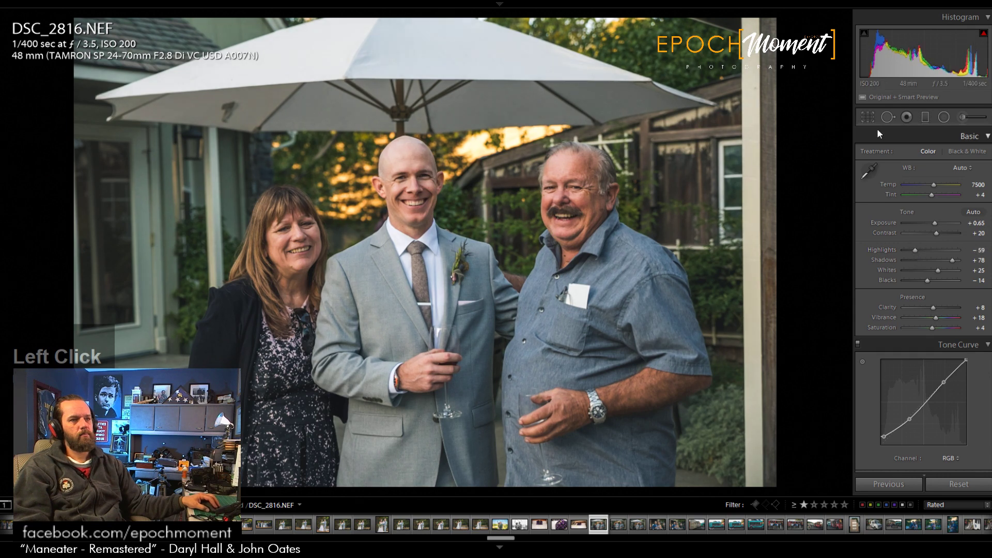
left_click(867, 117)
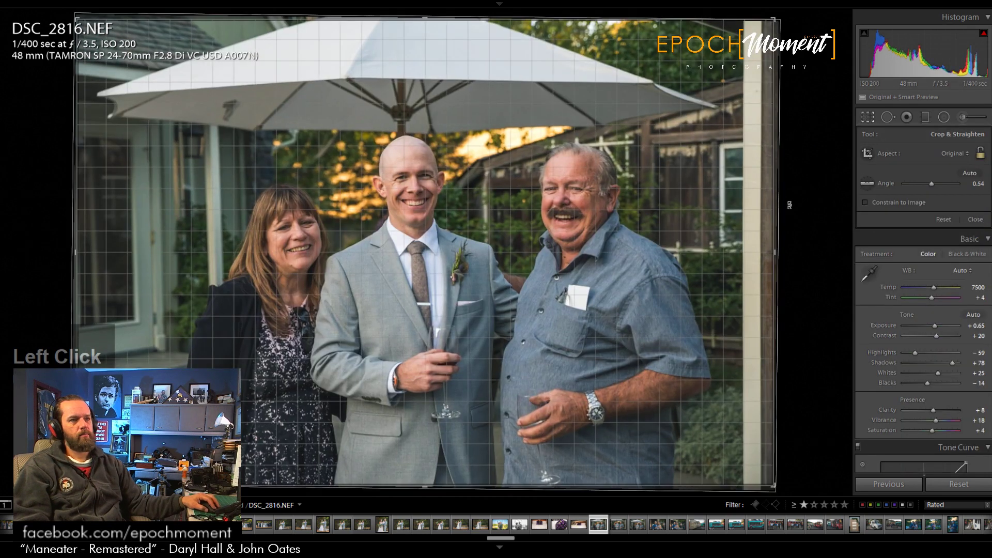
left_click_drag(772, 253, 802, 262)
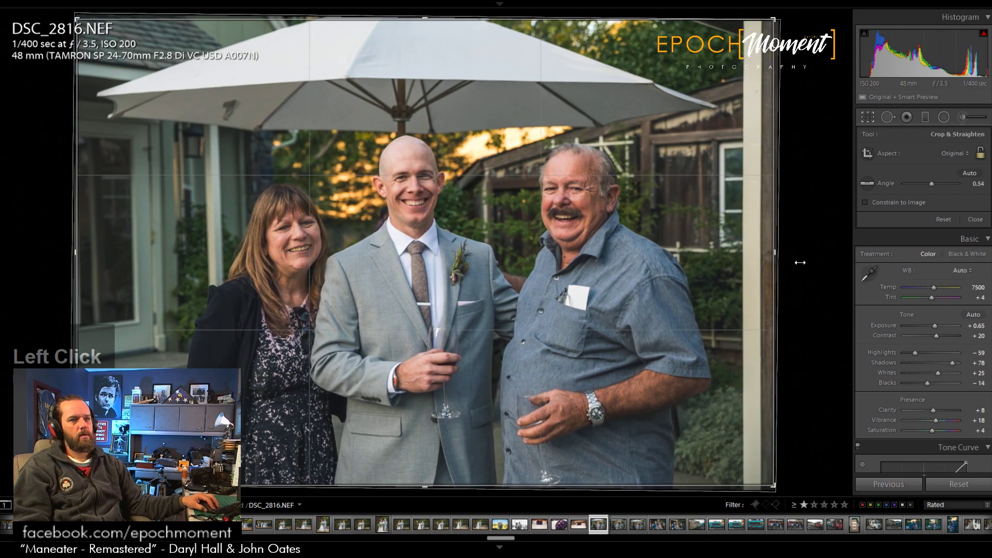
left_click(982, 156)
left_click_drag(487, 20, 488, 33)
left_click_drag(493, 82, 505, 83)
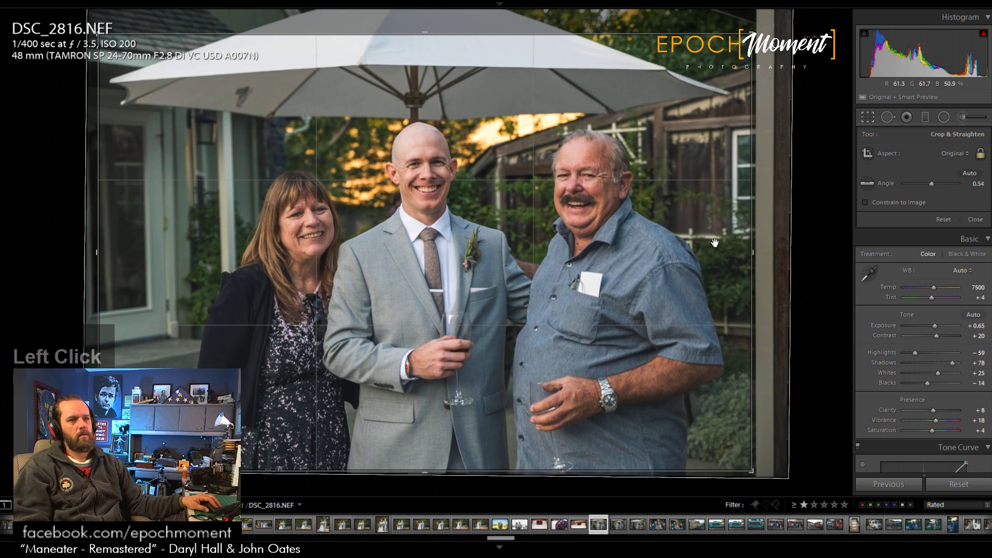
left_click(974, 220)
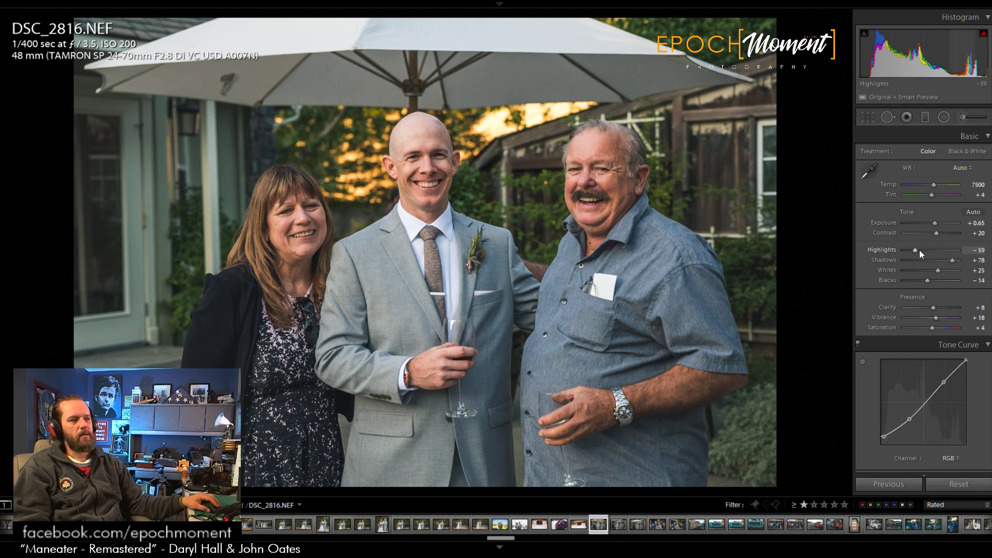
Step: Set the group photo's Highlights to -57 and its white balance Temp to 7784
left_click_drag(916, 250, 915, 252)
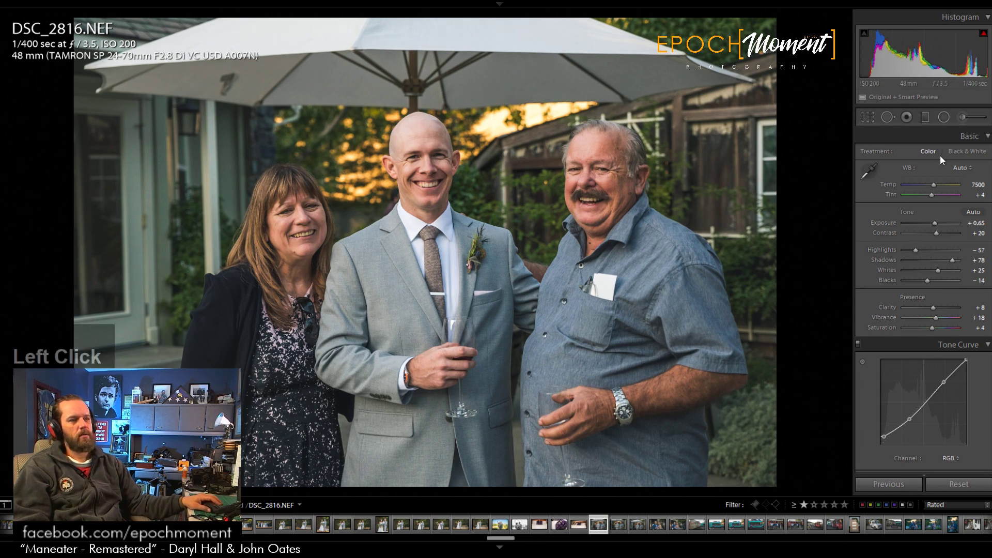
left_click_drag(934, 185, 936, 185)
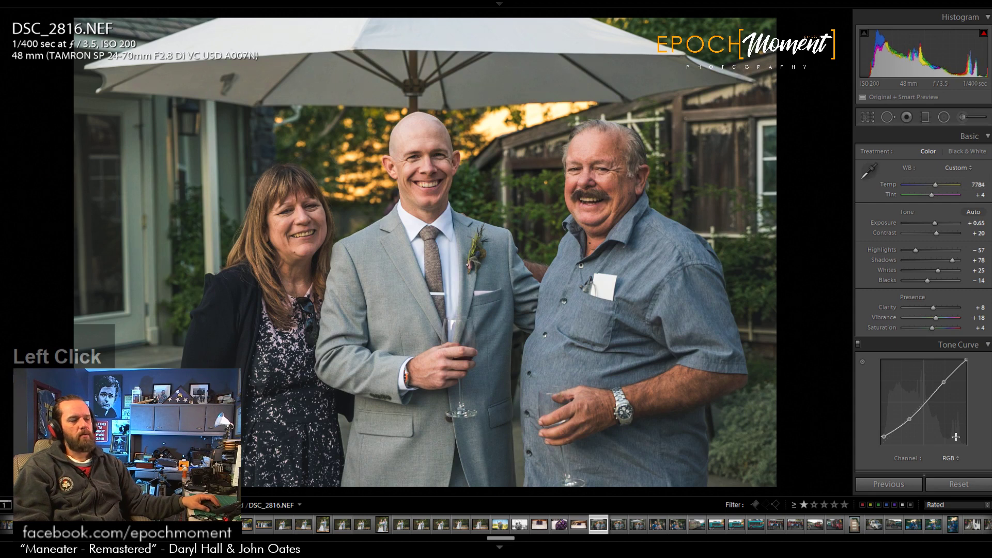
Step: Apply the previous photo's settings to DSC_2817.NEF and set Exposure to +0.98, Highlights to -37, Shadows to +88 and Whites to +12
left_click(618, 524)
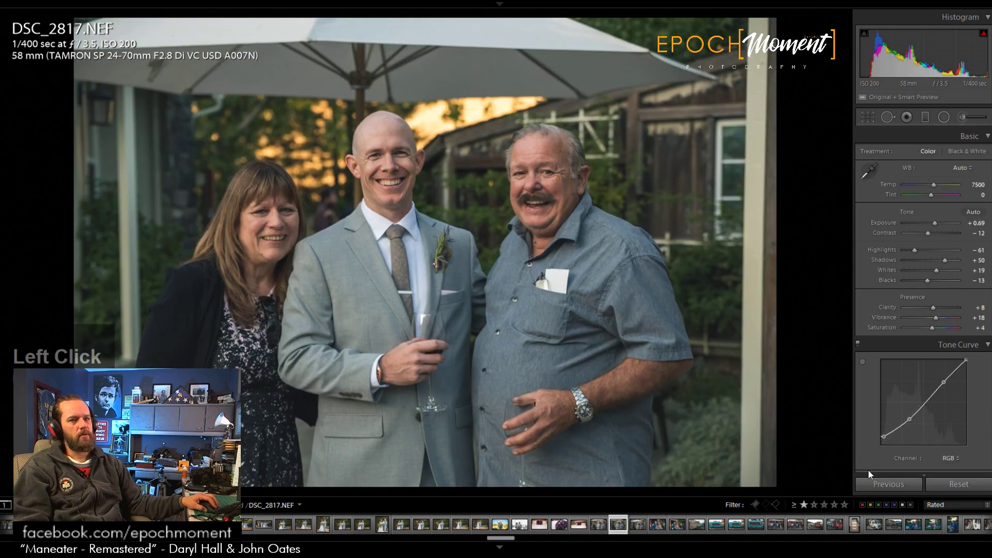
left_click(893, 485)
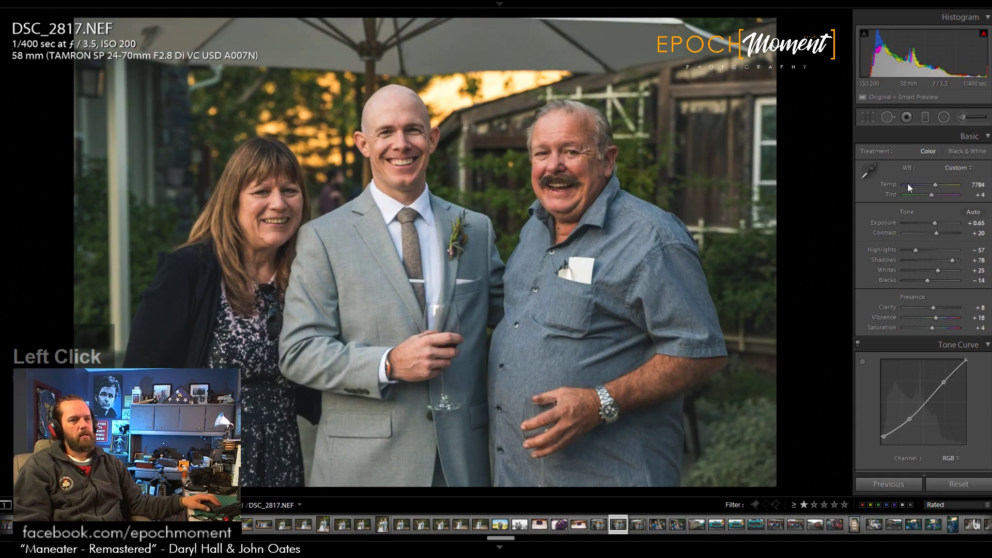
left_click_drag(935, 224, 922, 250)
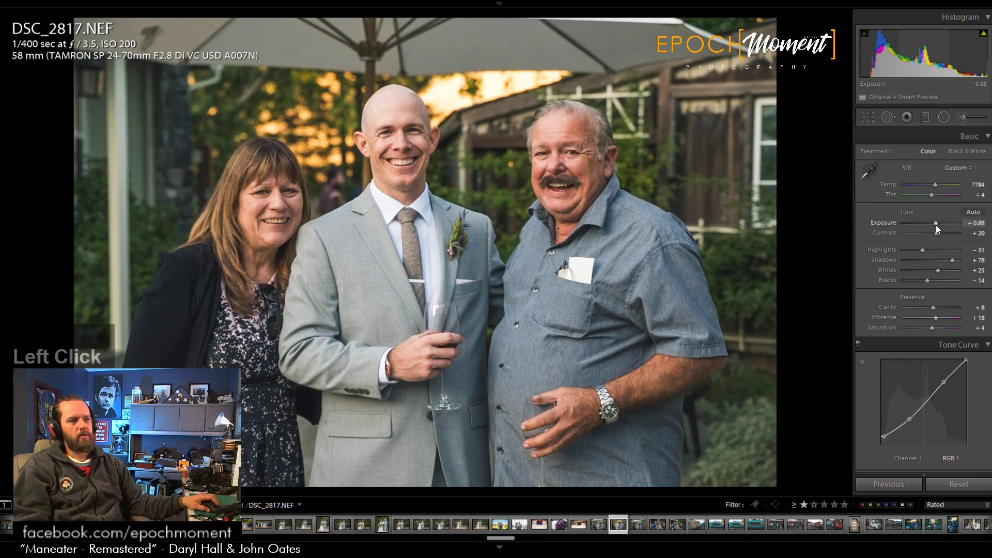
scroll(935, 225, "up", 1)
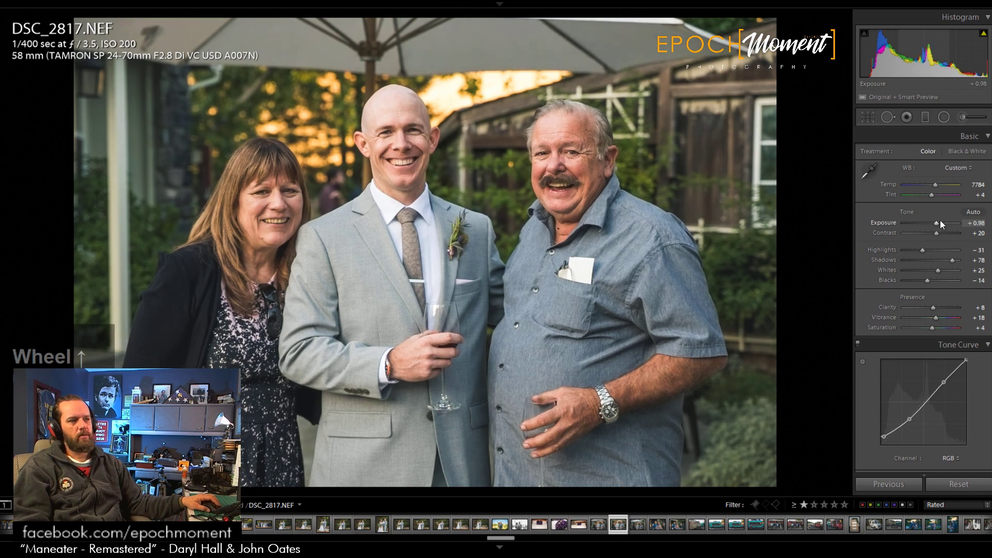
left_click(932, 271)
left_click(956, 261)
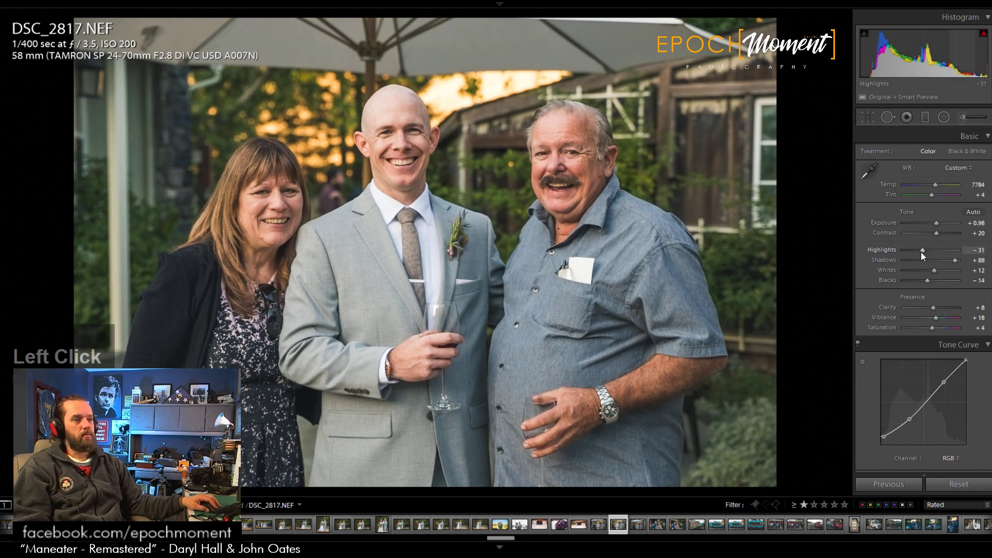
left_click_drag(917, 252, 919, 253)
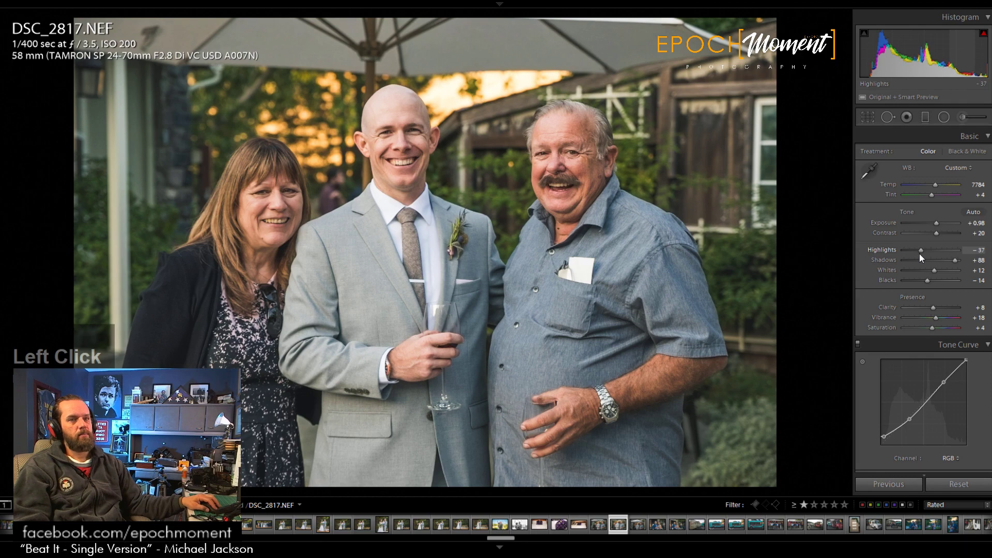
Step: Examine the woman's and the groom's smiles up close in DSC_2817.NEF and DSC_2816.NEF
left_click(278, 209)
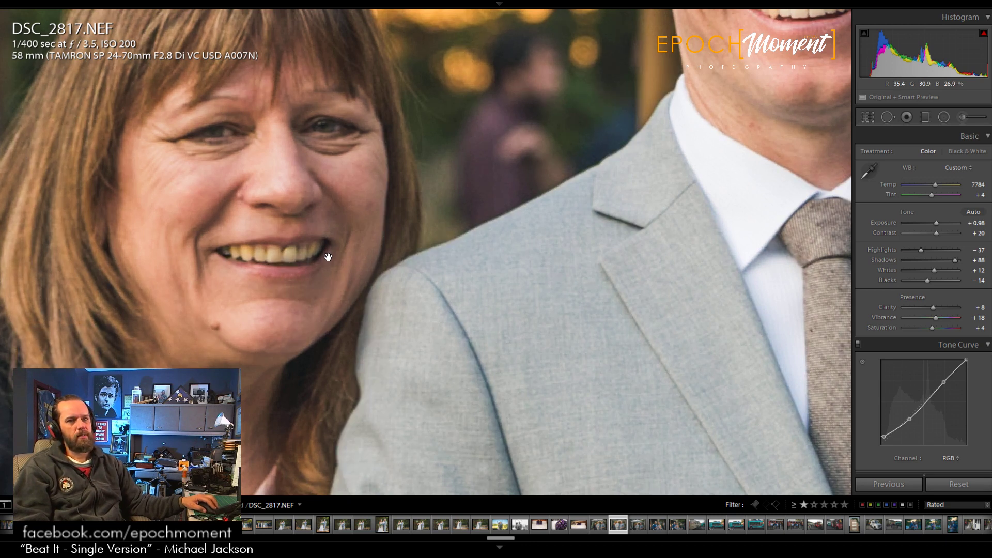
left_click_drag(503, 230, 472, 434)
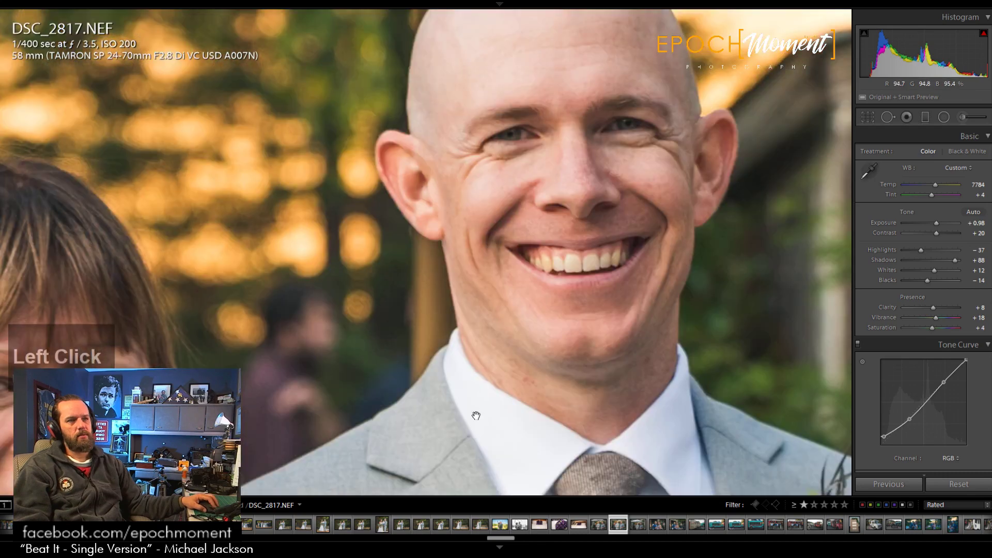
key("space")
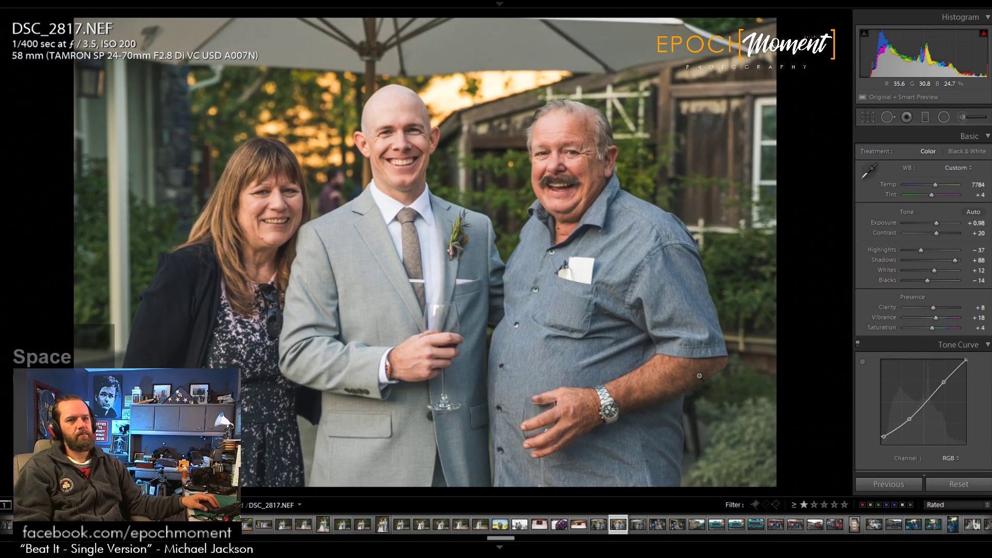
left_click(249, 204)
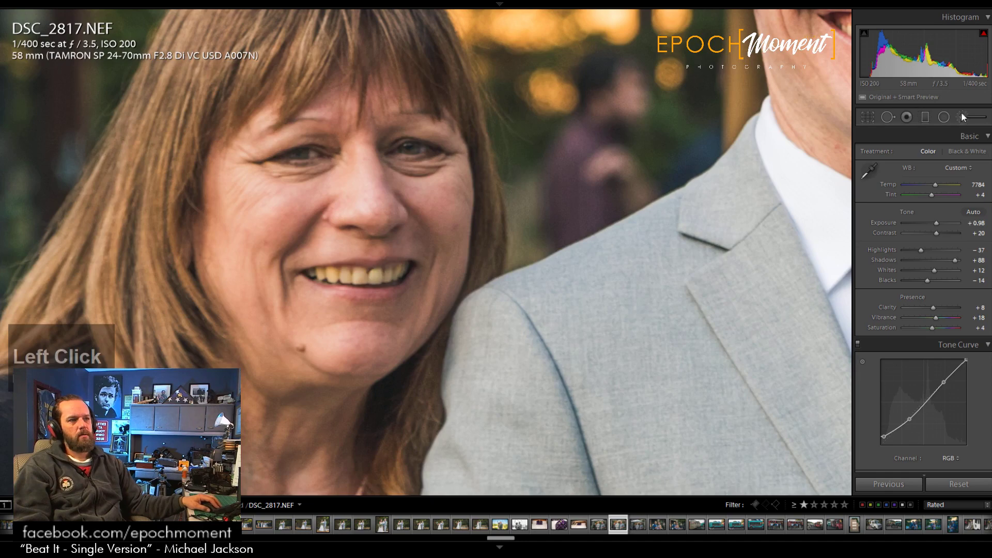
key("space")
key("Left")
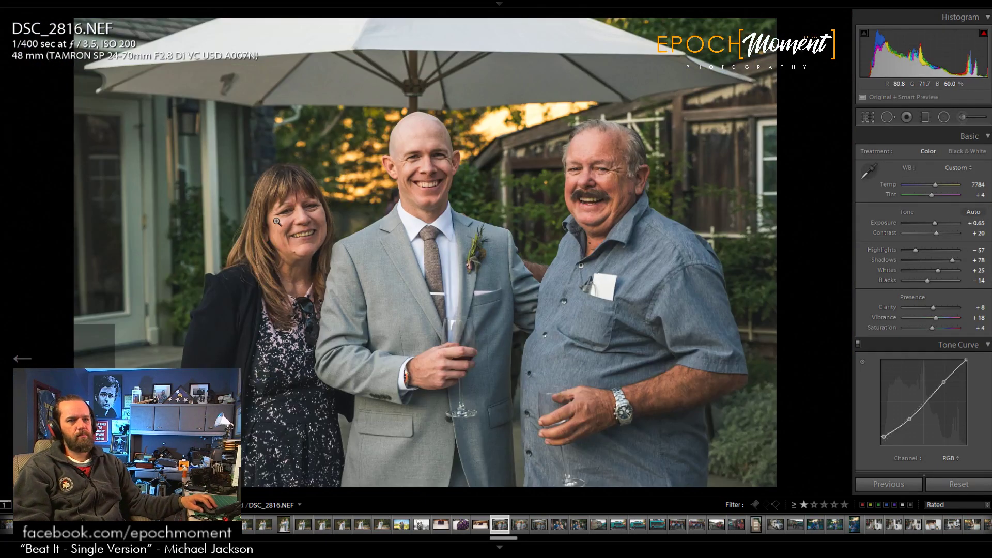
left_click(228, 230)
left_click_drag(673, 352, 345, 329)
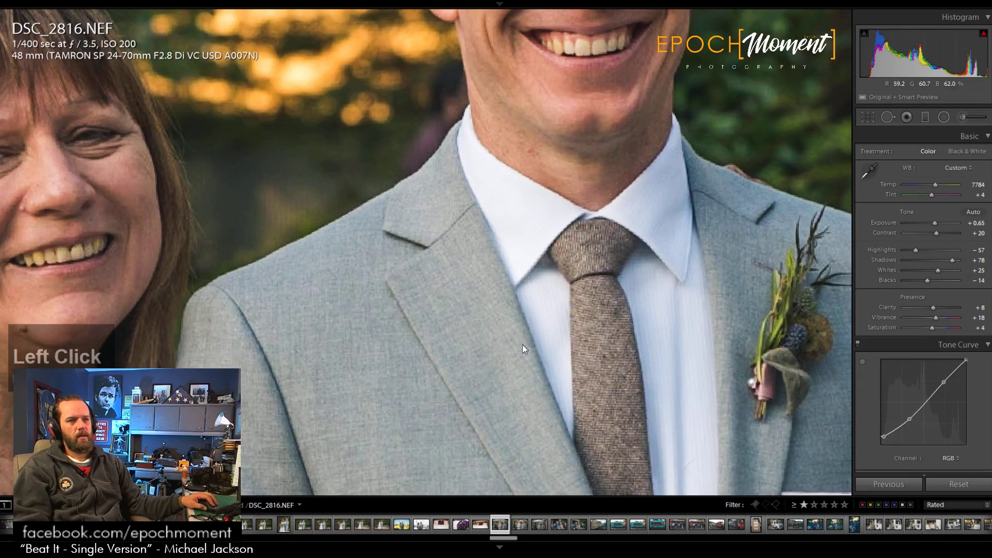
left_click_drag(522, 345, 586, 279)
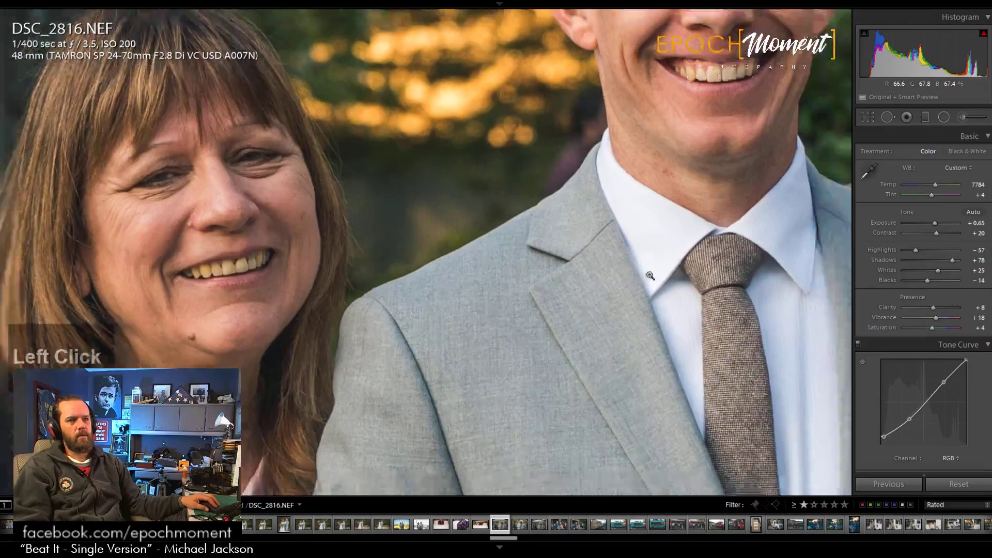
left_click(649, 275)
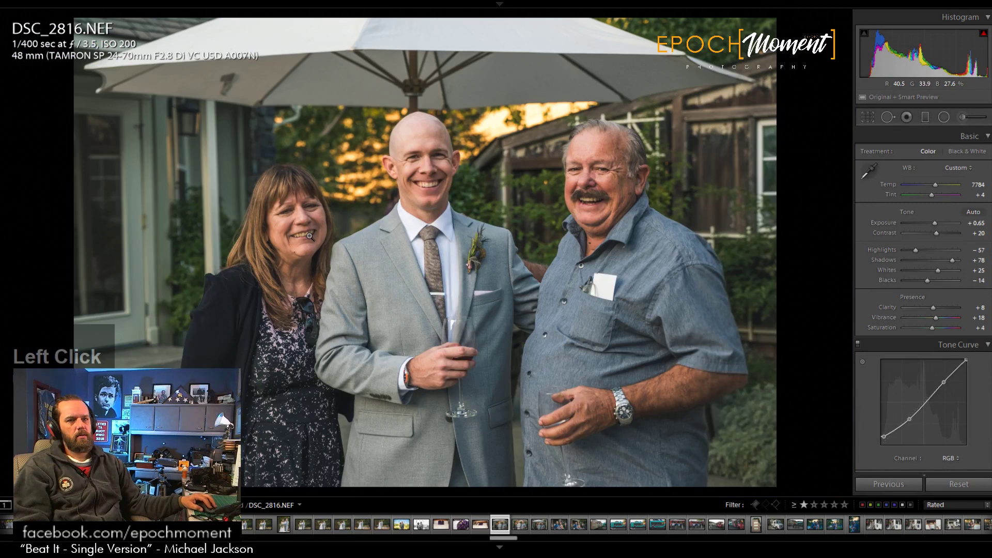
left_click(309, 236)
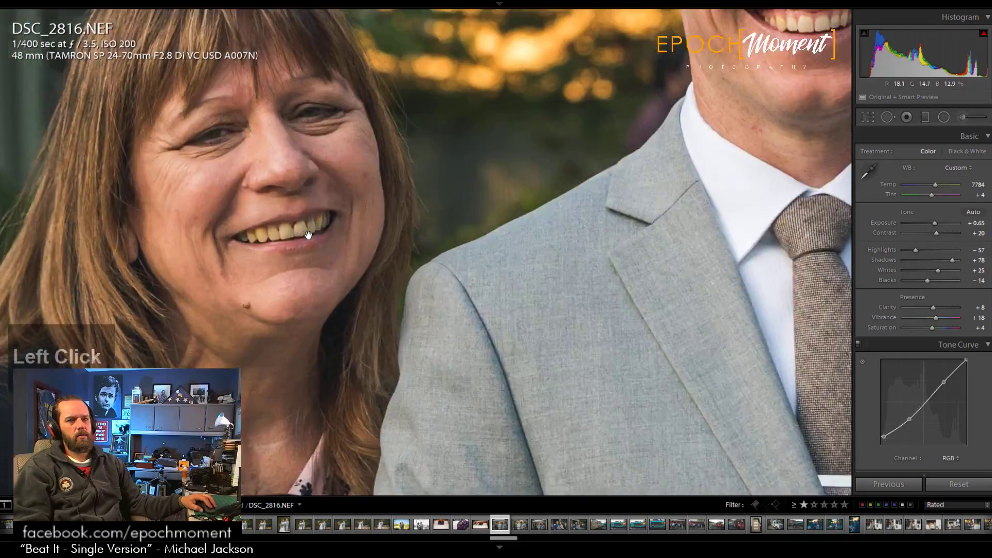
Step: Paint over the woman's teeth with an adjustment brush of size 3.0 and Saturation -29
left_click(964, 118)
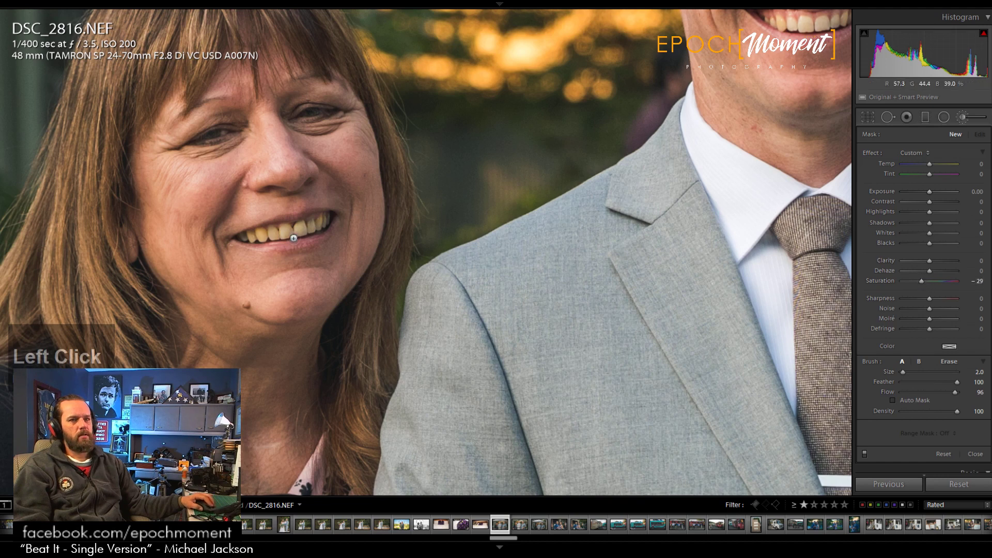
scroll(286, 232, "up", 2)
left_click(286, 231)
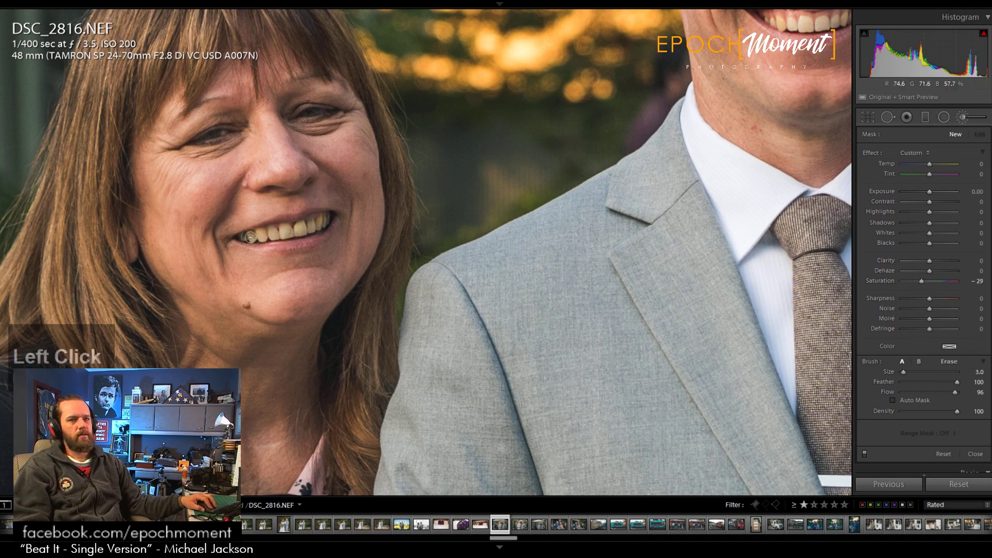
mouse_move(275, 234)
left_mouse_down()
mouse_move(326, 220)
mouse_move(250, 237)
left_mouse_up()
Step: Extend the same desaturating brush mask over the groom's and the older man's teeth with brush size 2.0
key("space")
left_click_drag(663, 126, 516, 229)
scroll(639, 125, "down", 2)
left_click(637, 130)
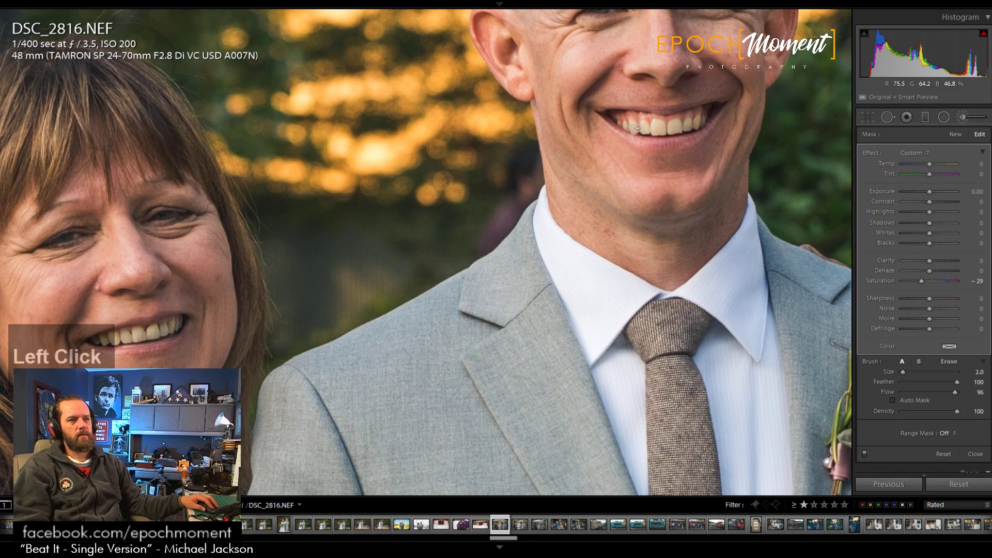
mouse_move(637, 129)
left_mouse_down()
mouse_move(720, 122)
mouse_move(697, 123)
left_mouse_up()
key("space")
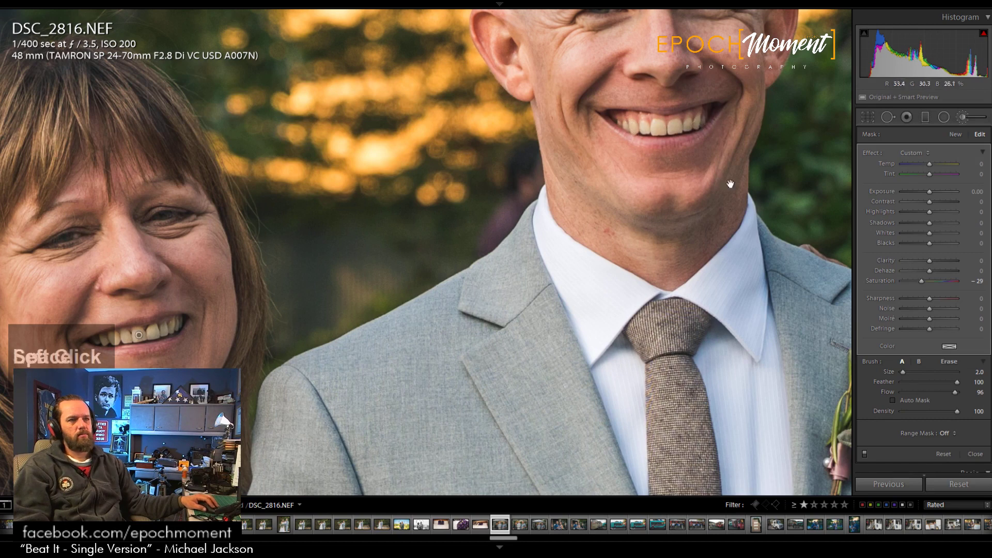
left_click_drag(730, 184, 171, 296)
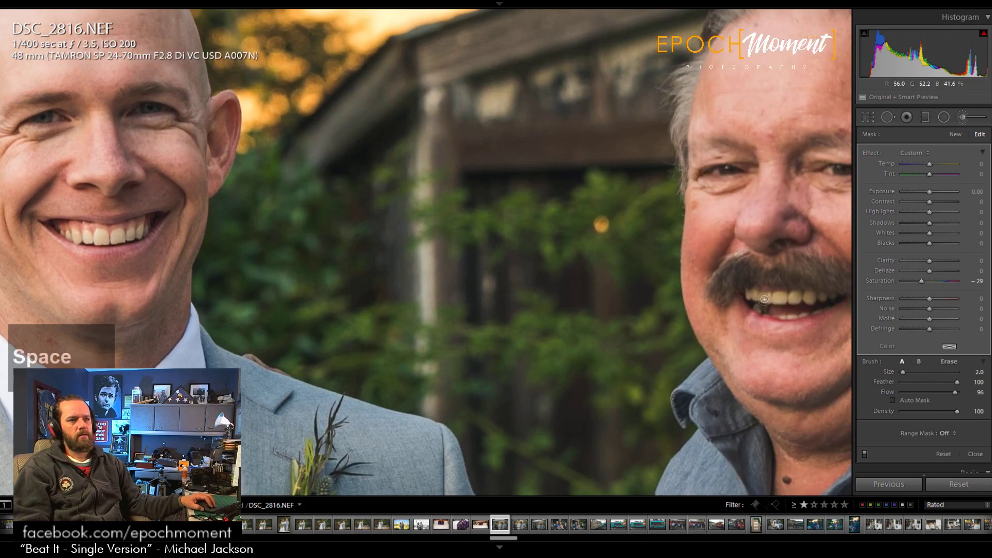
left_click_drag(755, 297, 822, 298)
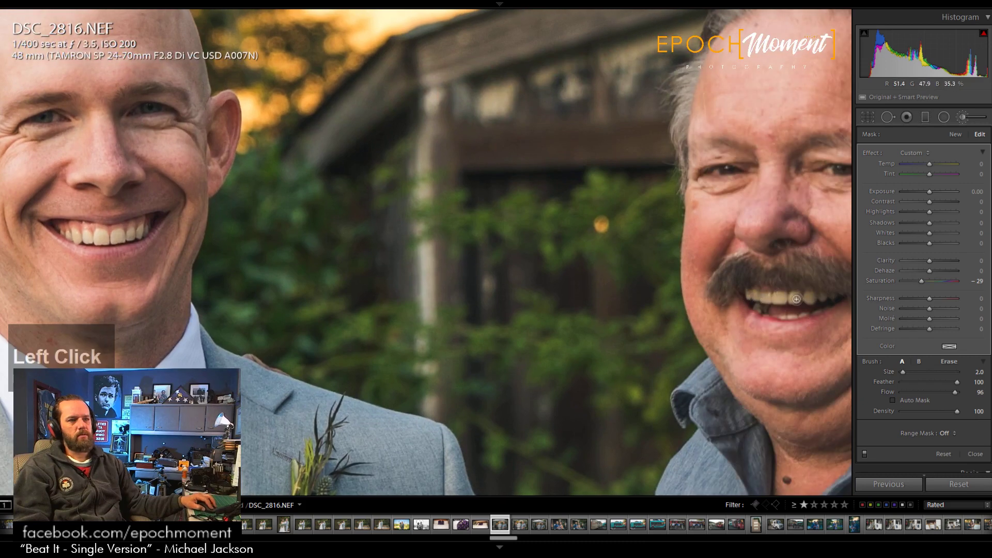
Step: Check the brush adjustment before and after, touch up the mask on the woman's teeth and close the adjustment brush
key("space")
left_click(765, 327)
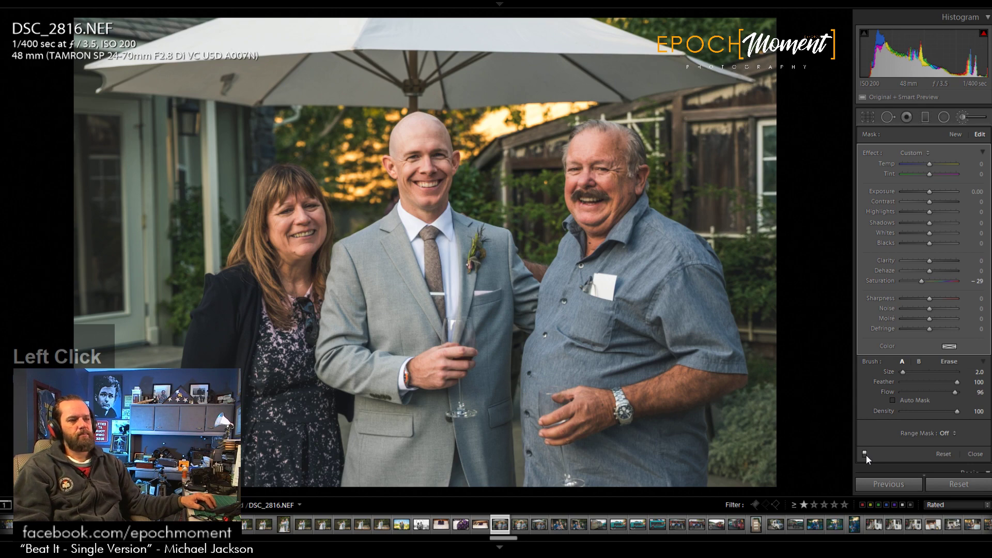
key("space")
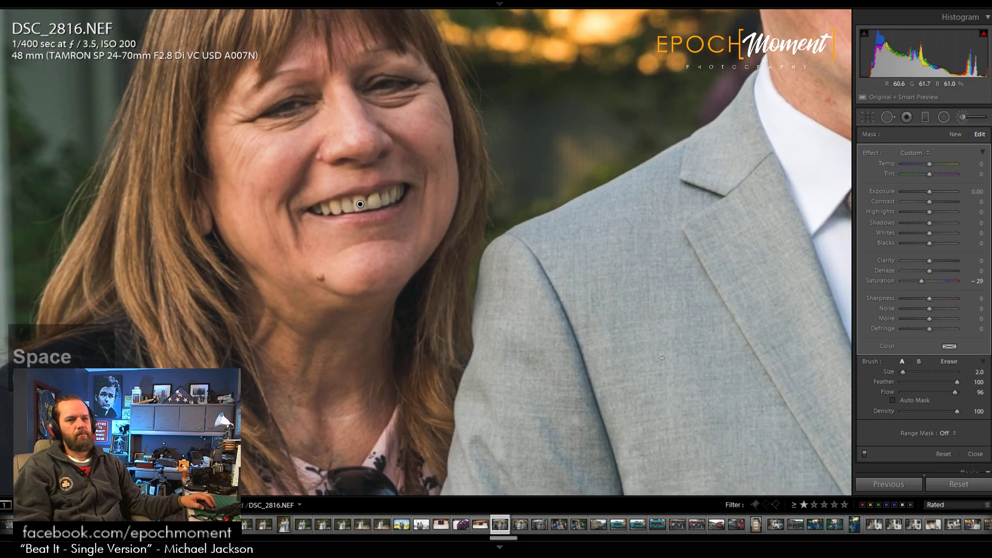
left_click(863, 453)
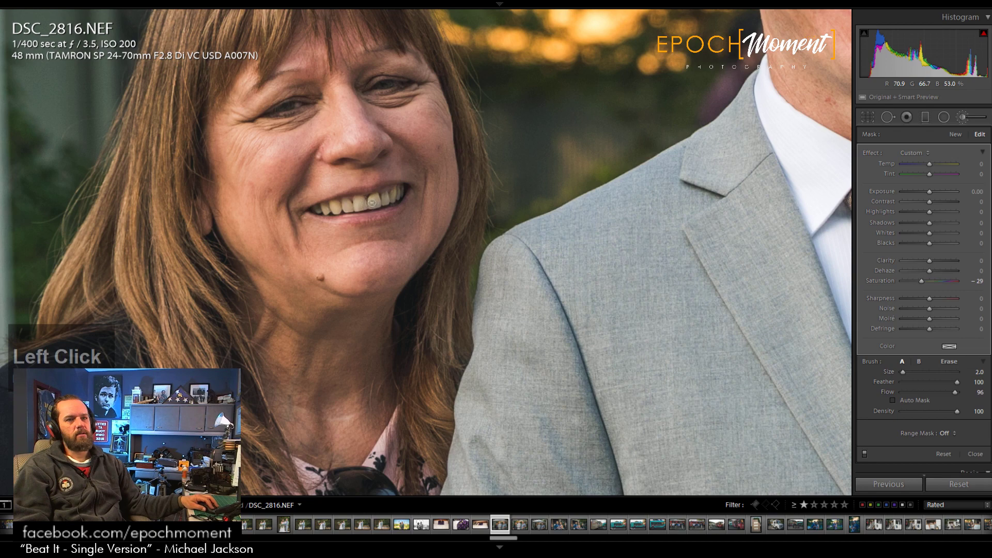
left_click_drag(388, 198, 394, 199)
key("space")
left_click(626, 269)
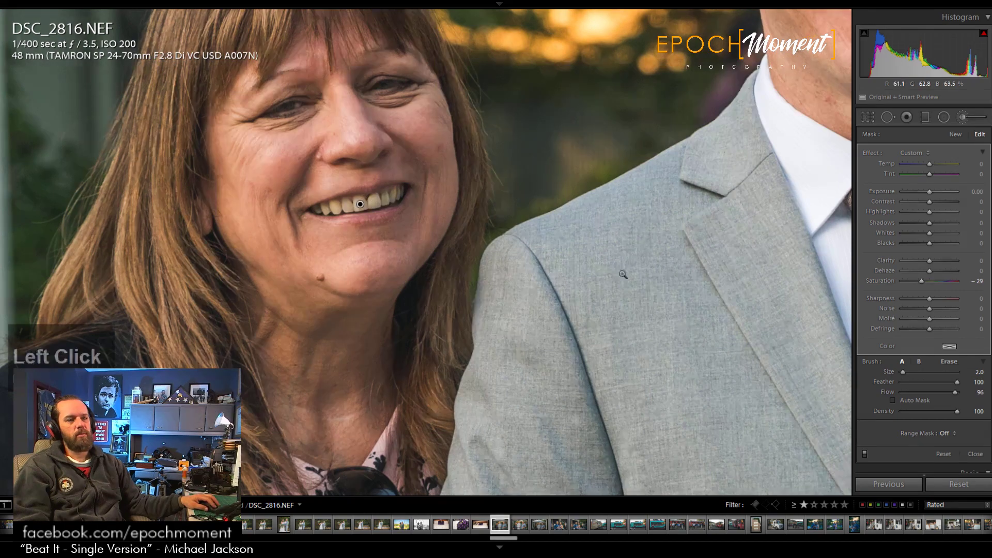
left_click(969, 454)
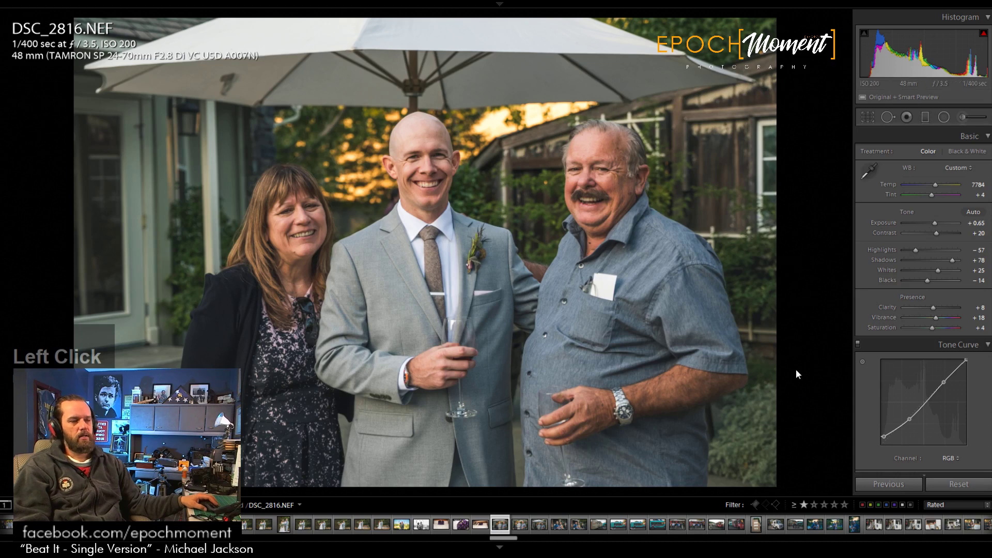
Step: Paint over the woman's teeth in DSC_2817.NEF with a new adjustment brush mask of Saturation -29 and brush size 2.0
key("Right")
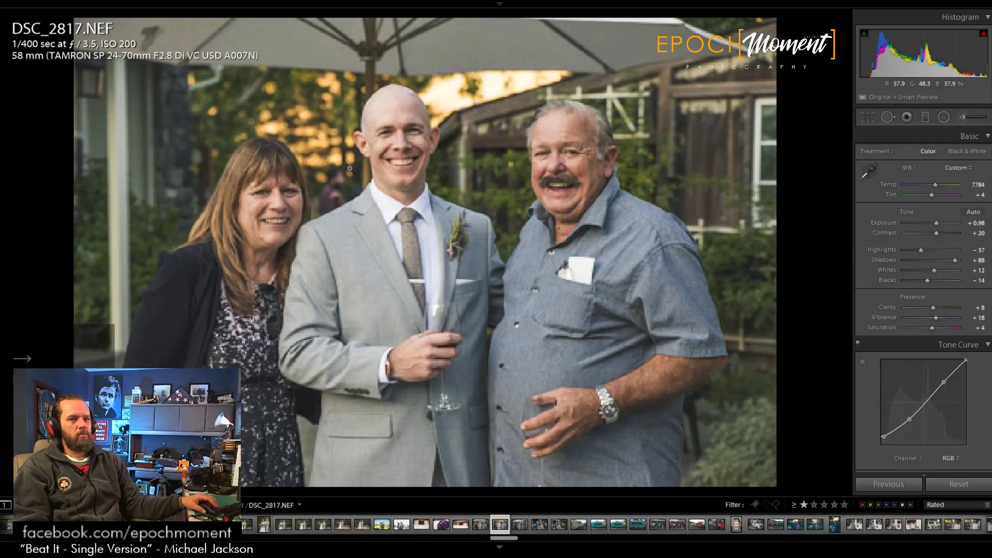
left_click(273, 207)
key("space")
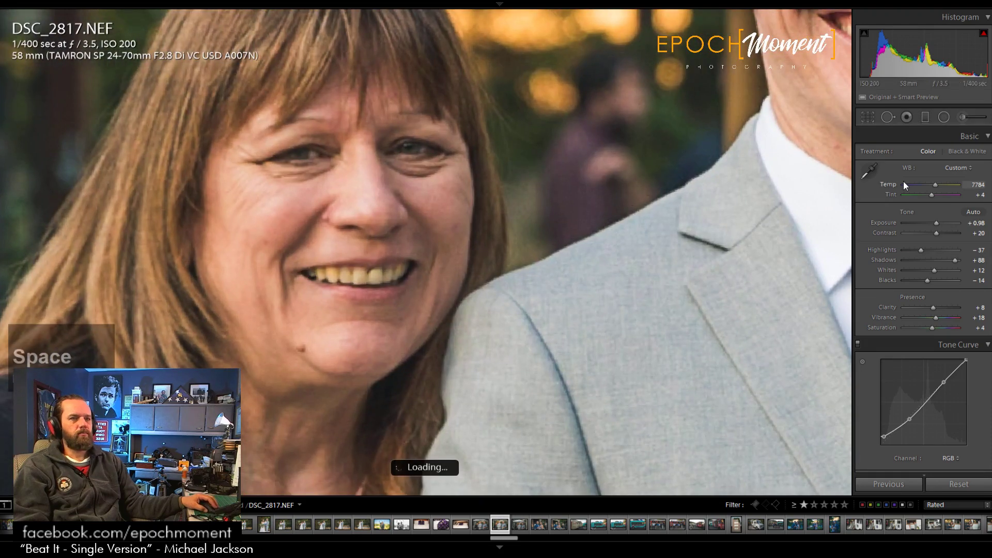
left_click(970, 120)
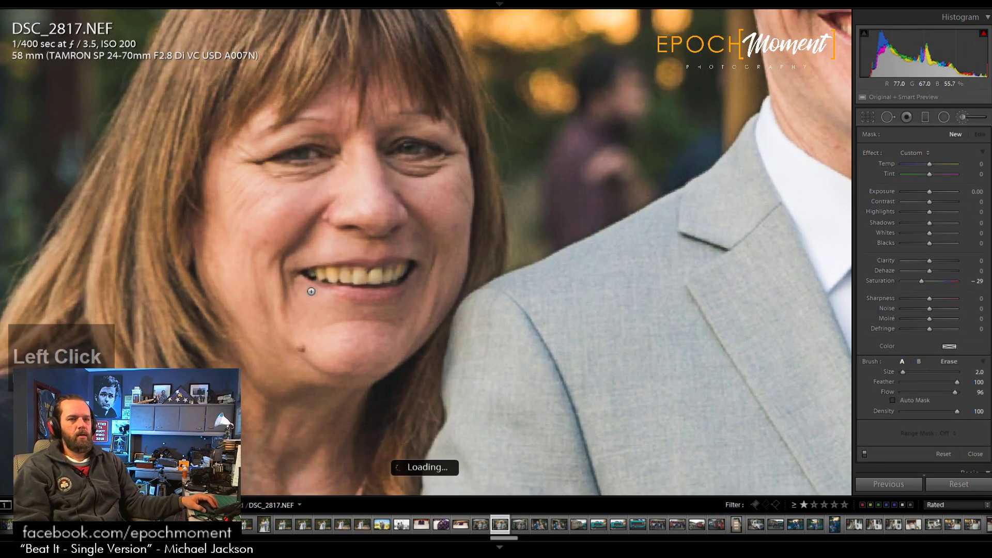
scroll(329, 272, "up", 2)
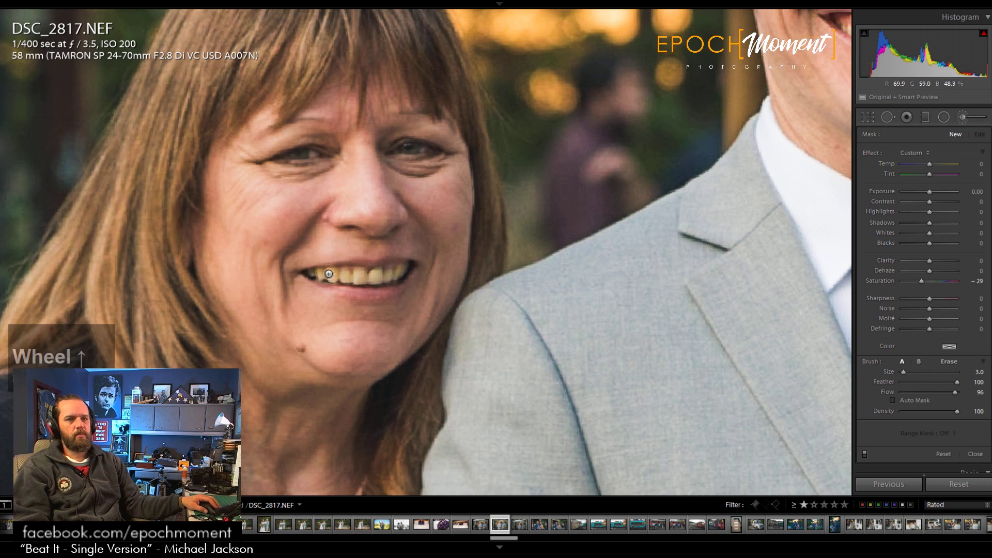
left_click_drag(328, 273, 353, 276)
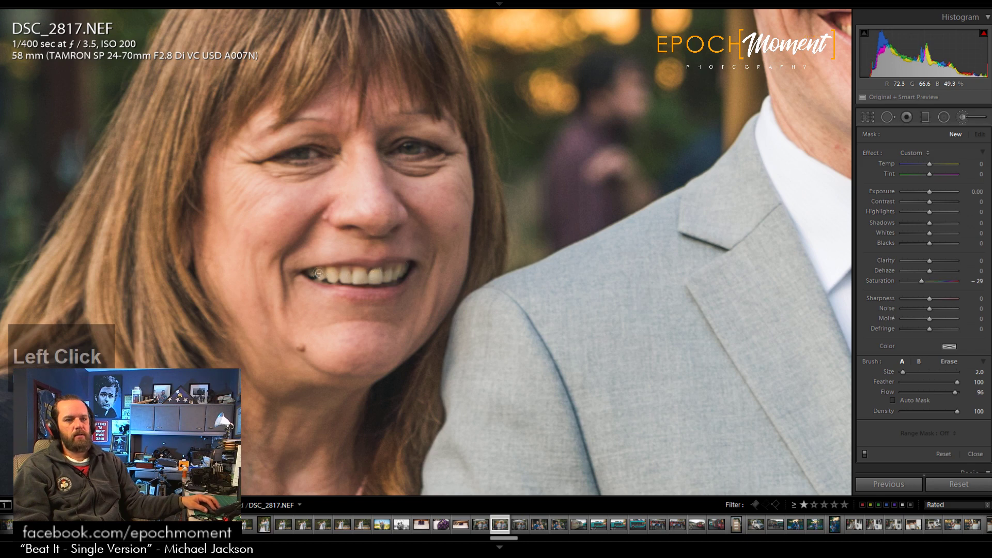
left_click_drag(369, 283, 418, 274)
Step: Extend the desaturating brush mask over the groom's and the older man's teeth in DSC_2817.NEF and close the adjustment brush
key("space")
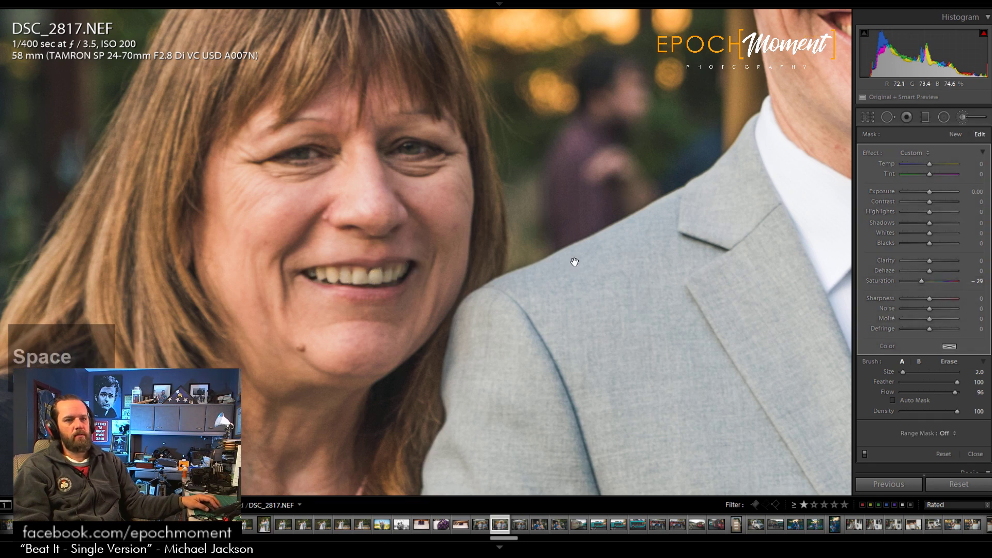
mouse_move(571, 262)
left_mouse_down()
mouse_move(261, 199)
mouse_move(279, 268)
left_mouse_up()
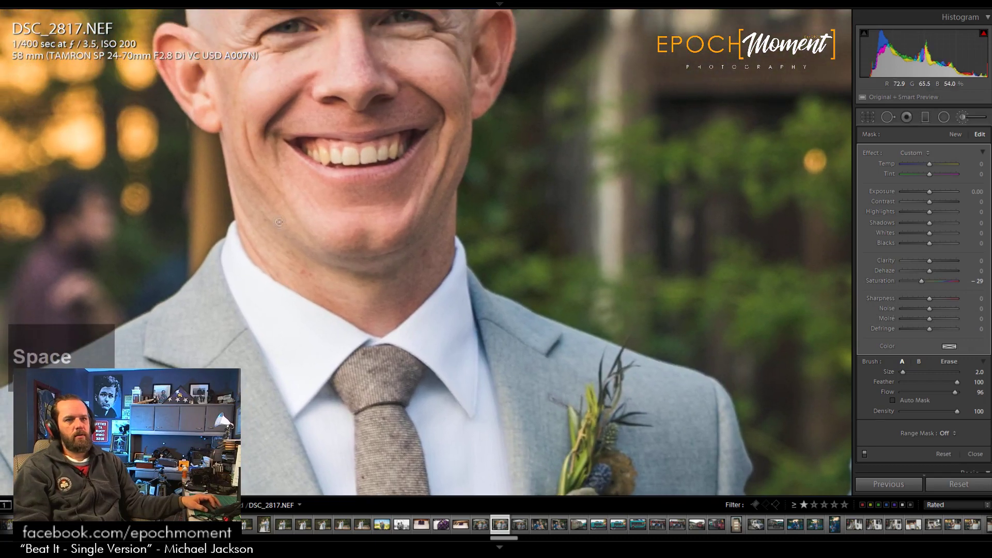
left_click(326, 156)
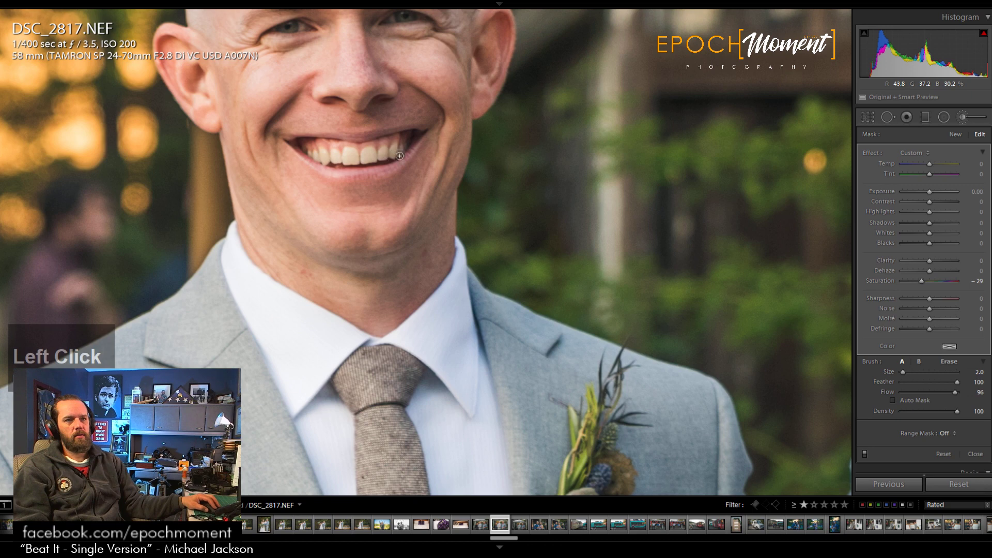
key("space")
left_click_drag(405, 148, 166, 340)
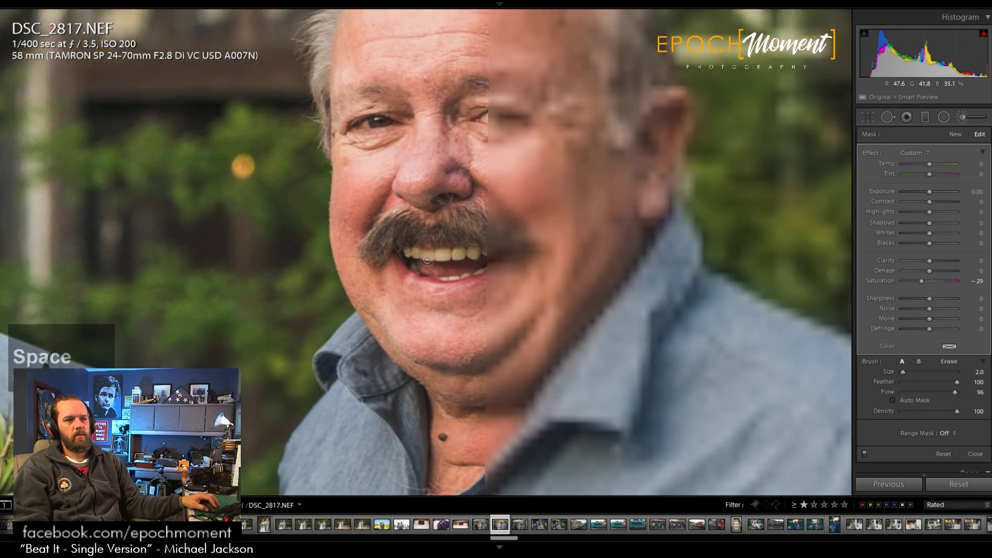
mouse_move(410, 253)
left_mouse_down()
mouse_move(483, 257)
mouse_move(489, 266)
left_mouse_up()
key("space")
left_click(434, 321)
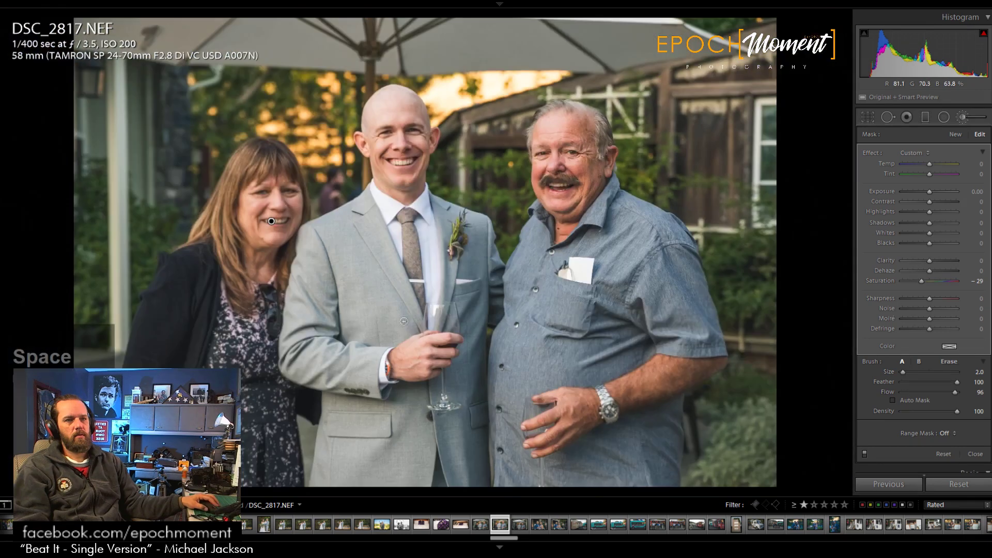
left_click(986, 456)
Step: Apply the previous photo's settings to DSC_2820.NEF and crop it tighter around the three people with unlocked aspect and an angle of -0.69
left_click(515, 527)
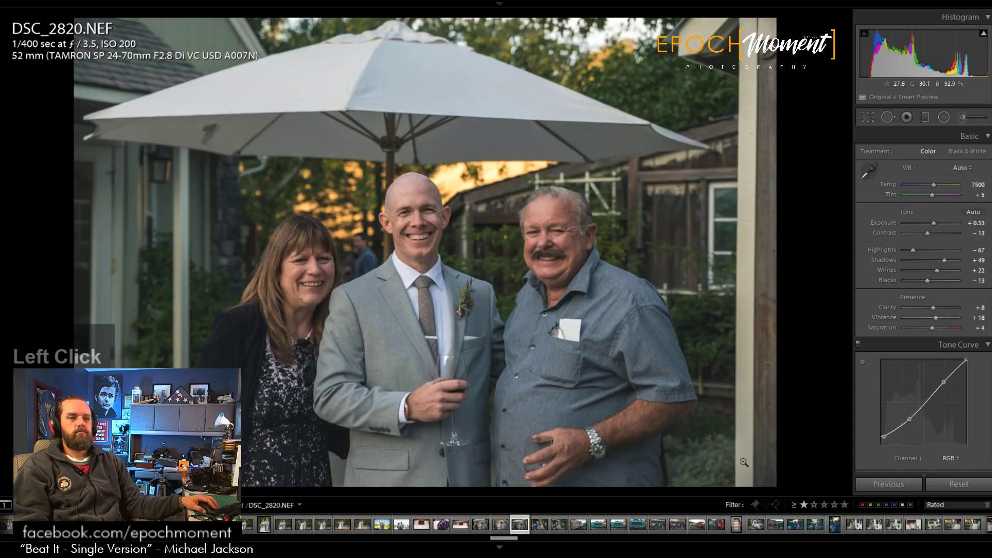
left_click(888, 483)
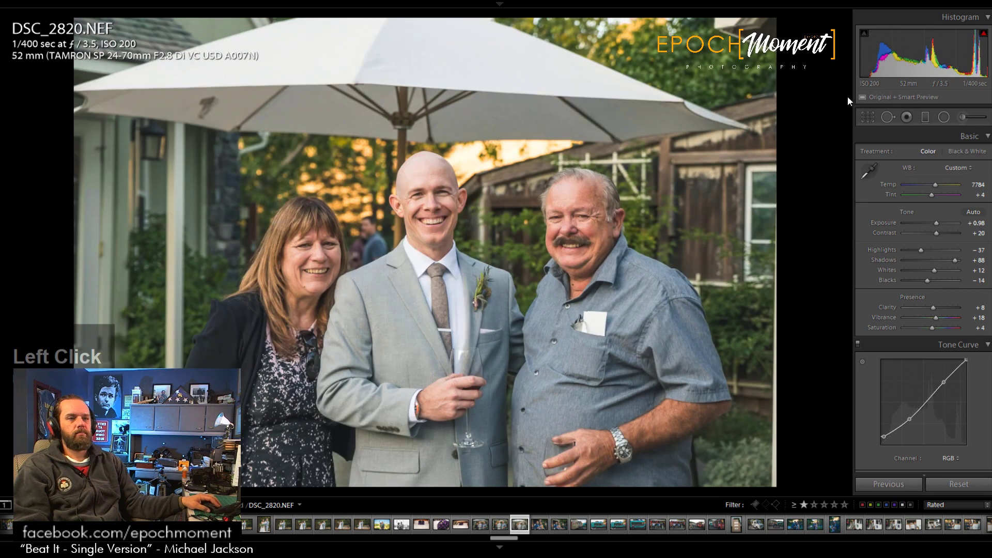
left_click(868, 118)
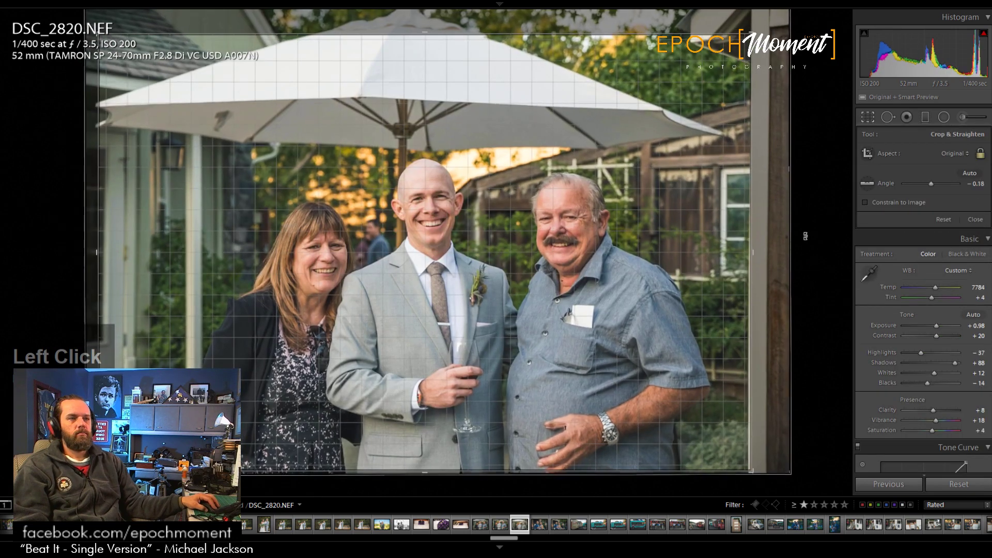
left_click(980, 154)
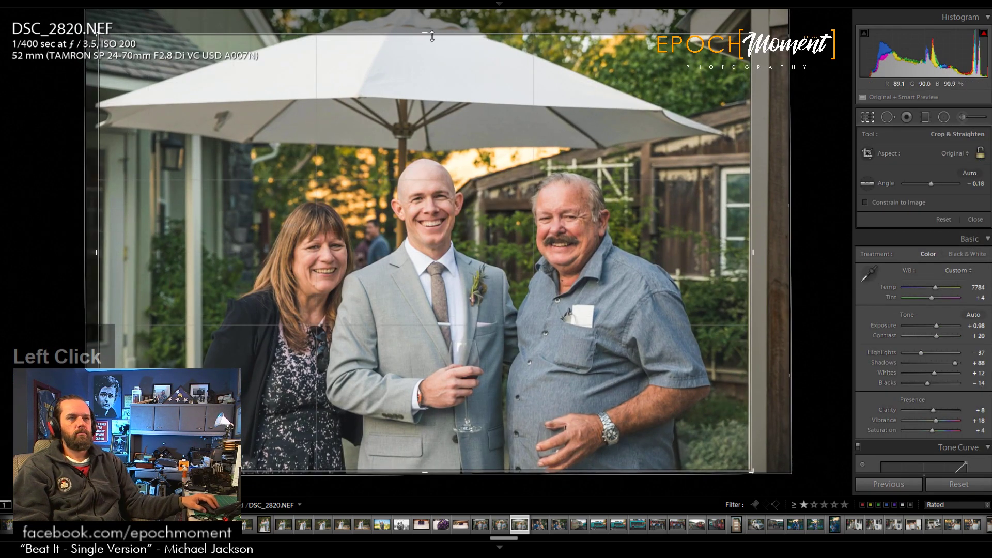
left_click_drag(433, 32, 438, 84)
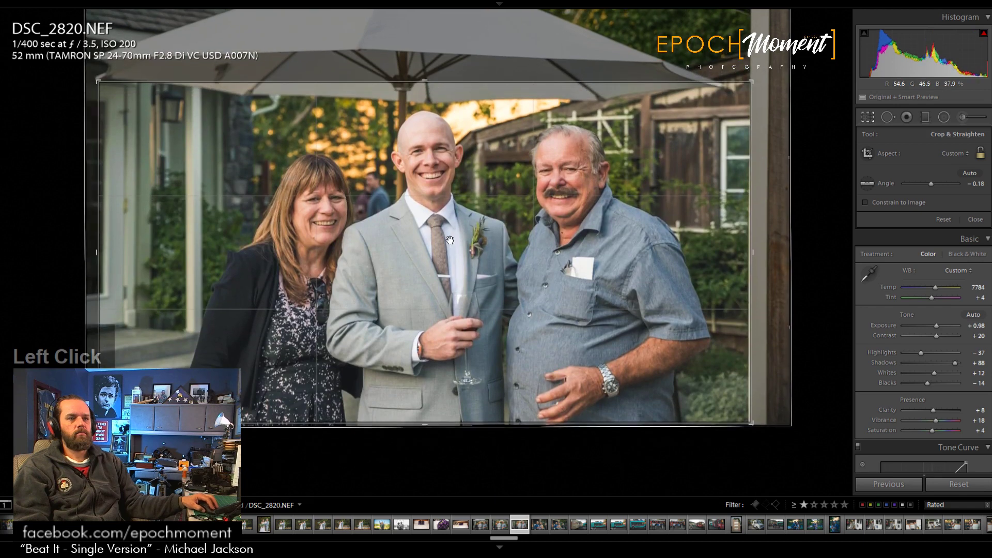
left_click_drag(95, 253, 127, 260)
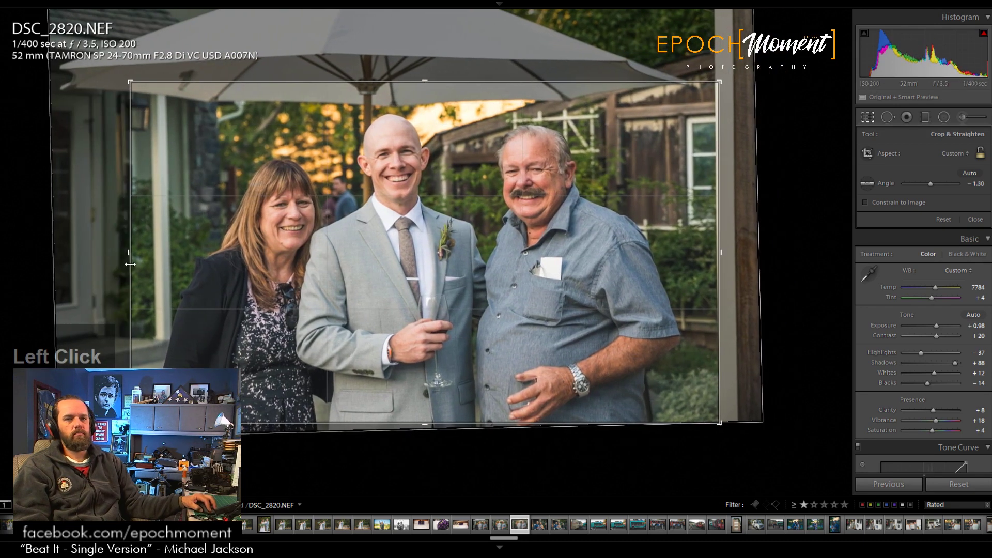
mouse_move(722, 253)
left_mouse_down()
mouse_move(706, 254)
mouse_move(718, 263)
left_mouse_up()
left_click_drag(605, 251, 602, 251)
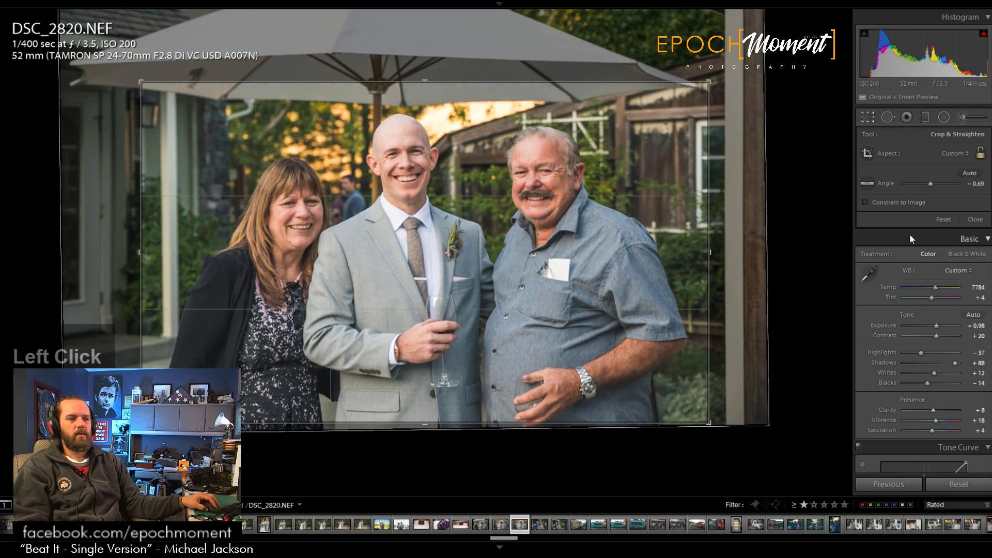
left_click(975, 220)
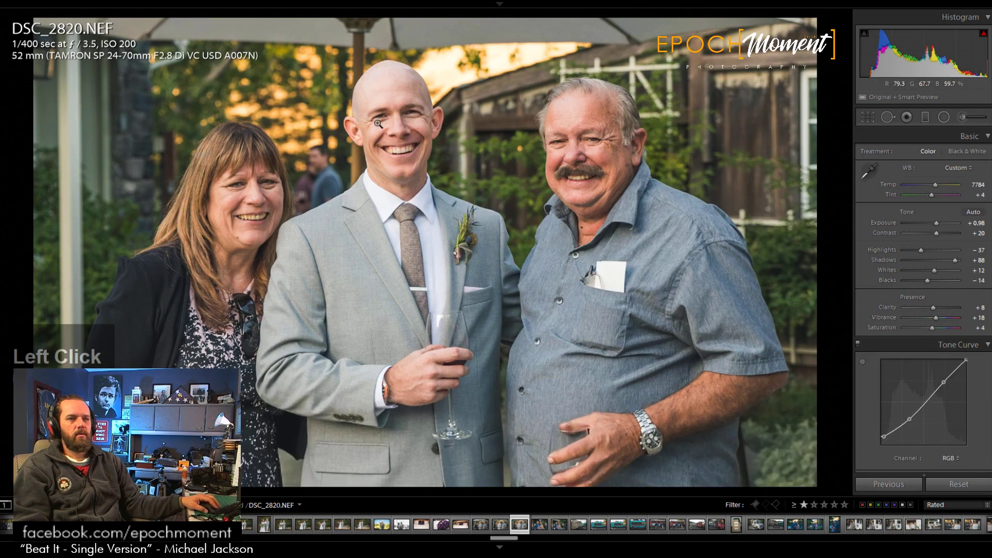
Step: Select the teeth brush mask carried over to DSC_2820.NEF and erase its misplaced strokes
left_click(961, 117)
left_click(193, 154)
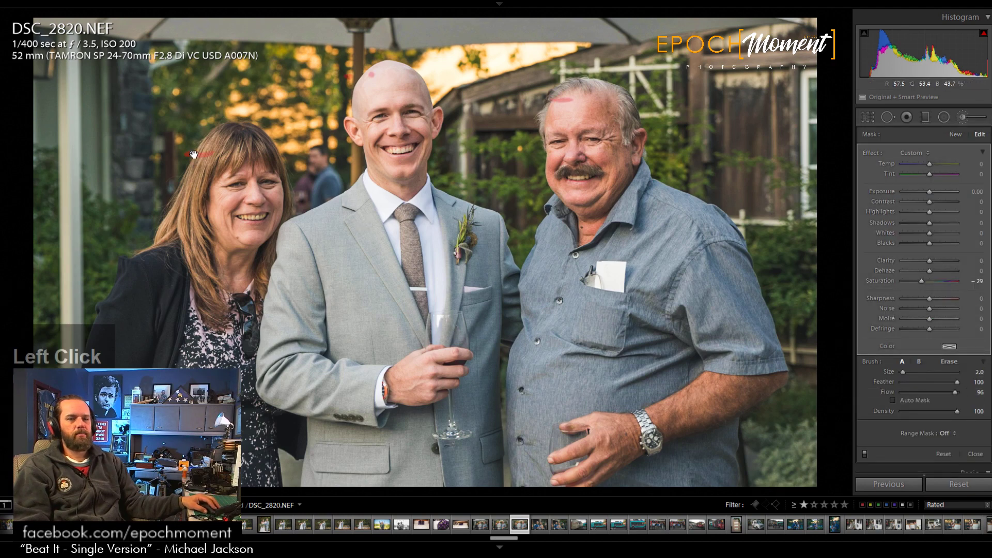
key("alt")
scroll(207, 181, "up", 6)
left_click(215, 179, "alt")
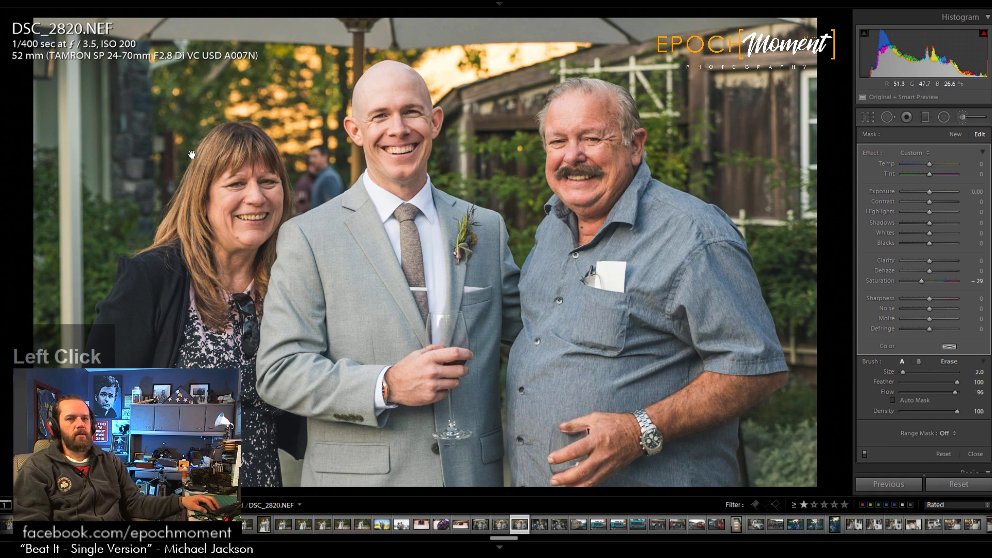
Step: Paint the Saturation -29 brush mask over the woman's, the groom's and the older man's teeth in DSC_2820.NEF and close the adjustment brush
key("space")
left_click(244, 208)
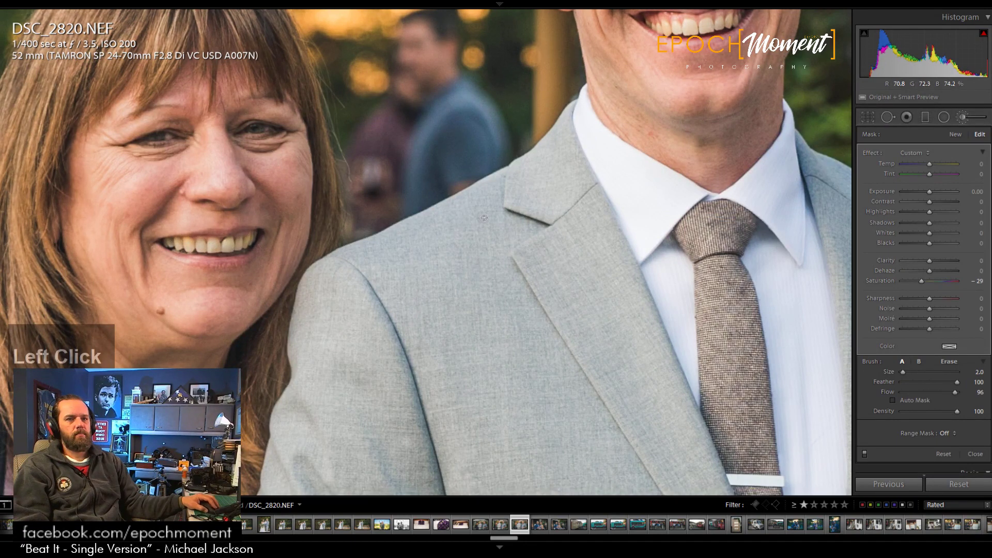
key("space")
left_click_drag(484, 219, 281, 317)
mouse_move(377, 166)
left_mouse_down()
mouse_move(366, 162)
mouse_move(376, 165)
left_mouse_up()
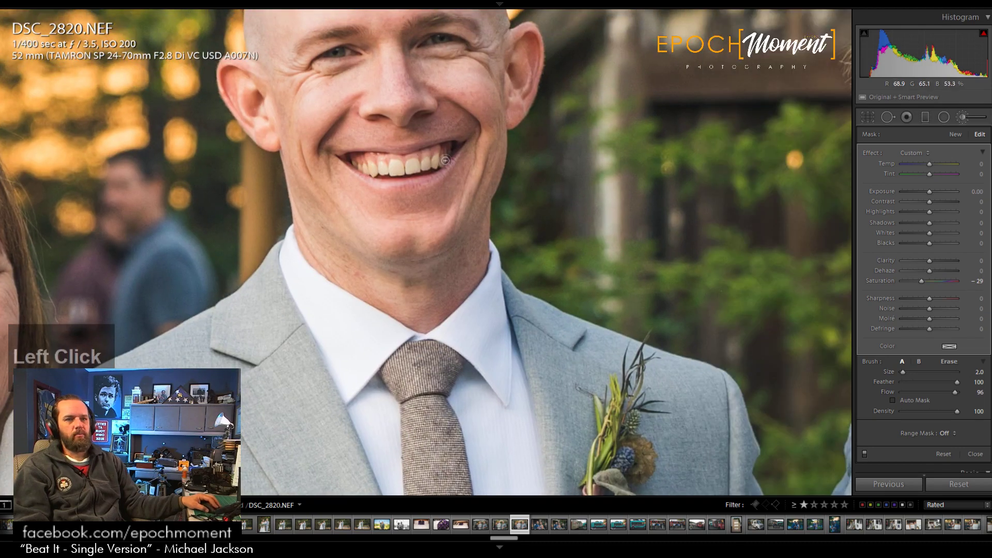
left_click_drag(445, 160, 302, 172)
key("space")
mouse_move(425, 245)
left_mouse_down()
mouse_move(409, 244)
mouse_move(476, 241)
mouse_move(441, 249)
left_mouse_up()
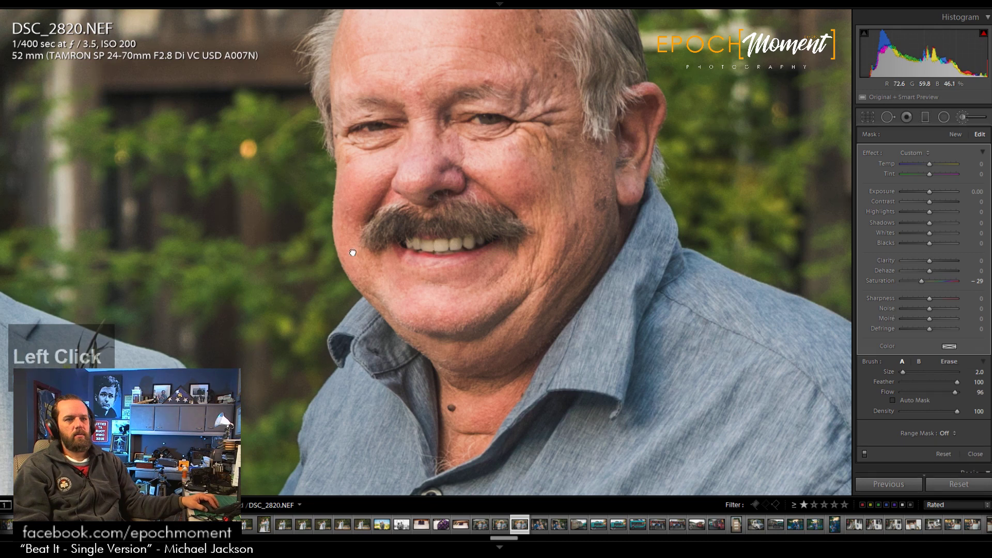
key("space")
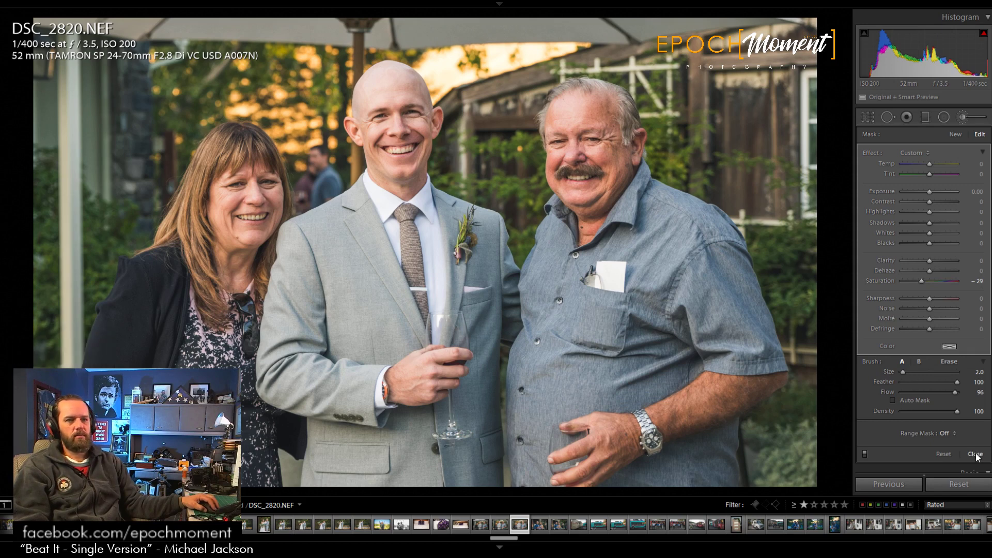
left_click(975, 455)
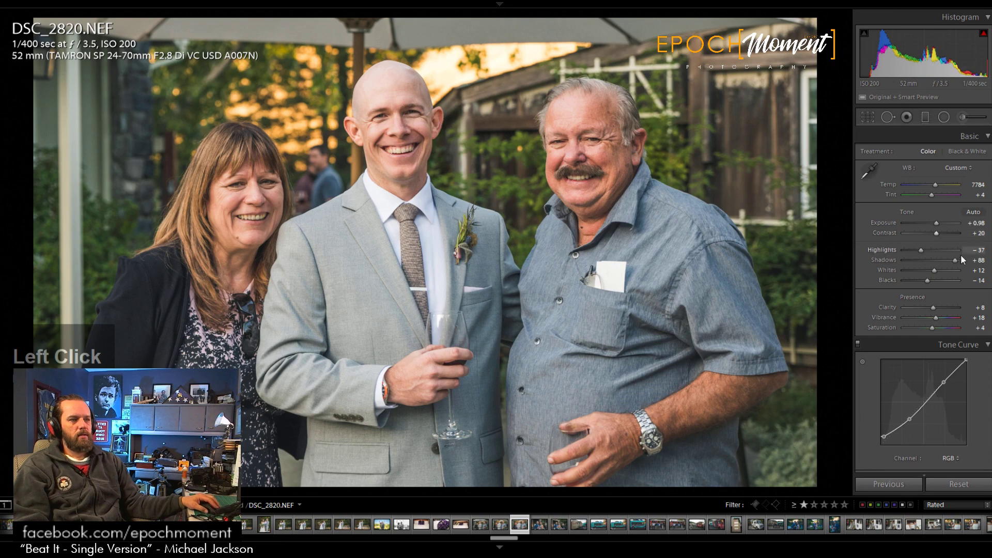
Step: Set Highlights to -51, Shadows to +65 and Whites to +10 for DSC_2820.NEF
mouse_move(949, 260)
left_mouse_down()
mouse_move(919, 250)
mouse_move(933, 269)
left_mouse_up()
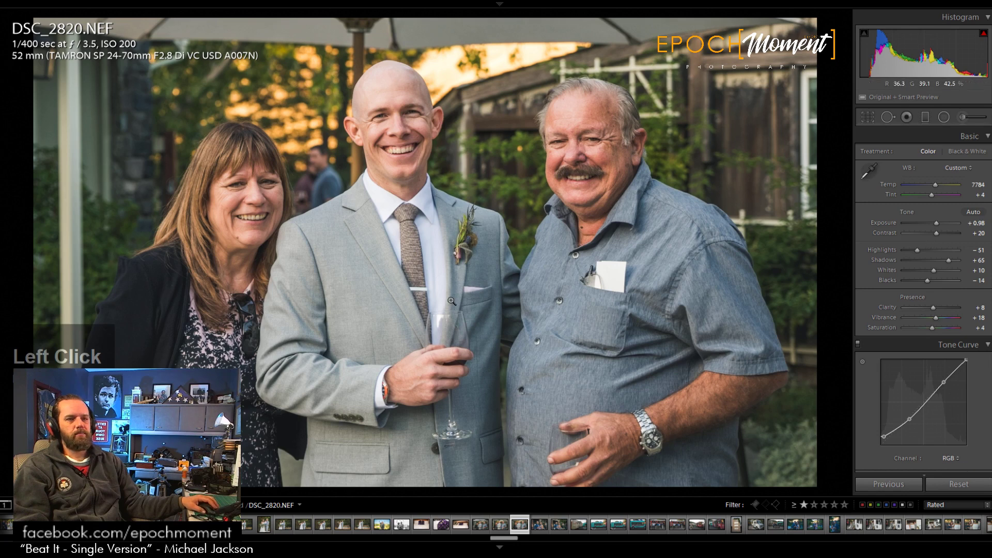
Step: Apply the previous photo's settings to DSC_2822.NEF, replacing the copied crop with a slightly tighter, unrotated one around the couple at the original aspect
left_click(547, 526)
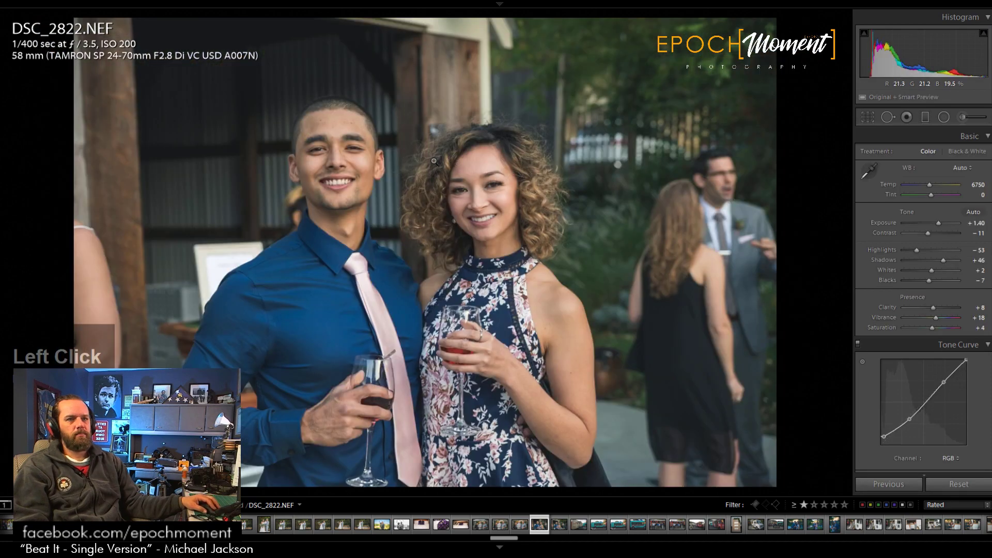
left_click(888, 483)
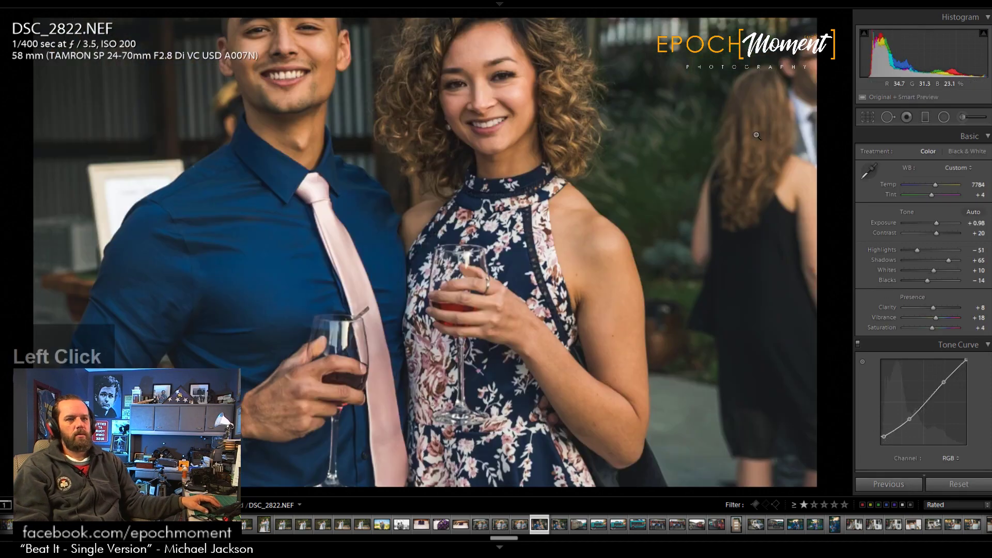
left_click(872, 119)
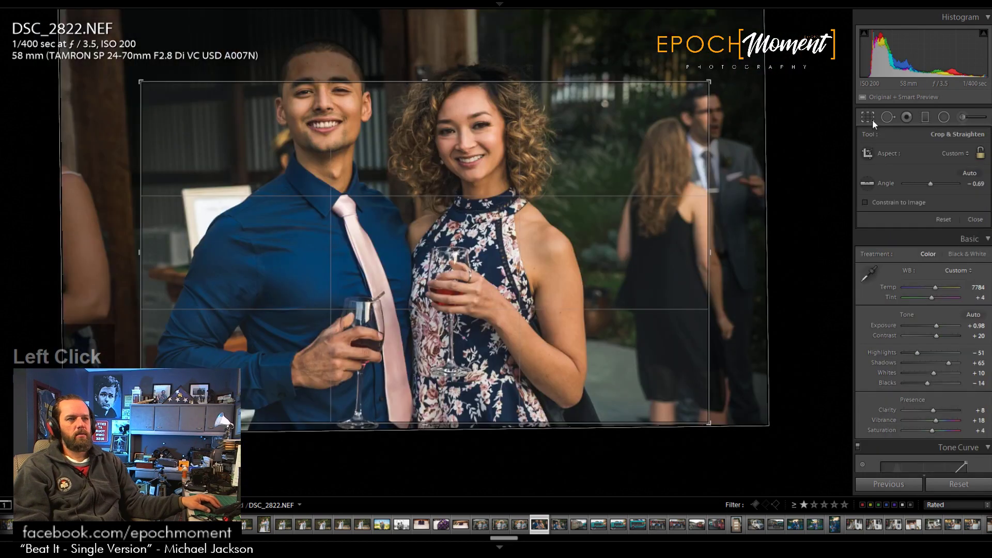
left_click(943, 219)
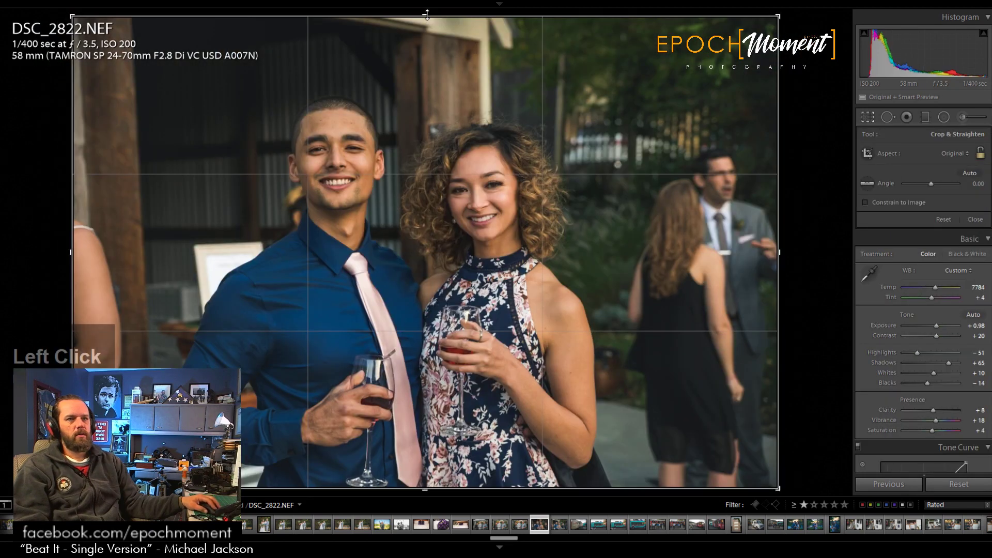
mouse_move(413, 18)
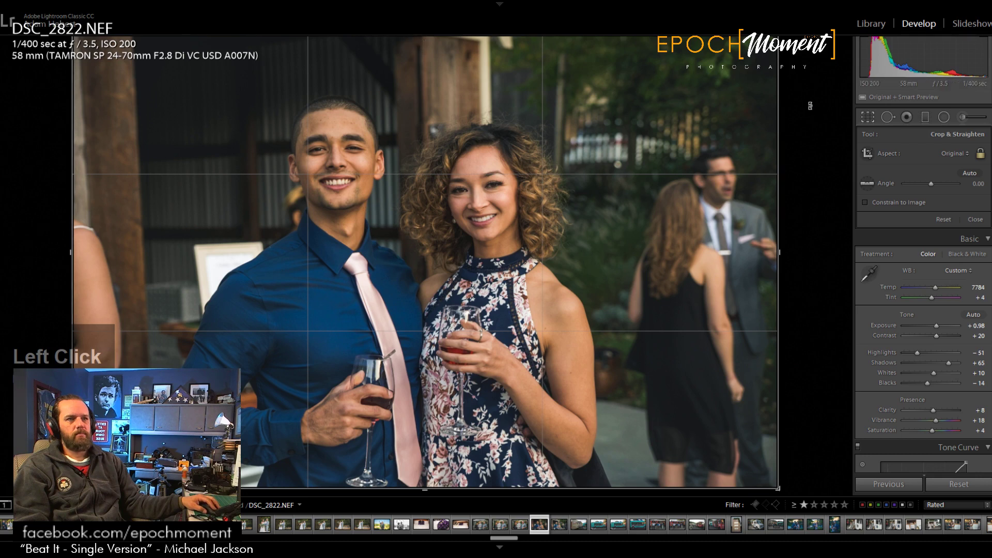
left_click_drag(425, 15, 427, 41)
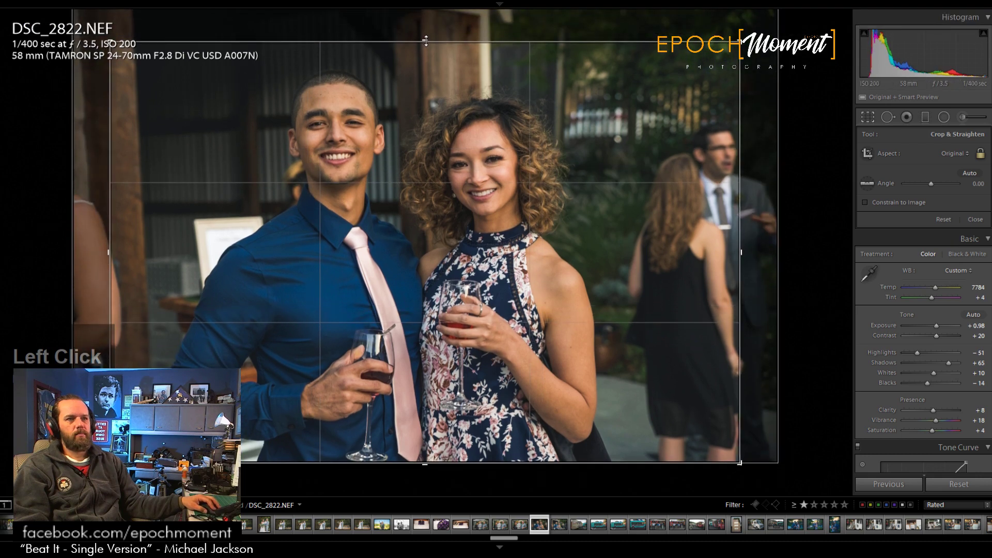
left_click_drag(460, 95, 434, 95)
left_click(975, 219)
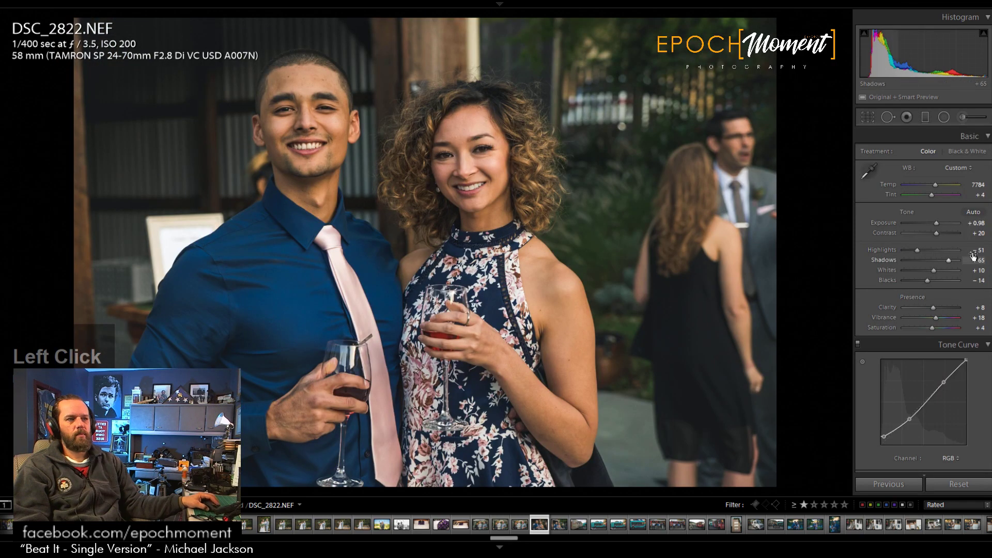
Step: Delete the teeth brush mask carried over to DSC_2822.NEF and close the adjustment brush
left_click(962, 116)
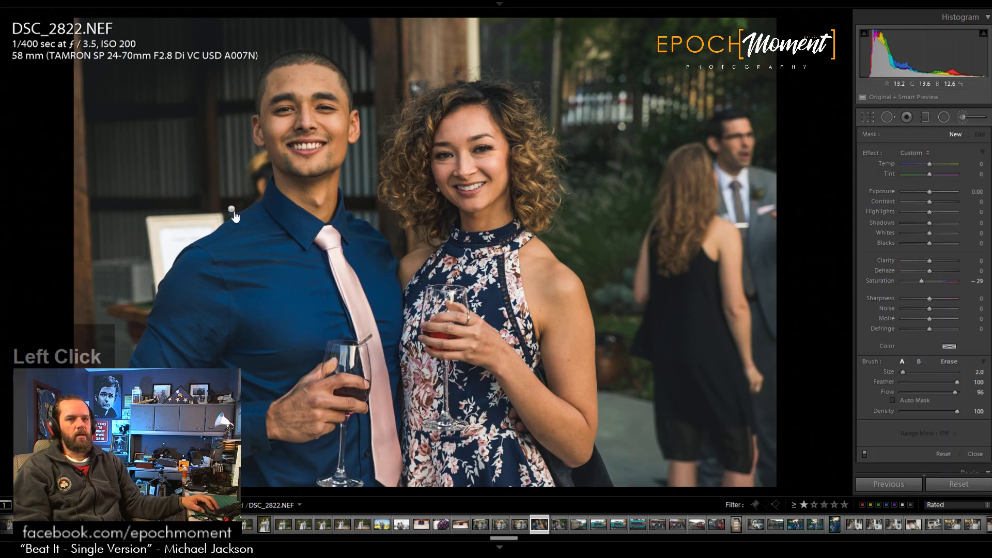
left_click(232, 209)
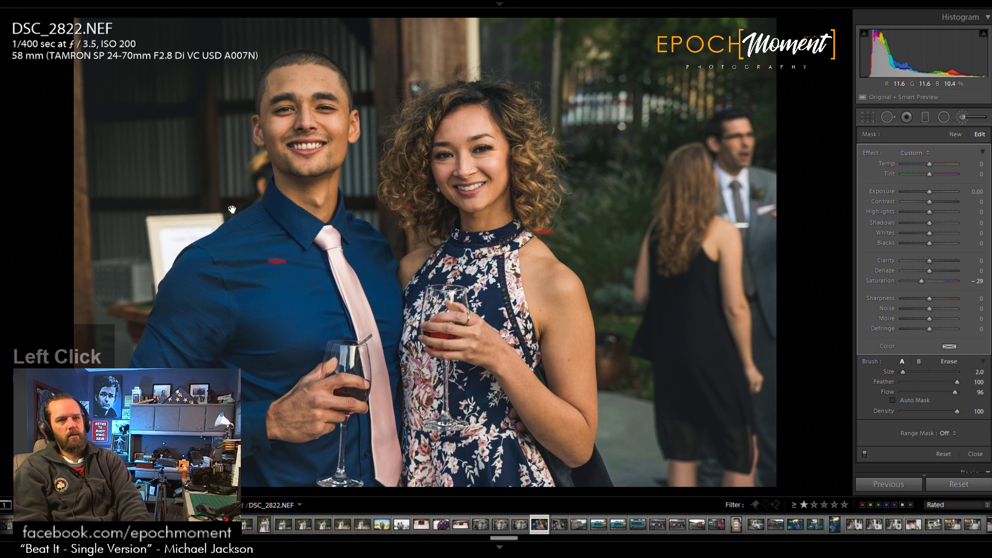
key("BackSpace")
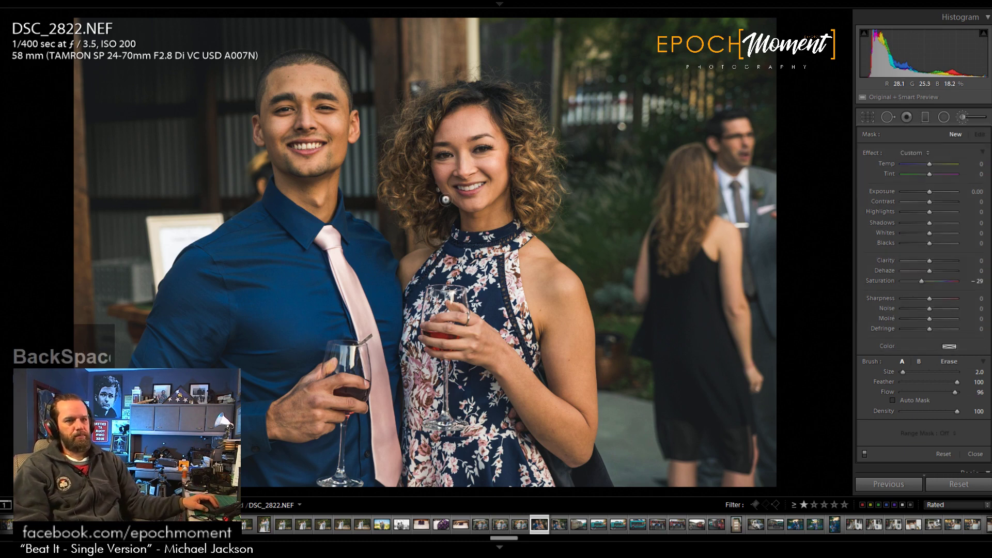
left_click(974, 455)
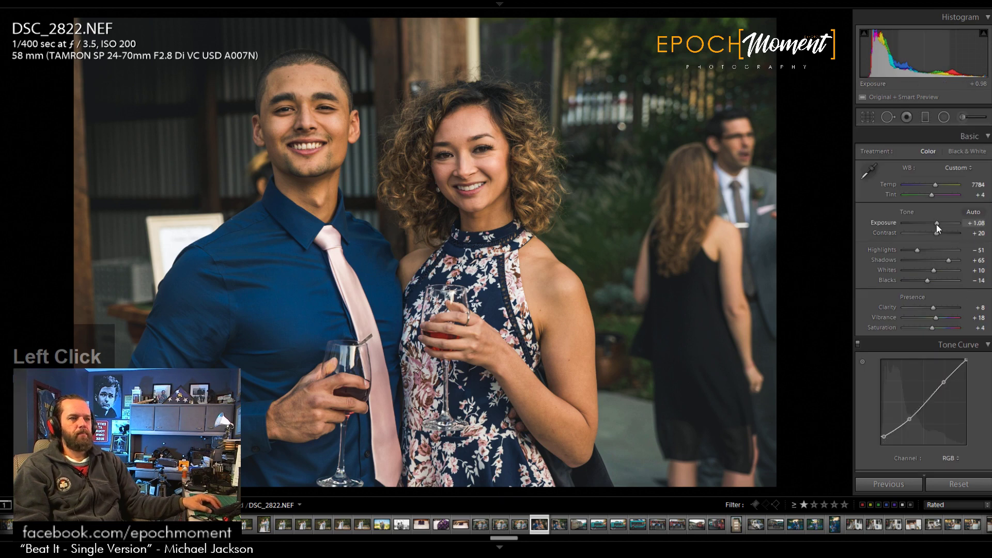
Step: Set Exposure to +1.18, Contrast to +25, Highlights to -39 and Shadows to +86 for DSC_2822.NEF
left_click_drag(937, 224, 952, 262)
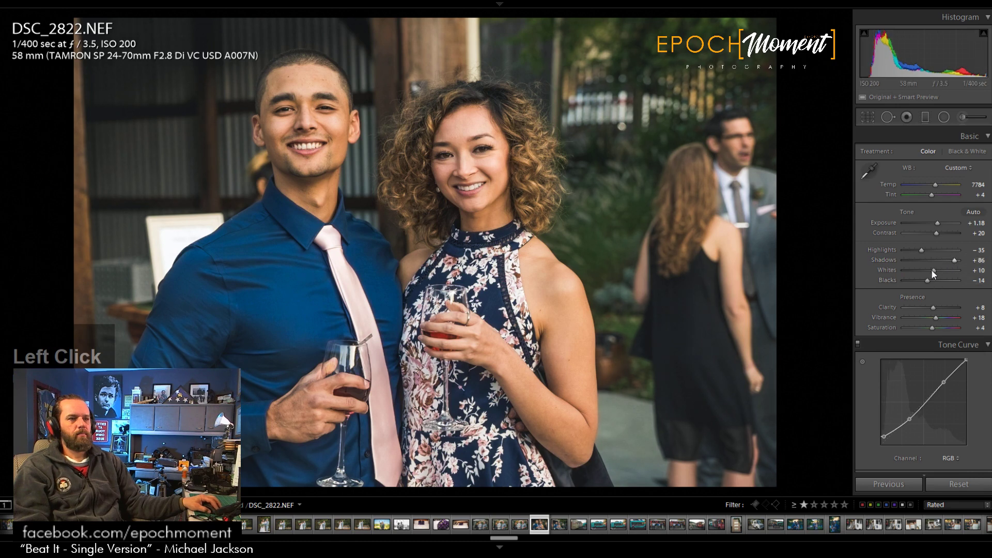
left_click(932, 270)
left_click_drag(932, 271, 933, 272)
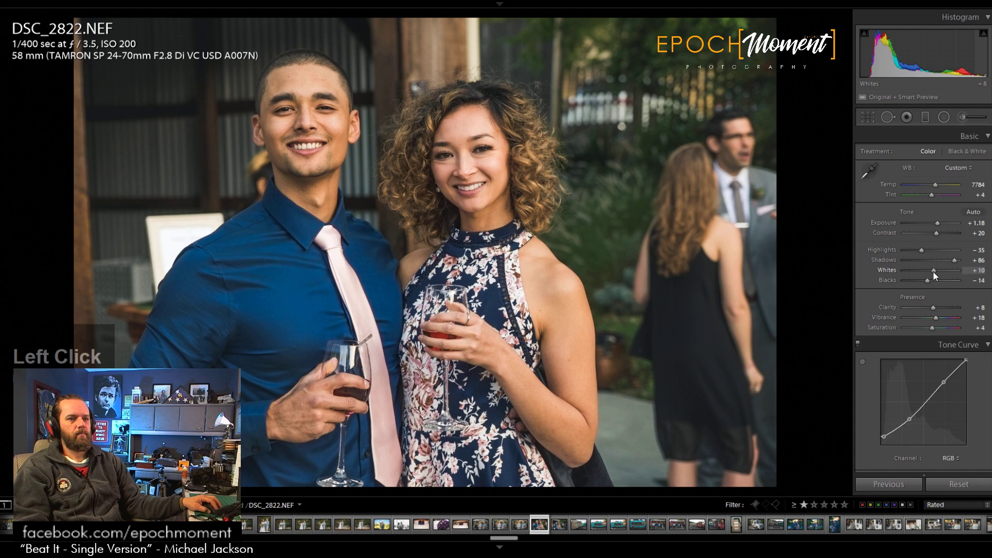
left_click(938, 232)
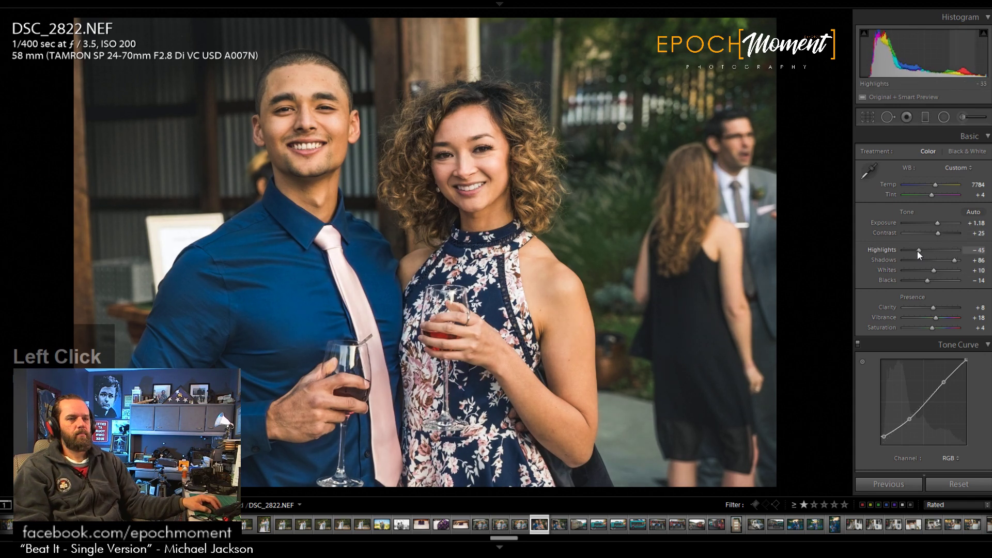
left_click_drag(918, 251, 917, 251)
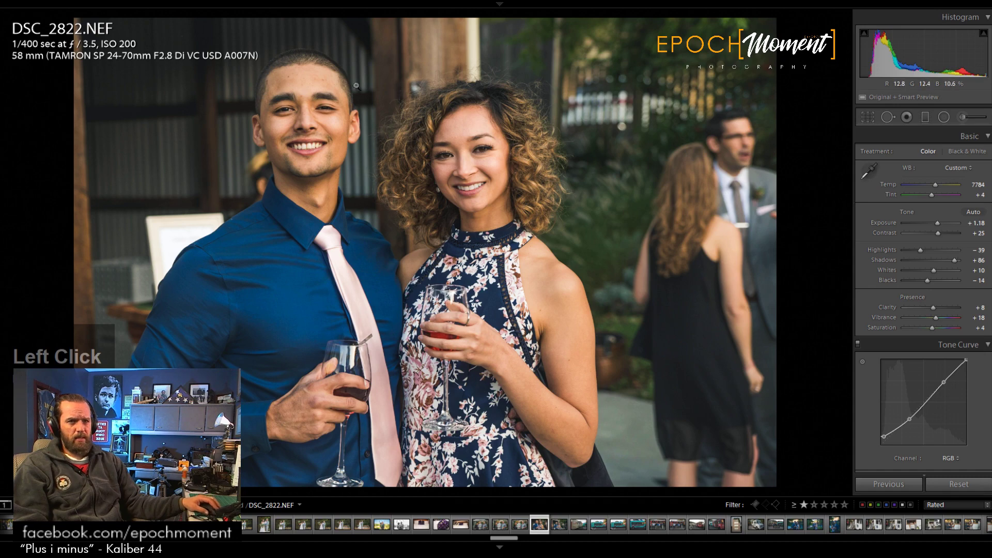
Step: Start a new Radial Filter mask for DSC_2822.NEF after checking the couple's faces up close
left_click(341, 85)
left_click_drag(738, 337, 561, 251)
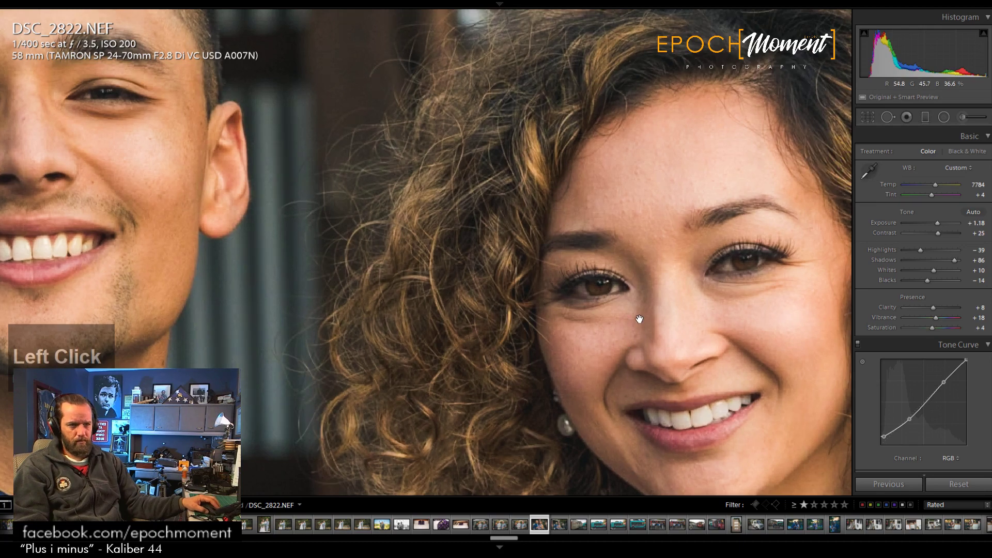
key("space")
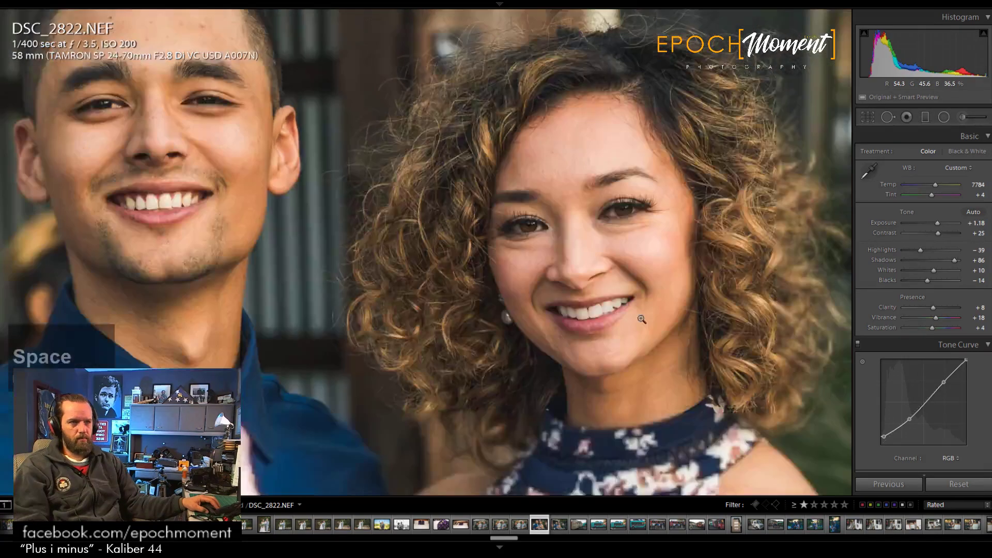
left_click(946, 119)
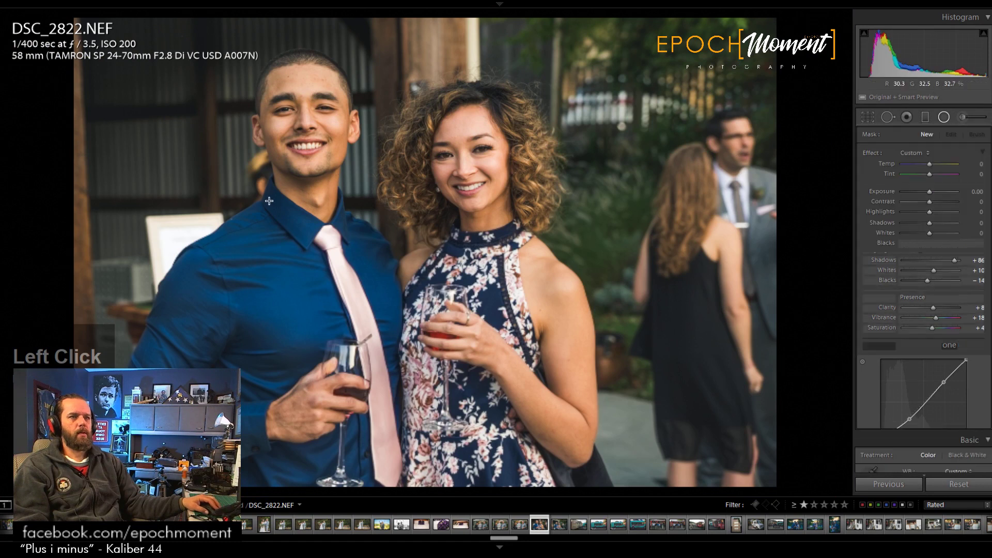
Step: Draw a large inverted radial filter around the couple in DSC_2822.NEF and finish the mask
left_click_drag(478, 310, 445, 301)
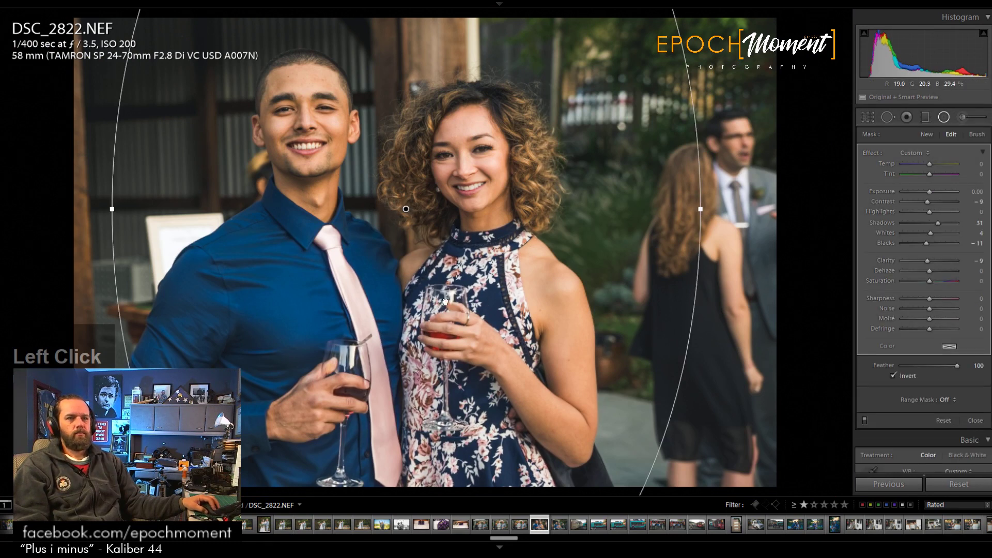
left_click(975, 420)
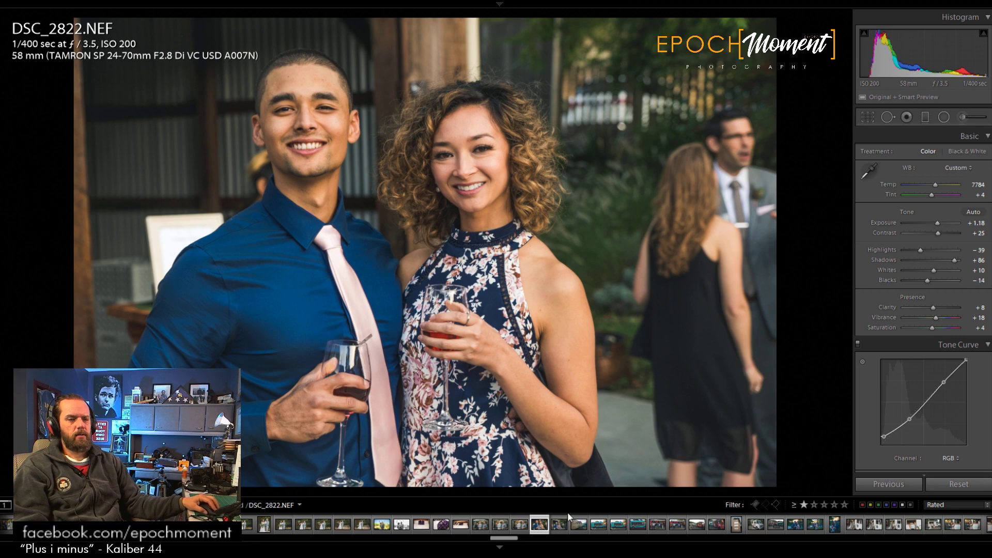
Step: Apply the previous photo's settings to DSC_2826.NEF, then set Temp to 7686, Highlights to −53 and Shadows to +76
left_click(558, 524)
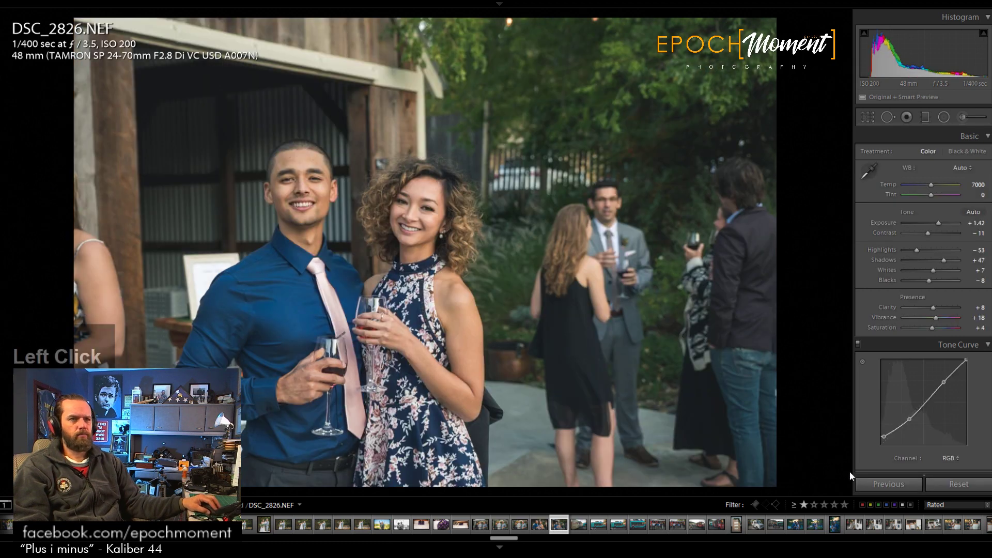
left_click(885, 485)
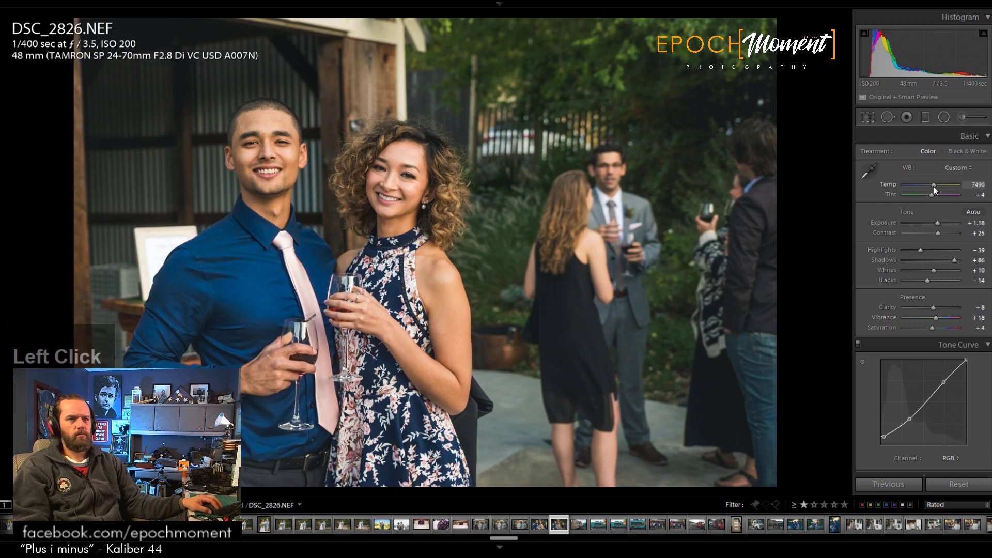
left_click_drag(933, 186, 934, 187)
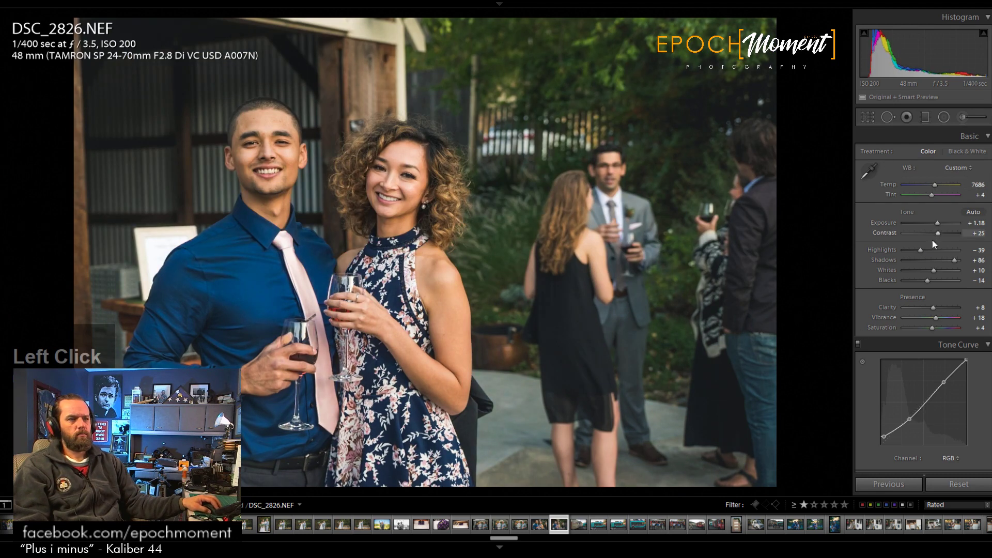
left_click_drag(916, 252, 949, 261)
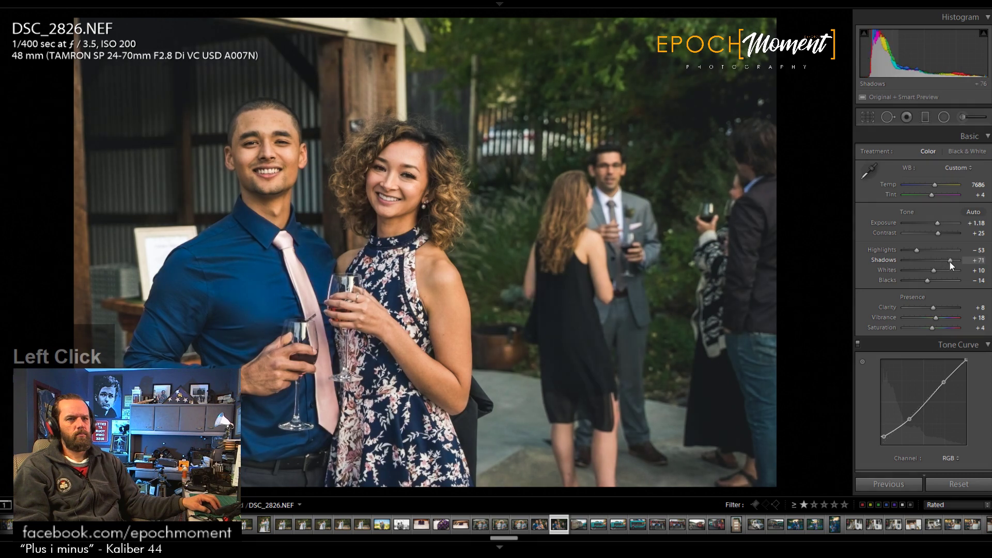
Step: Add an inverted radial filter centred on the couple in DSC_2826.NEF with its Shadows set to 41
left_click(943, 118)
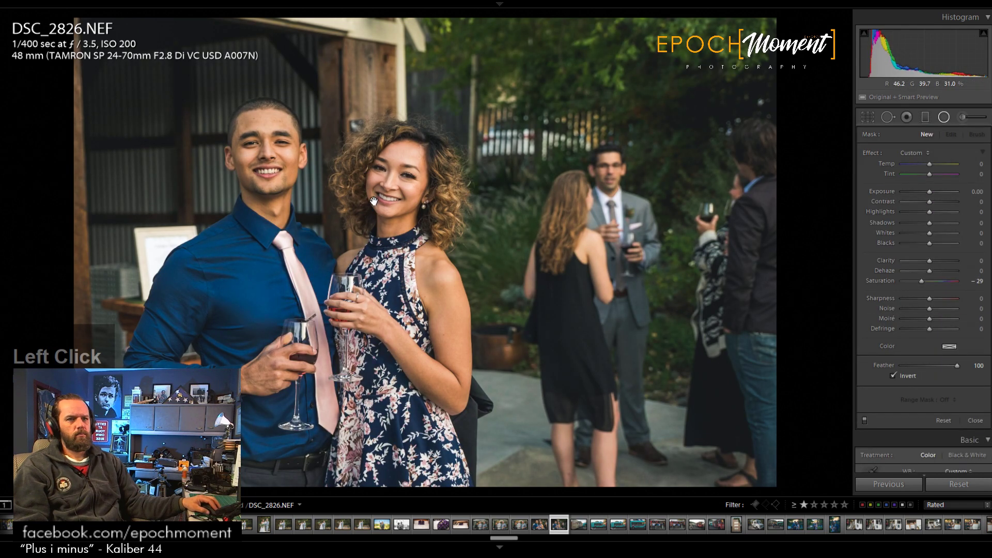
left_click_drag(374, 206, 325, 274)
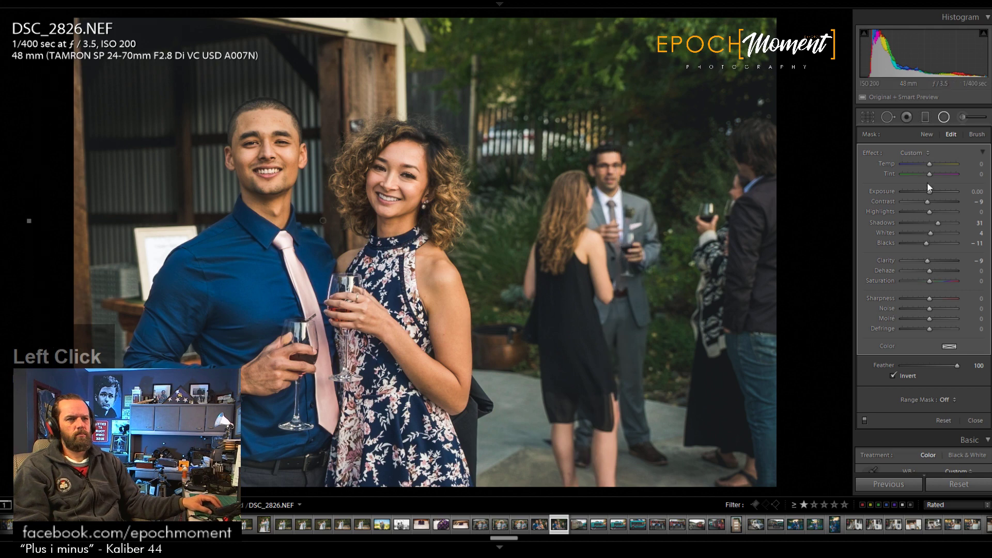
left_click_drag(936, 223, 940, 224)
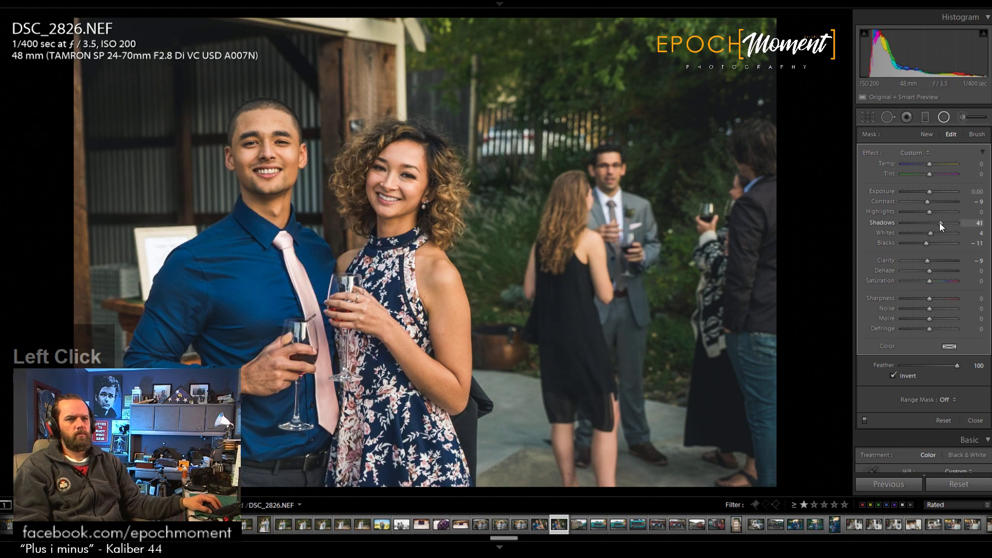
left_click(975, 420)
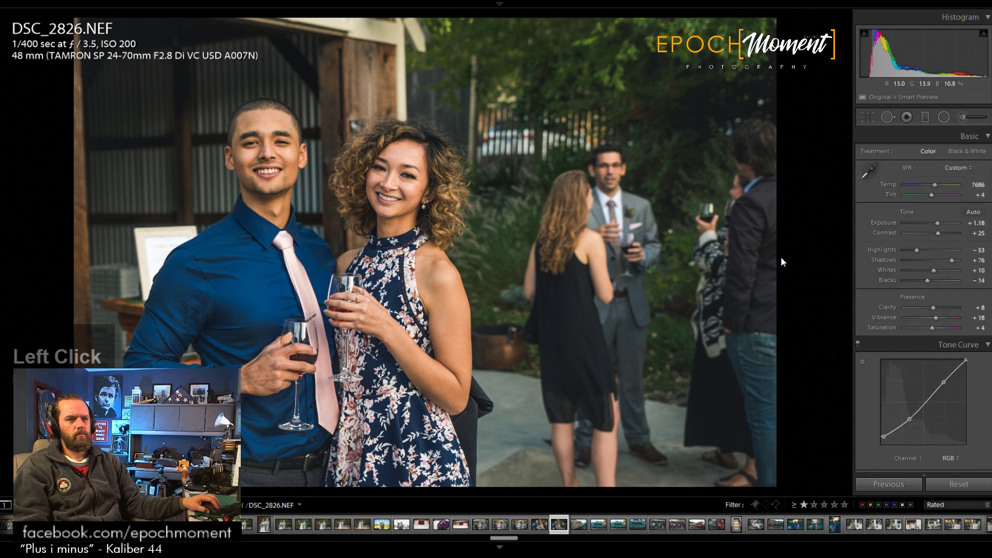
Step: In the food truck photo DSC_2828.NEF, set Contrast to +14, Highlights to −100, Shadows to +80 and Clarity to +14
left_click(578, 531)
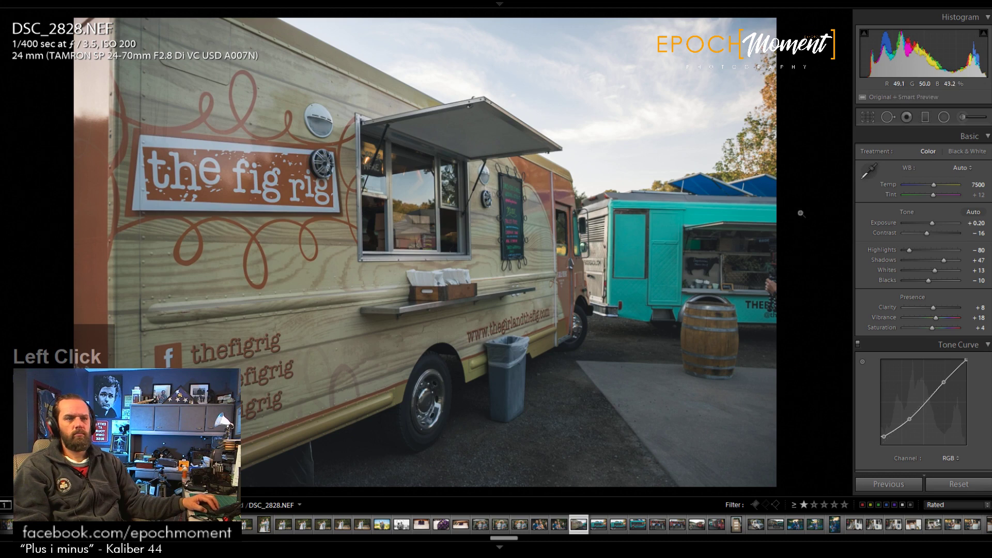
left_click_drag(926, 233, 953, 266)
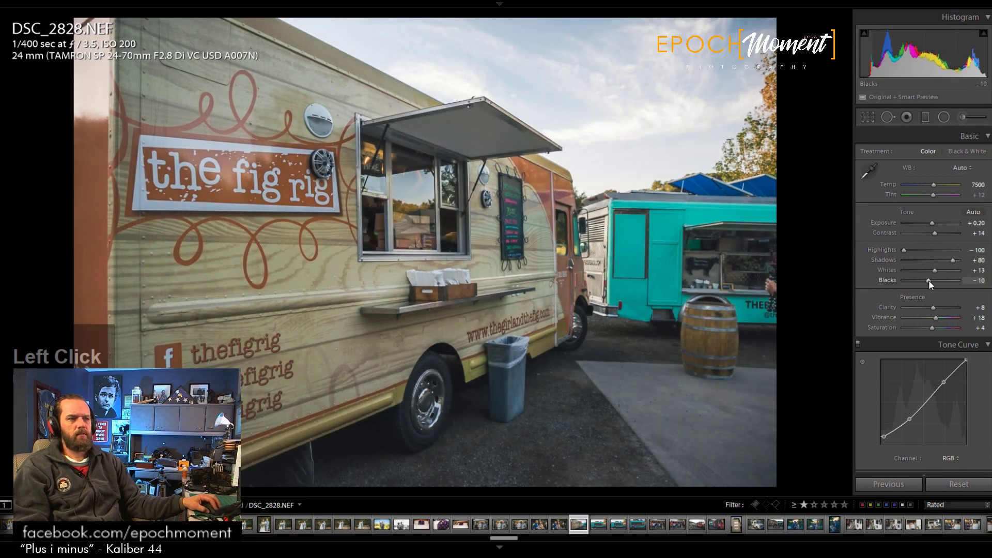
left_click_drag(934, 307, 935, 307)
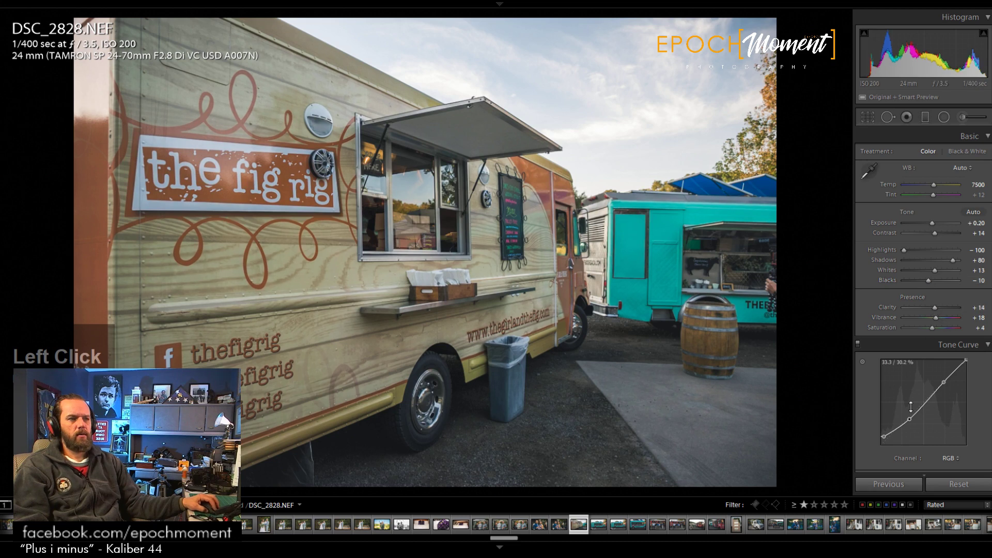
Step: Nudge the tone curve's lower and upper points slightly down and set the photo's Temp to 8257
left_click_drag(909, 419, 909, 421)
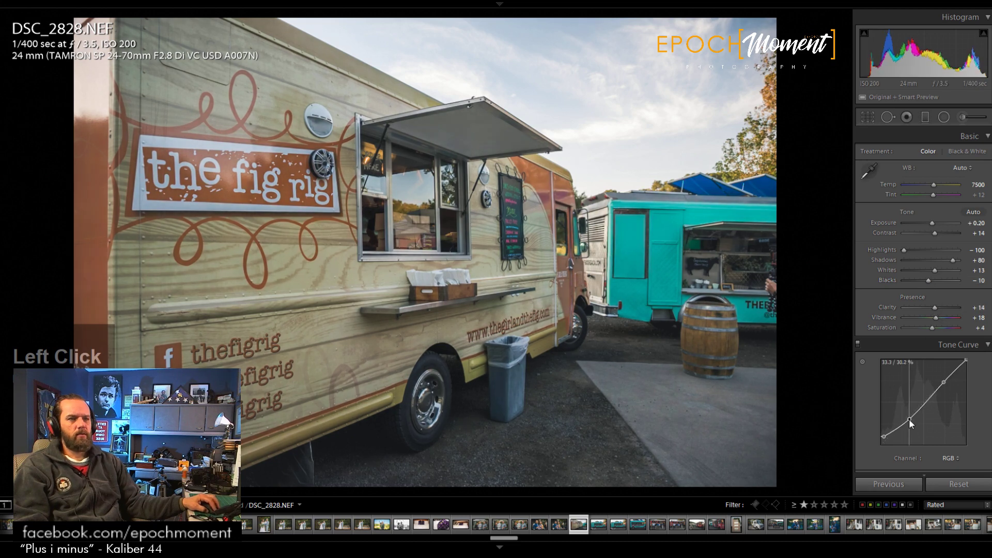
left_click_drag(941, 385, 943, 382)
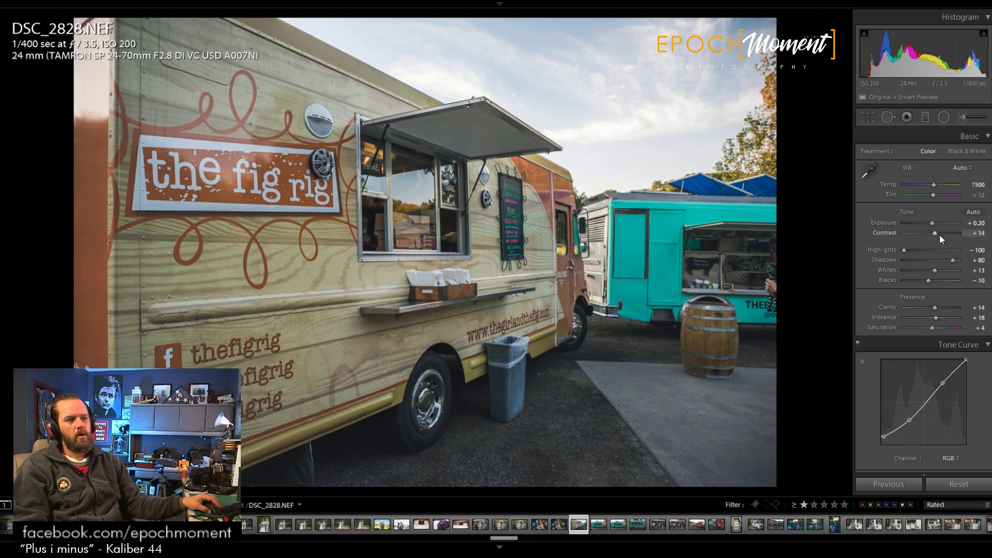
left_click_drag(935, 185, 937, 185)
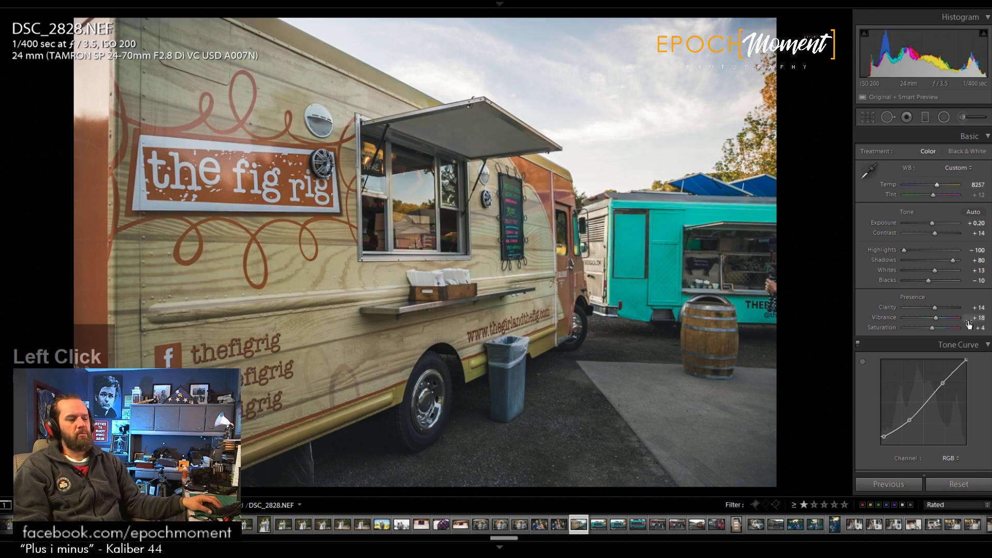
Step: Draw a slightly tilted graduated filter over the sky and upper part of the trucks, resetting its Saturation to 0
left_click(925, 117)
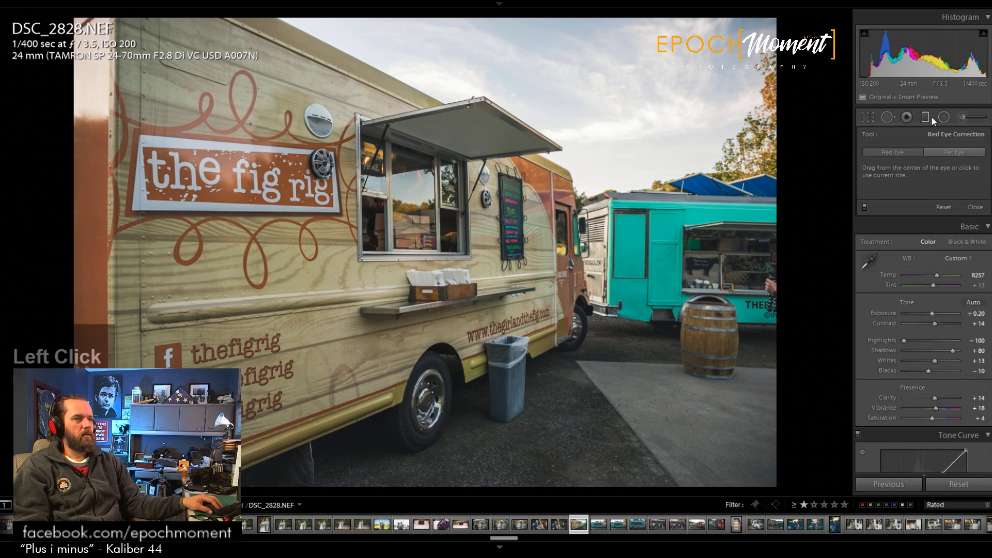
left_click_drag(557, 201, 555, 227)
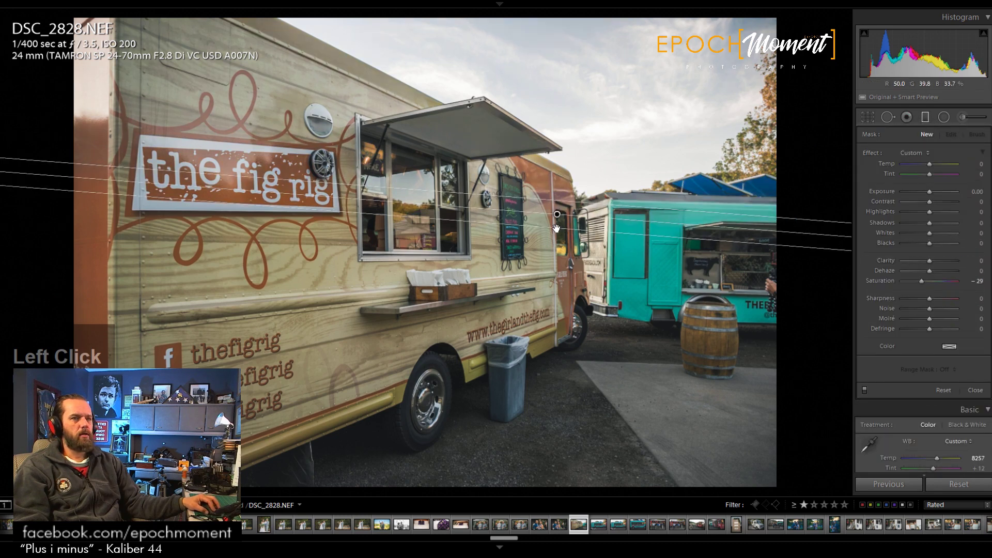
double_click(925, 281)
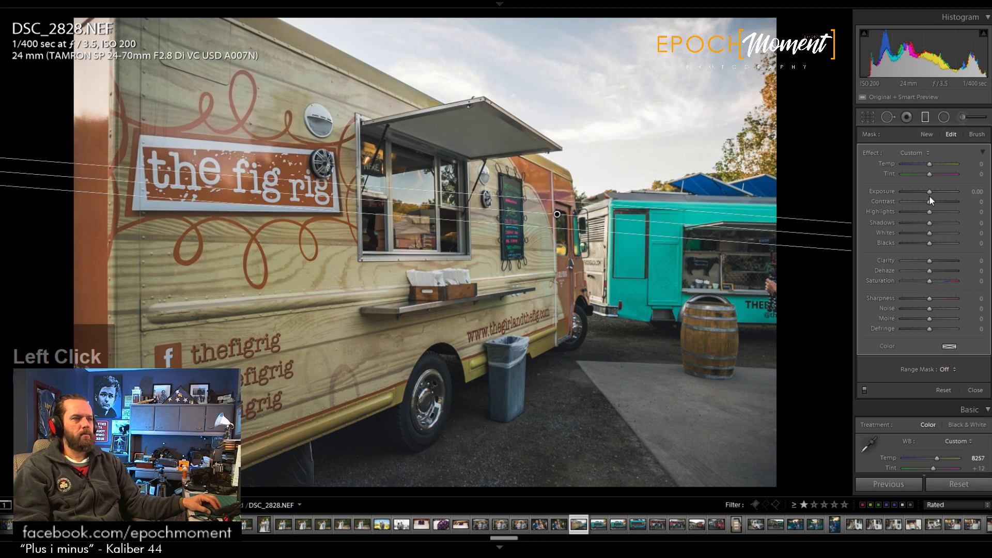
Step: Set the graduated filter's Temp to 16, Exposure to −0.78, Highlights to −27, Shadows to 20 and Saturation to 22
left_click_drag(928, 195, 909, 212)
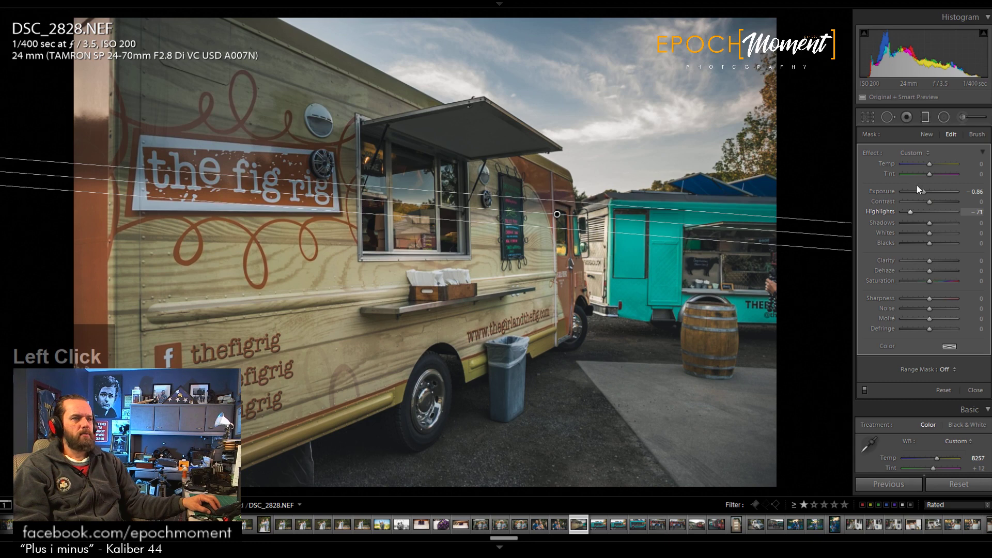
left_click_drag(927, 163, 935, 165)
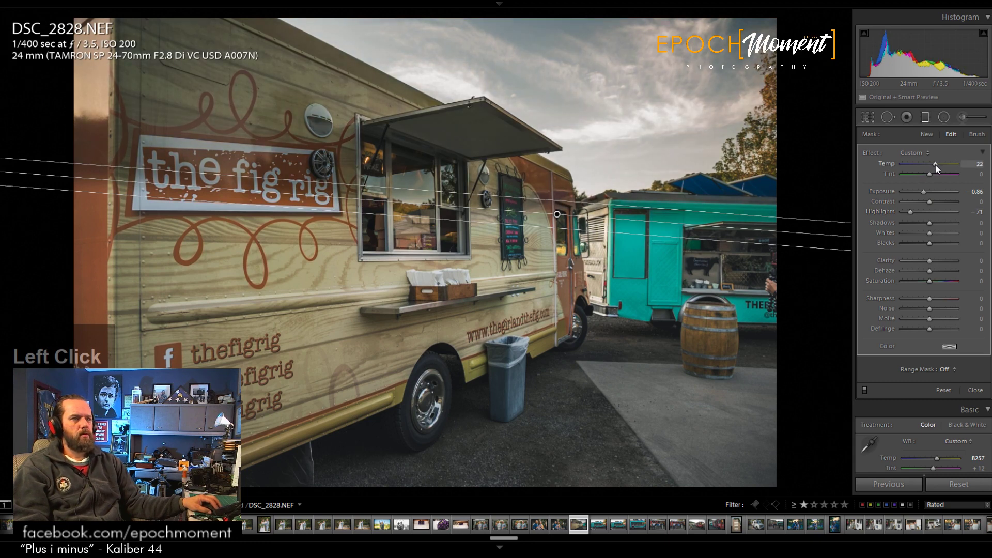
left_click_drag(929, 225, 940, 227)
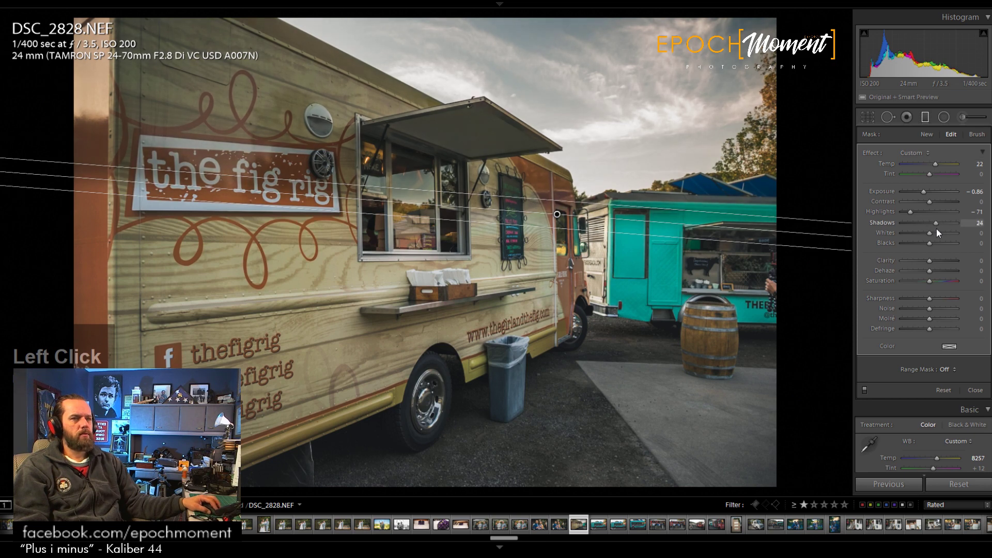
left_click_drag(940, 229, 934, 229)
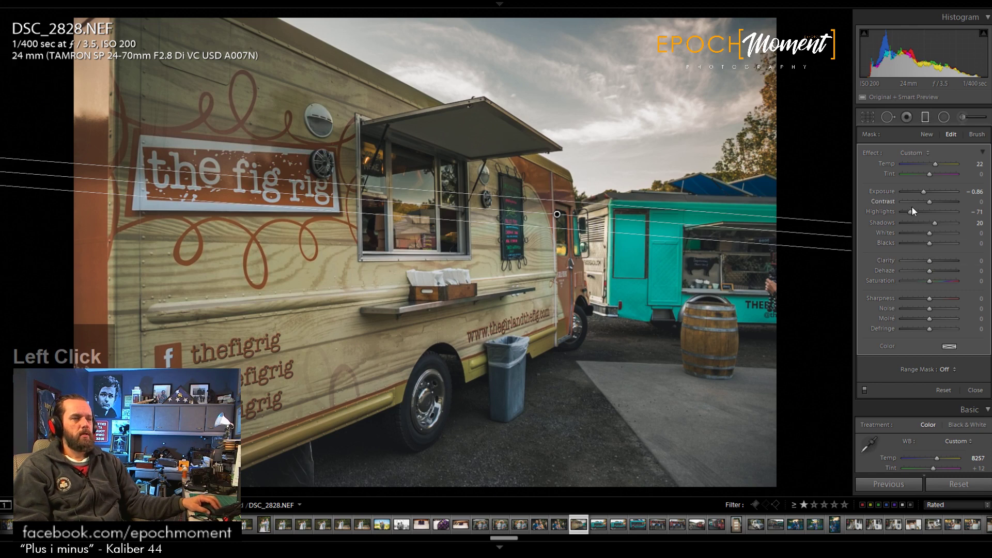
left_click_drag(912, 214, 912, 214)
left_click_drag(934, 162, 925, 193)
left_click_drag(929, 280, 945, 280)
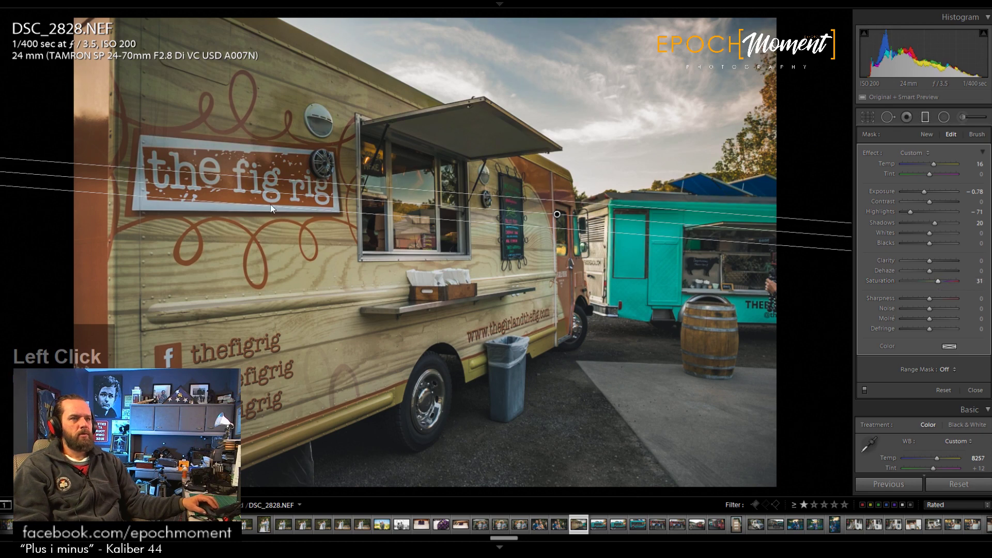
left_click_drag(938, 281, 935, 281)
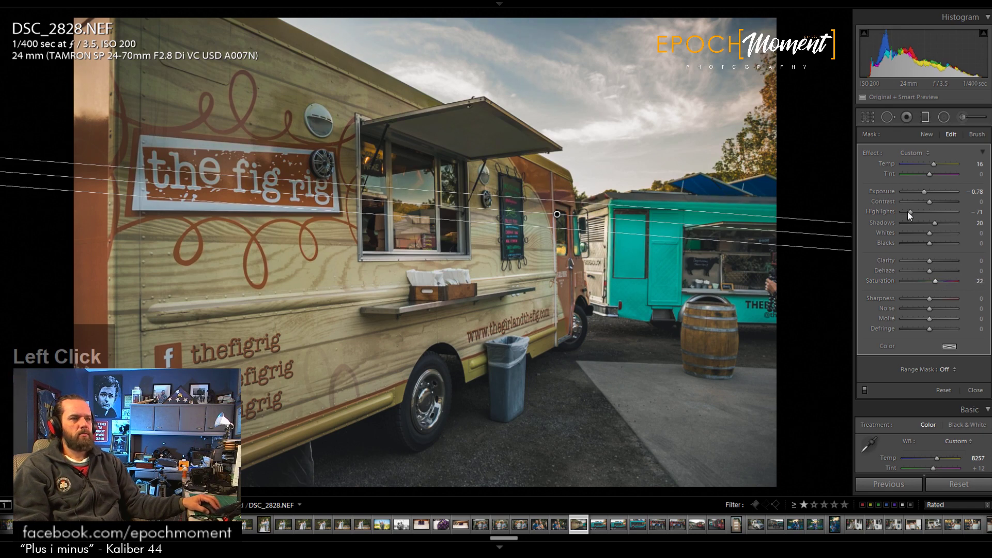
left_click_drag(909, 211, 920, 214)
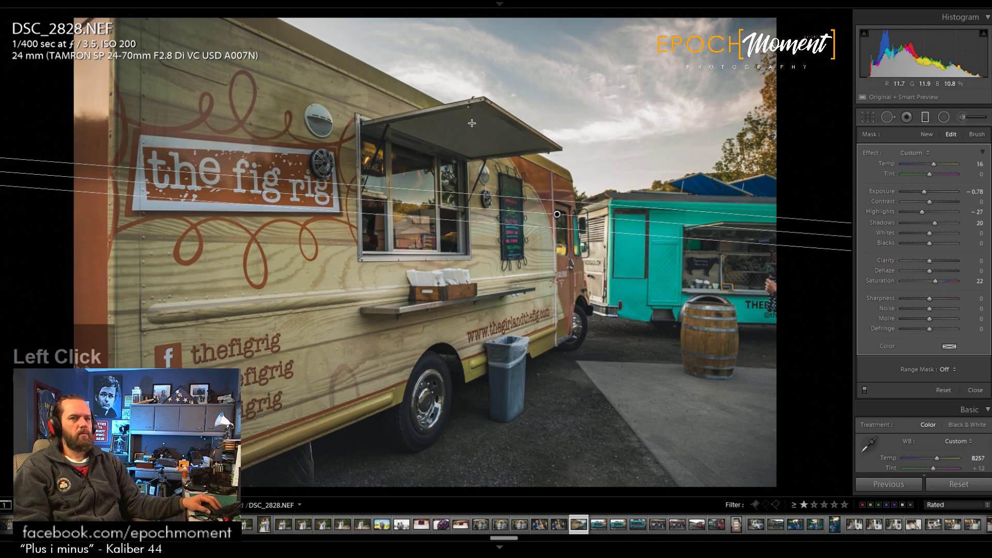
Step: Limit the graduated filter with a Luminance range mask of 95/100, showing the mask overlay and comparing with the filter off
left_click(943, 373)
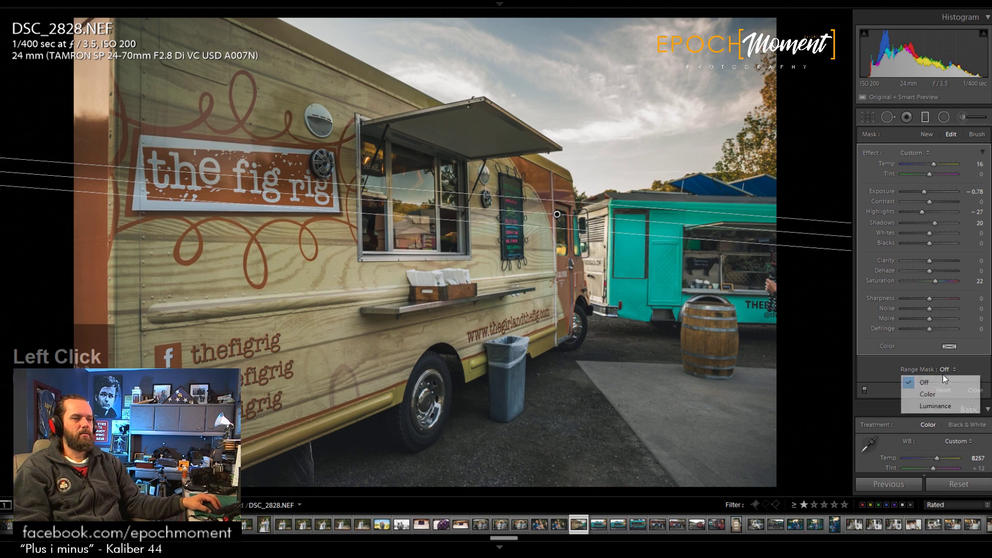
left_click(935, 406)
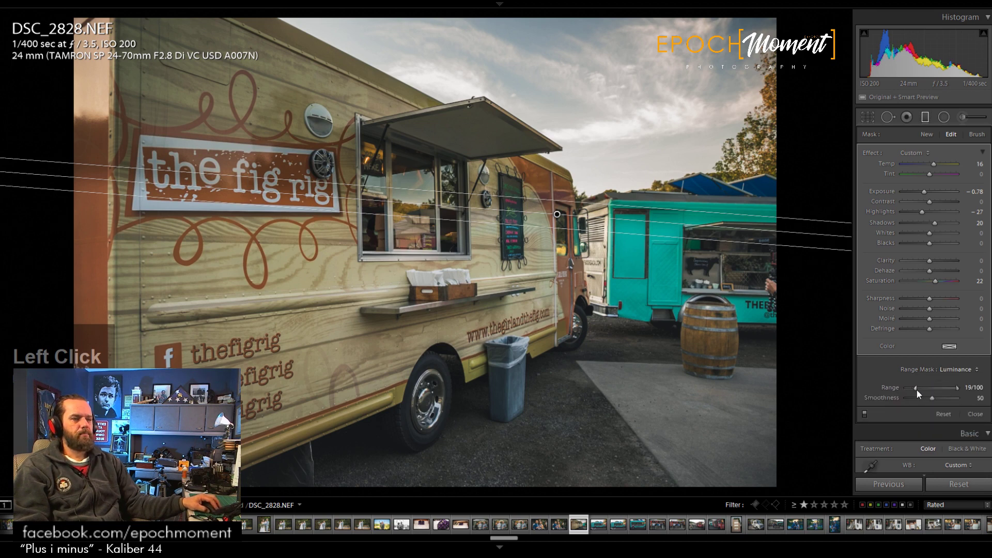
left_click_drag(917, 391, 947, 391)
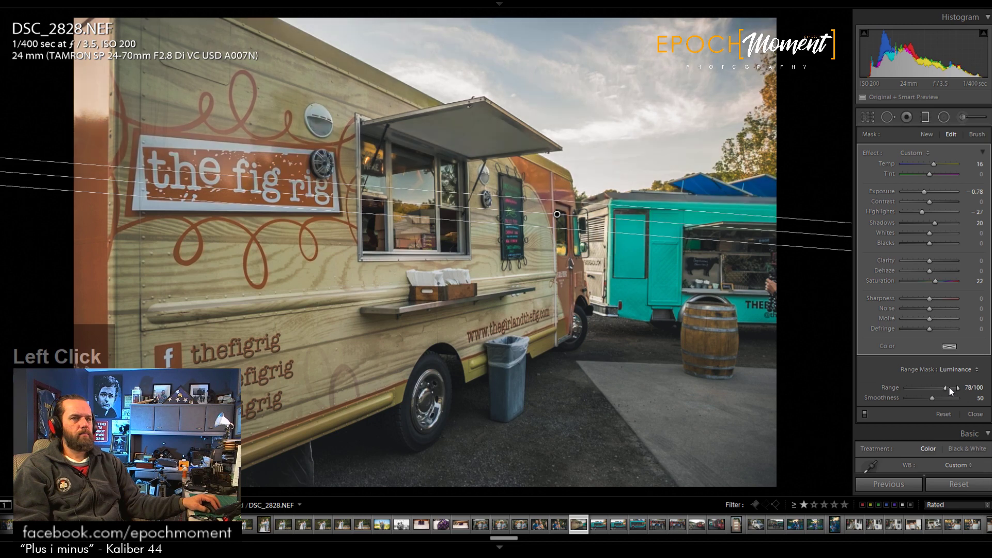
key("o")
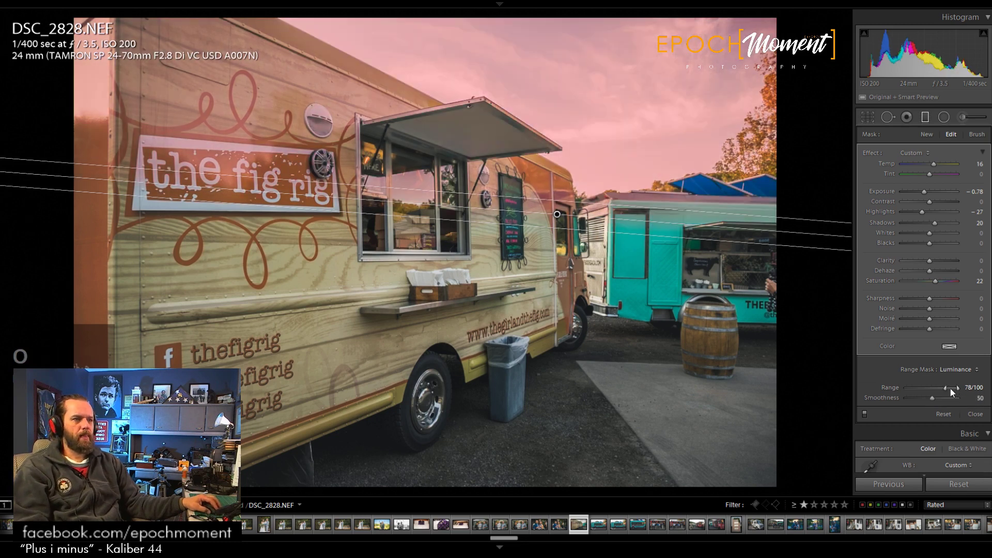
left_click_drag(950, 387, 951, 391)
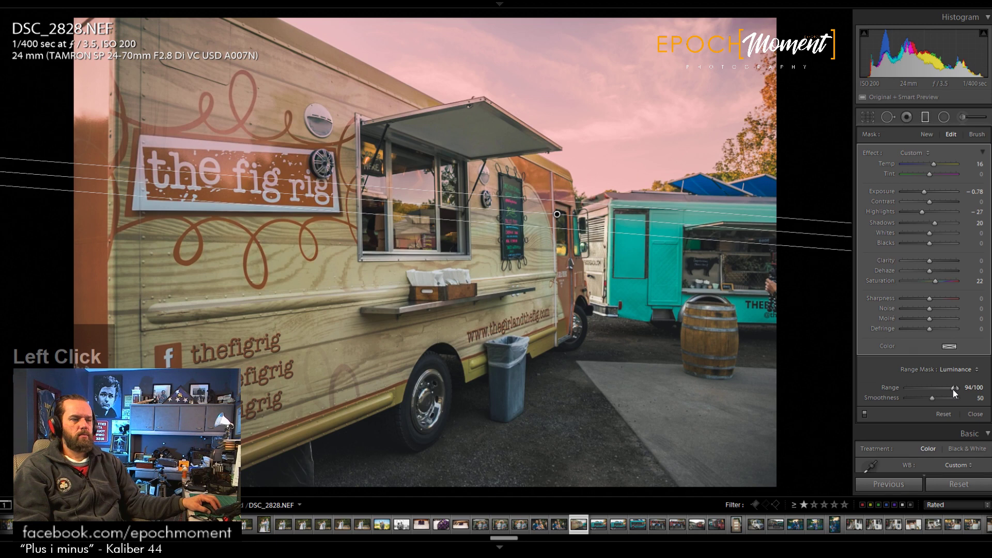
left_click_drag(953, 389, 954, 389)
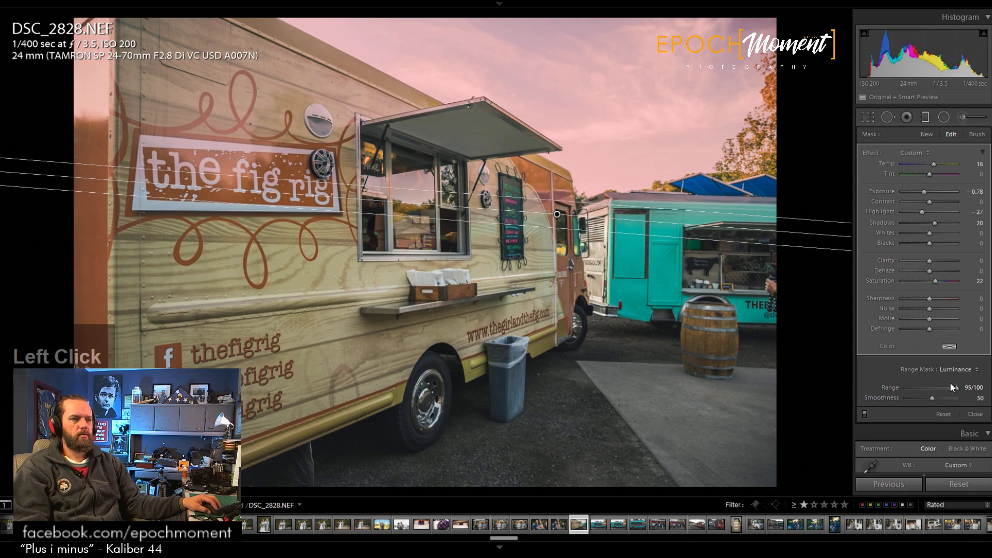
left_click(864, 416)
left_click(864, 414)
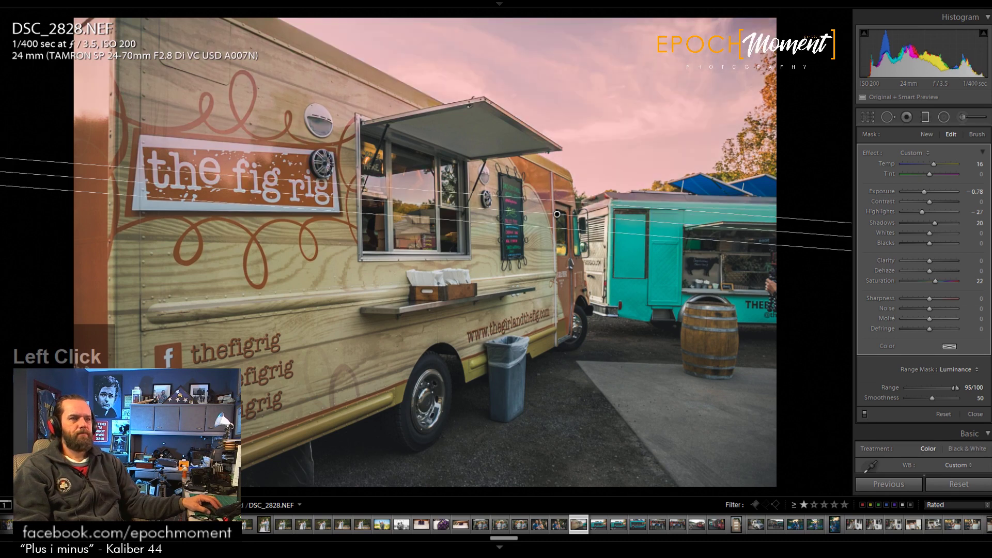
Step: Erase the graduated filter's mask from the beige truck's sign, serving window and upper side with a size 17 brush
left_click(976, 135)
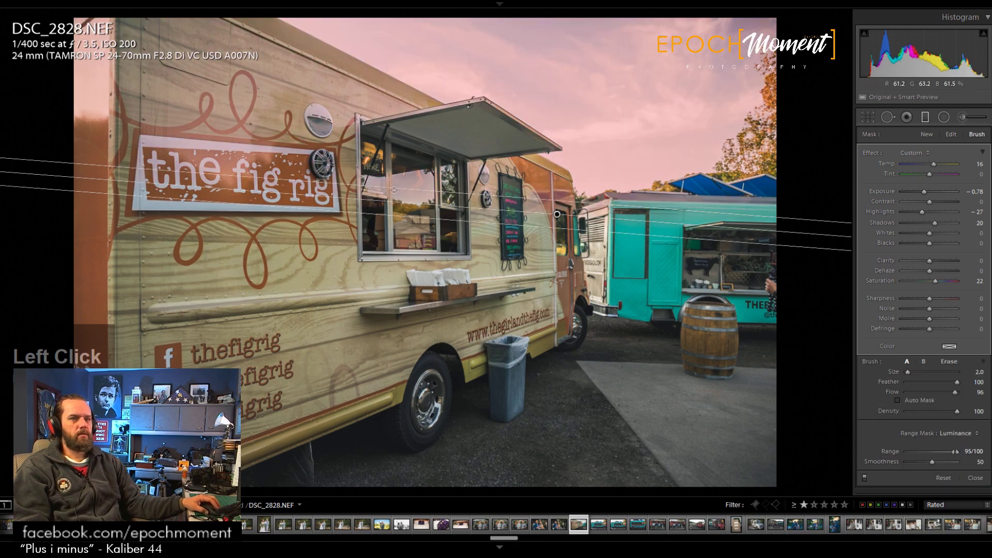
scroll(394, 190, "up", 4)
mouse_move(394, 187)
left_mouse_down()
mouse_move(450, 206)
mouse_move(464, 199)
left_mouse_up()
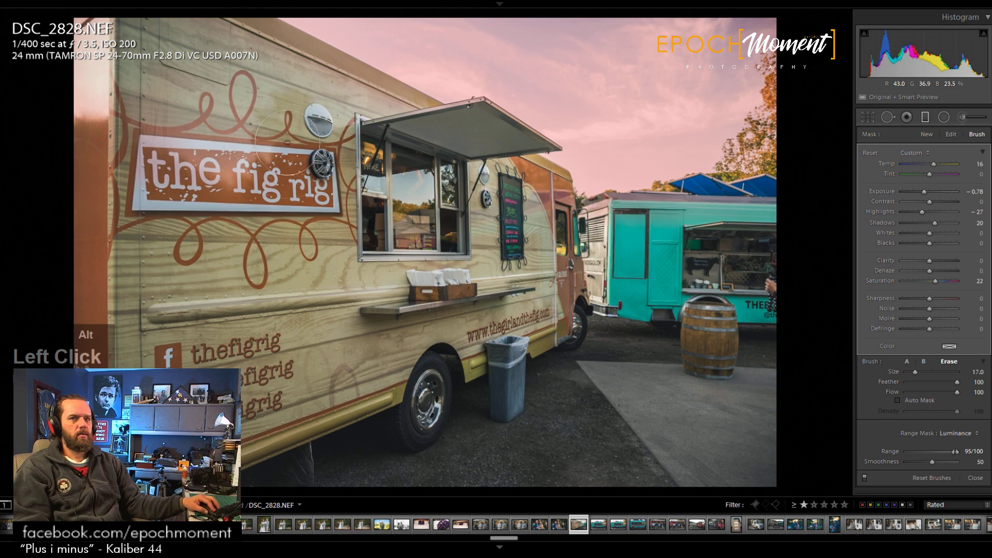
mouse_move(287, 143)
left_mouse_down()
mouse_move(264, 57)
mouse_move(381, 112)
left_mouse_up()
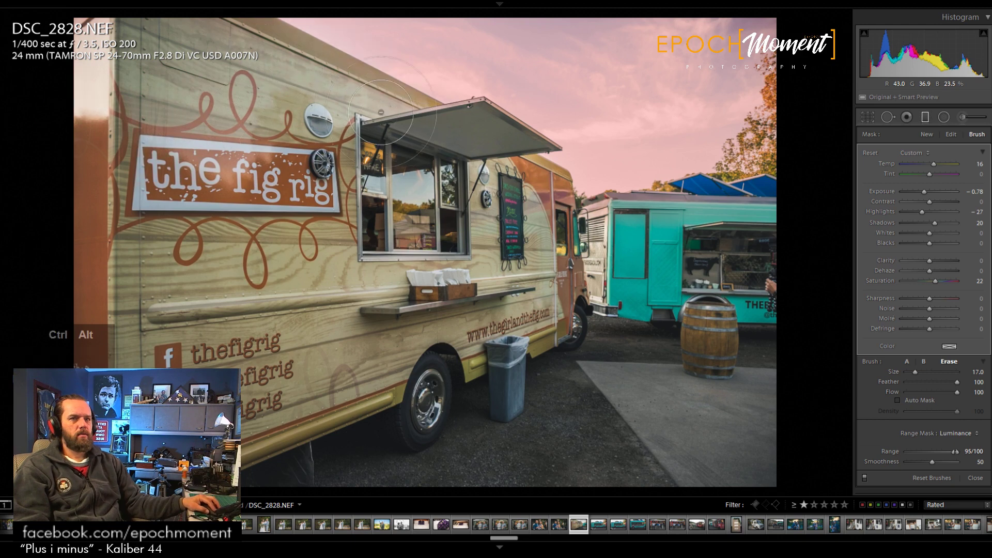
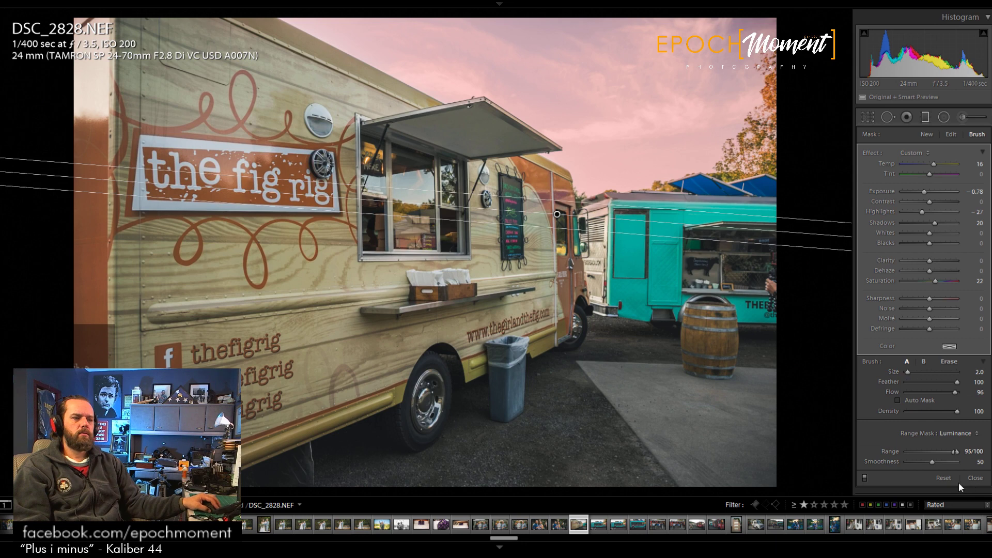
Step: Compare the photo with the graduated filter off and on, and check the sky without the mask overlay
left_click(863, 480)
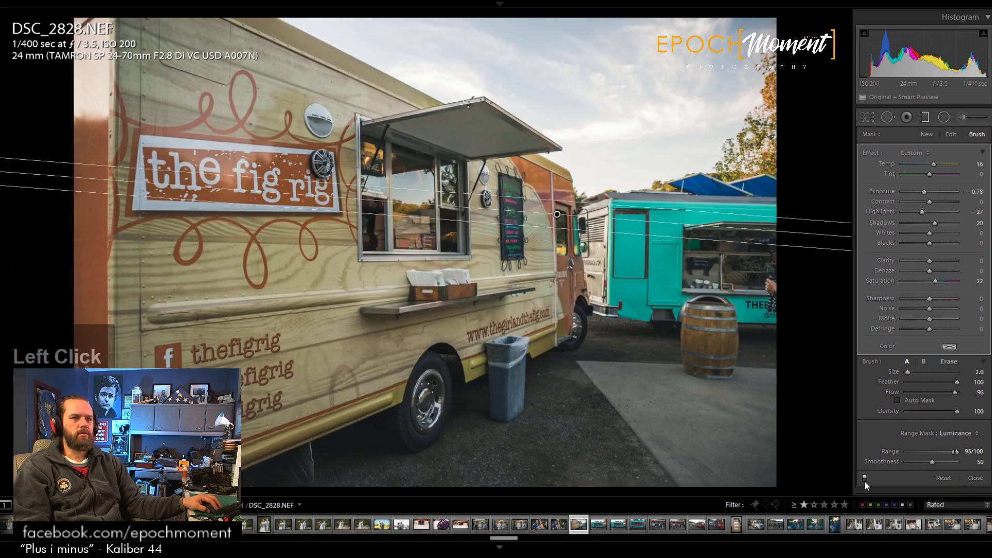
left_click(864, 481)
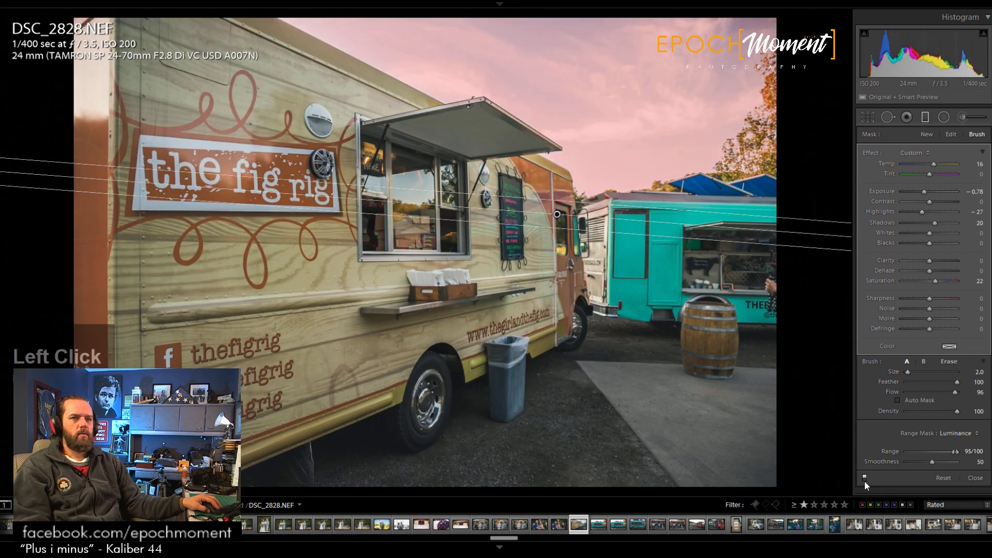
key("o")
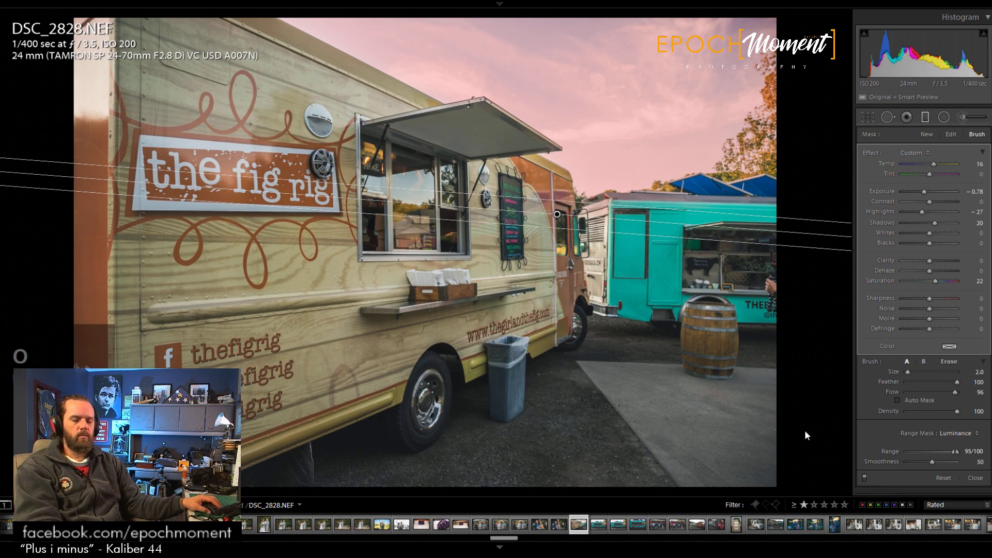
key("o")
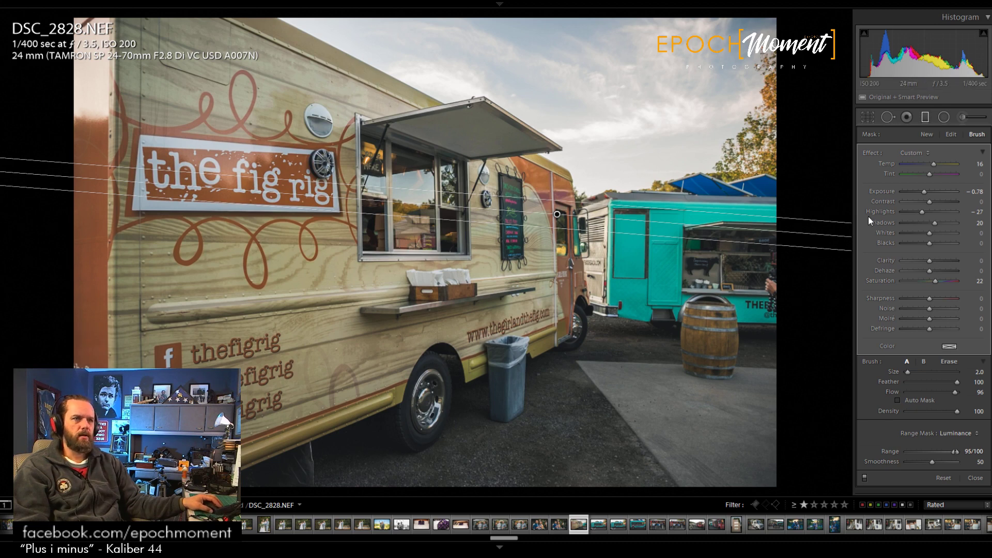
Step: Set the graduated filter's Temp to −55, Exposure to −1.10, Shadows to 31 and Saturation to 29, and close the filter
left_click_drag(934, 165, 928, 163)
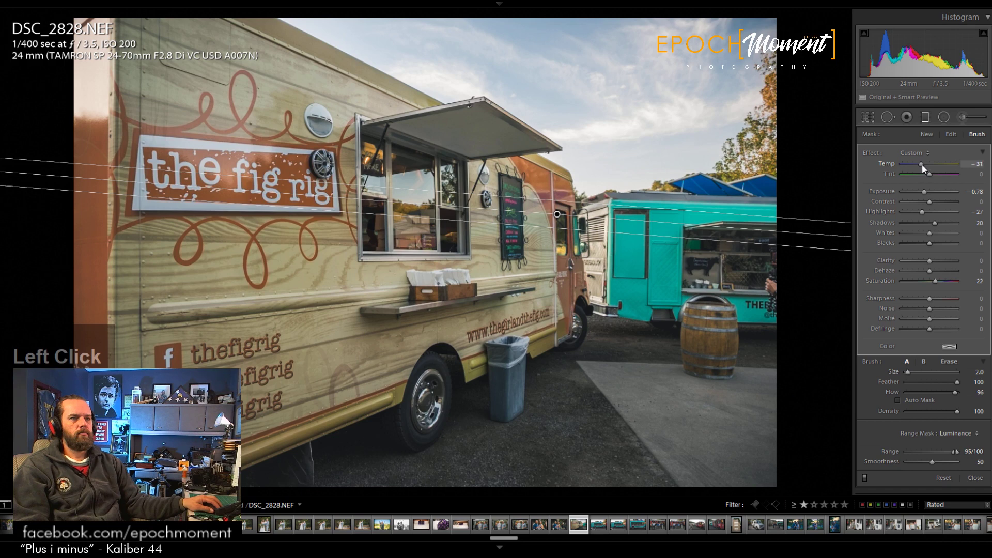
left_click_drag(919, 165, 921, 193)
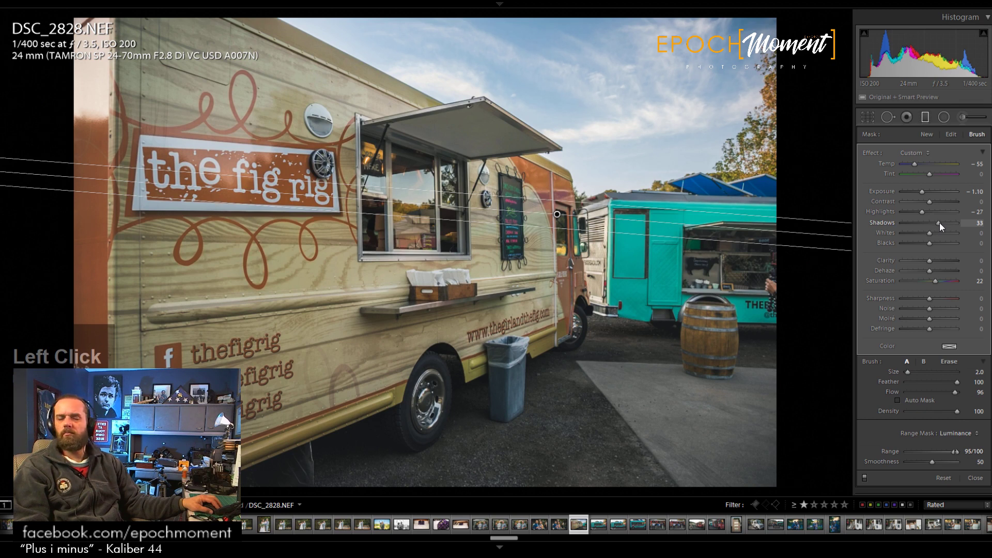
left_click_drag(939, 223, 938, 223)
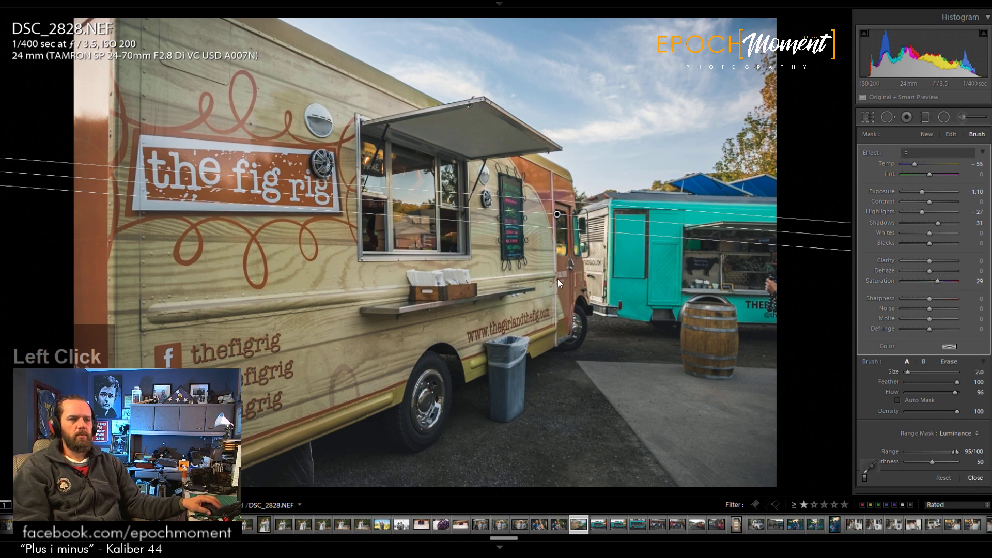
left_click(975, 478)
Step: Switch to Spotify, skip to the next track, and minimize it to return to Lightroom
key("alt+Tab")
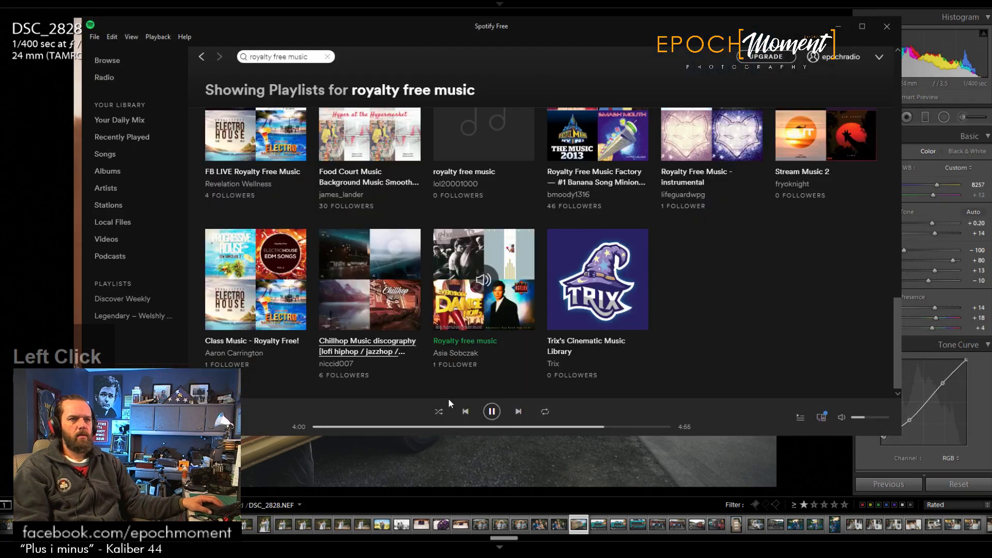
left_click(515, 411)
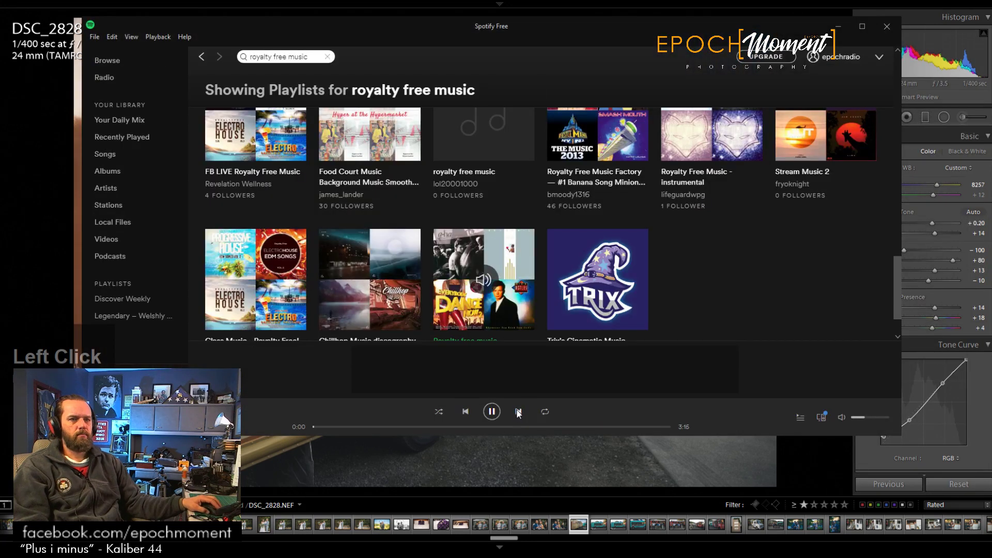
left_click(838, 27)
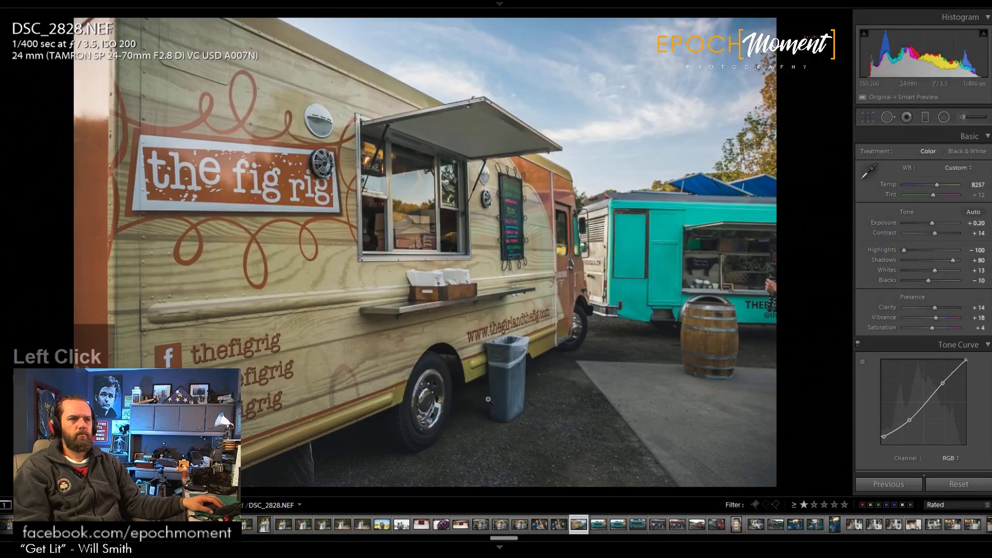
Step: Straighten DSC_2829.NEF to an angle of 1.15 and crop it tighter to cut out the red truck
left_click(598, 525)
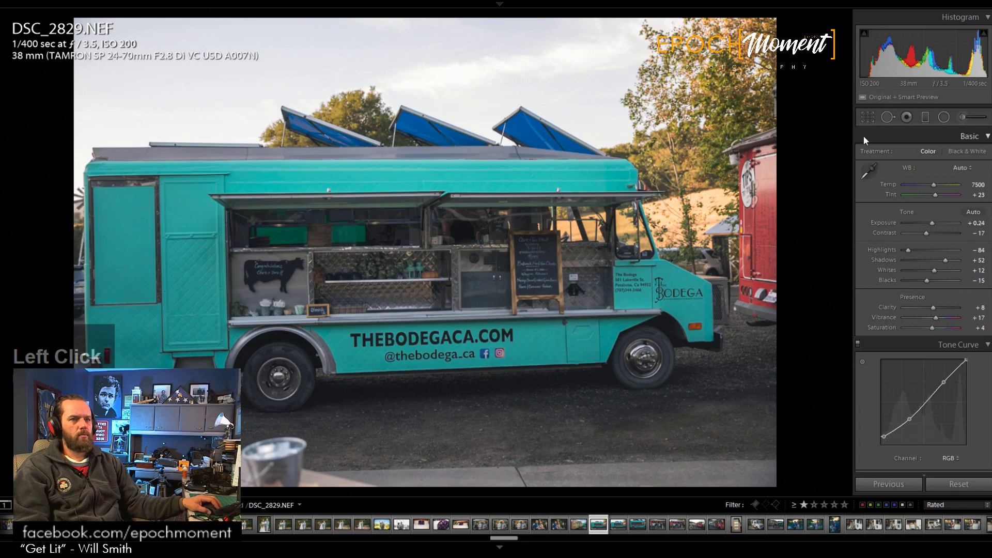
left_click(867, 121)
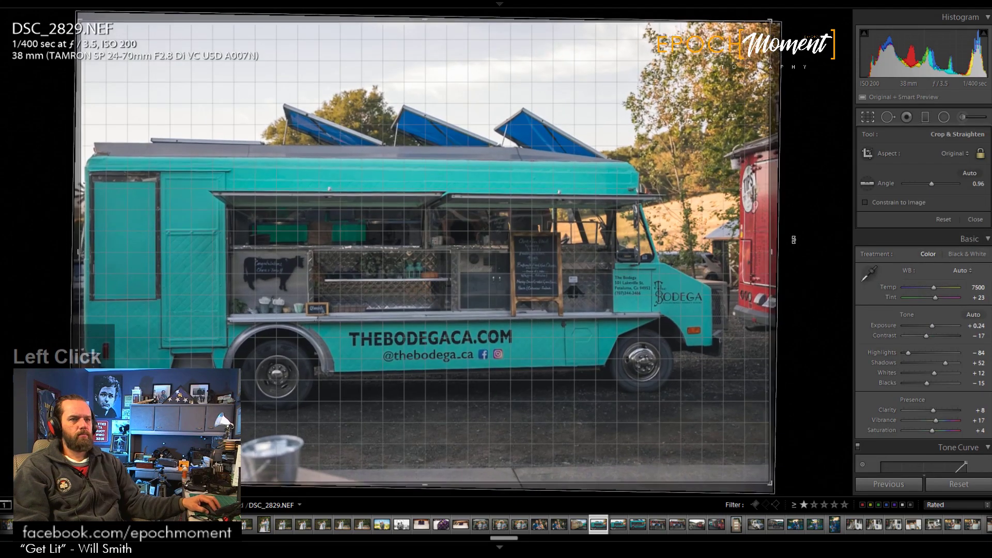
left_click_drag(794, 239, 782, 241)
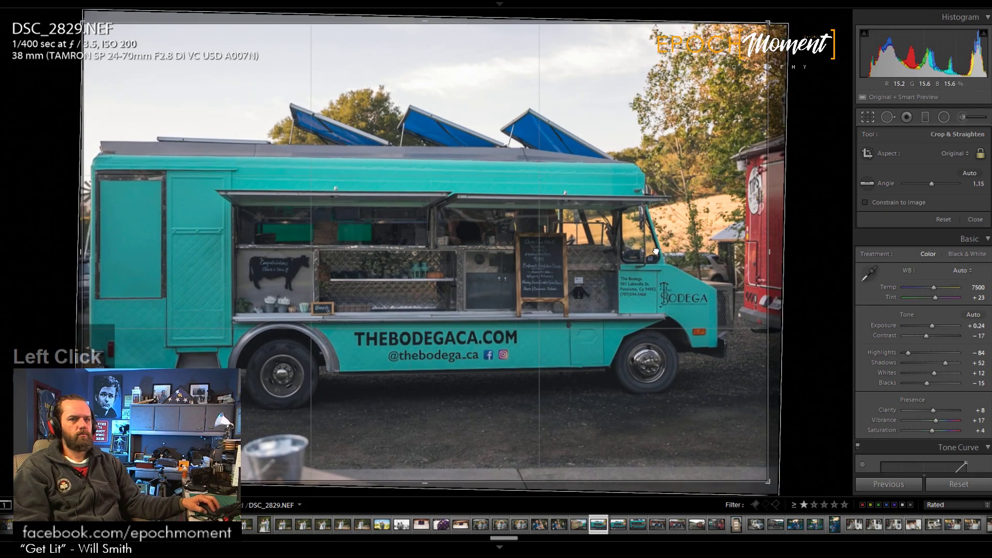
left_click_drag(770, 283, 757, 283)
left_click(975, 219)
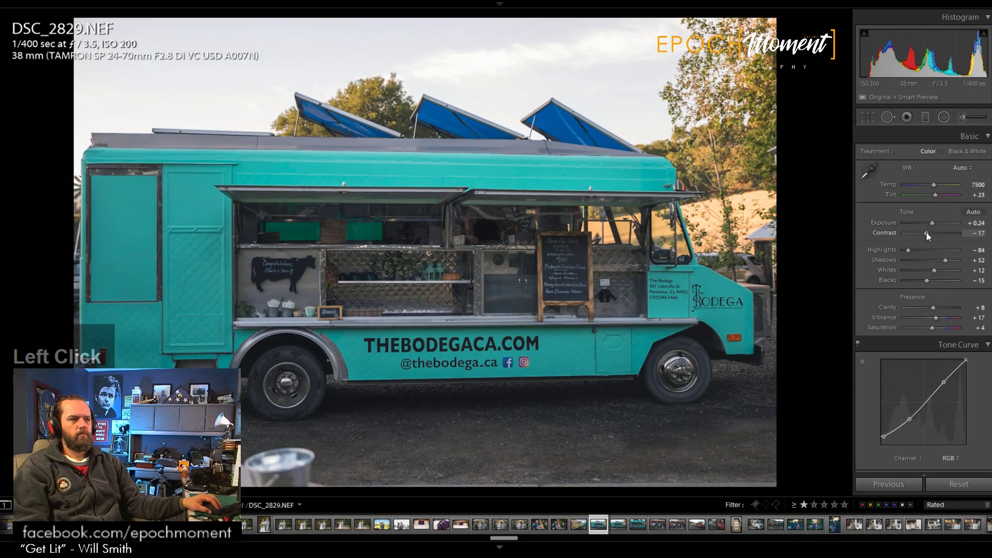
Step: Set the teal truck photo's Contrast to +20, Shadows to +69 and Temp to 7784
left_click_drag(925, 232, 951, 263)
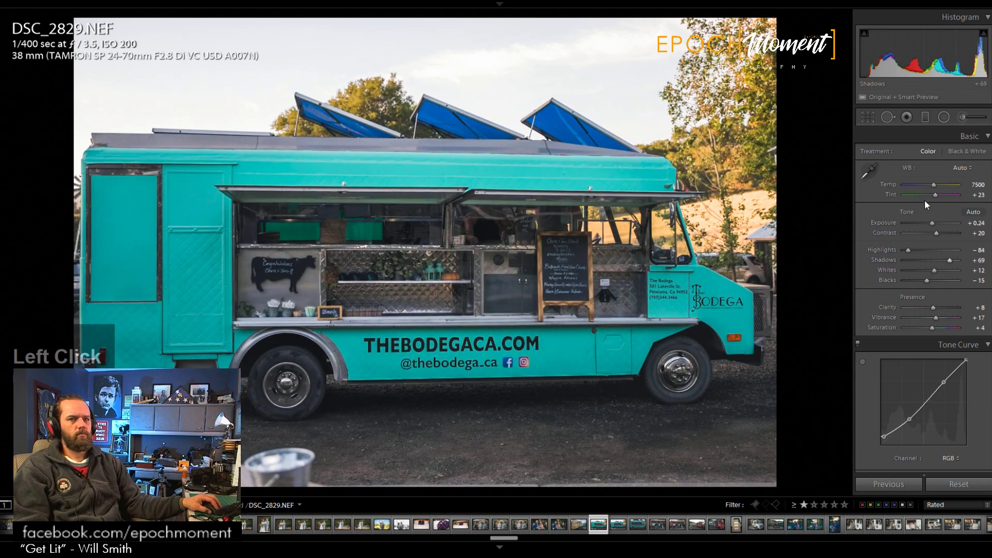
left_click_drag(934, 185, 935, 194)
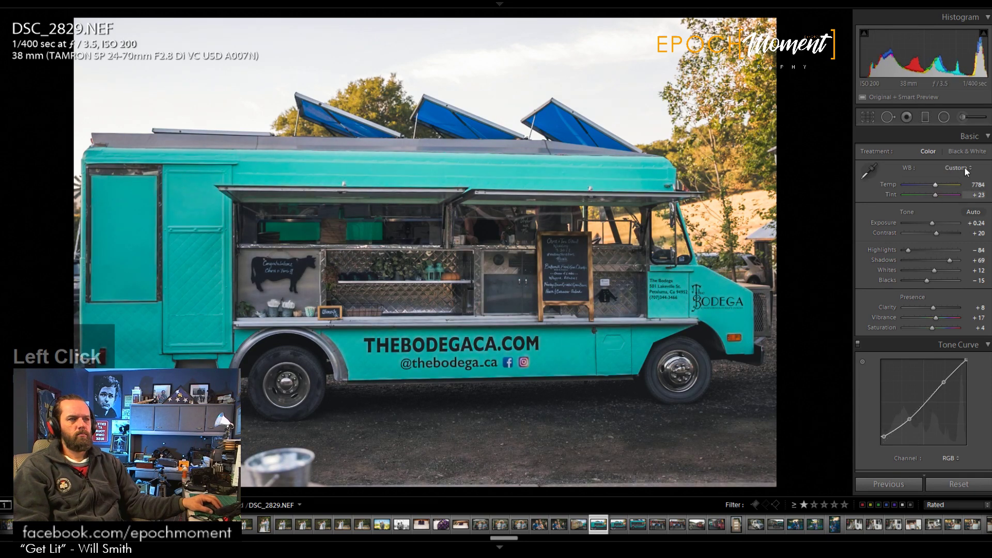
Step: Compare the As Shot and Auto white balance presets, settle on As Shot, and raise Shadows to +75
left_click(961, 168)
left_click(927, 182)
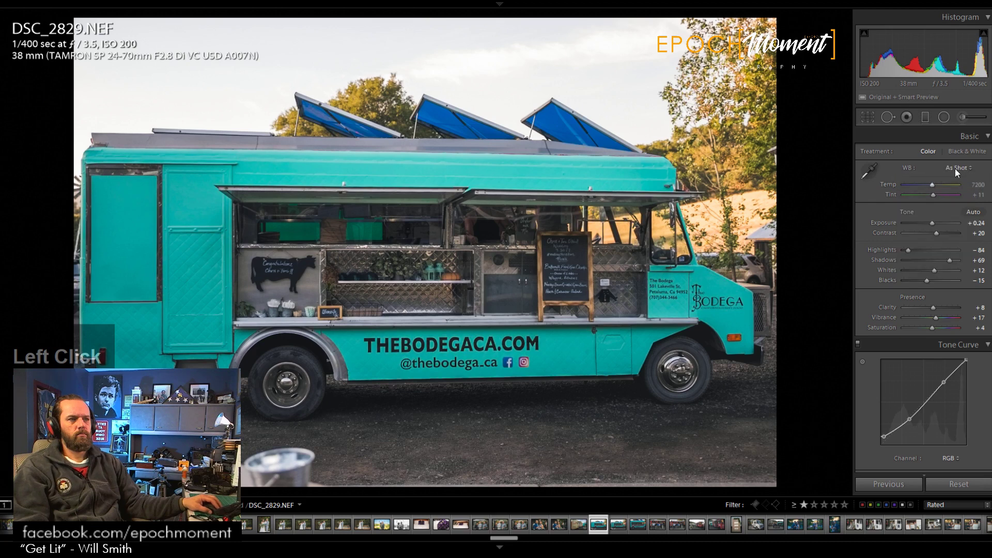
left_click(954, 169)
left_click(937, 189)
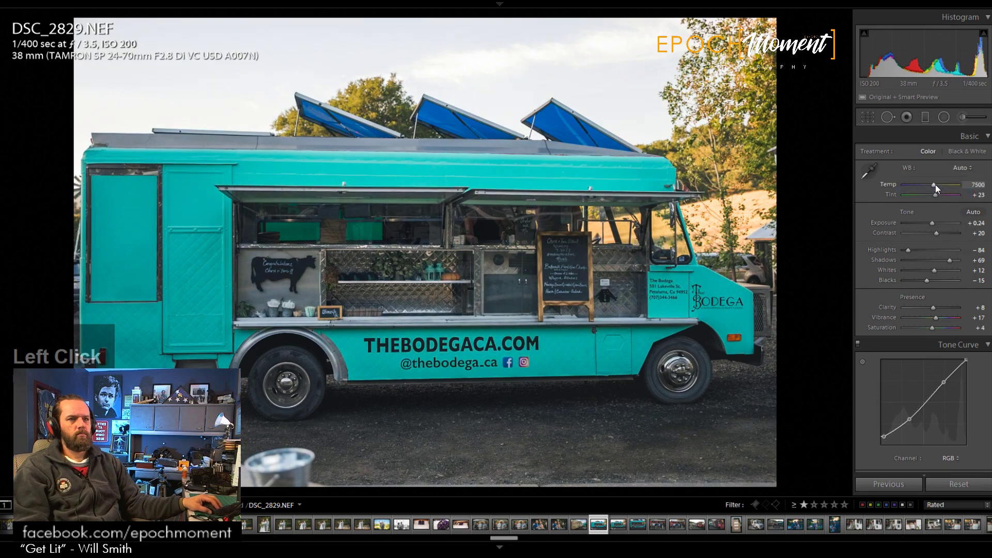
left_click(961, 169)
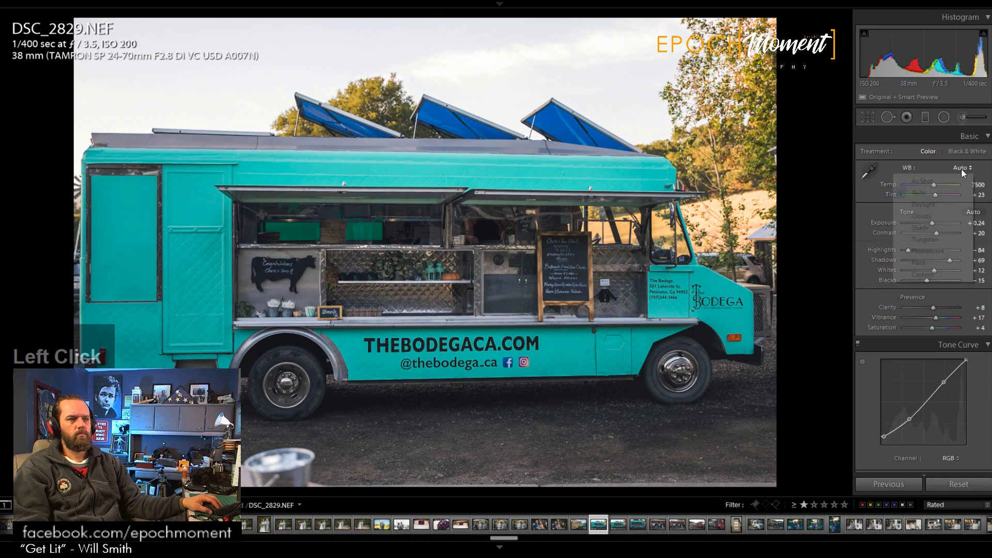
left_click(937, 182)
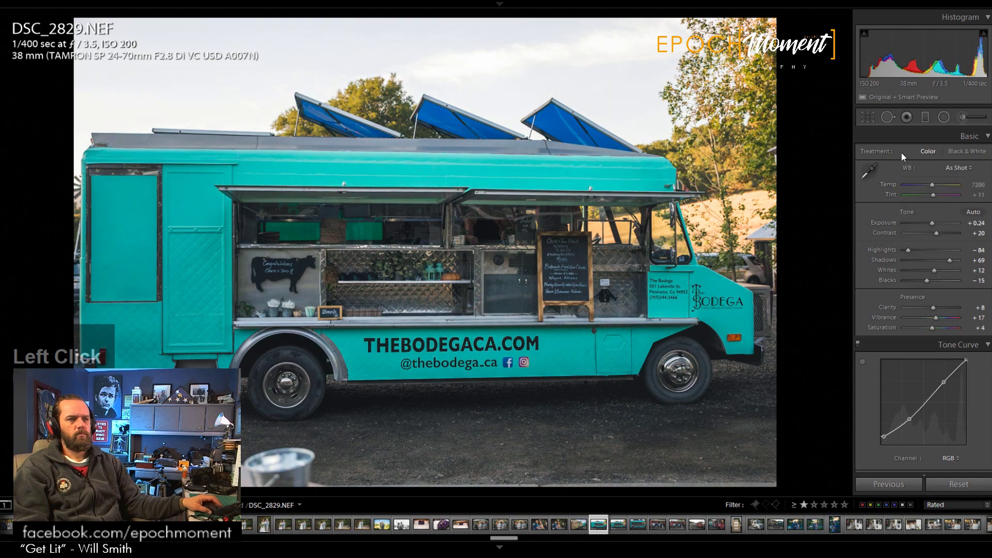
left_click_drag(949, 257, 954, 264)
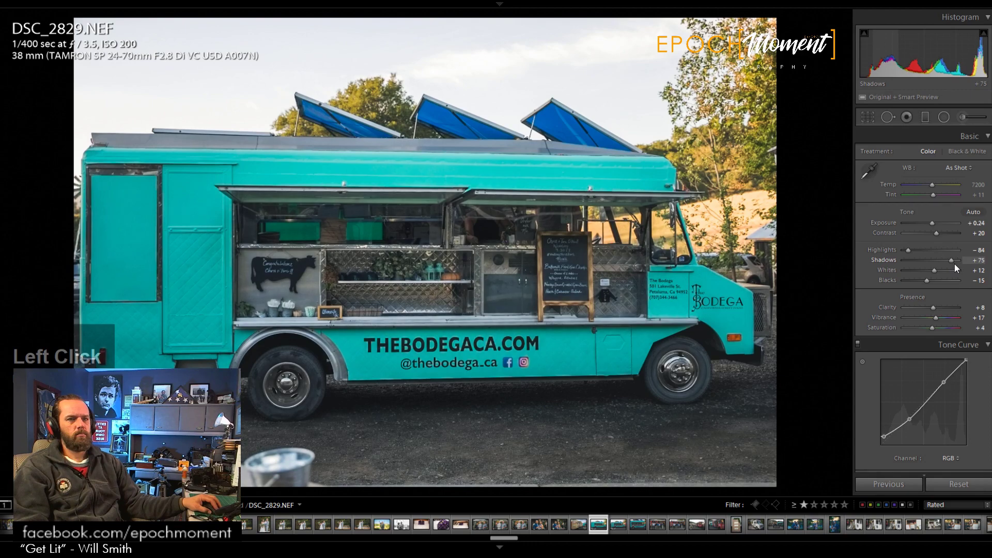
Step: Examine the cow-shaped sign and the chalkboard menu on the teal truck up close
left_click(265, 271)
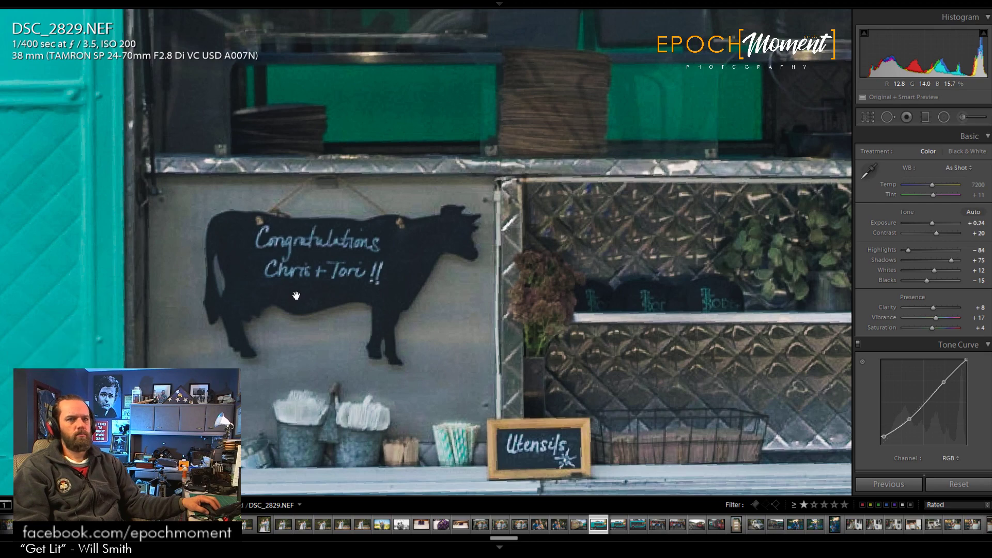
key("space")
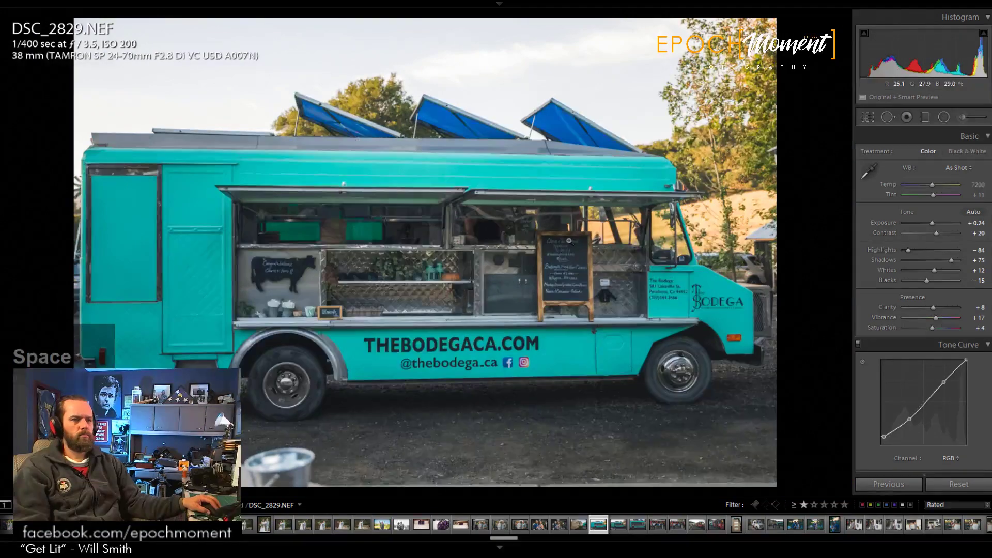
left_click(588, 267)
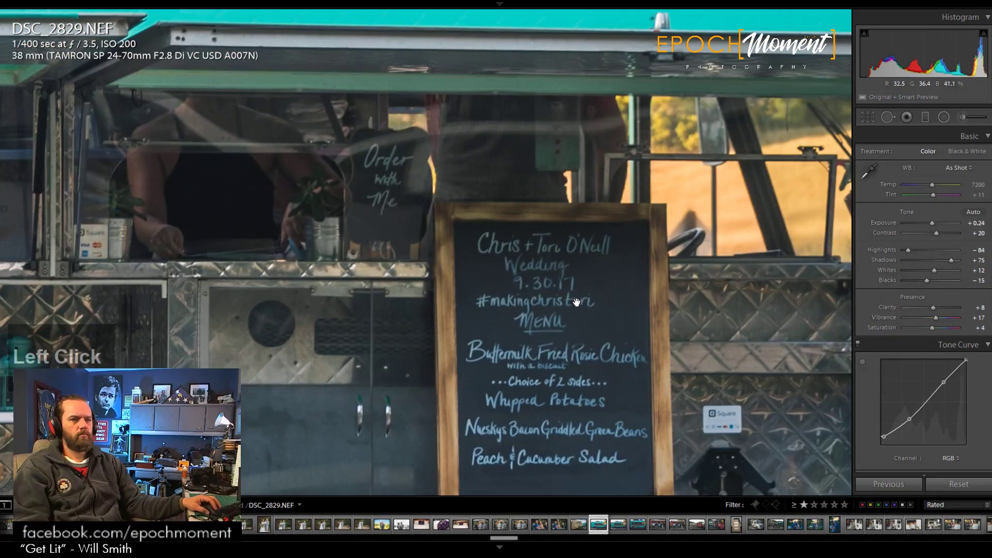
left_click_drag(588, 322, 560, 288)
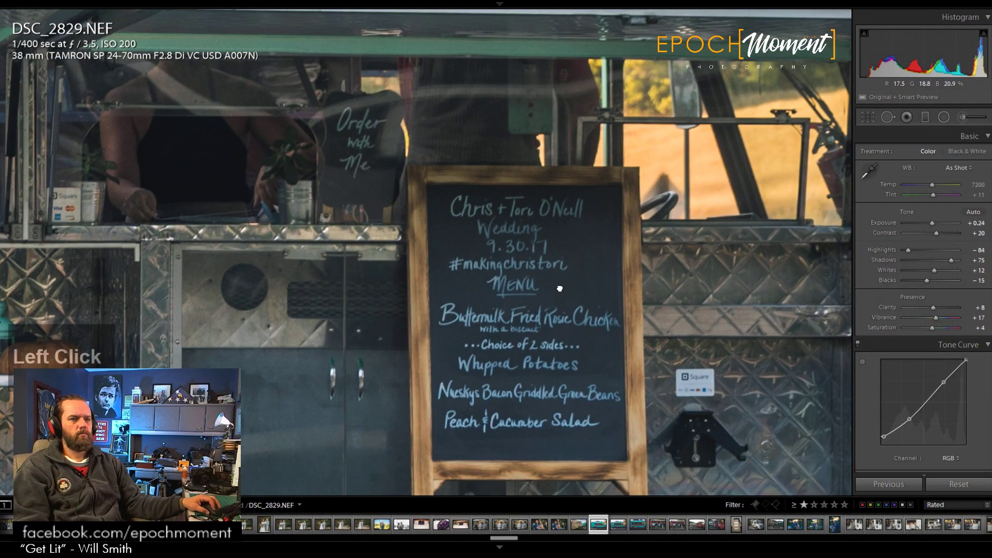
key("space")
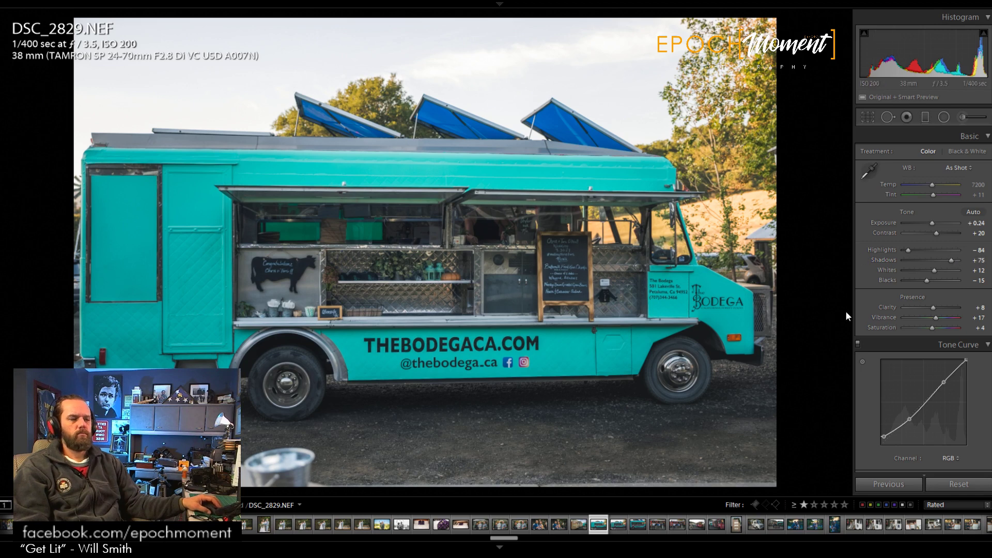
Step: Apply the previous photo's settings to DSC_2830.NEF
left_click(624, 531)
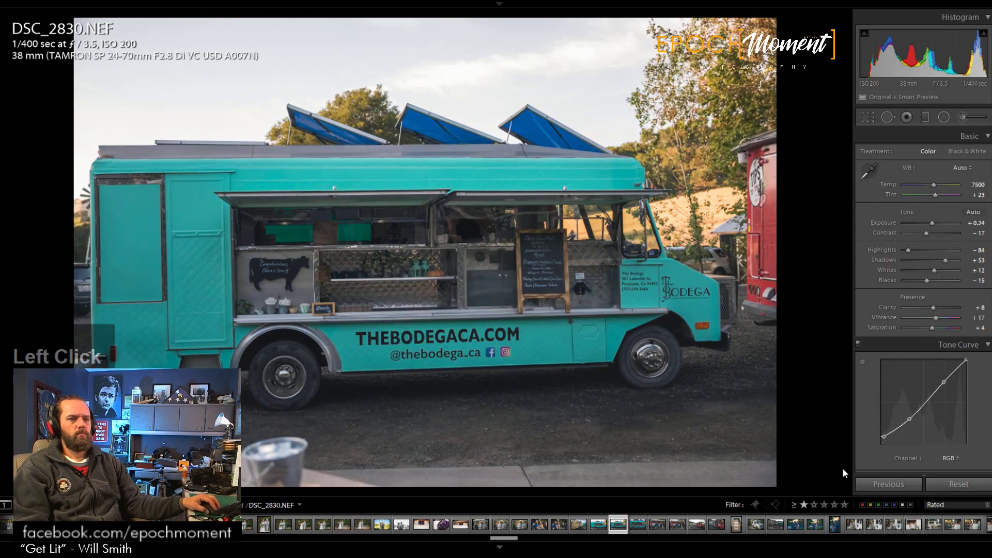
left_click(898, 487)
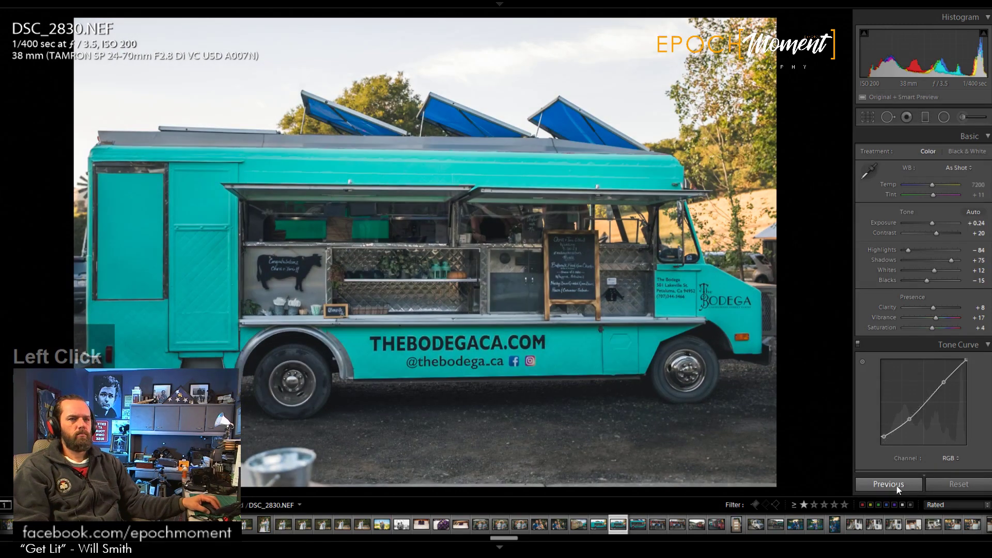
Step: Unlock the crop aspect ratio and crop DSC_2830.NEF tightly around the truck's open serving window
left_click(869, 118)
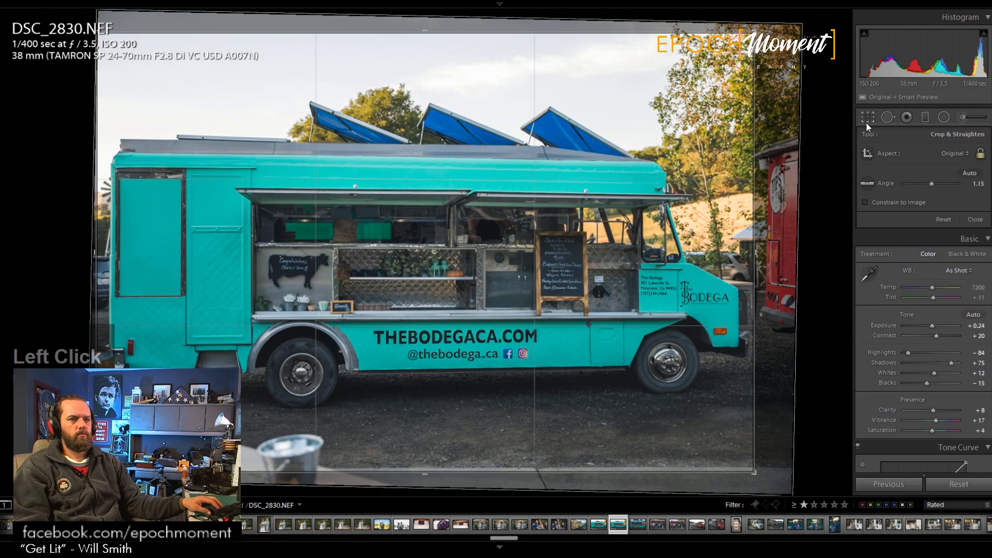
left_click_drag(448, 38, 460, 111)
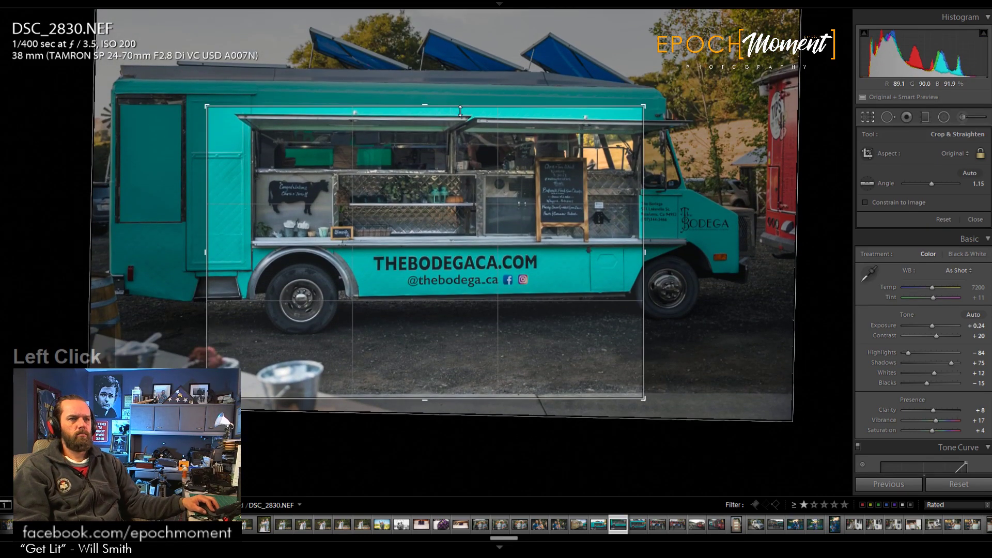
left_click(983, 157)
left_click_drag(429, 398, 439, 322)
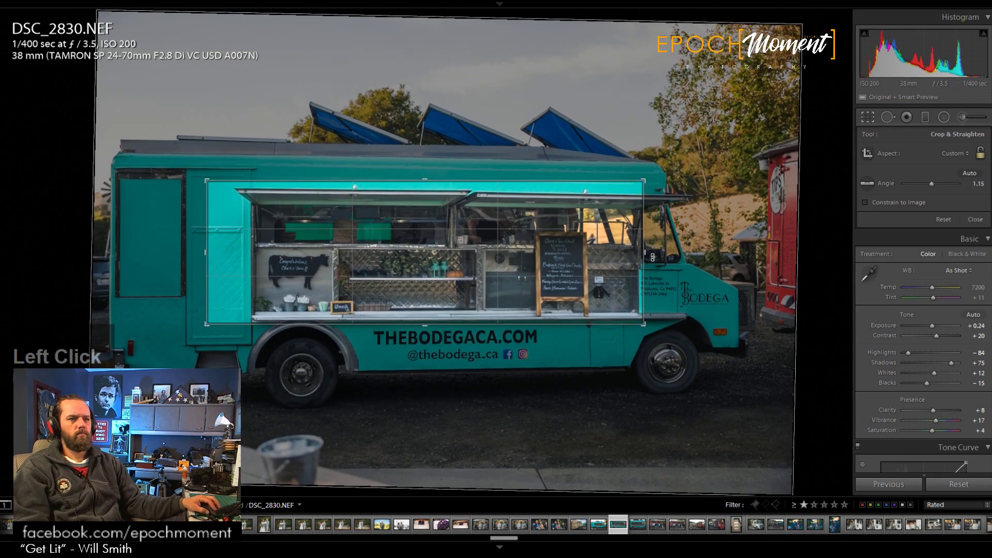
mouse_move(645, 256)
left_mouse_down()
mouse_move(698, 257)
mouse_move(641, 257)
left_mouse_up()
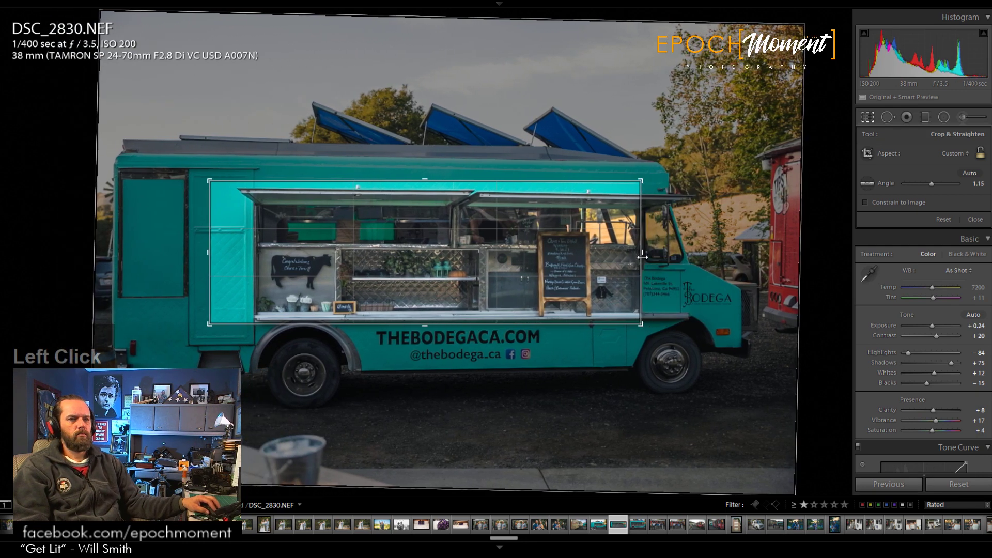
left_click_drag(210, 256, 236, 255)
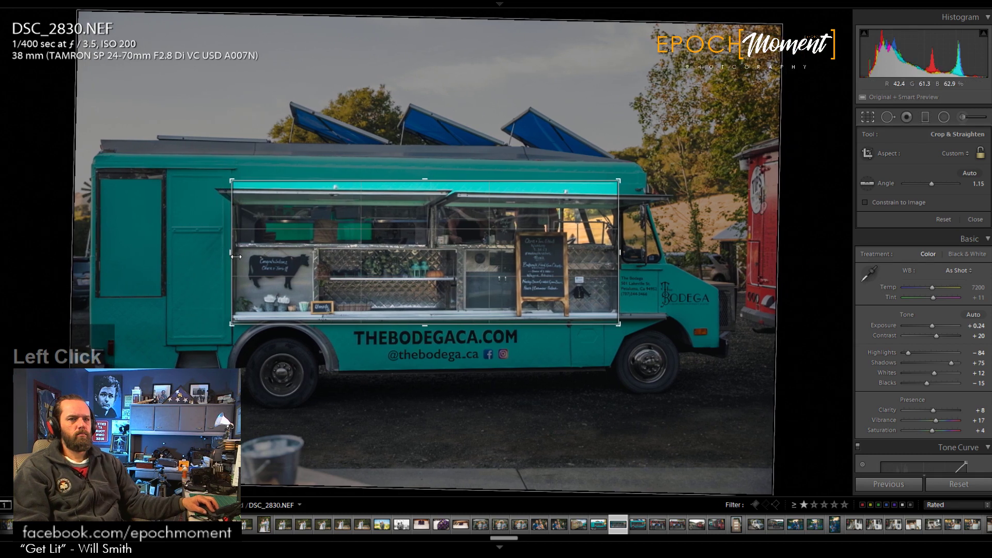
Step: Straighten the crop to an angle of 0.84, lower its upper edge to just below the awning, and apply it
left_click_drag(630, 217, 631, 221)
left_click_drag(520, 180, 519, 192)
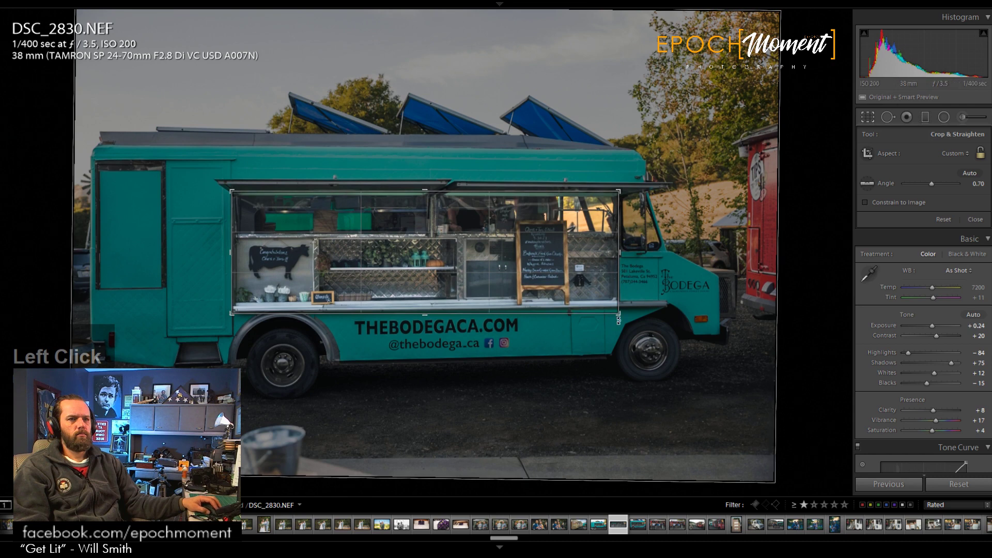
left_click_drag(641, 271, 641, 271)
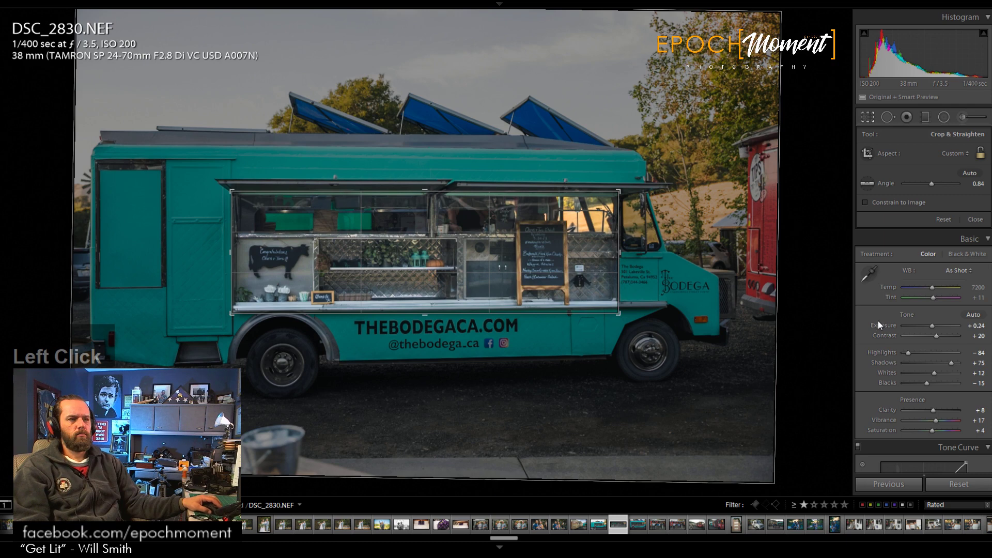
key("Return")
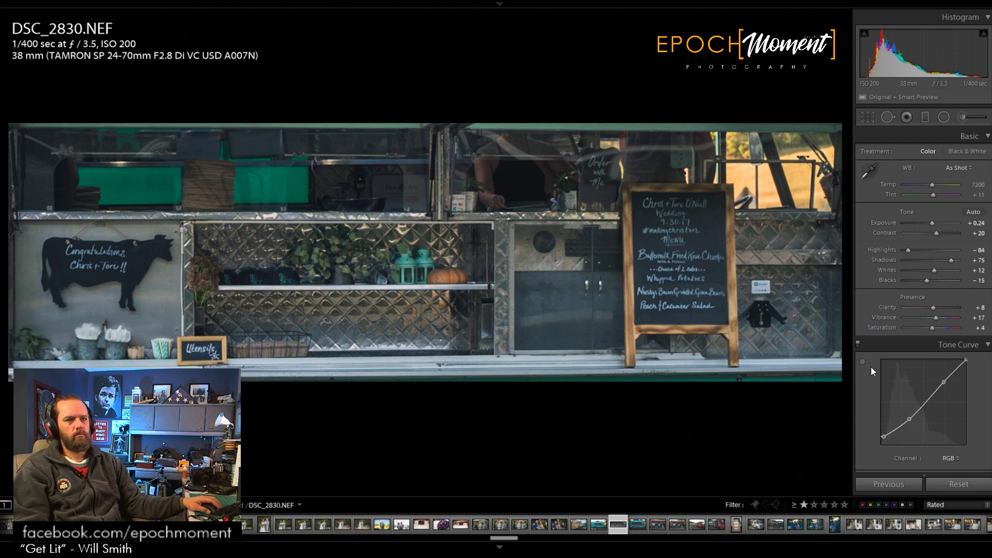
Step: Set Clarity to +27, Contrast to +27 and Highlights to -57, and check the chalkboard menu up close
scroll(867, 376, "down", 8)
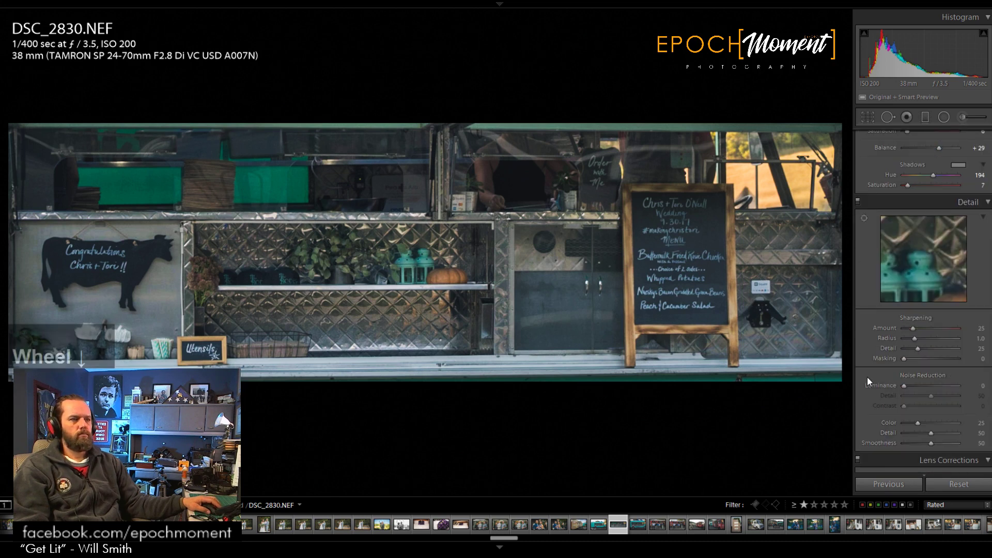
scroll(867, 376, "up", 8)
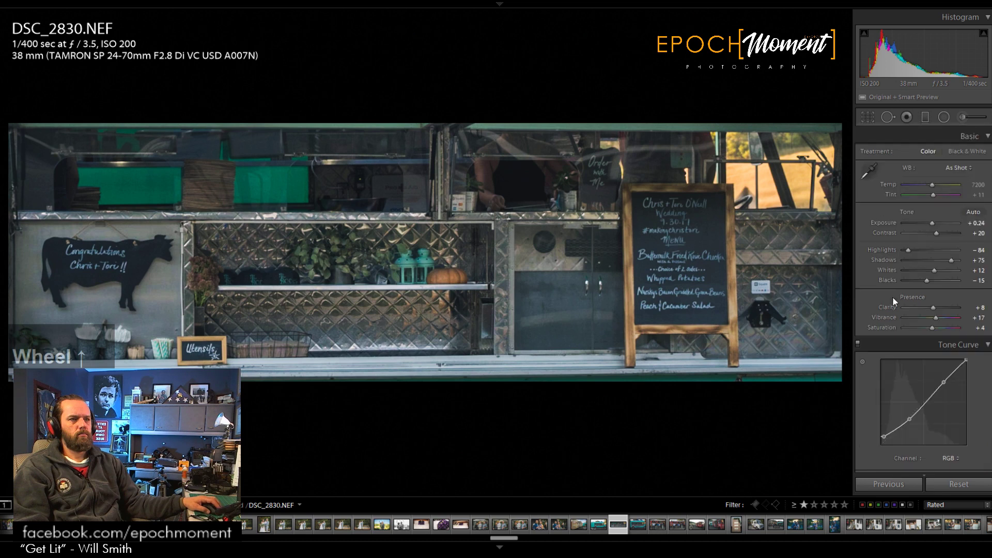
left_click_drag(934, 308, 939, 308)
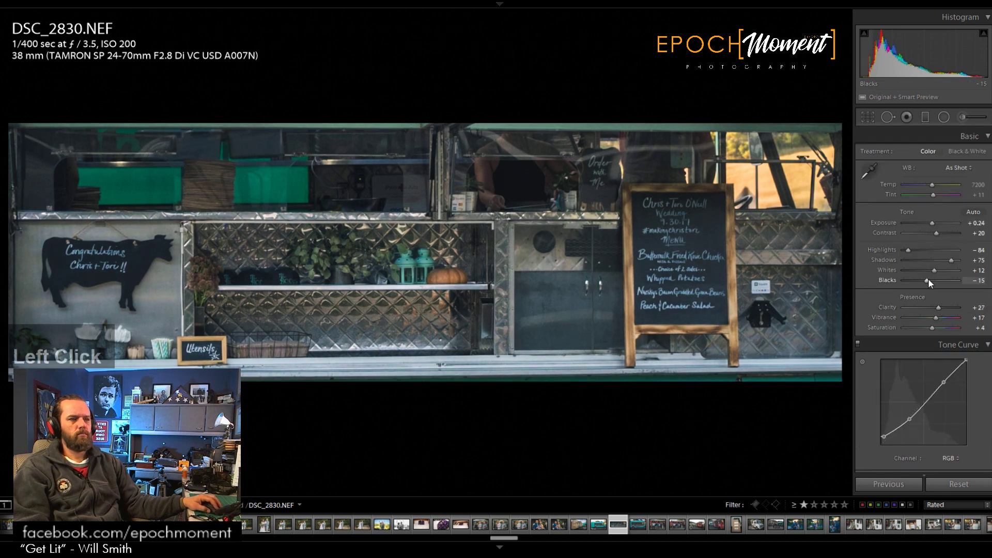
left_click_drag(909, 250, 911, 250)
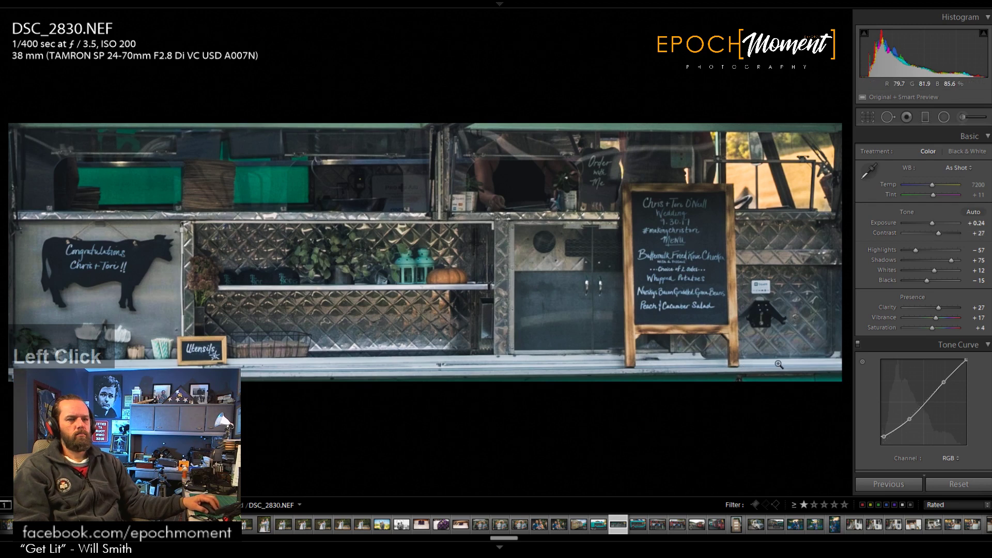
left_click(660, 318)
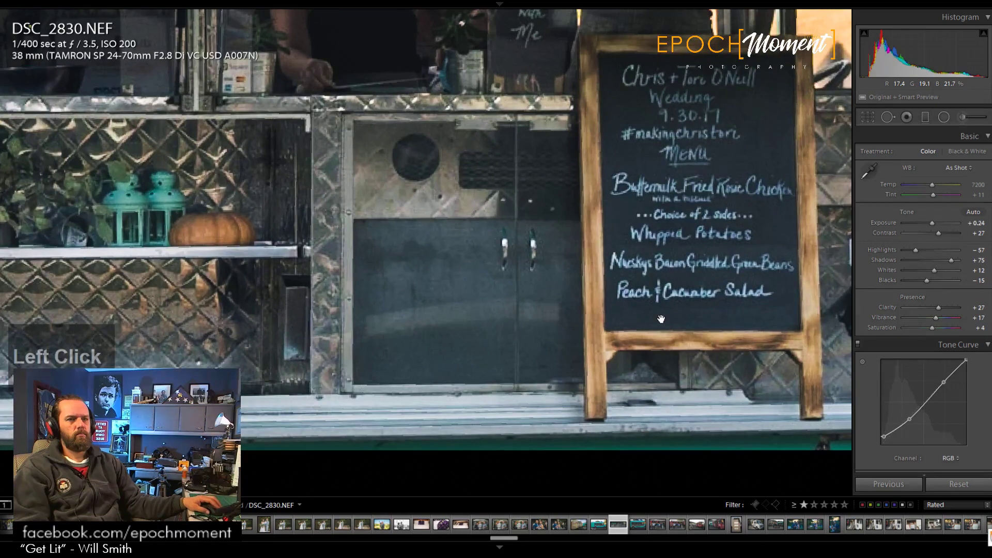
left_click(661, 318)
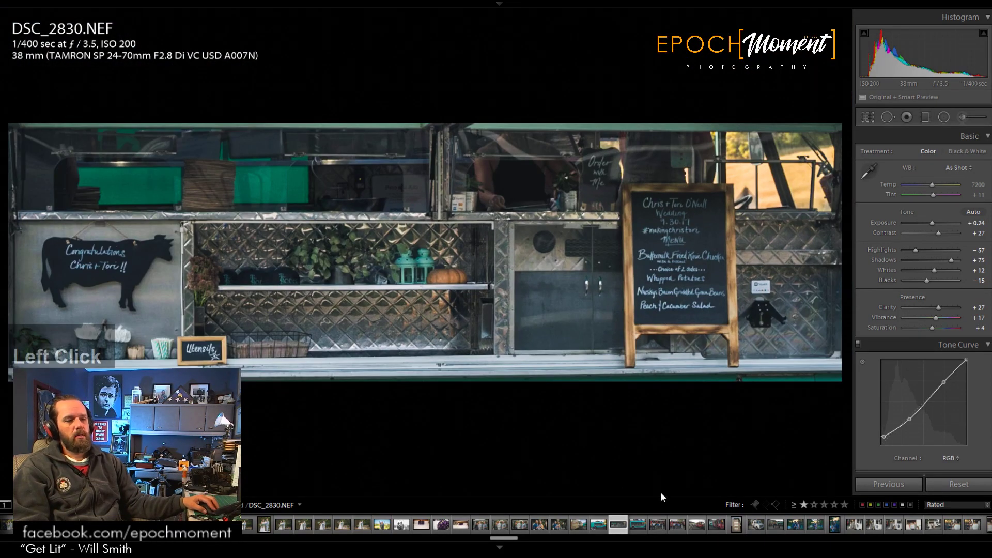
Step: Apply the previous photo's settings to DSC_2831.NEF and refit its crop around the whole serving window at an angle of 0.94
left_click(638, 524)
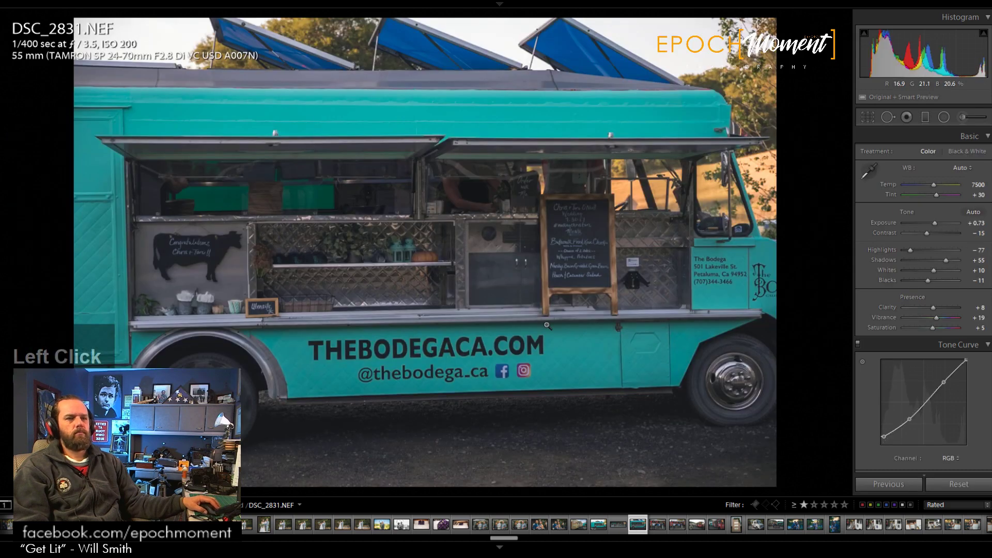
left_click(888, 484)
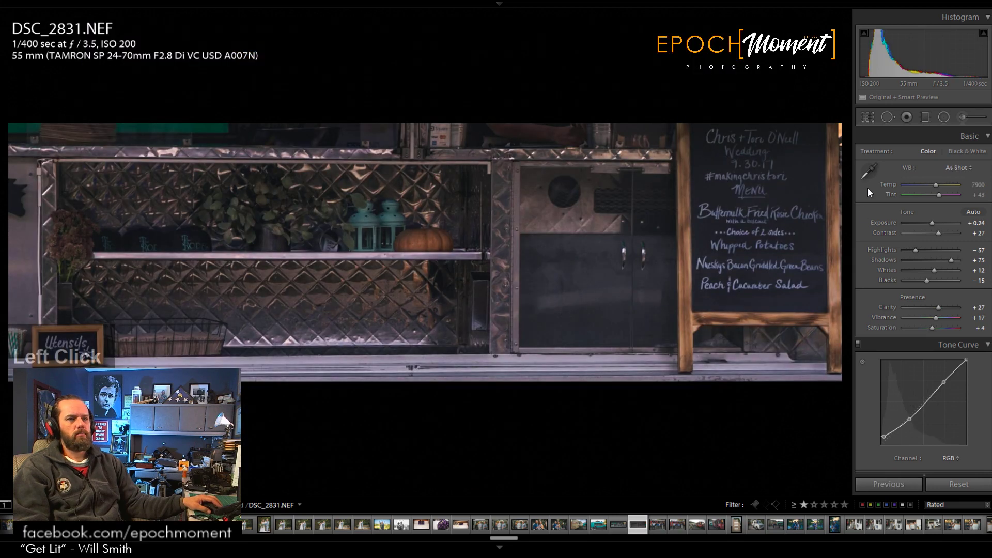
left_click(867, 117)
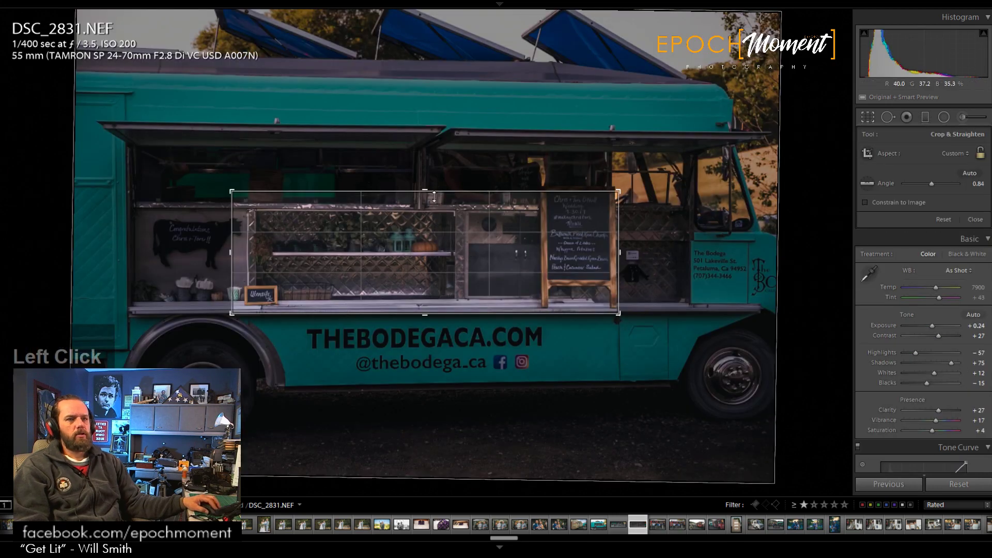
left_click_drag(434, 191, 438, 171)
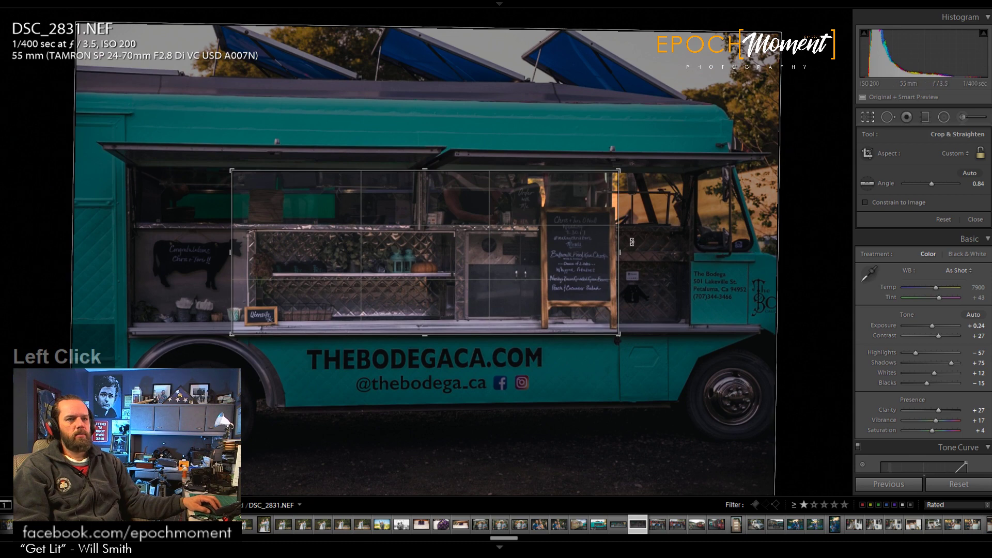
left_click_drag(619, 253, 652, 252)
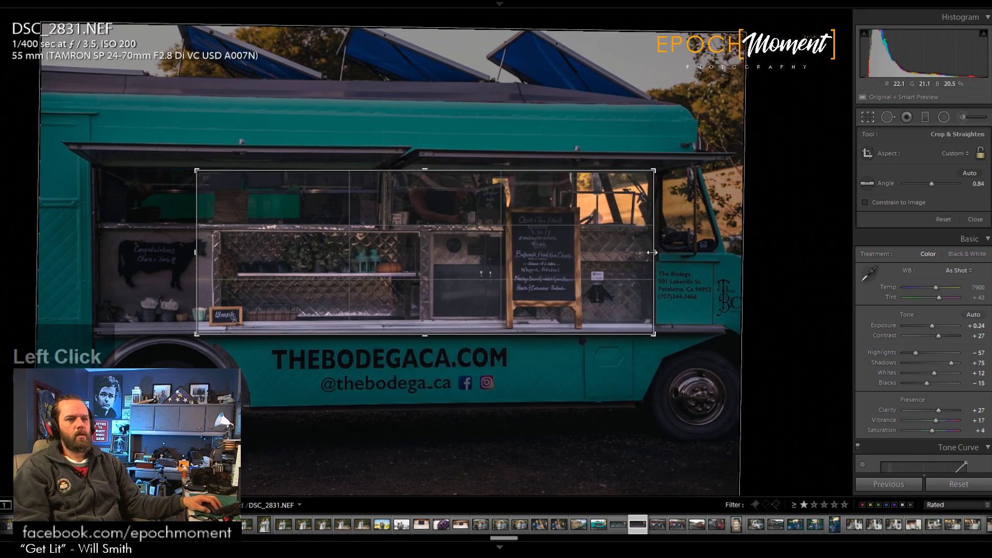
left_click_drag(196, 253, 144, 251)
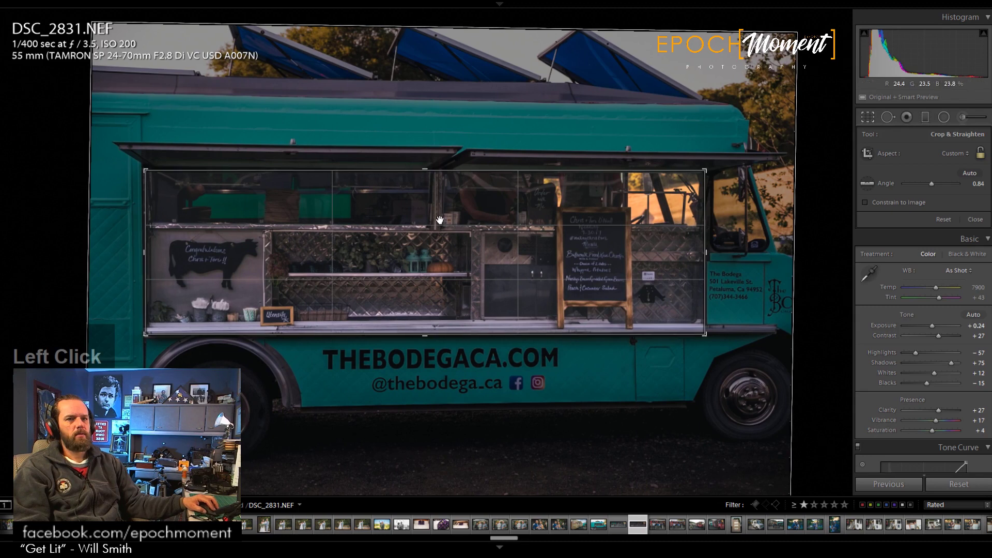
left_click_drag(425, 169, 426, 168)
left_click_drag(731, 254, 731, 256)
Step: Set the Horizontal perspective transform to +4 and apply the crop
scroll(885, 358, "down", 10)
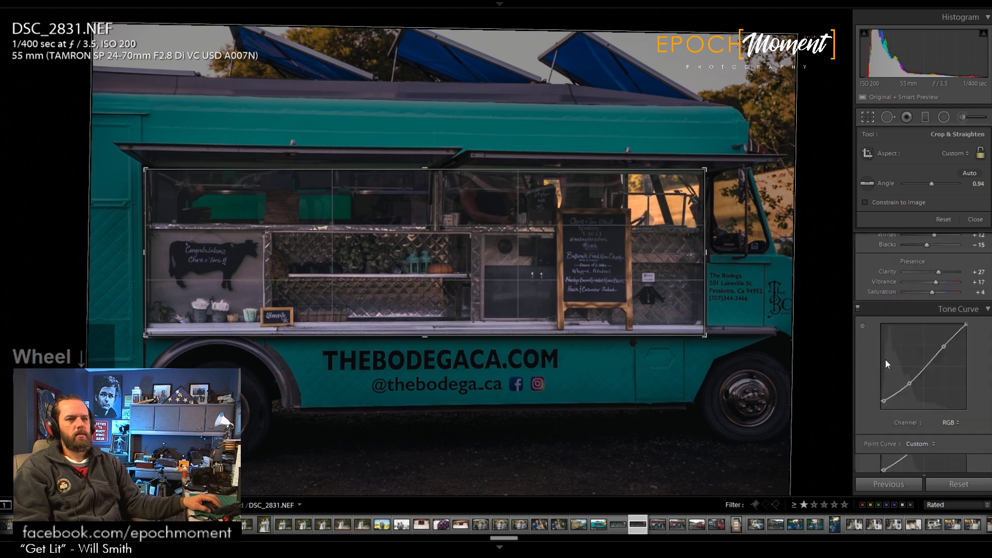
scroll(931, 346, "down", 5)
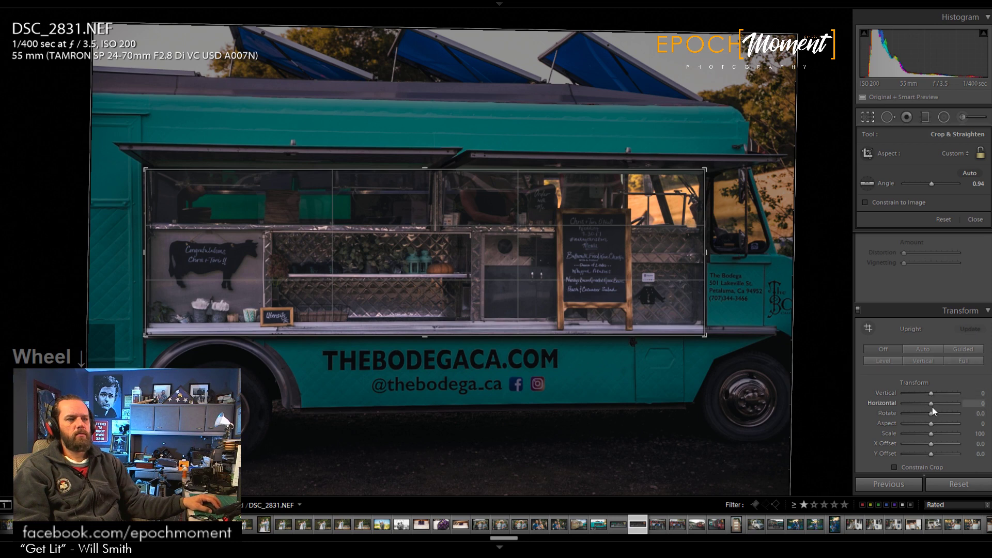
left_click(932, 406)
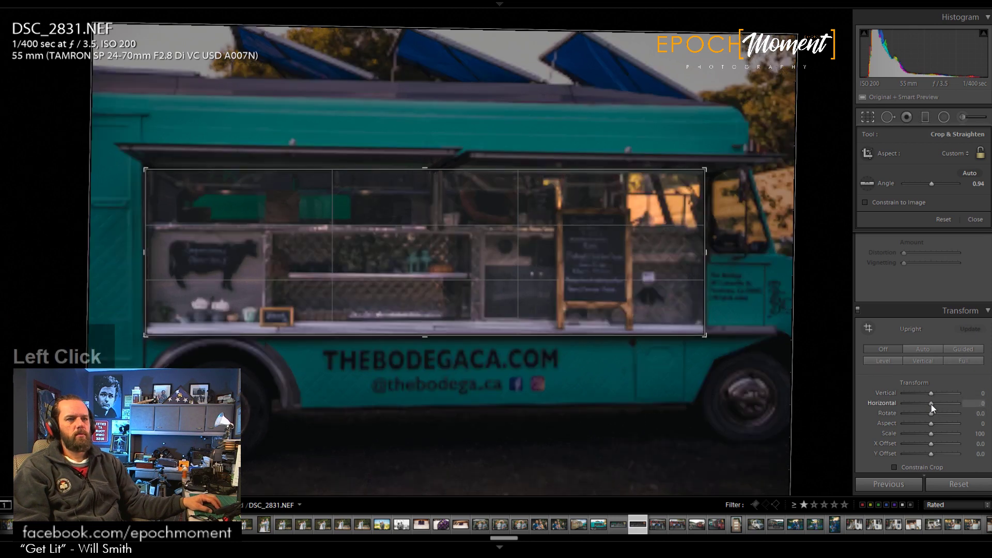
left_click_drag(931, 405, 931, 403)
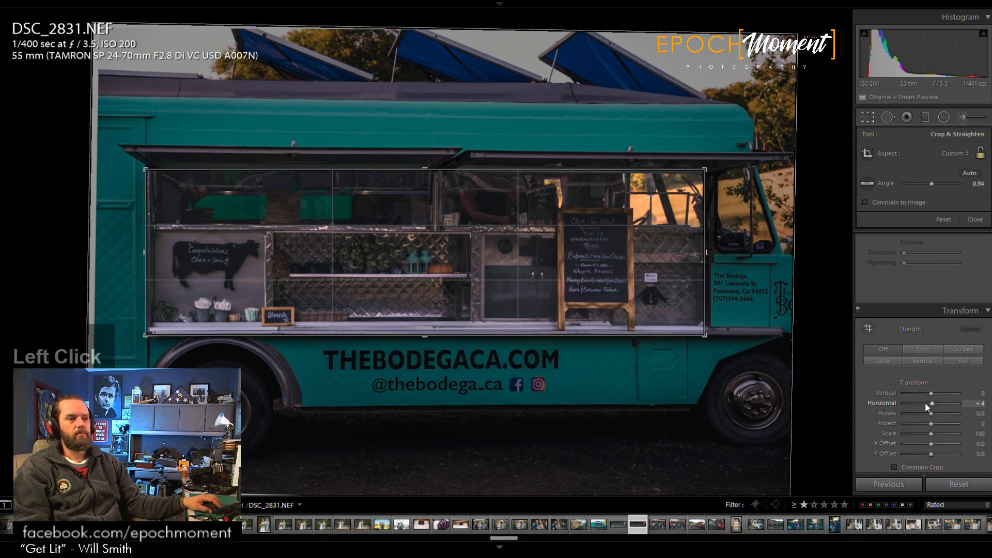
key("Return")
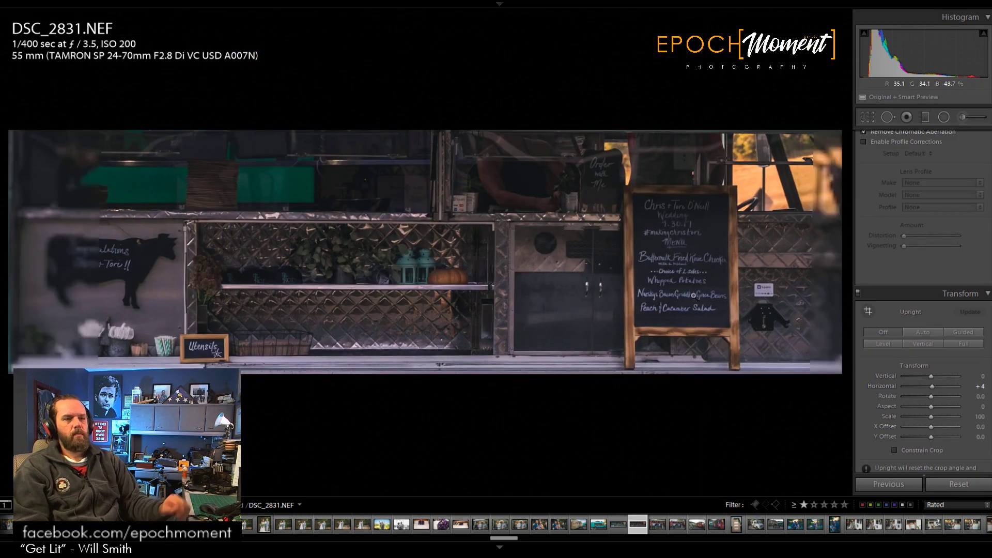
left_click(865, 117)
left_click(865, 116)
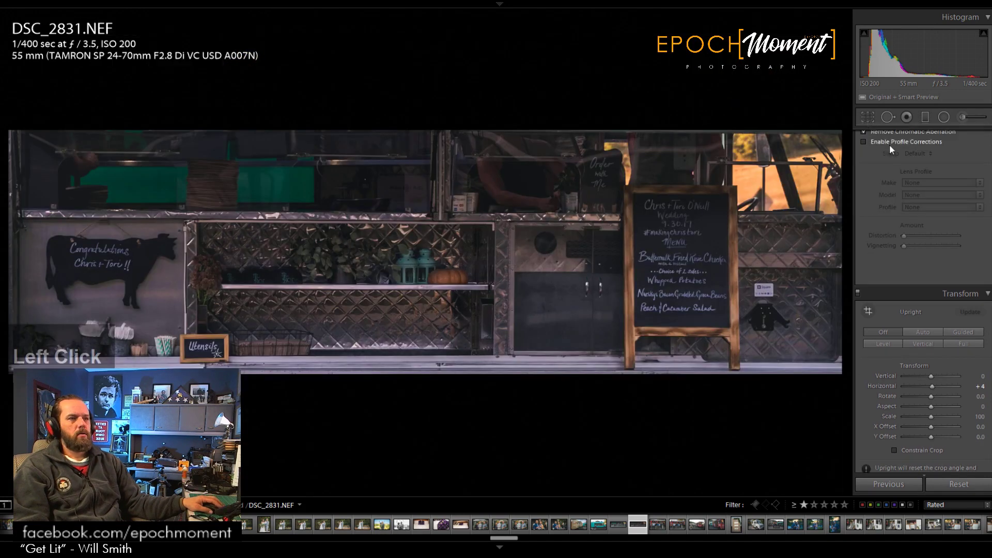
Step: Set DSC_2831.NEF's Exposure to +0.88, Temp to 6902 and Tint to +3
scroll(880, 204, "up", 5)
left_click_drag(932, 223, 937, 225)
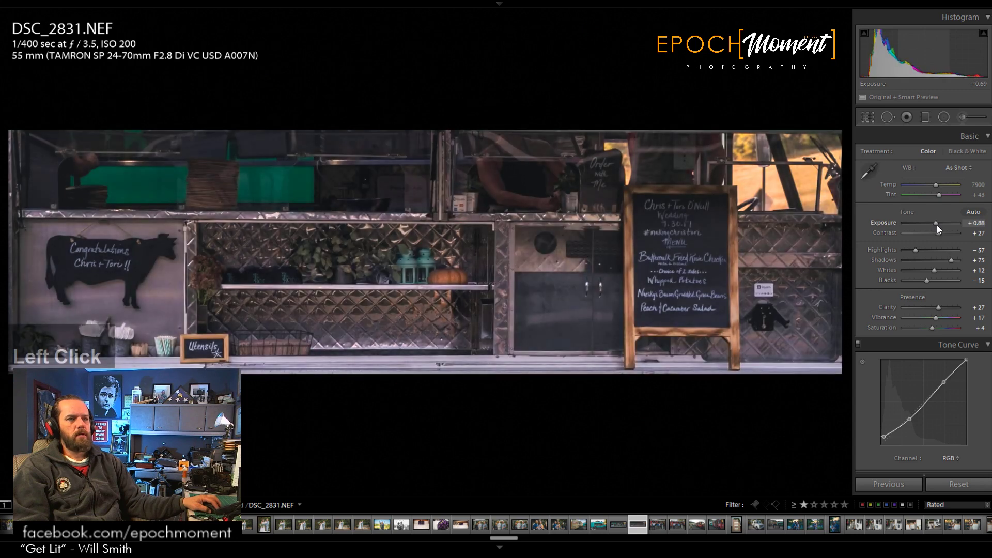
left_click(958, 168)
left_click(936, 192)
left_click_drag(934, 191, 928, 185)
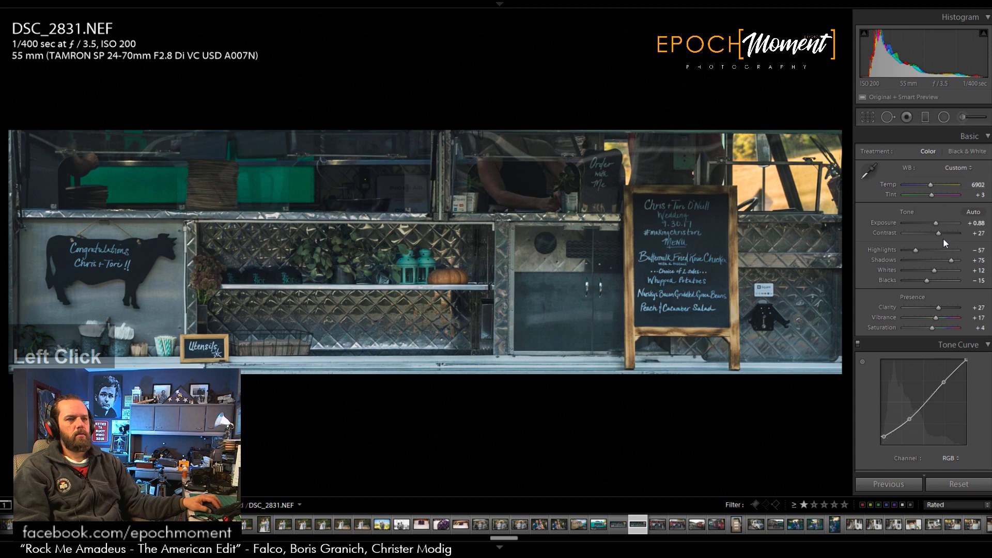
Step: Set Shadows to +82, Highlights to -8 and Clarity to +31, and slightly raise the tone curve's upper point
left_click_drag(947, 262, 928, 251)
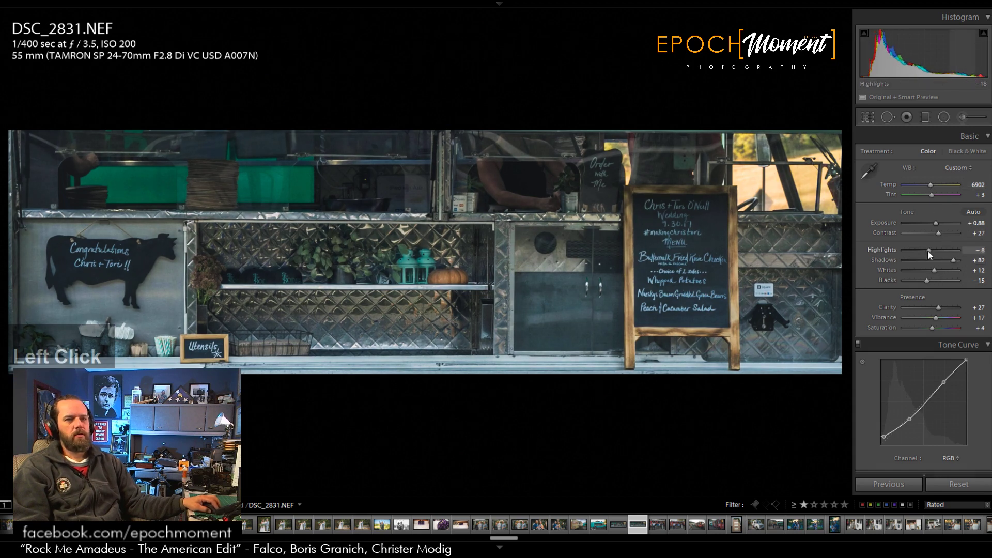
left_click_drag(938, 306, 940, 306)
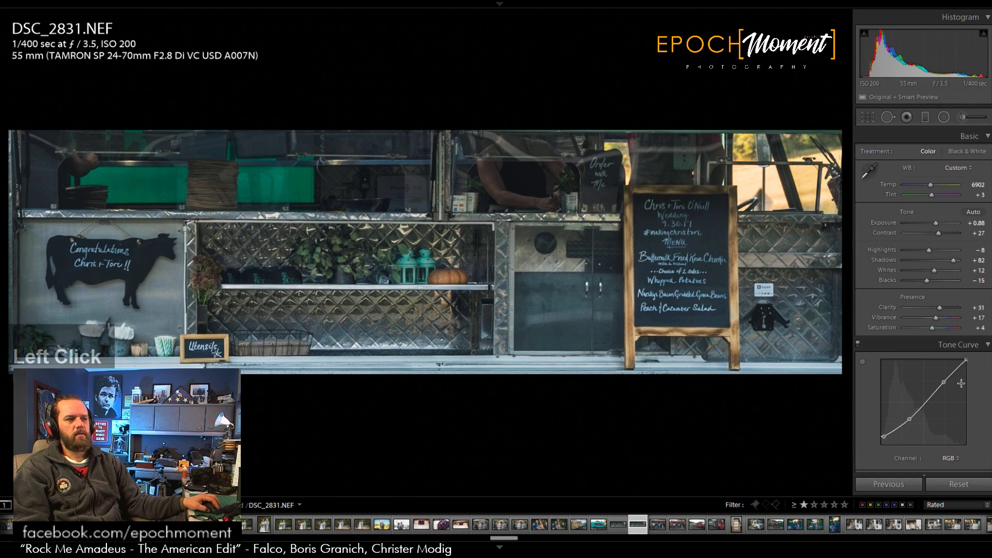
left_click_drag(944, 384, 944, 379)
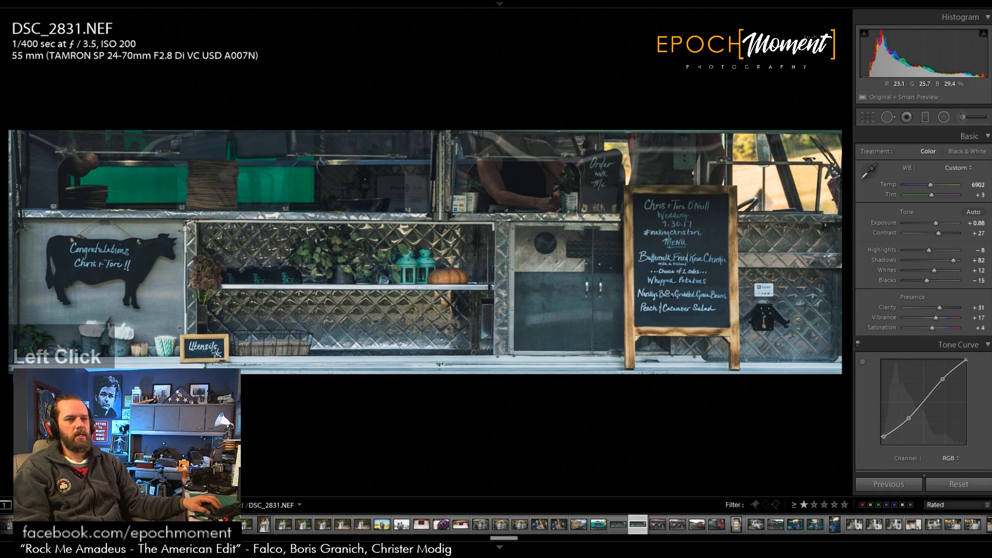
Step: Extend DSC_2831.NEF's crop downward past the website lettering and sideways to the address on the cab door, and apply it
left_click(867, 117)
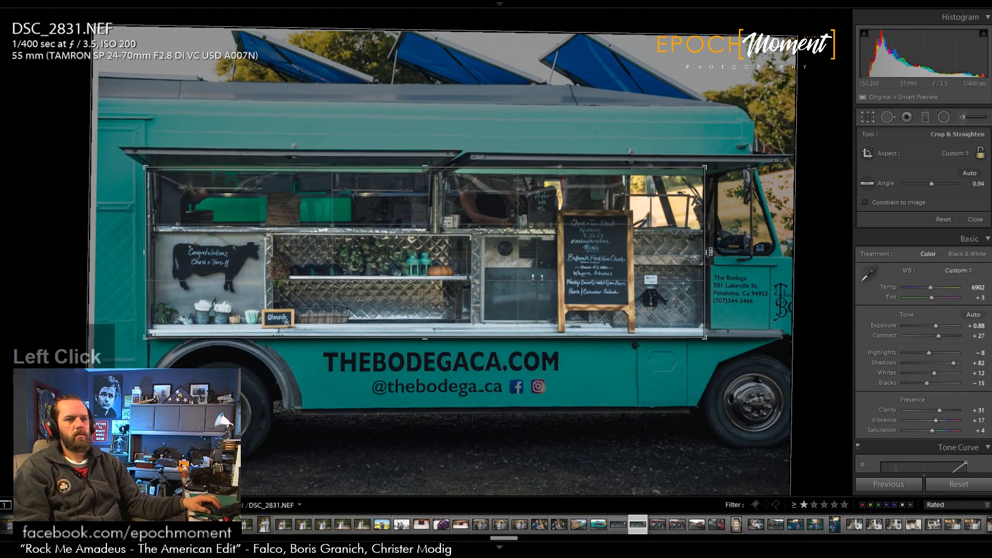
left_click(975, 219)
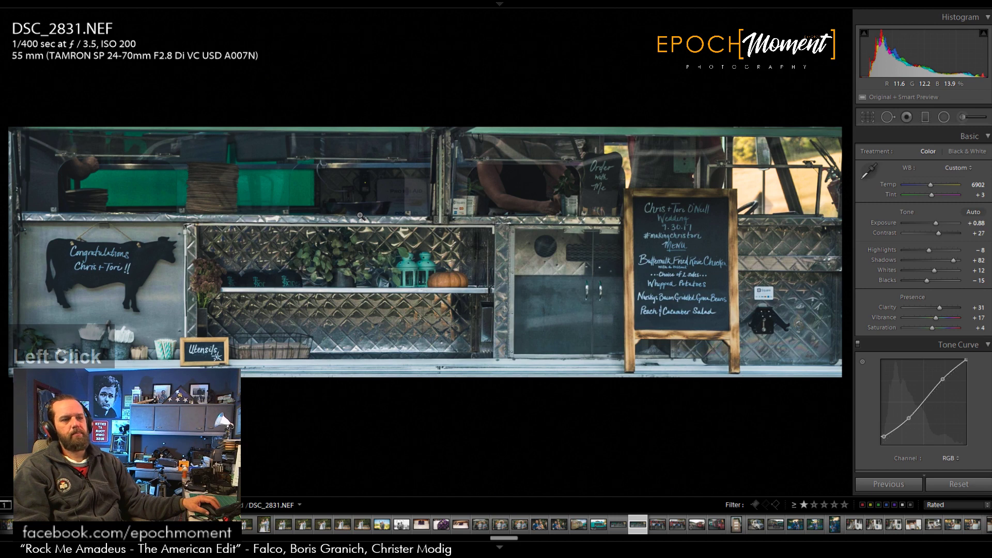
left_click(868, 118)
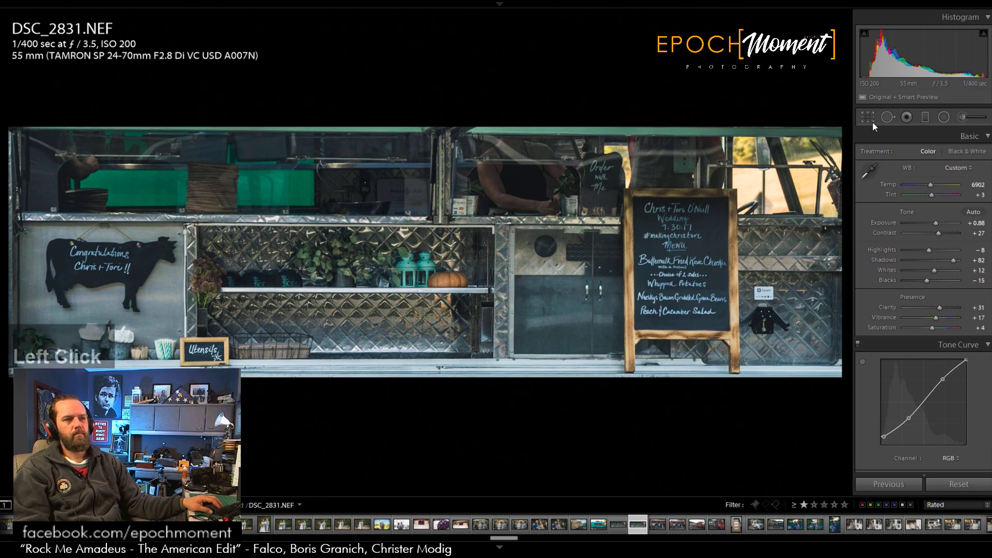
left_click_drag(453, 337, 453, 369)
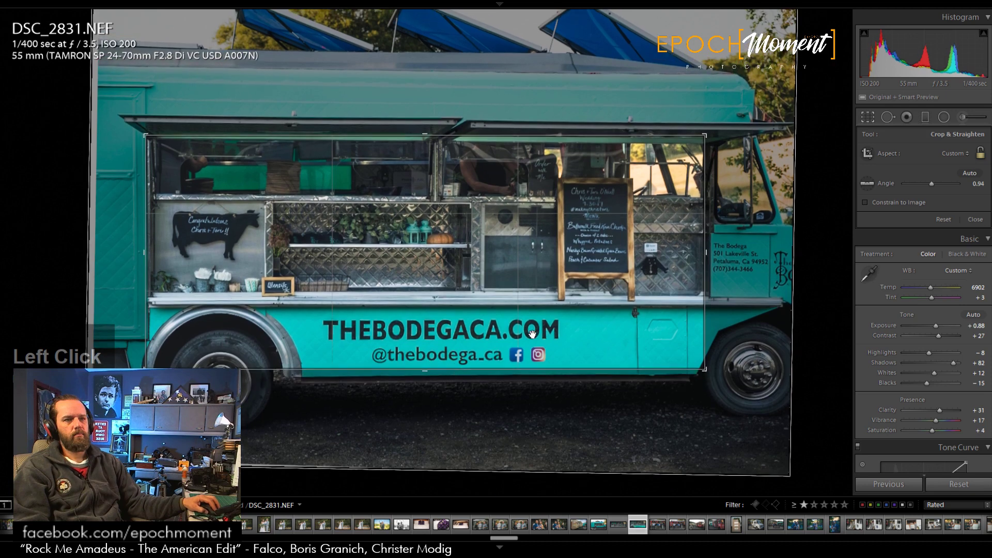
left_click_drag(706, 253, 737, 255)
left_click(968, 221)
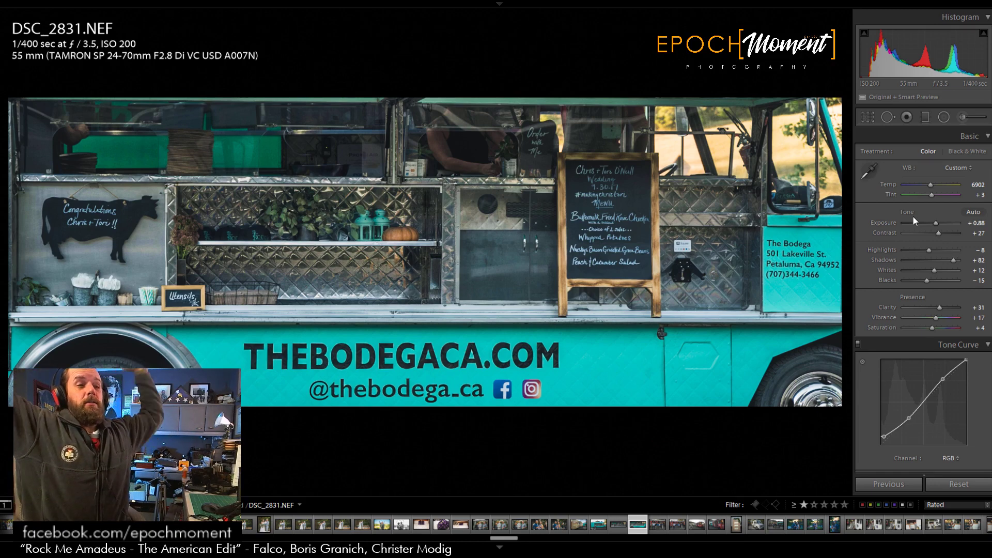
Step: Extend the crop upward to include the awning above the serving window and apply it
left_click(868, 117)
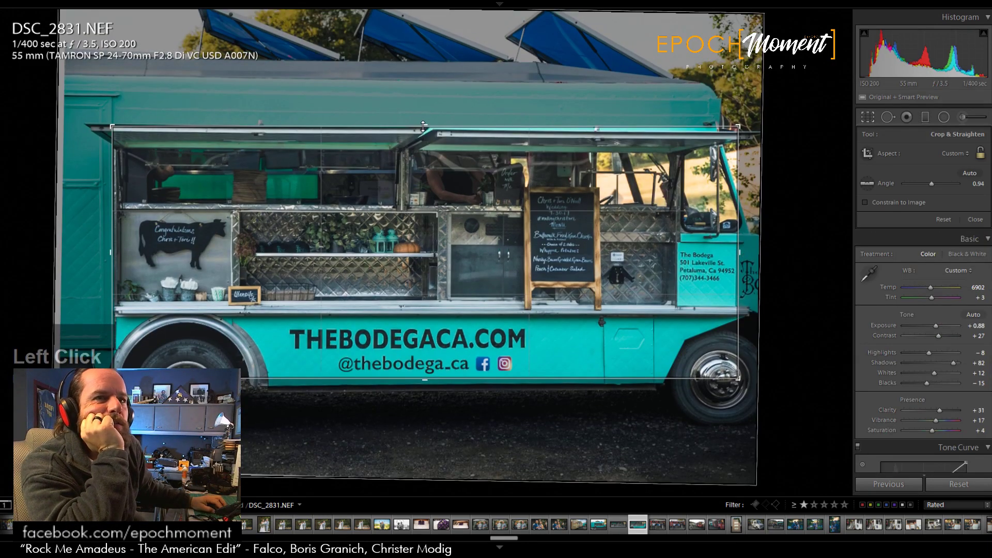
left_click_drag(423, 126, 423, 124)
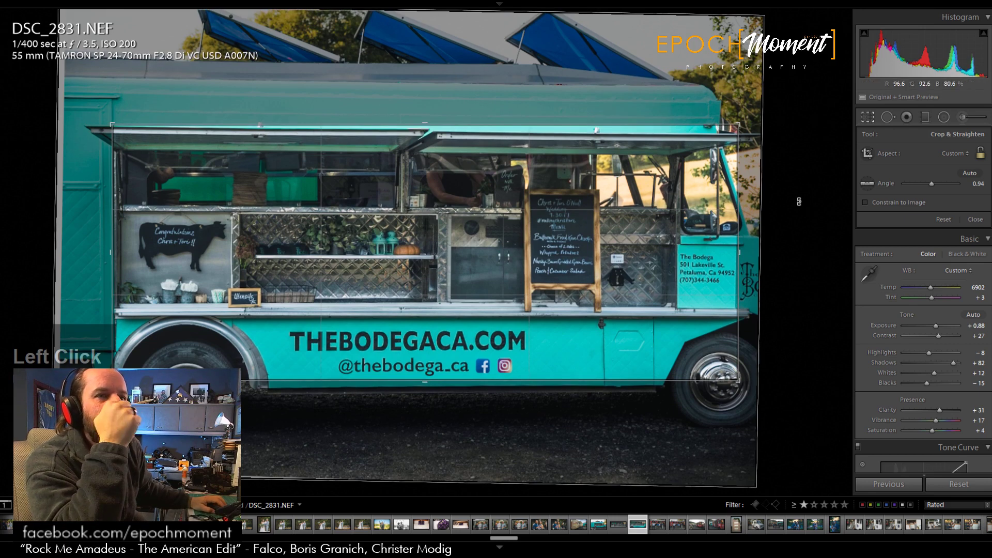
left_click(974, 220)
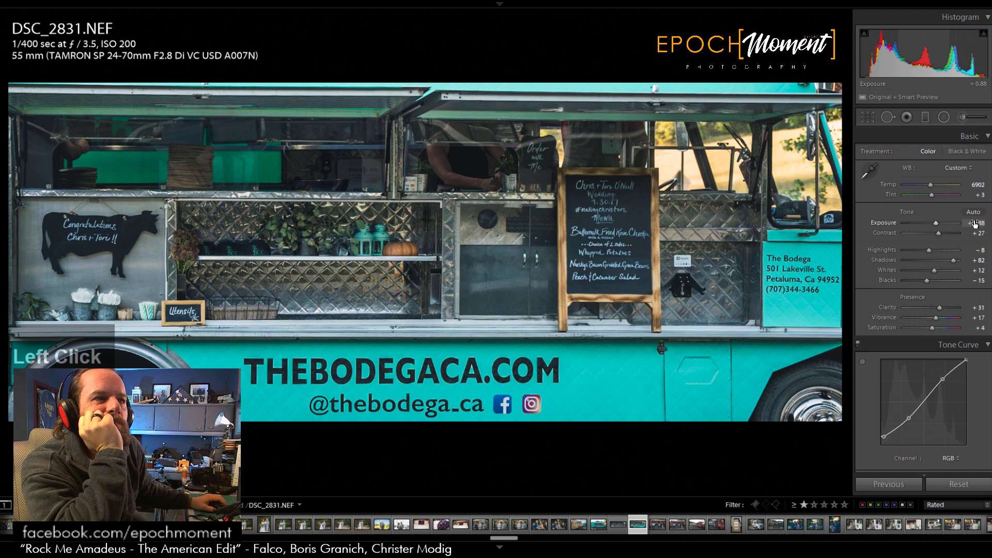
Step: Set the photo's Horizontal perspective transform to +8 and Rotate to -0.6
left_click(868, 117)
scroll(895, 372, "down", 10)
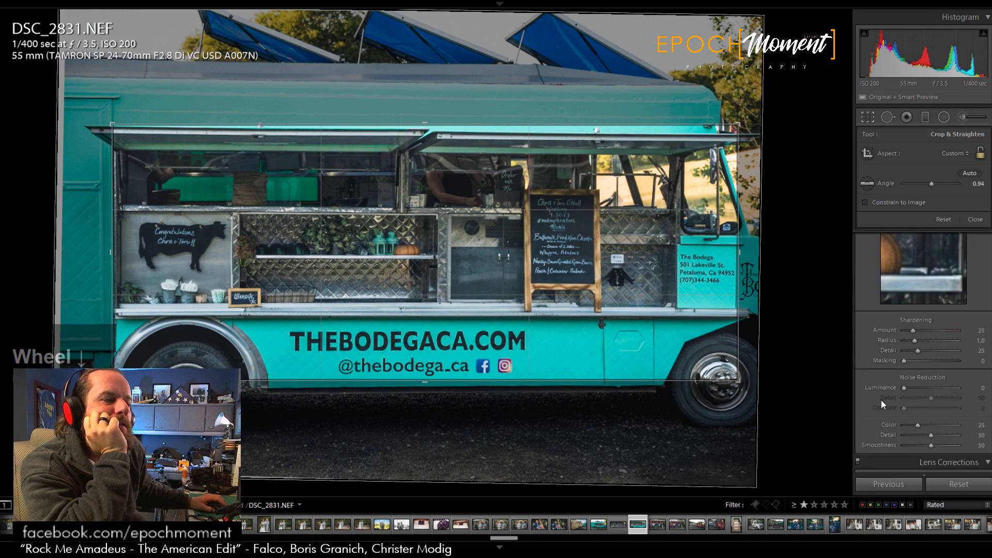
scroll(882, 398, "down", 5)
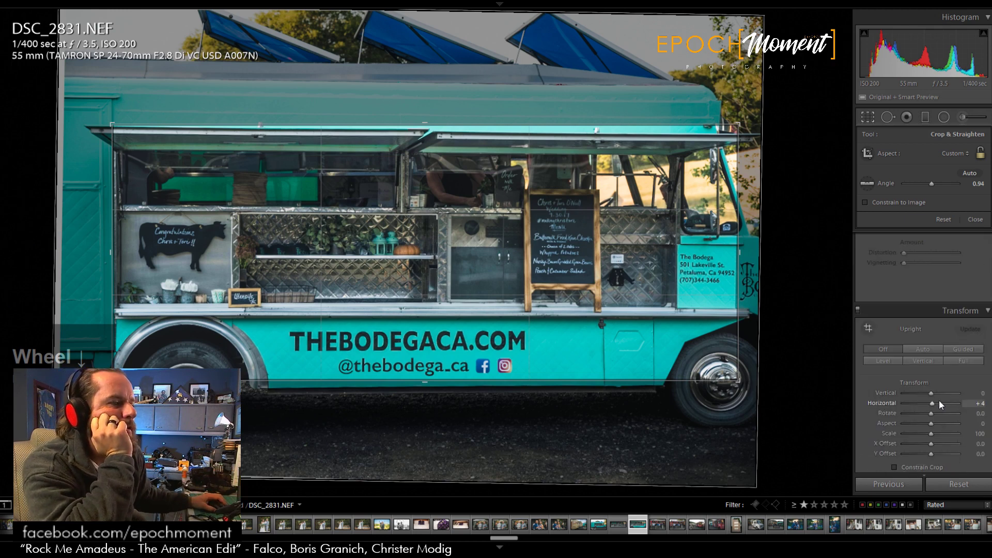
left_click_drag(932, 402, 934, 402)
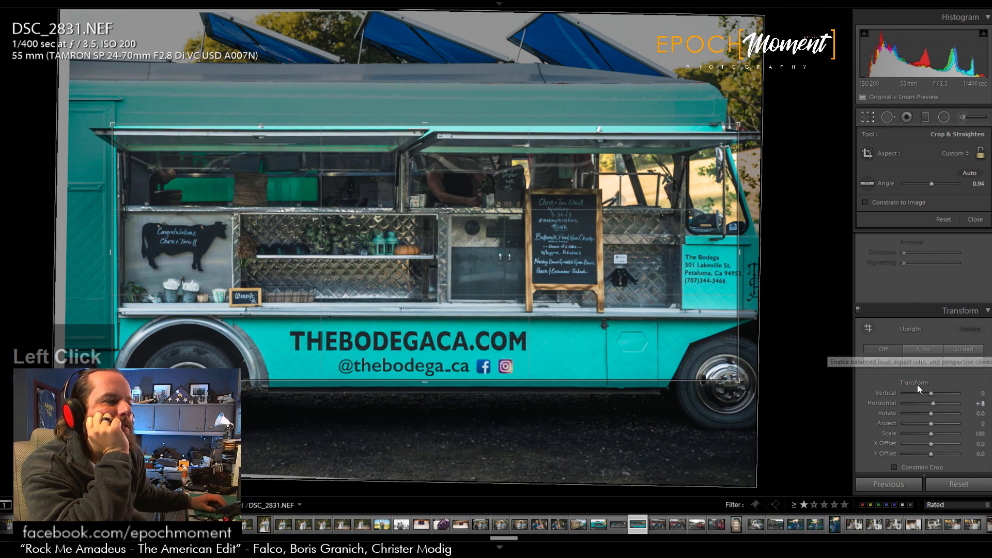
left_click_drag(929, 413, 928, 413)
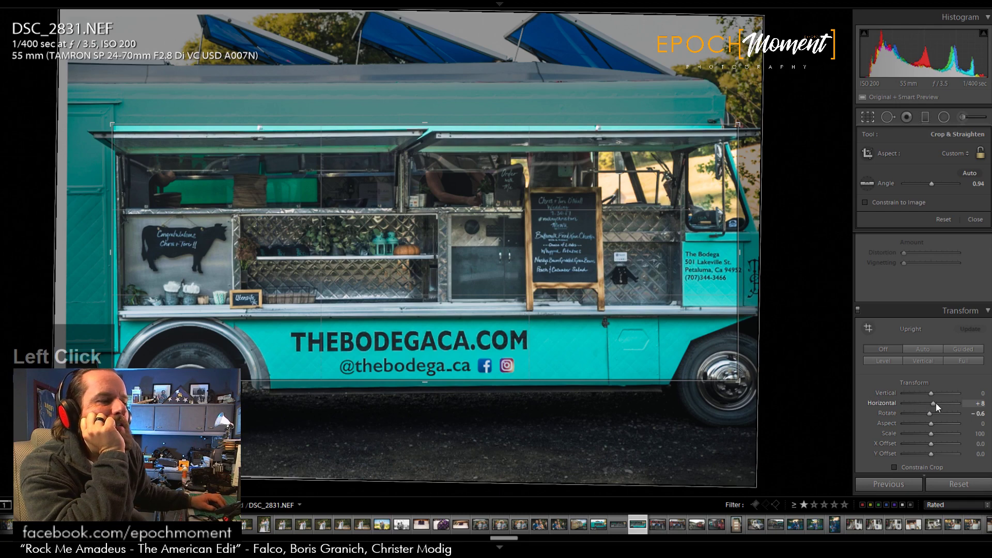
left_click_drag(935, 403, 934, 403)
left_click(935, 403)
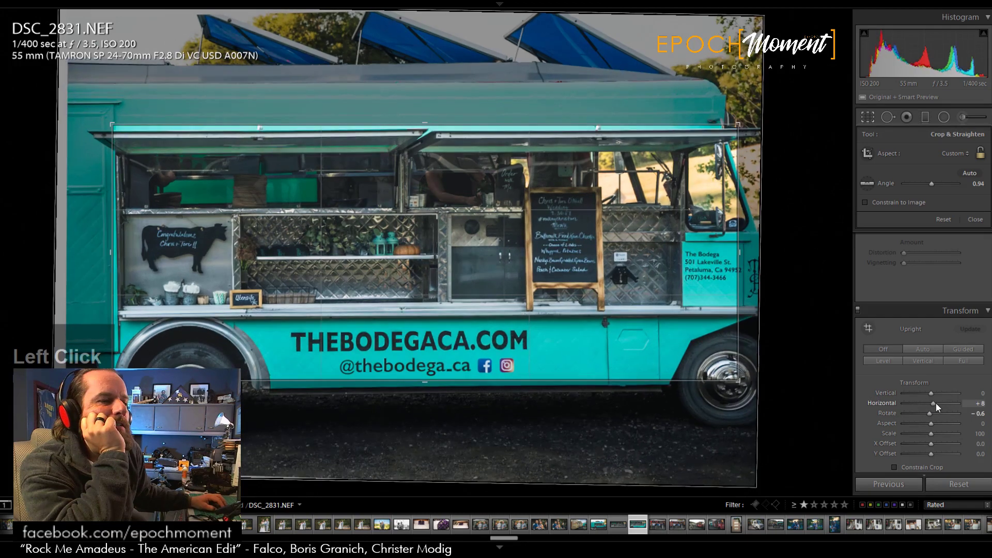
Step: Straighten the photo along the counter ledge, enlarge the crop around the serving side of the truck, and apply it at an angle of 1.20
left_click(872, 187)
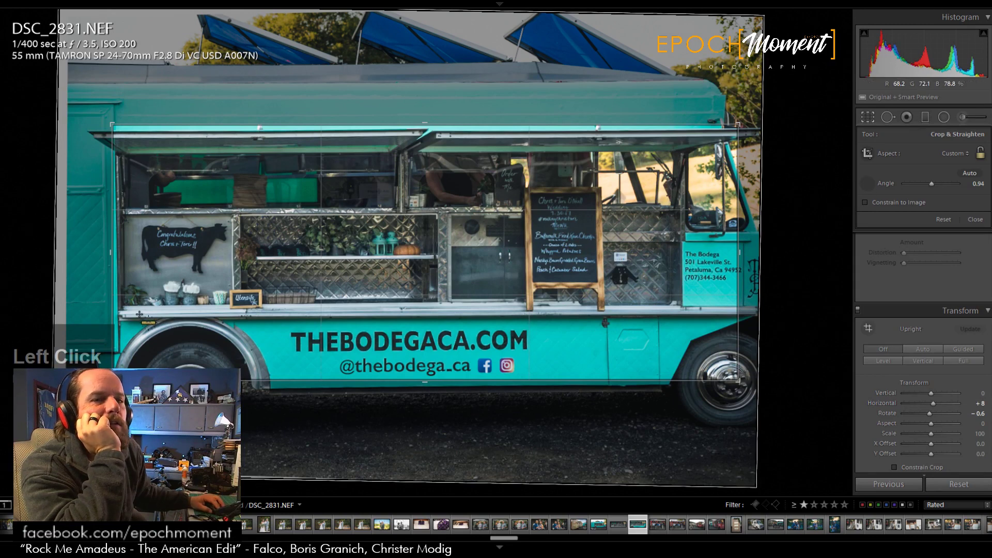
left_click_drag(139, 314, 730, 310)
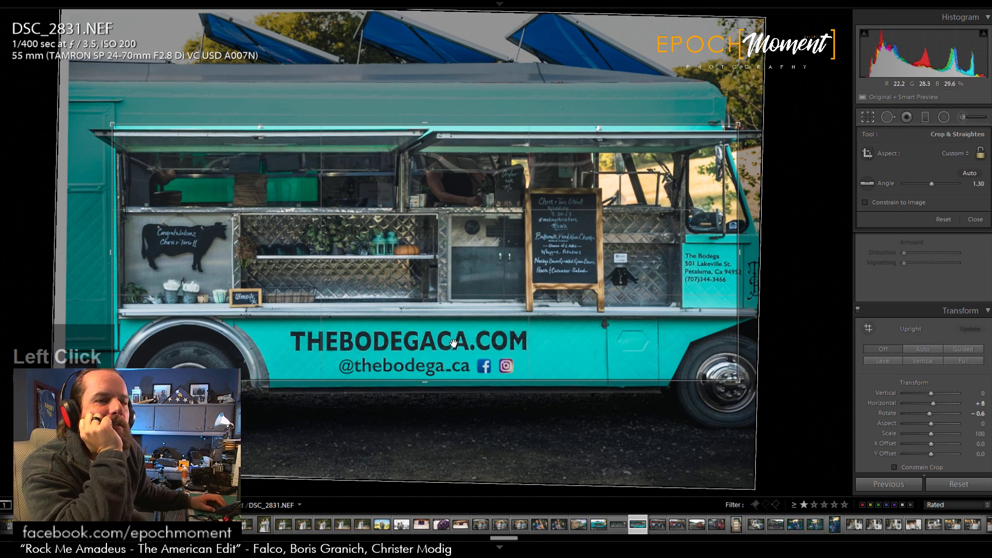
left_click_drag(438, 383, 439, 389)
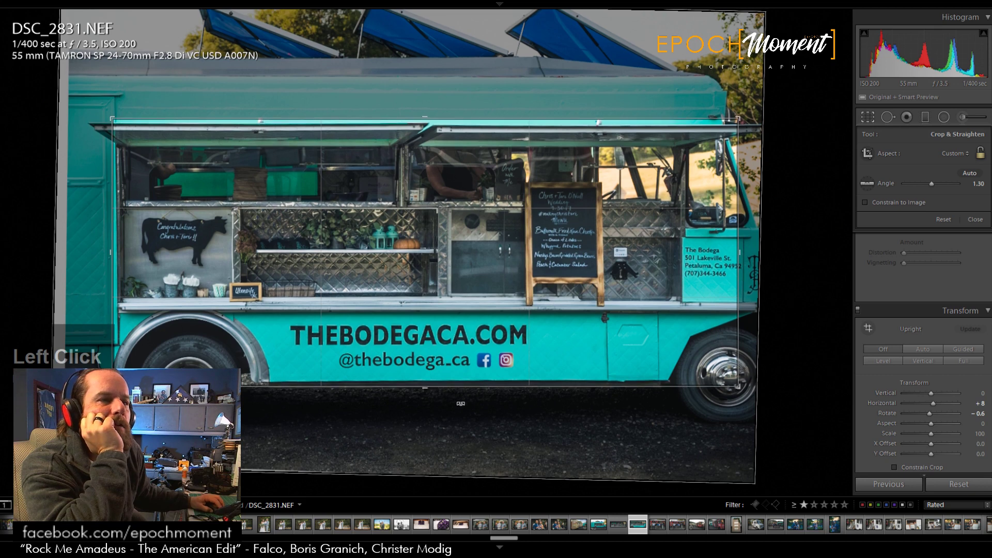
left_click_drag(746, 250, 738, 253)
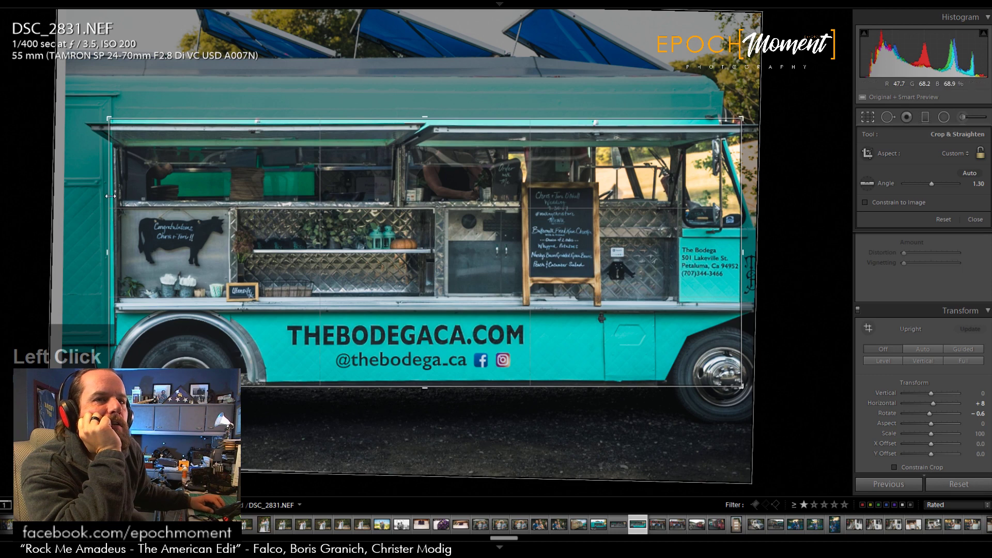
left_click_drag(110, 195, 97, 199)
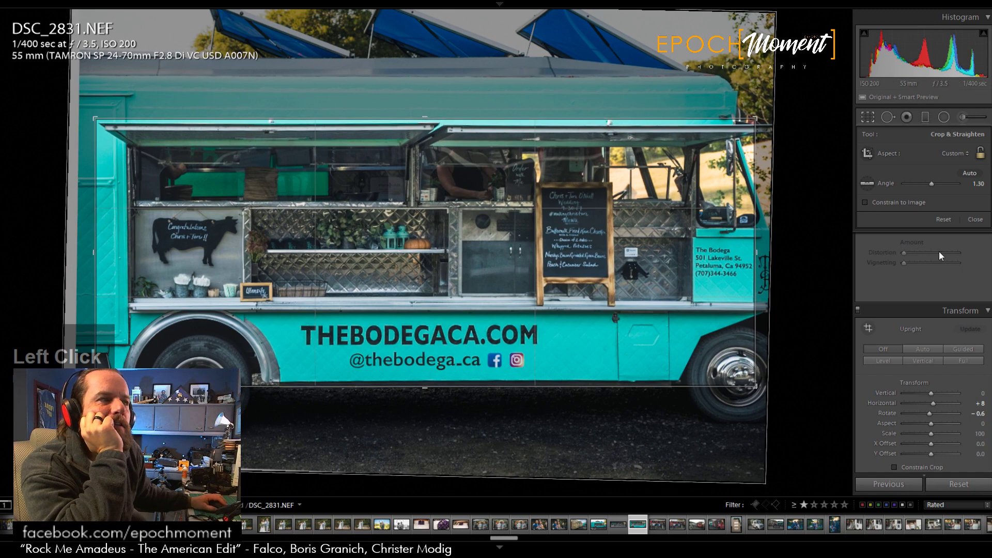
left_click(974, 220)
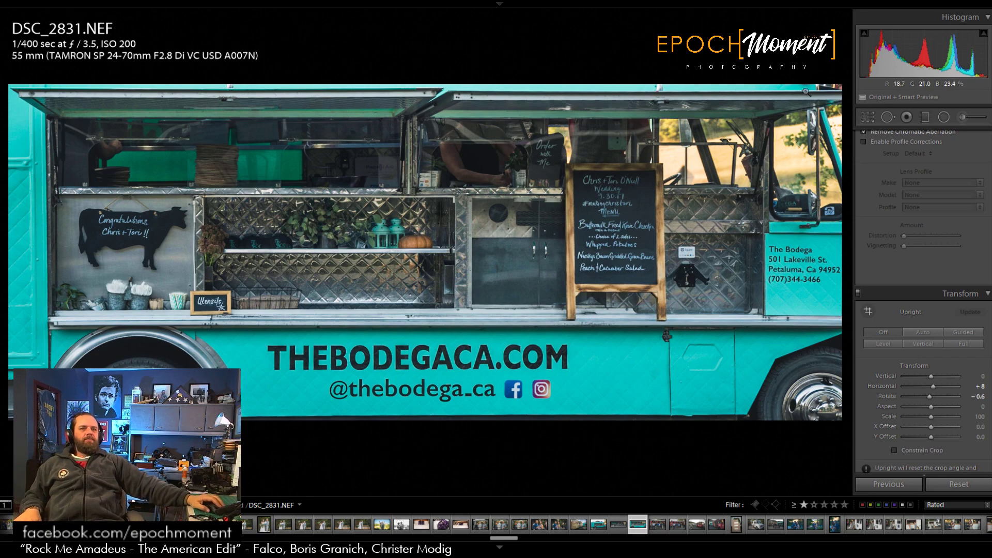
left_click(863, 116)
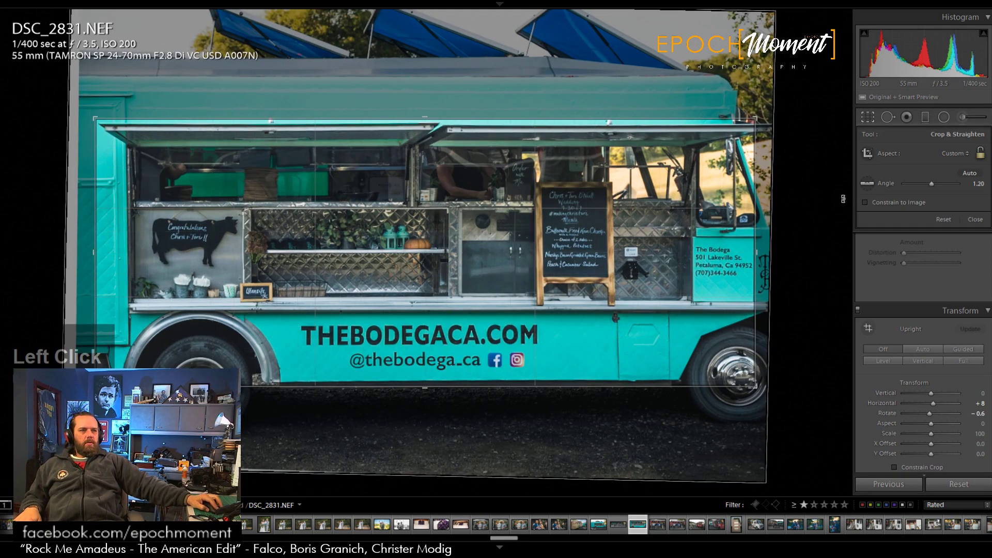
left_click(971, 219)
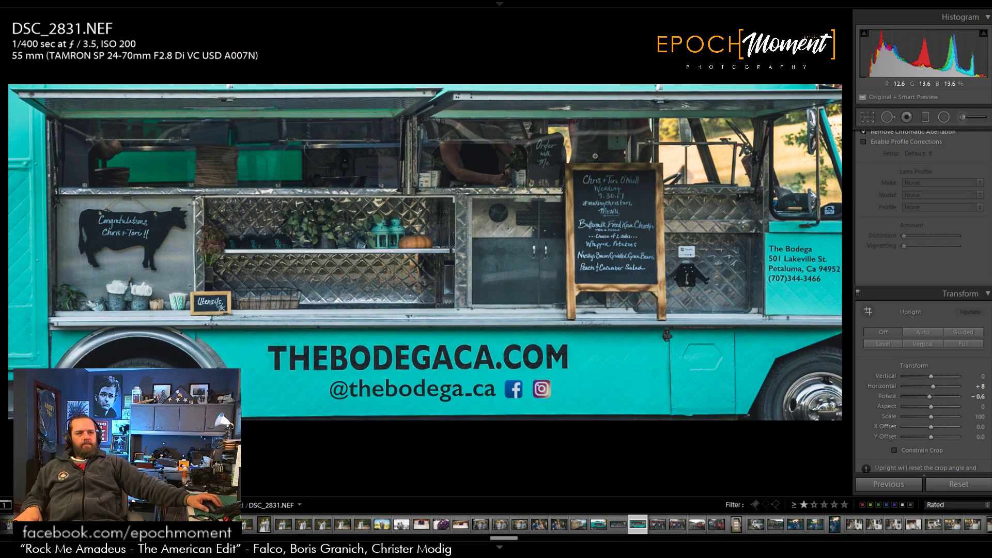
Step: Add a large inverted radial filter around the menu board with Highlights 25, Shadows 61 and Whites 16, and compare its effect on and off
left_click(941, 119)
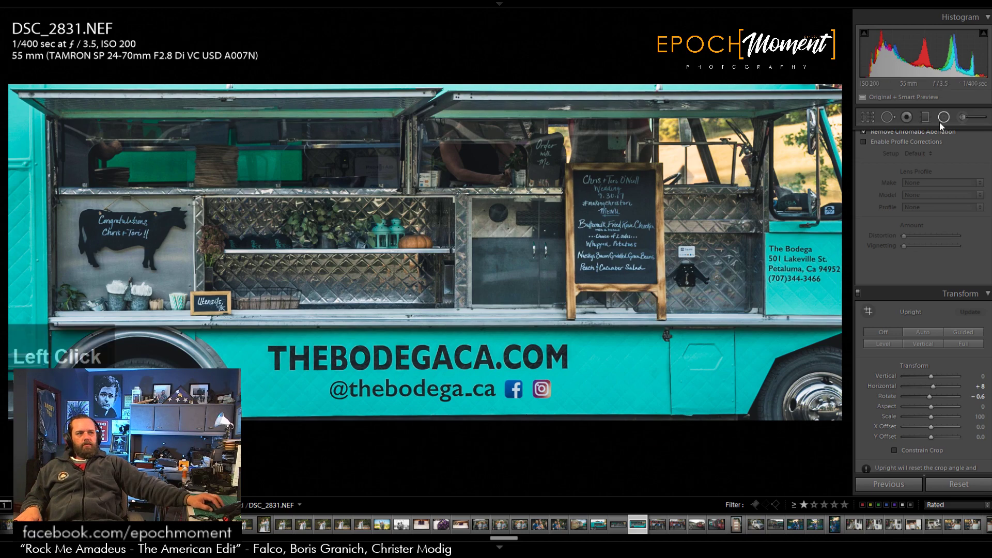
mouse_move(594, 232)
left_mouse_down()
mouse_move(672, 289)
mouse_move(837, 444)
mouse_move(612, 211)
left_mouse_up()
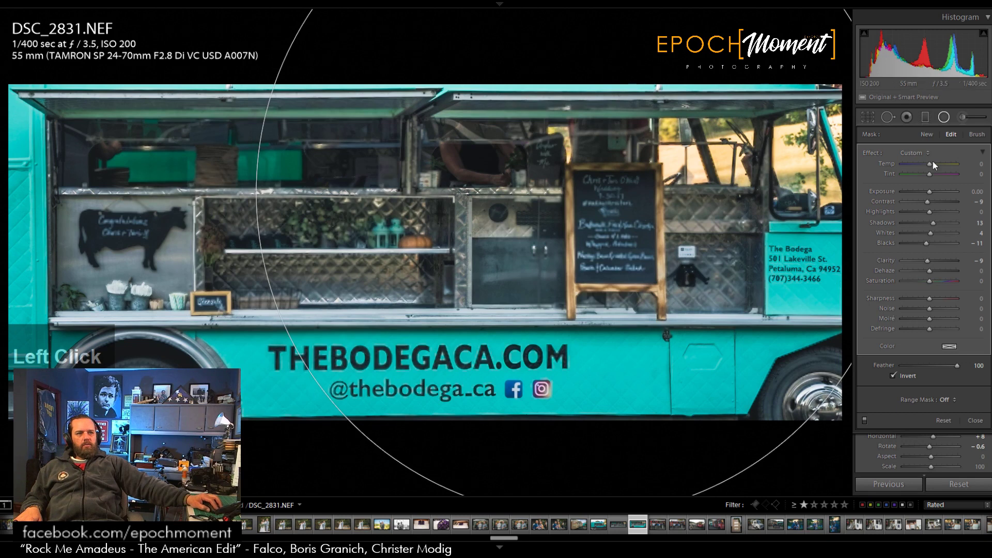
mouse_move(934, 224)
left_mouse_down()
mouse_move(948, 222)
mouse_move(935, 213)
mouse_move(935, 234)
left_mouse_up()
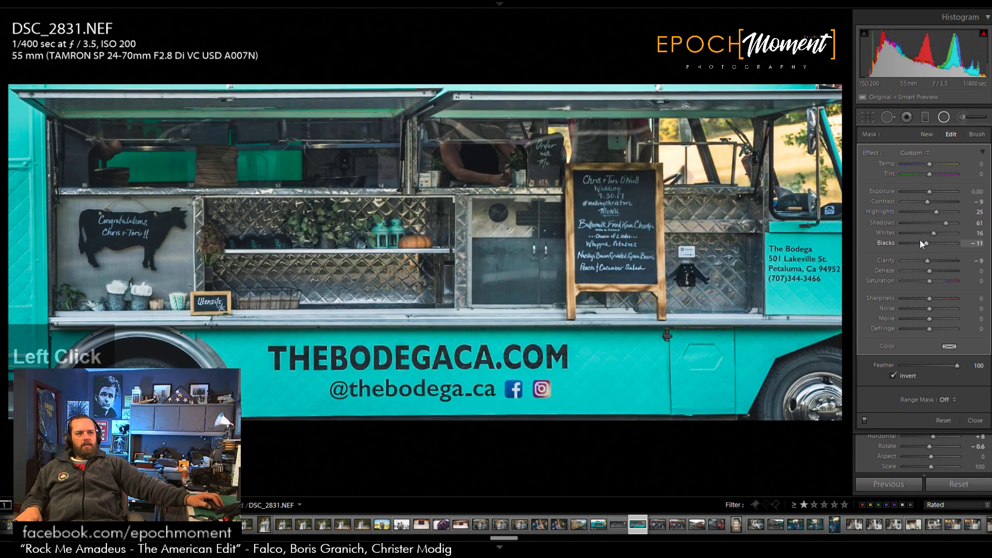
left_click(863, 419)
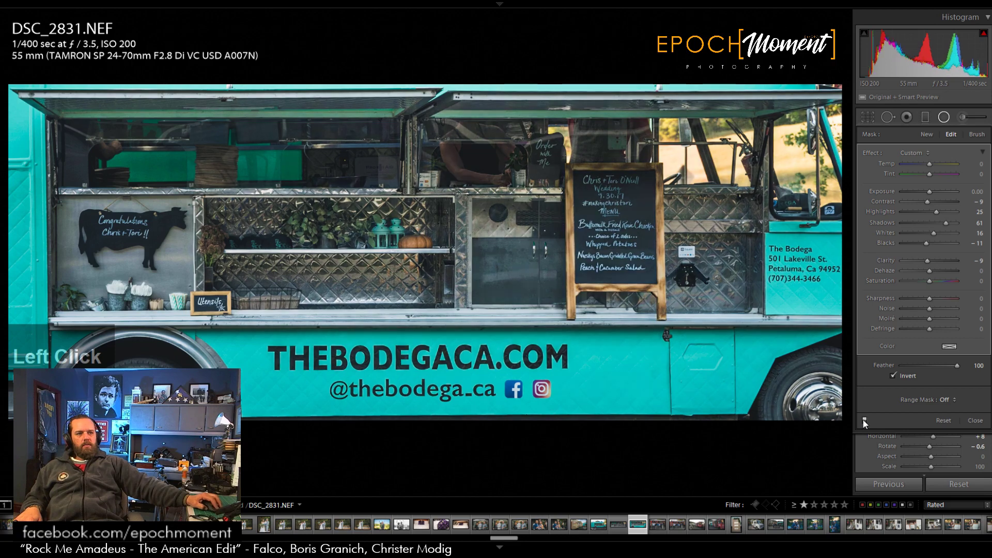
left_click(863, 419)
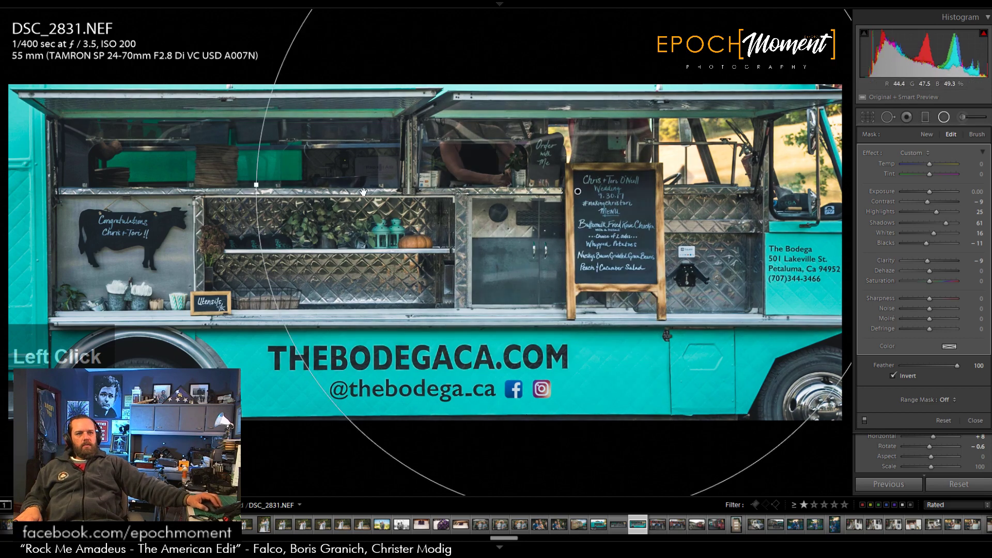
Step: Widen the radial filter to span nearly the whole truck and set its Contrast to -6, Clarity to 0 and Exposure to 0.16
left_click_drag(235, 184, 23, 172)
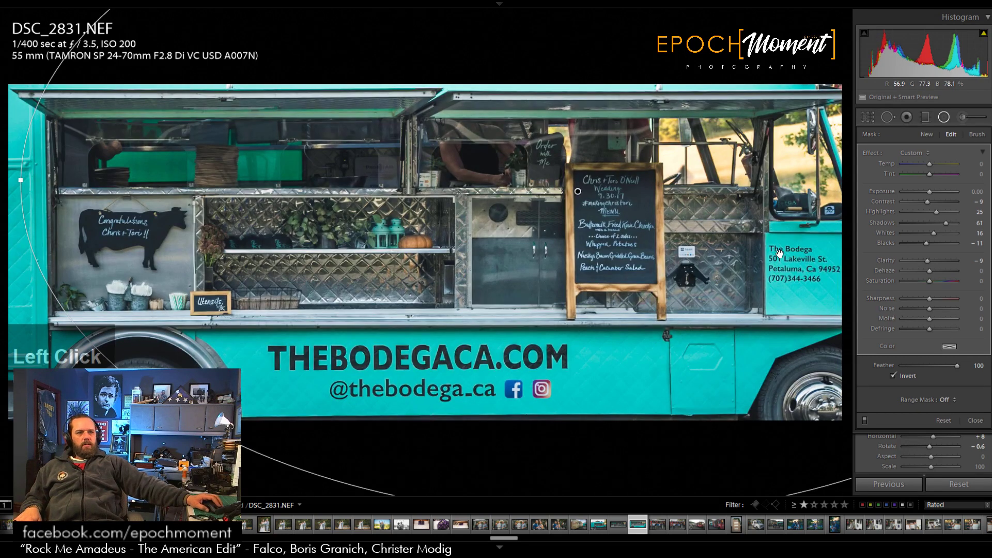
left_click(927, 200)
left_click_drag(928, 261, 928, 261)
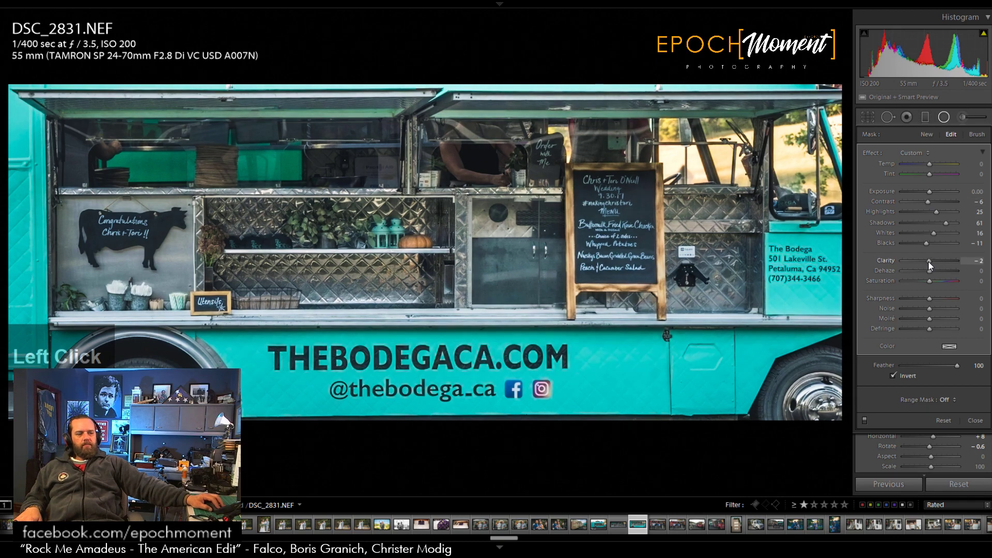
left_click(928, 261)
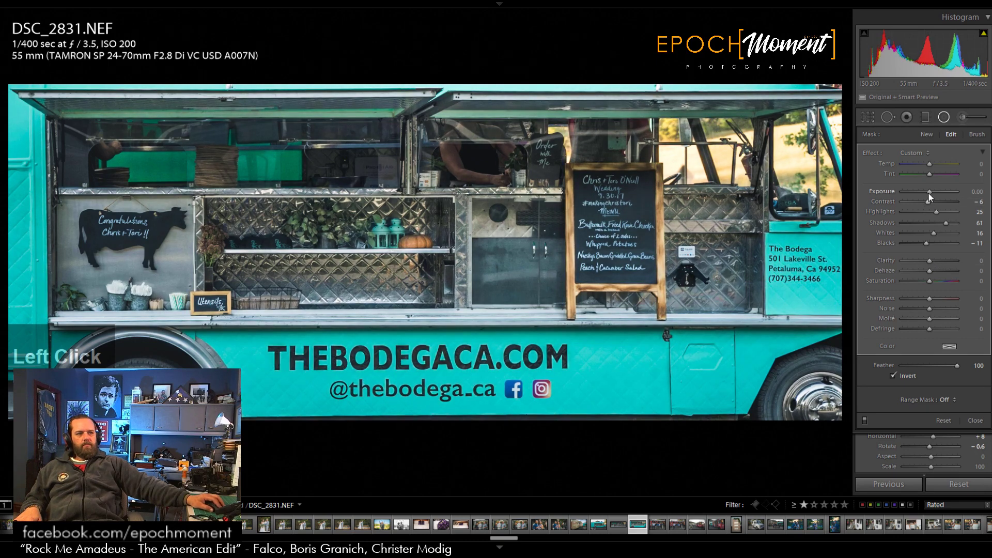
left_click_drag(928, 192, 929, 192)
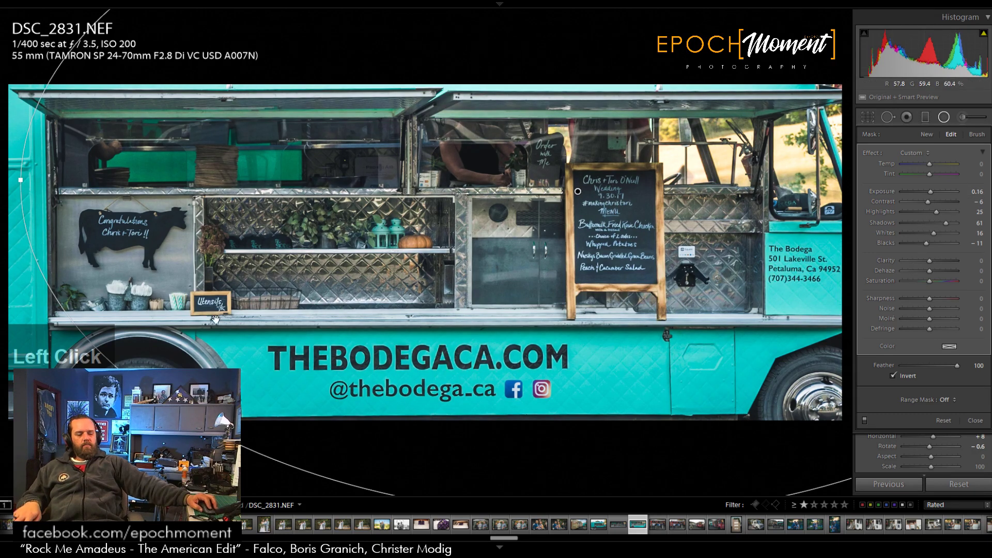
Step: Shift the radial filter up and flatten it so its lower edge meets the counter ledge, and finish the filter
left_click_drag(621, 346, 619, 317)
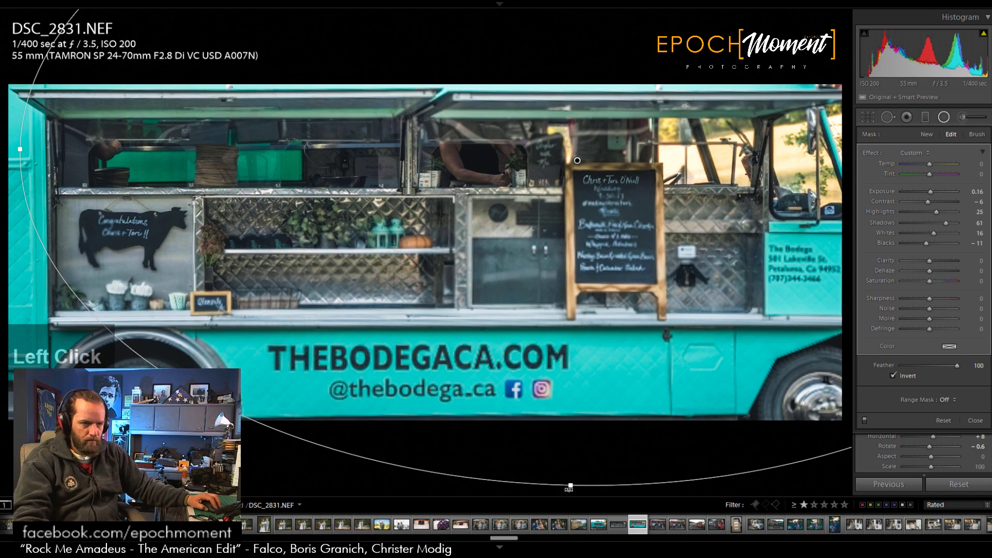
left_click_drag(571, 486, 571, 329)
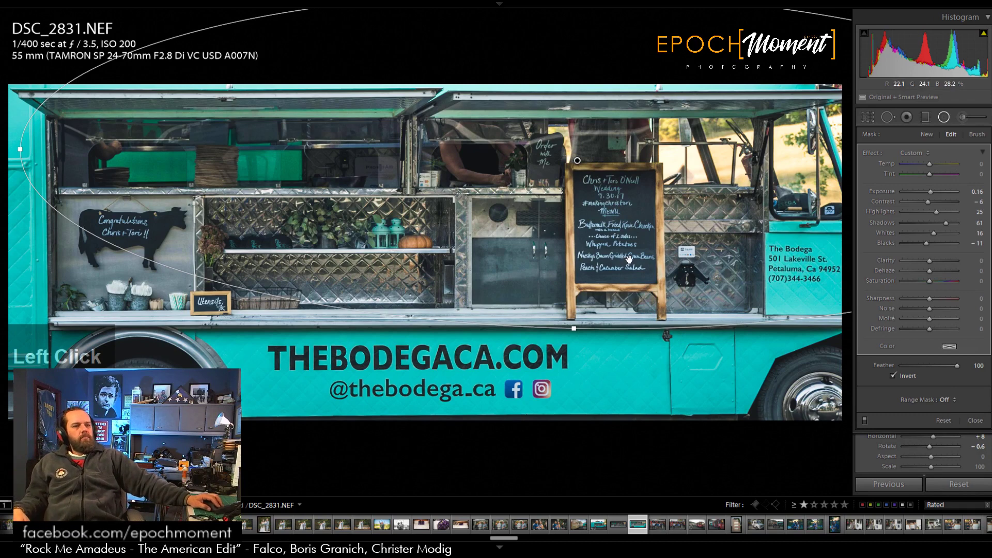
left_click(975, 421)
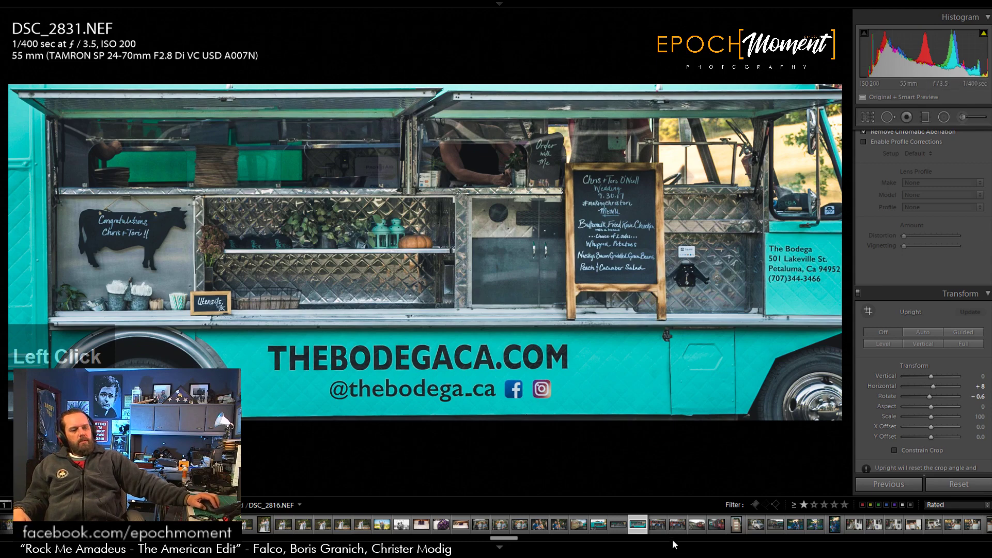
Step: Open the group photo DSC_2833.NEF, add an inverted radial filter over the people with Shadows 41, and finish the filter
left_click(657, 525)
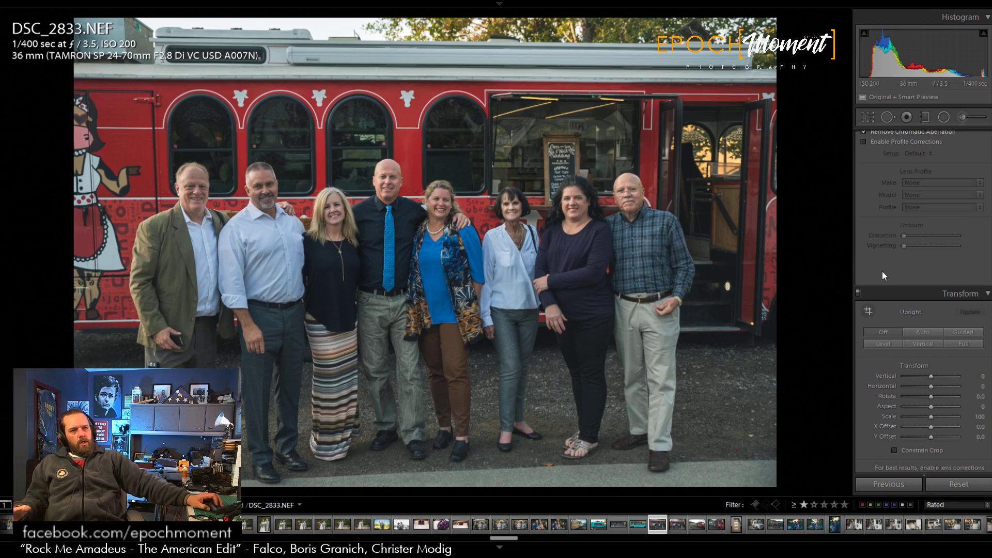
scroll(882, 271, "up", 10)
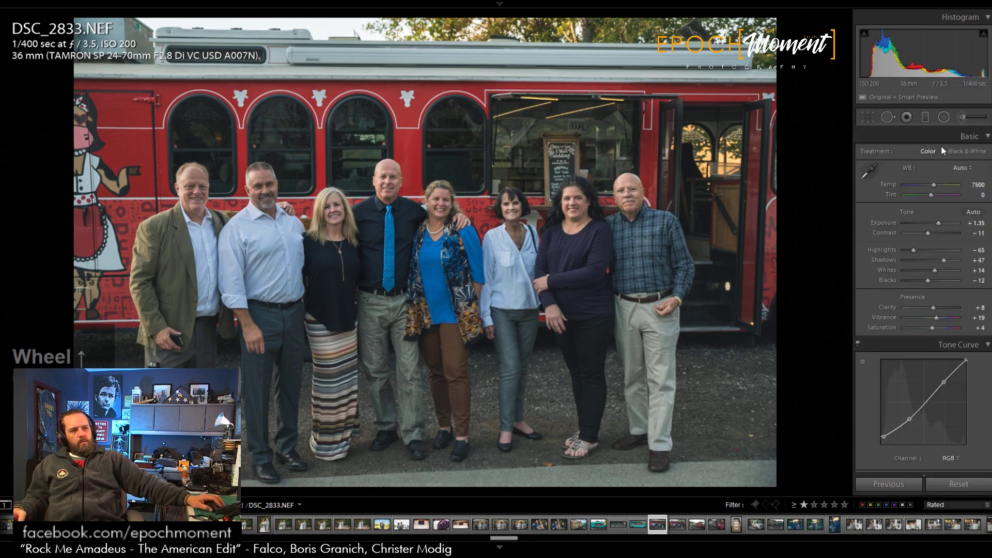
left_click(944, 117)
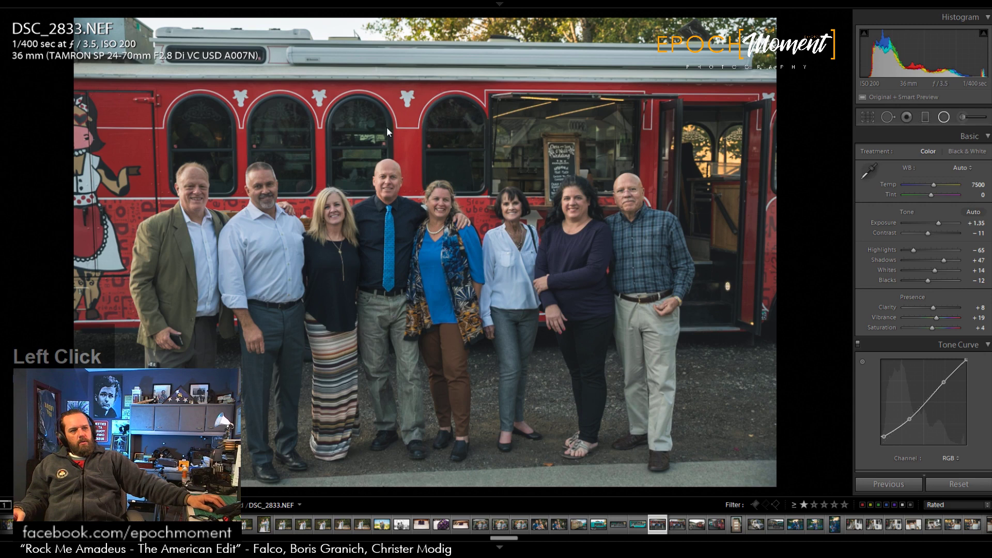
left_click(386, 257)
left_click_drag(386, 258, 422, 234)
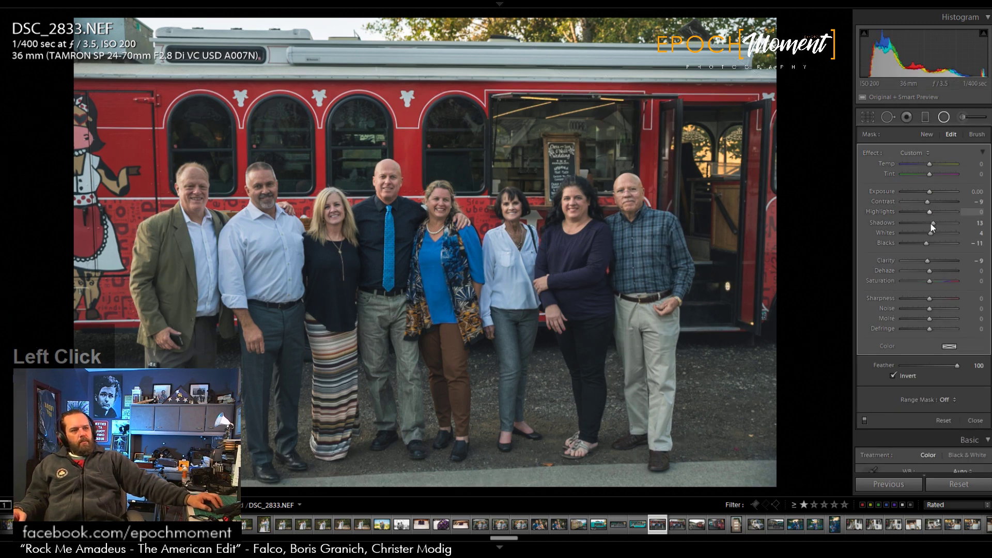
left_click_drag(933, 222, 936, 224)
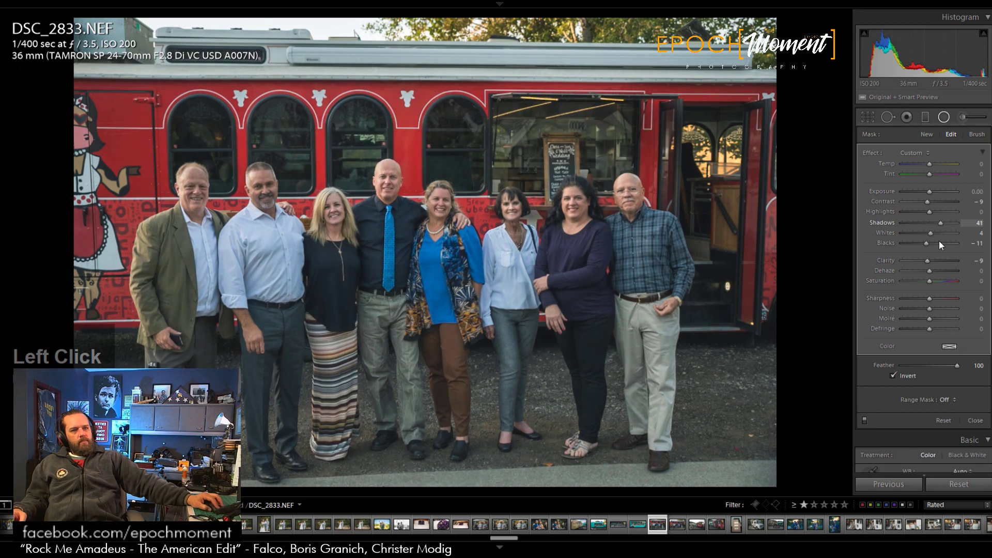
left_click(976, 421)
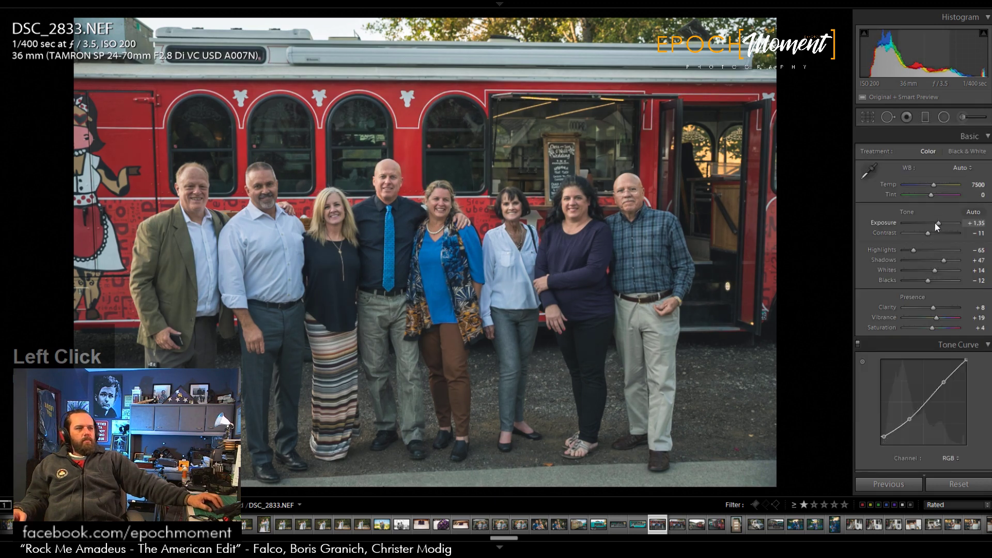
Step: Set the group photo's Contrast to +8, Highlights to -57, Shadows to +73, Whites to +8 and Blacks to -8, checking faces up close
left_click_drag(929, 230, 915, 254)
left_click(404, 182)
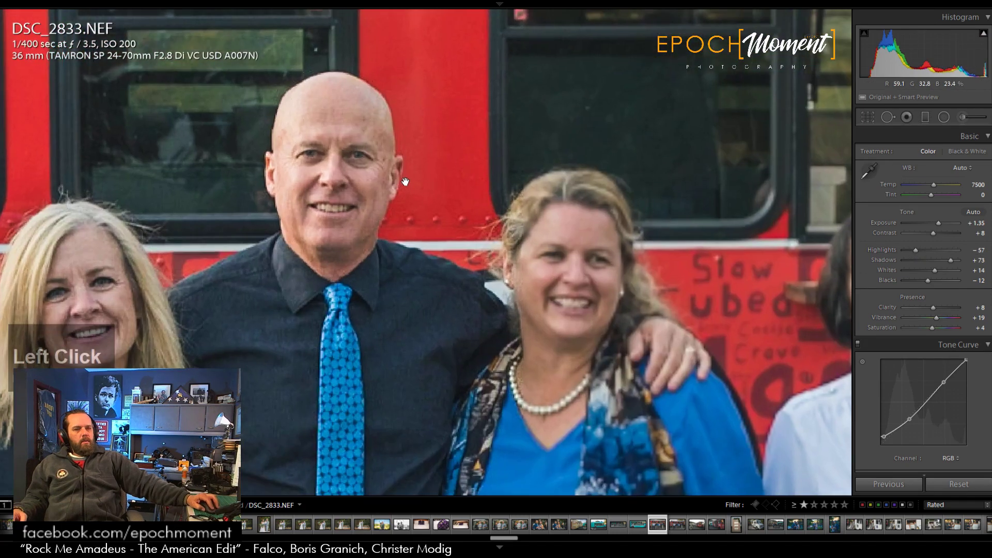
left_click_drag(568, 329, 435, 233)
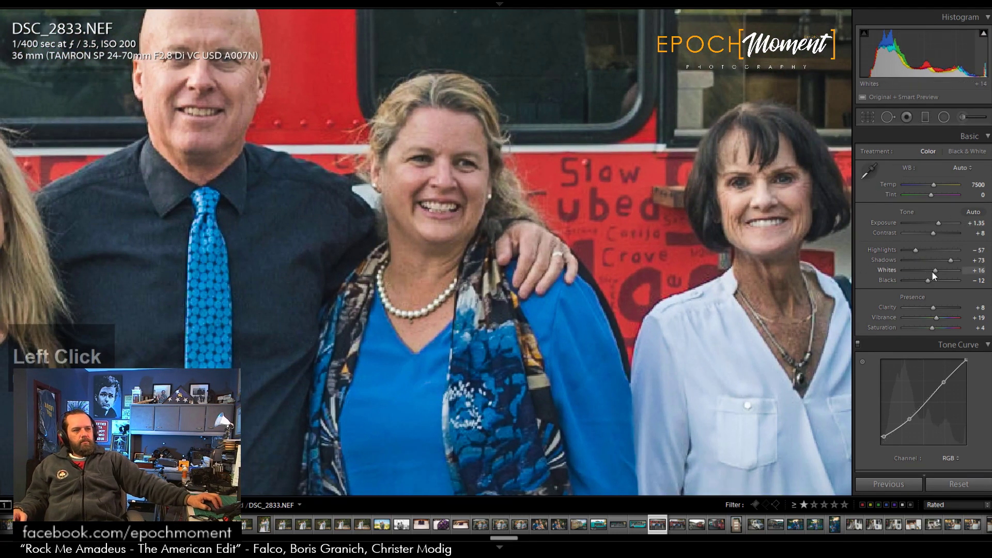
left_click_drag(932, 272, 930, 272)
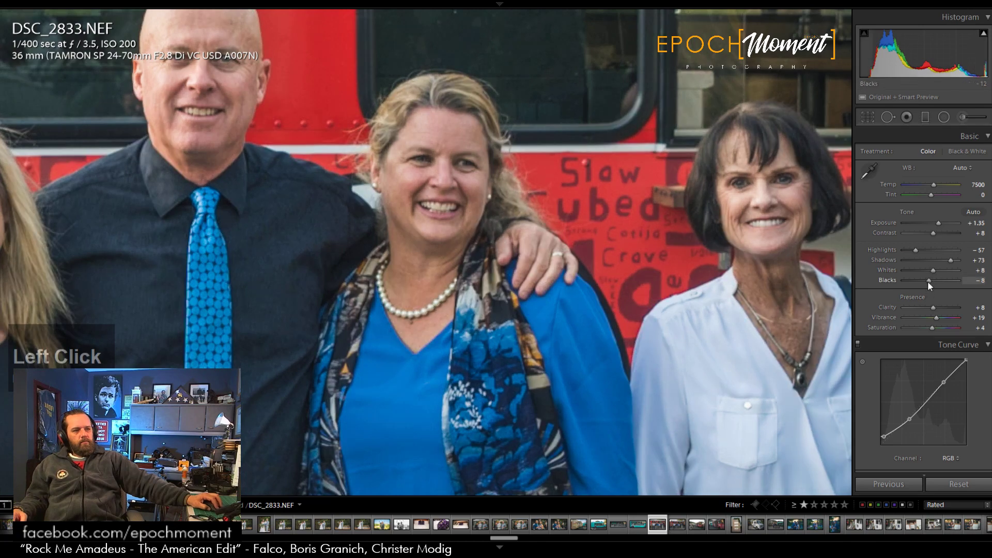
left_click(686, 216)
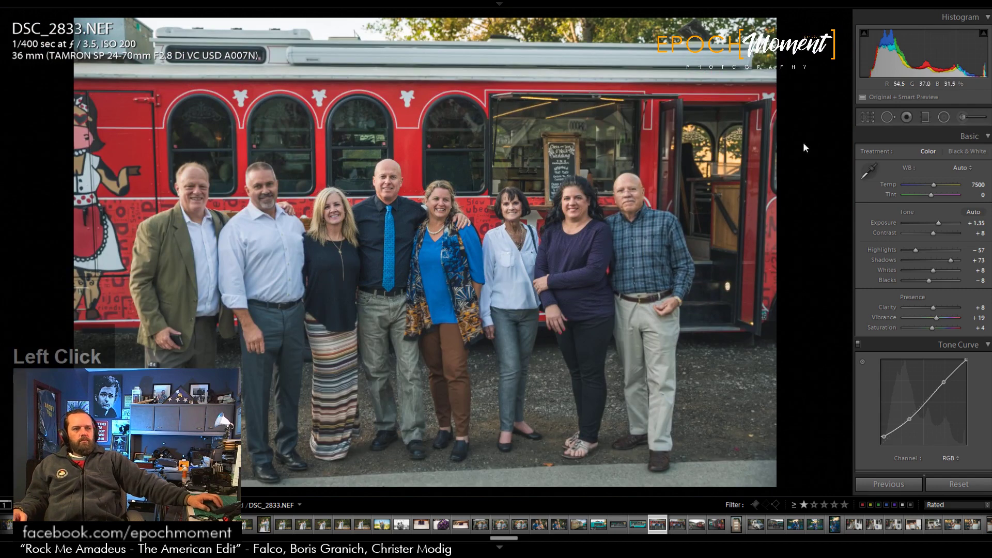
Step: Crop the group photo tighter, trimming the truck's roof and sides, rotate it to an angle of -0.33, and apply the crop
key("r")
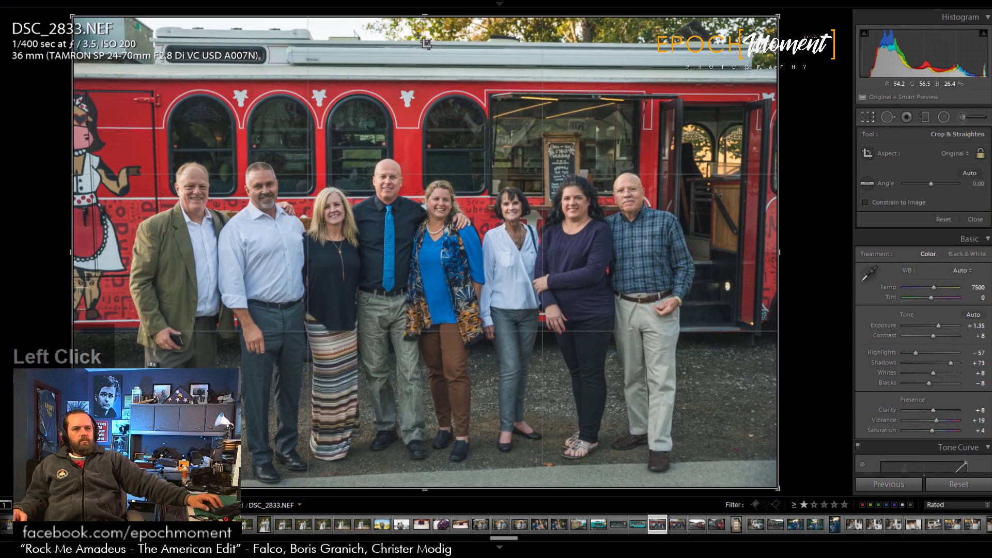
left_click_drag(425, 16, 424, 36)
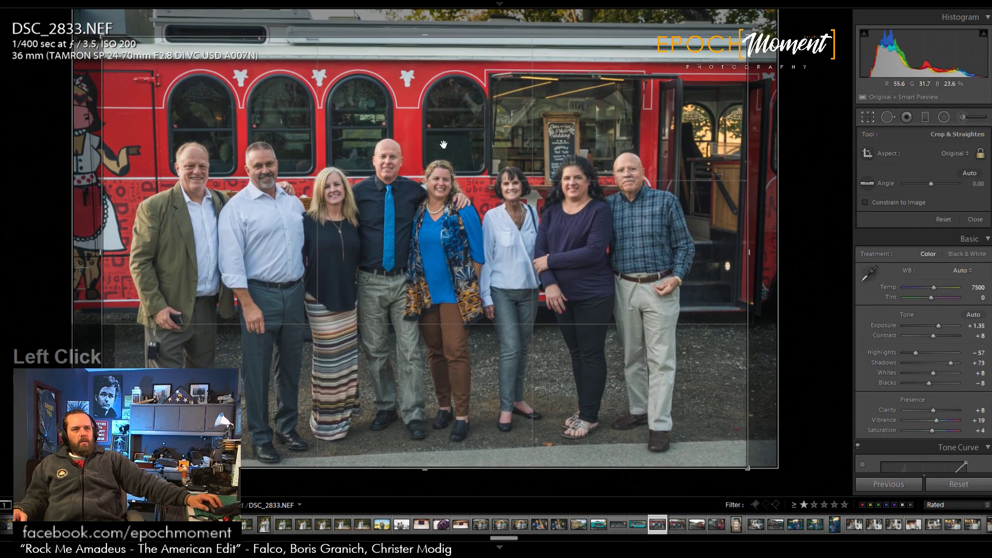
left_click_drag(443, 144, 457, 130)
left_click_drag(763, 249, 758, 244)
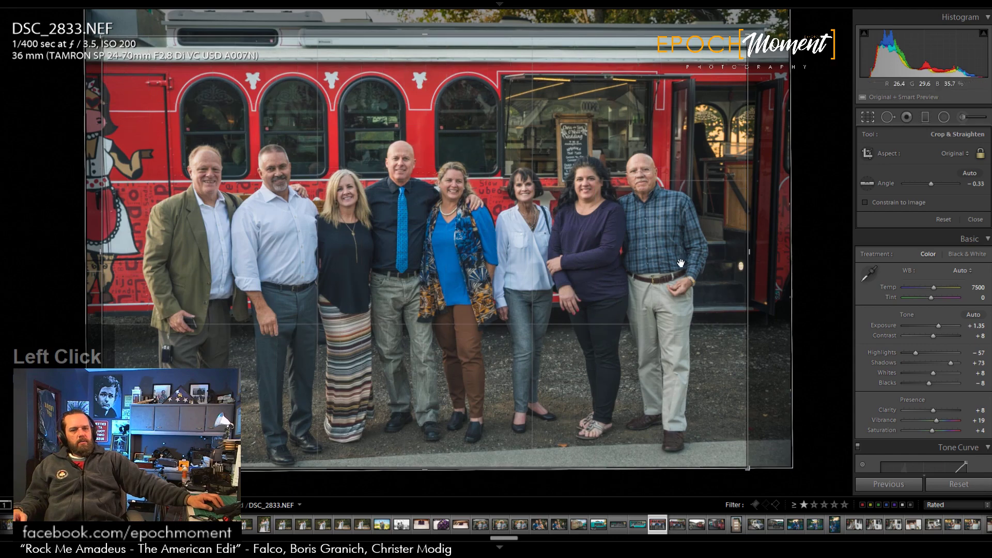
left_click(975, 219)
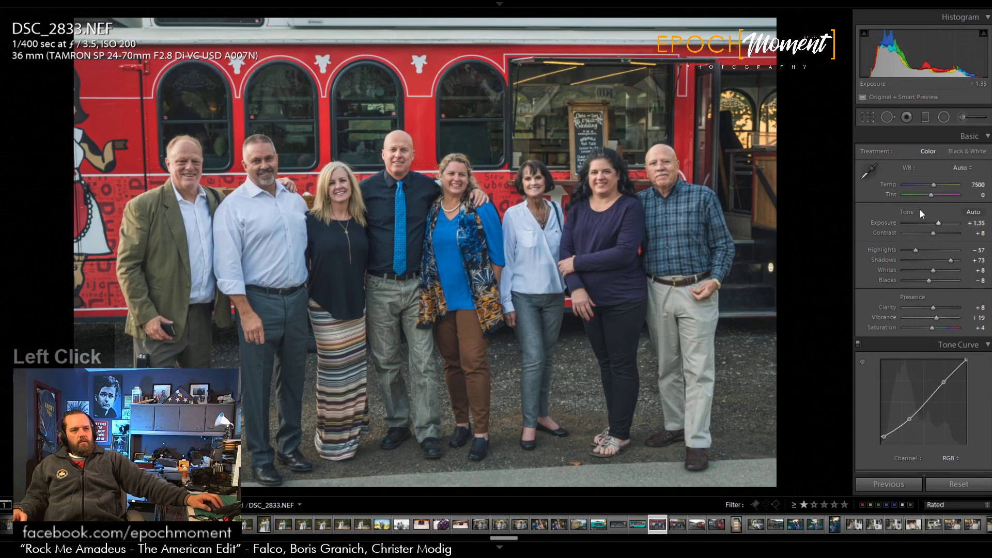
Step: Set Temp to 7686, Exposure to +1.47, Contrast to +24, Highlights to -75 and Shadows to +67, and check the faces up close
left_click_drag(933, 187, 934, 187)
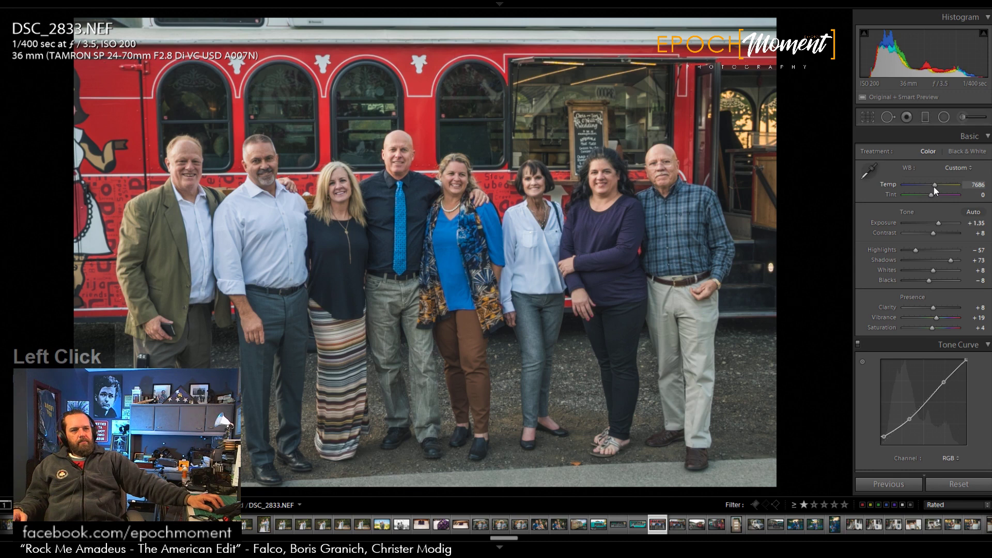
left_click_drag(934, 235, 948, 262)
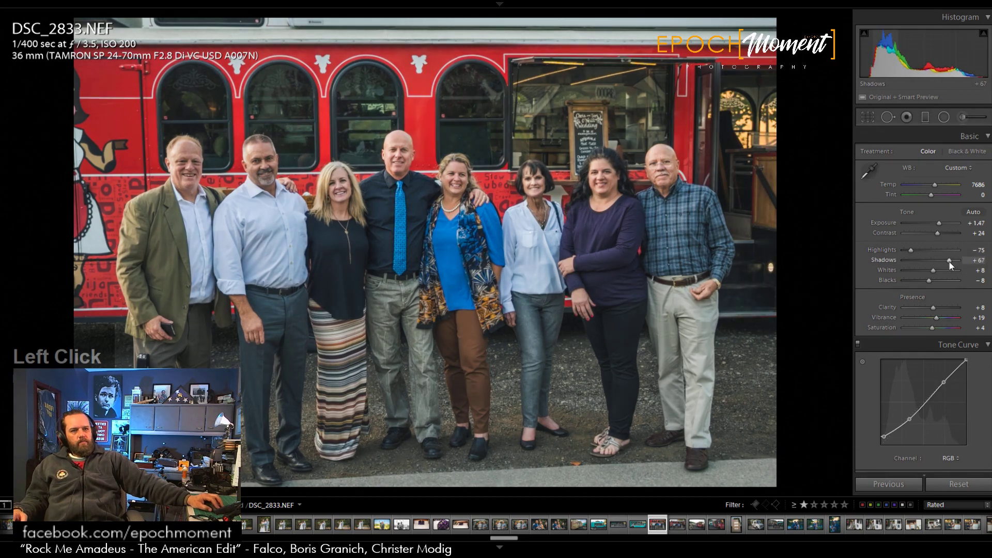
left_click(389, 158)
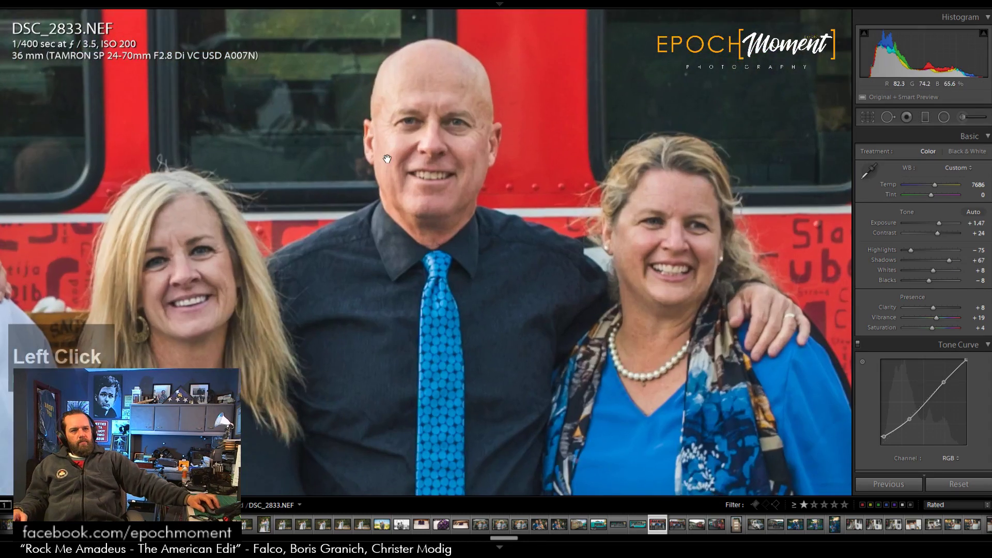
left_click(387, 159)
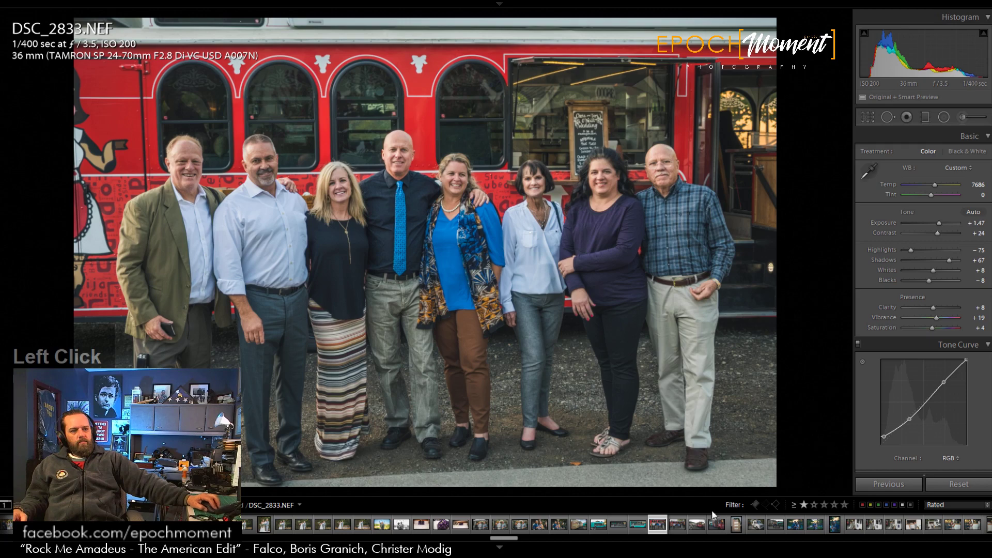
Step: Apply the previous photo's settings to DSC_2835.NEF and shift its crop slightly toward the painted cow
left_click(677, 524)
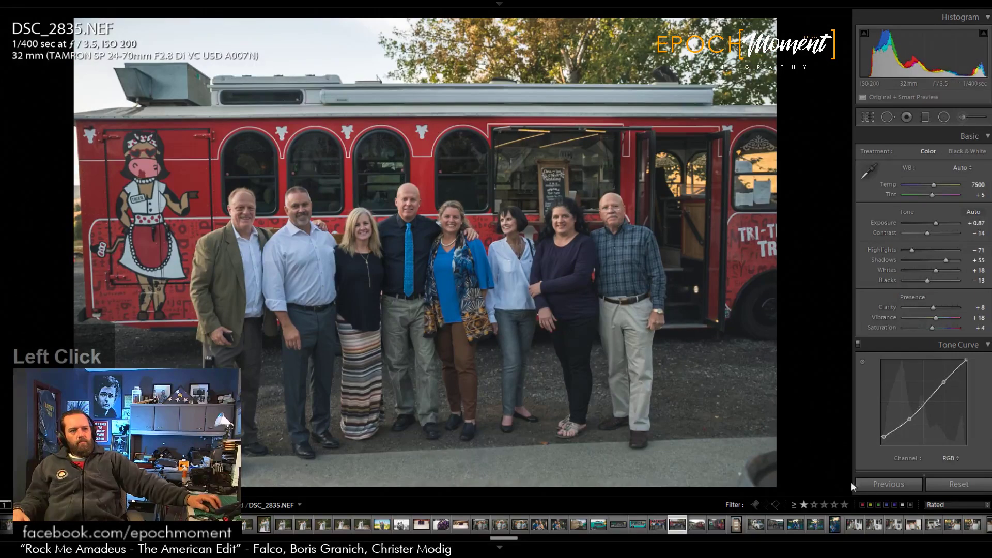
left_click(896, 485)
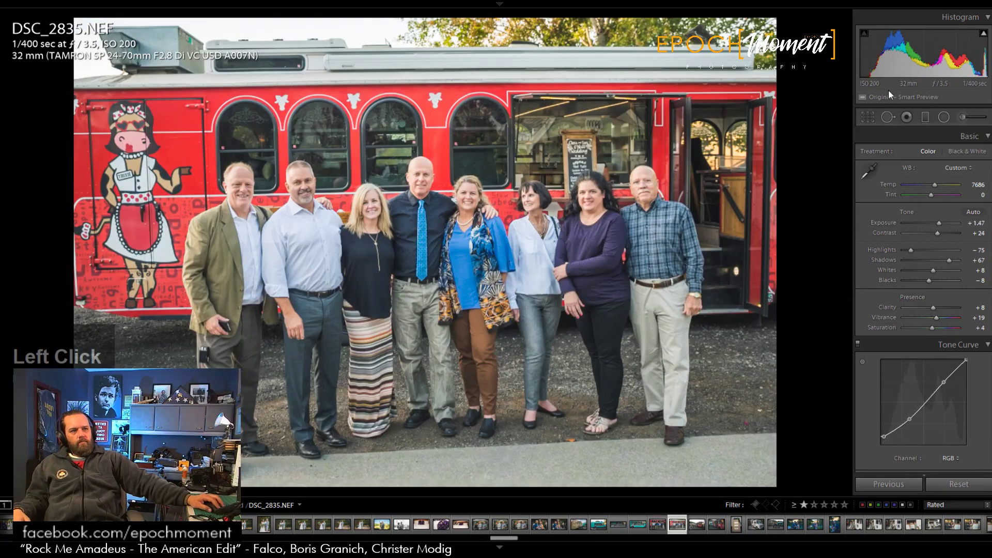
left_click(867, 118)
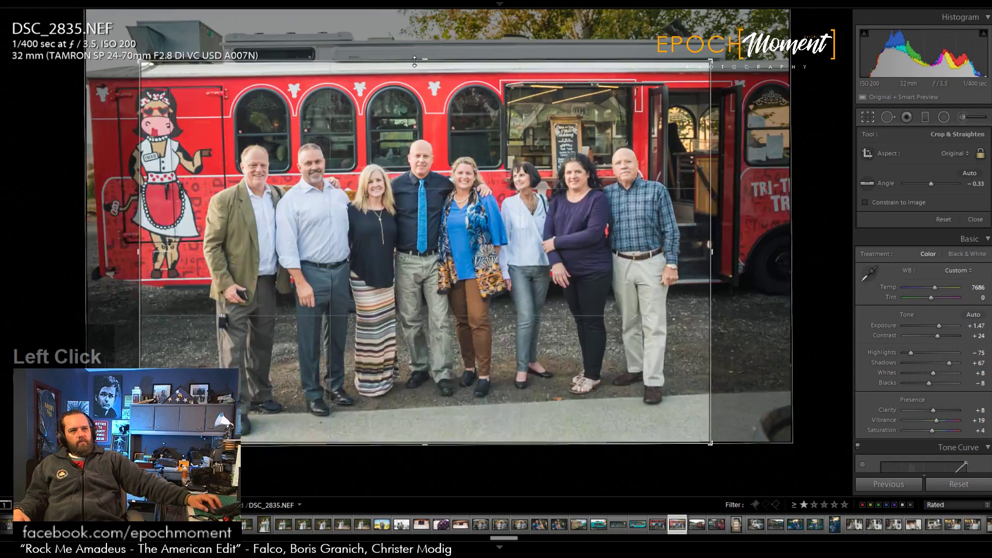
left_click_drag(477, 135, 518, 155)
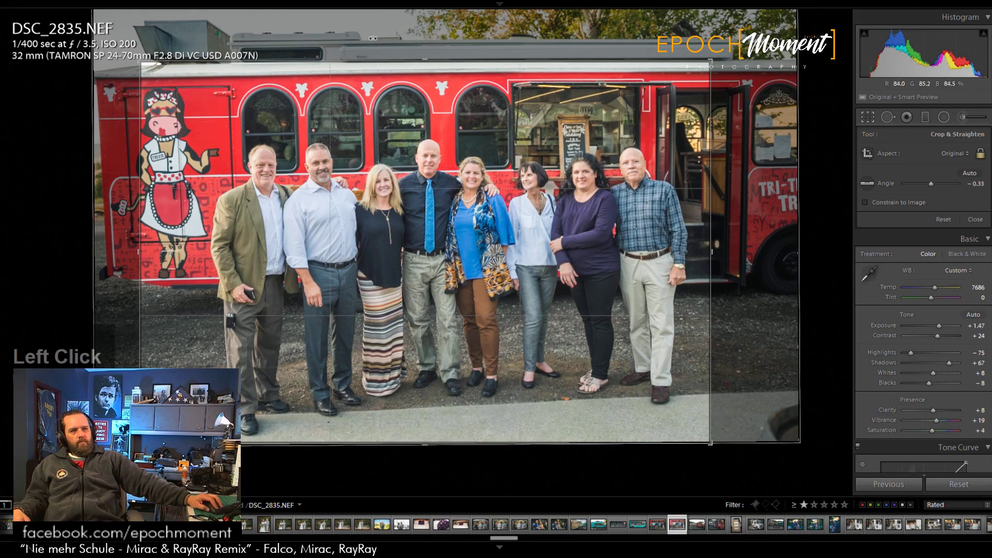
double_click(393, 69)
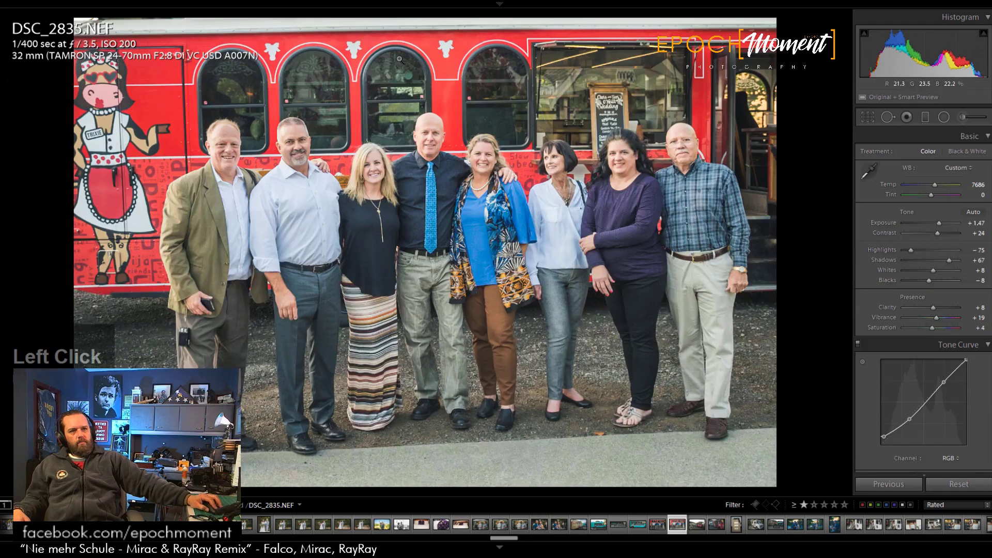
Step: Enlarge the crop of DSC_2835.NEF to include the whole painted cow and more of the truck's roof, and apply it
left_click(868, 119)
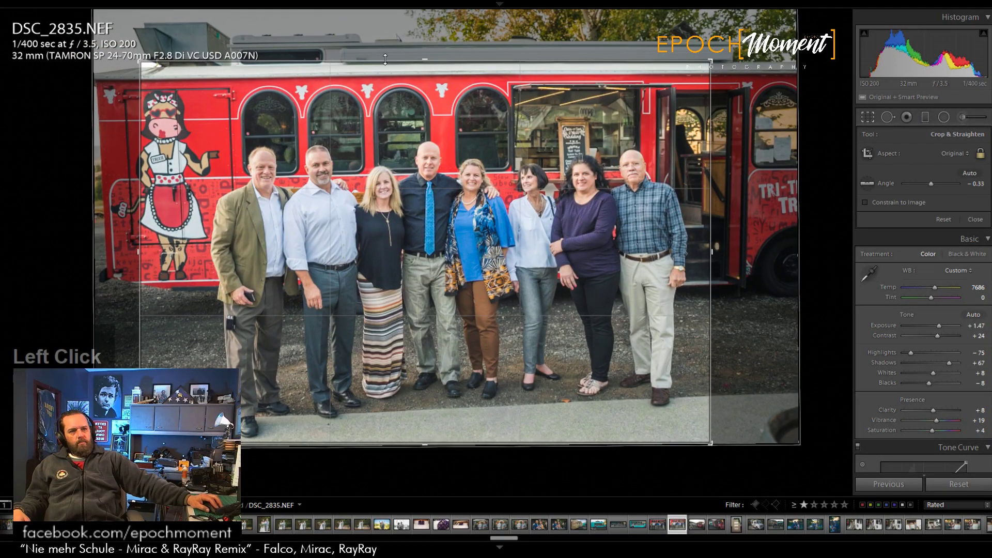
left_click_drag(385, 62, 386, 55)
left_click_drag(400, 93, 404, 93)
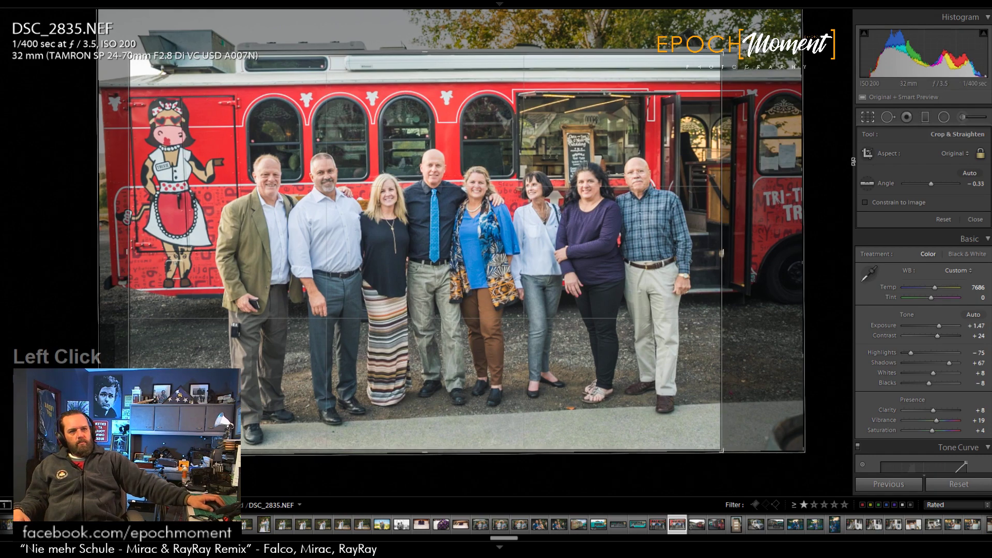
left_click(973, 220)
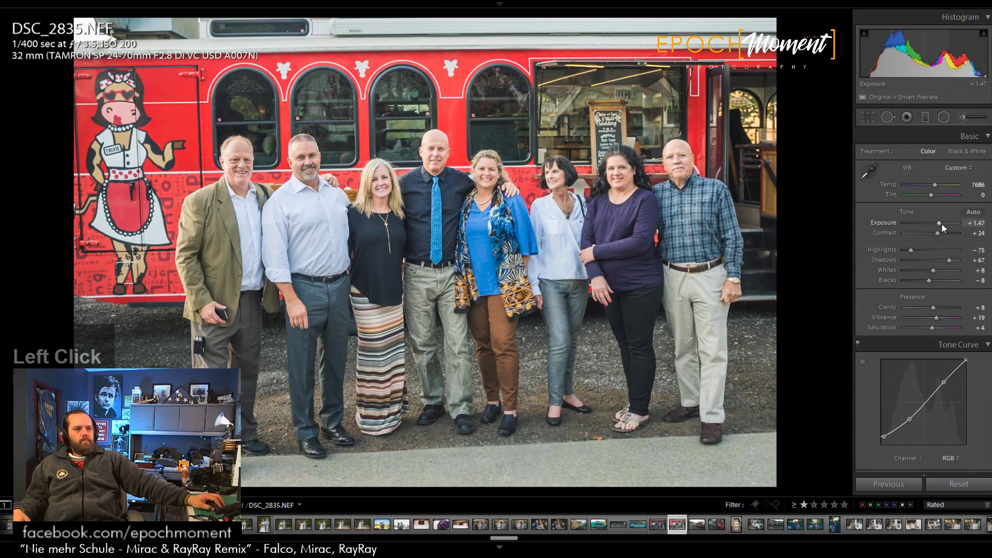
Step: Set the photo's Exposure to +1.08 and Shadows to +71, and reset Whites and Blacks to 0
left_click_drag(941, 223, 938, 222)
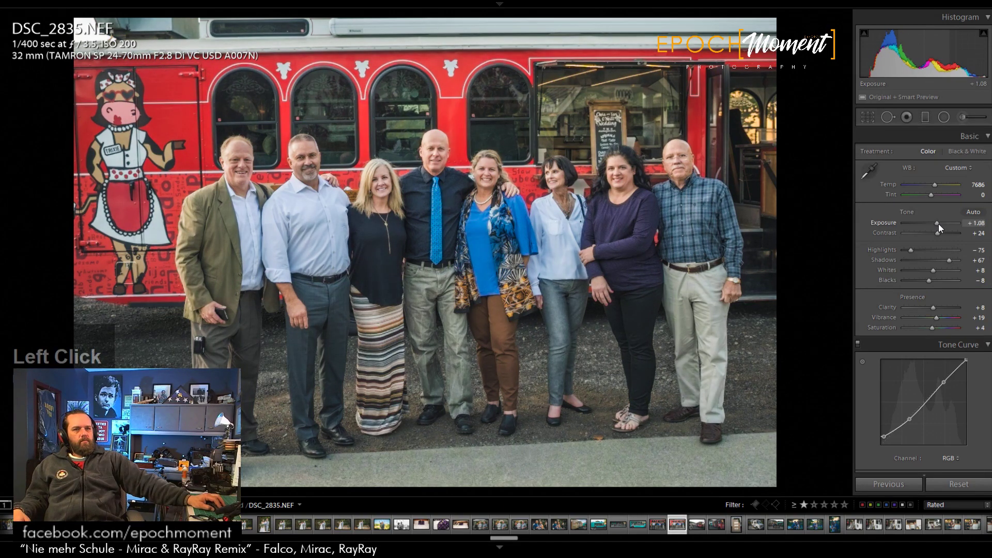
left_click_drag(949, 261, 910, 248)
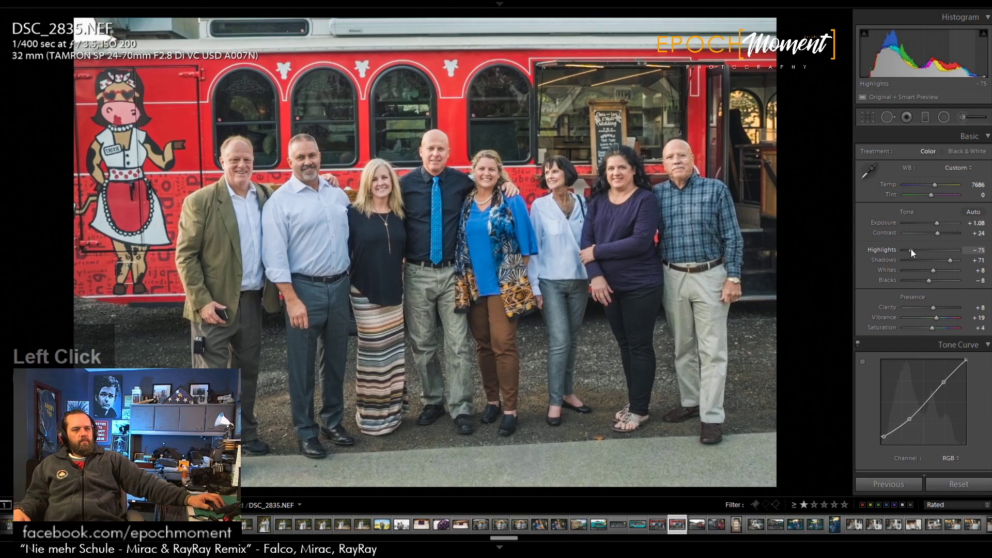
double_click(935, 271)
double_click(929, 280)
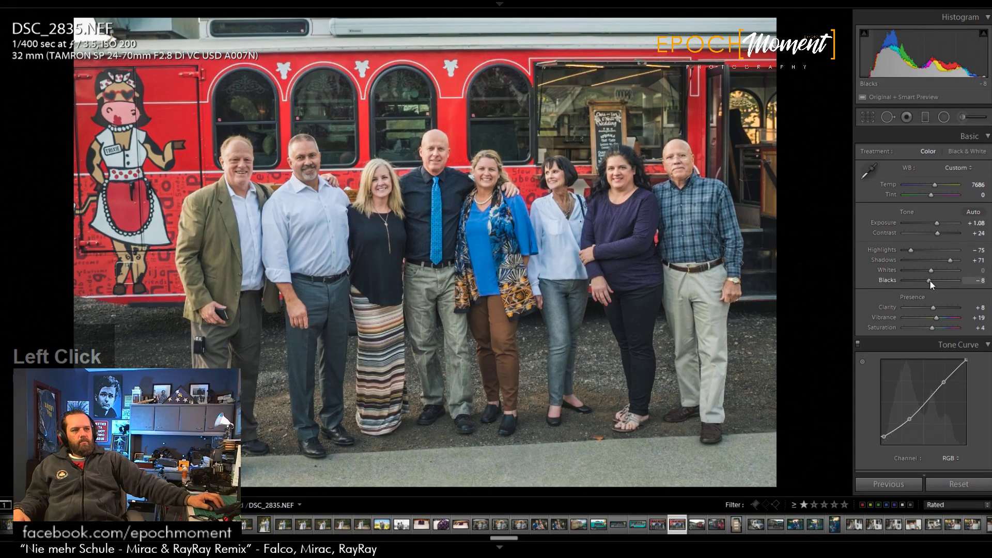
Step: Examine the faces across the group and the menu board up close to judge sharpness and tone
left_click(417, 166)
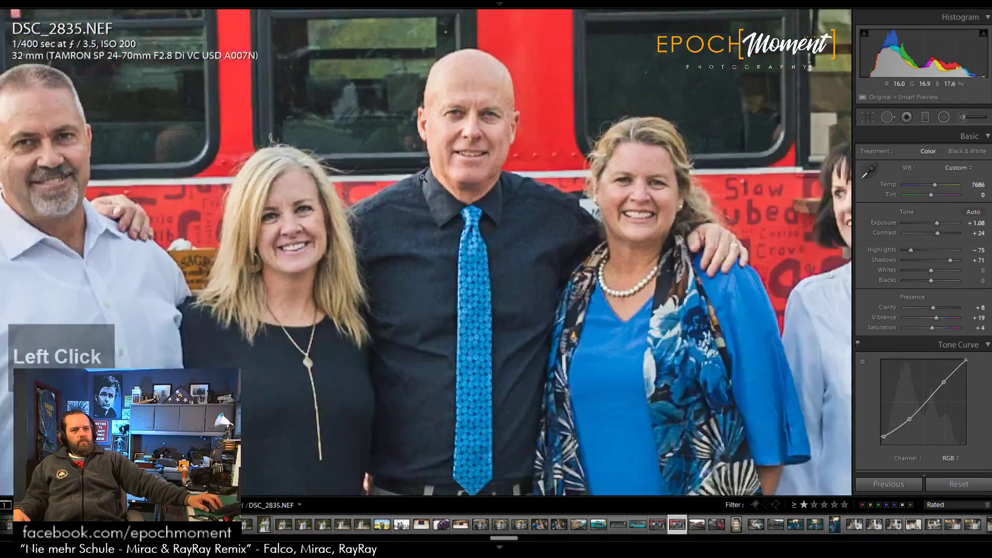
left_click(419, 165)
left_click(280, 219)
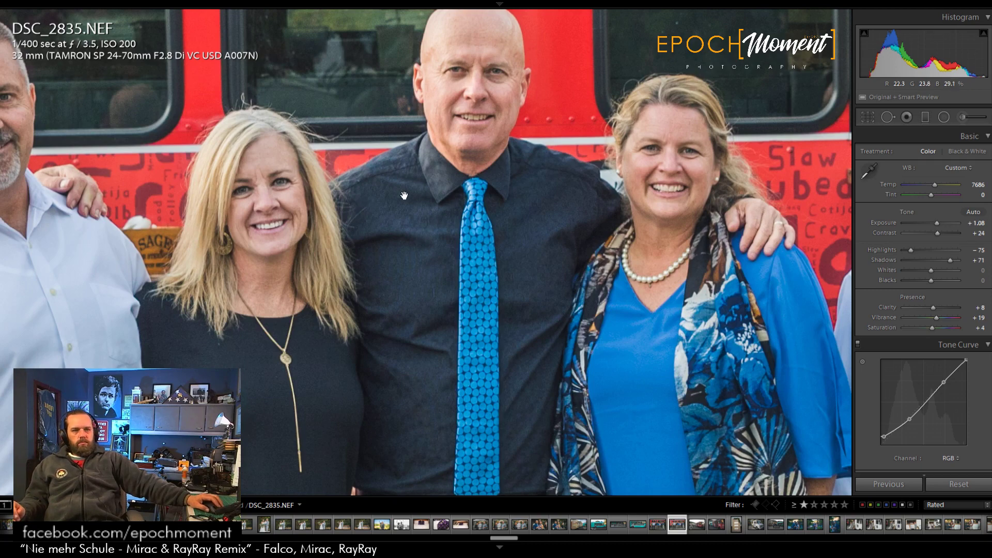
left_click(366, 217)
left_click_drag(652, 382, 149, 292)
left_click_drag(643, 277, 263, 300)
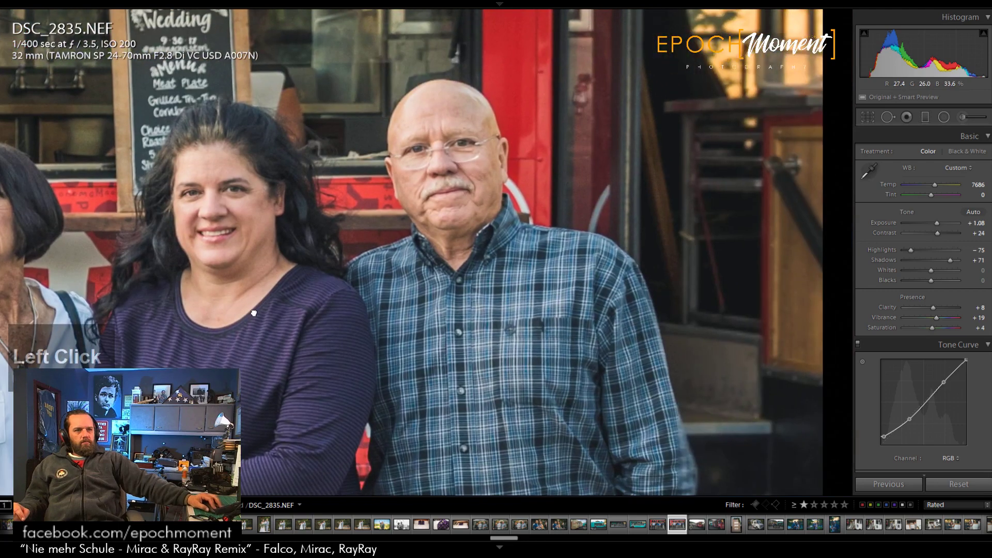
left_click(254, 313)
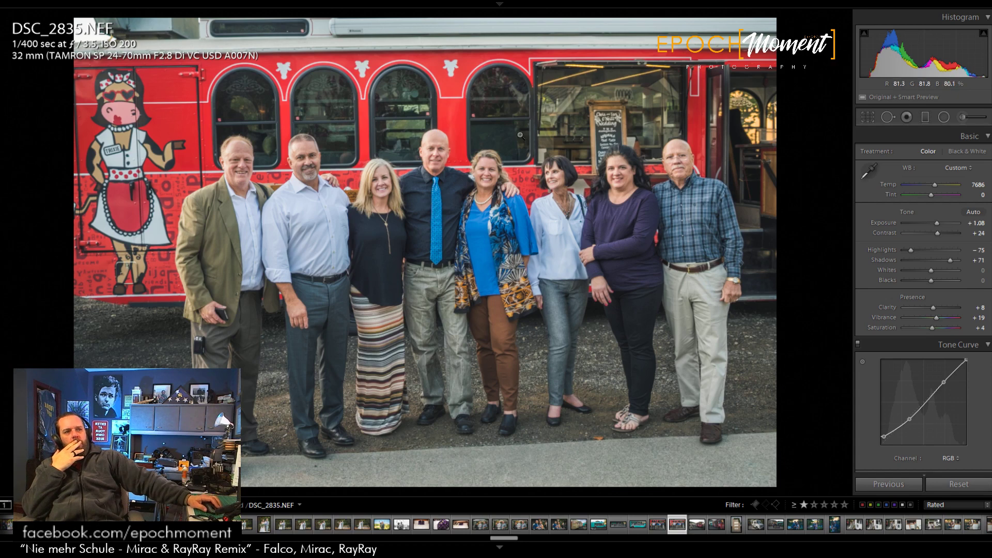
left_click(607, 125)
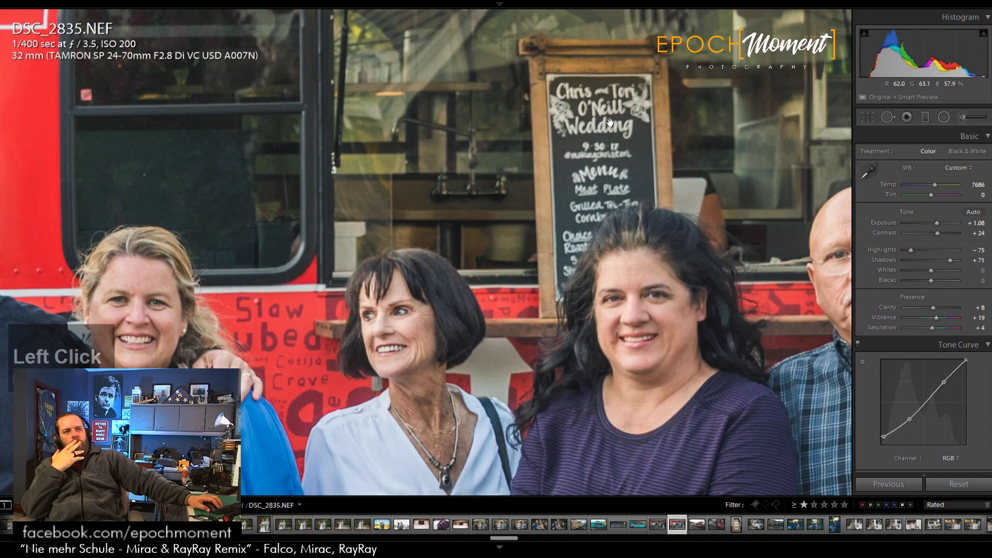
left_click(610, 122)
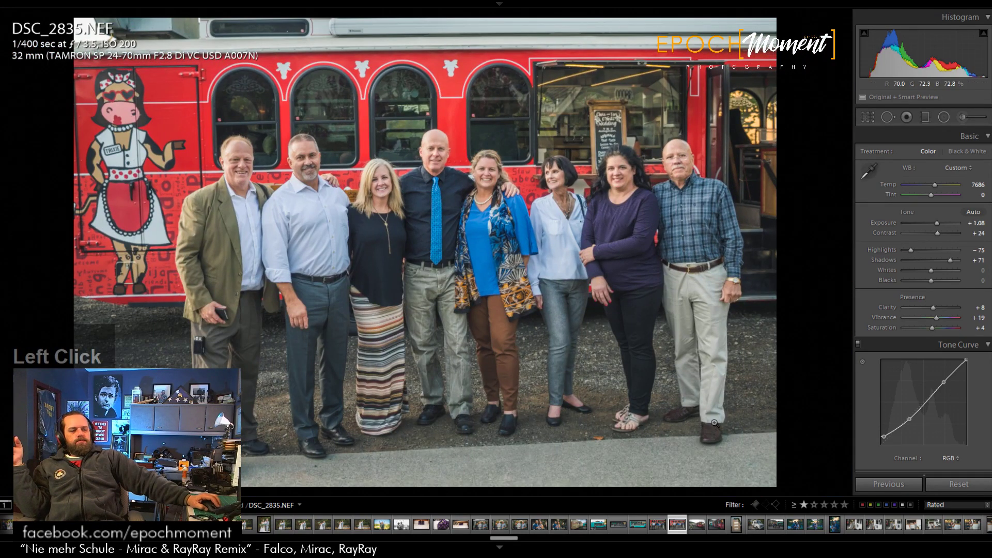
Step: On DSC_2837.NEF, set Contrast to +27, Highlights to −100, Shadows to +59, Exposure to +0.69 and Temp to 8845
left_click(696, 524)
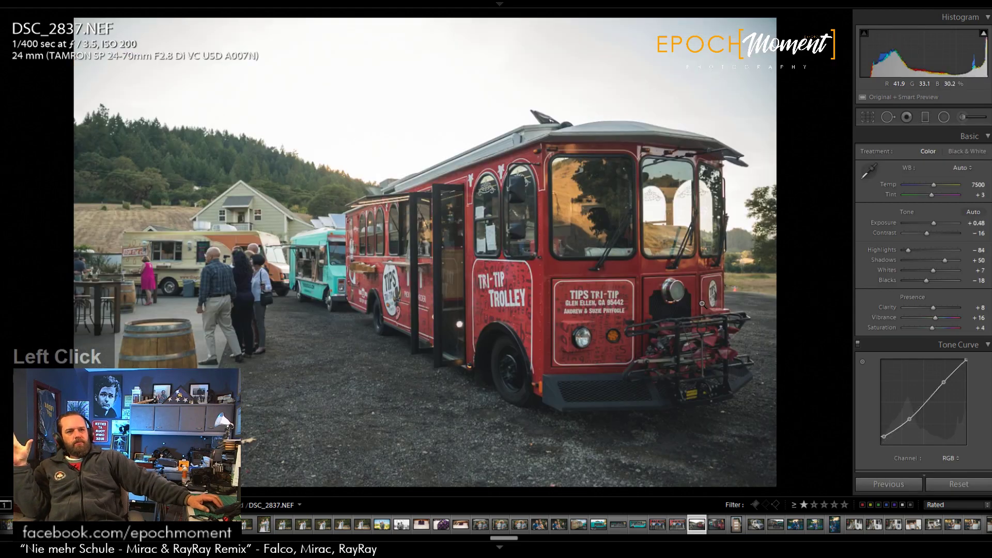
left_click_drag(926, 231, 904, 249)
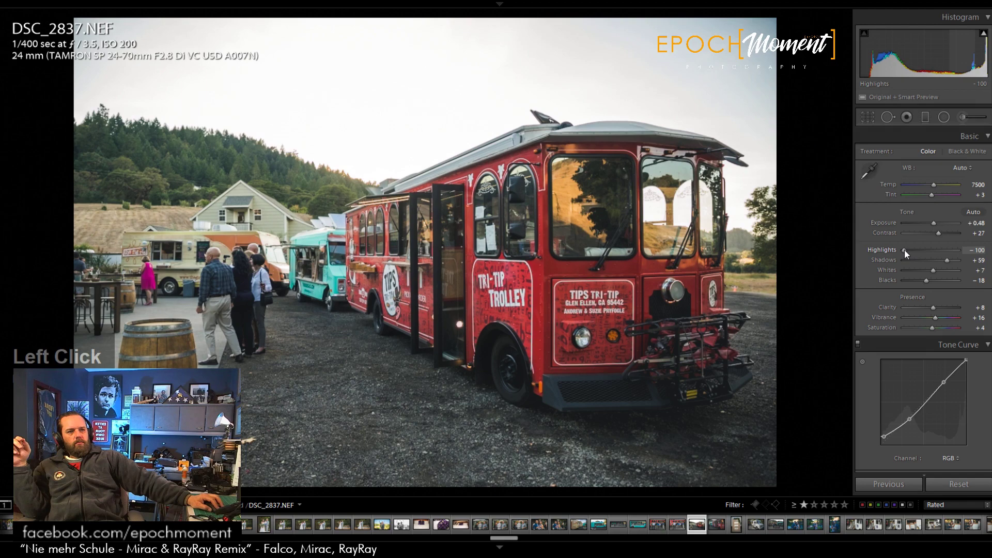
double_click(933, 223)
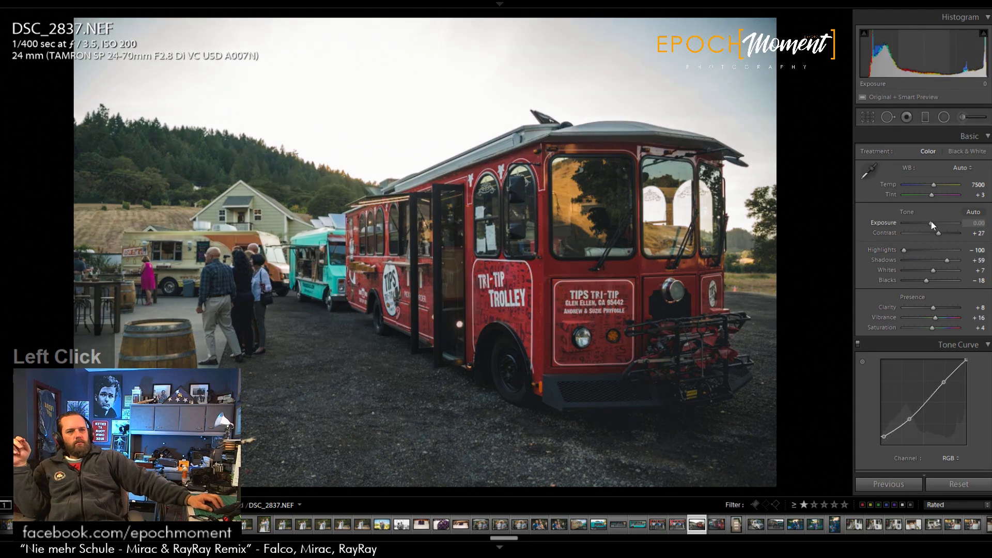
left_click_drag(933, 223, 936, 226)
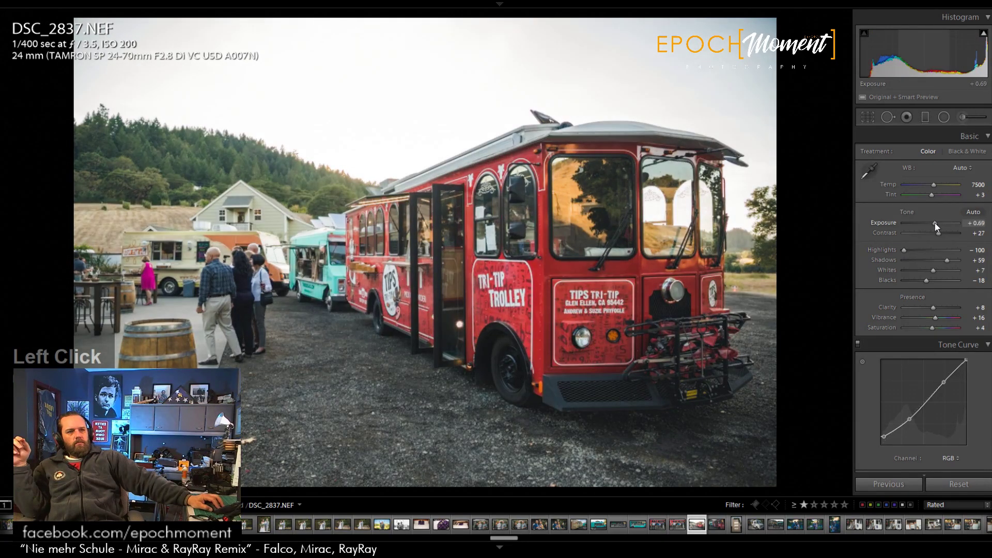
left_click_drag(934, 185, 938, 185)
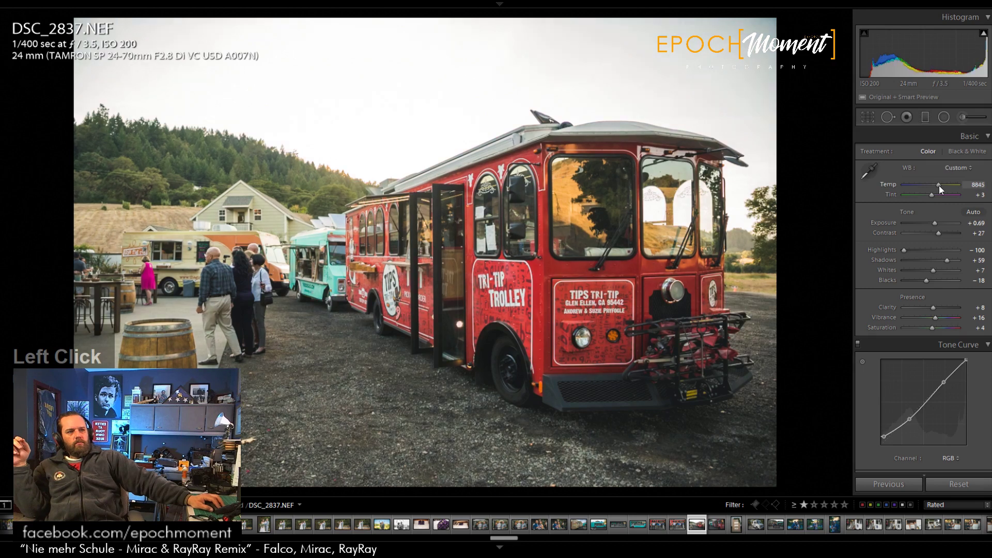
Step: Raise the trolley photo's Contrast to +29, reset Whites and Blacks to 0, and set Clarity to +24
left_click_drag(937, 234, 937, 234)
left_click_drag(927, 280, 935, 274)
double_click(935, 273)
double_click(924, 280)
left_click_drag(903, 251, 903, 250)
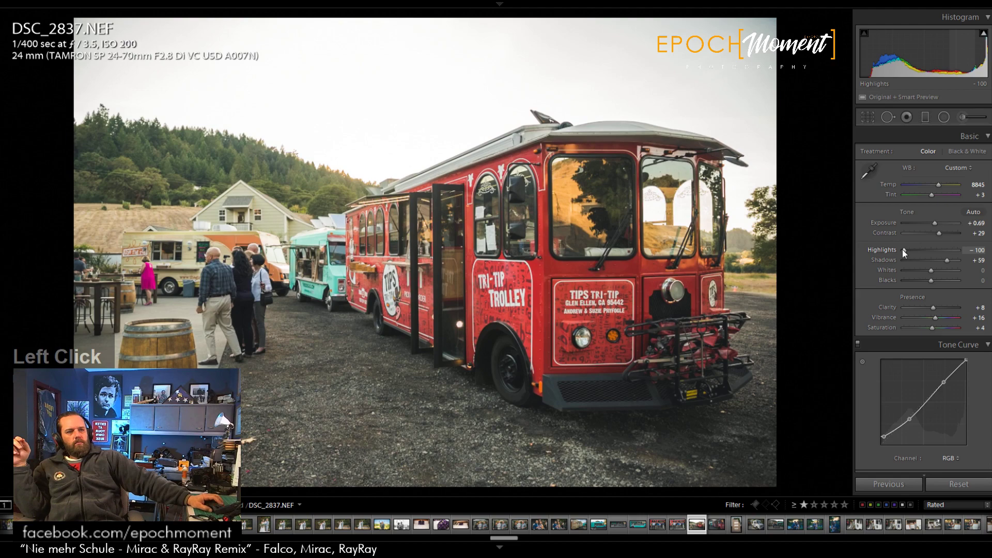
left_click_drag(933, 308, 936, 308)
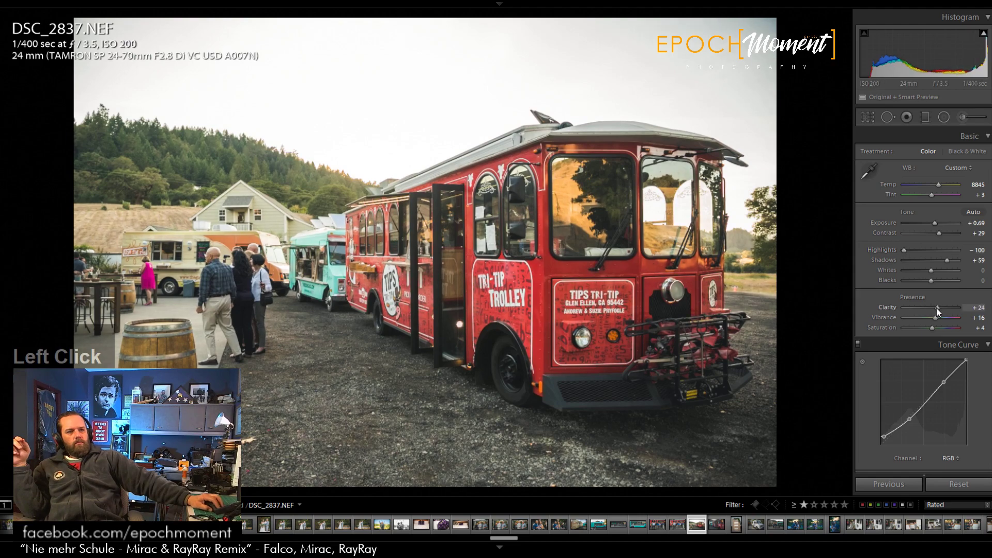
Step: Crop DSC_2837.NEF with an unlocked aspect to trim sky and gravel, rotate it to 0.80, and inspect the trolley's side windows up close
left_click(870, 117)
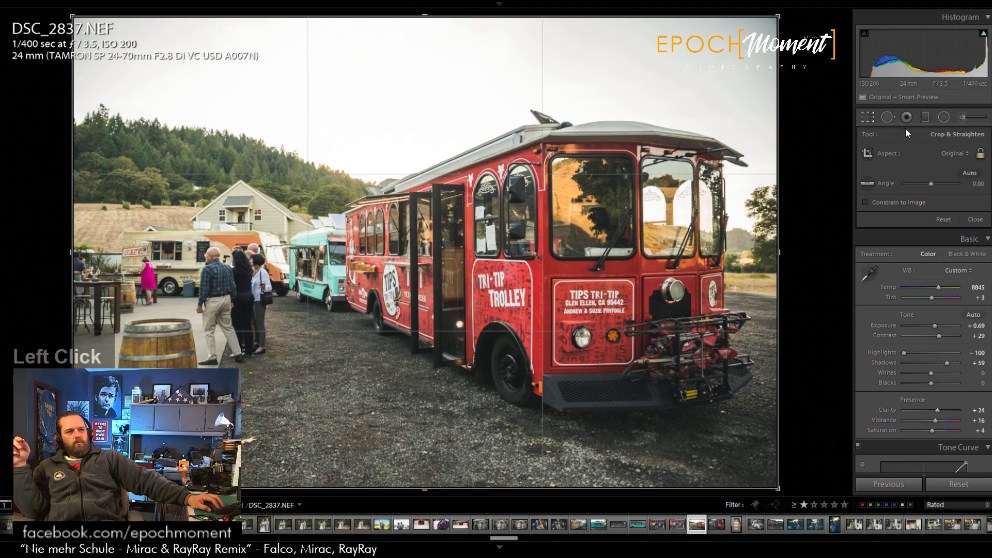
left_click(980, 154)
left_click_drag(424, 488, 424, 474)
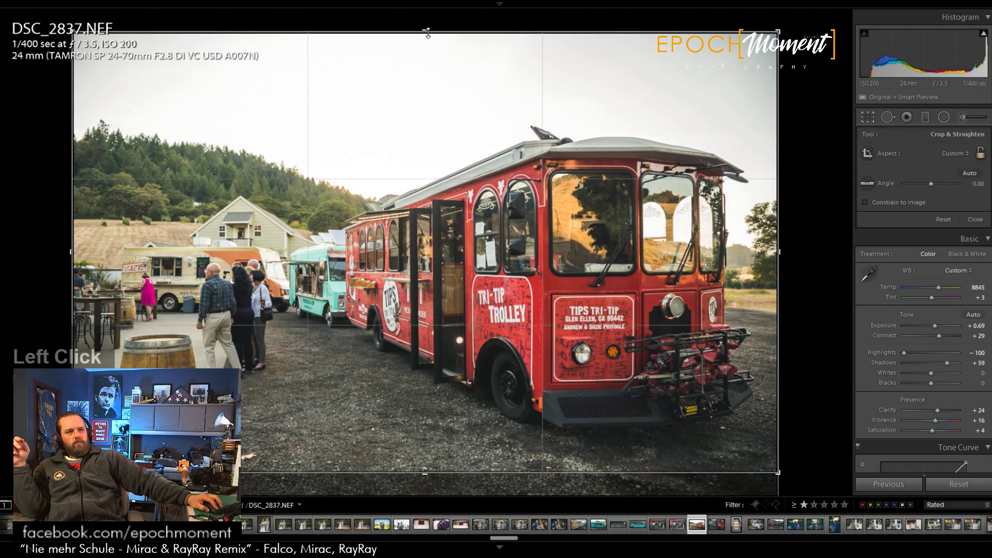
left_click_drag(424, 32, 428, 64)
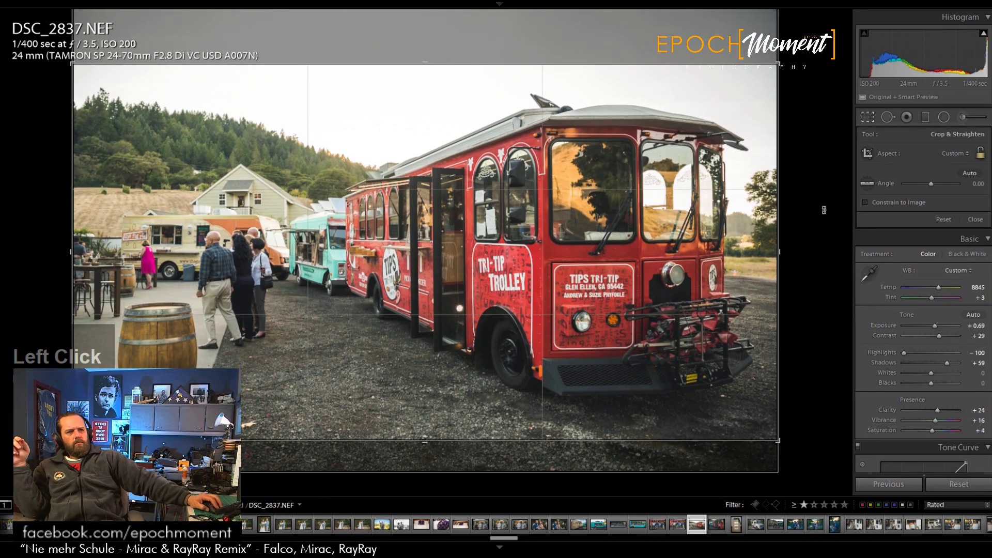
left_click_drag(805, 199, 804, 205)
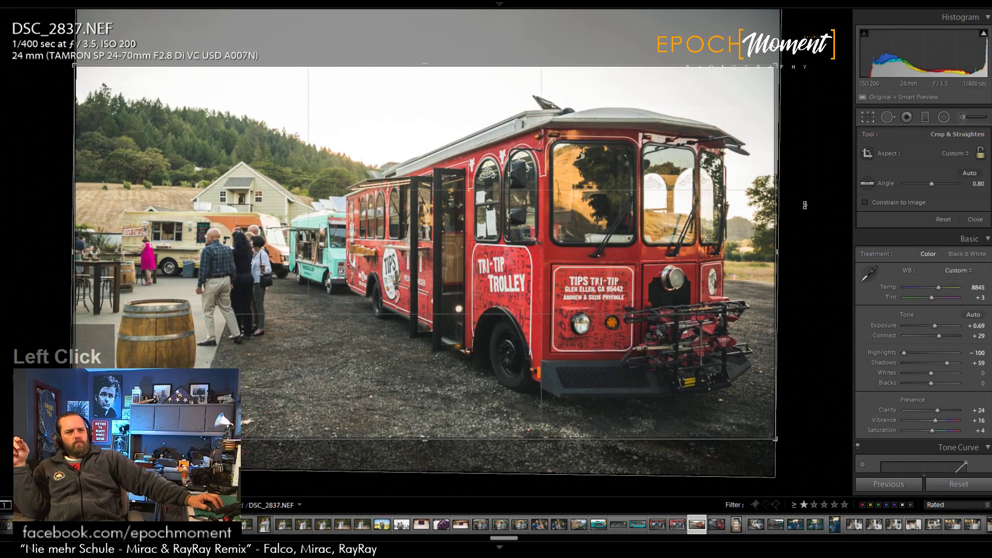
left_click(975, 219)
left_click(499, 223)
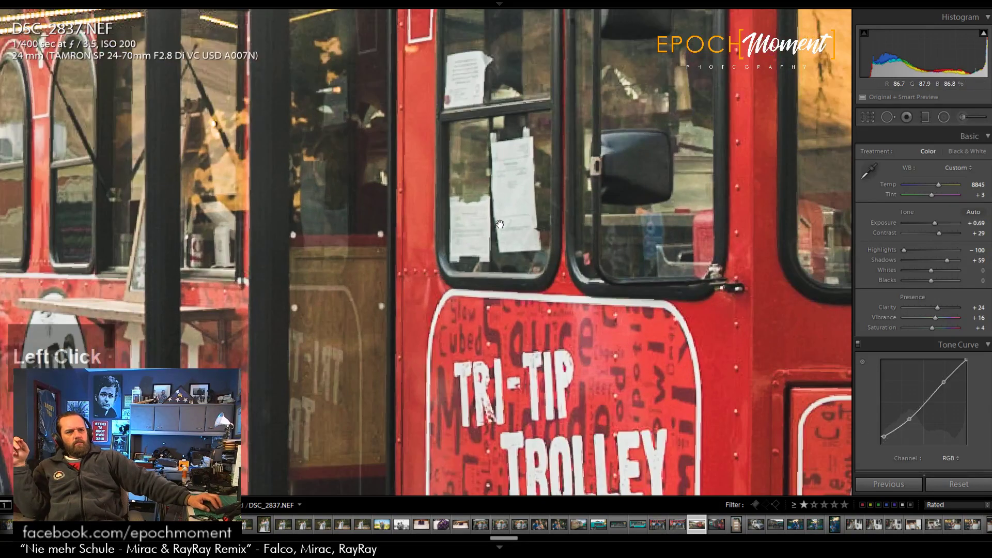
left_click(499, 224)
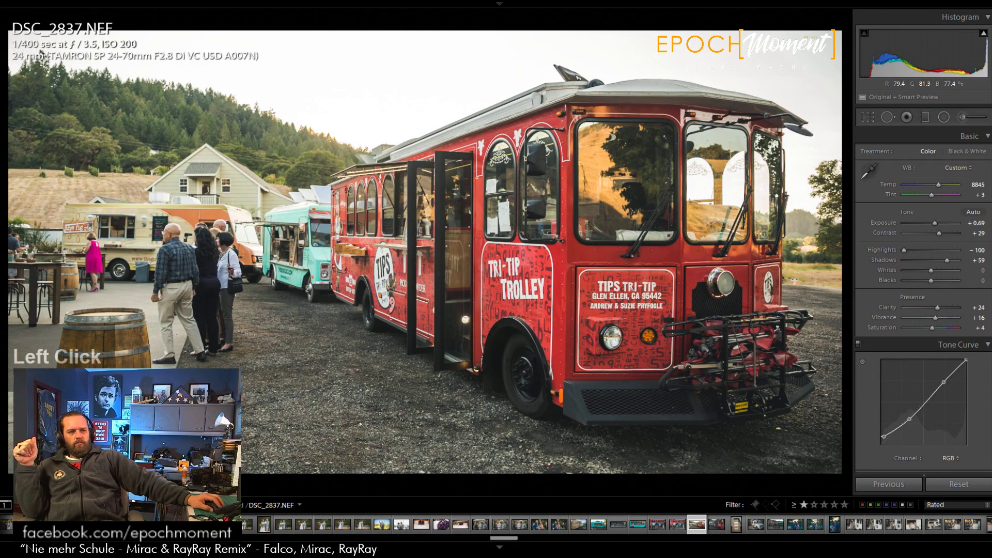
Step: Add a large radial filter around the trolley with Contrast −9, Shadows 13, Whites 4, Blacks −11 and Clarity −9, and nudge the tone curve's darkest point
left_click(944, 118)
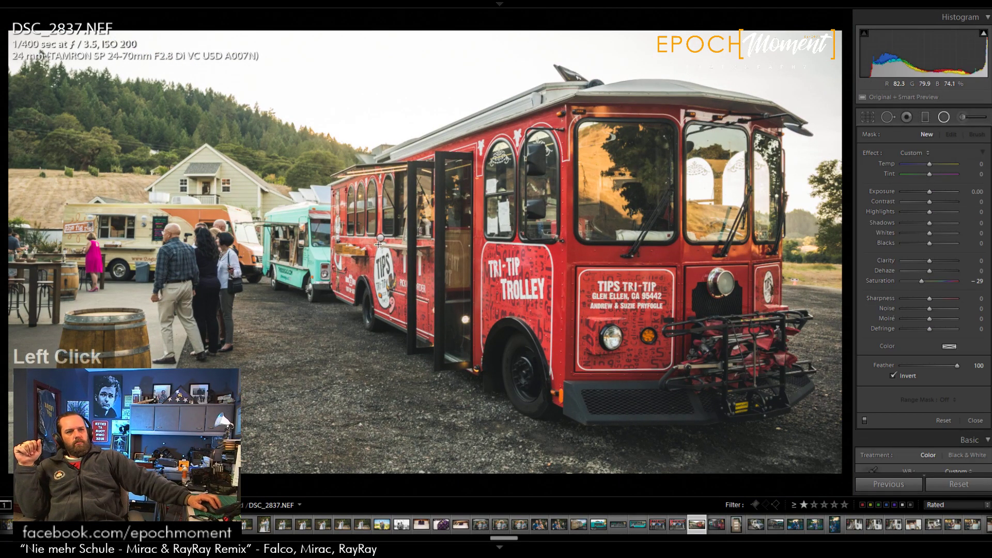
left_click_drag(407, 281, 635, 271)
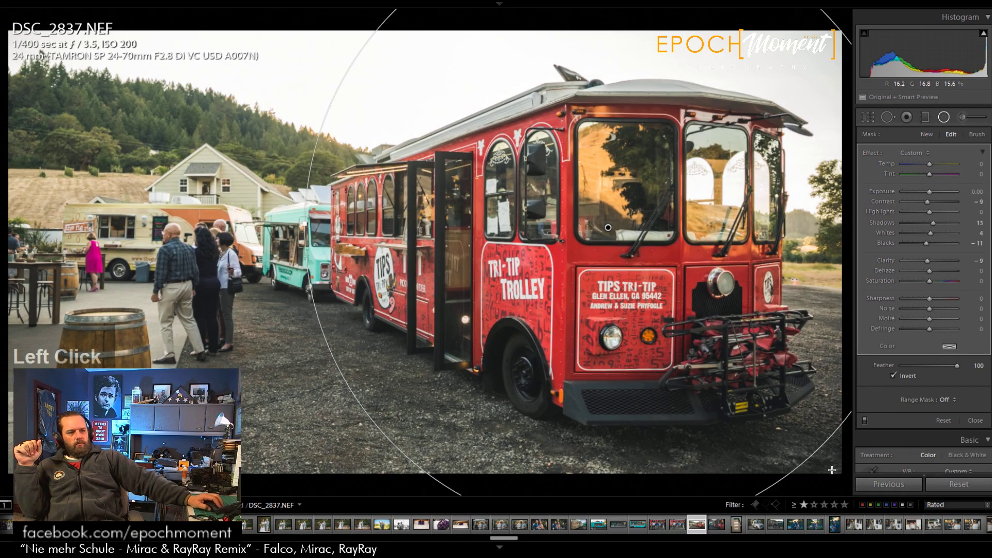
left_click(978, 421)
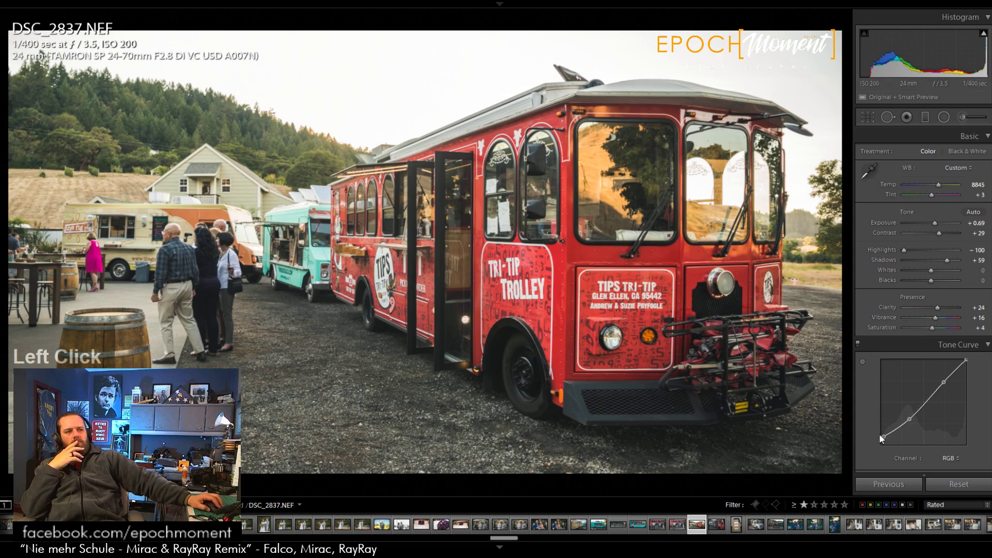
left_click_drag(884, 437, 882, 436)
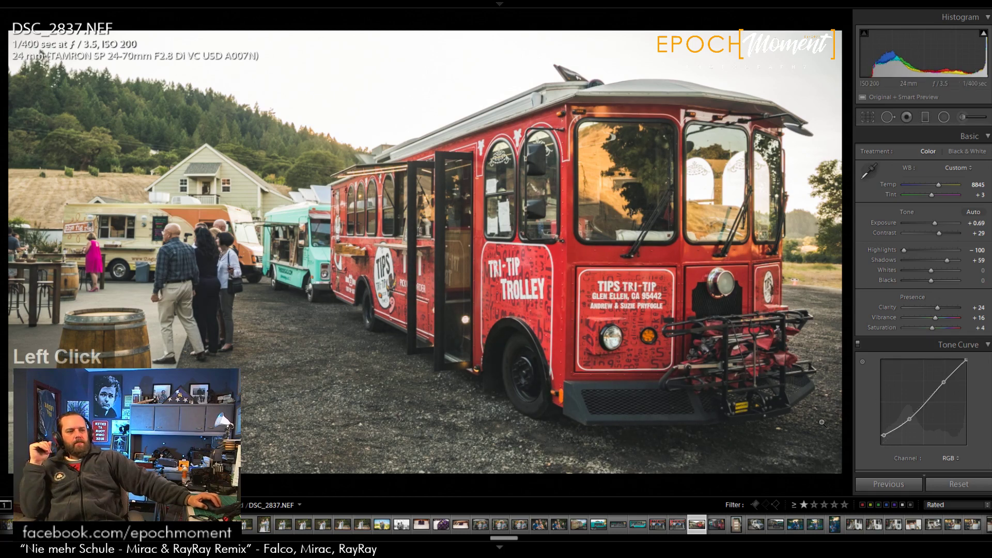
Step: Apply the previous photo's settings to DSC_2839.NEF, reset its crop, and set Exposure to +2.06
key("Right")
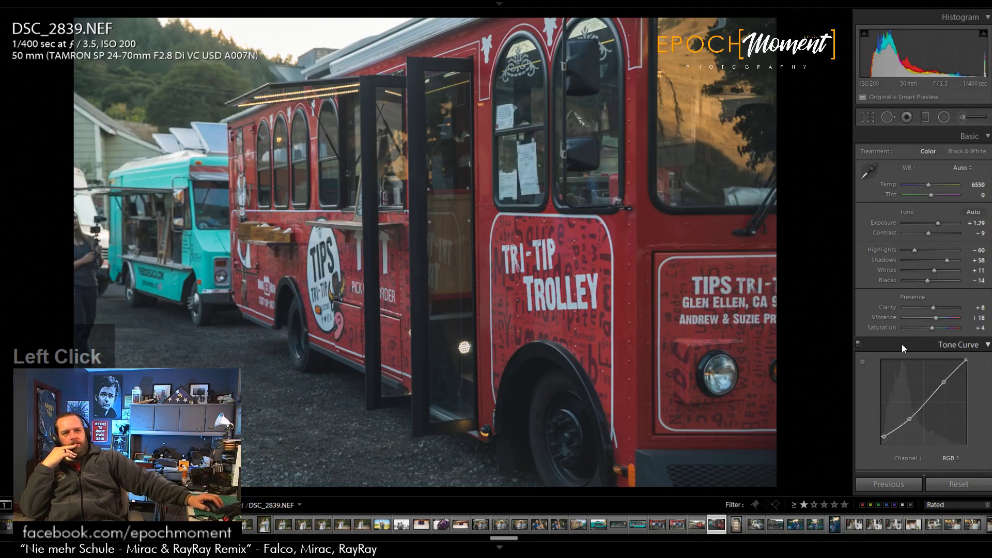
left_click(890, 484)
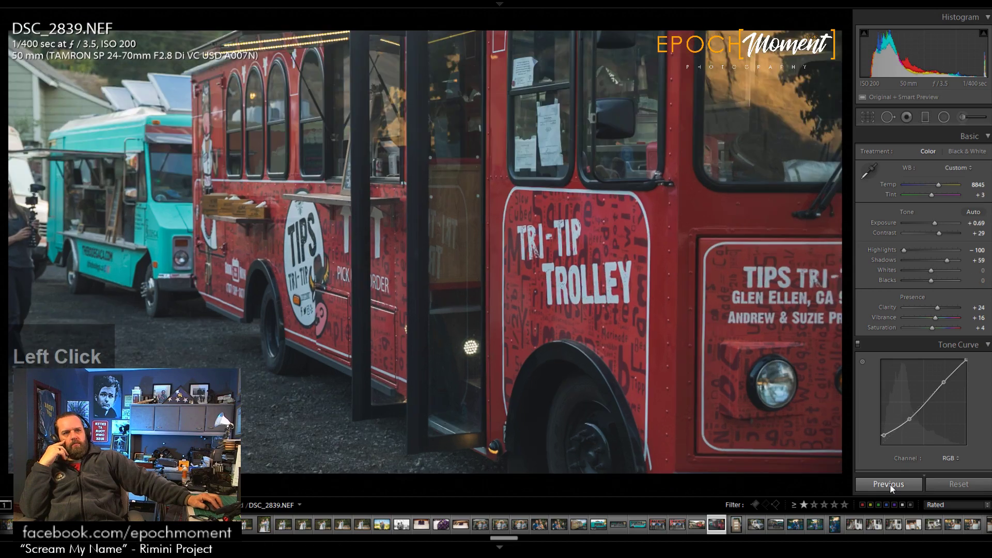
left_click(869, 119)
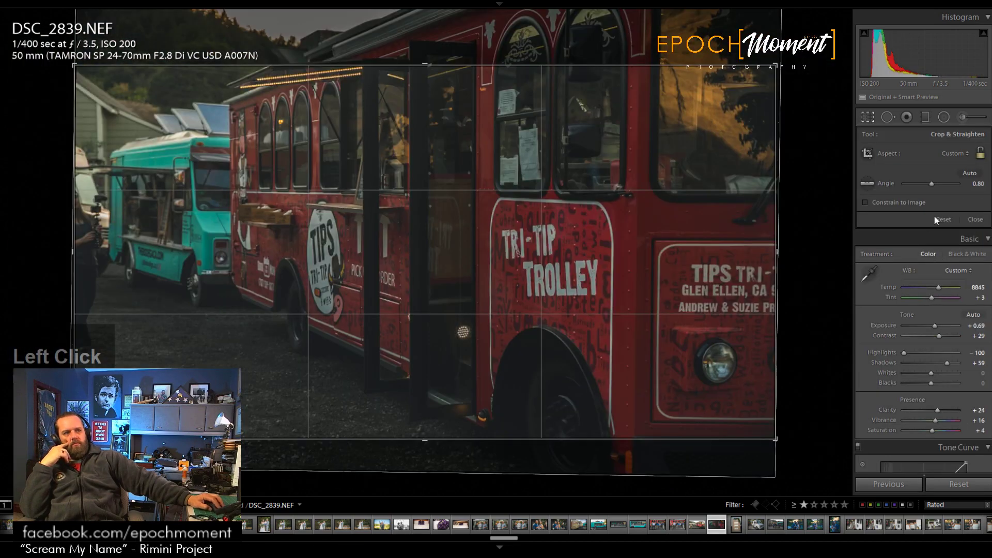
left_click(975, 219)
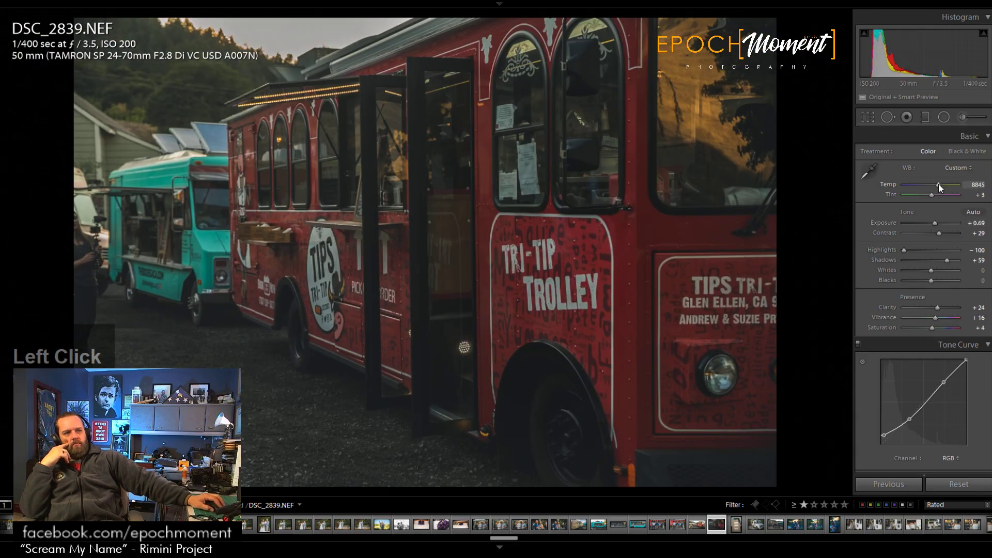
left_click_drag(934, 222, 941, 230)
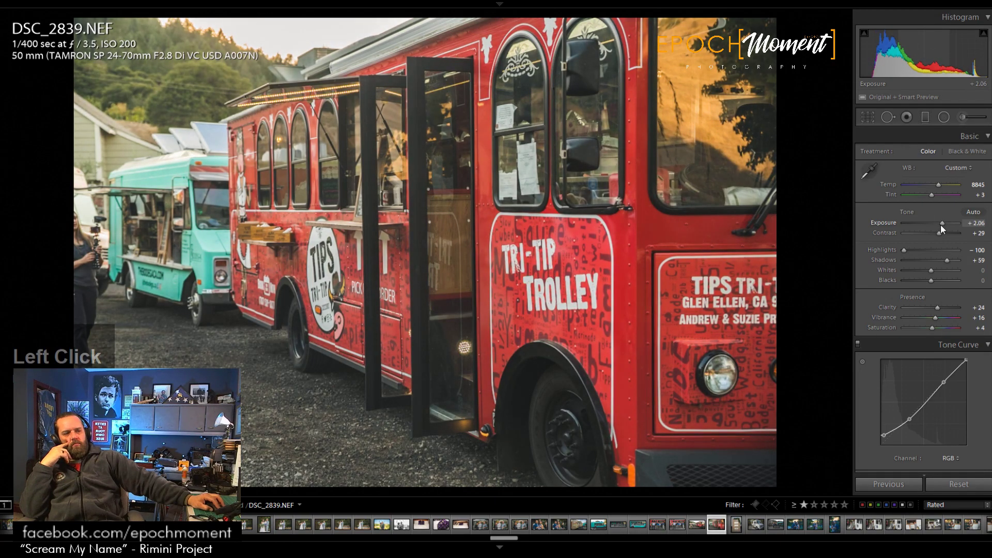
Step: Straighten DSC_2839.NEF with a crop angle of 0.38 and apply it
left_click(869, 116)
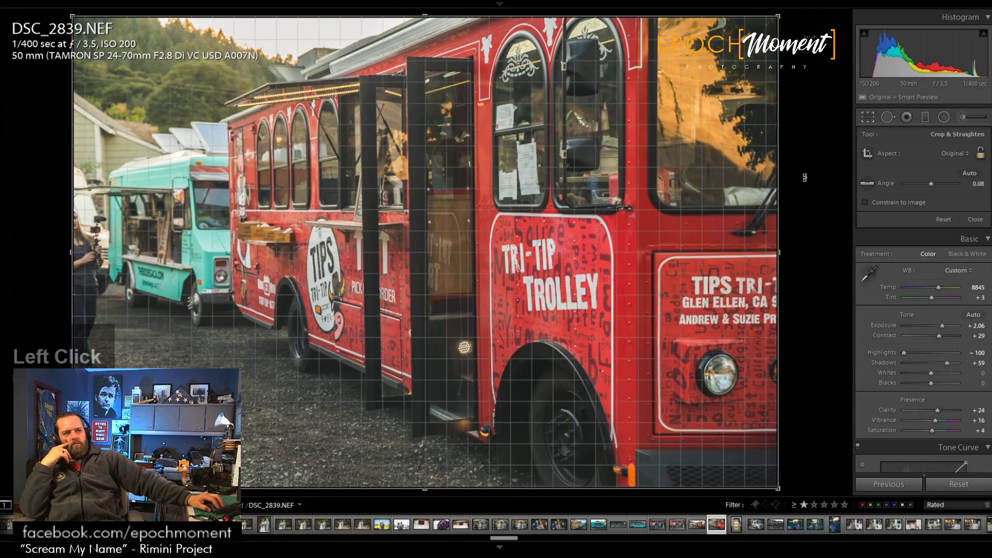
left_click_drag(804, 177, 804, 178)
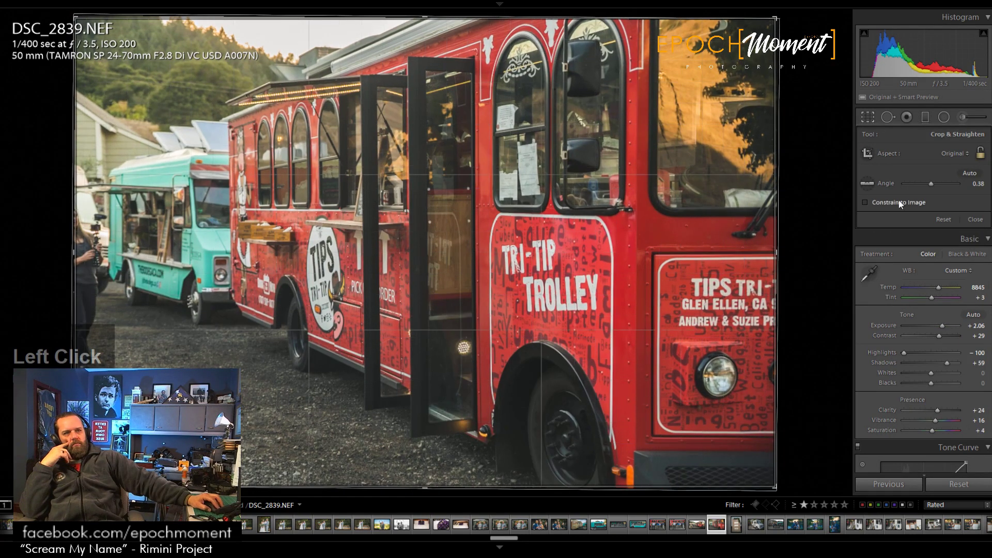
left_click(971, 220)
Step: Set Exposure to +2.26, Highlights to −75 and Shadows to +33, and check the trolley's mirror and window detail up close
left_click_drag(942, 225, 941, 260)
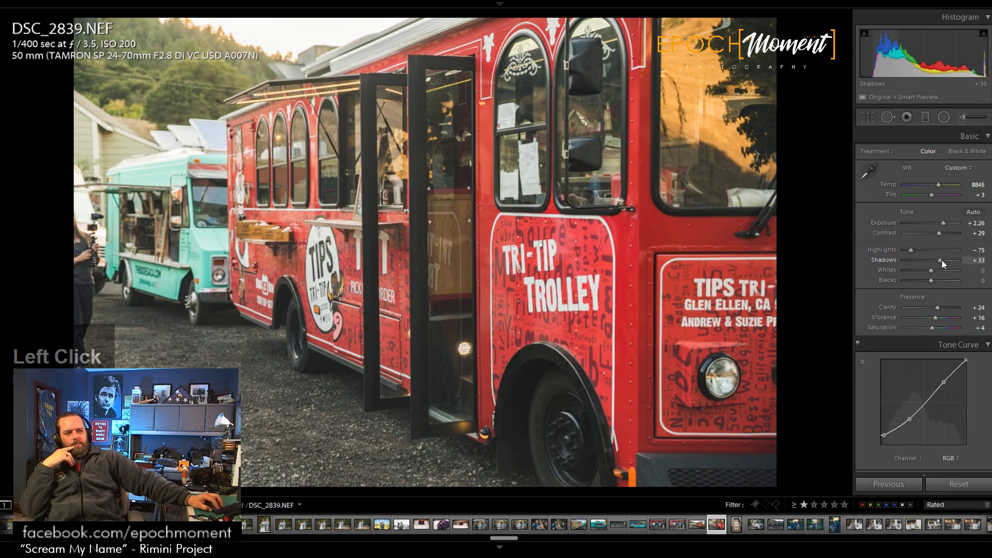
left_click(644, 98)
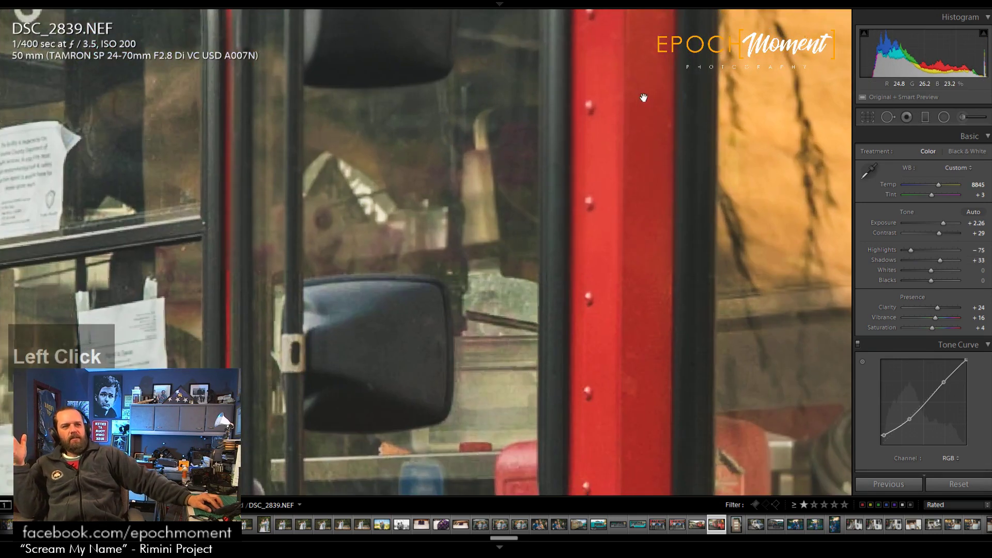
left_click(299, 380)
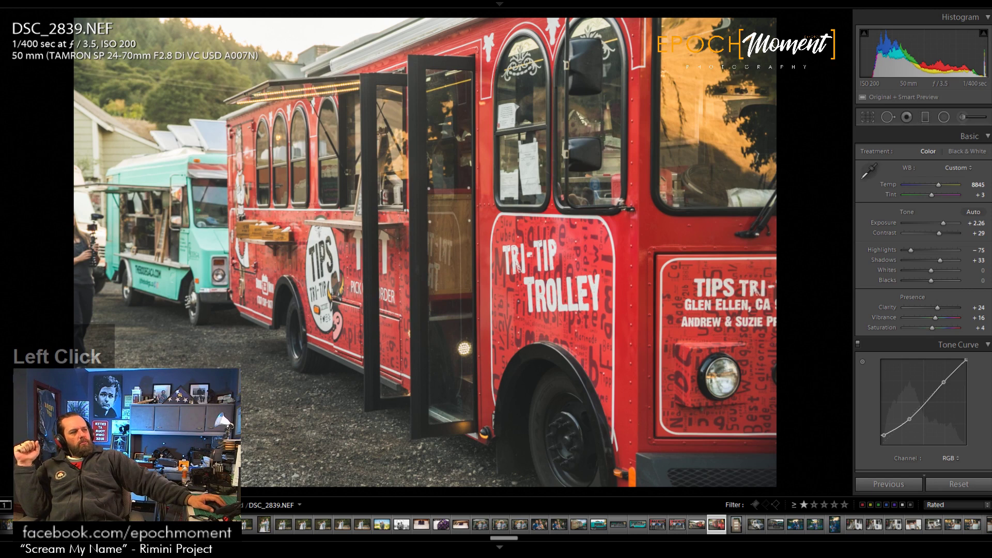
scroll(922, 310, "down", 1)
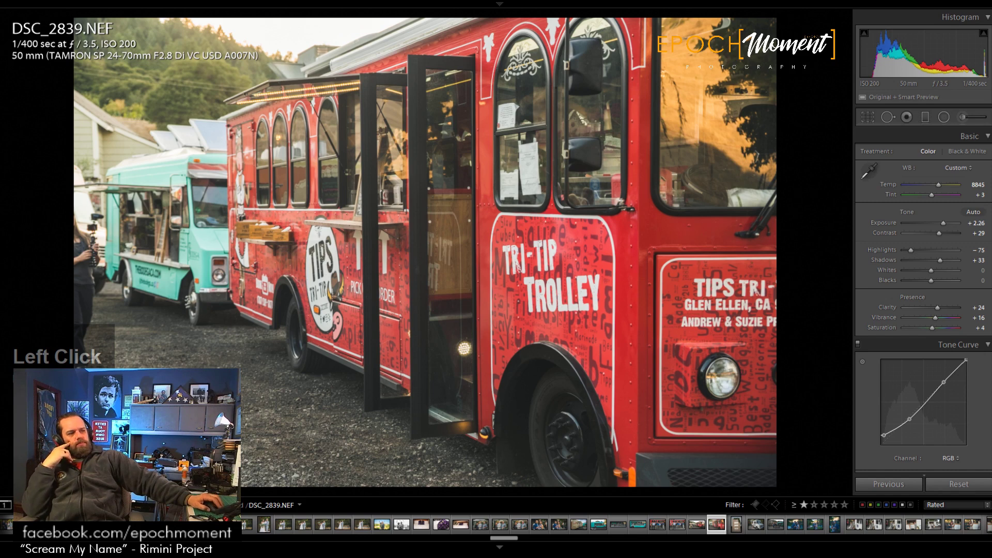
scroll(923, 310, "down", 1)
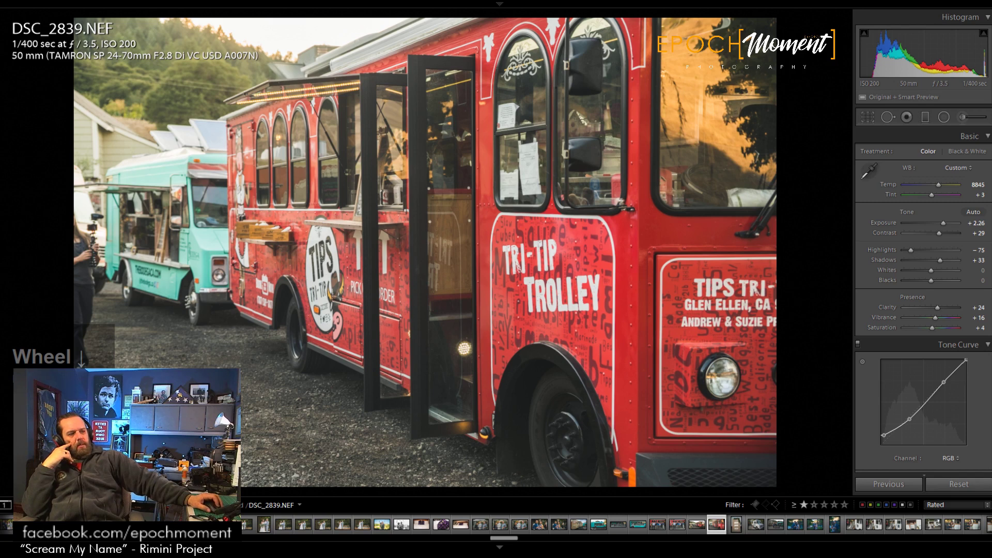
scroll(923, 310, "up", 1)
left_click(923, 310)
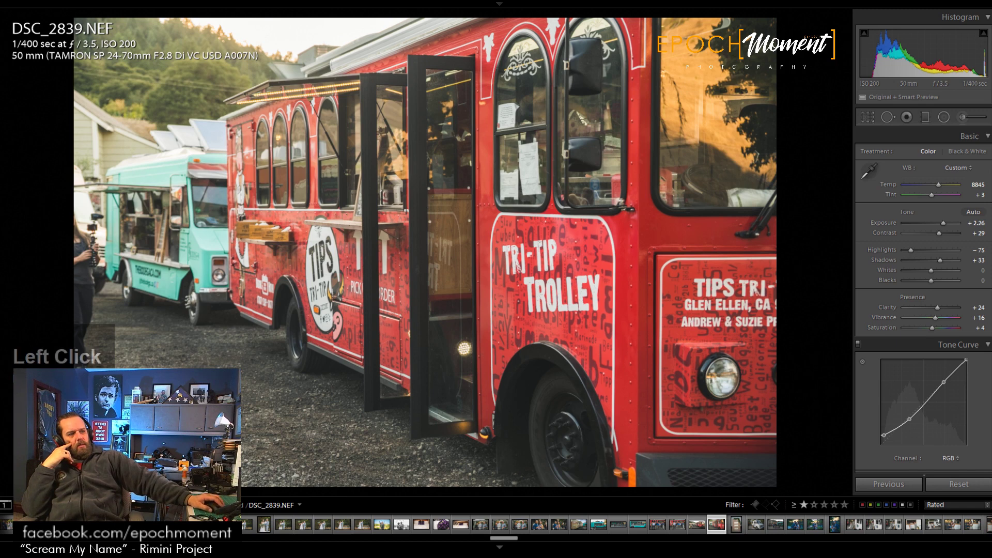
scroll(923, 310, "down", 1)
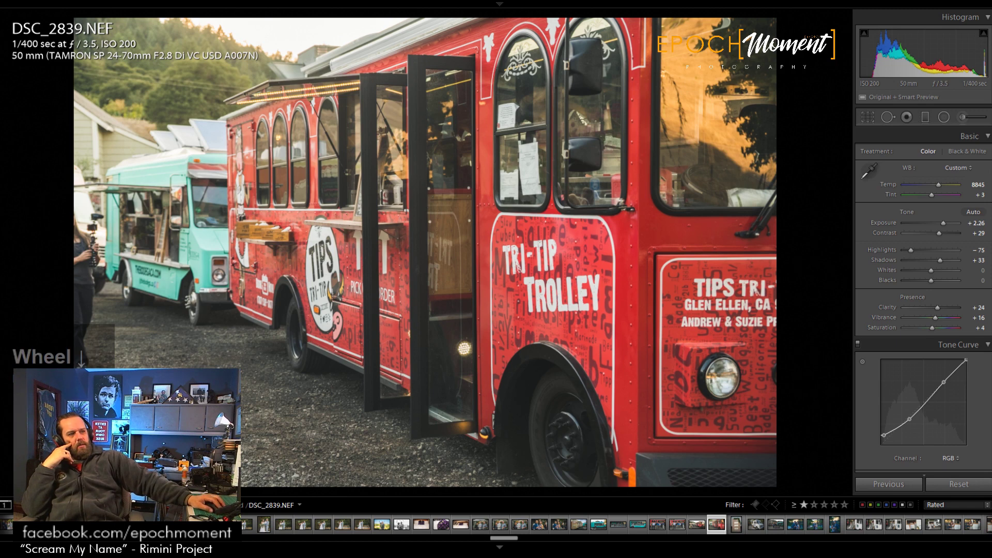
left_click(923, 310)
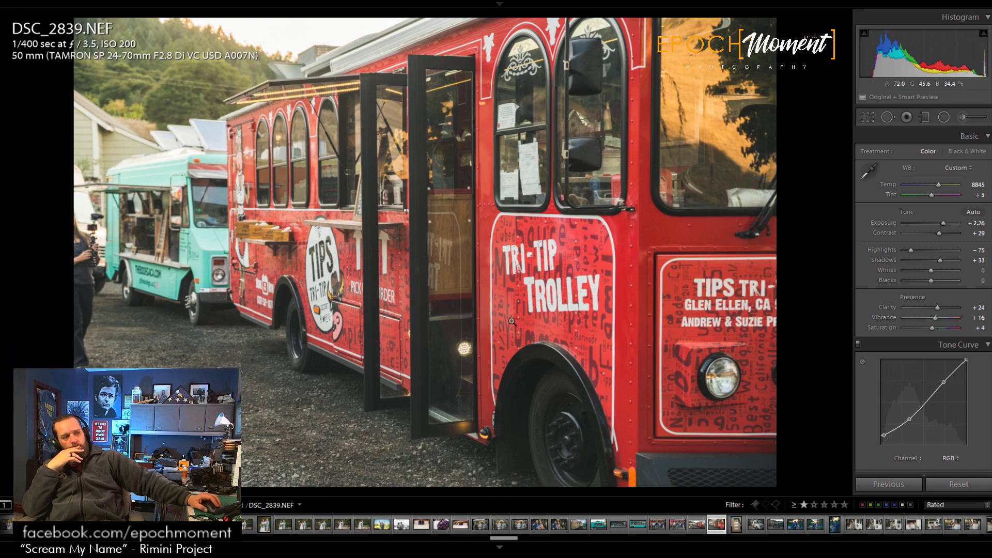
scroll(512, 322, "down", 1)
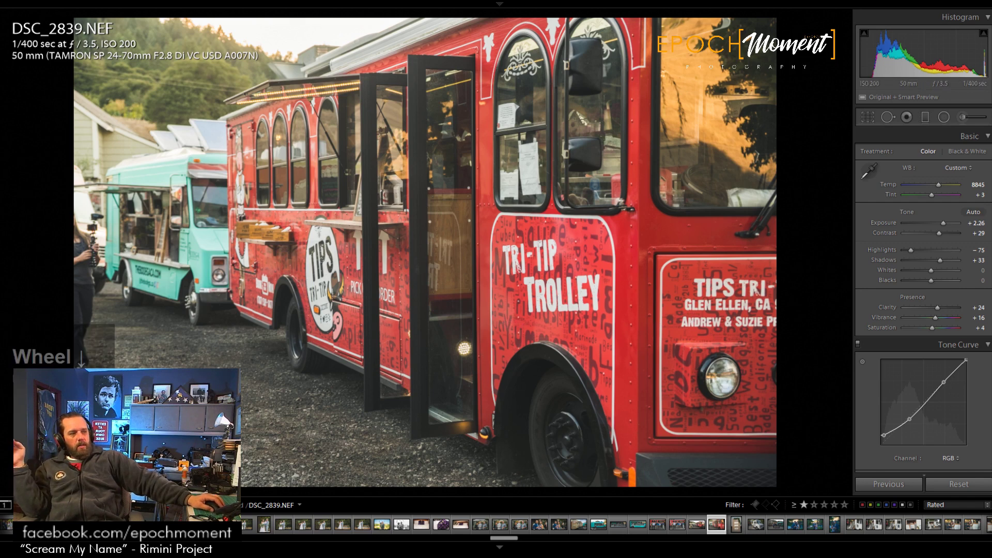
scroll(511, 321, "up", 1)
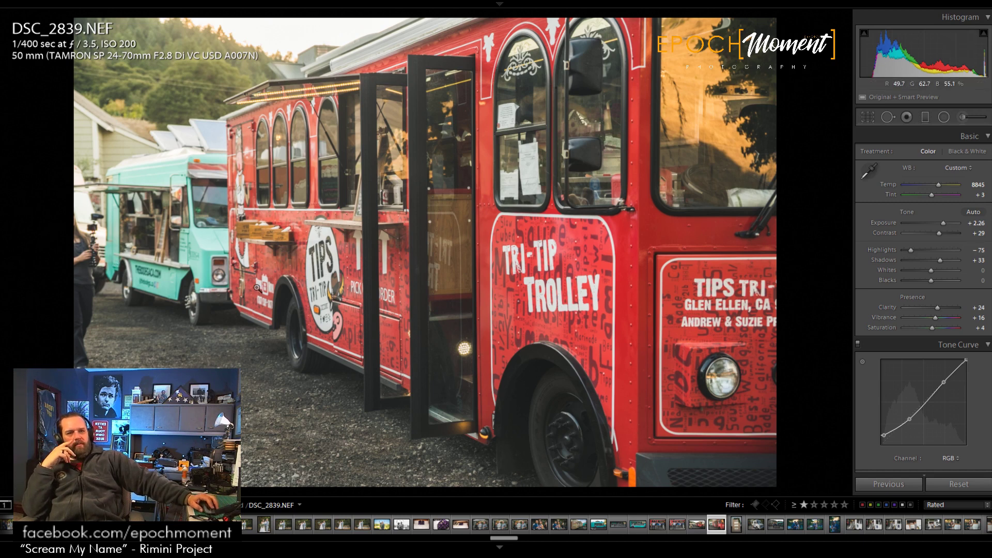
Step: Open DSC_2840.NEF and set Contrast to +27, Highlights to −25, Shadows to +45, Whites to +16 and Blacks to 0
left_click(739, 525)
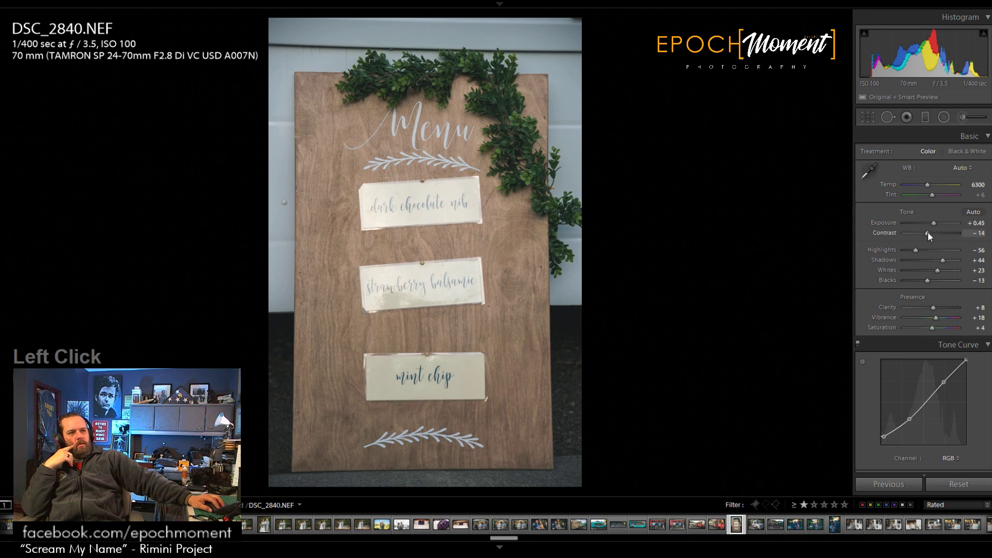
left_click_drag(928, 233, 937, 271)
left_click(938, 261)
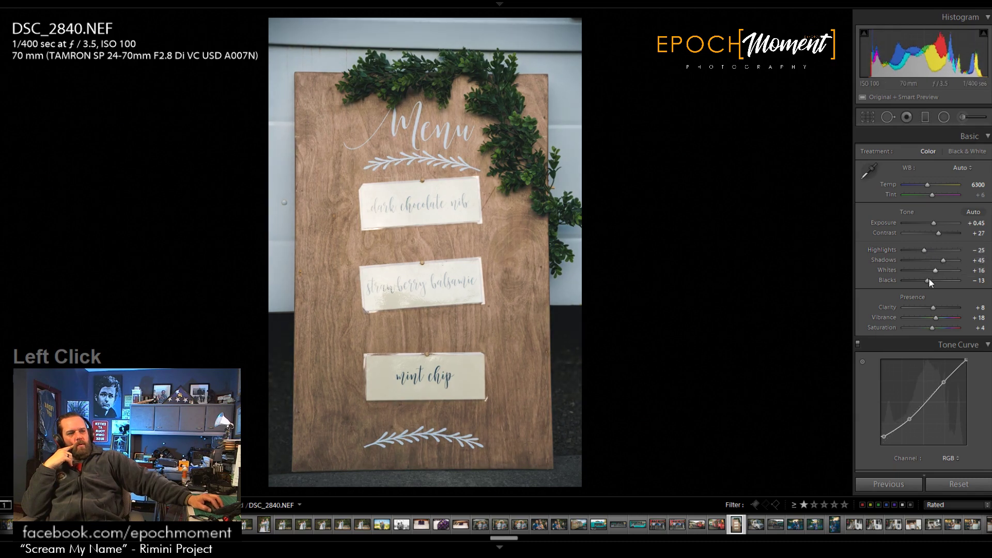
double_click(928, 280)
Step: Examine the lettering and glare on the dark chocolate nib, strawberry balsamic and mint chip menu cards up close
left_click(399, 285)
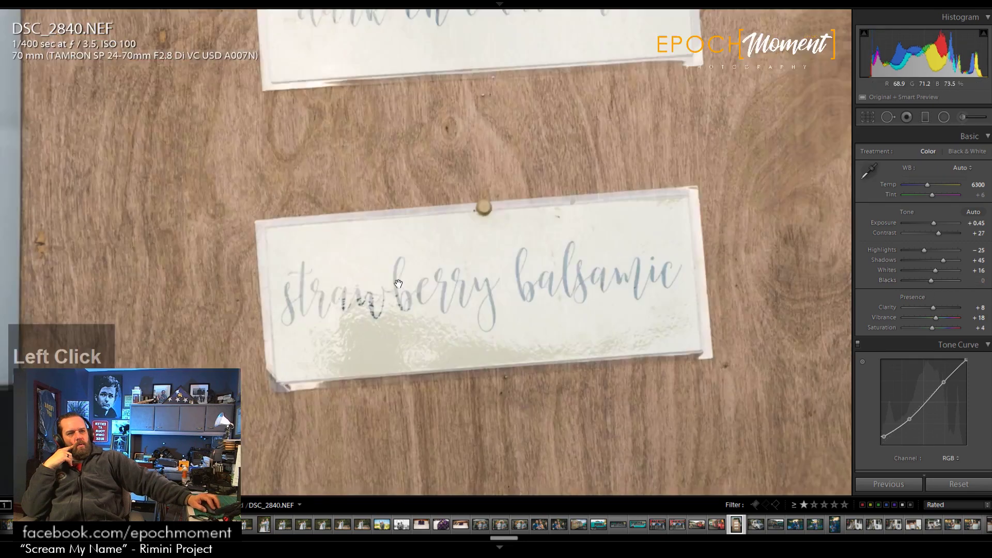
left_click_drag(613, 331, 524, 493)
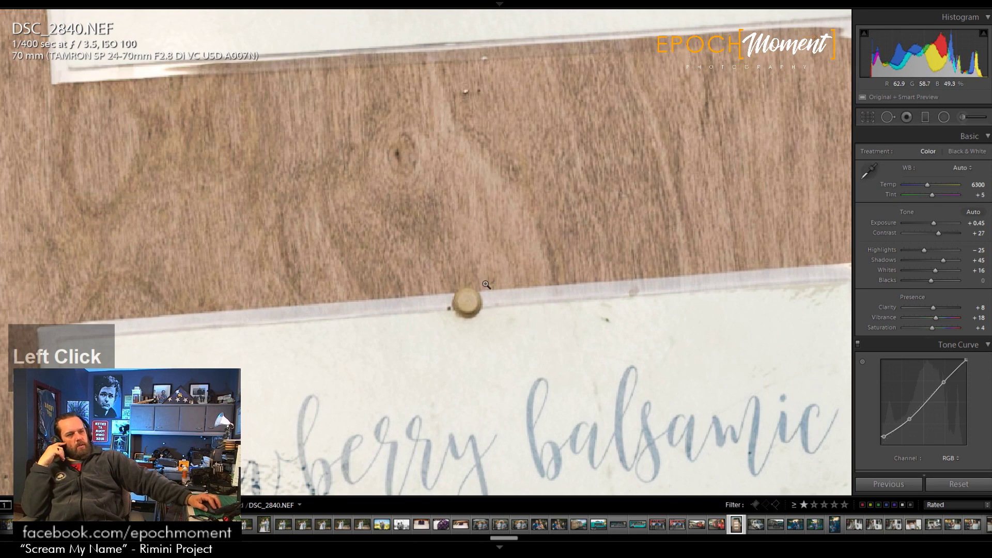
left_click(486, 284)
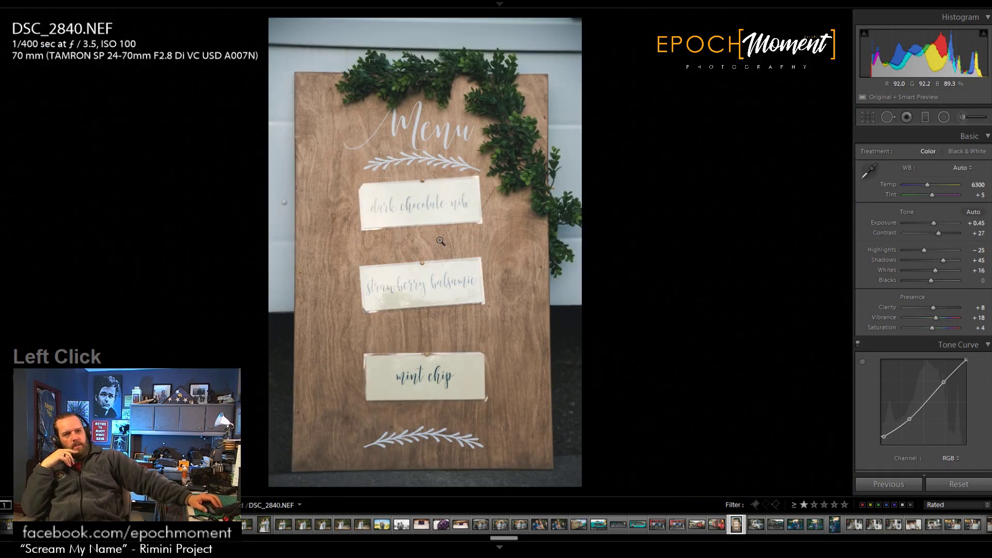
left_click(436, 219)
left_click(432, 215)
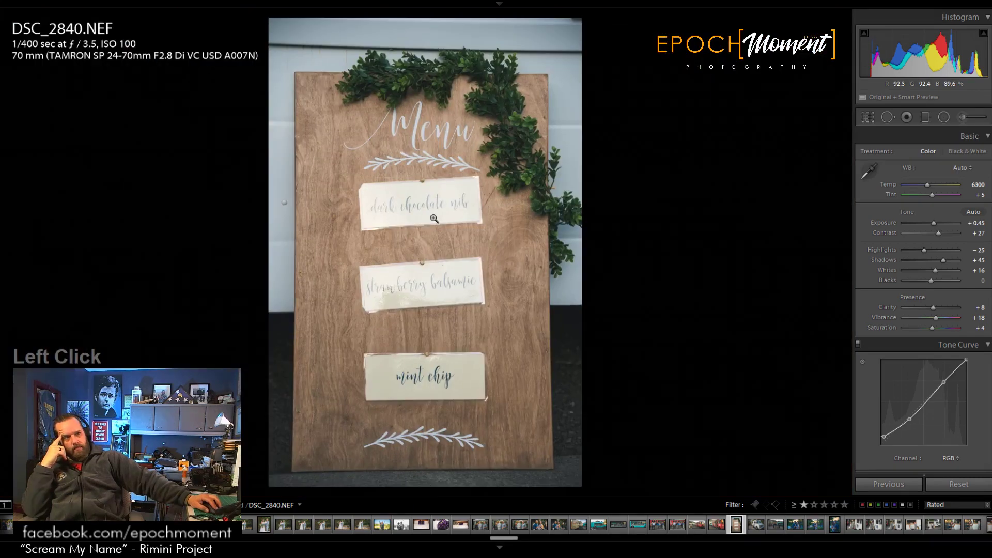
left_click(419, 393)
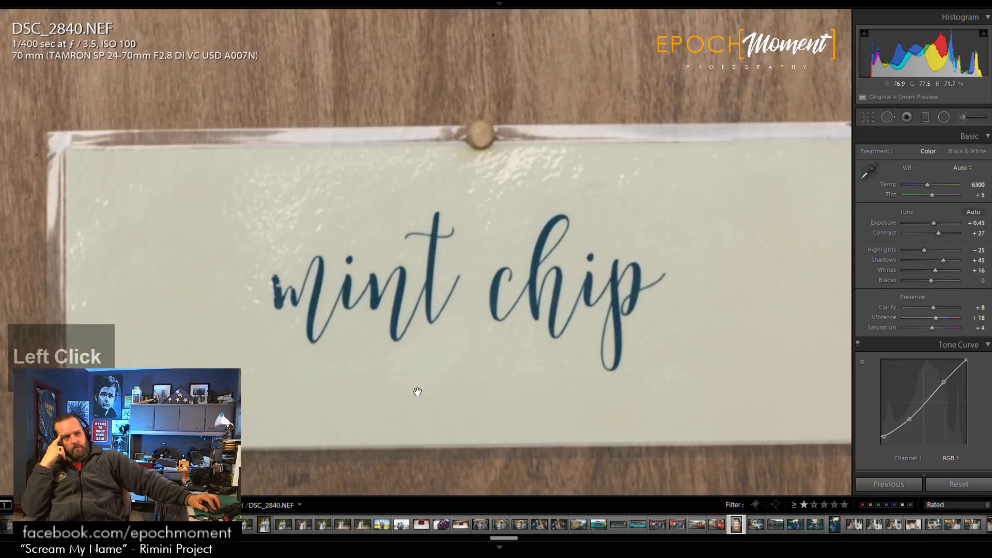
left_click(433, 342)
left_click(444, 199)
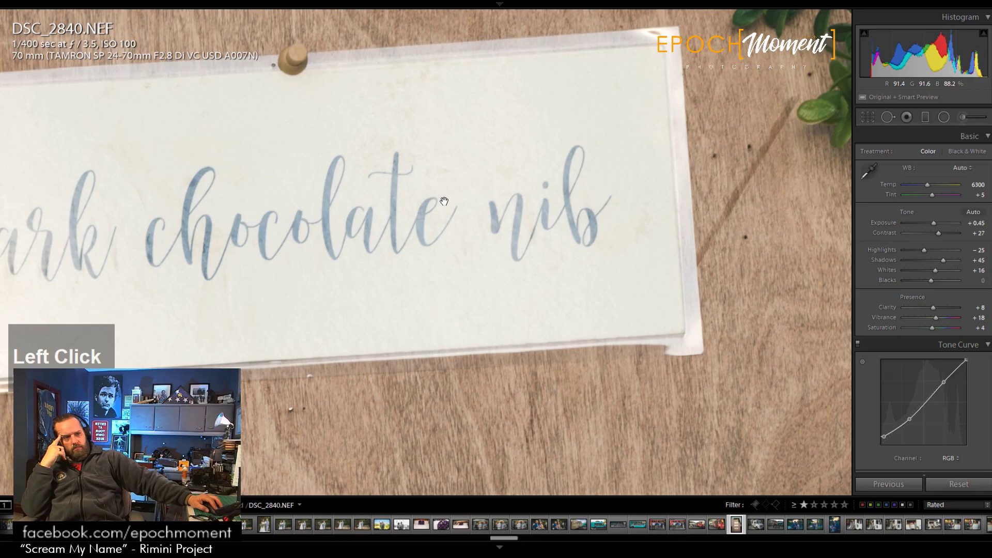
left_click(445, 201)
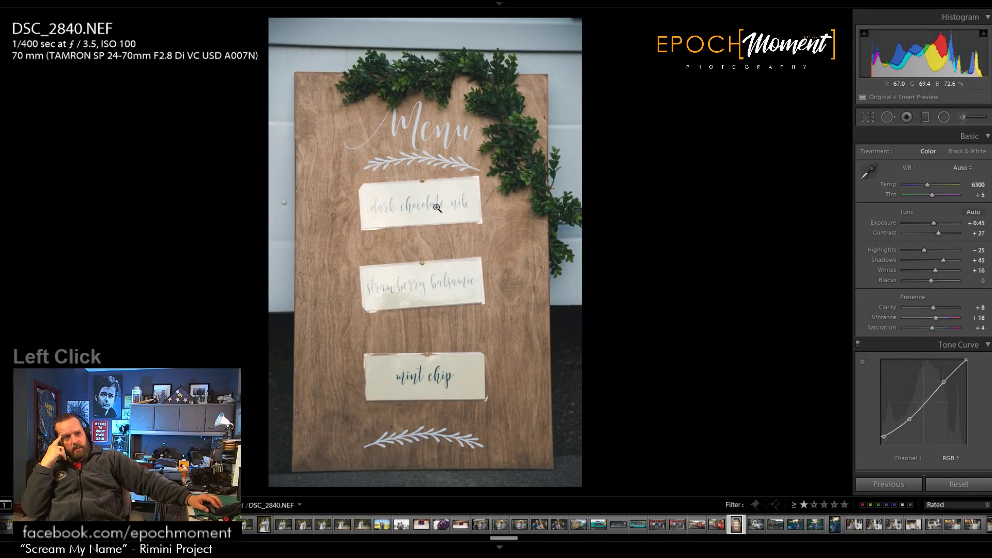
left_click(406, 212)
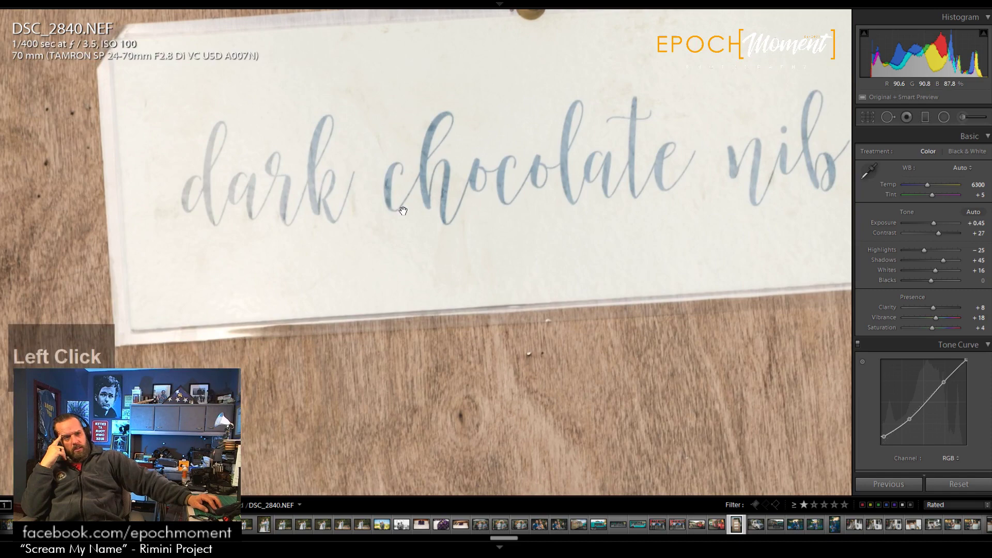
left_click(443, 250)
left_click(435, 322)
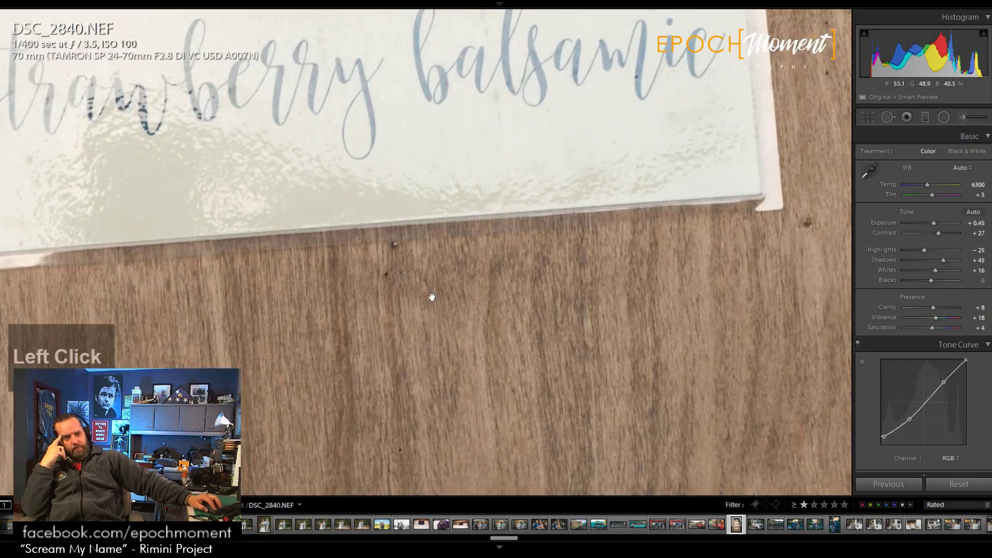
left_click_drag(429, 294, 516, 370)
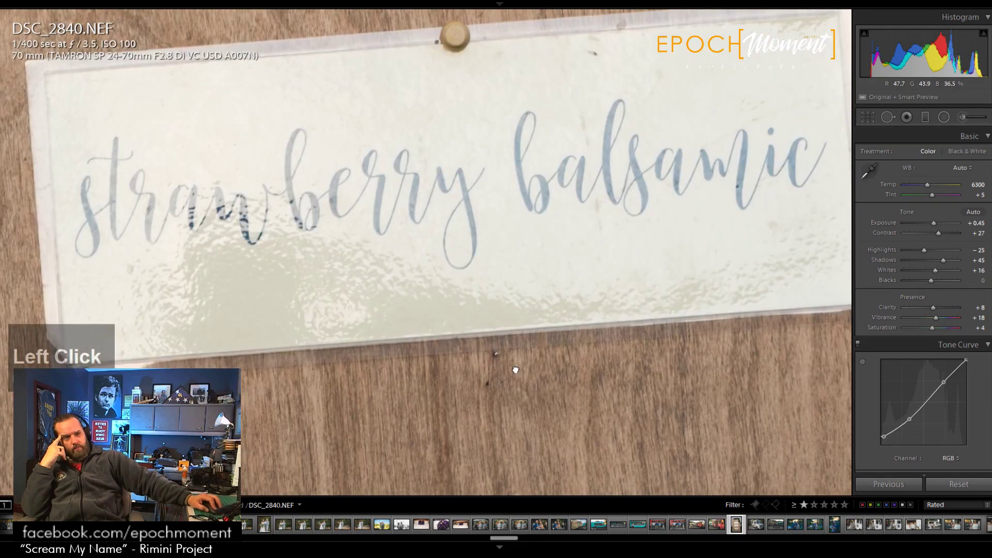
left_click(516, 369)
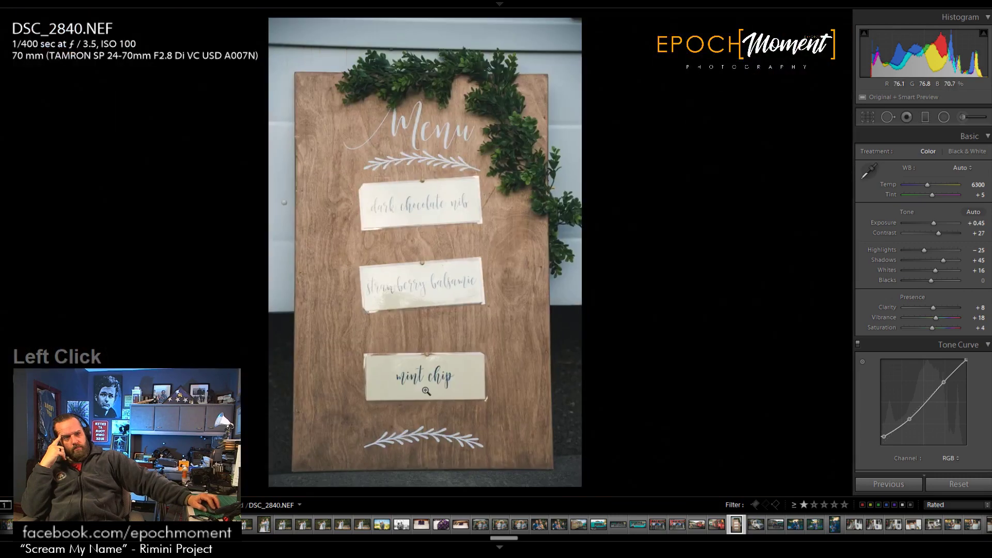
left_click(424, 390)
left_click(423, 390)
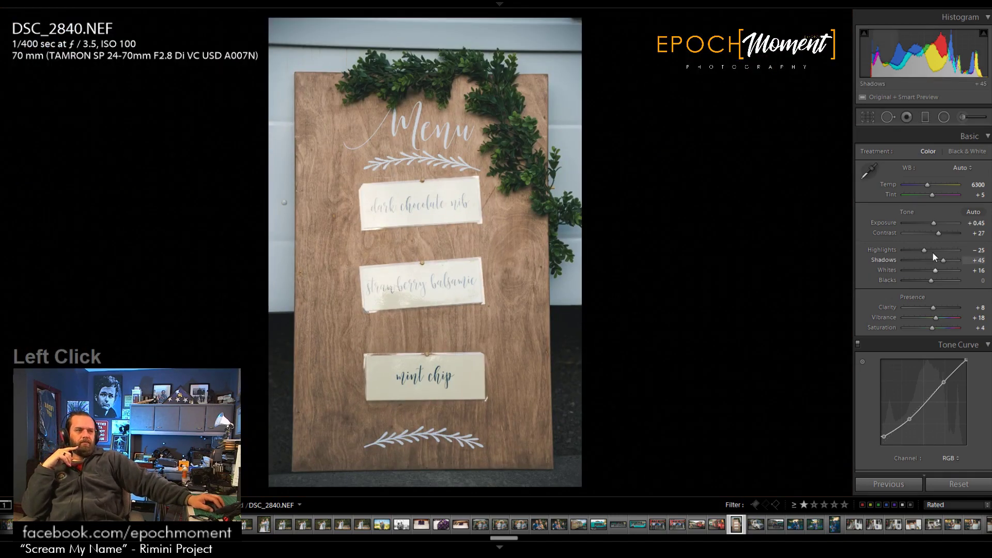
Step: Set the menu board photo's Highlights to −51 and its white balance temperature to 6608
mouse_move(932, 253)
left_mouse_down()
mouse_move(907, 250)
mouse_move(916, 255)
left_mouse_up()
left_click_drag(929, 184, 932, 190)
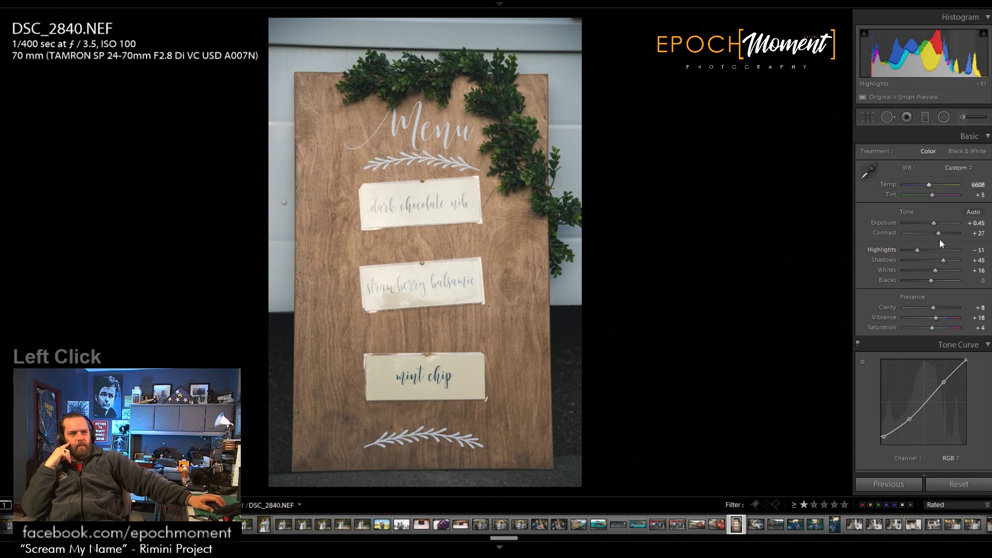
Step: Add a radial filter over the menu board, stretch it to the photo's full height, and set its Shadows to 45 and Clarity to 37
left_click(944, 117)
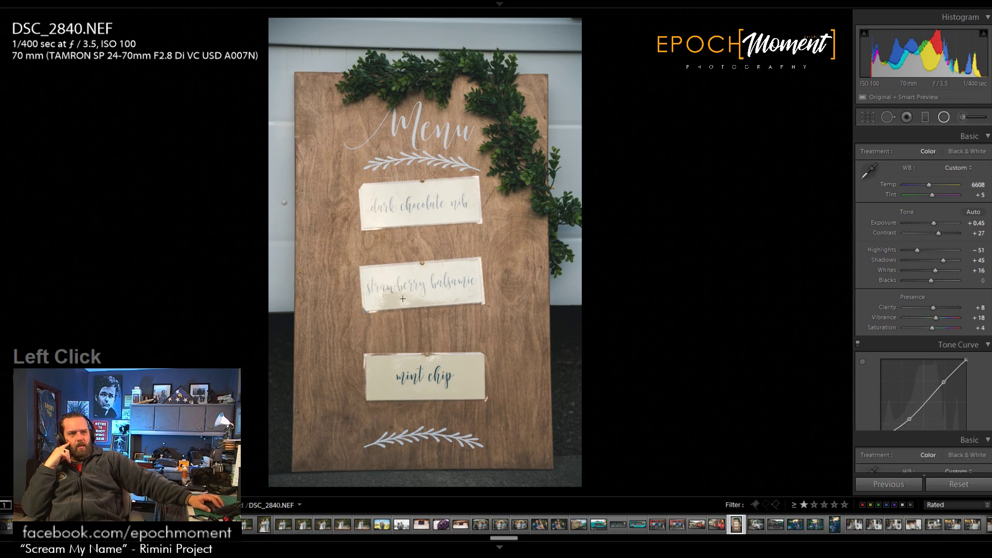
left_click(428, 278)
left_click_drag(440, 317, 425, 284)
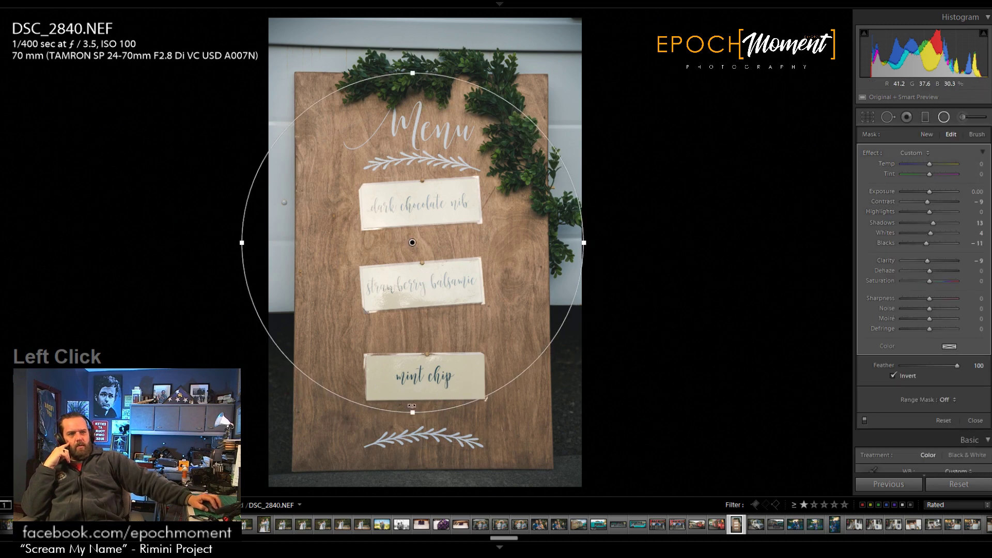
left_click_drag(412, 412, 414, 498)
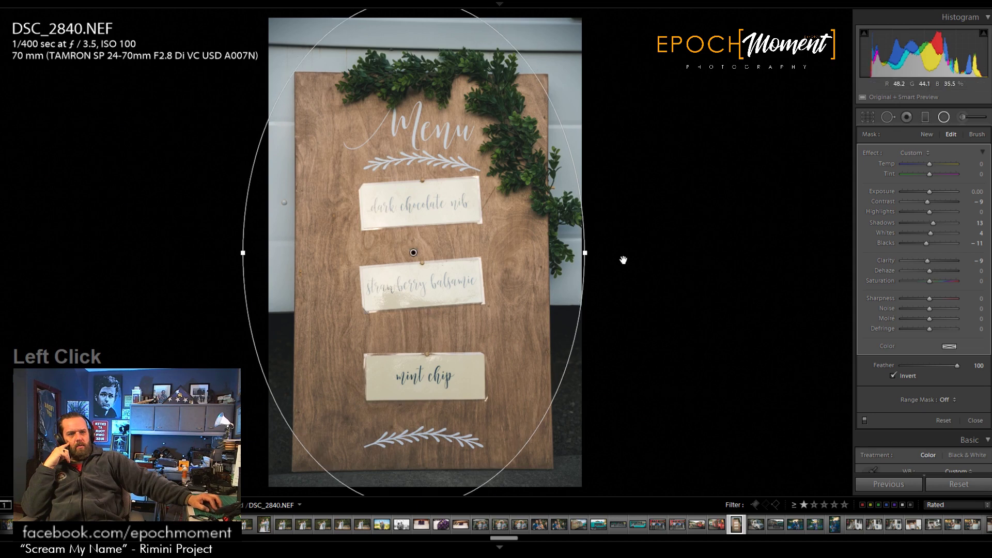
left_click_drag(939, 223, 942, 224)
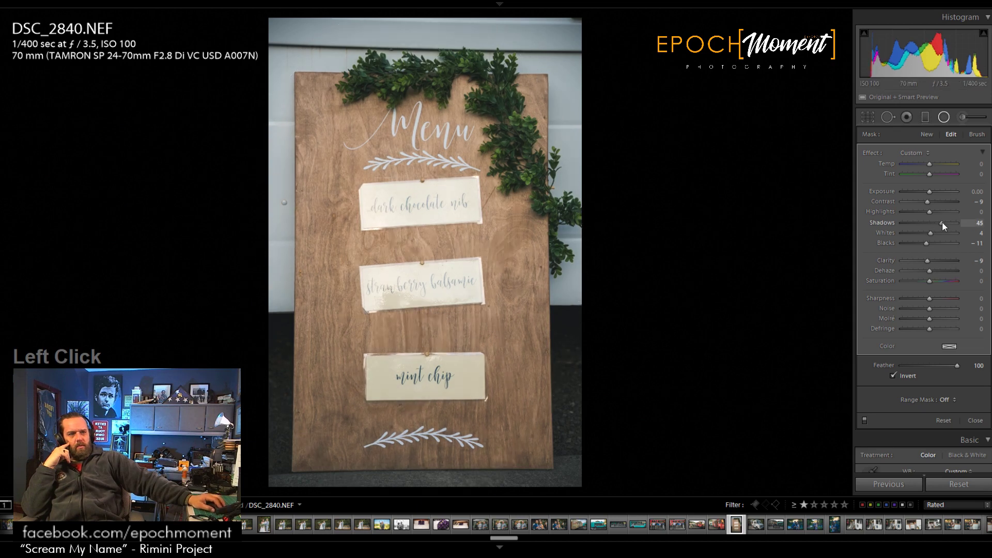
left_click_drag(927, 260, 937, 261)
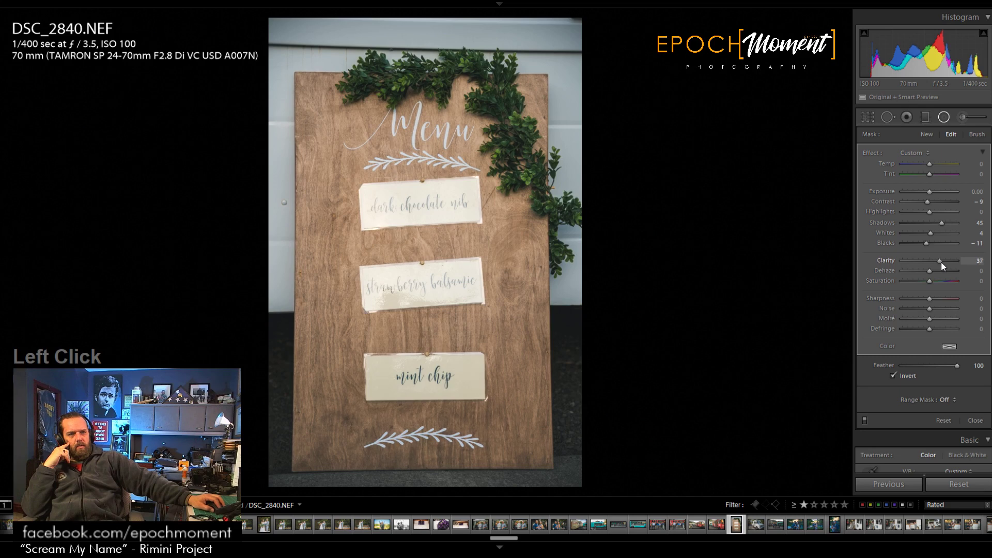
left_click(974, 420)
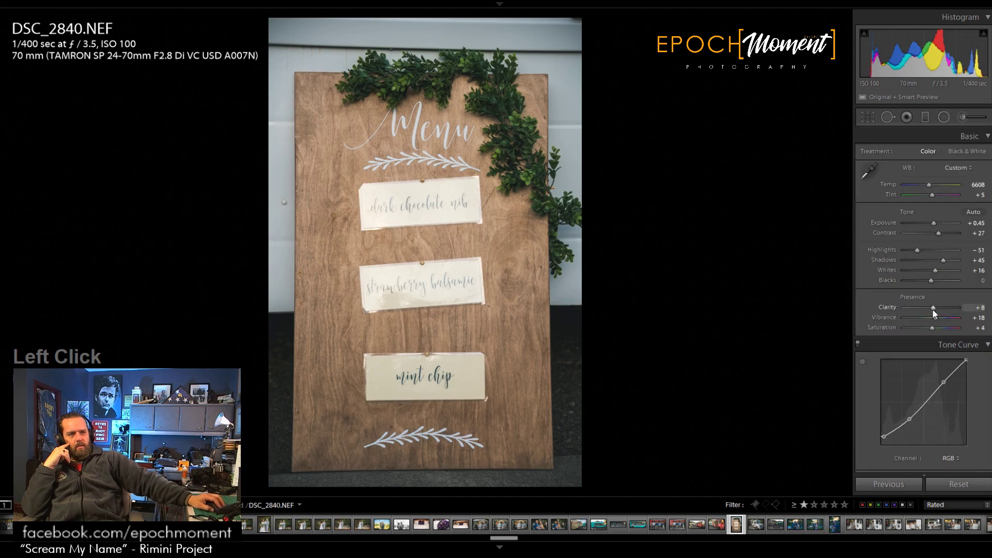
Step: Set the menu board photo's overall Clarity to +22, Highlights to −24 and Shadows to +53
left_click_drag(932, 309, 936, 309)
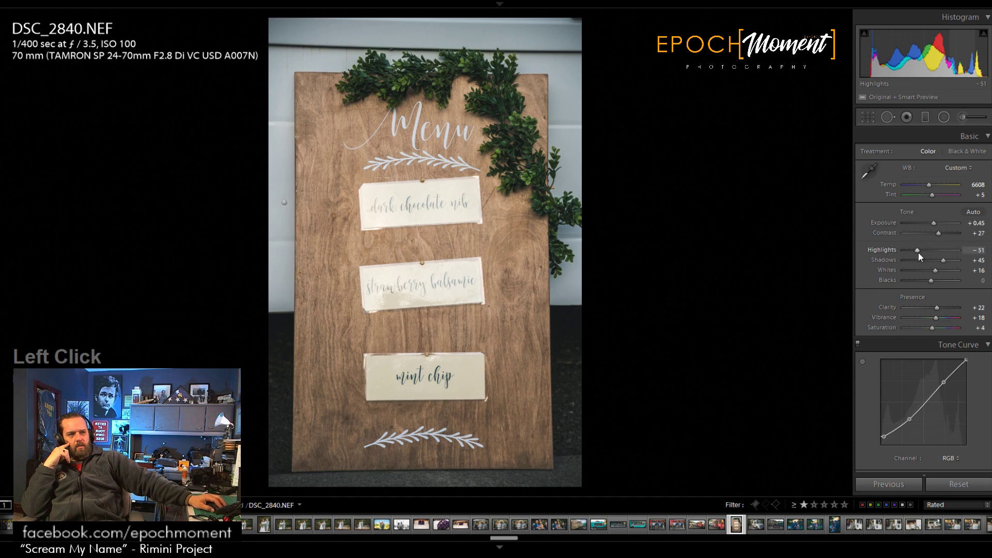
left_click_drag(923, 251, 925, 251)
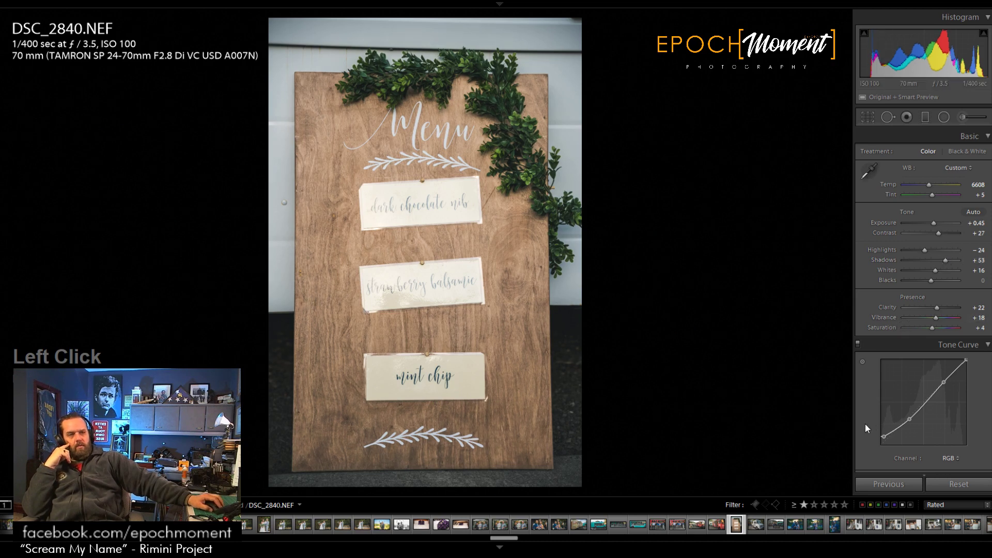
Step: Open DSC_2843.NEF and set Temp to 7588, Contrast to +12, Highlights to −33, Shadows to +63 and Blacks to 0
left_click(755, 524)
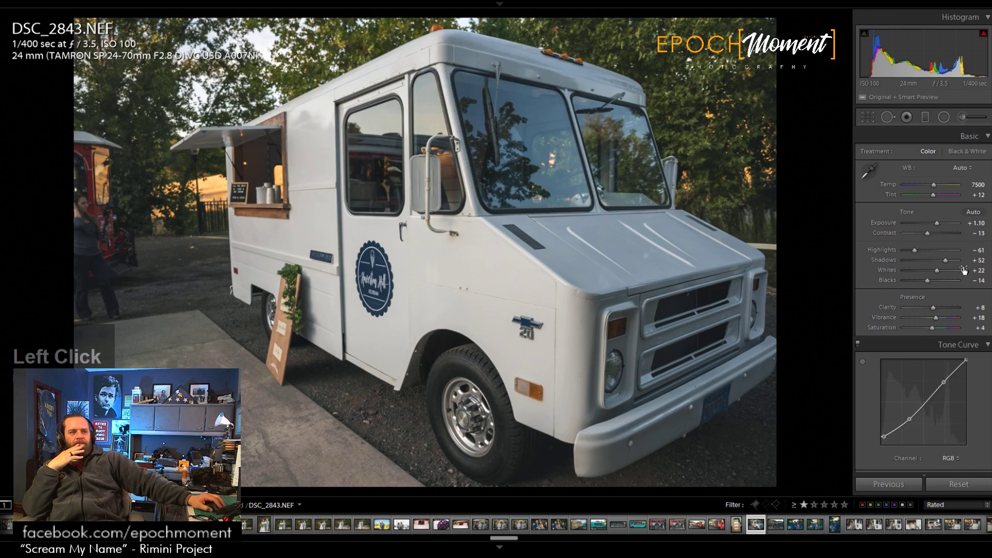
left_click(936, 233)
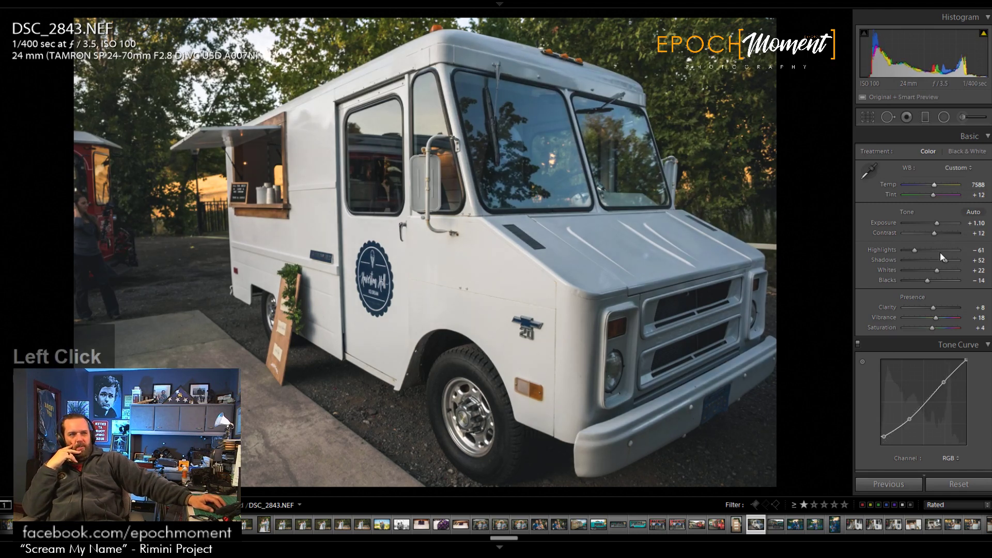
left_click_drag(946, 261, 920, 254)
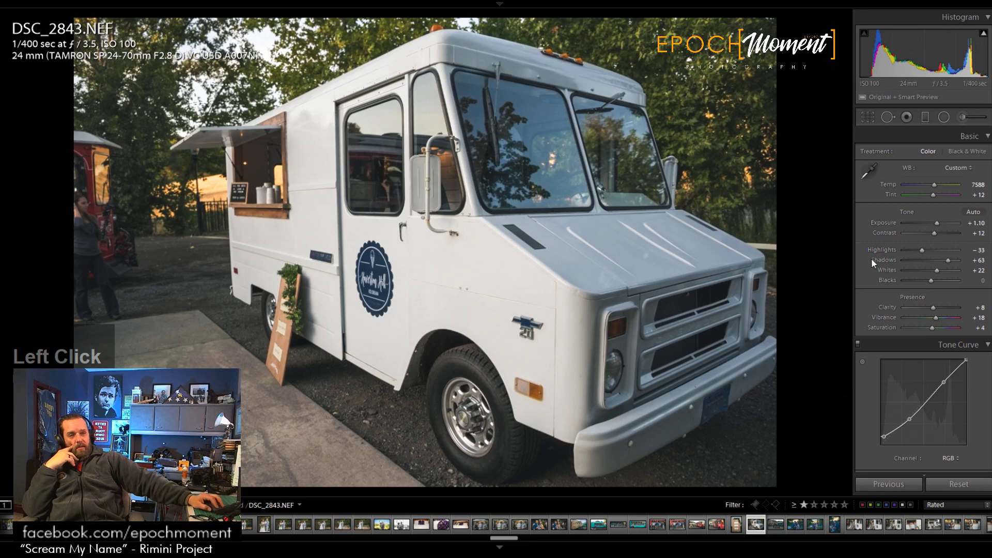
Step: Examine the white truck's mirror, windshield, hood and serving counter, the person at the photo's edge, and the crop framing
left_click(386, 177)
left_click_drag(685, 256, 477, 210)
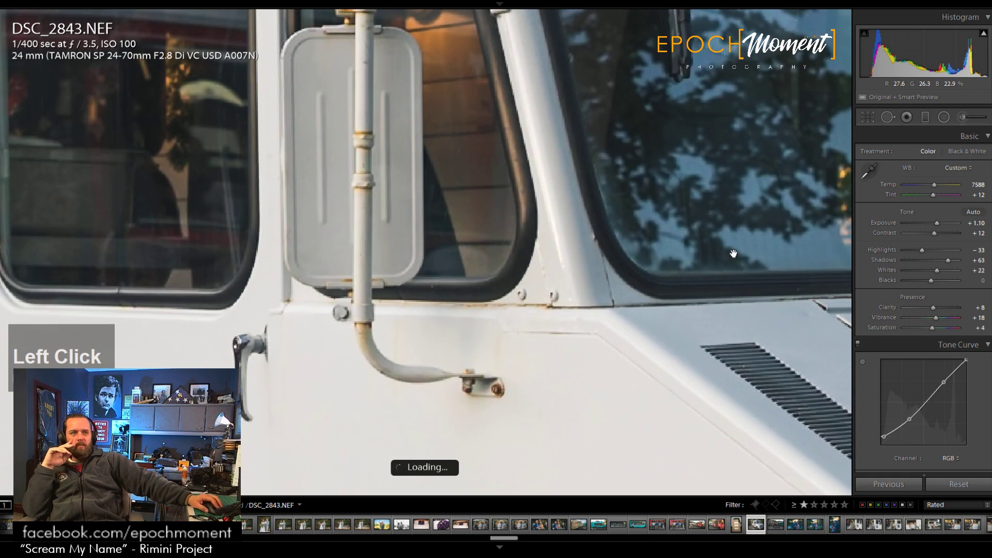
left_click_drag(733, 257, 567, 284)
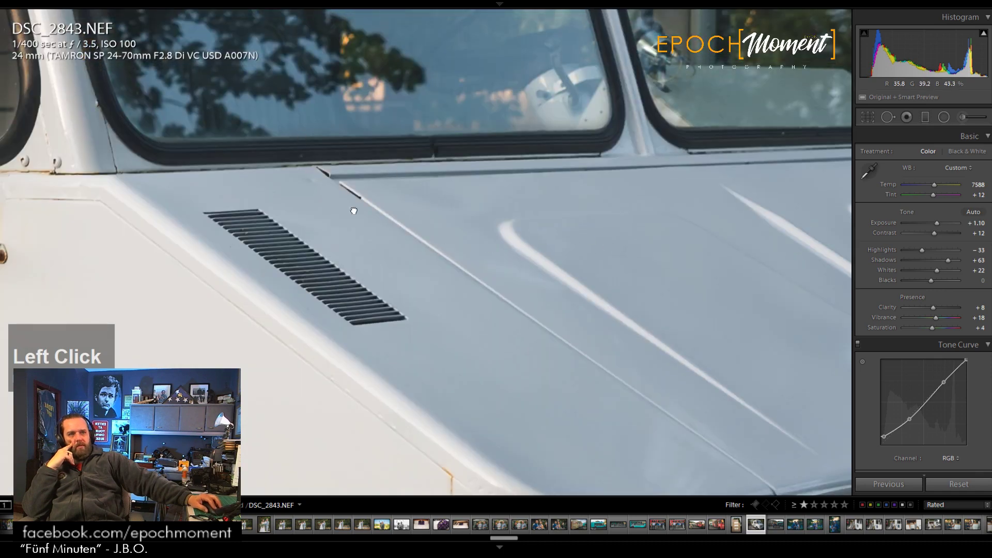
left_click(350, 206)
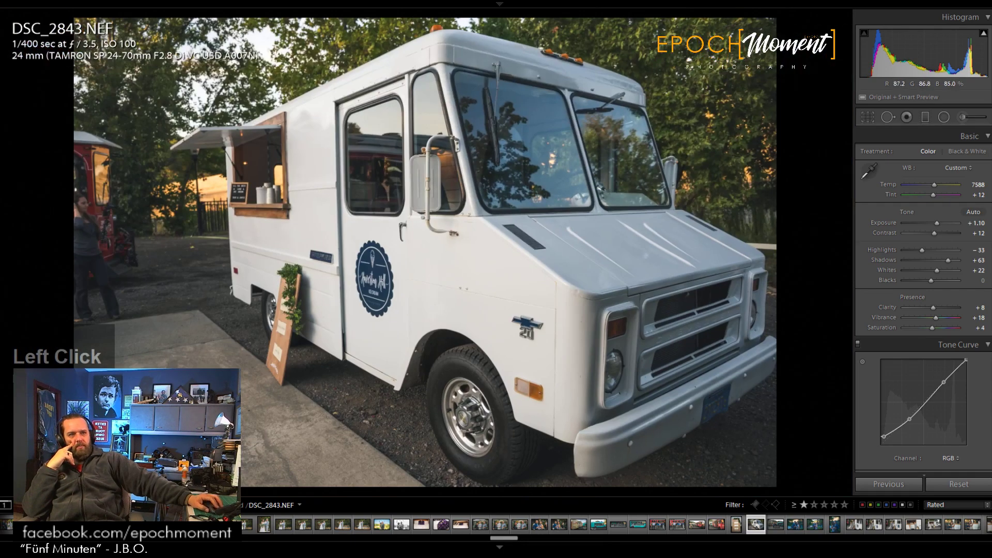
left_click(876, 119)
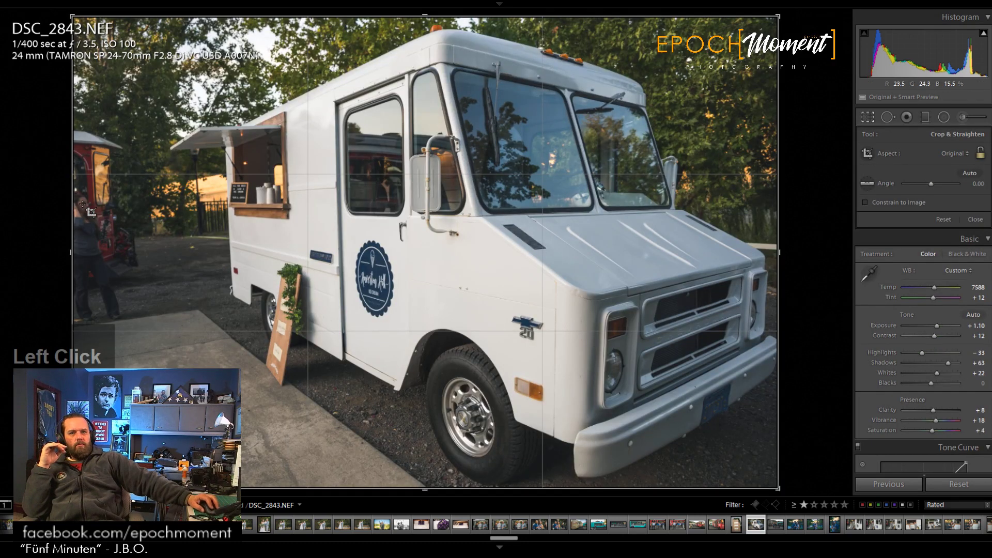
left_click(974, 219)
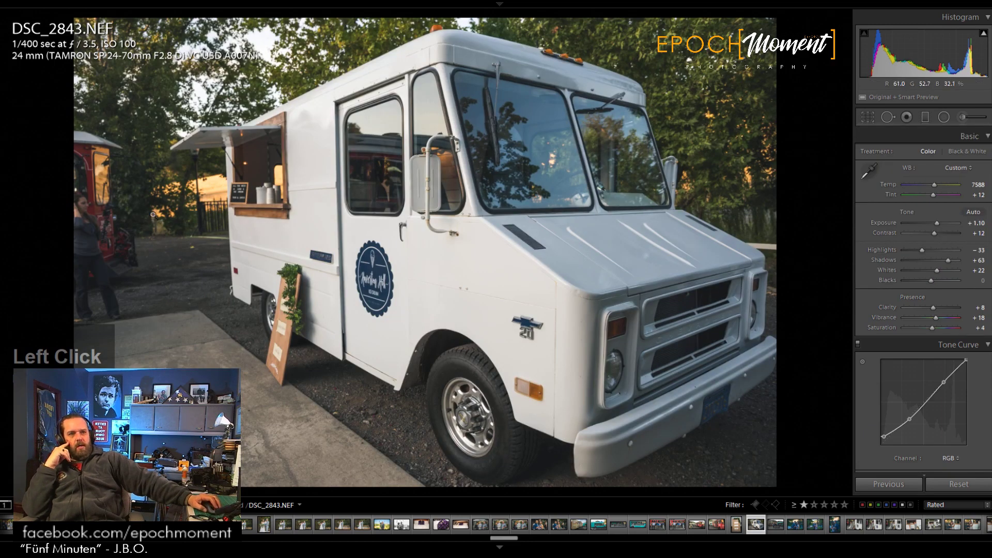
left_click(93, 218)
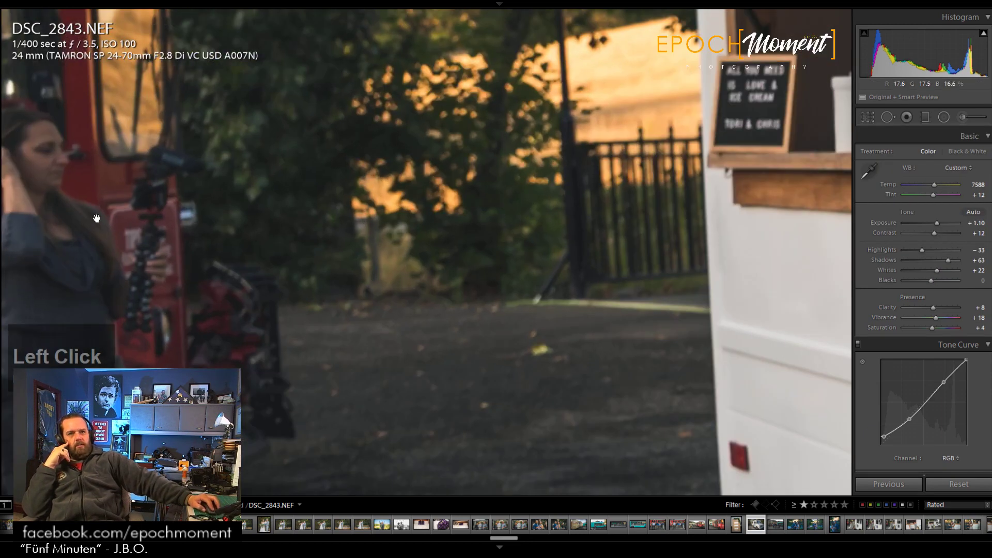
left_click(96, 218)
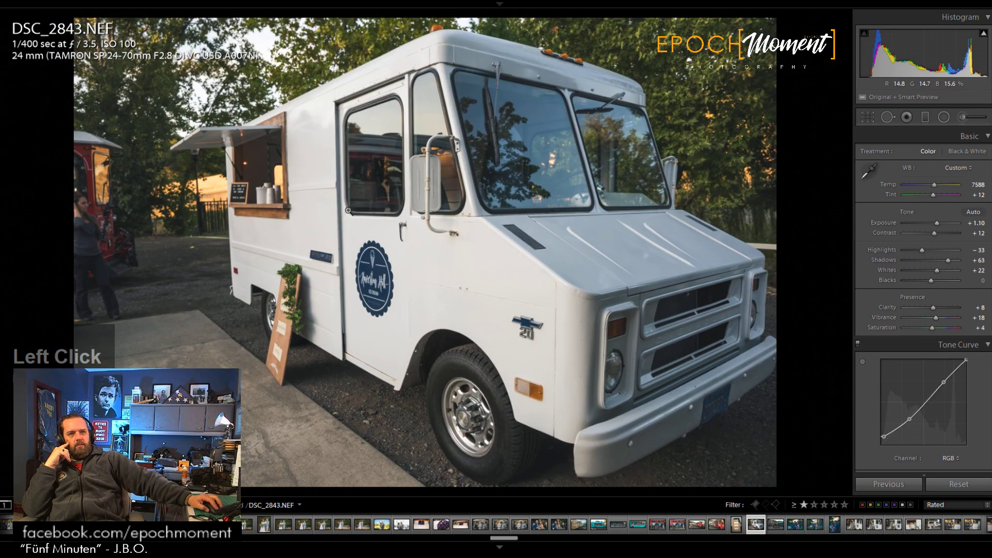
left_click(245, 196)
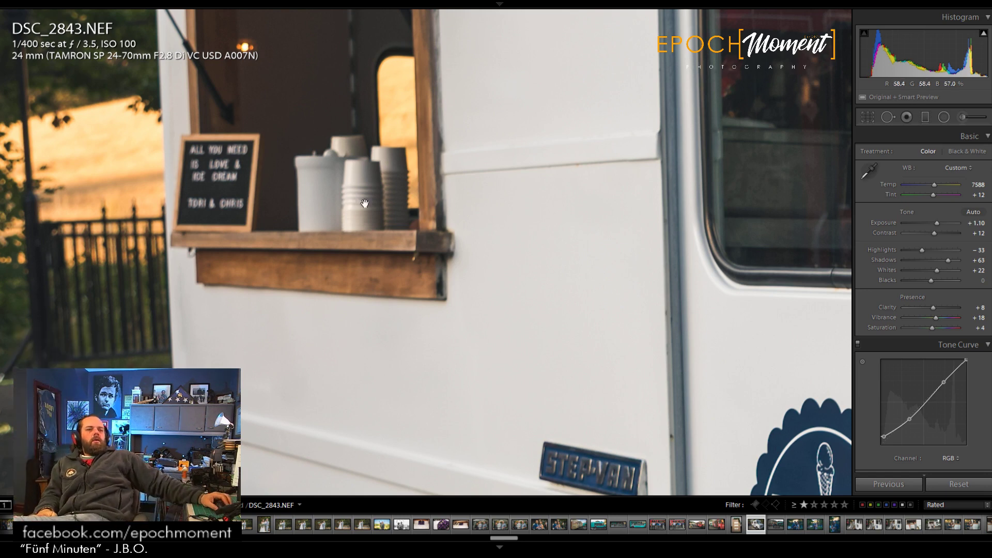
left_click(610, 309)
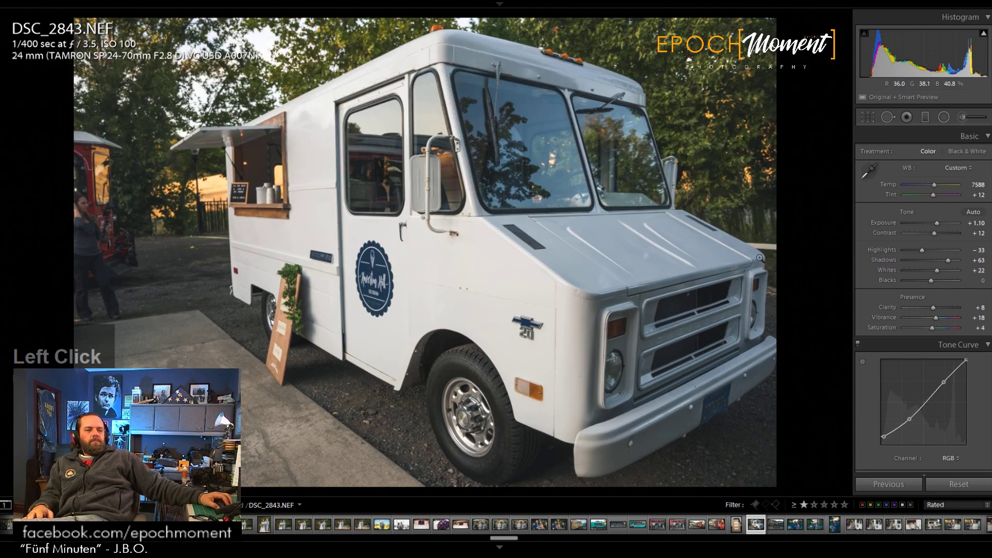
Step: Set the white truck photo's Temp to 7784
left_click_drag(933, 184, 934, 183)
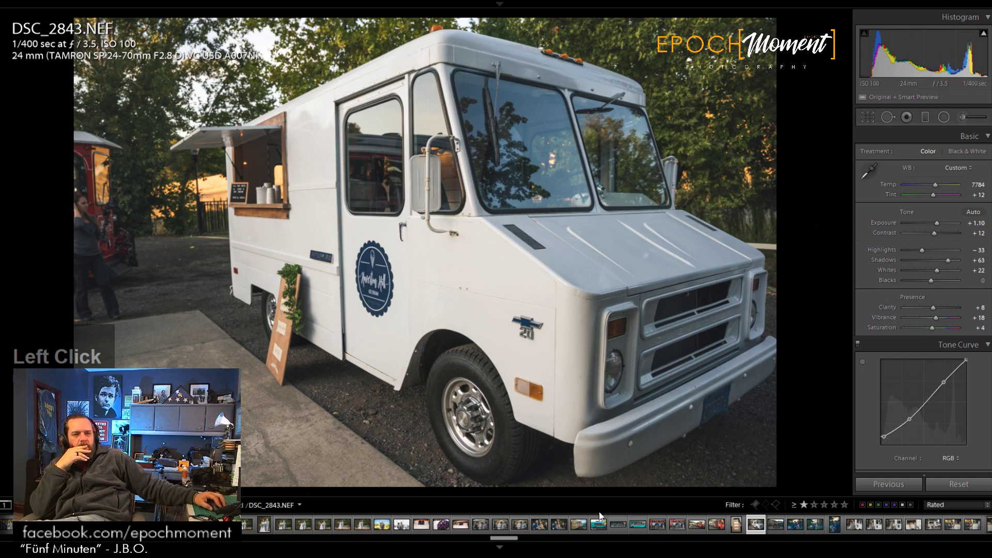
Step: Open DSC_2845.NEF and set Temp to 8649, Contrast to +18, Highlights to −35 and Shadows to +84
left_click(774, 525)
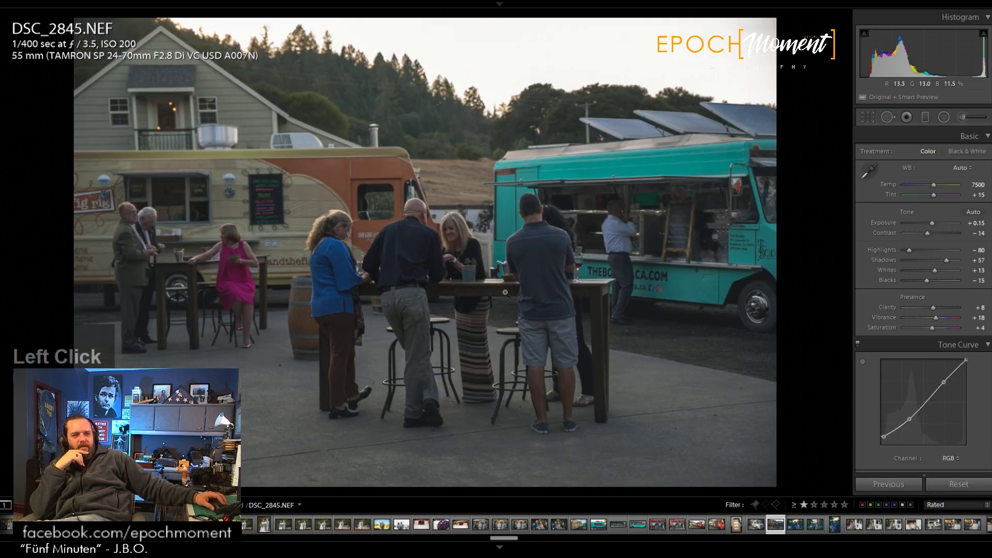
mouse_move(927, 233)
left_mouse_down()
mouse_move(935, 233)
mouse_move(923, 250)
left_mouse_up()
left_click_drag(935, 184, 938, 185)
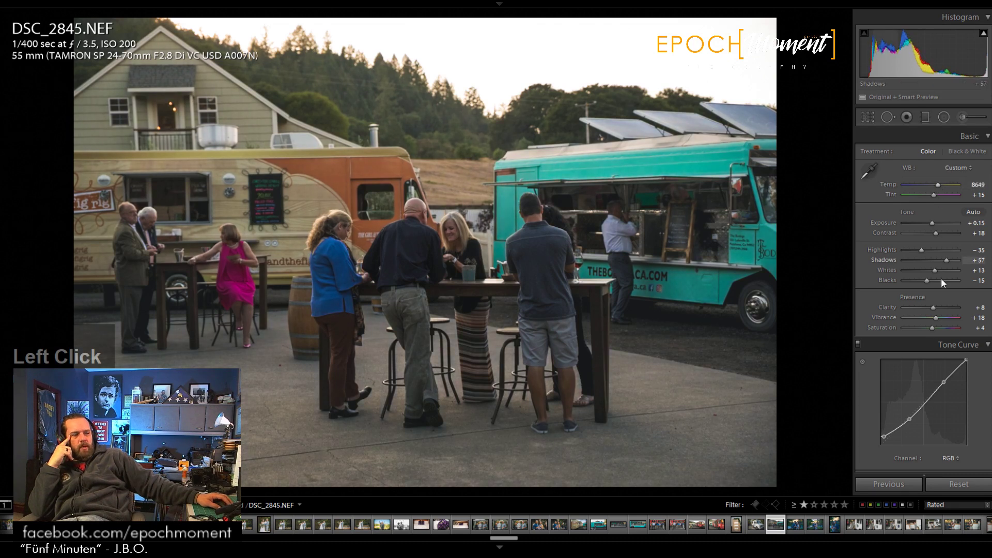
left_click_drag(950, 262, 953, 261)
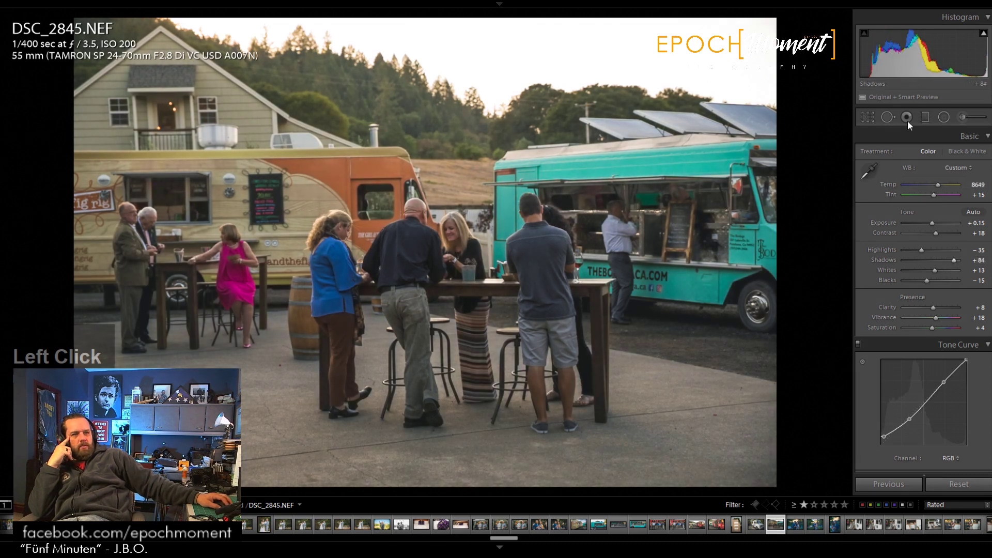
Step: Add a radial filter over the group at the front table, reshape it, and set its Shadows to 47
left_click(944, 117)
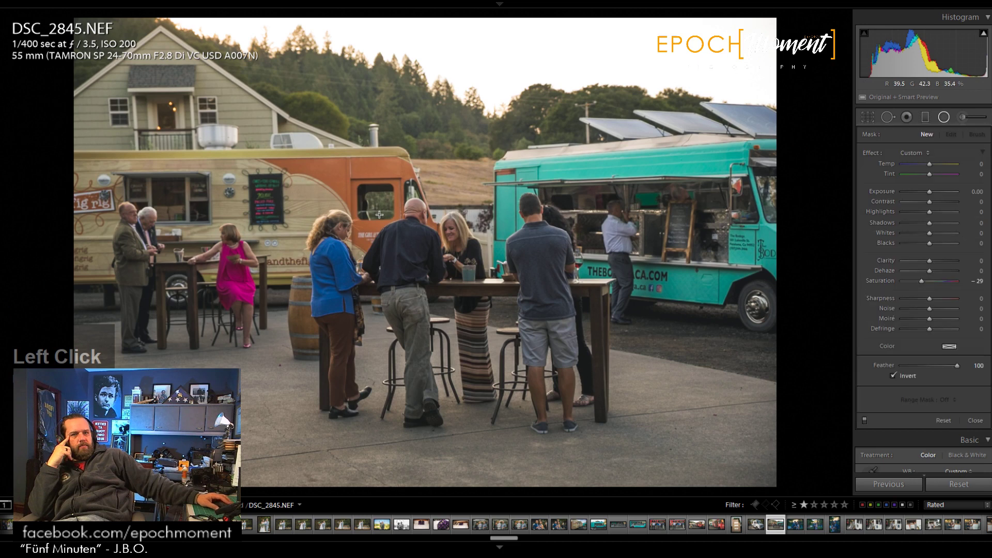
left_click(387, 256)
left_click_drag(433, 280, 489, 290)
left_click_drag(442, 33, 443, 75)
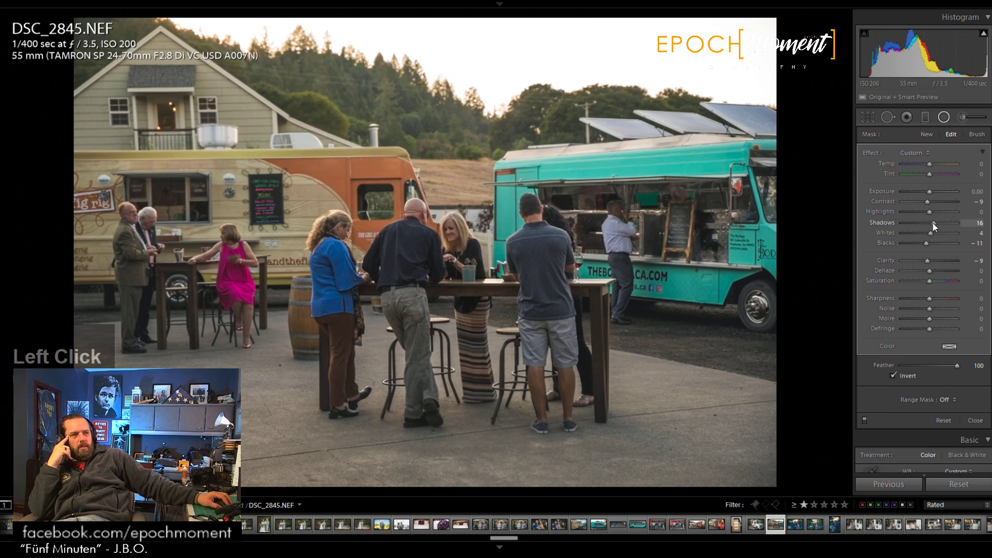
left_click_drag(936, 223, 939, 225)
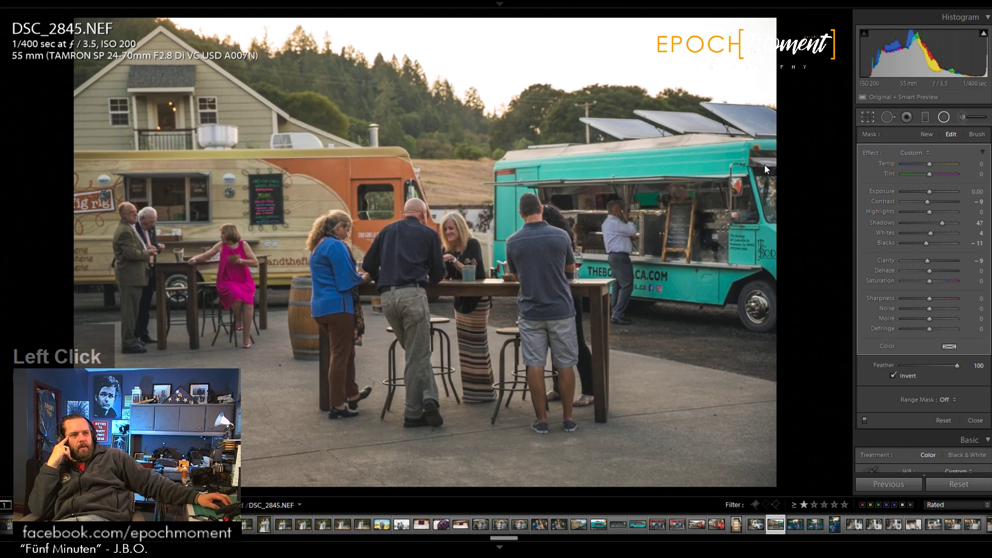
Step: Straighten the food truck photo by rotating its crop to an angle of 0.23
key("r")
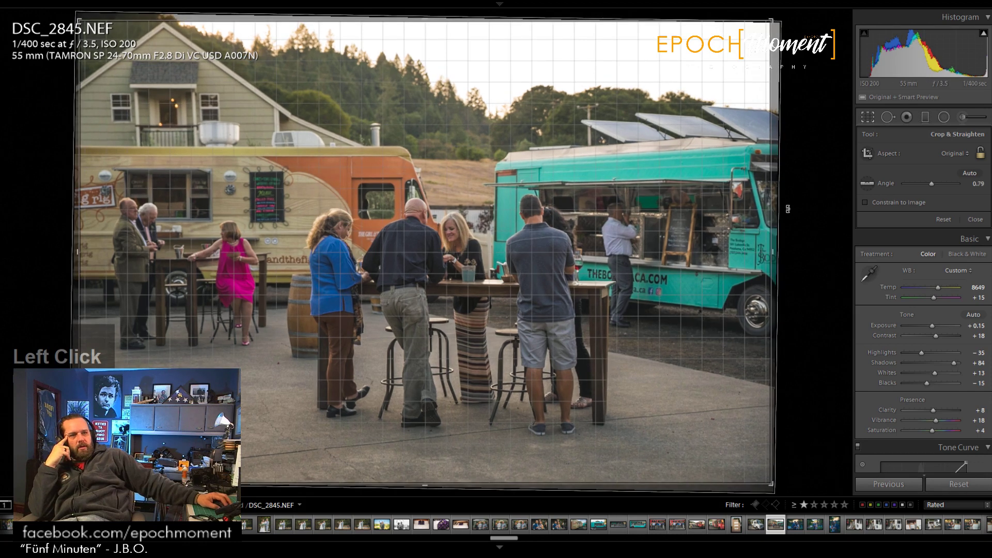
left_click_drag(787, 209, 785, 206)
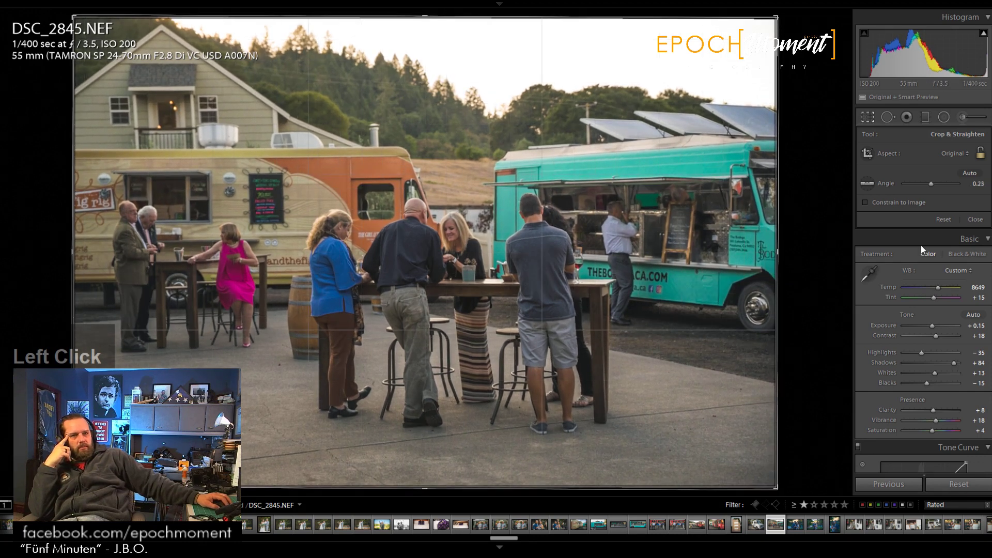
left_click(975, 219)
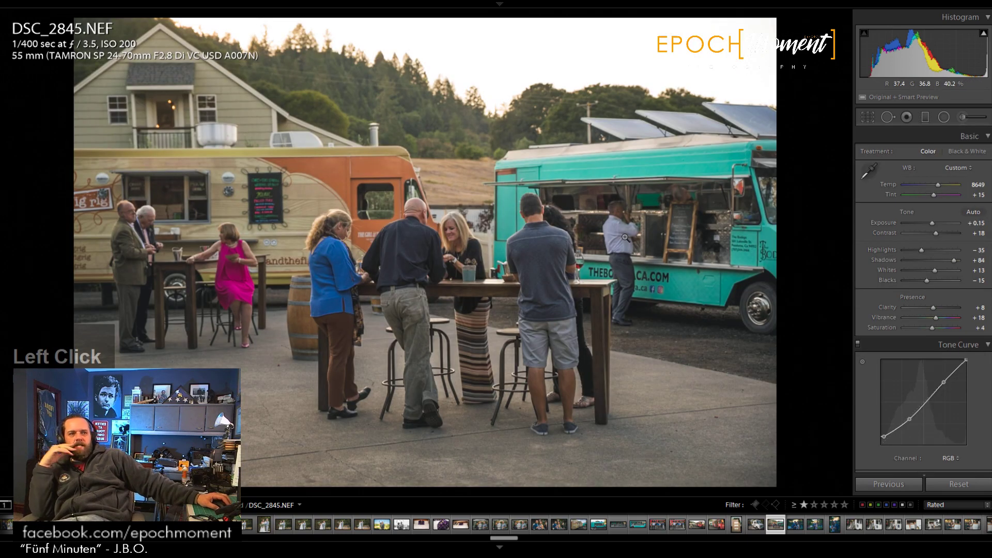
Step: Shift the pink dress toward red by setting the Purple hue to −13 and the Magenta hue to +100
left_click(466, 237)
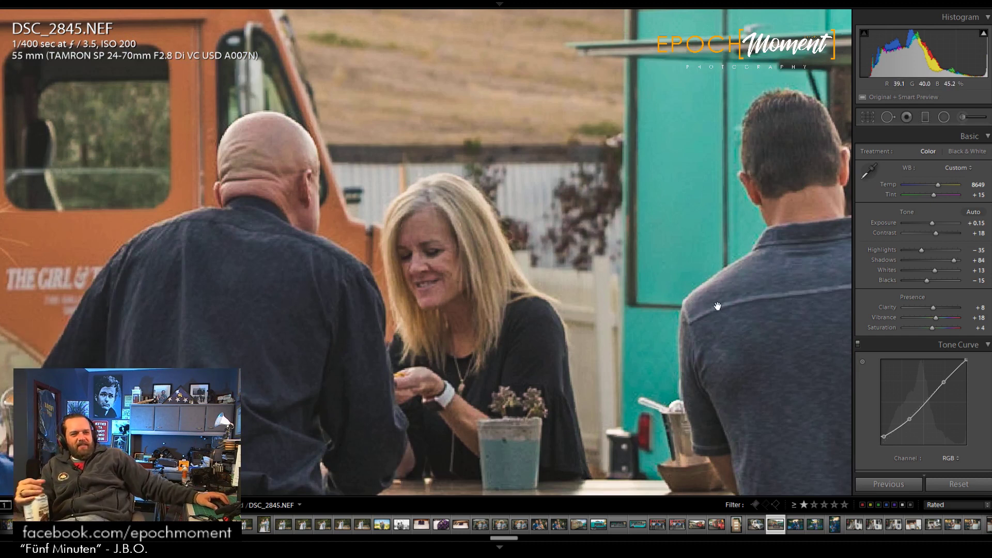
scroll(894, 349, "down", 4)
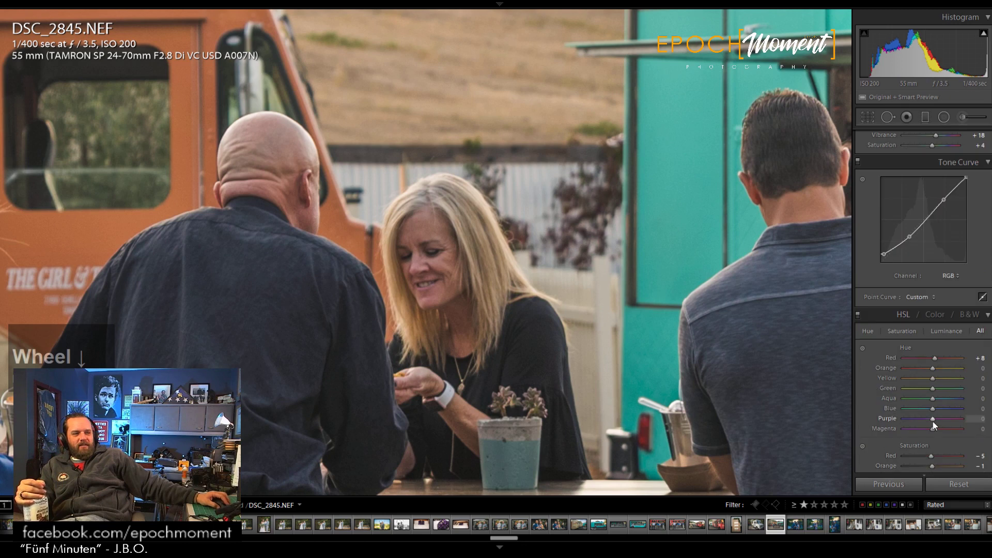
left_click(954, 429)
left_click_drag(954, 429, 958, 429)
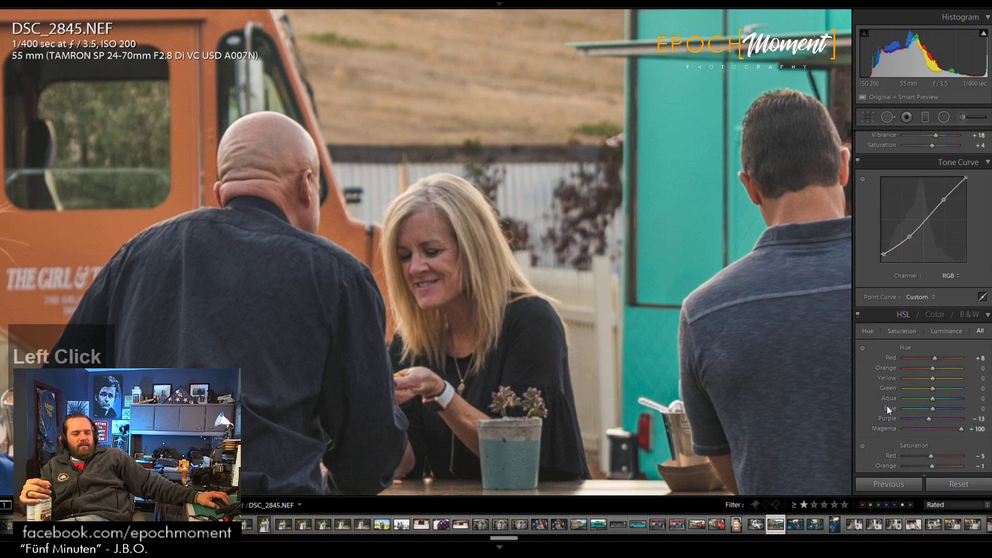
scroll(887, 405, "down", 3)
left_click(511, 230)
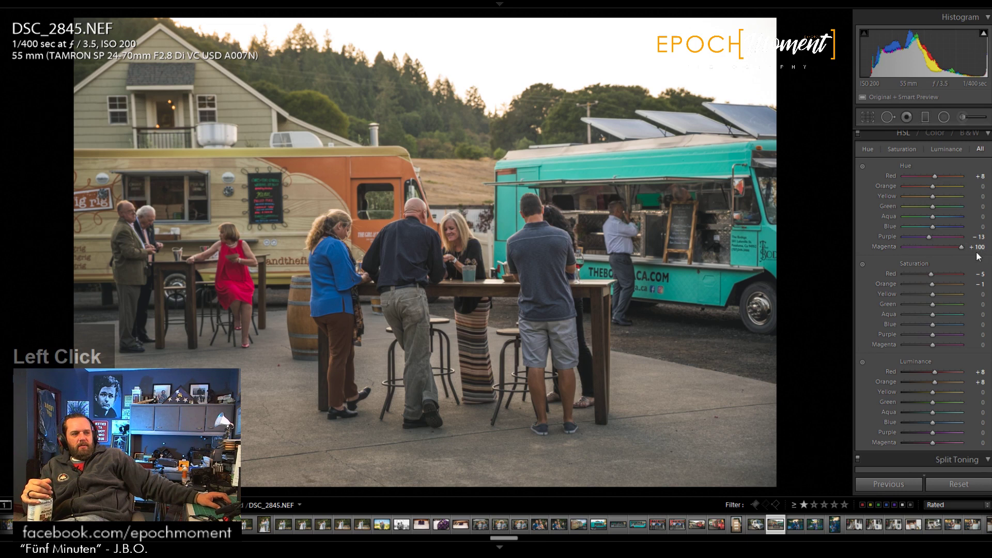
scroll(879, 318, "down", 2)
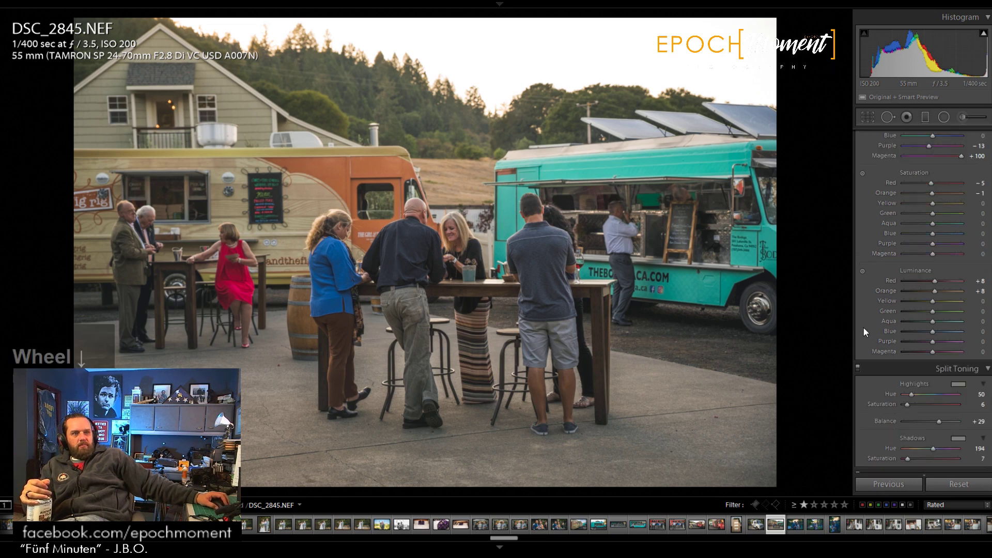
Step: Open DSC_2850.NEF, set its white balance to As Shot, and raise Shadows to +88
left_click(795, 524)
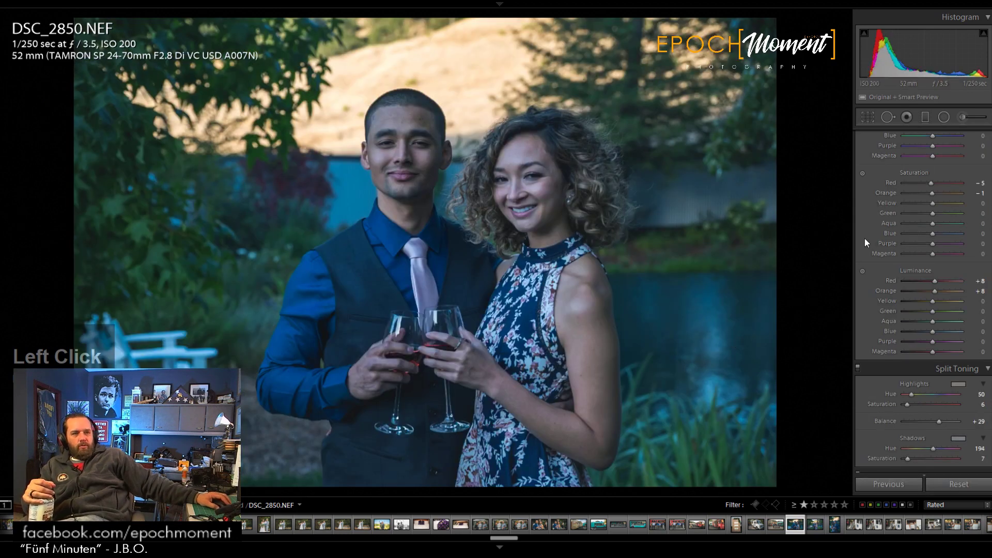
scroll(880, 252, "up", 5)
left_click(963, 169)
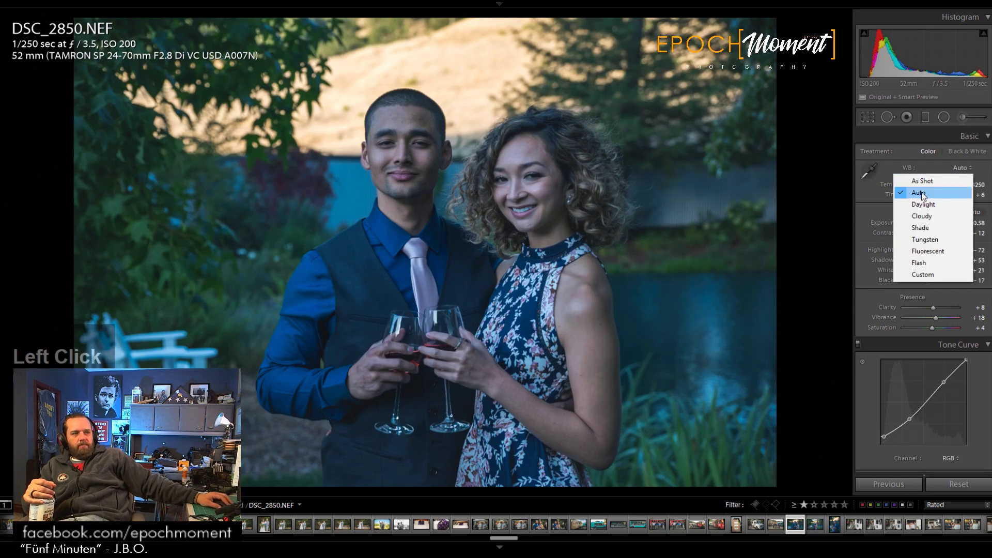
left_click(926, 193)
left_click(956, 169)
left_click(931, 182)
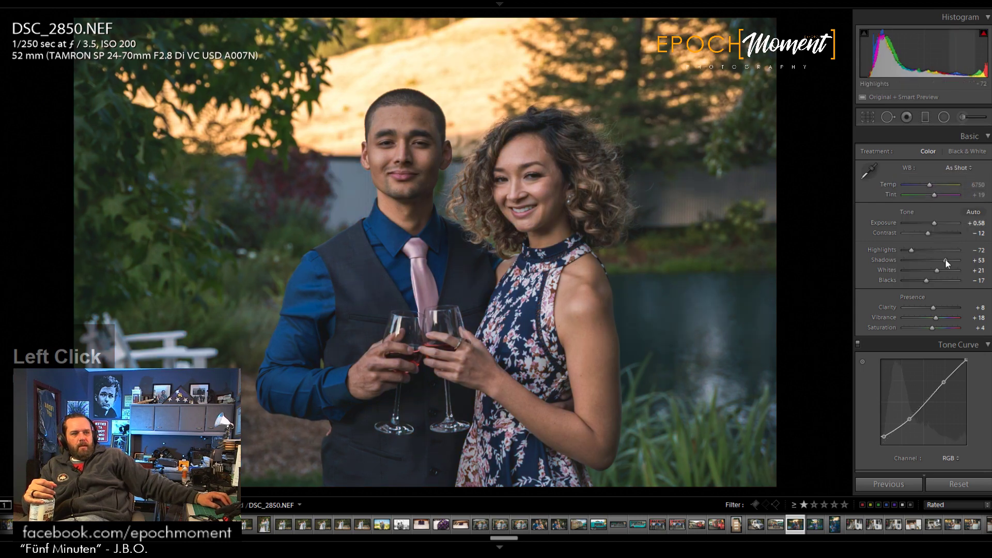
left_click_drag(945, 259, 953, 261)
Step: Add a radial filter centered on the couple, widen it beyond both of them, and set its Shadows to 37
left_click(944, 118)
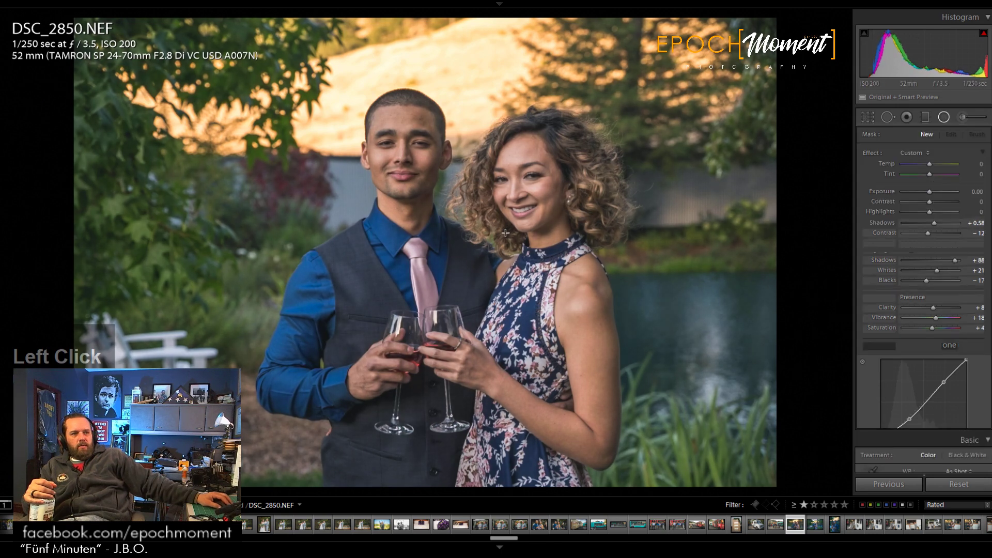
left_click(388, 256)
left_click_drag(419, 283, 482, 254)
left_click_drag(694, 227, 621, 228)
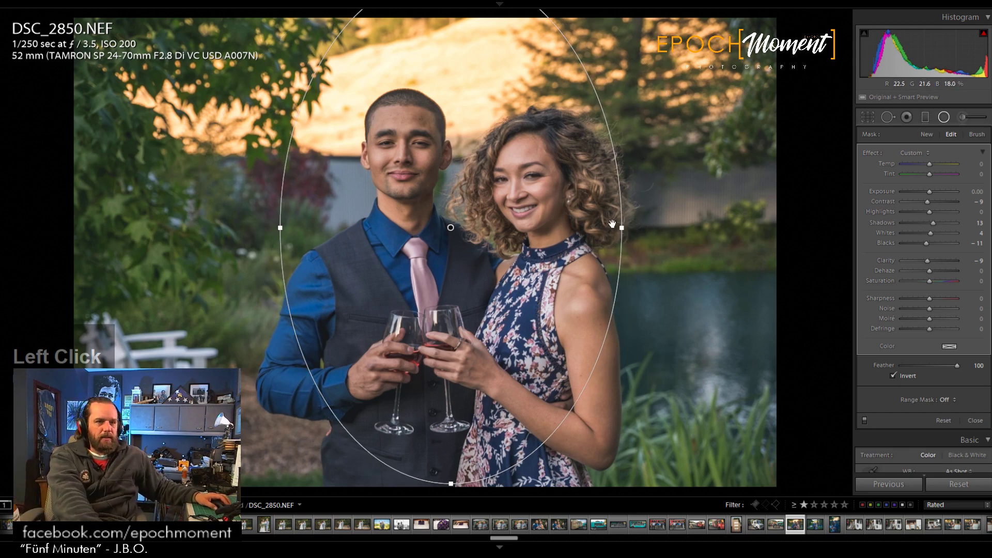
left_click_drag(621, 228, 692, 234)
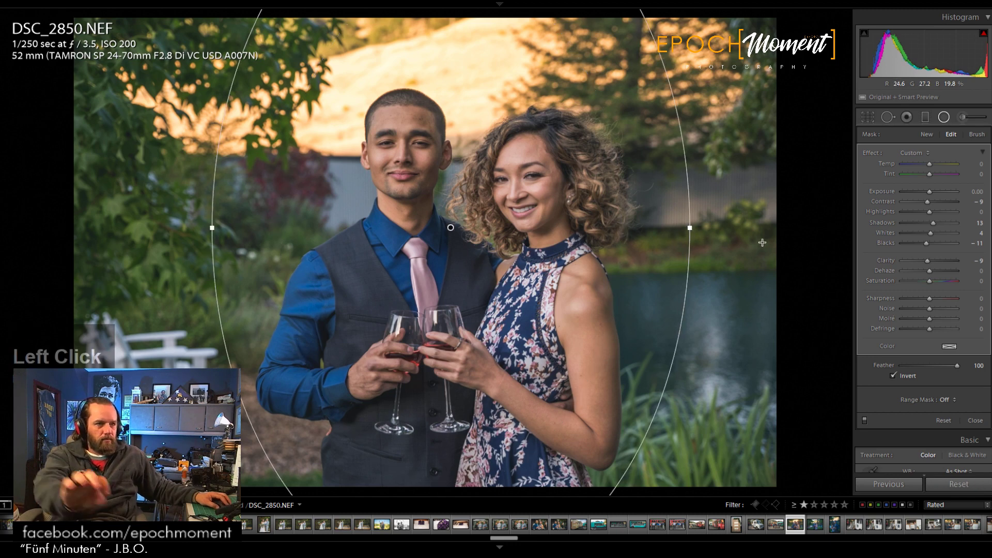
left_click_drag(934, 222, 940, 224)
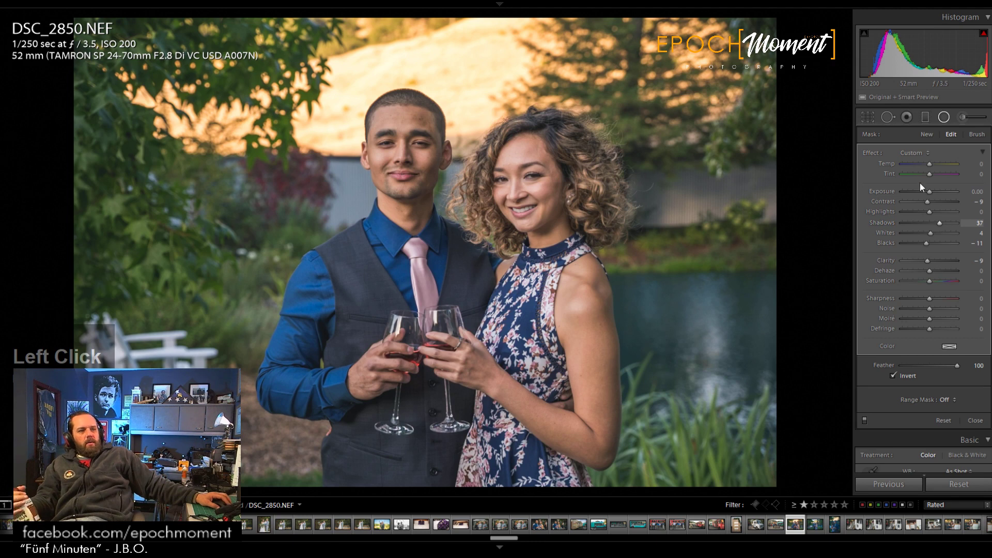
left_click(974, 420)
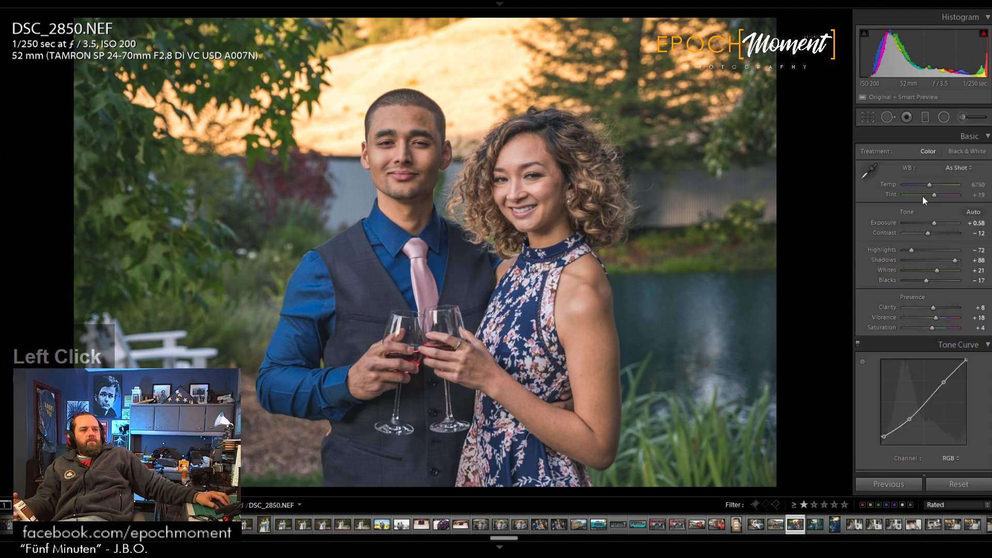
Step: Set the couple photo's Temp to 7000, Contrast to +8, Highlights to −71, Shadows to +80, Whites to +25 and Blacks to 0
left_click_drag(930, 185, 931, 186)
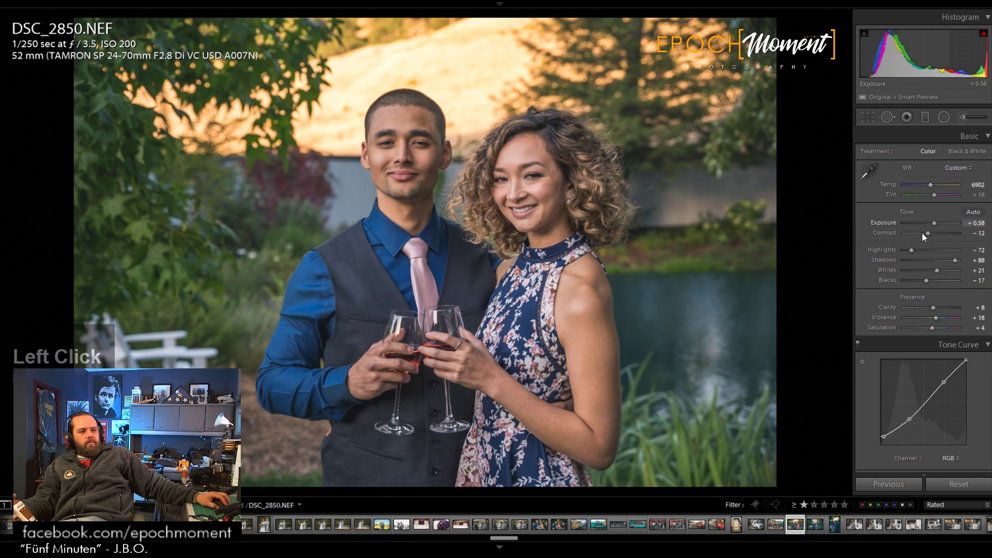
left_click_drag(929, 232, 911, 260)
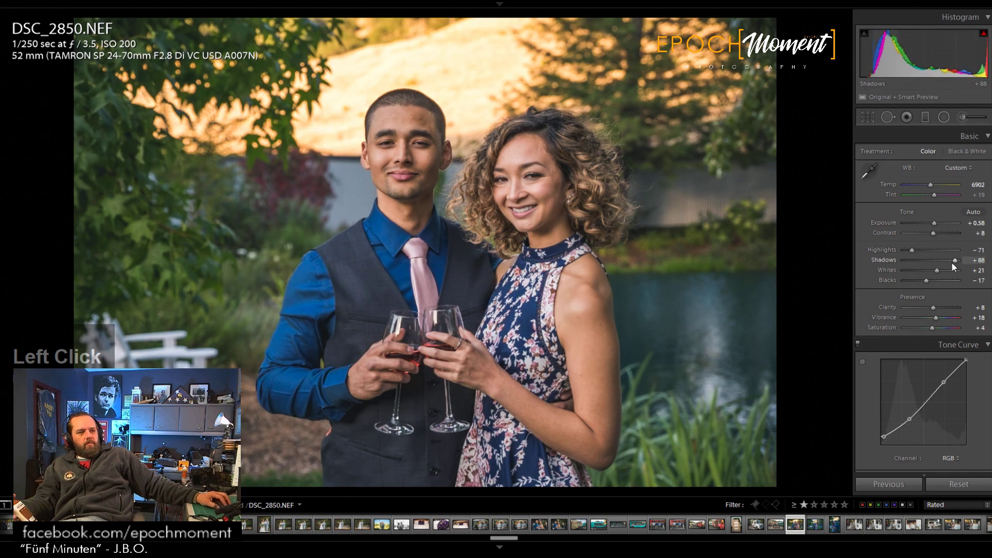
left_click_drag(951, 262, 932, 274)
double_click(928, 278)
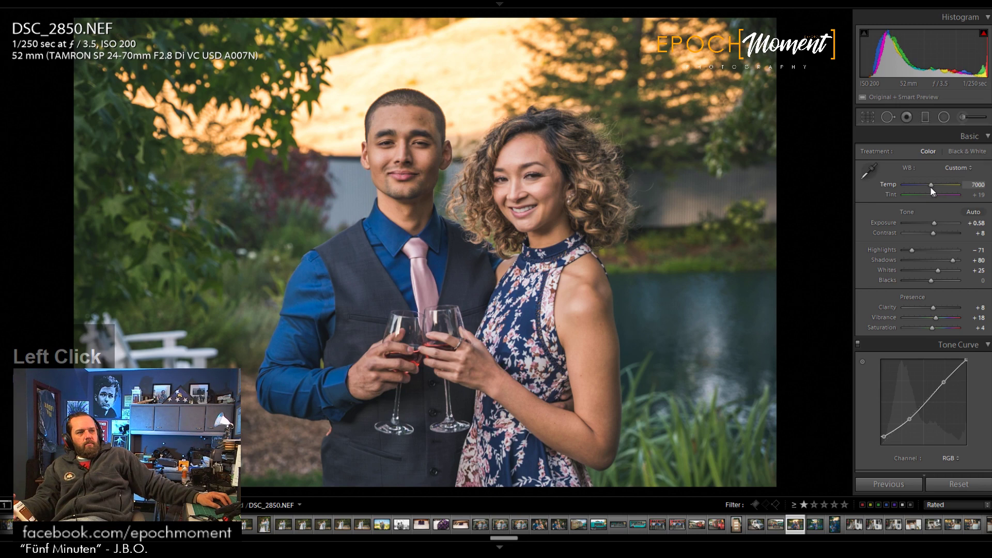
Step: Examine the couple's faces and hair up close, and check the overall look of the photo
left_click(480, 198)
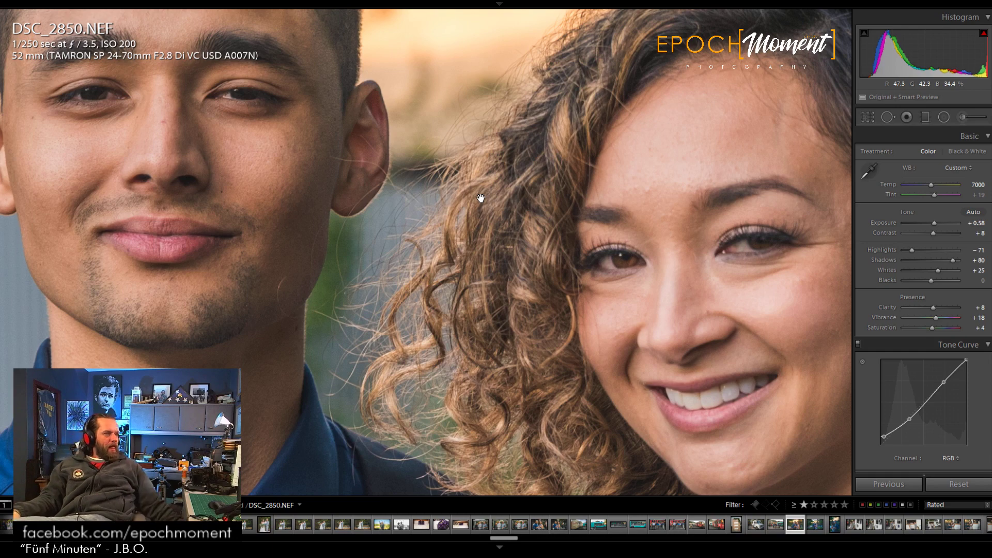
left_click(480, 198)
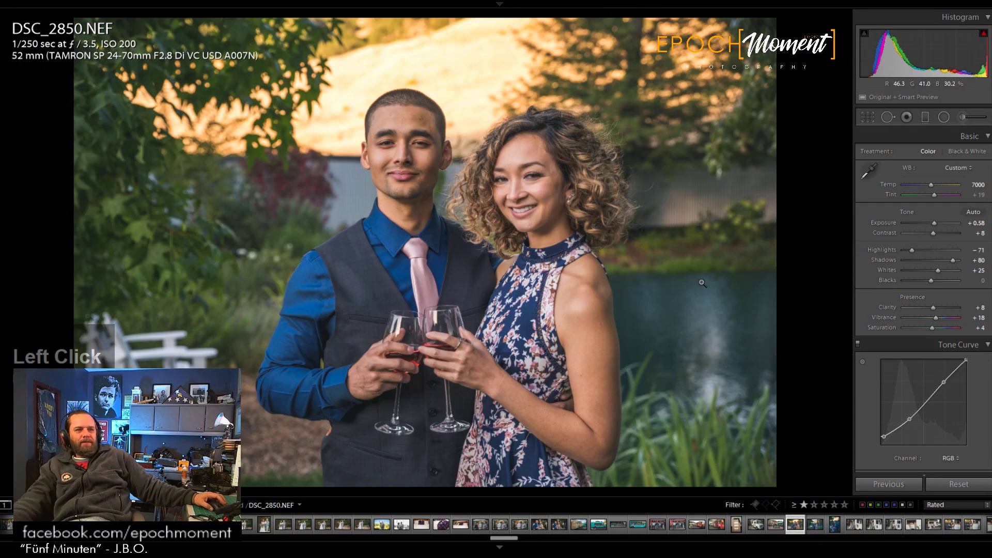
scroll(922, 310, "down", 1)
left_click(922, 310)
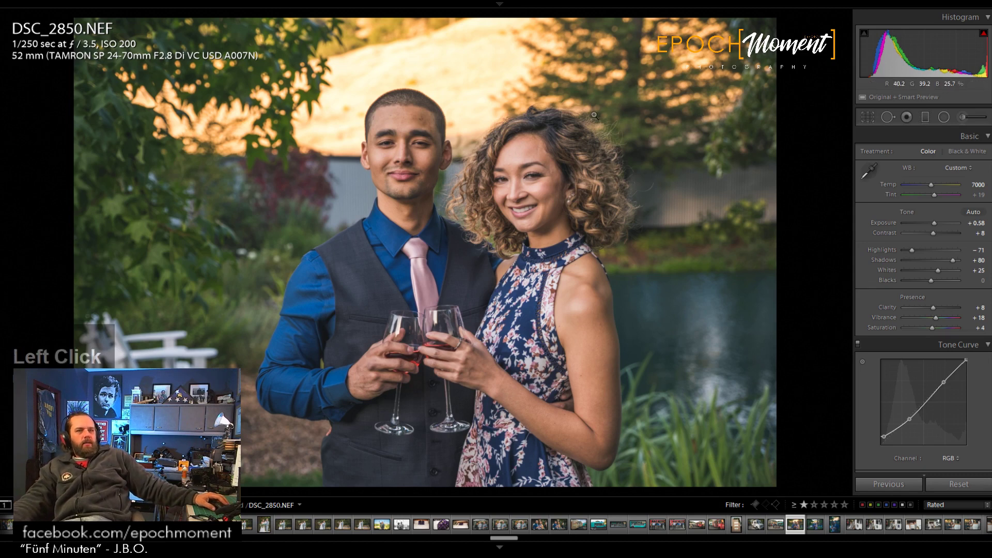
Step: Crop the couple photo tighter at the original aspect ratio, trimming the image's top and right edges
left_click(867, 119)
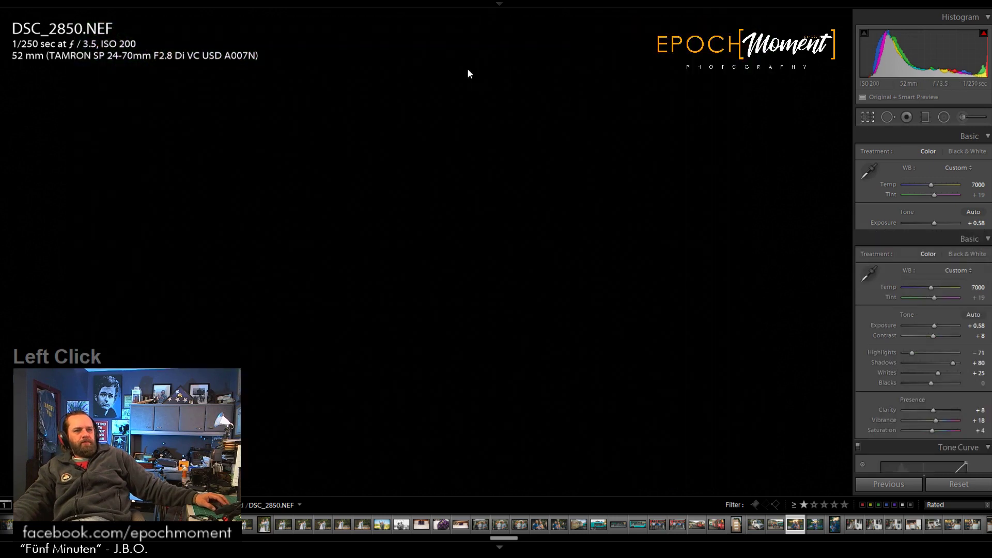
mouse_move(427, 16)
left_mouse_down()
mouse_move(424, 39)
mouse_move(424, 16)
left_mouse_up()
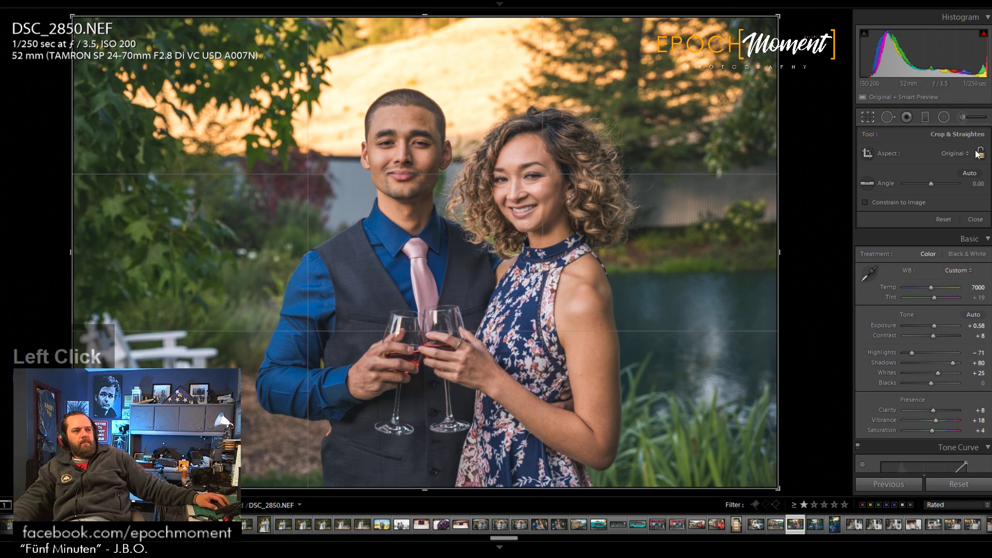
left_click_drag(430, 21, 441, 43)
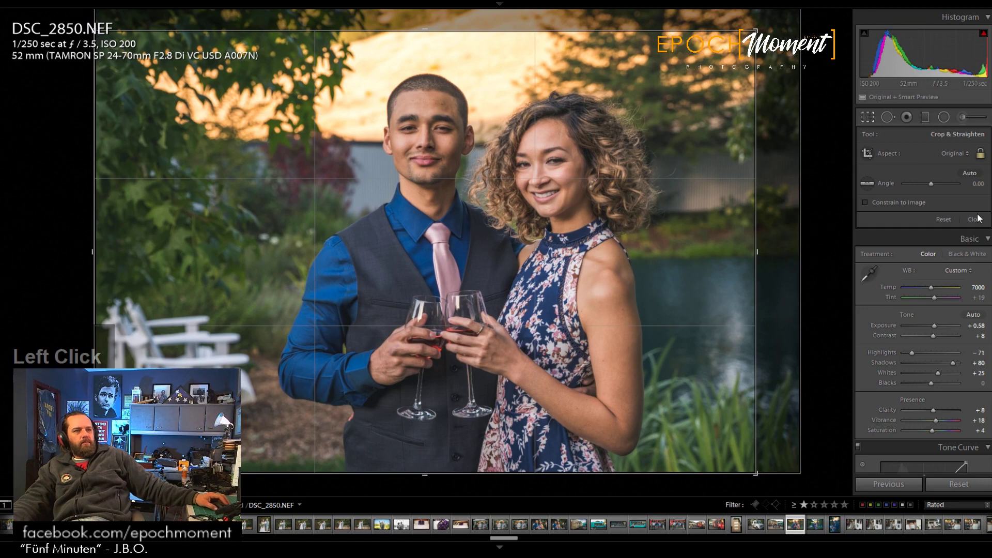
left_click(975, 219)
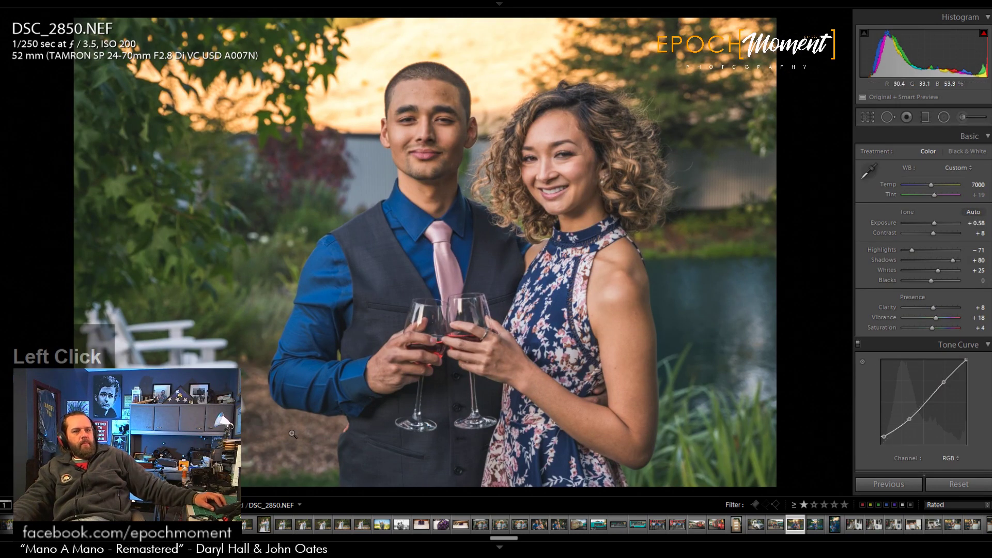
Step: Open DSC_2852.NEF and apply the previous photo's settings to it
left_click(816, 524)
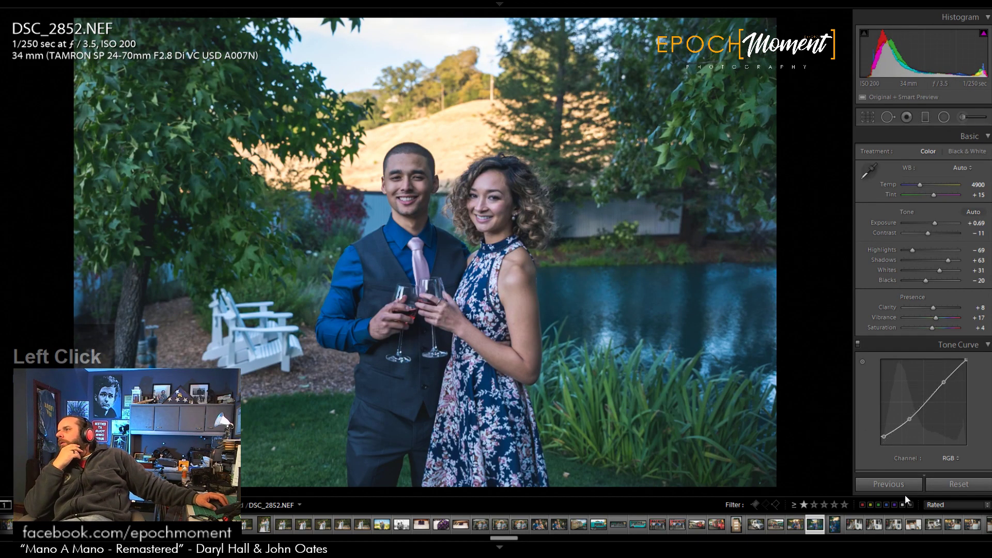
left_click(897, 487)
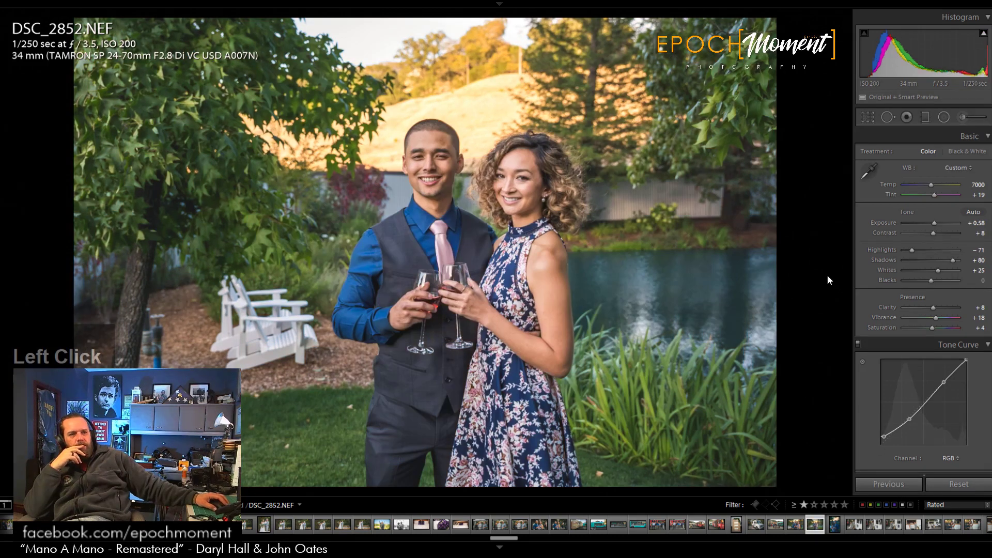
Step: Draw a vertical crop frame at the original aspect ratio around the couple in DSC_2852.NEF, with room above their heads
left_click(867, 116)
left_click(867, 154)
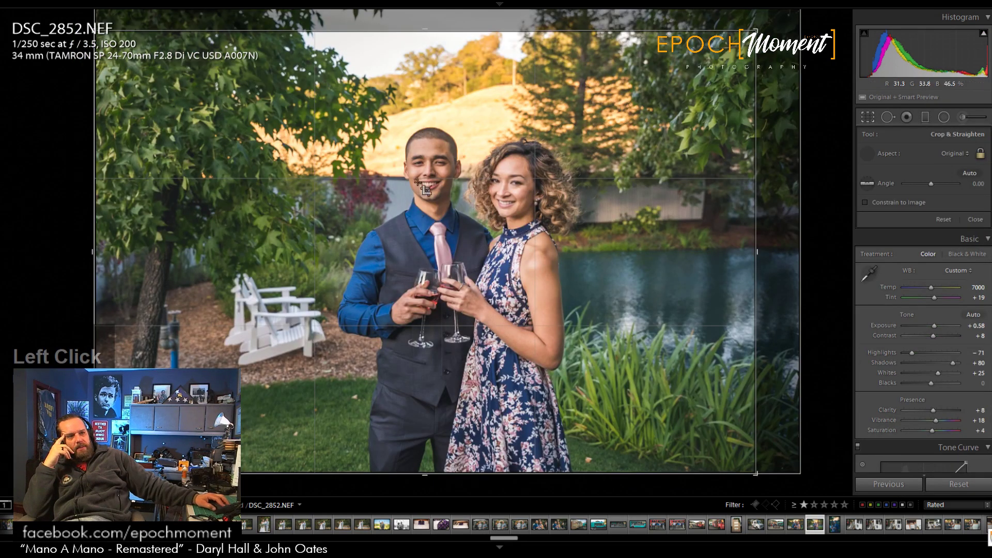
left_click_drag(415, 169, 755, 440)
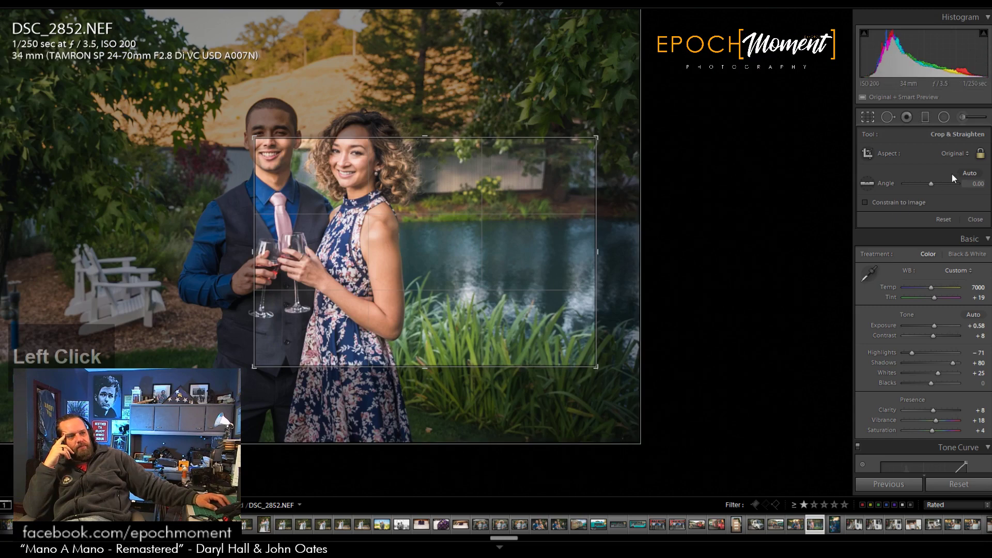
left_click(868, 154)
left_click_drag(211, 112, 474, 421)
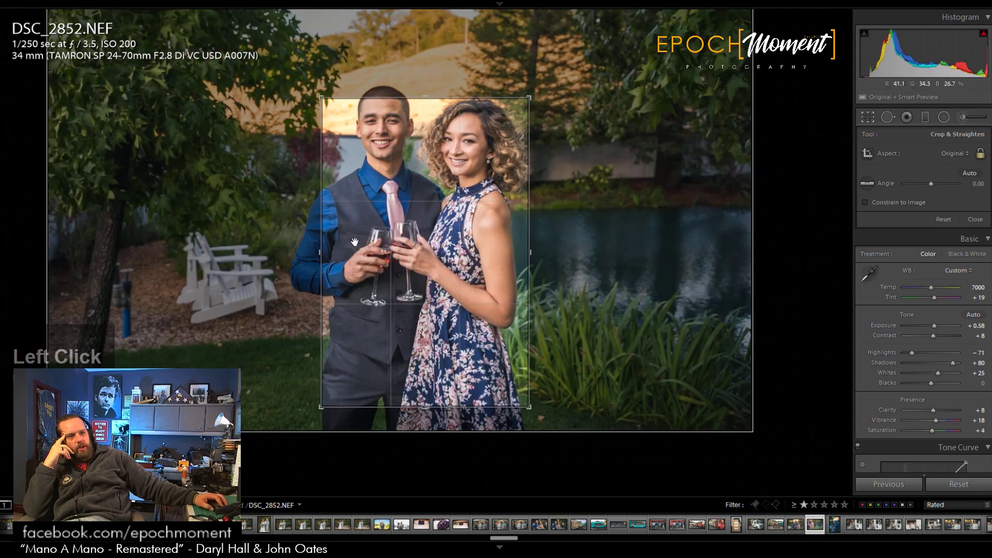
left_click_drag(425, 100, 424, 69)
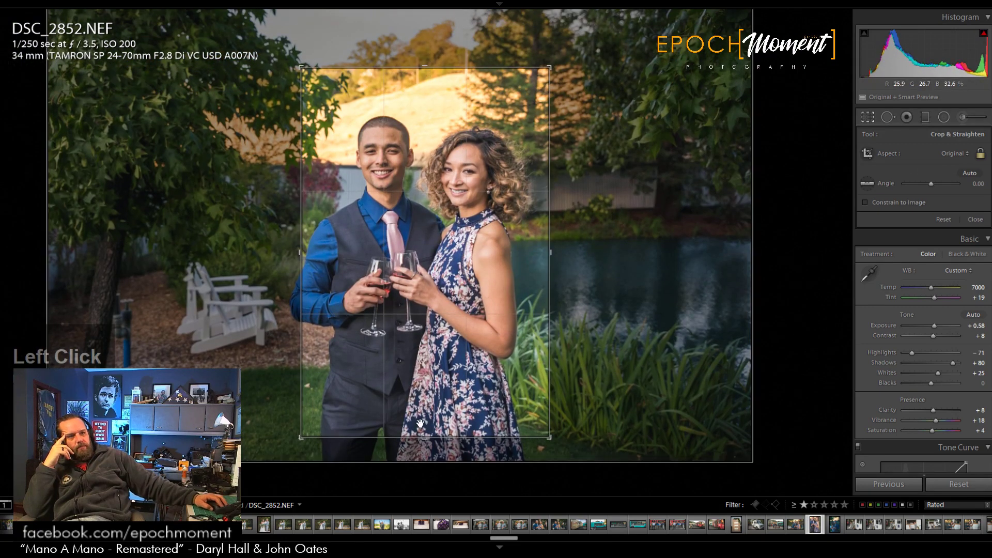
left_click_drag(424, 437, 424, 450)
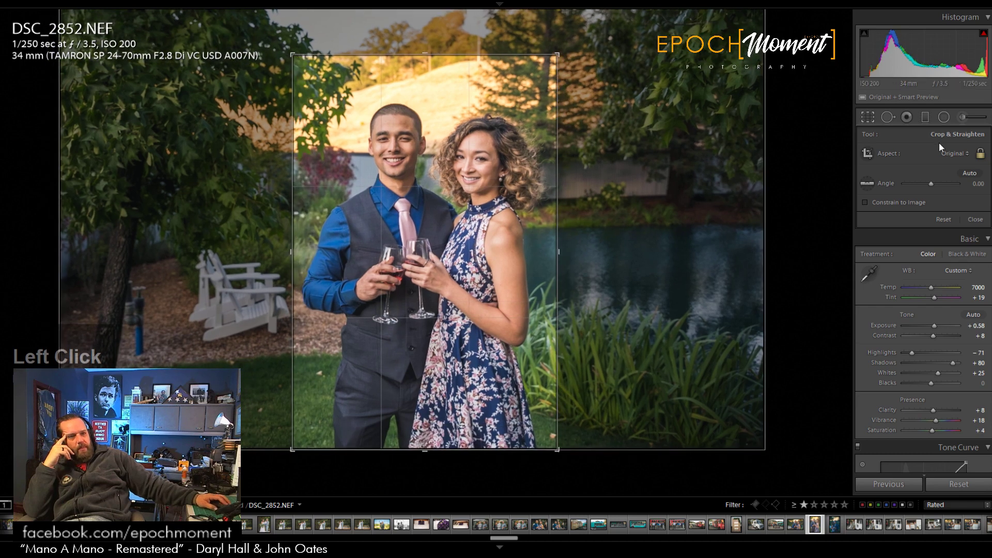
Step: Change the crop's aspect ratio to 4 x 5 / 8 x 10, extend it above the heads and to the image's lower edge, and apply it
left_click(956, 153)
left_click(891, 219)
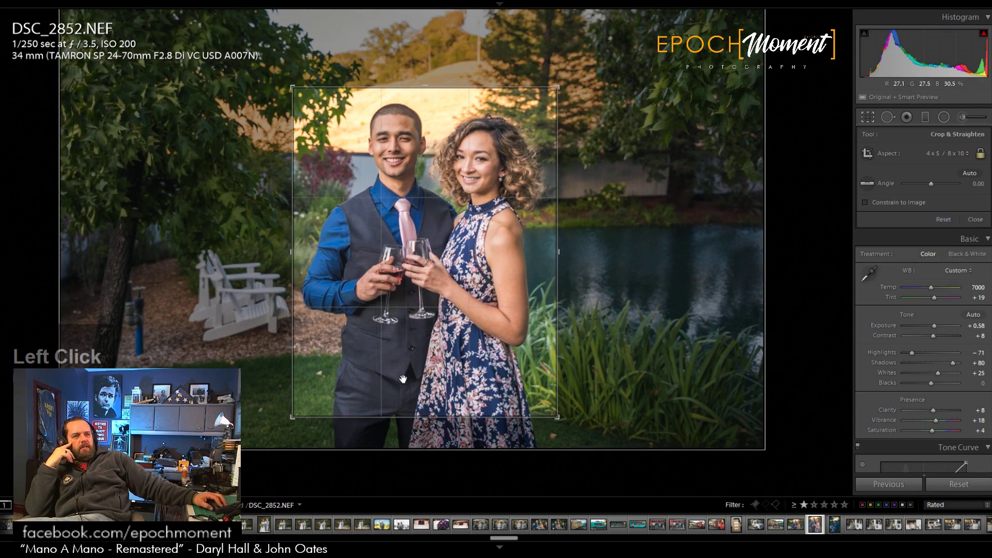
left_click_drag(424, 414, 424, 445)
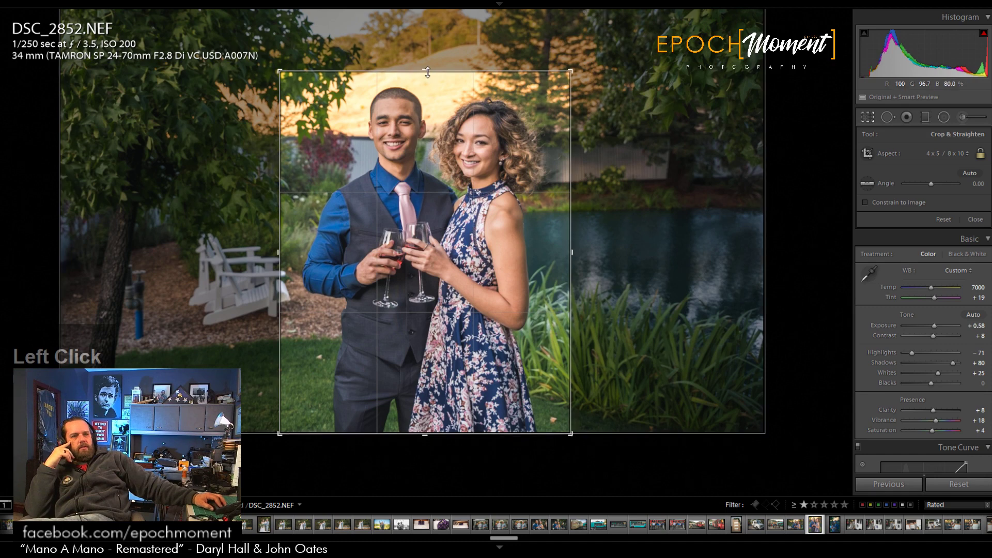
left_click_drag(425, 62, 424, 57)
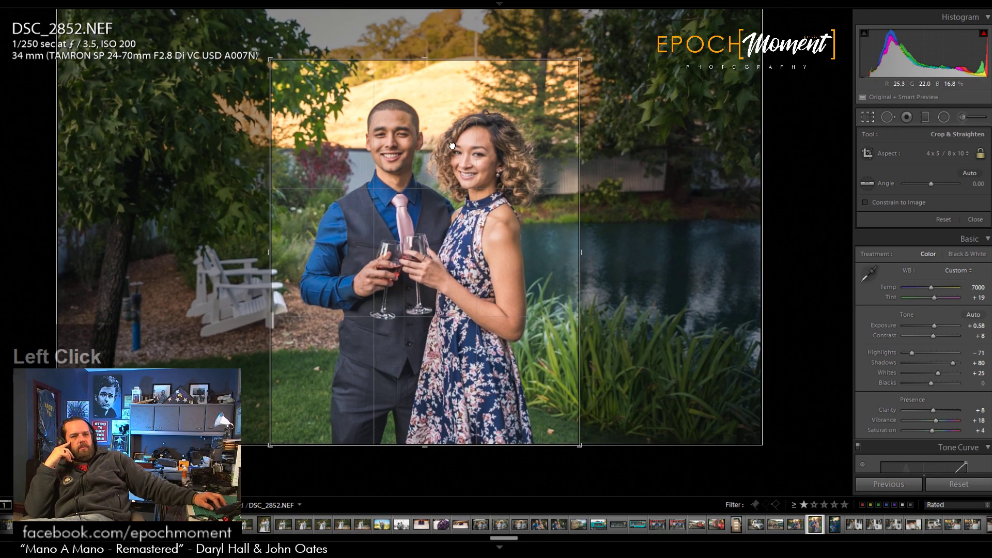
left_click(975, 219)
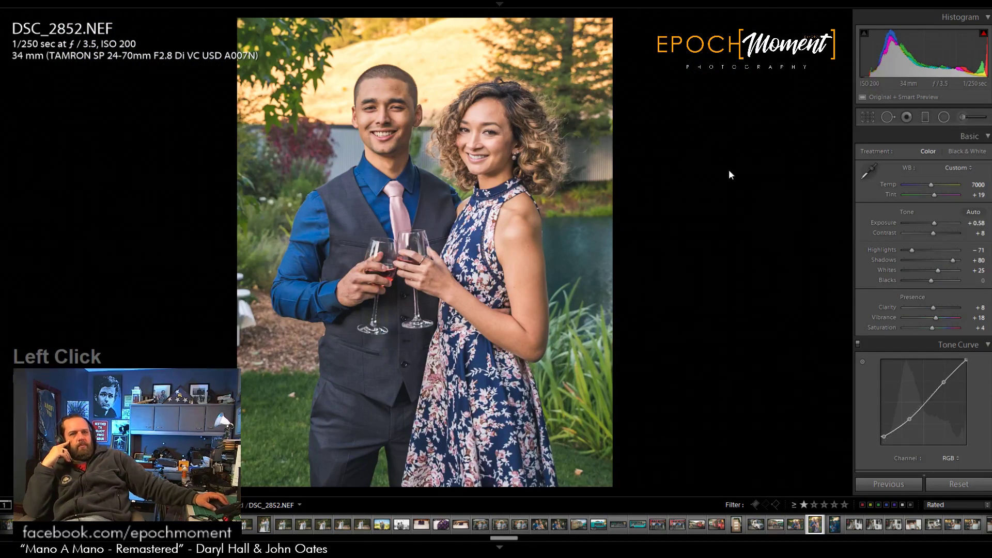
Step: Set the photo's Exposure to +0.29, Contrast to +14, Whites to +18 and Blacks to +2
left_click_drag(935, 225, 933, 225)
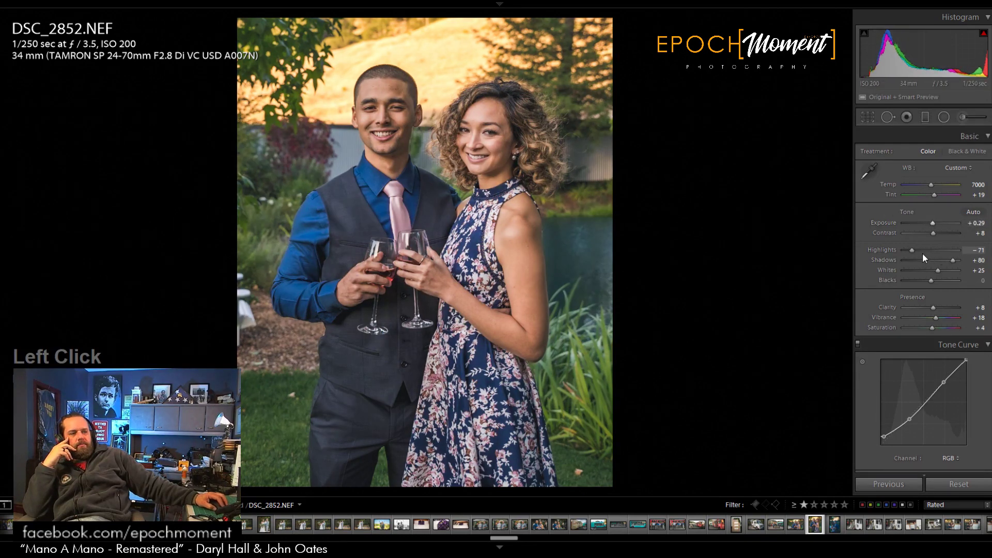
left_click_drag(911, 250, 911, 252)
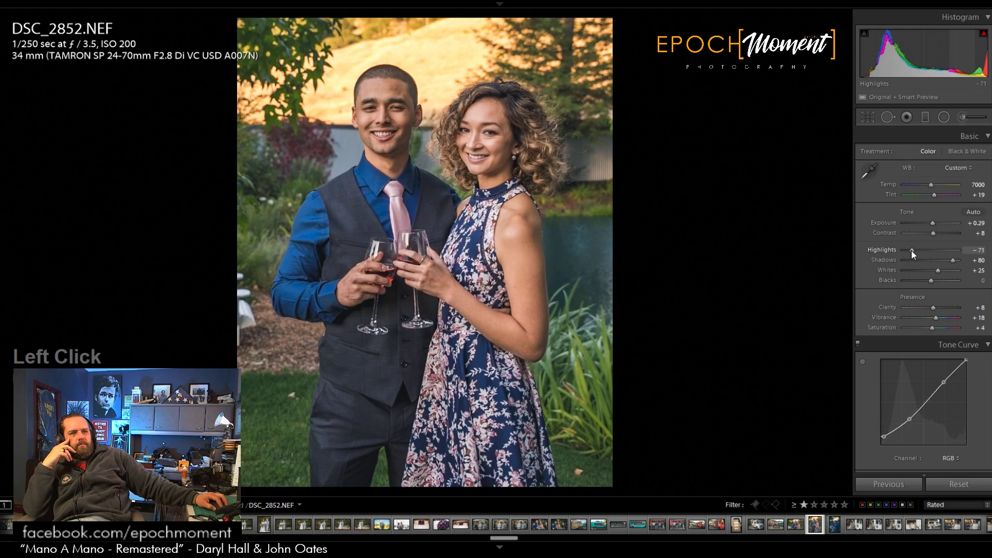
left_click_drag(929, 232, 932, 234)
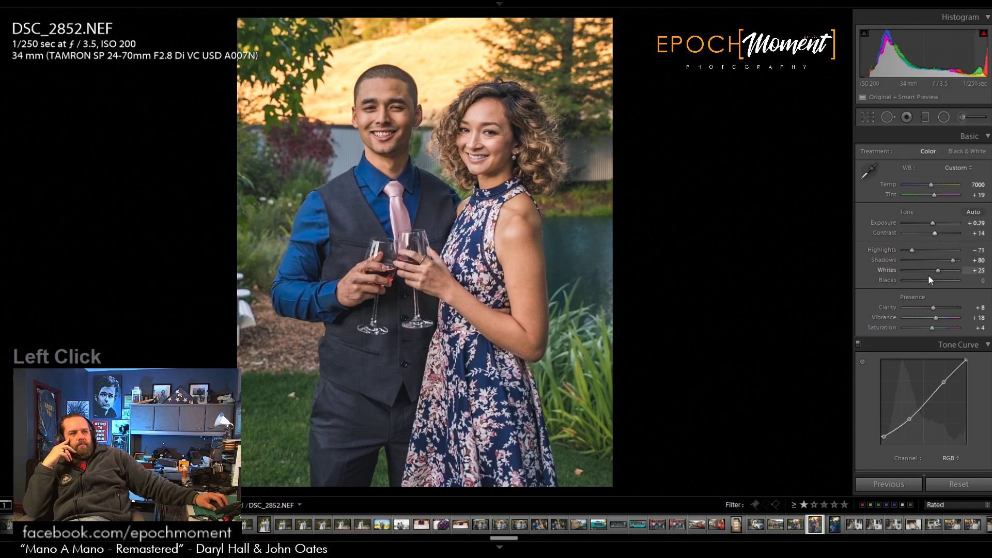
left_click_drag(928, 279, 935, 271)
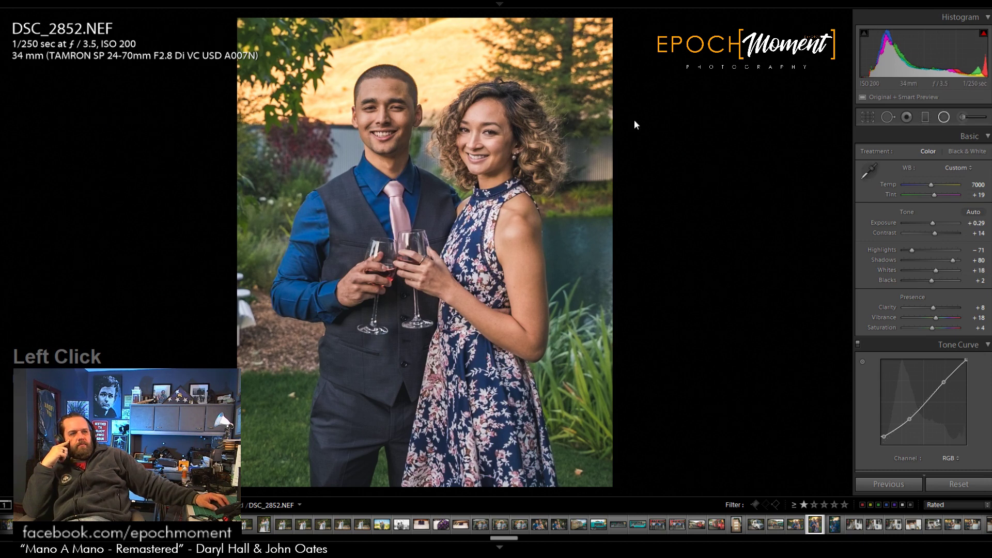
Step: Set Shadows to 53 in the existing radial filter centred between the couple's faces
key("shift+m")
left_click(438, 169)
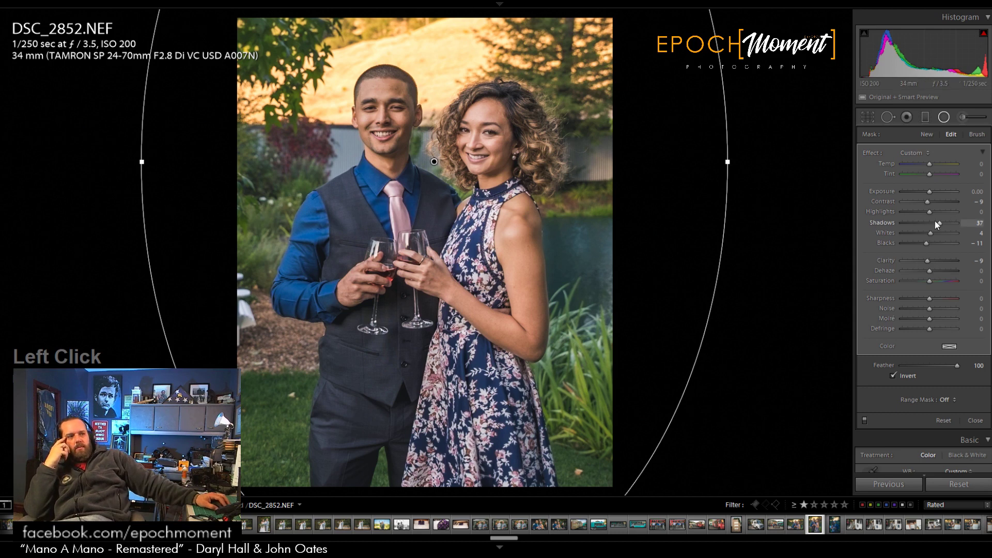
left_click_drag(936, 223, 944, 223)
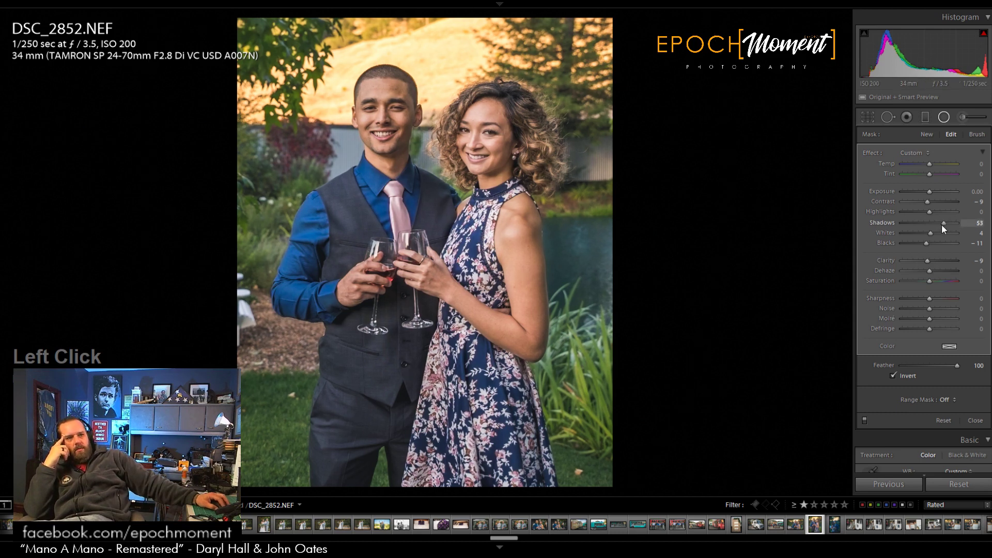
left_click(975, 420)
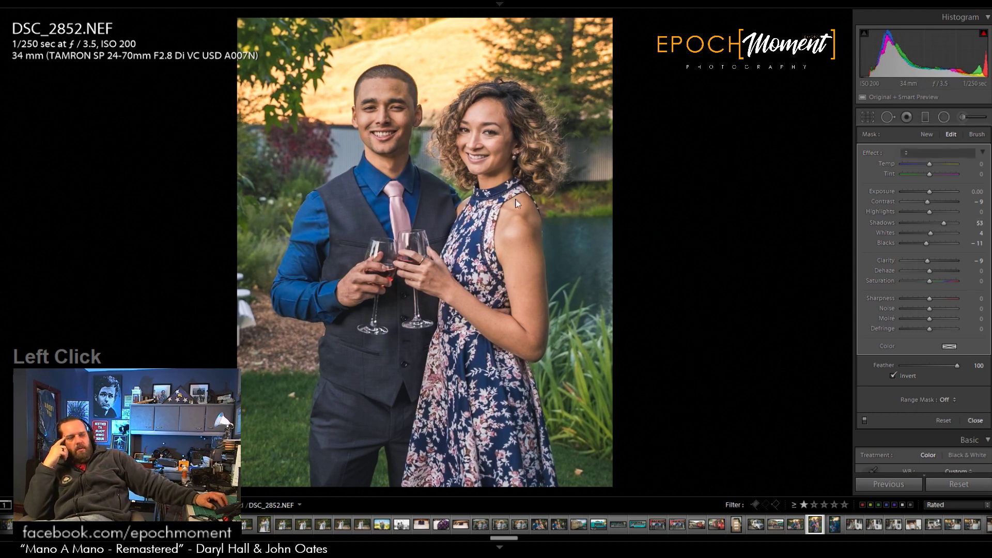
Step: Examine the couple's faces and the woman's curly hair up close in DSC_2852.NEF
left_click(405, 117)
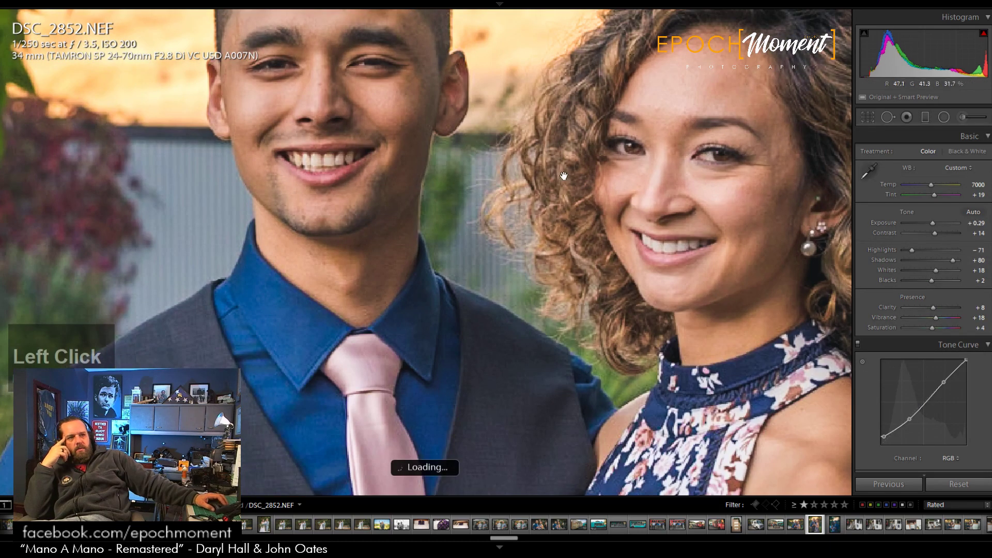
left_click_drag(563, 175, 549, 220)
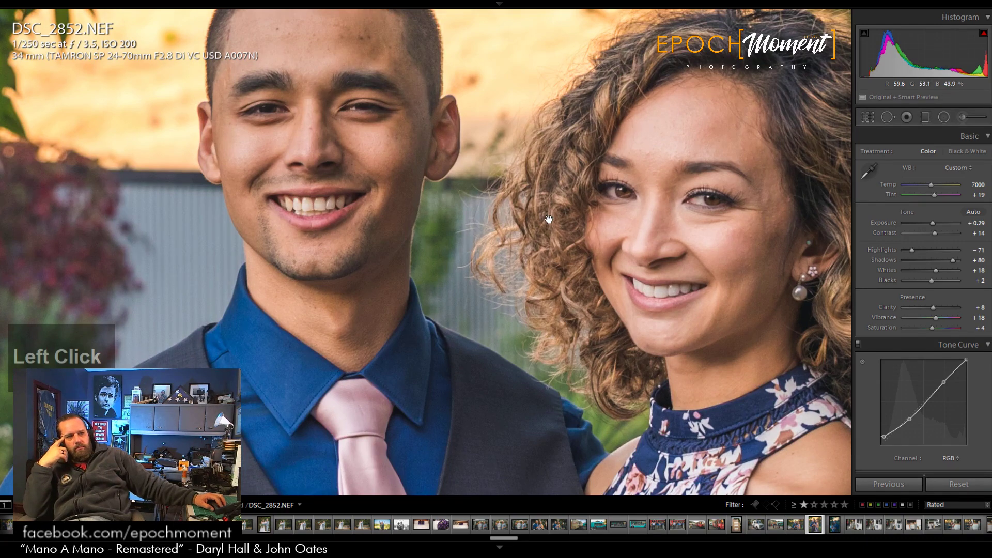
left_click_drag(542, 216, 542, 252)
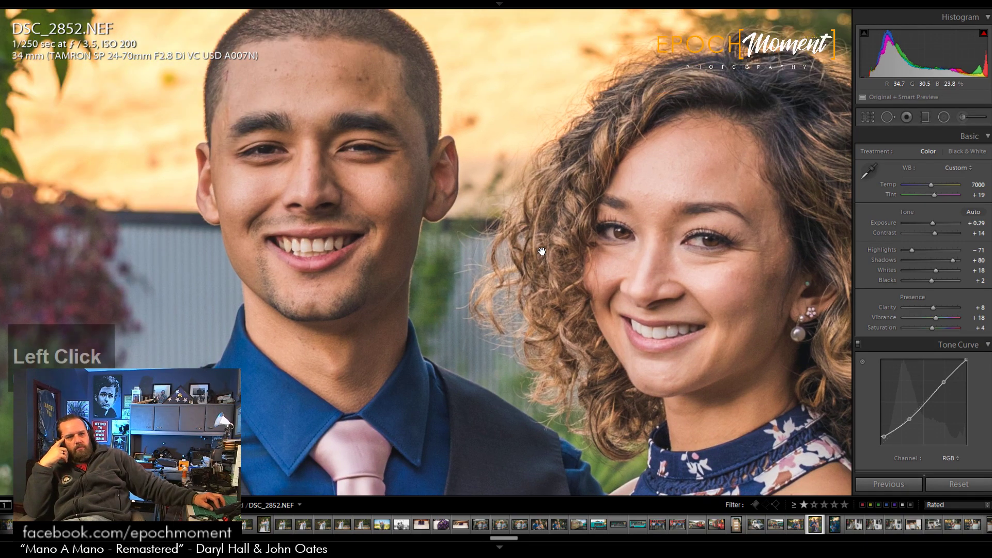
left_click(542, 252)
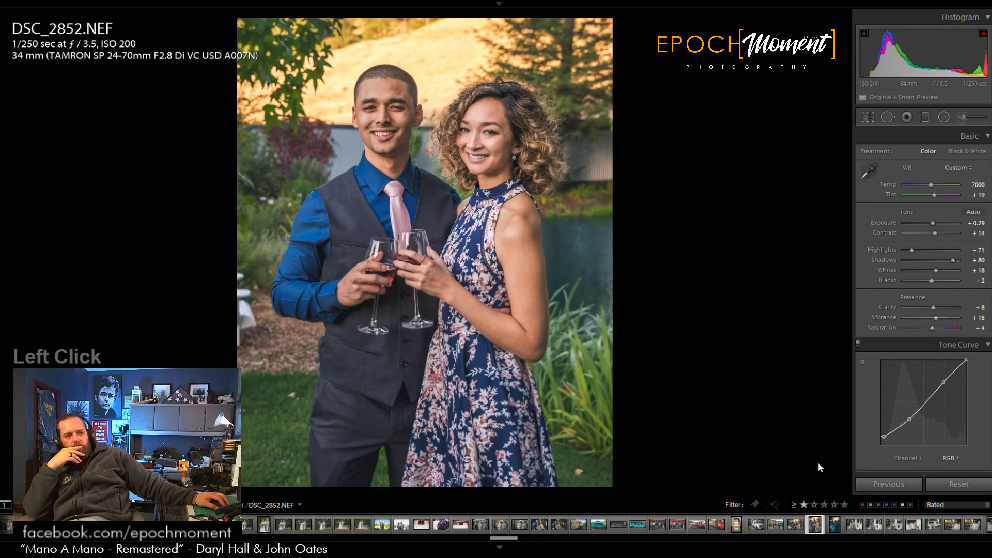
Step: Open DSC_2855.NEF, apply the previous photo's settings, and reset the copied crop to the full original frame
left_click(834, 524)
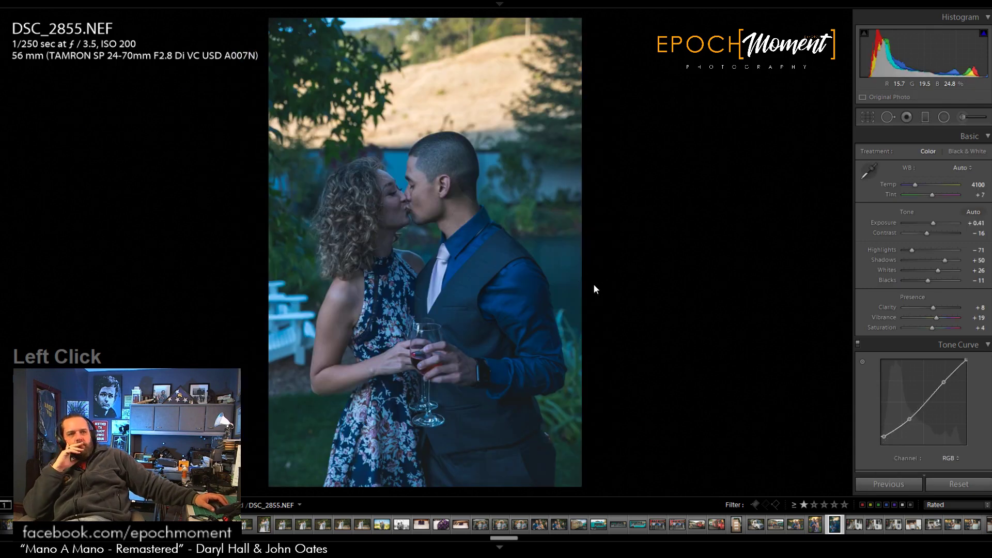
left_click(892, 484)
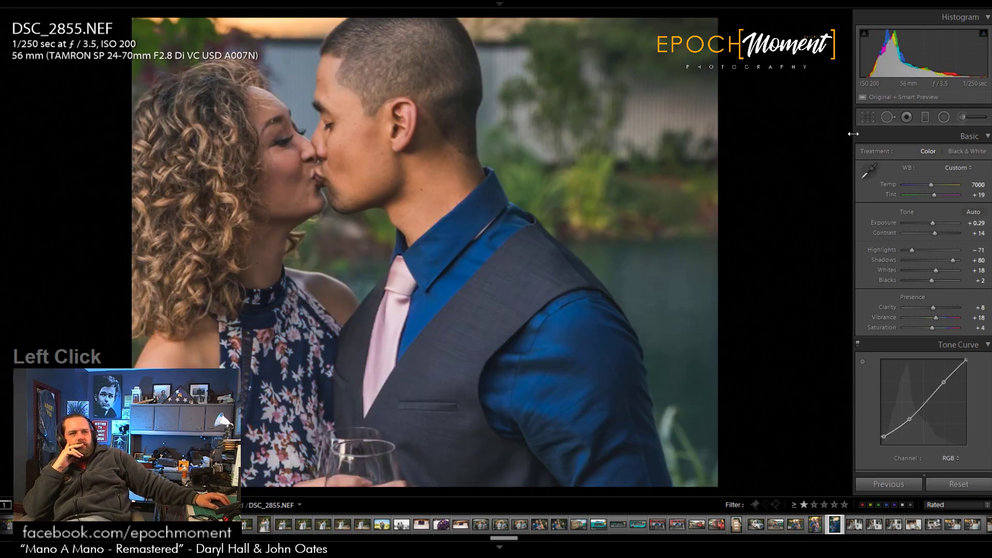
left_click(868, 117)
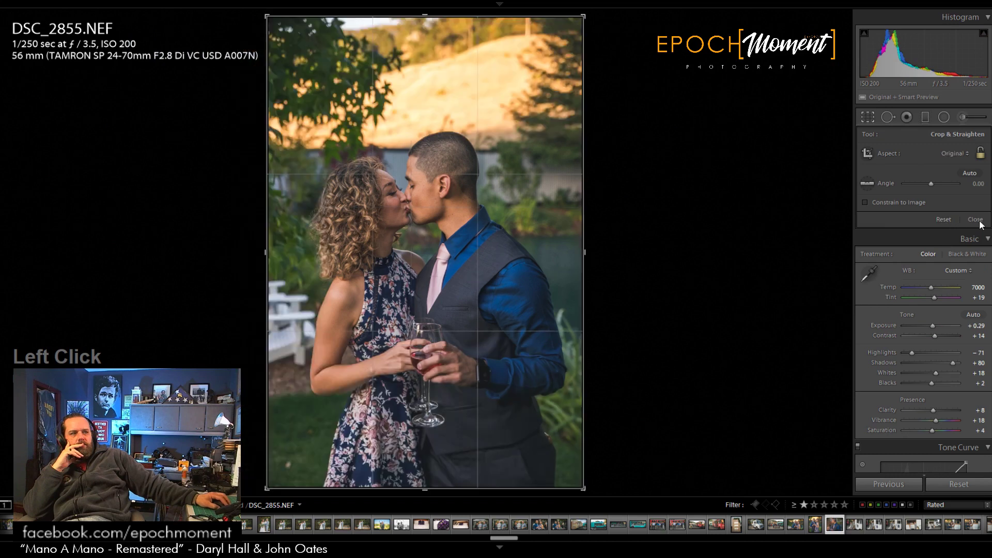
left_click(974, 219)
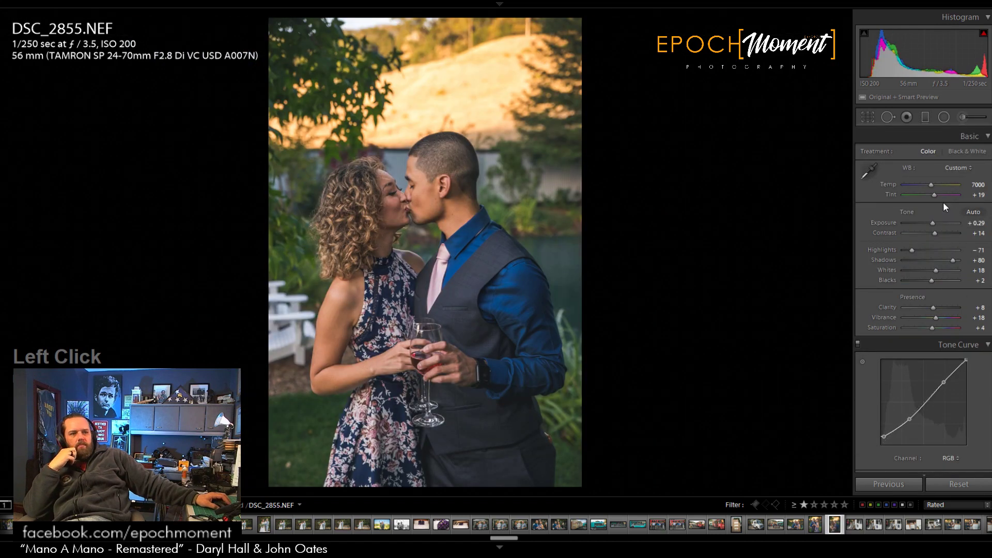
Step: Reshape and tilt the copied radial filter into a tall oval around the kissing couple
left_click(943, 118)
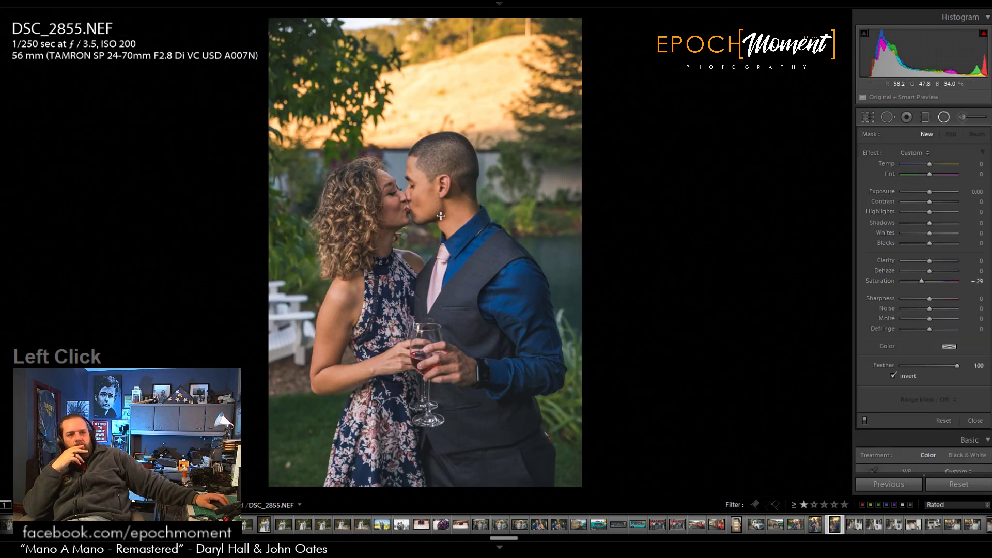
left_click(404, 236)
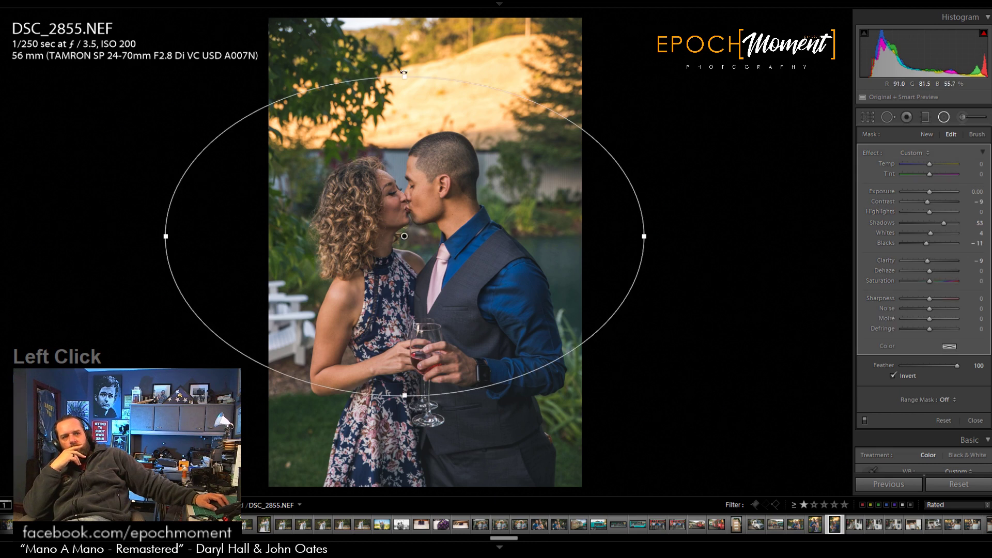
left_click_drag(403, 73, 537, 216)
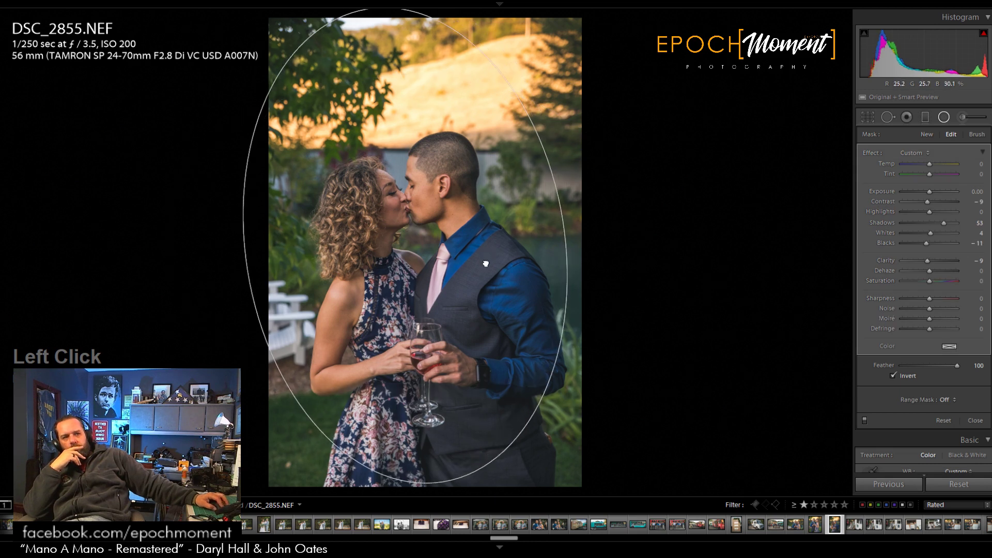
left_click(976, 420)
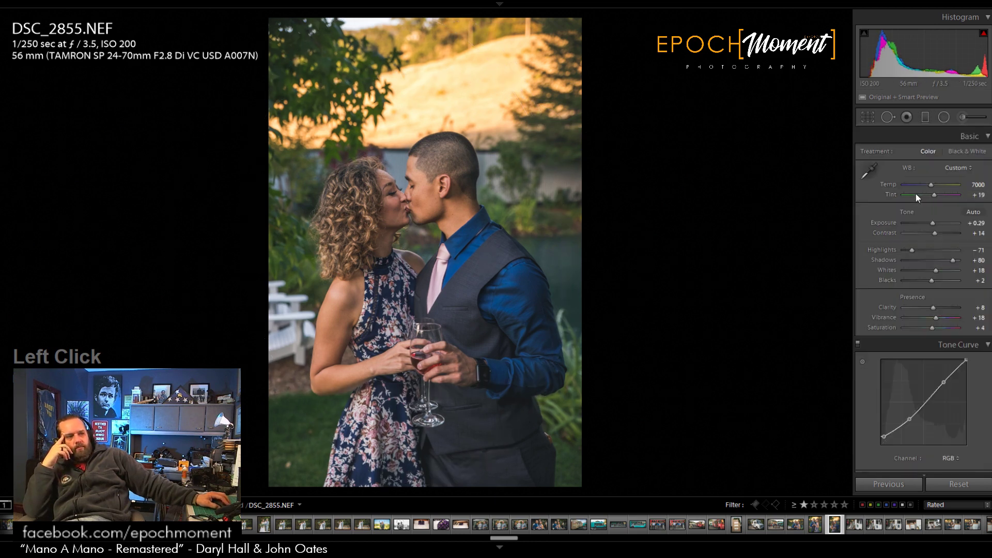
Step: Set the kissing photo's Temp to 7098, Exposure to +0.59, Highlights to −47, Shadows to +67, Blacks to −16 and Clarity to +16
left_click_drag(932, 222, 949, 265)
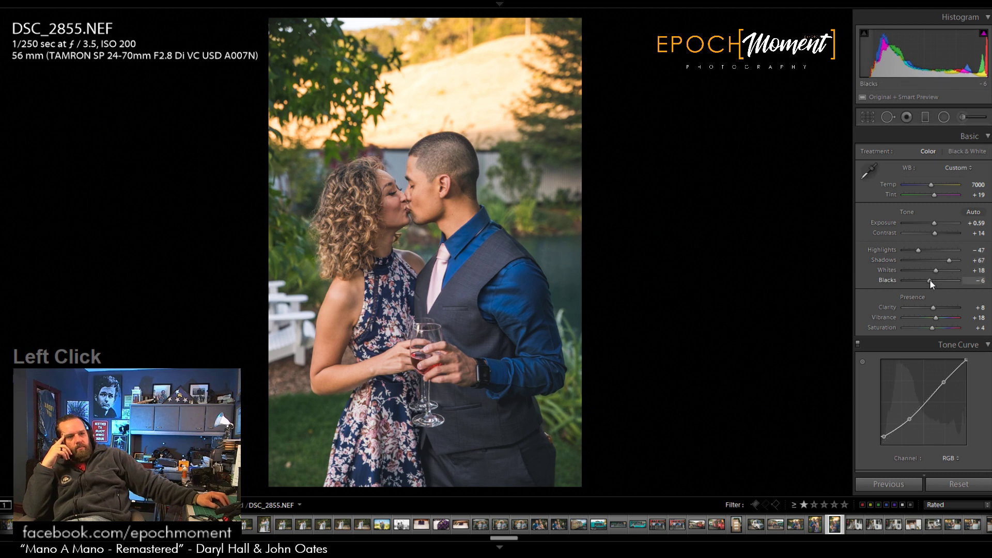
left_click_drag(929, 280, 926, 278)
left_click_drag(933, 308, 934, 308)
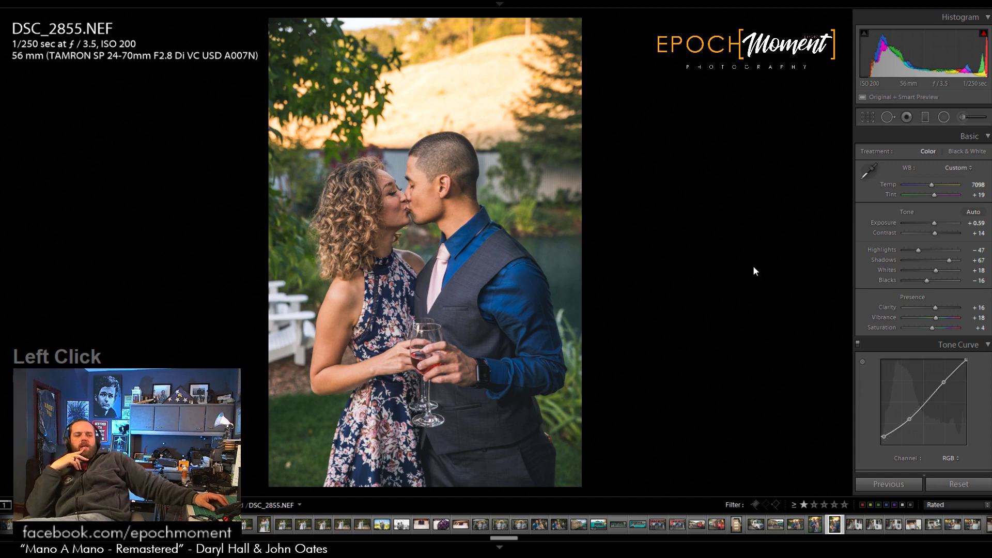
Step: Open DSC_2857.NEF of the couple at the ice cream truck and adjust its Contrast and Shadows
key("Right")
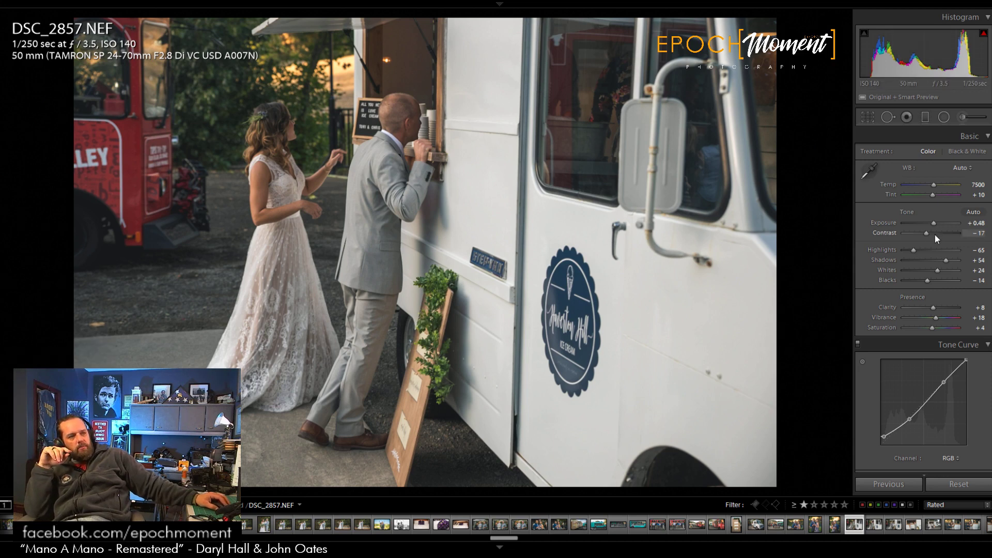
left_click_drag(926, 232, 952, 265)
Step: Reshape the radial filter around the bride and groom and set its Shadows to 82
key("shift+m")
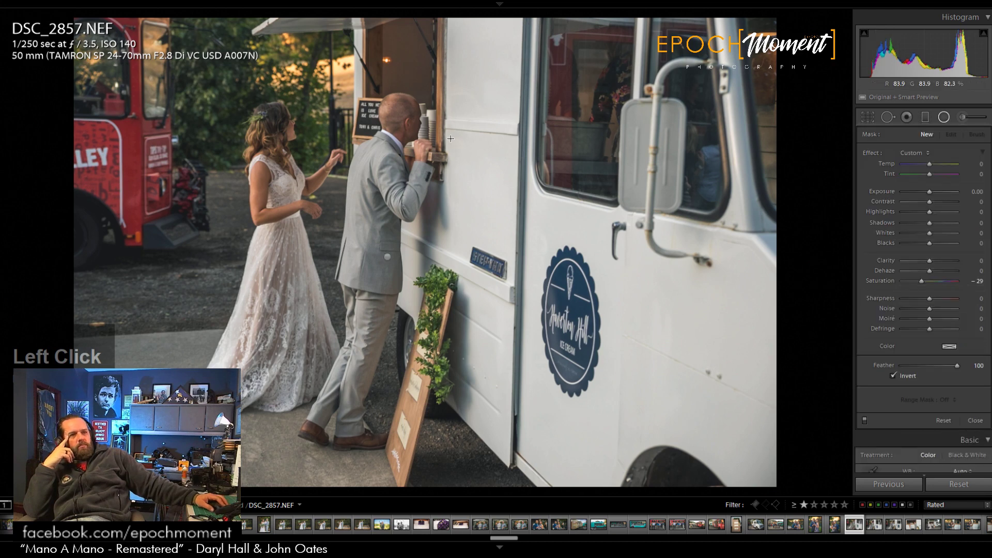
left_click(387, 257)
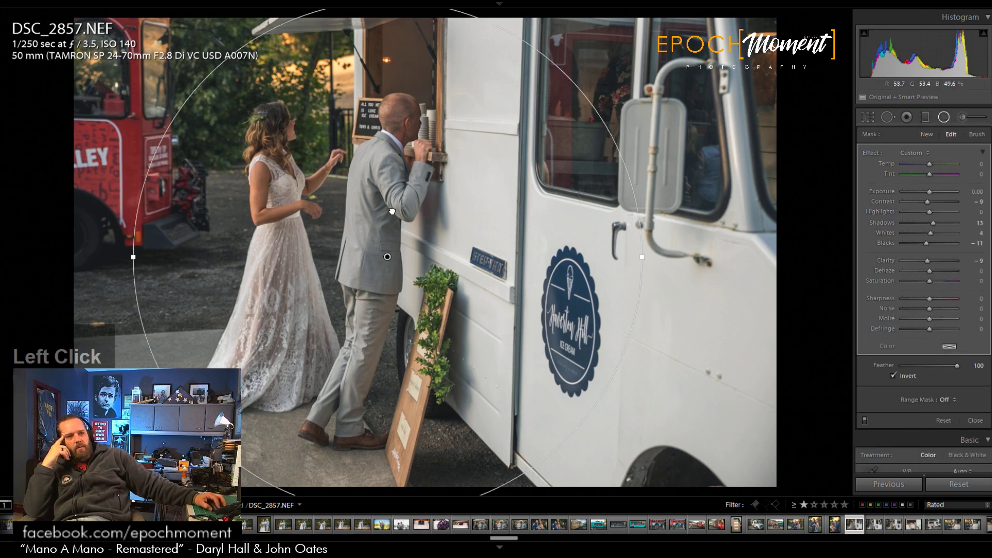
left_click_drag(392, 212, 319, 153)
left_click_drag(573, 198, 513, 207)
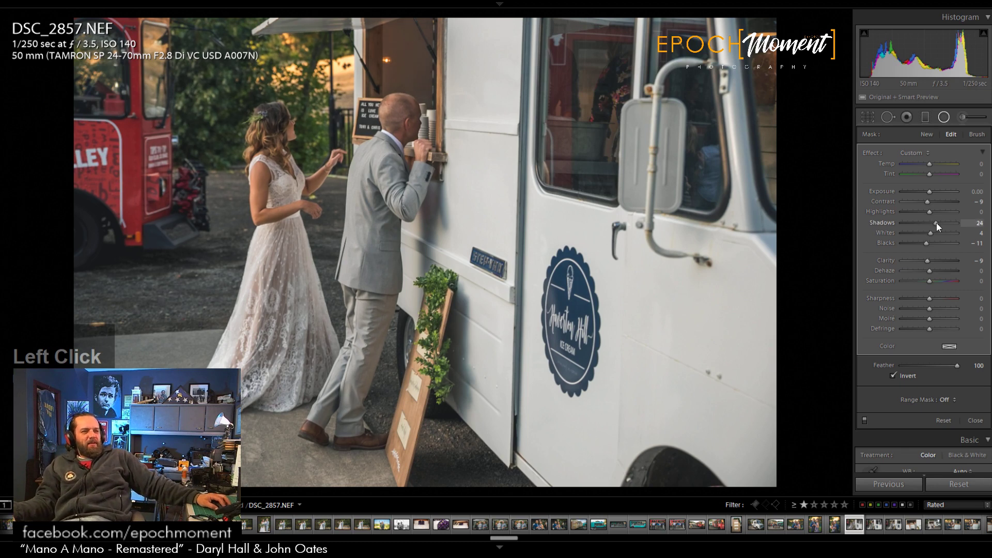
left_click_drag(933, 224, 941, 224)
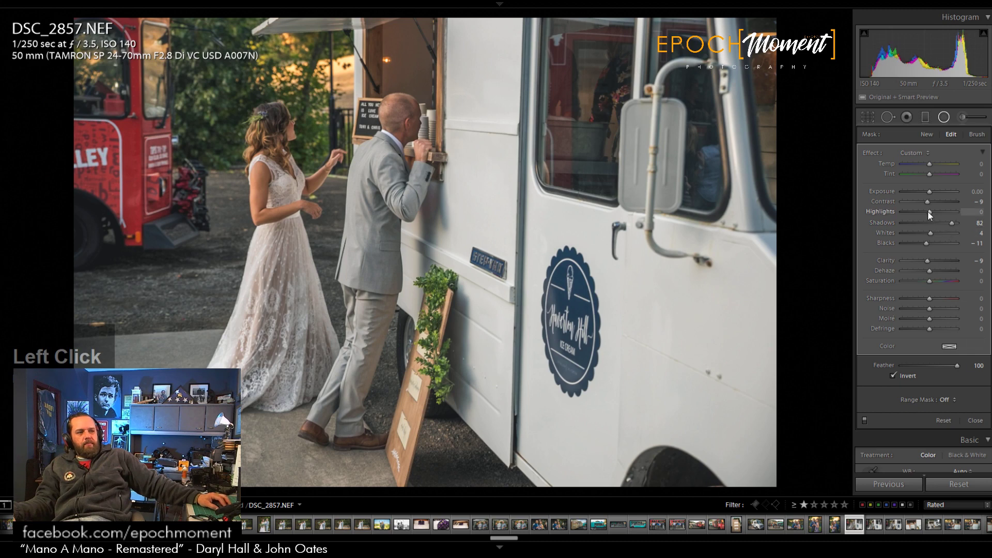
Step: Lower the radial filter's Highlights slightly, finish the filter and set the photo's Tint to +9 while checking the couple up close
left_click_drag(928, 215, 923, 216)
left_click(975, 421)
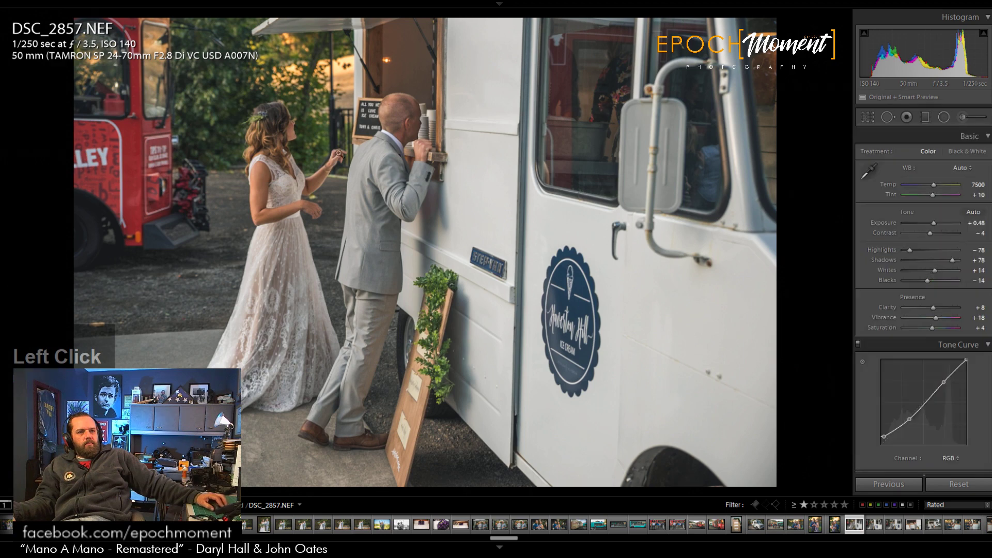
left_click(317, 140)
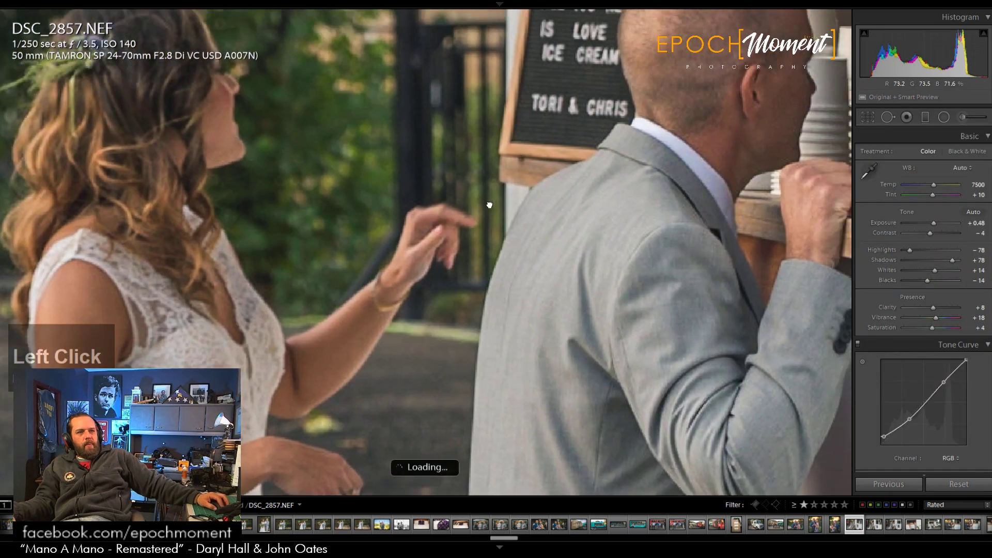
left_click_drag(489, 205, 485, 245)
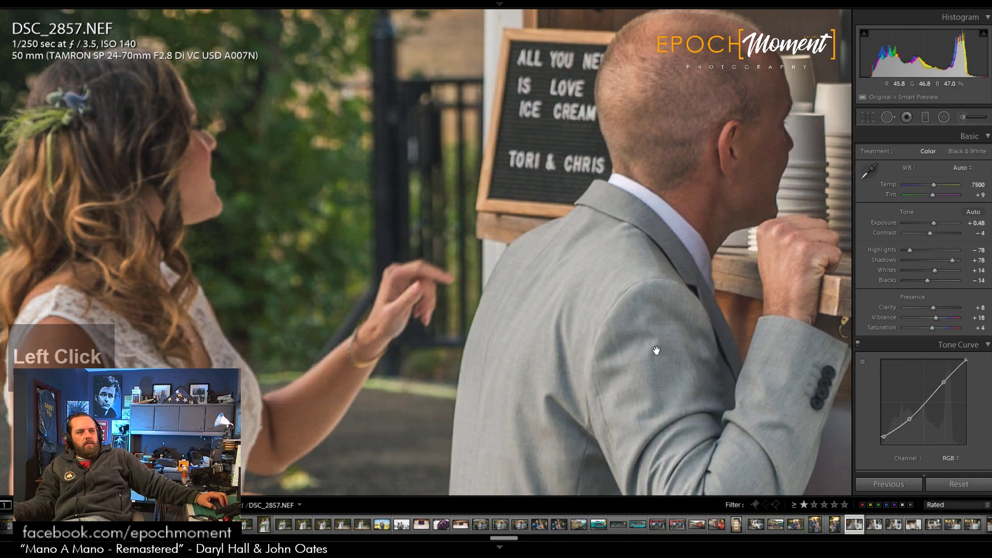
left_click_drag(656, 350, 488, 321)
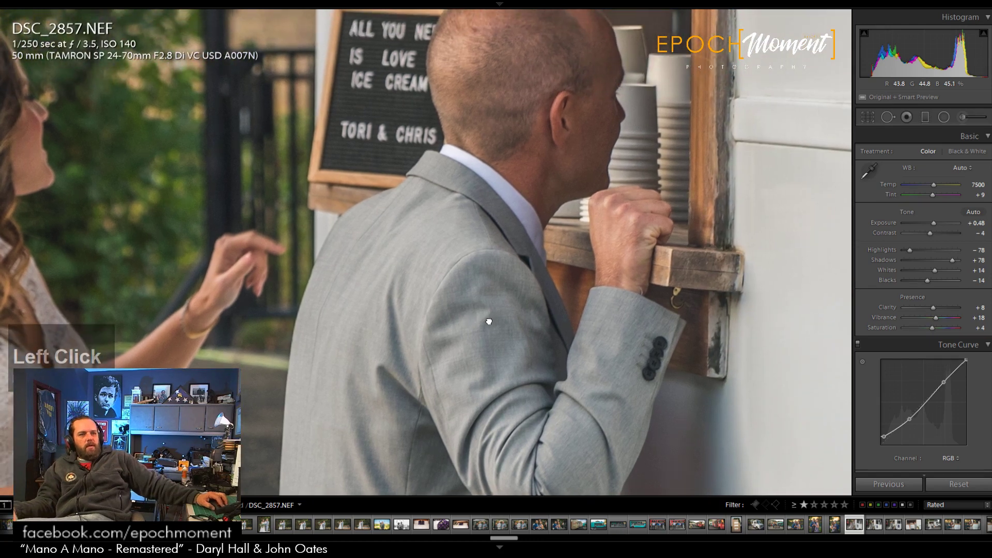
left_click(488, 320)
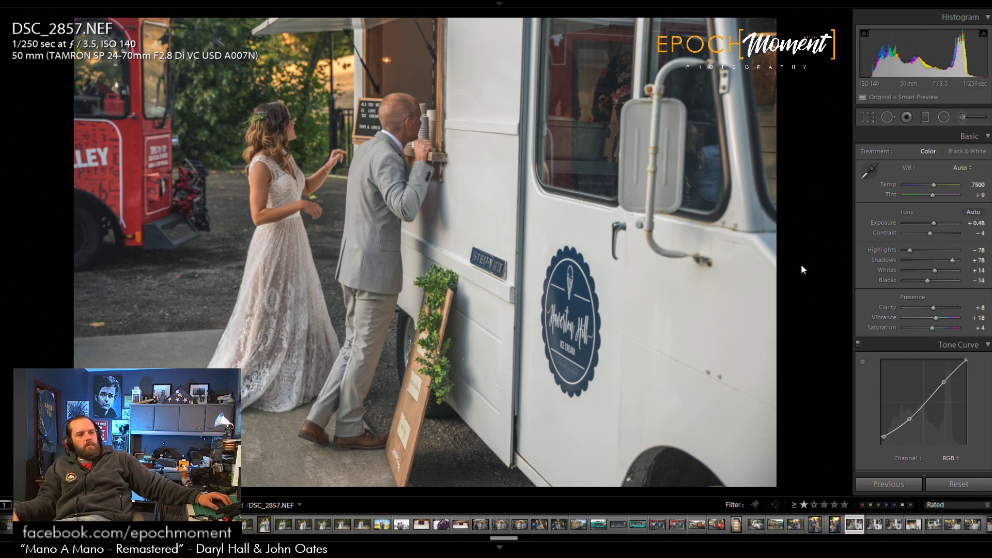
Step: Open DSC_2858.NEF, the next photo of the couple at the ice cream truck
left_click(874, 524)
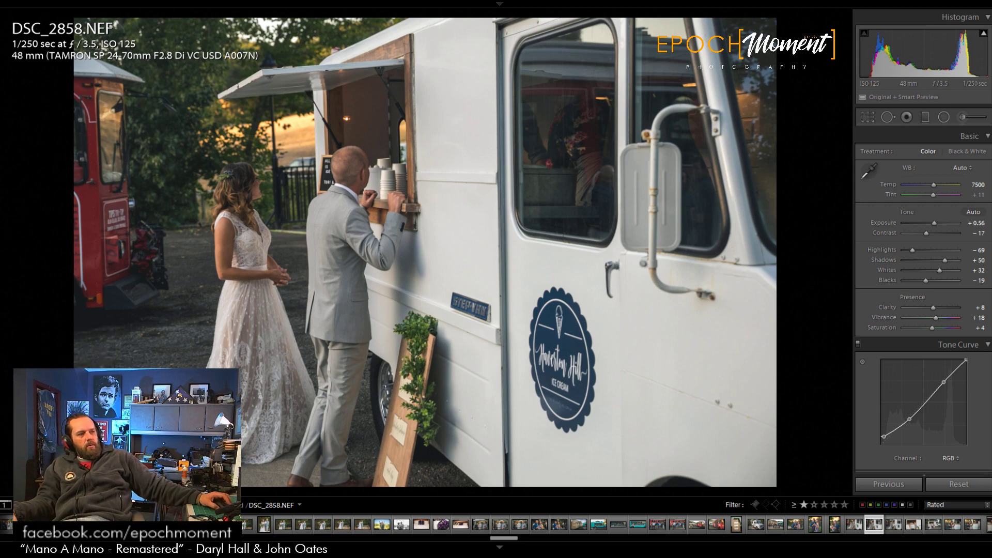
left_click(874, 525)
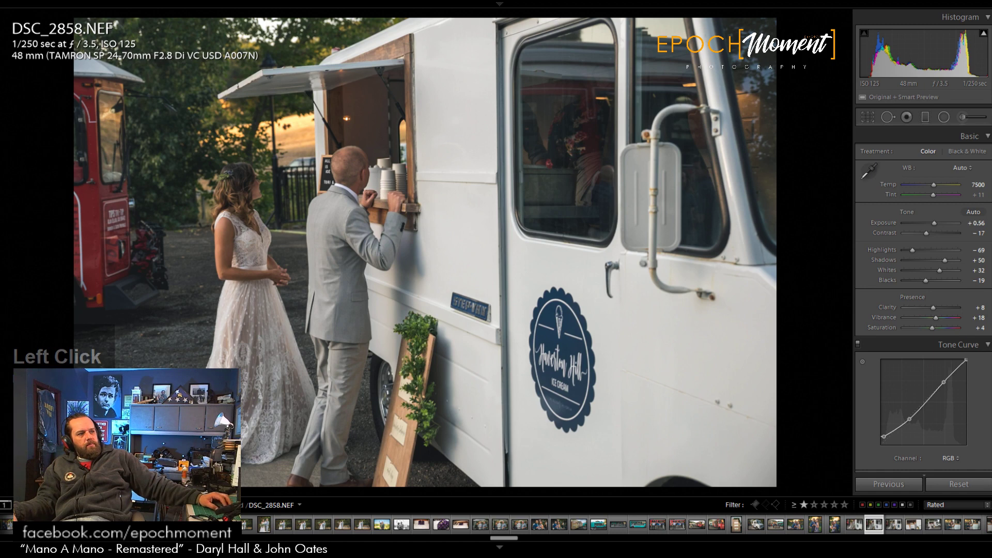
left_click(874, 525)
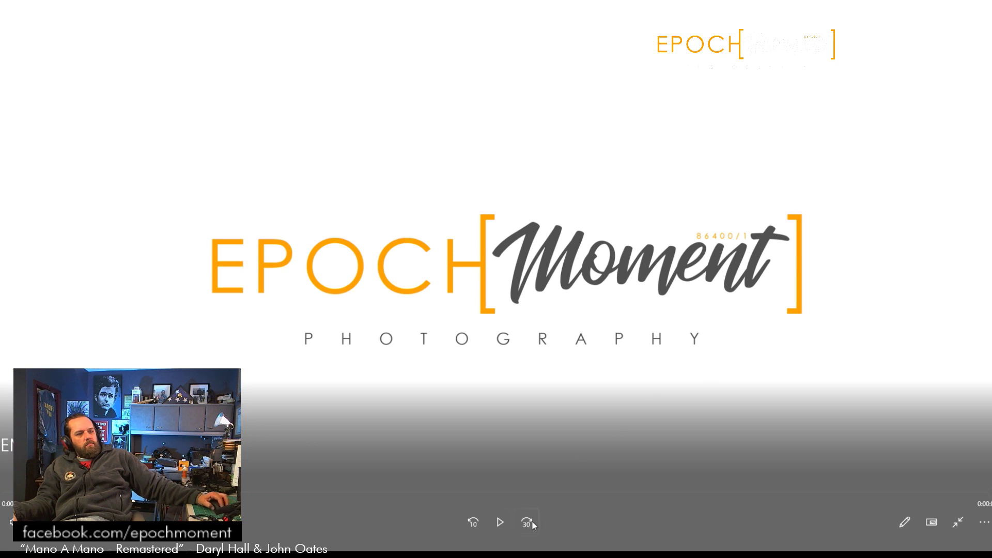
left_click(500, 522)
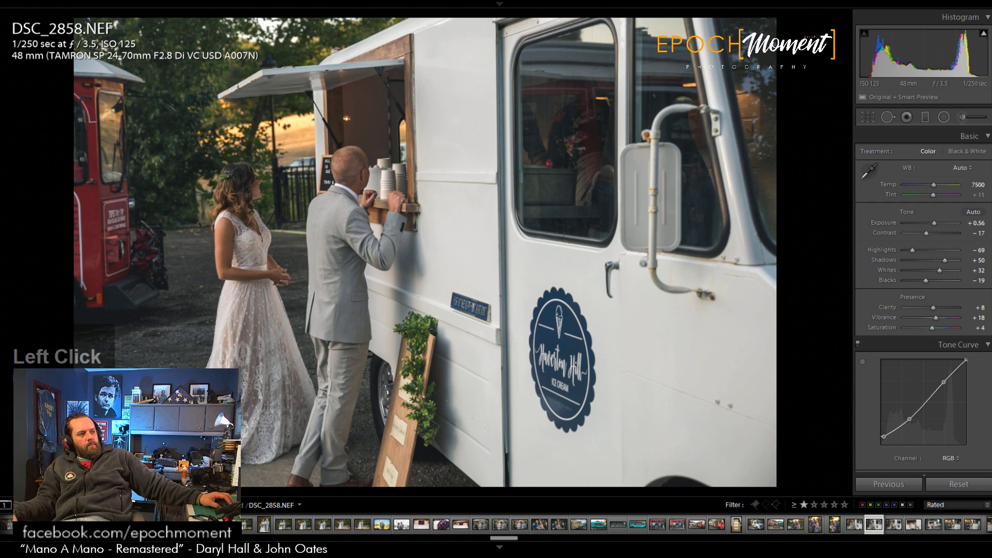
scroll(922, 305, "up", 2)
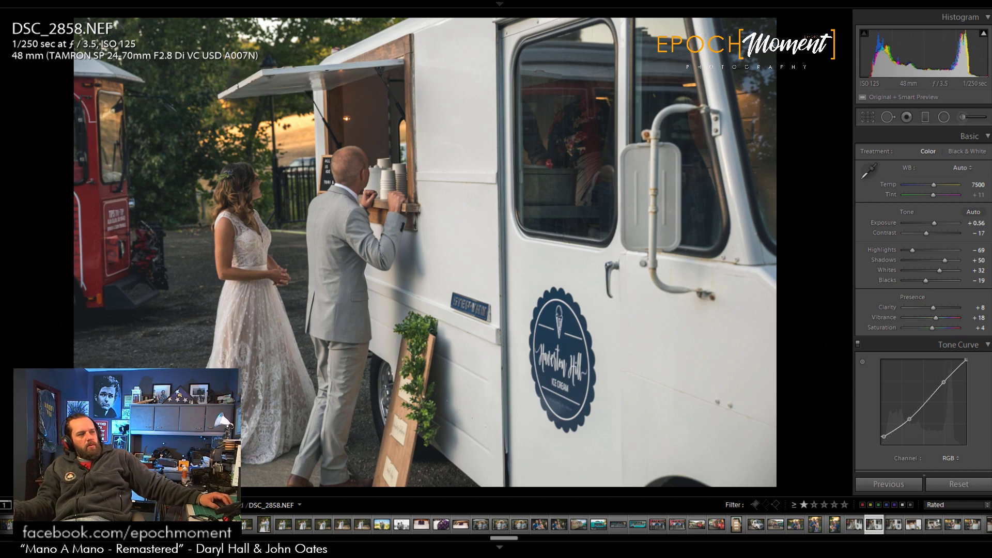
left_click(894, 524)
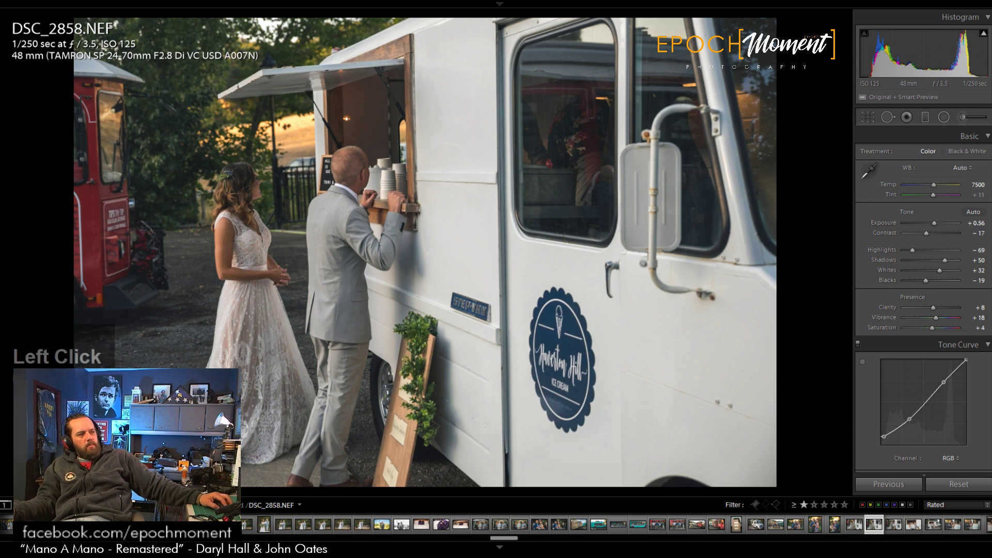